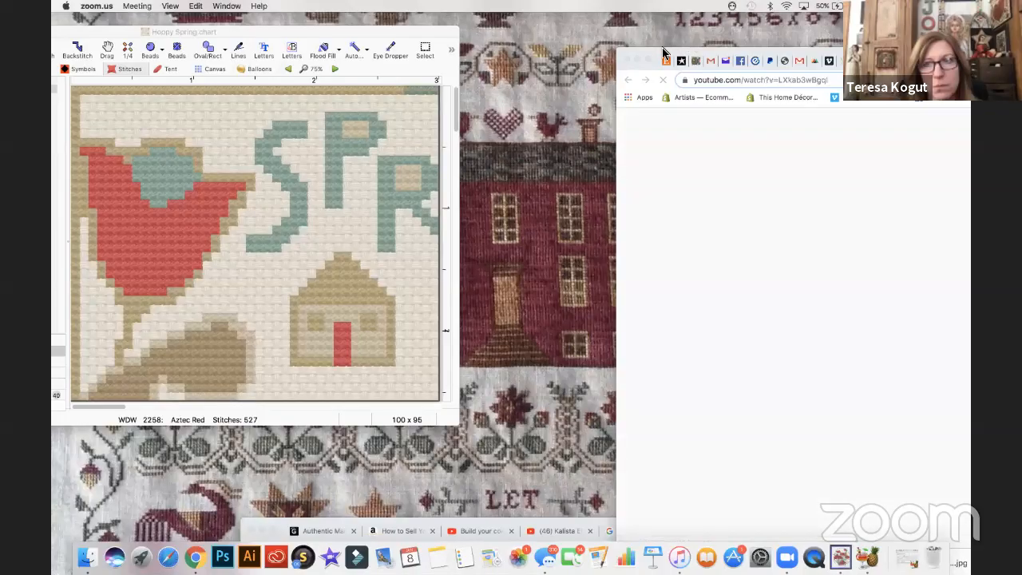
# - Move the YouTube live stream browser window aside to clear the desktop next to the chart window
pyautogui.moveTo(663, 55); pyautogui.dragTo(611, 61)
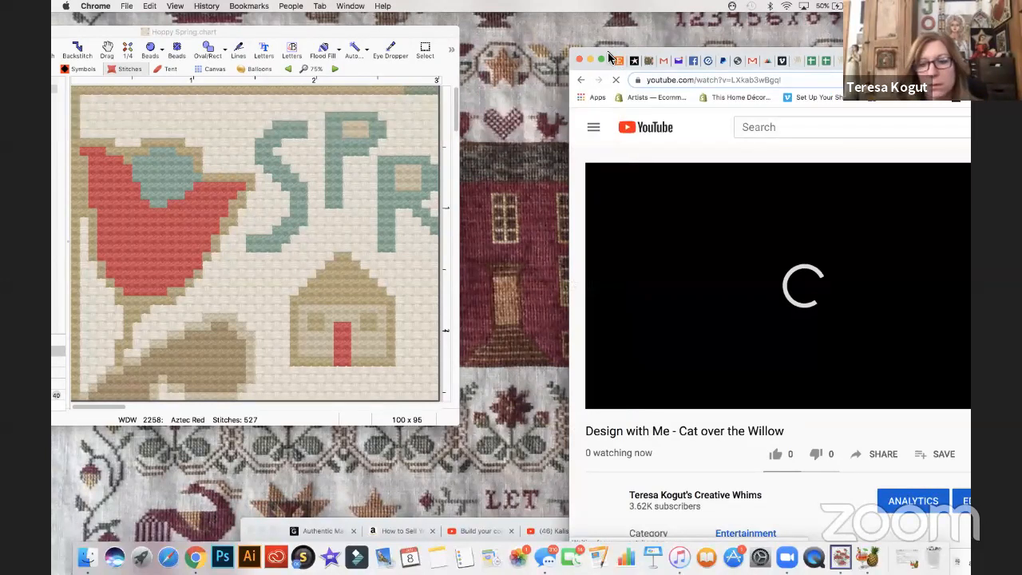
pyautogui.moveTo(609, 57)
pyautogui.mouseDown()
pyautogui.moveTo(551, 63)
pyautogui.moveTo(615, 66)
pyautogui.mouseUp()
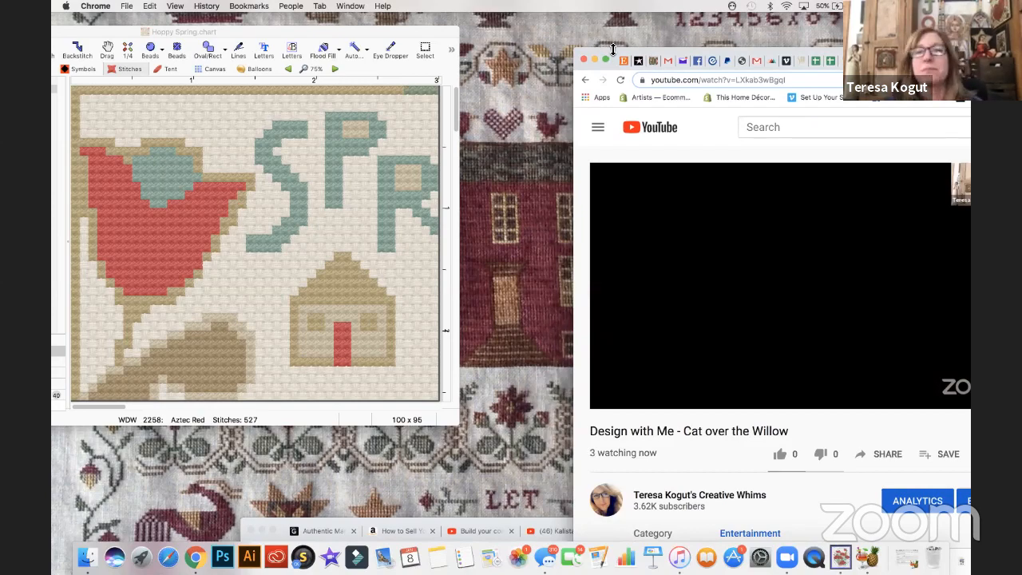
pyautogui.moveTo(616, 54); pyautogui.dragTo(550, 63)
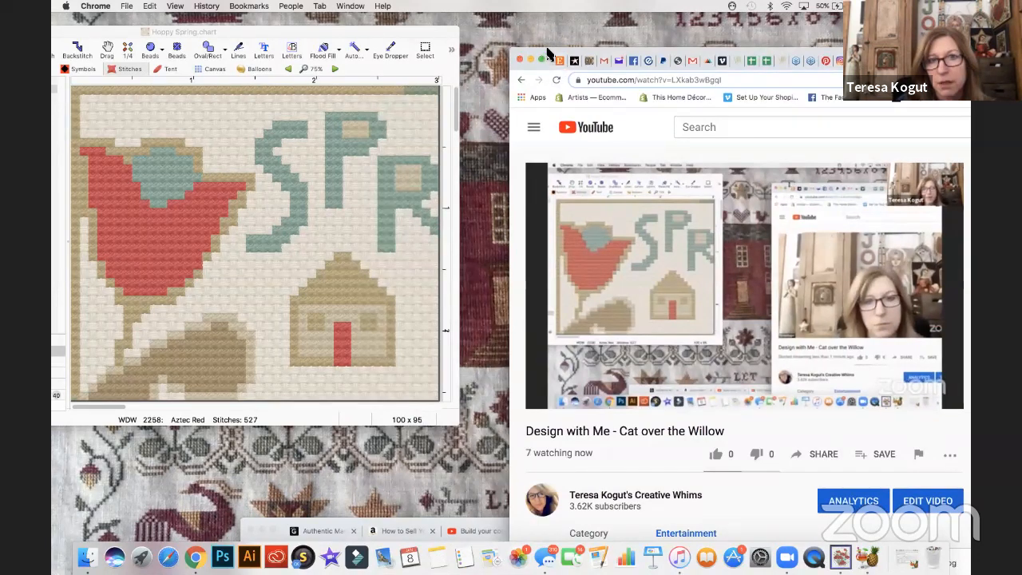
pyautogui.moveTo(551, 65); pyautogui.dragTo(642, 64)
pyautogui.moveTo(754, 102); pyautogui.dragTo(882, 59)
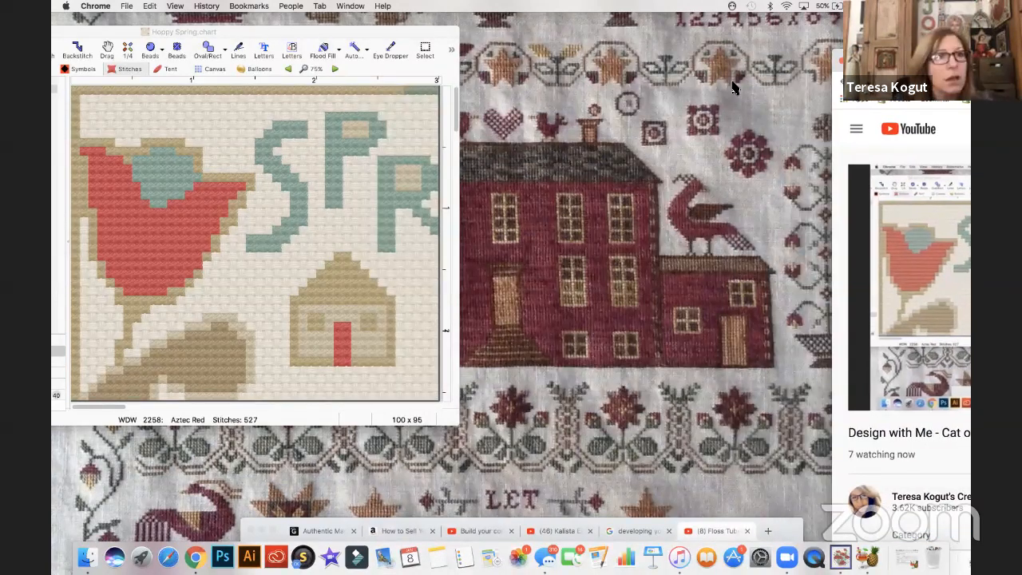
# - Bring the Hoppy Spring chart window in MacStitch to the front and make it slightly shorter
pyautogui.click(346, 32)
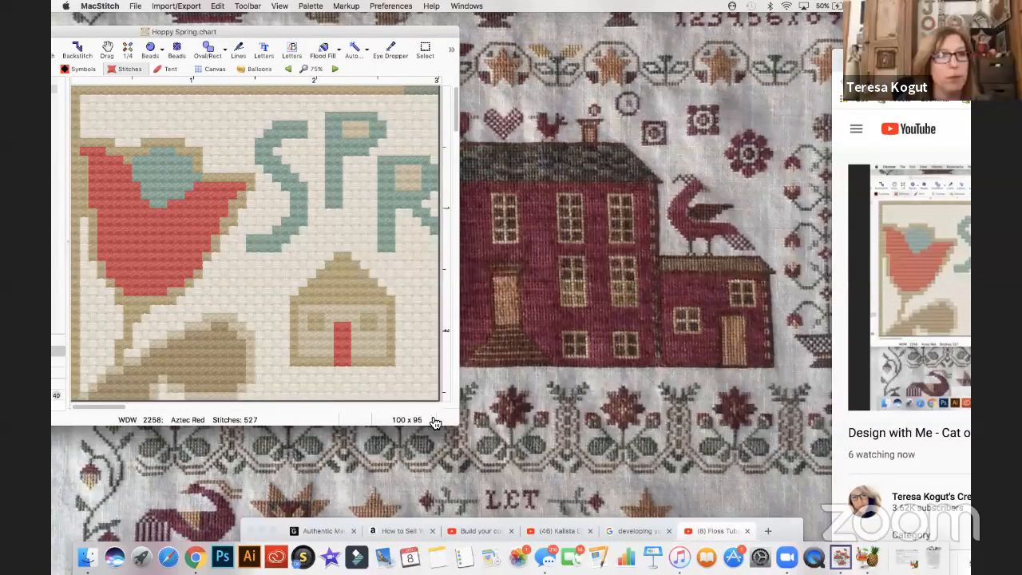
pyautogui.moveTo(457, 425); pyautogui.dragTo(325, 273)
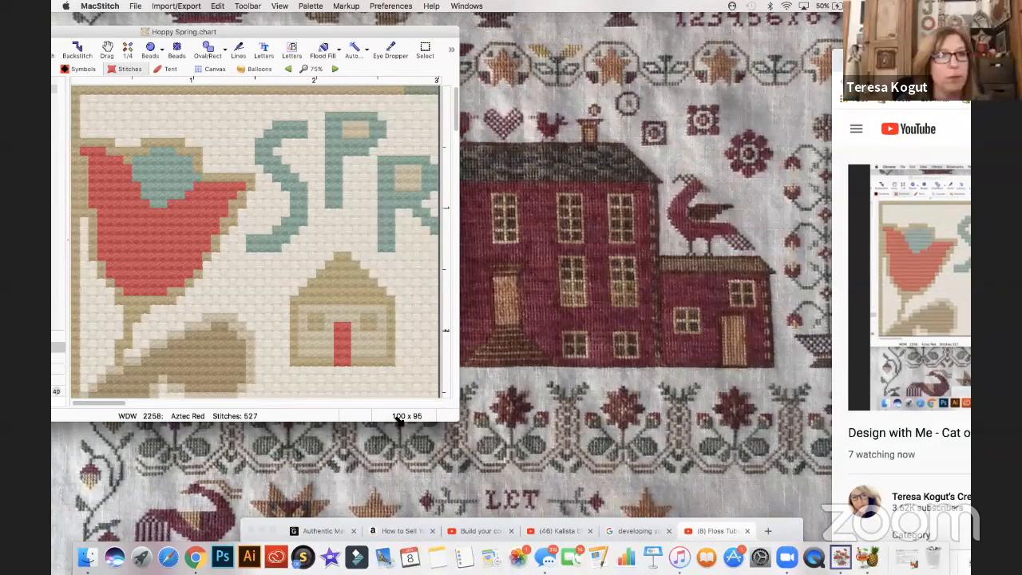
pyautogui.moveTo(462, 434); pyautogui.dragTo(465, 503)
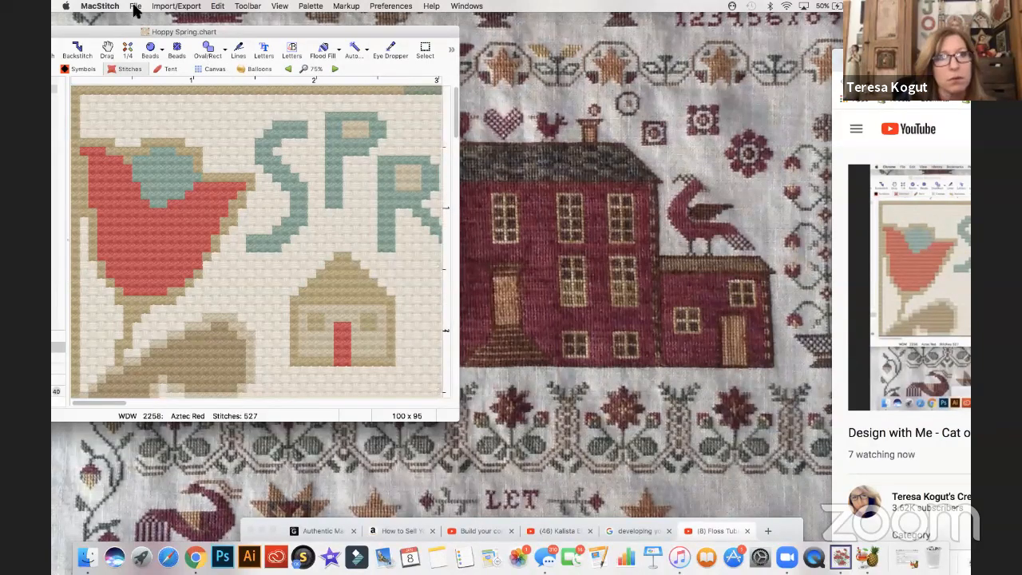
# - Start the Image Import Wizard and load Cat over the Willow Free089.tif from iCloud Drive
pyautogui.click(174, 6)
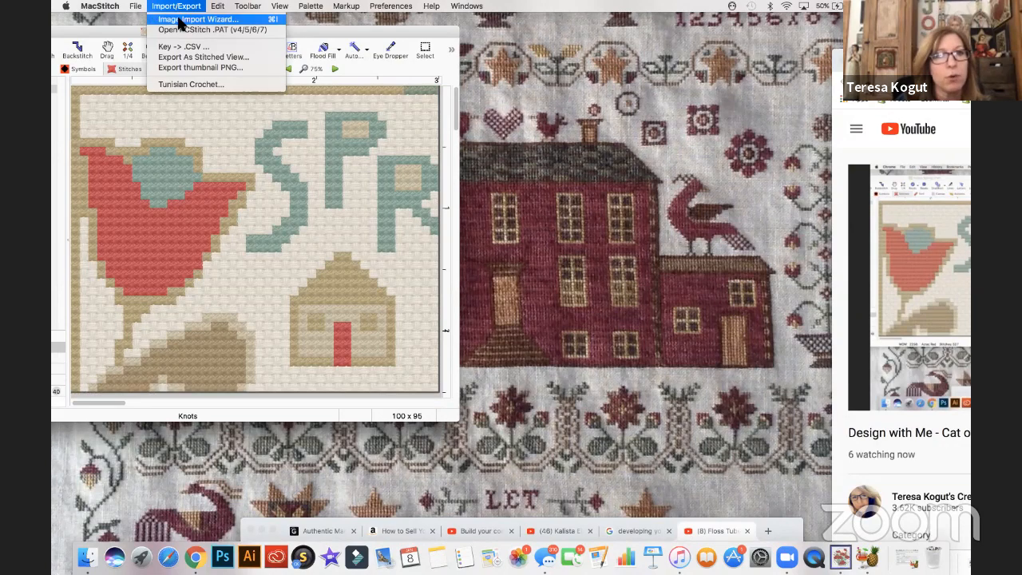
pyautogui.click(181, 19)
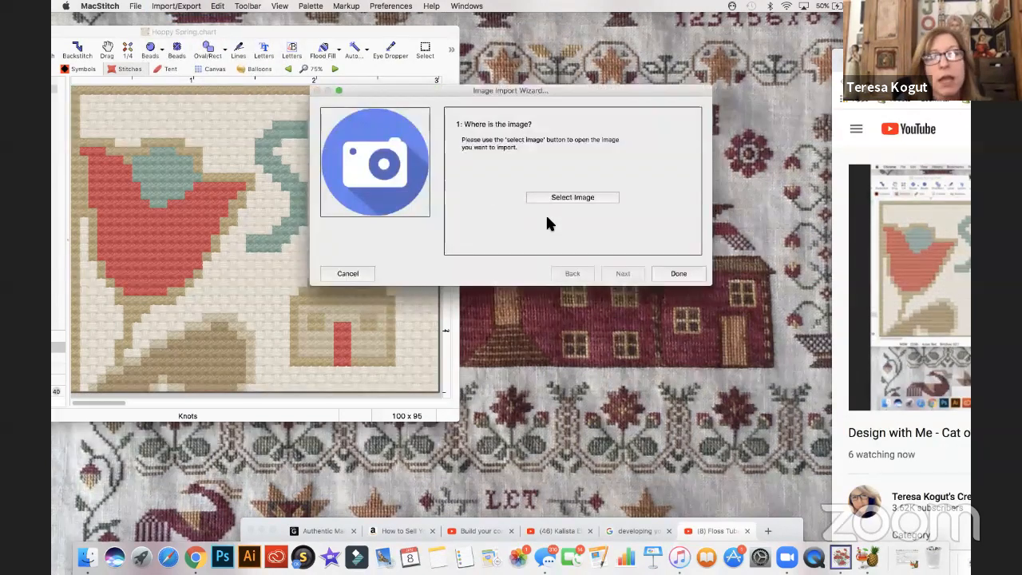
pyautogui.click(544, 193)
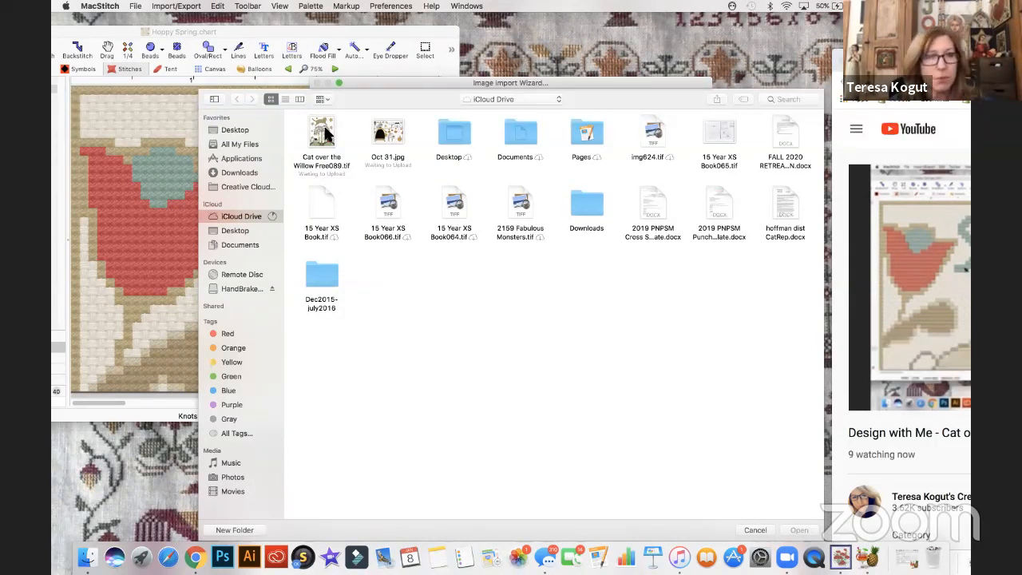
pyautogui.click(323, 135)
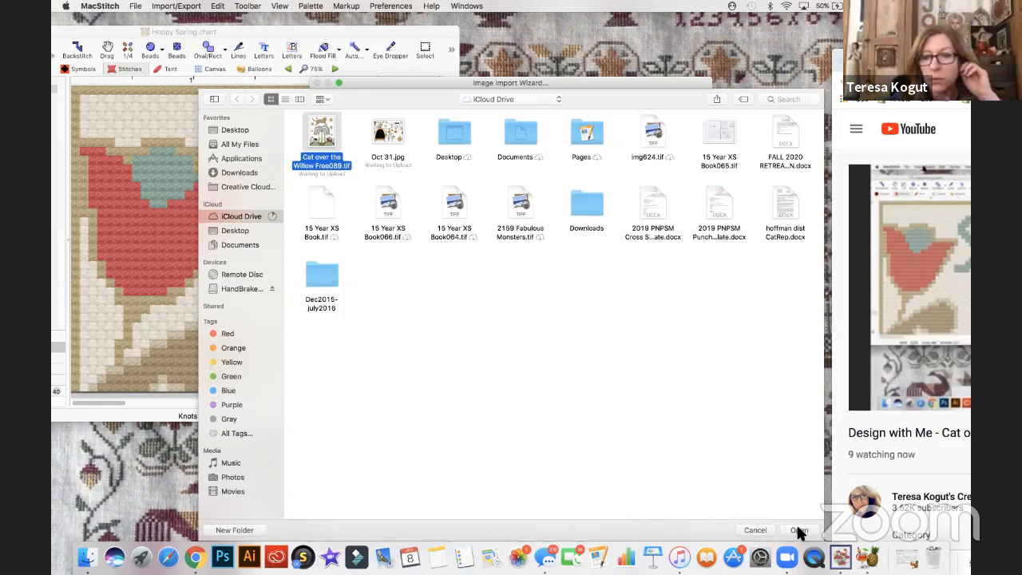
pyautogui.click(798, 530)
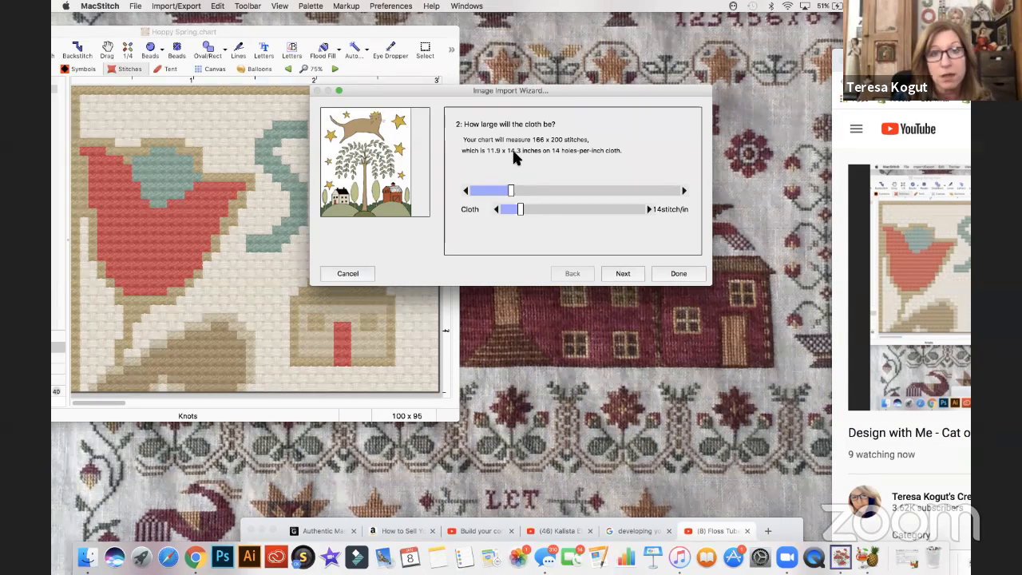
# - Reduce the imported chart's size to 99 x 119 stitches
pyautogui.moveTo(511, 195)
pyautogui.mouseDown()
pyautogui.moveTo(480, 195)
pyautogui.moveTo(494, 195)
pyautogui.mouseUp()
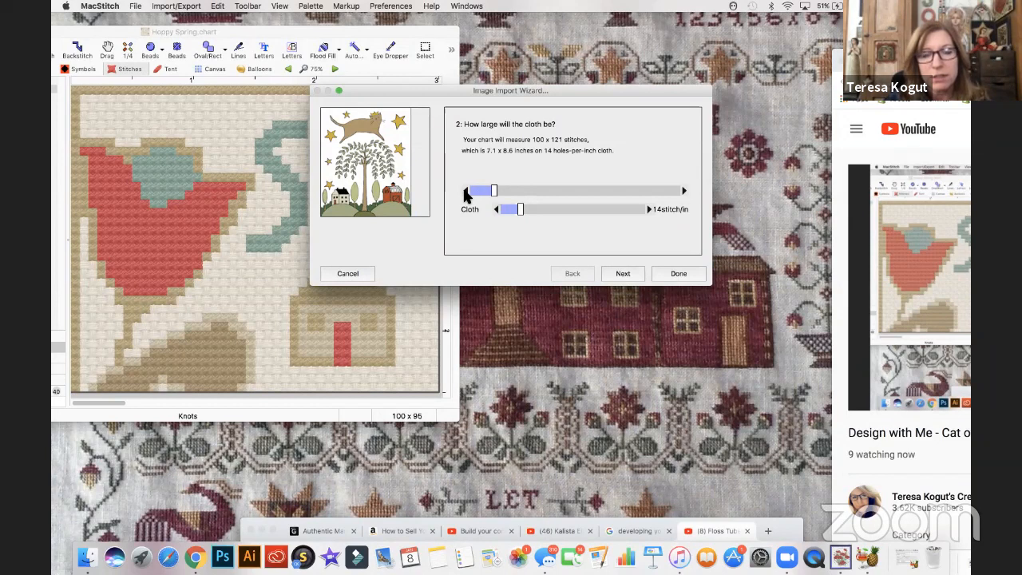
pyautogui.click(465, 191)
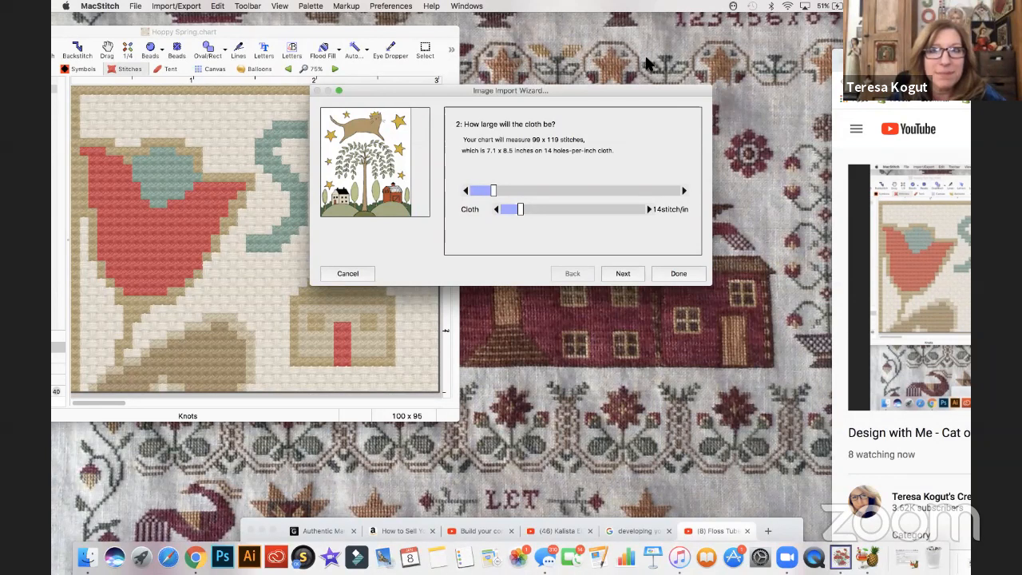
pyautogui.click(787, 559)
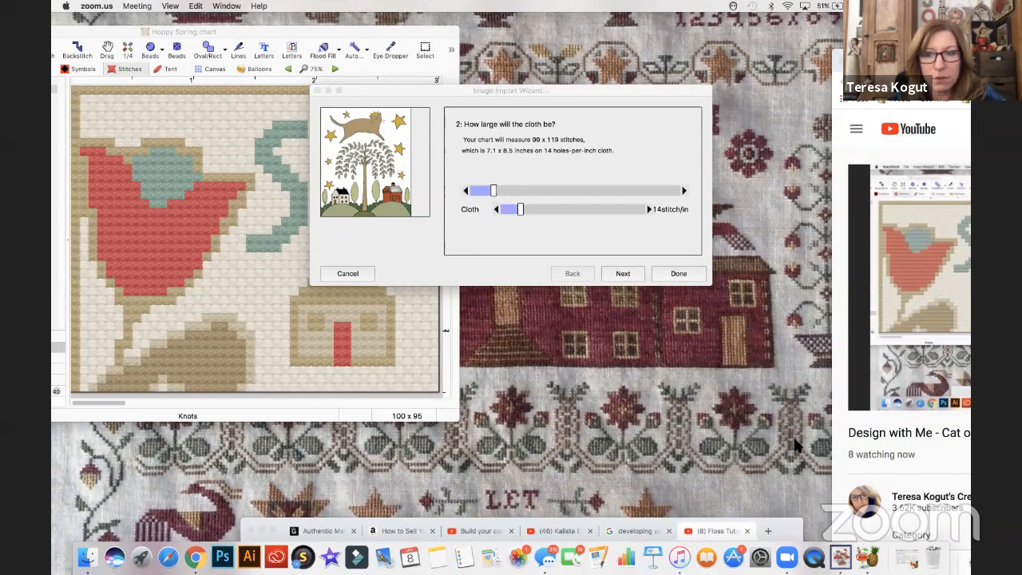
pyautogui.click(771, 467)
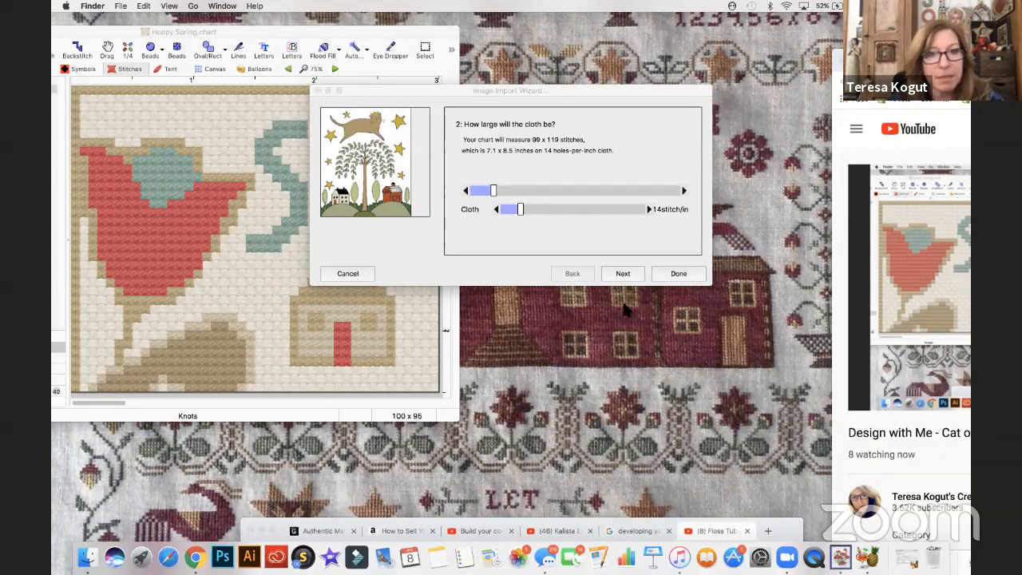
pyautogui.click(797, 549)
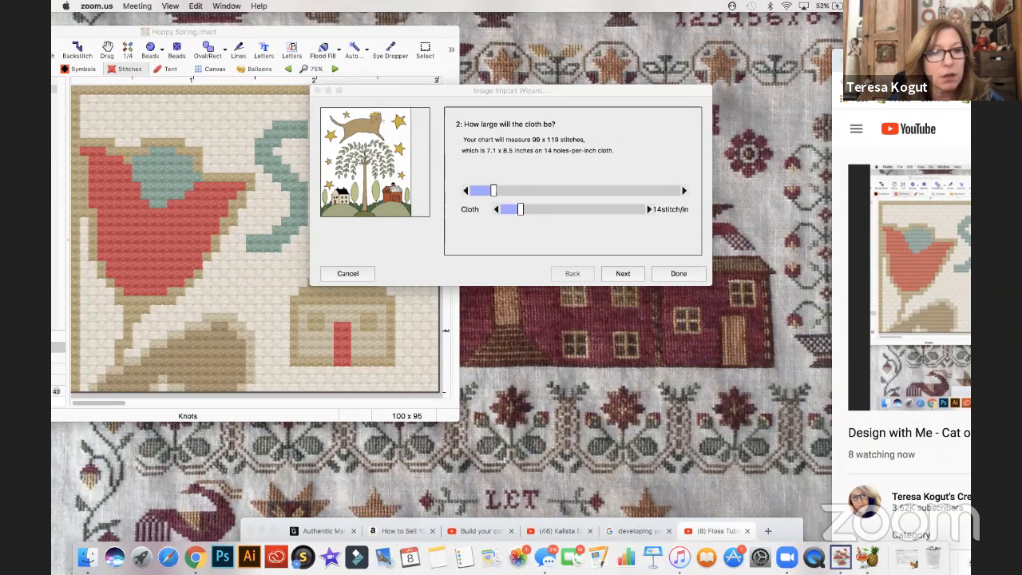
pyautogui.click(137, 6)
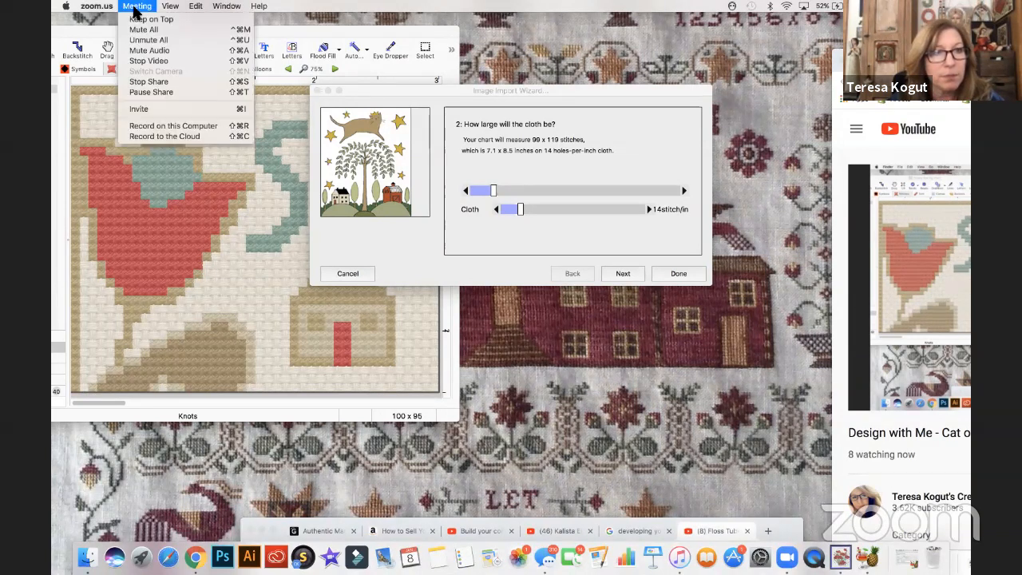
pyautogui.click(164, 137)
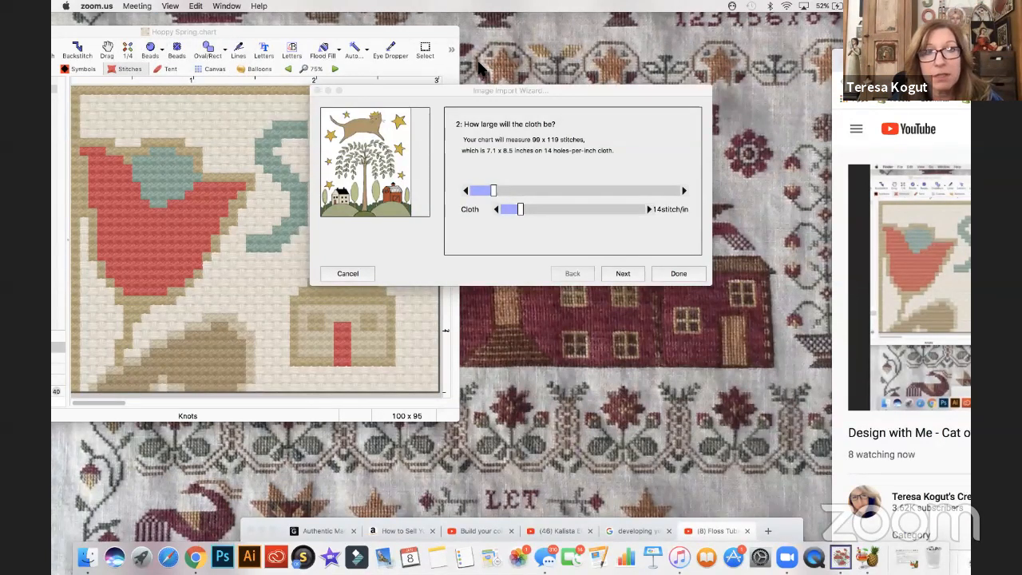
pyautogui.click(841, 557)
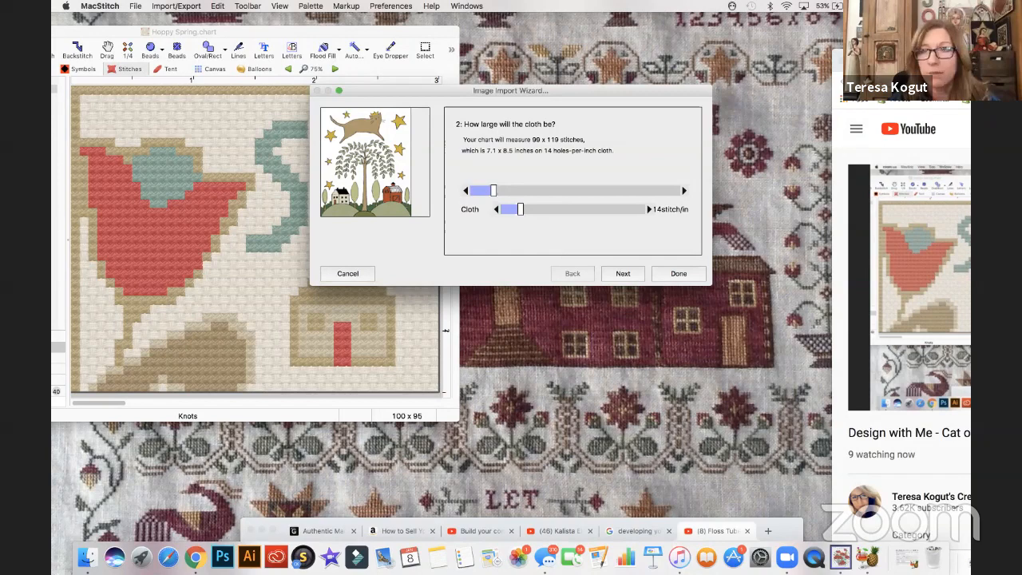
# - Move the YouTube window so its live chat sits beside the import wizard, and return to the wizard
pyautogui.moveTo(871, 56); pyautogui.dragTo(384, 55)
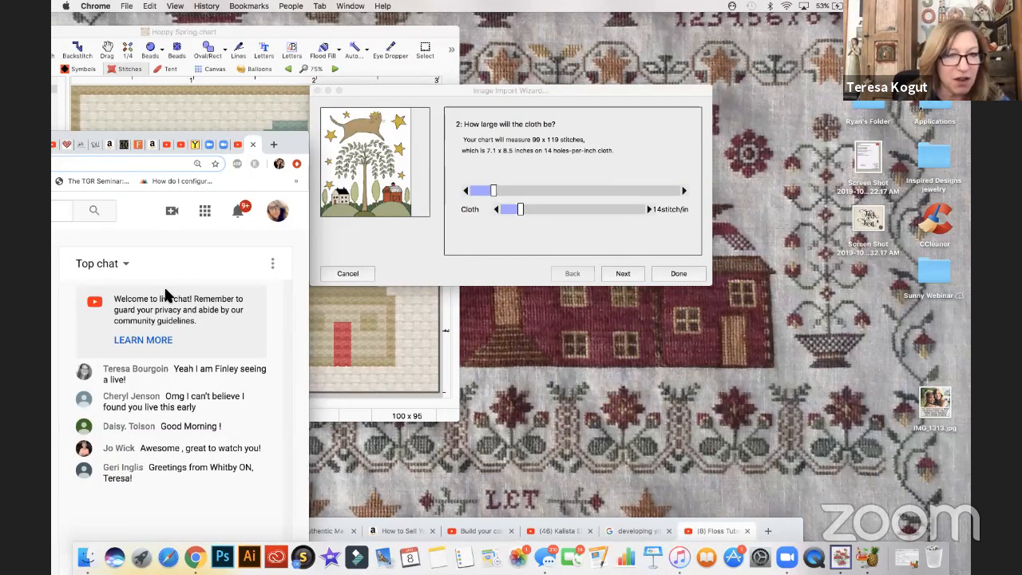
pyautogui.click(380, 91)
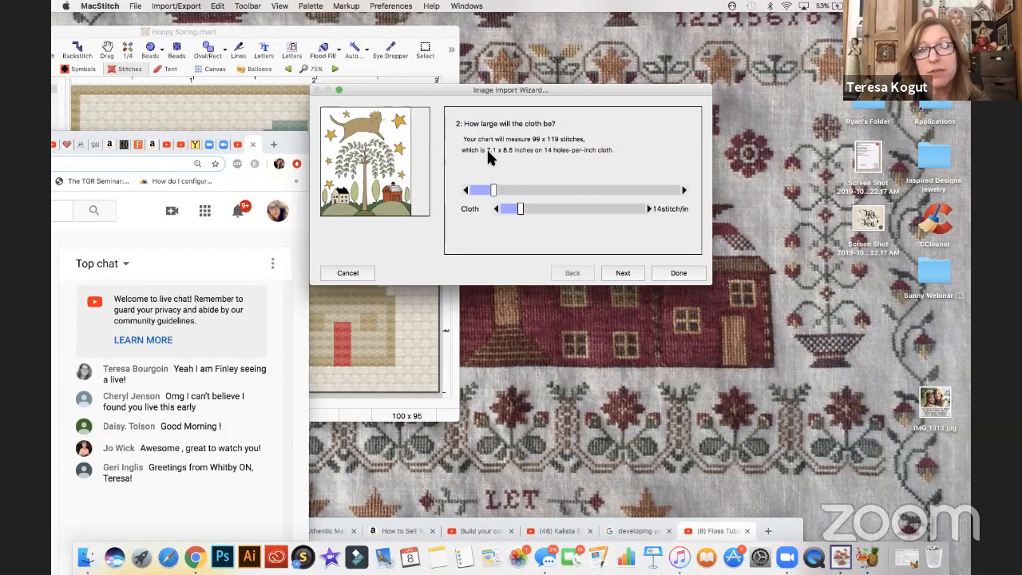
# - Reduce the chart size to 84 x 101 stitches on 14-count cloth and continue to the thread color settings
pyautogui.click(466, 190)
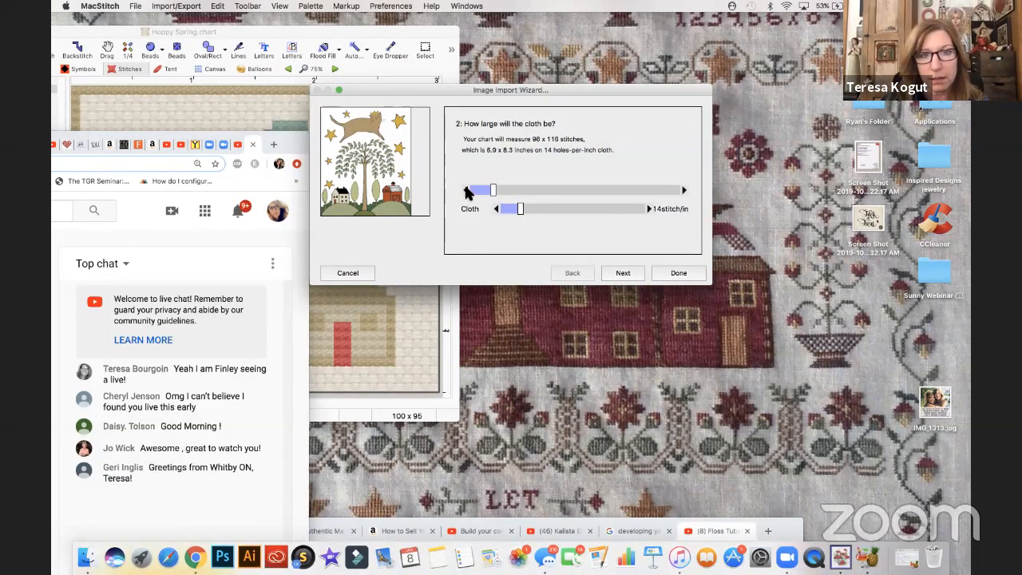
pyautogui.click(467, 191)
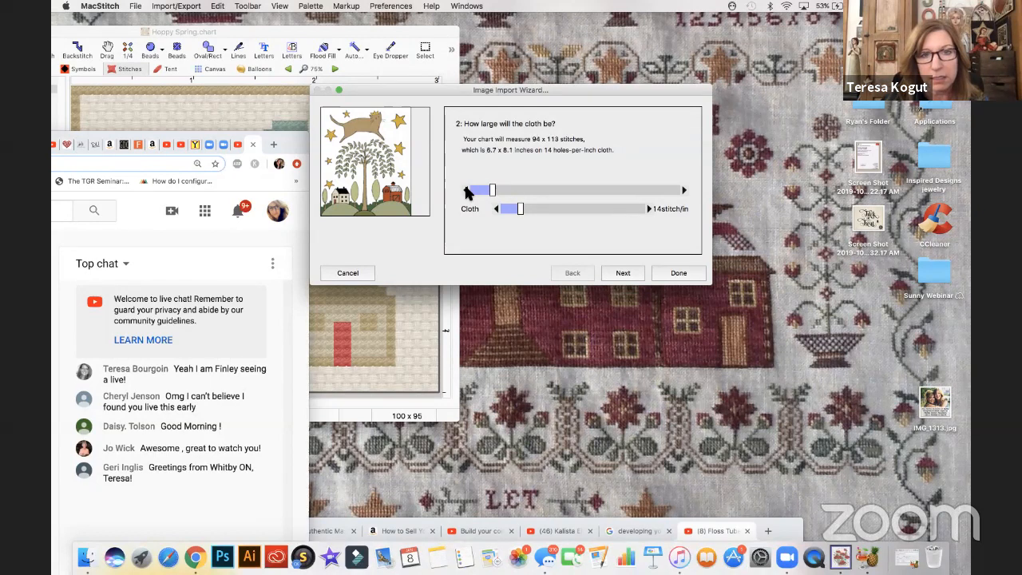
pyautogui.click(467, 191)
pyautogui.click(467, 191)
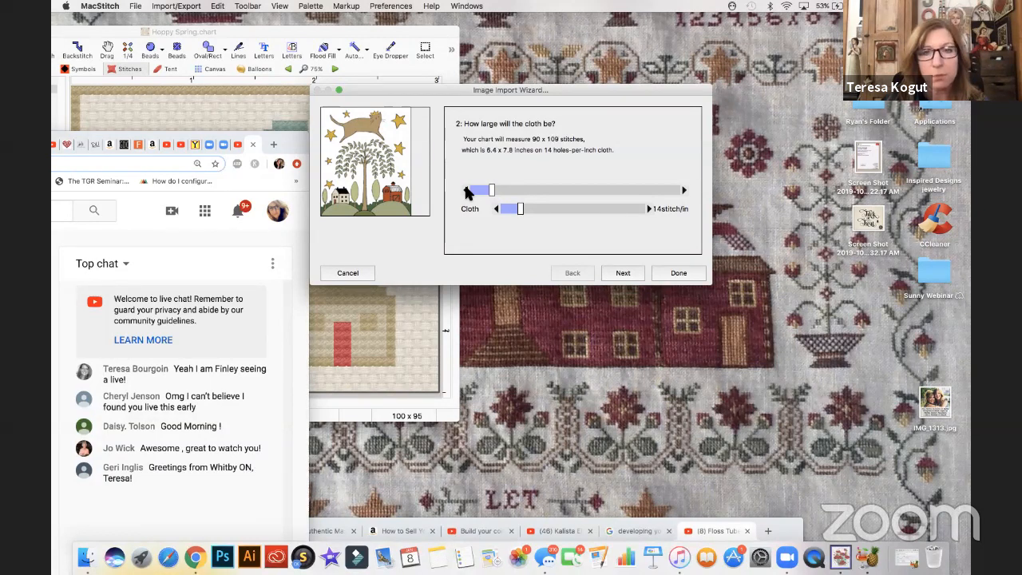
pyautogui.click(467, 191)
pyautogui.click(466, 191)
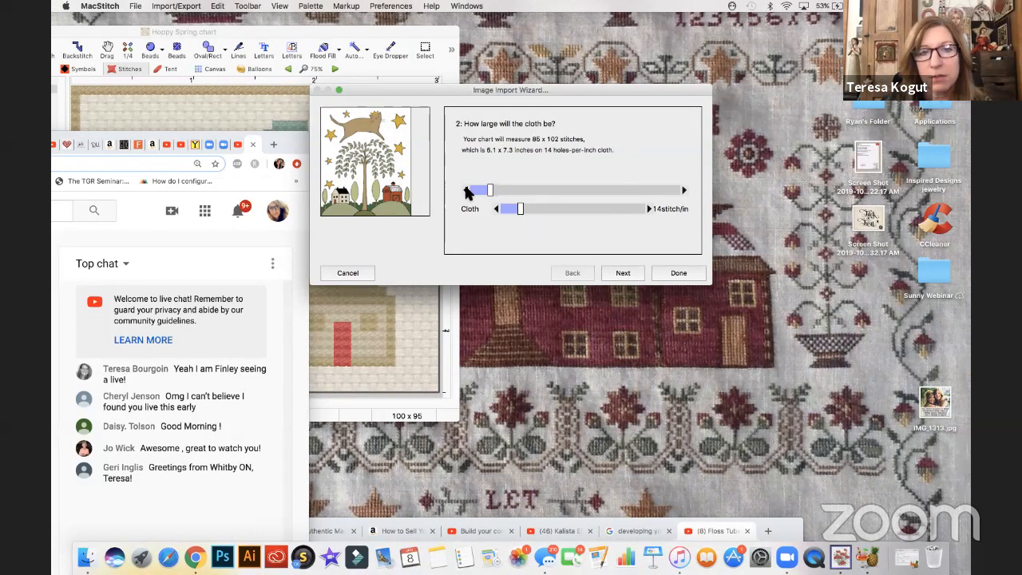
pyautogui.click(467, 191)
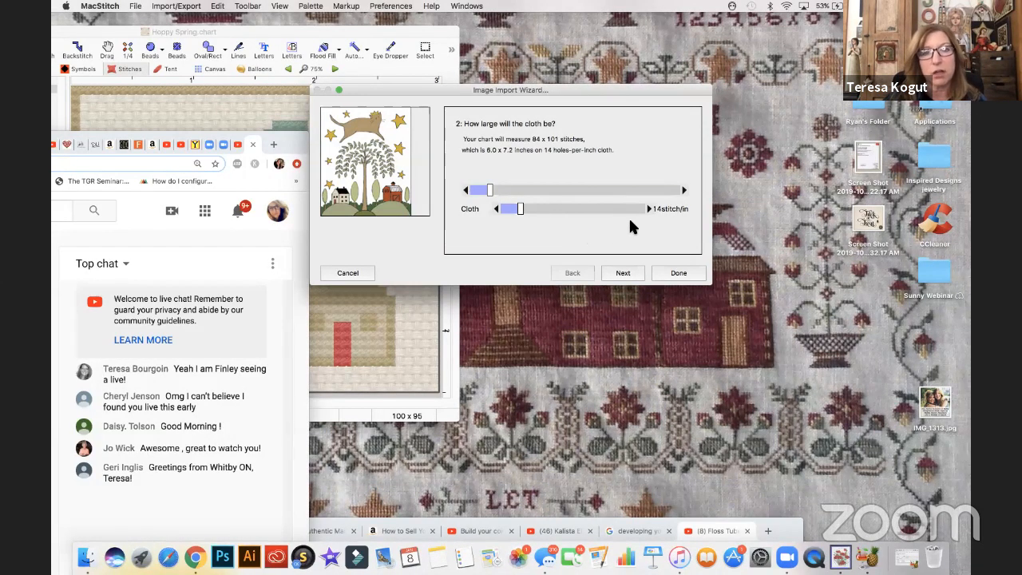
pyautogui.click(623, 273)
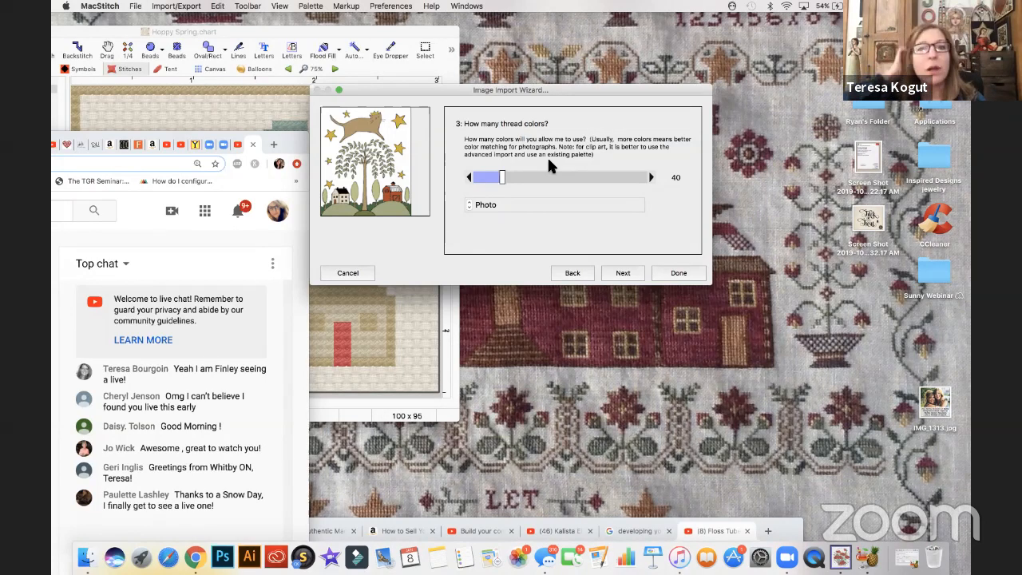
# - Limit the imported chart to 12 thread colors and continue to the thread brand selection
pyautogui.click(500, 175)
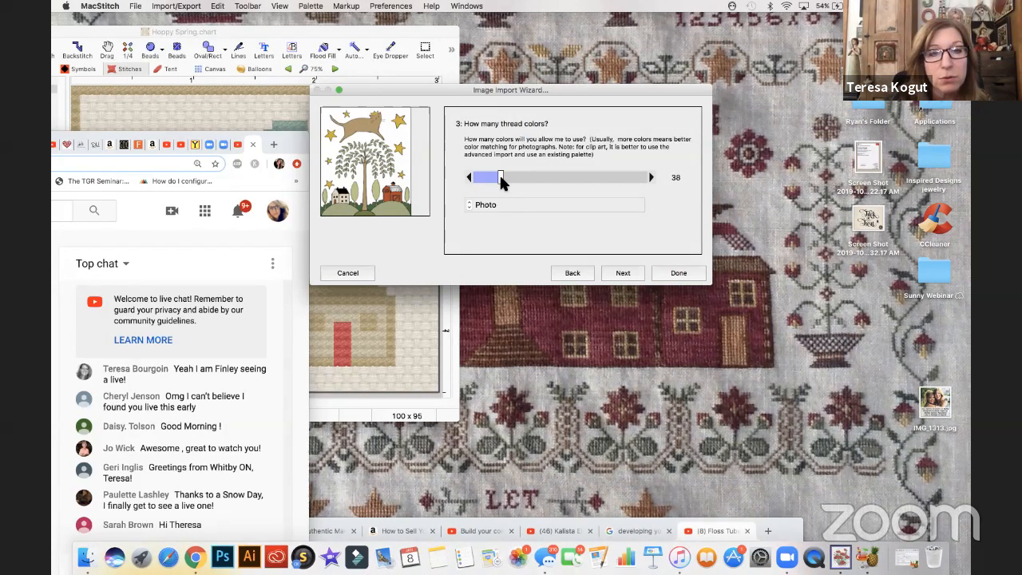
pyautogui.moveTo(501, 182); pyautogui.dragTo(472, 179)
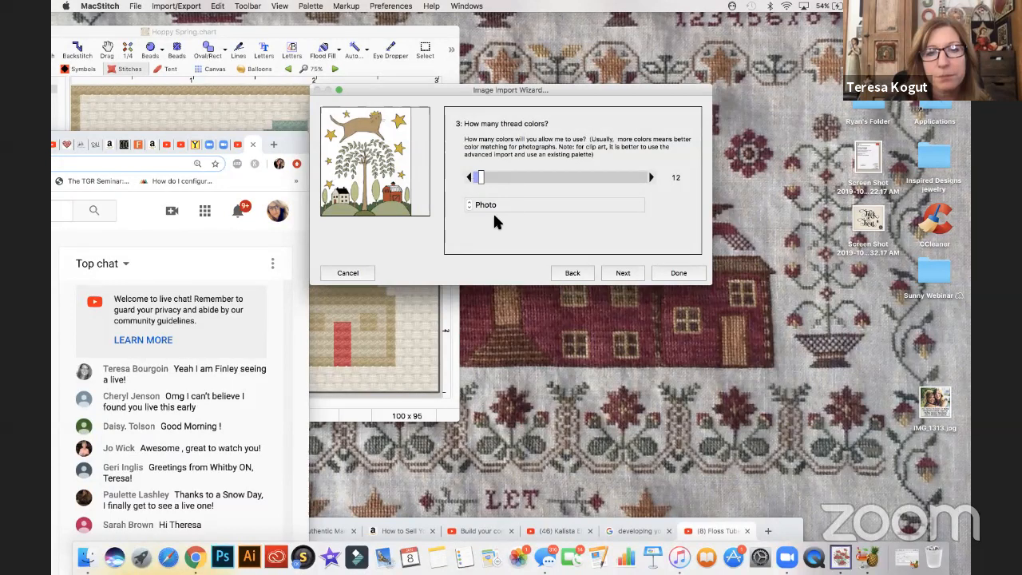
pyautogui.click(620, 273)
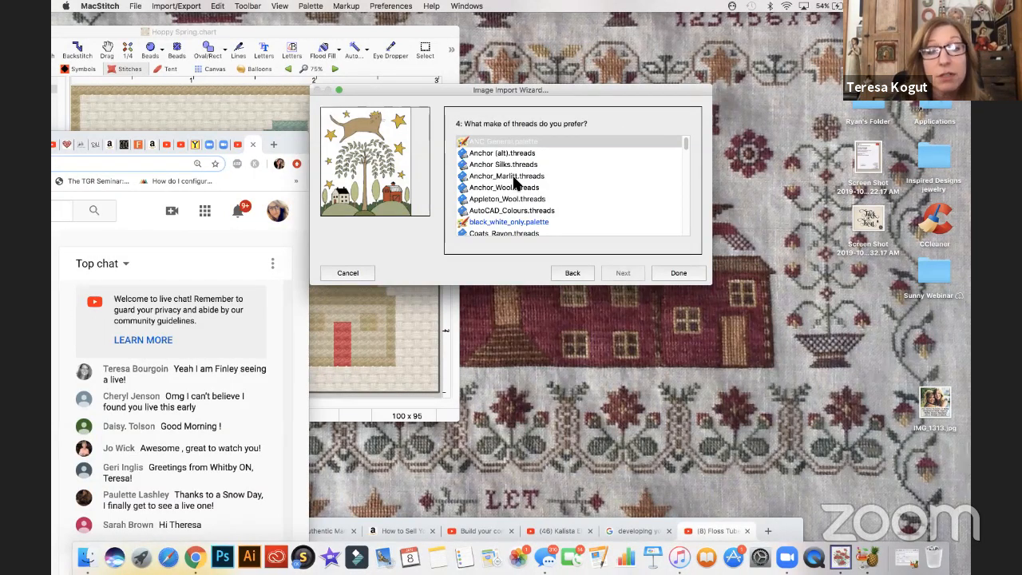
# - Choose WeeksDyeWorks.threads as the thread make and finish importing the image
pyautogui.scroll(-10, 516, 211)
pyautogui.click(515, 212)
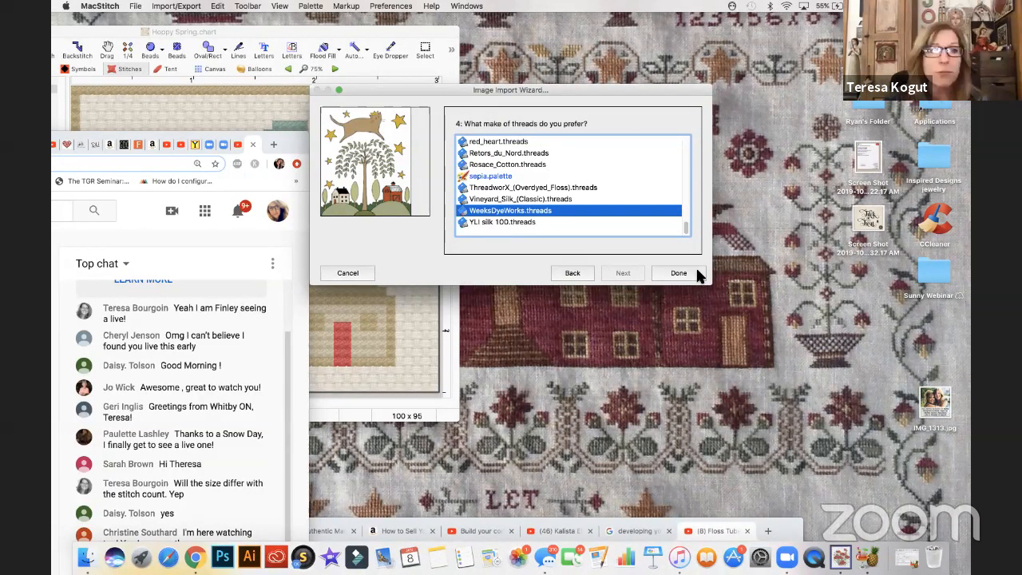
pyautogui.click(683, 276)
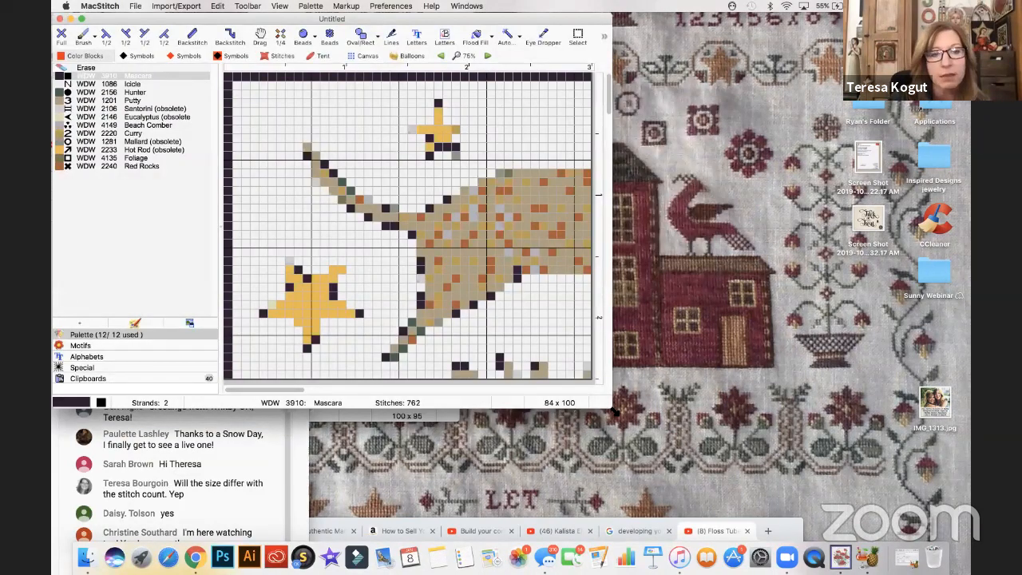
# - Enlarge the new untitled chart's window and zoom the chart out to 70%
pyautogui.moveTo(612, 409); pyautogui.dragTo(684, 521)
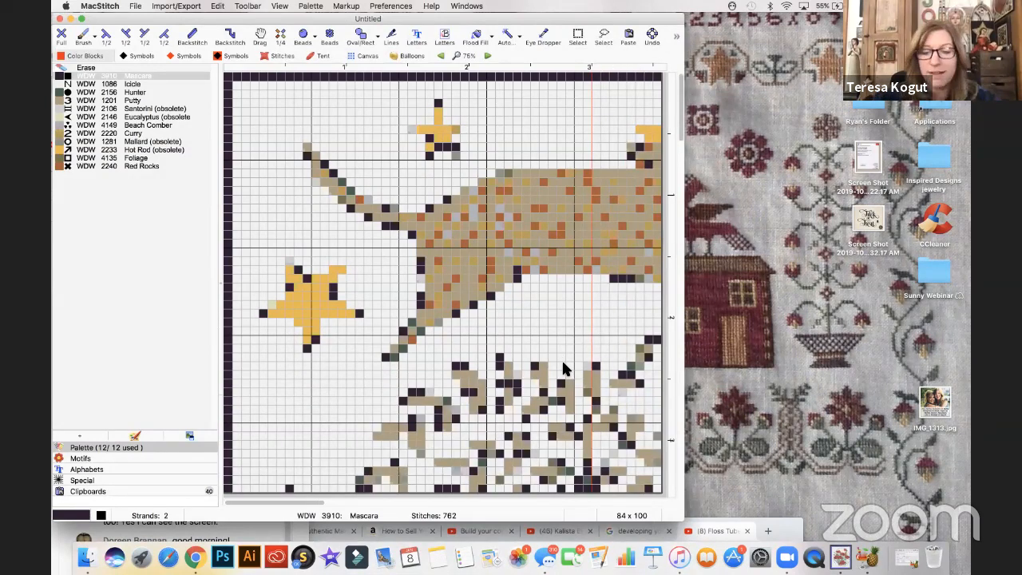
pyautogui.scroll(-1, 565, 369)
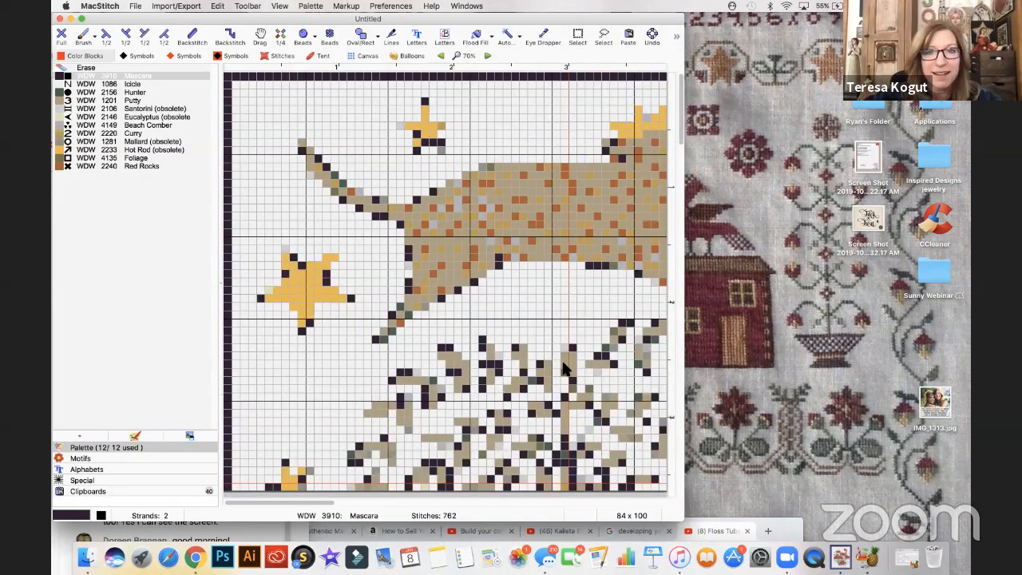
# - Zoom the chart out to 30% to fit the whole design and move its window aside to reveal the live chat in Chrome
pyautogui.scroll(-1, 566, 369)
pyautogui.scroll(-1, 565, 369)
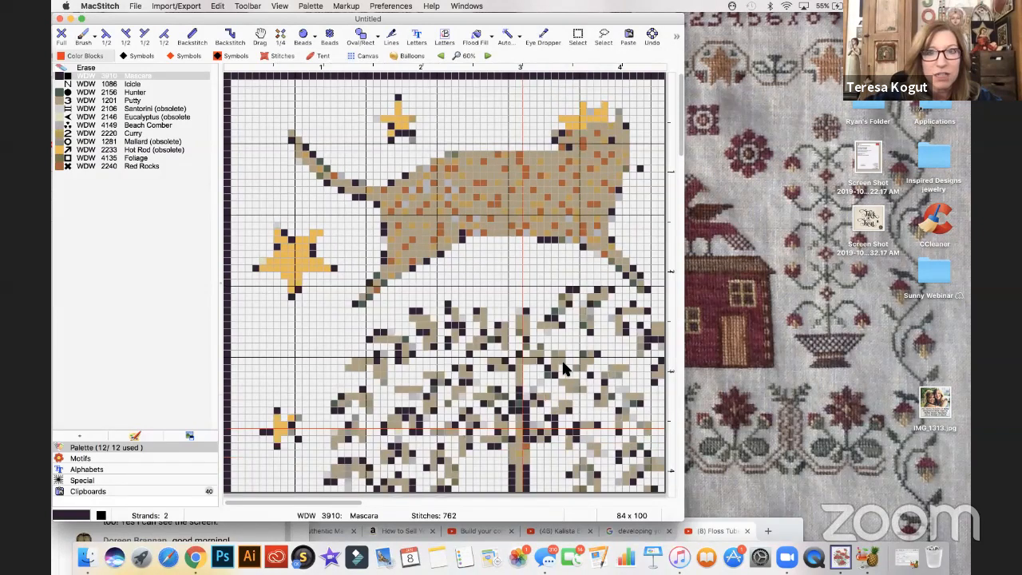
pyautogui.scroll(-1, 564, 369)
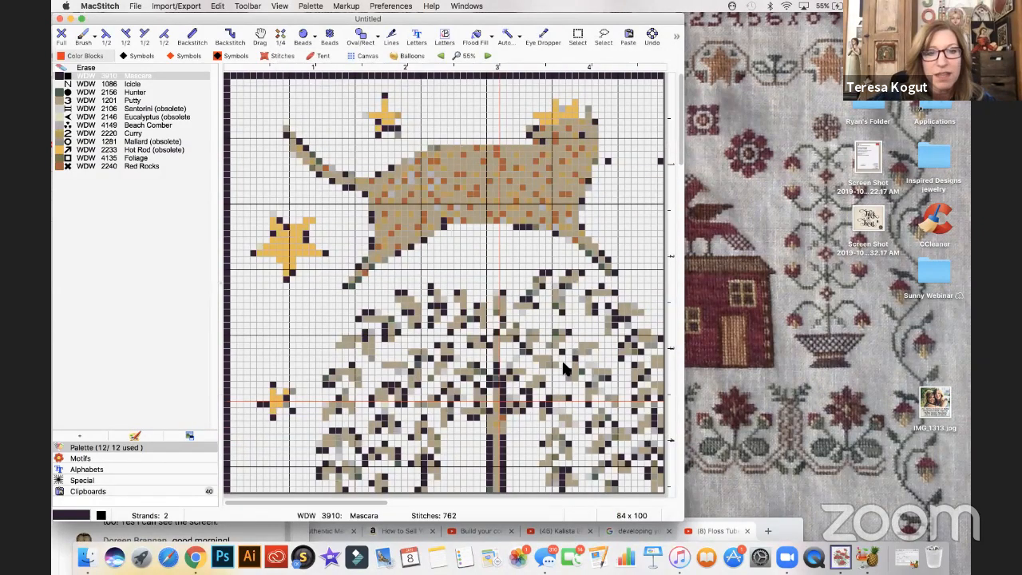
pyautogui.scroll(-3, 562, 368)
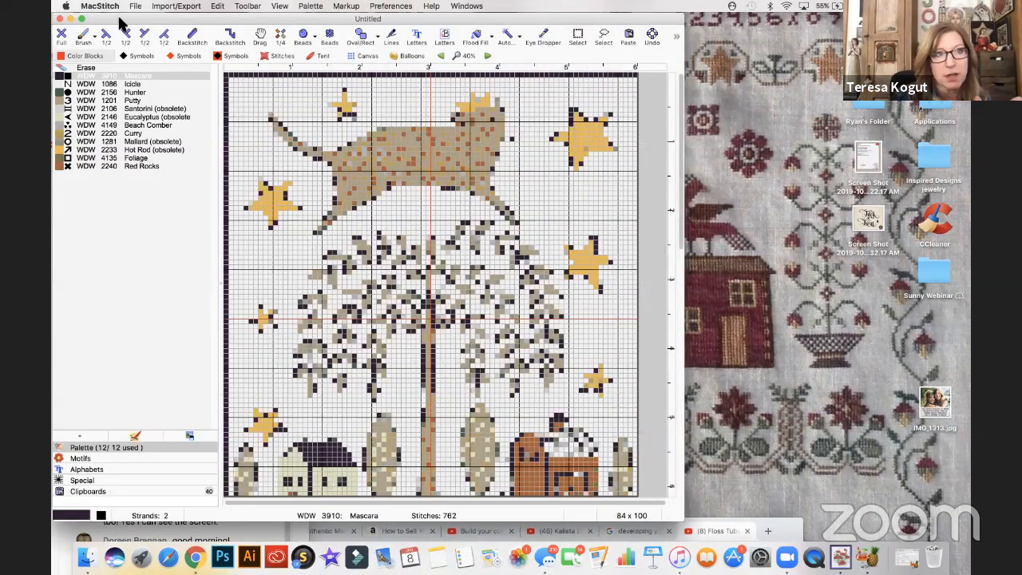
pyautogui.press('super+minus')
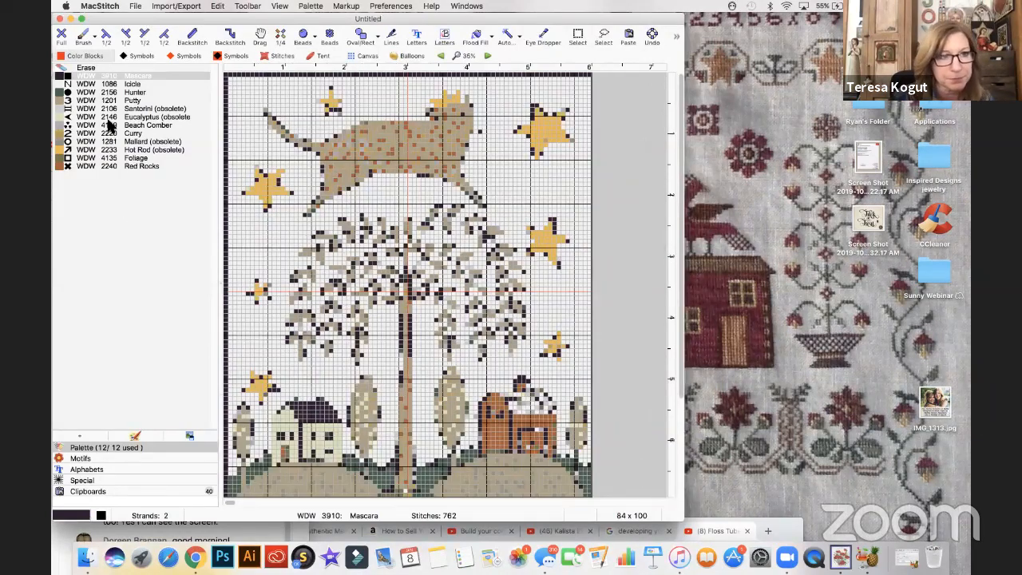
pyautogui.moveTo(276, 23); pyautogui.dragTo(342, 24)
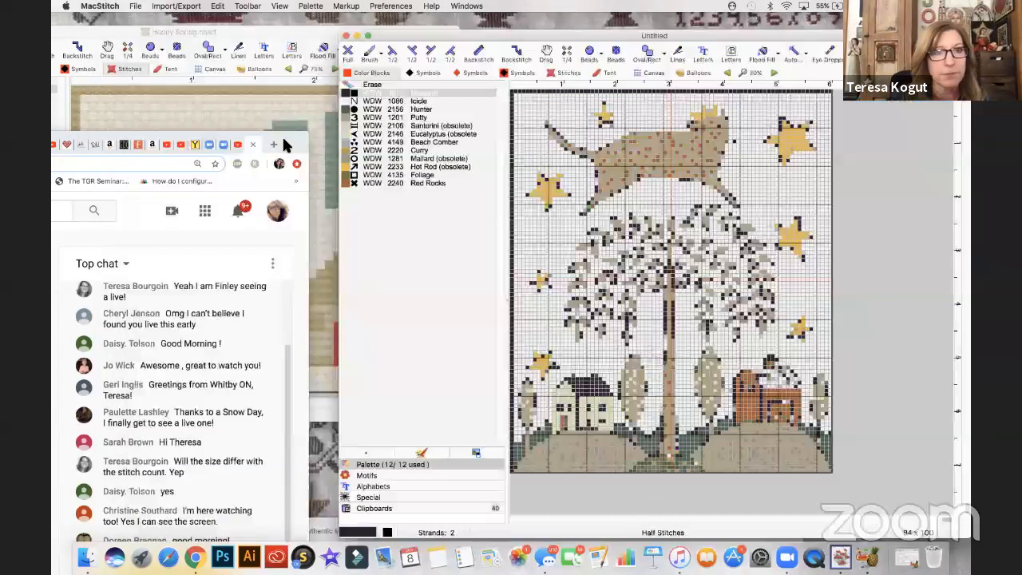
pyautogui.moveTo(282, 136); pyautogui.dragTo(280, 53)
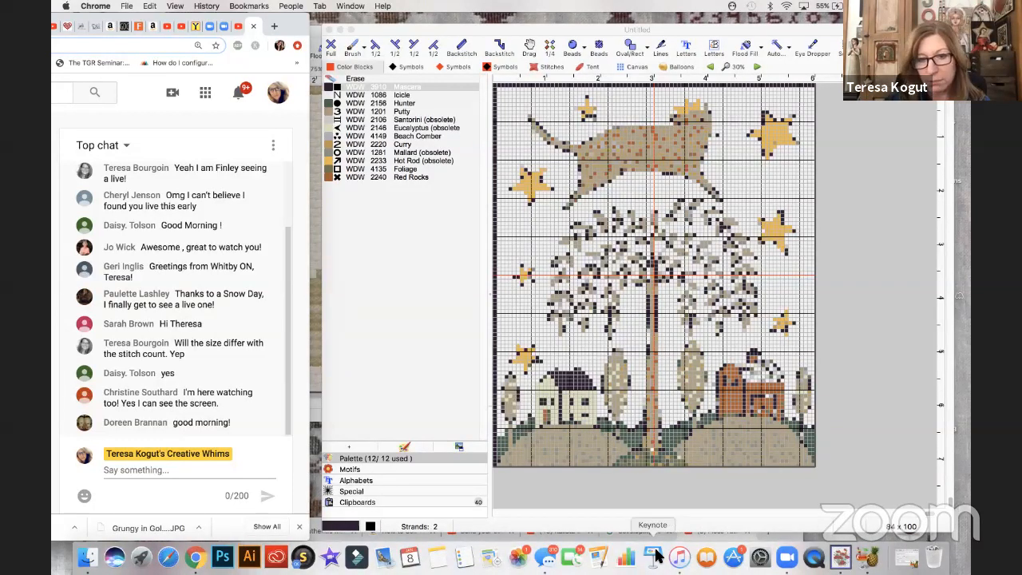
# - Bring up the Cross Stitch Calculator page in Chrome and position its window beside the chart
pyautogui.click(196, 28)
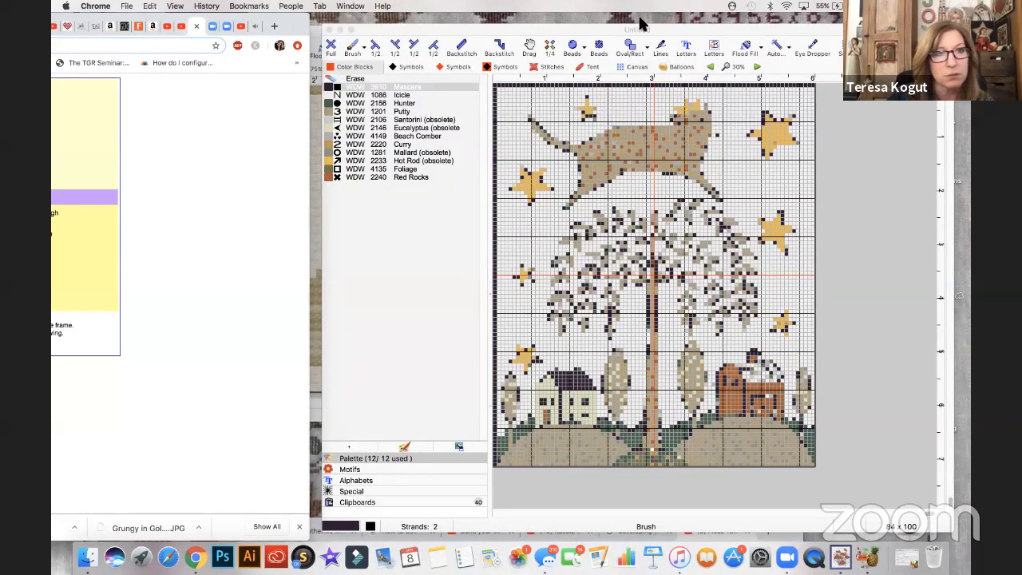
pyautogui.moveTo(294, 16); pyautogui.dragTo(640, 18)
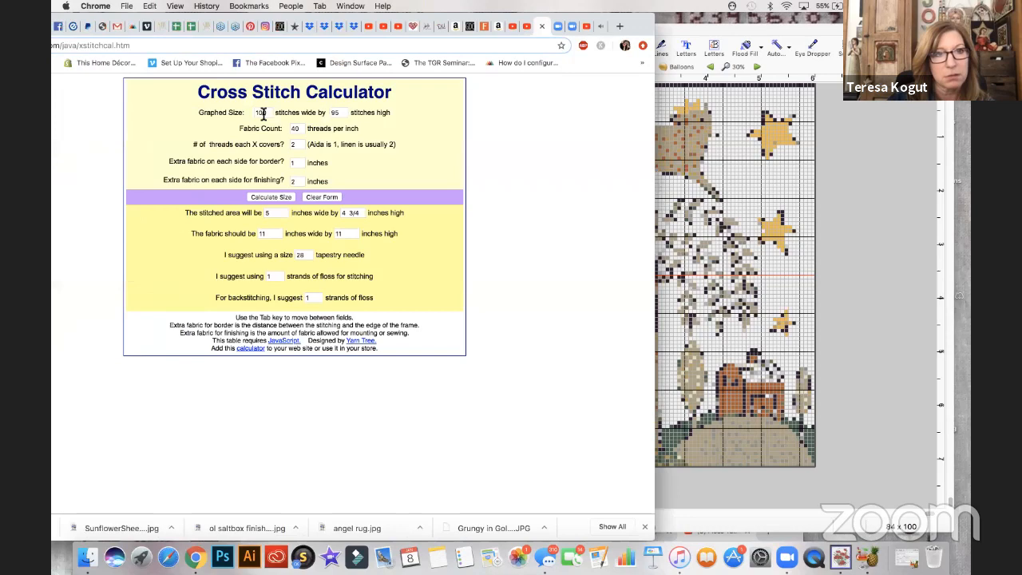
pyautogui.click(263, 112)
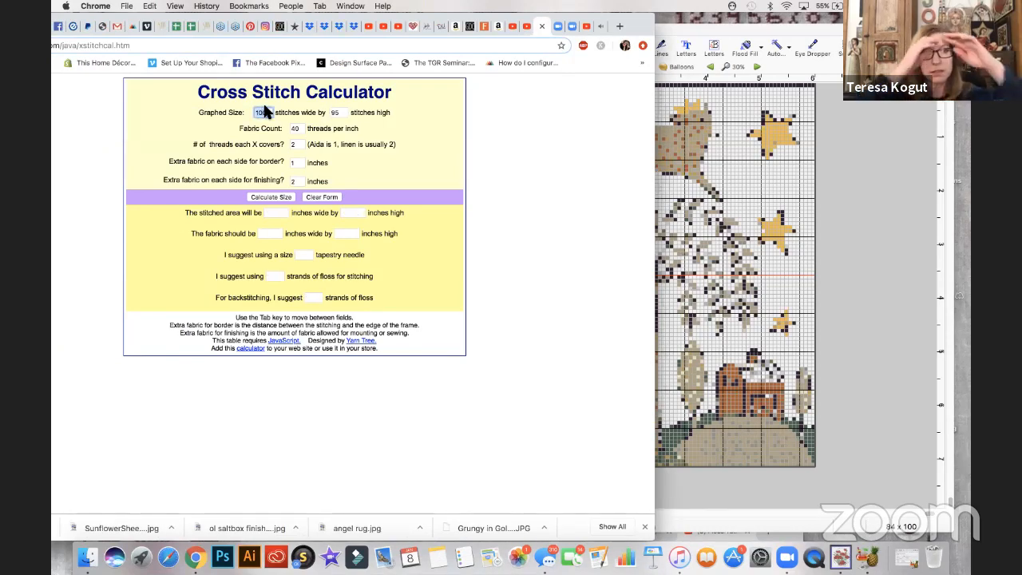
pyautogui.moveTo(293, 15); pyautogui.dragTo(422, 14)
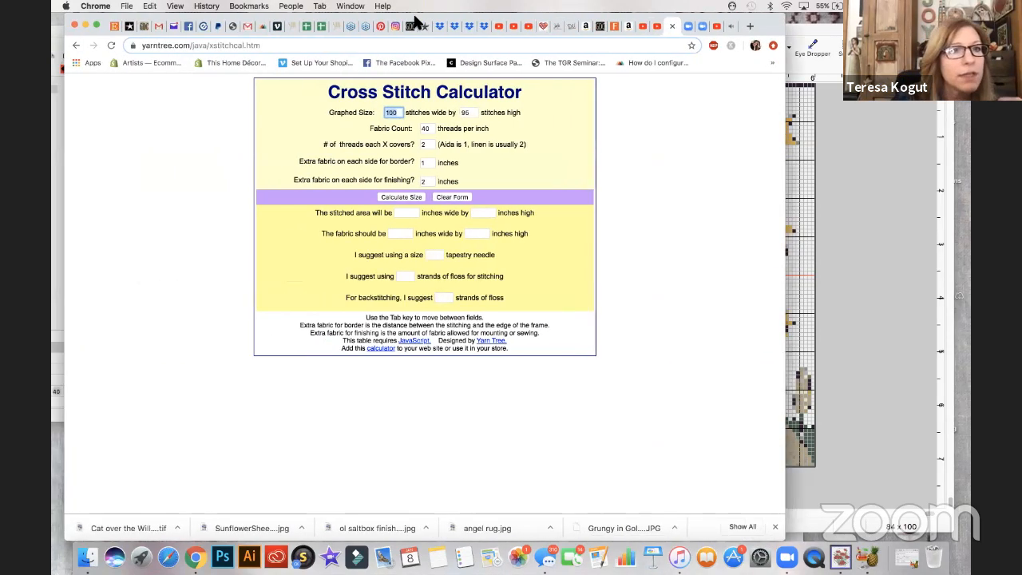
pyautogui.moveTo(358, 28); pyautogui.dragTo(224, 21)
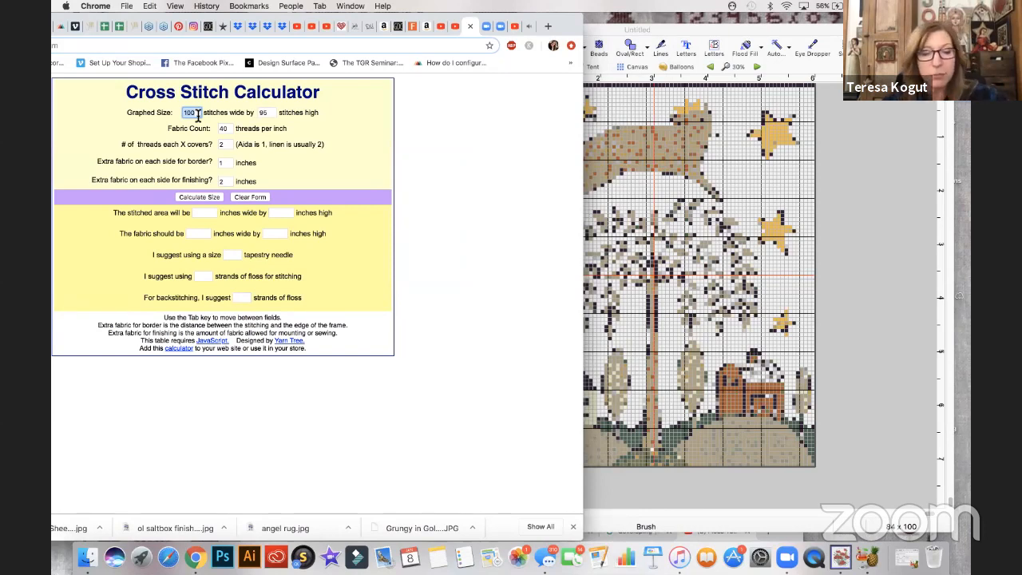
# - Calculate the stitched area and fabric size for a design of 84 x 100 stitches on 32-count fabric
pyautogui.write('84')
pyautogui.doubleClick(264, 113)
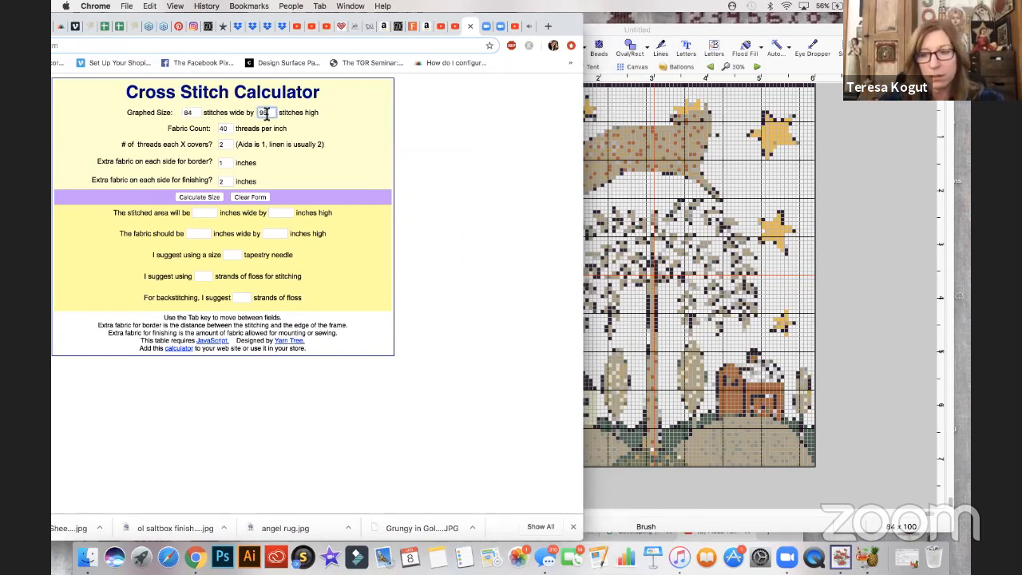
pyautogui.write('100')
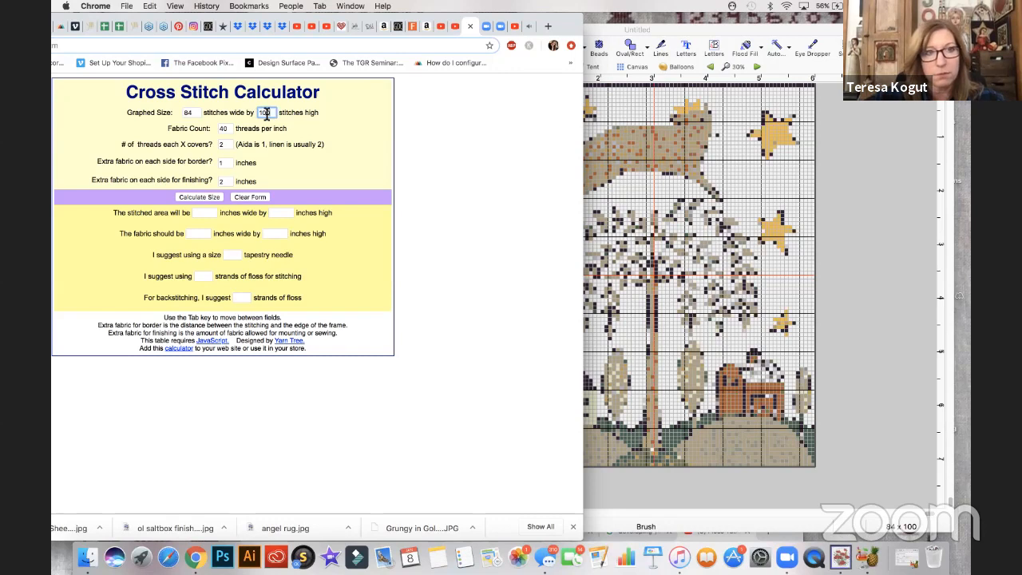
pyautogui.doubleClick(226, 128)
pyautogui.write('32')
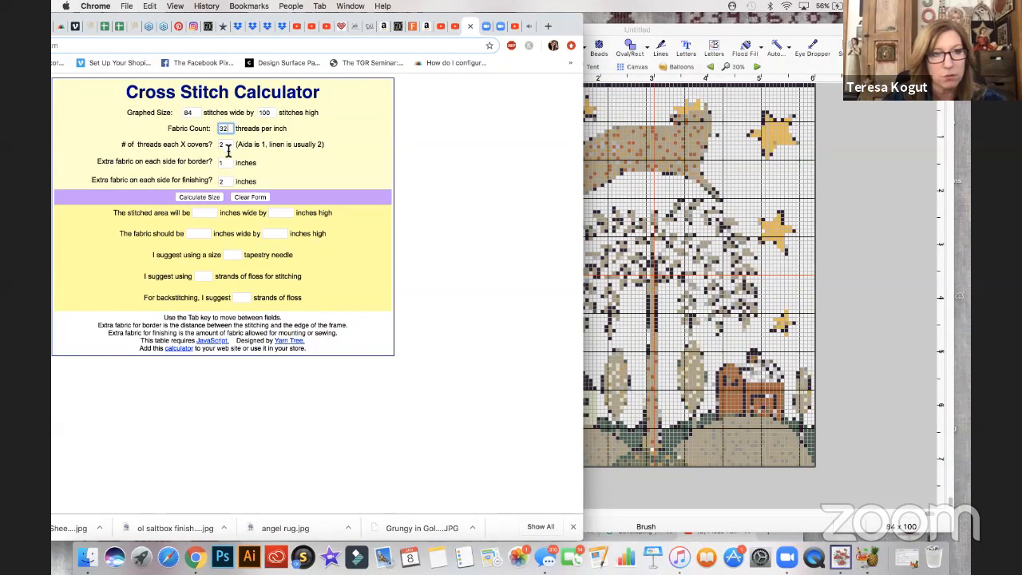
pyautogui.click(214, 199)
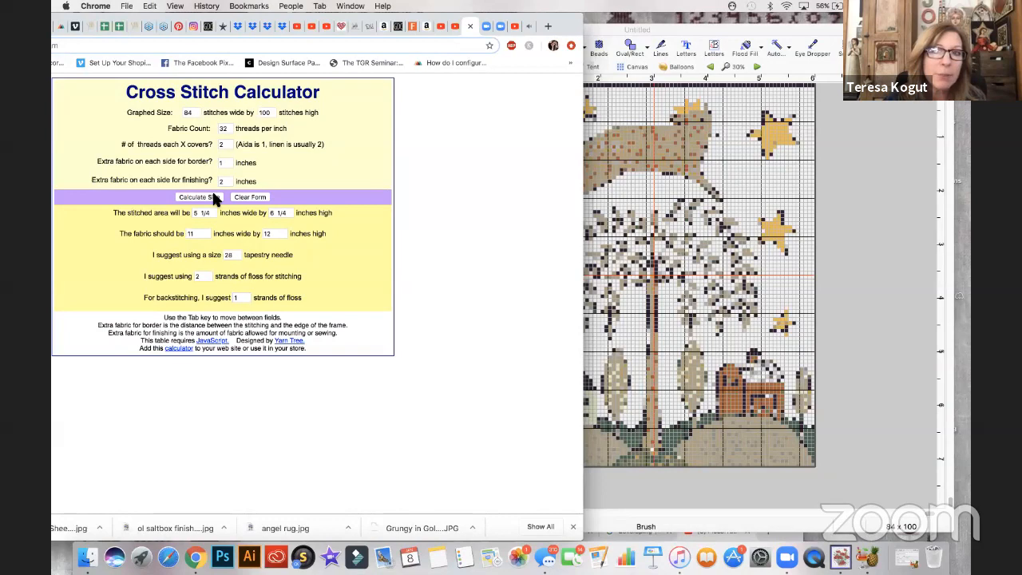
# - Switch back to MacStitch and close the untitled 84 x 100 chart without saving it
pyautogui.click(704, 36)
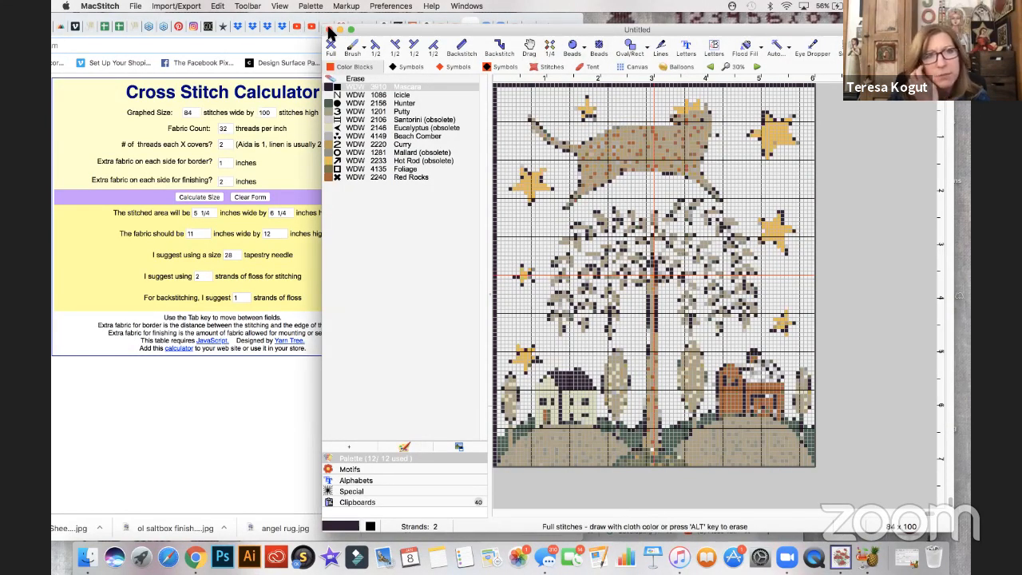
pyautogui.click(330, 30)
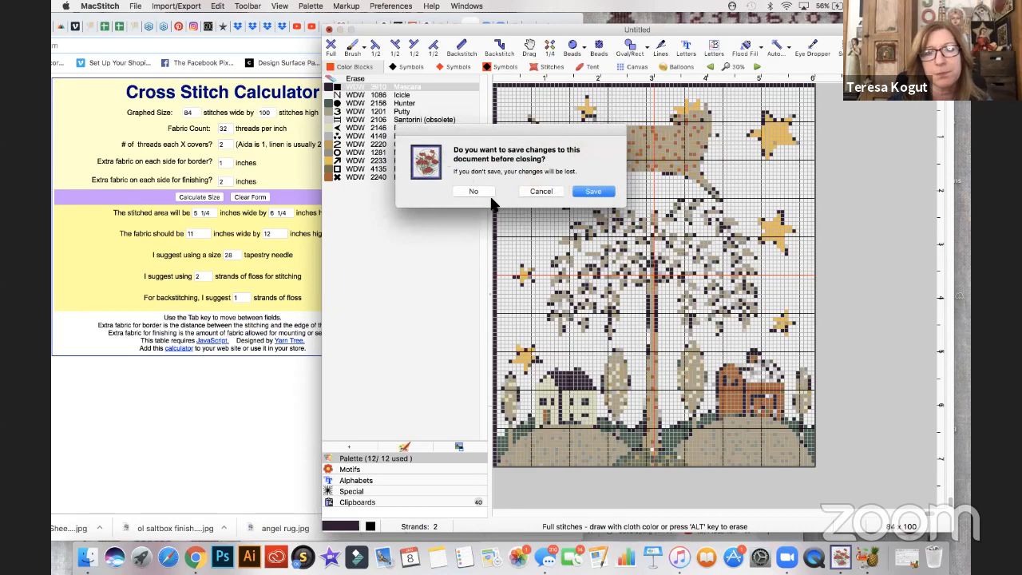
pyautogui.click(482, 192)
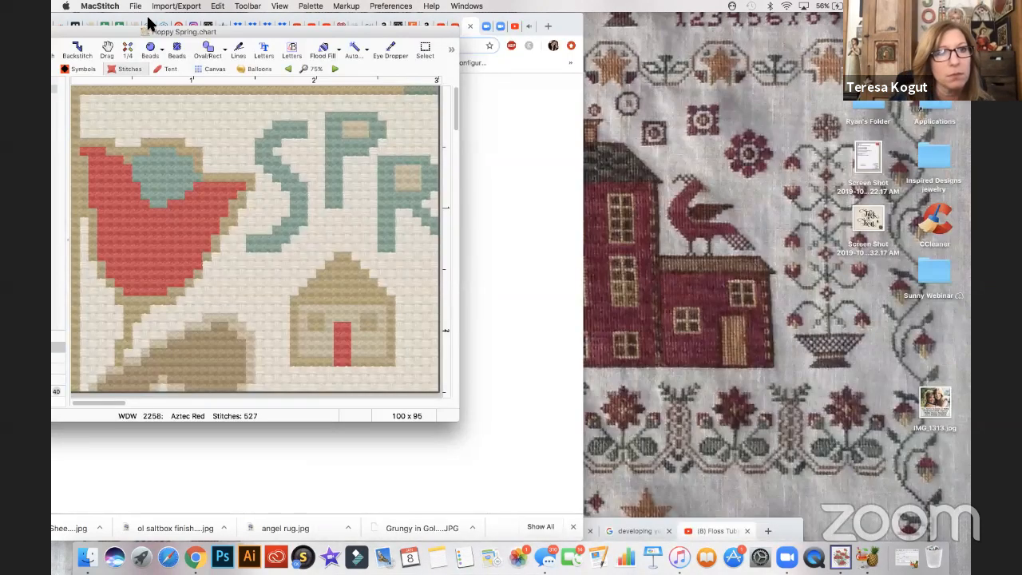
# - Start a new image import and open Cat over the Willow Free089.tif from iCloud Drive
pyautogui.click(135, 6)
pyautogui.click(188, 19)
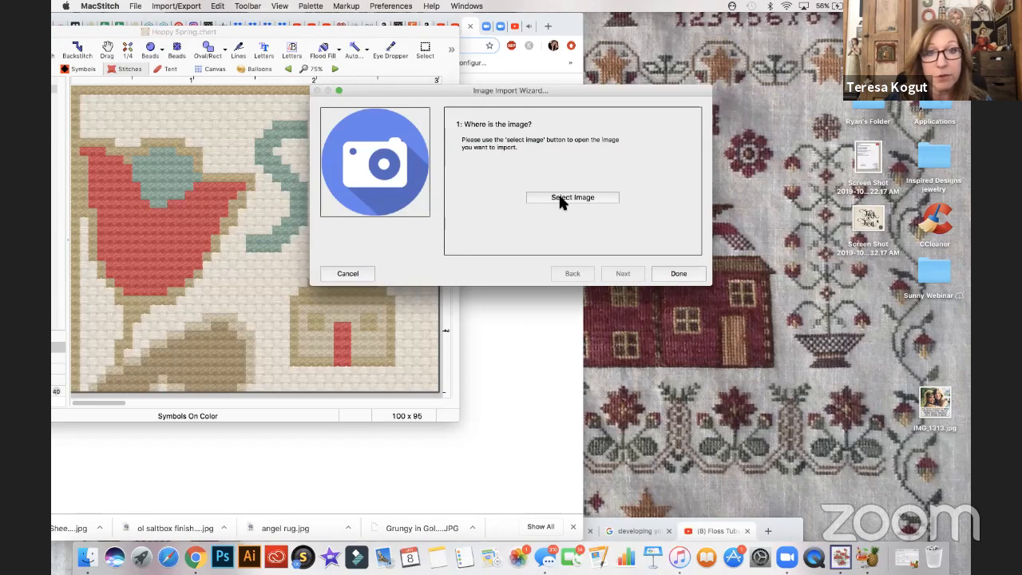
pyautogui.click(562, 200)
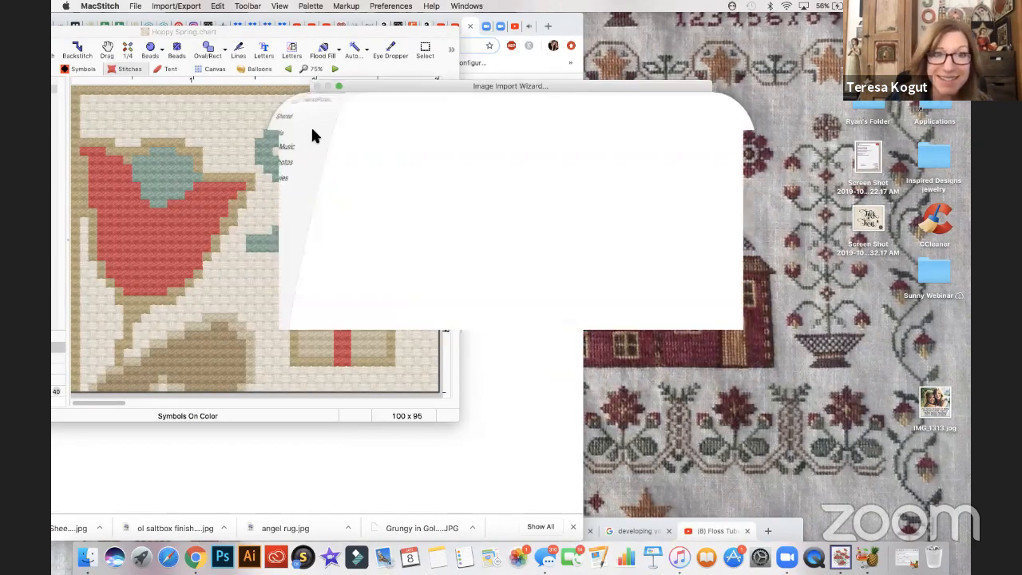
pyautogui.click(313, 134)
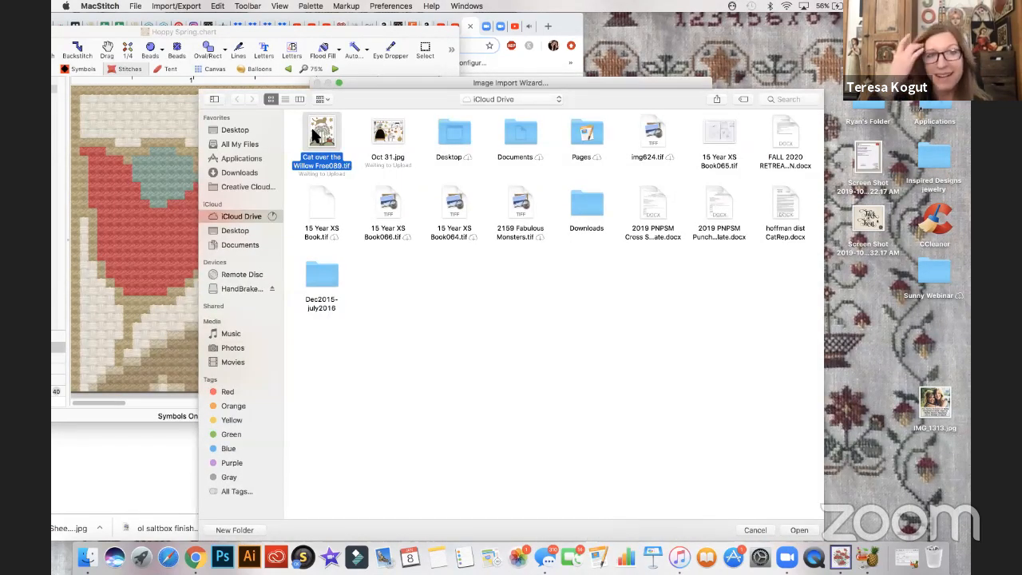
pyautogui.click(801, 530)
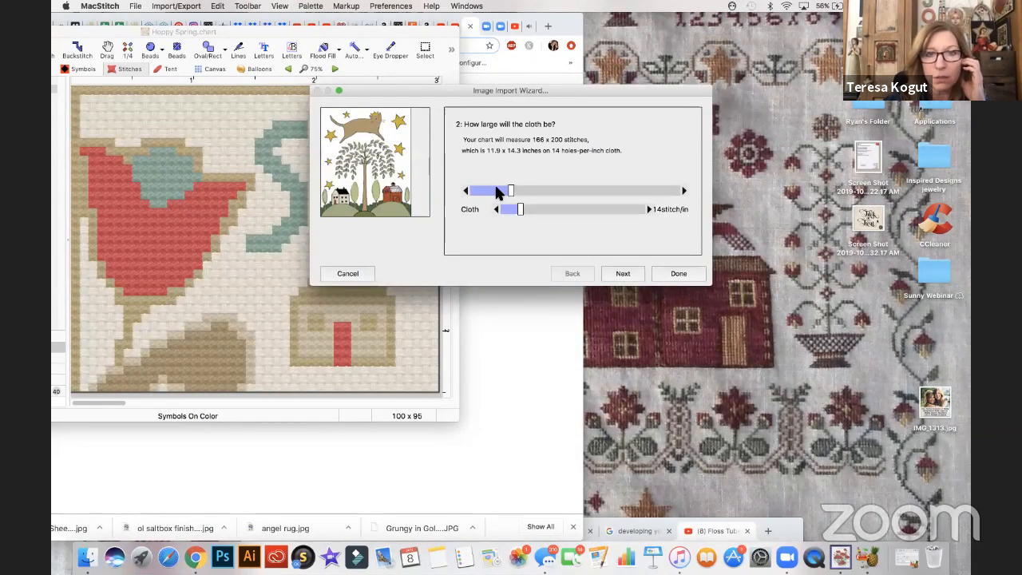
# - Set the chart size to 105 x 126 stitches on 14-count cloth and continue to the thread color settings
pyautogui.click(497, 192)
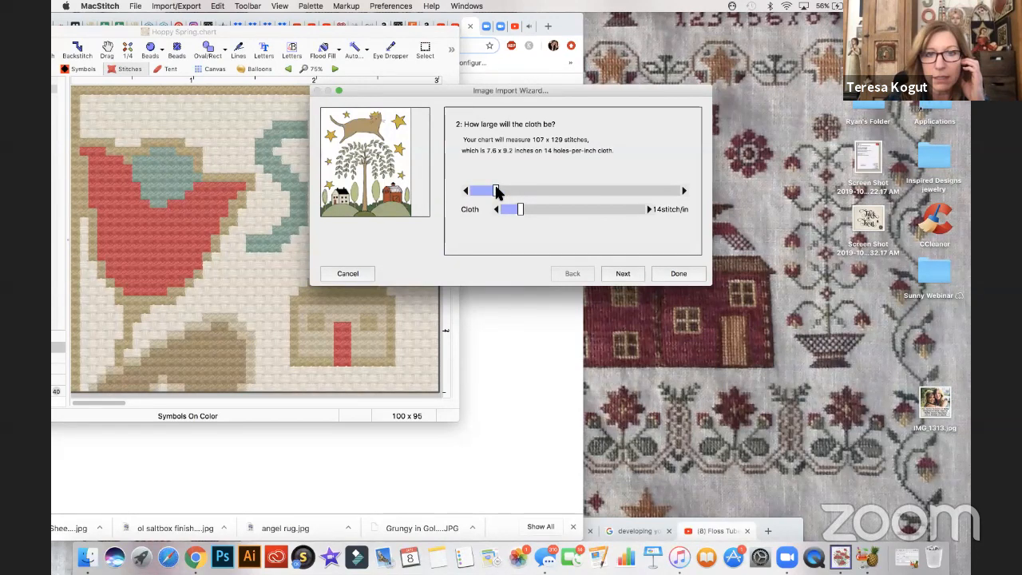
pyautogui.moveTo(494, 192); pyautogui.dragTo(491, 192)
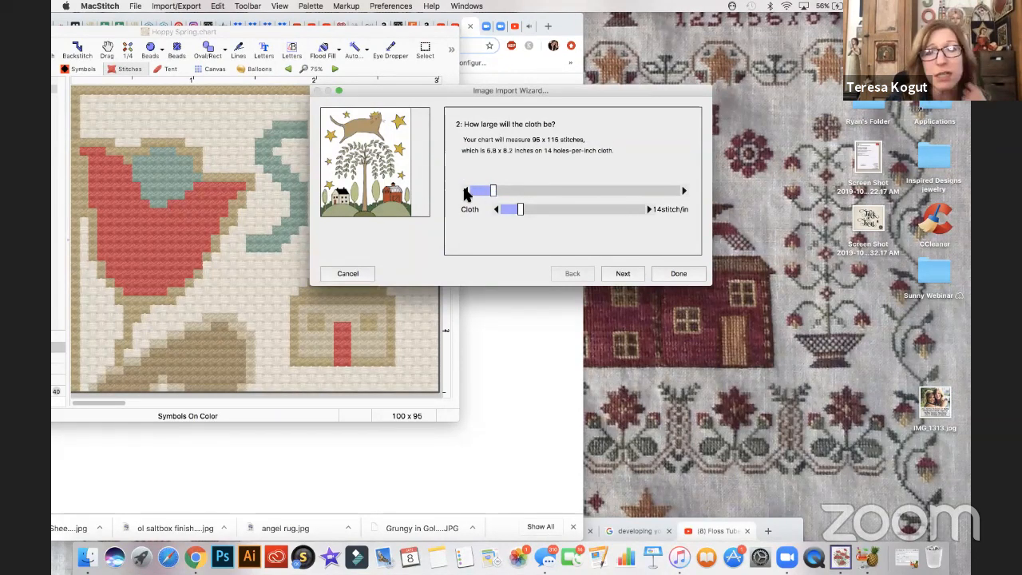
pyautogui.click(683, 191)
pyautogui.click(683, 191)
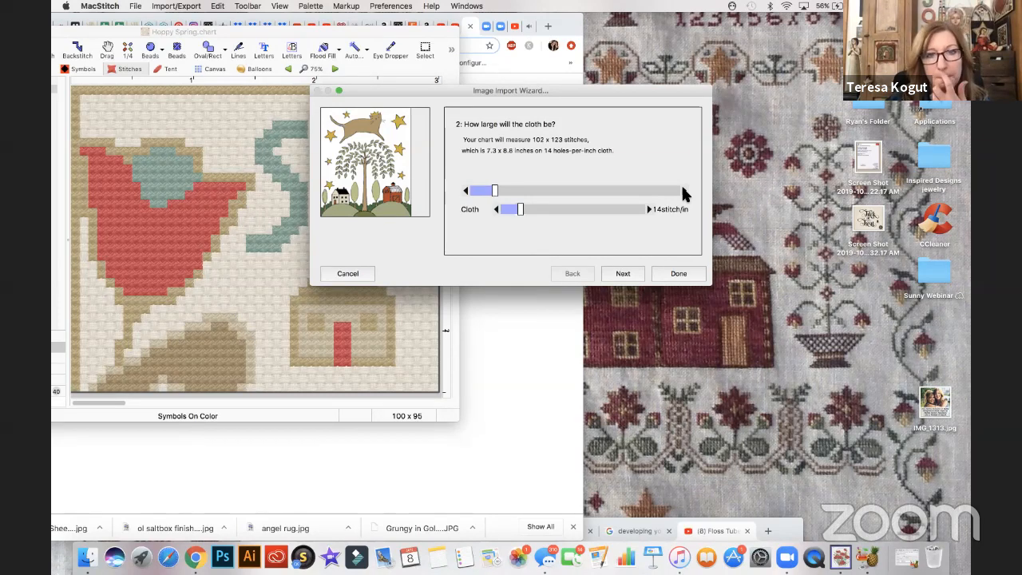
pyautogui.click(683, 192)
pyautogui.click(466, 191)
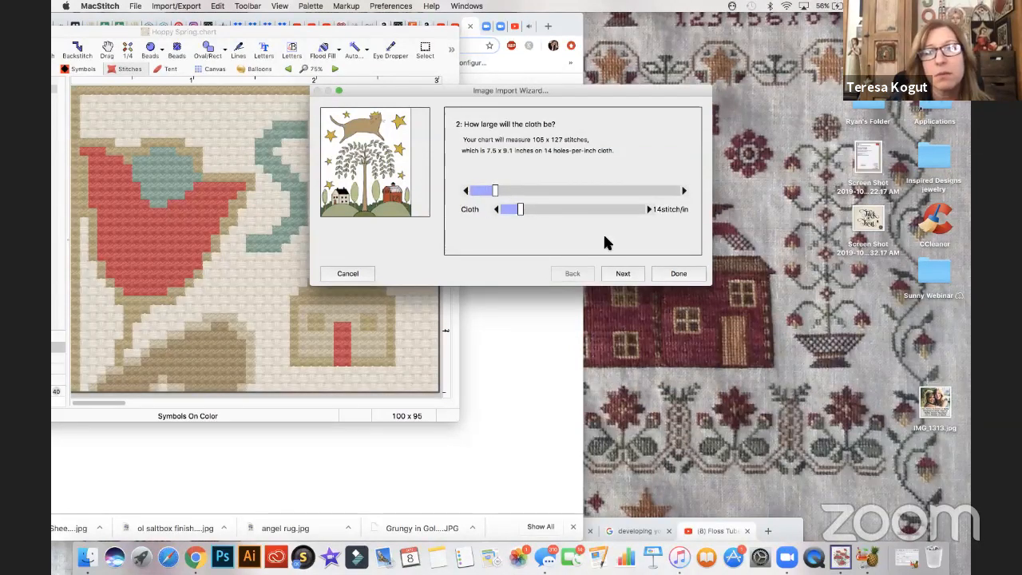
pyautogui.click(624, 274)
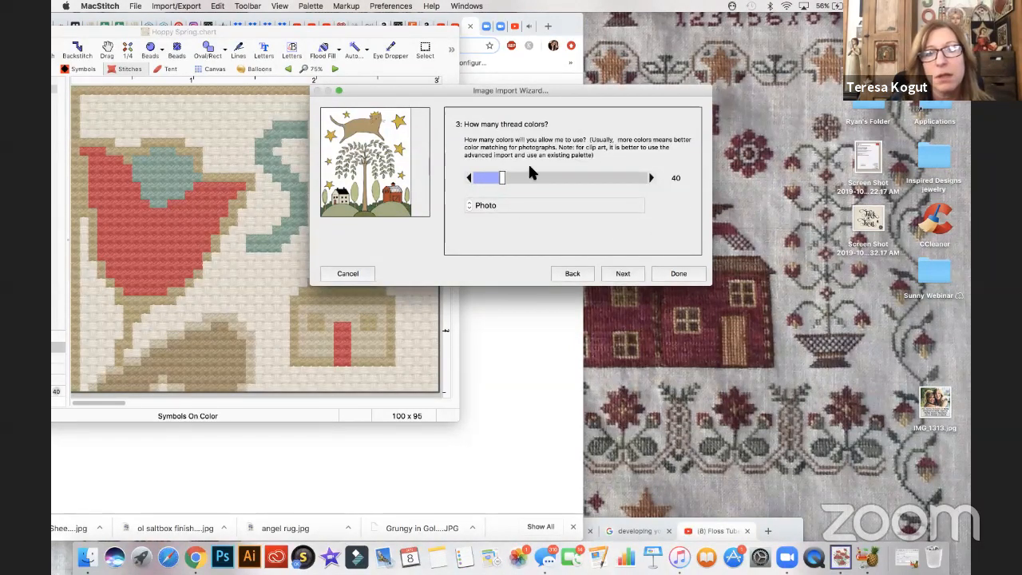
# - Limit the chart to 13 thread colors from WeeksDyeWorks.threads and finish importing the image
pyautogui.moveTo(504, 177); pyautogui.dragTo(474, 177)
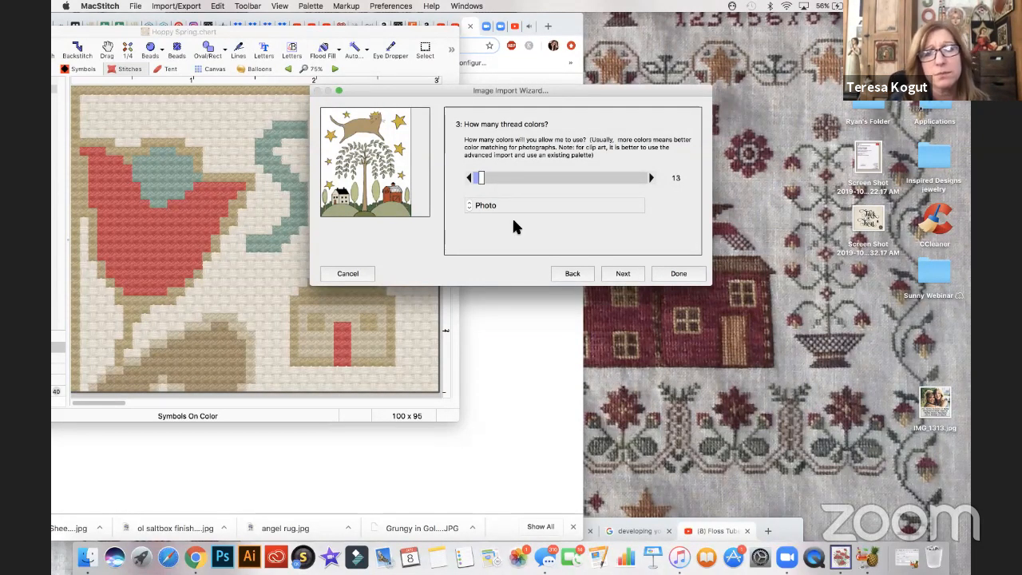
pyautogui.click(621, 274)
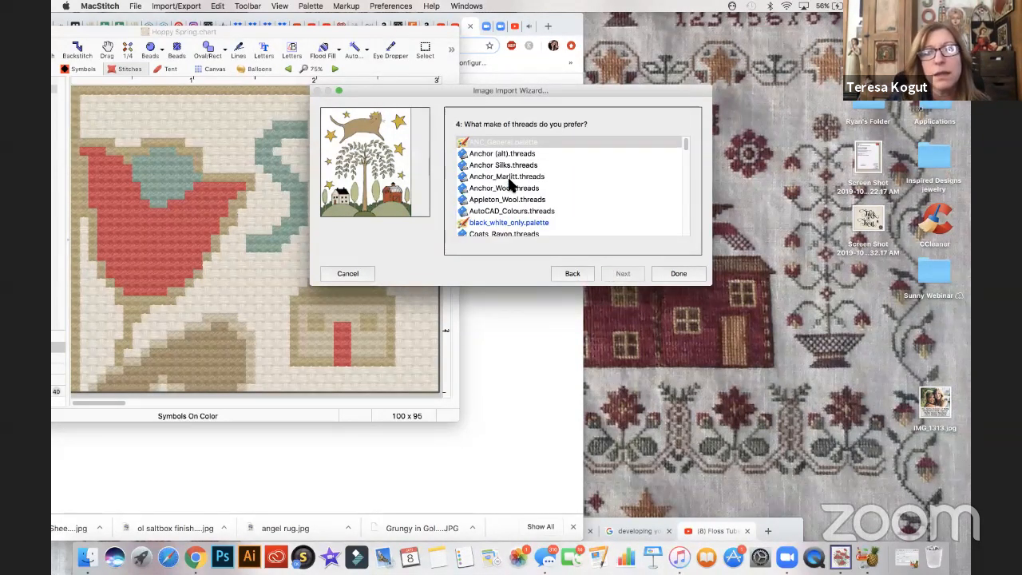
pyautogui.scroll(-10, 515, 212)
pyautogui.click(515, 212)
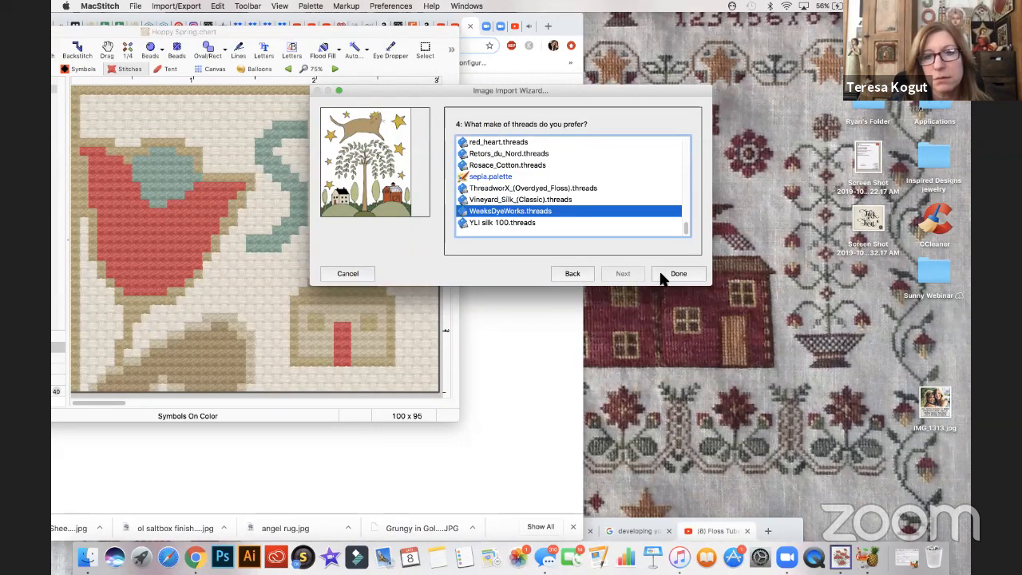
pyautogui.click(675, 274)
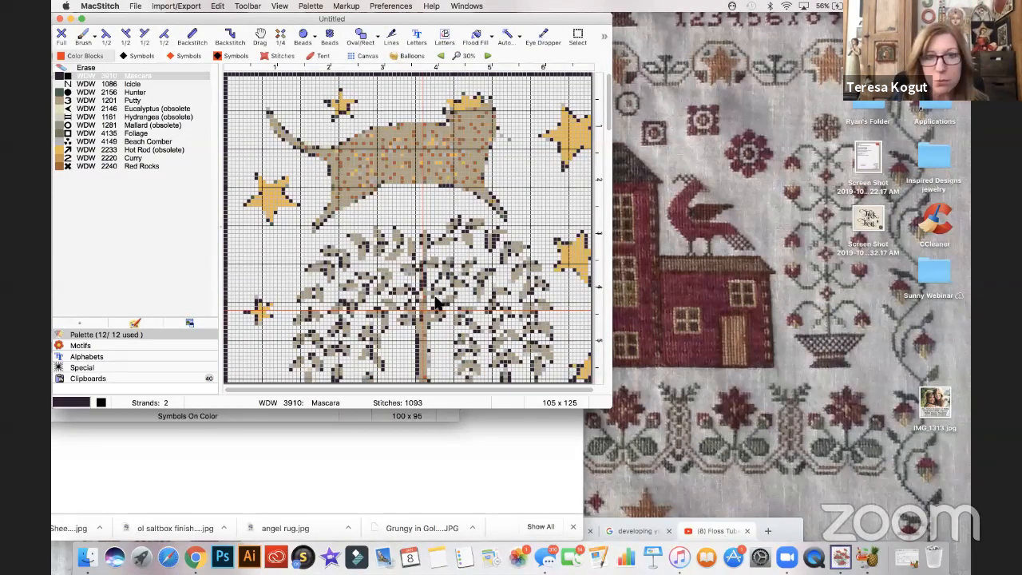
# - Enlarge the new chart's window and move it aside to bring up the live stream's chat in Chrome
pyautogui.doubleClick(198, 21)
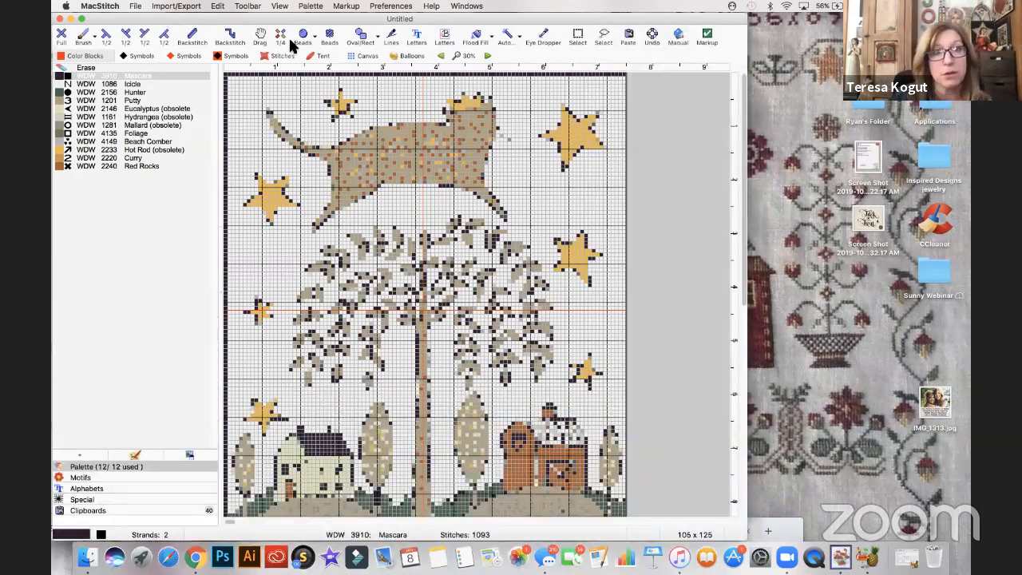
pyautogui.moveTo(198, 21); pyautogui.dragTo(434, 19)
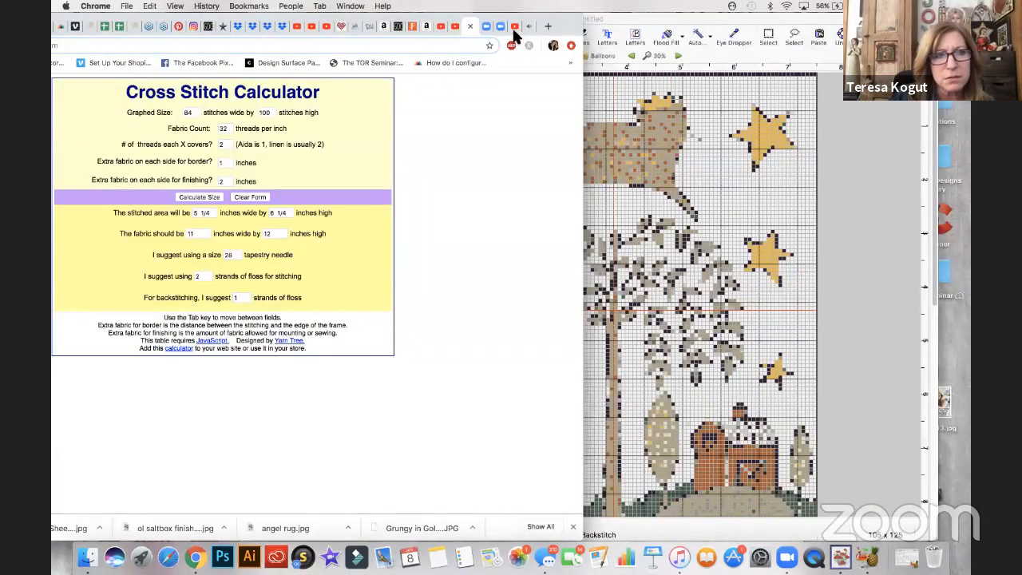
pyautogui.click(514, 29)
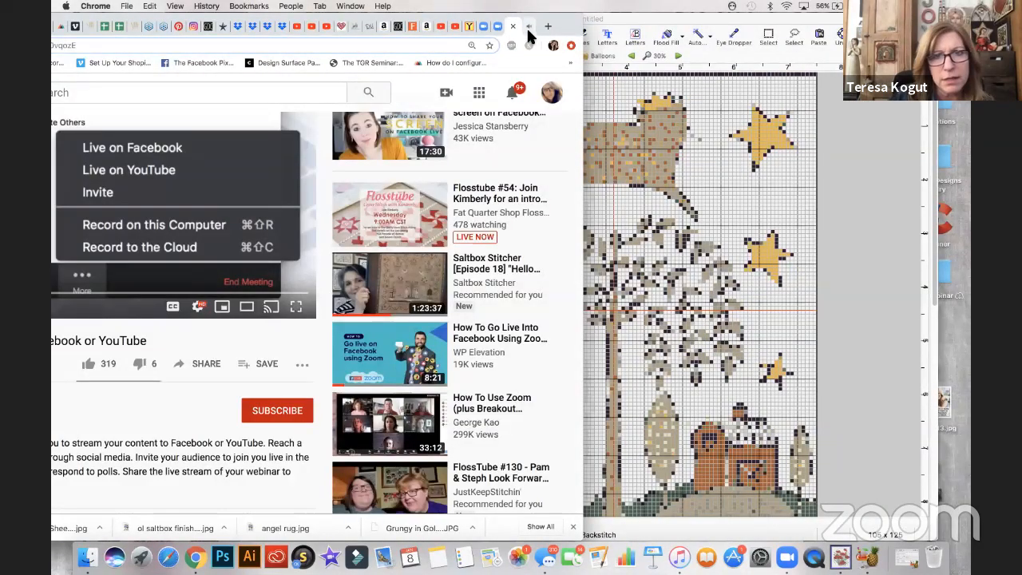
pyautogui.click(526, 26)
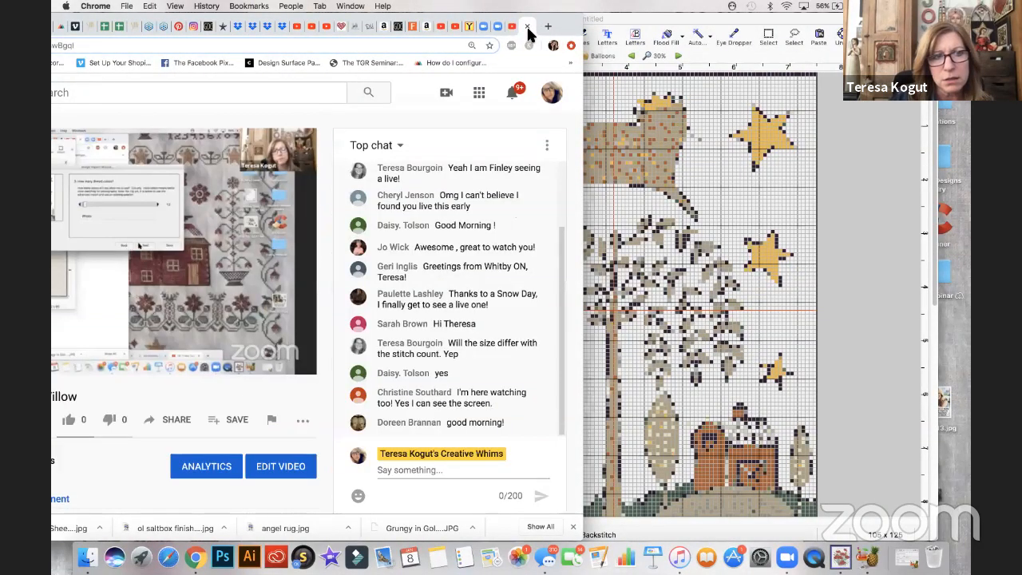
# - Bring up the Cross Stitch Calculator page in Chrome and calculate the size of a design 105 stitches wide by 125 stitches high
pyautogui.moveTo(474, 23); pyautogui.dragTo(168, 28)
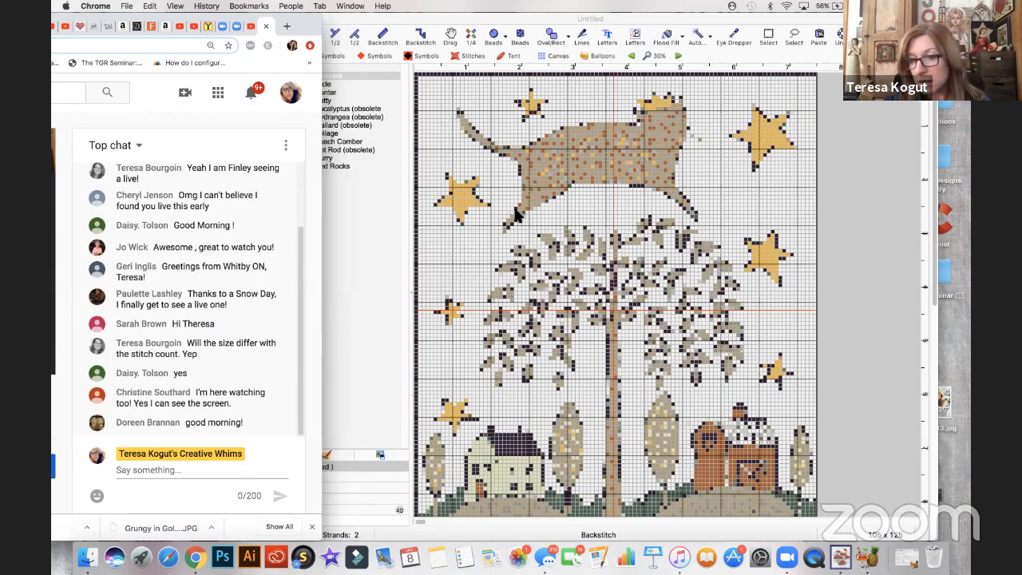
pyautogui.click(208, 30)
pyautogui.moveTo(314, 27); pyautogui.dragTo(656, 54)
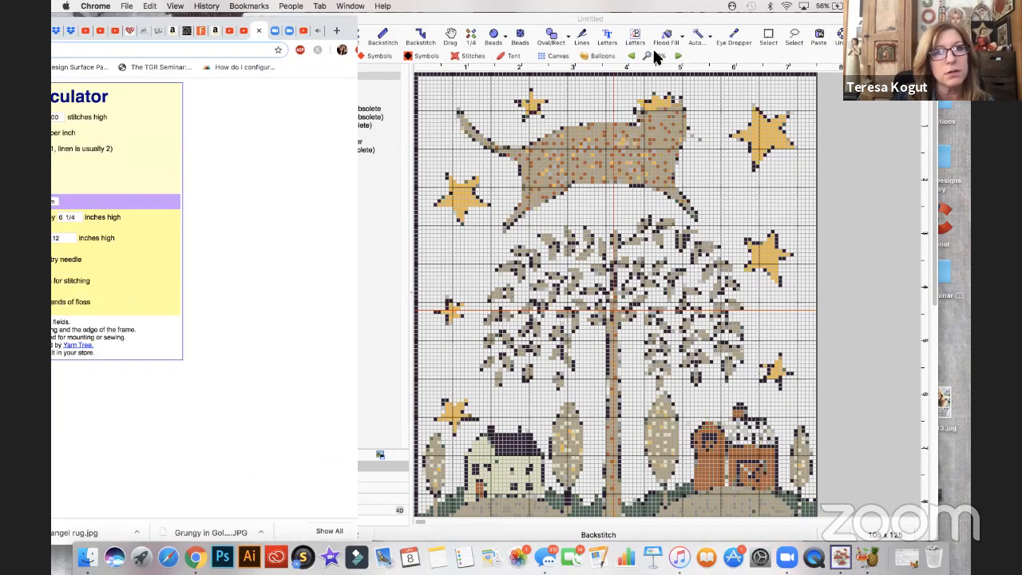
pyautogui.click(285, 139)
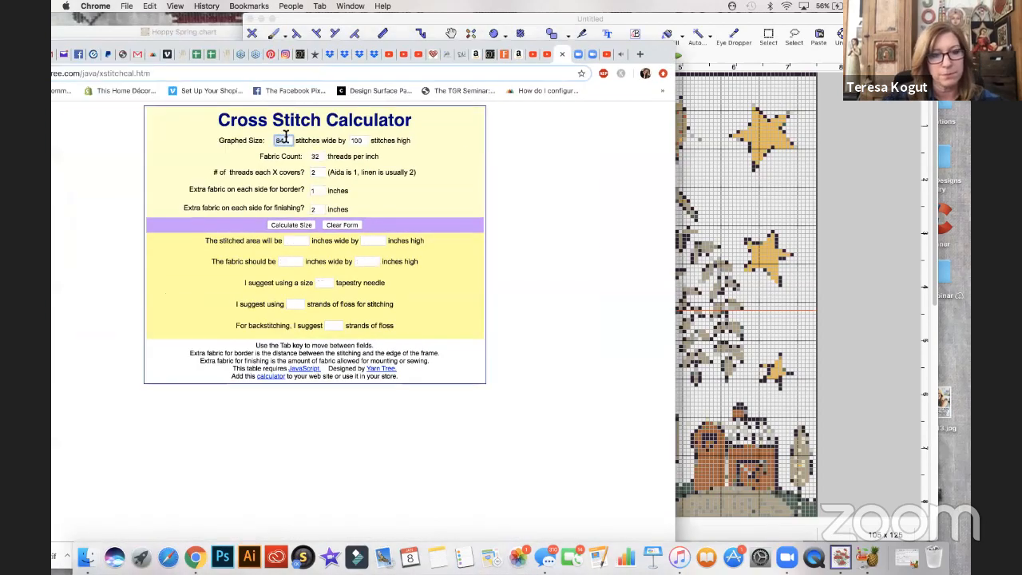
pyautogui.write('105')
pyautogui.click(357, 140)
pyautogui.write('125')
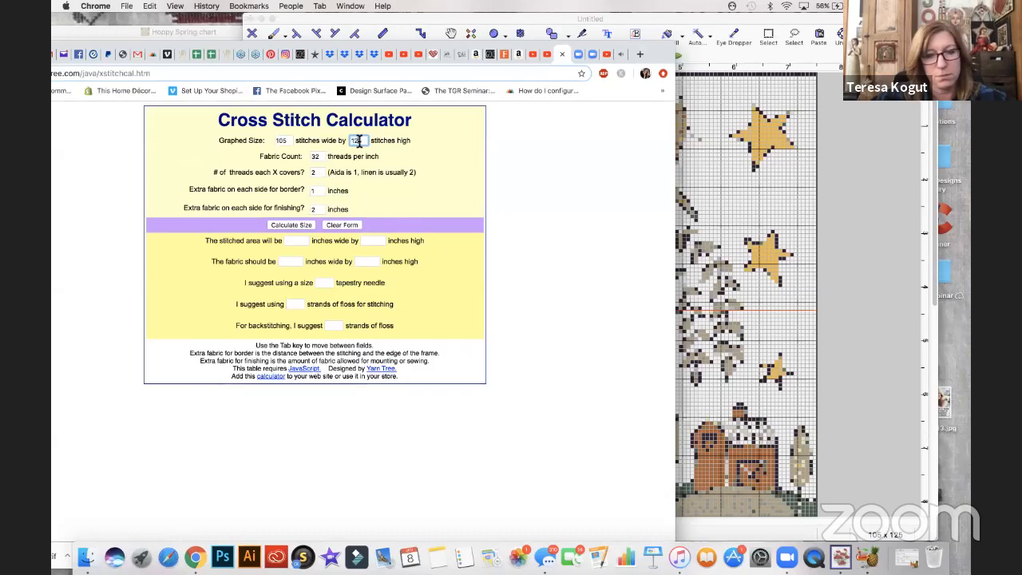
pyautogui.click(291, 226)
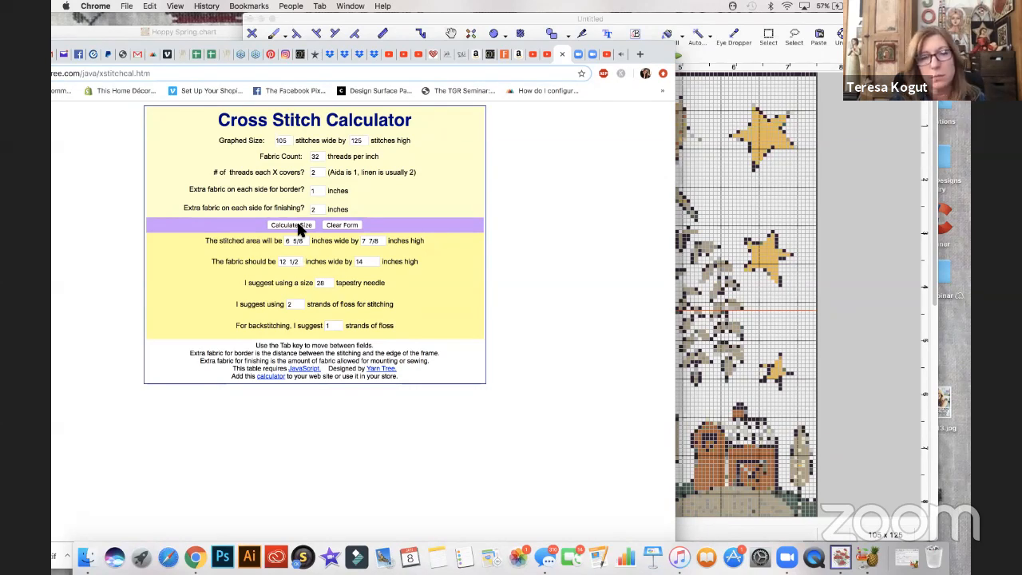
# - Set the fabric count to 28 threads per inch and recalculate the size
pyautogui.doubleClick(321, 158)
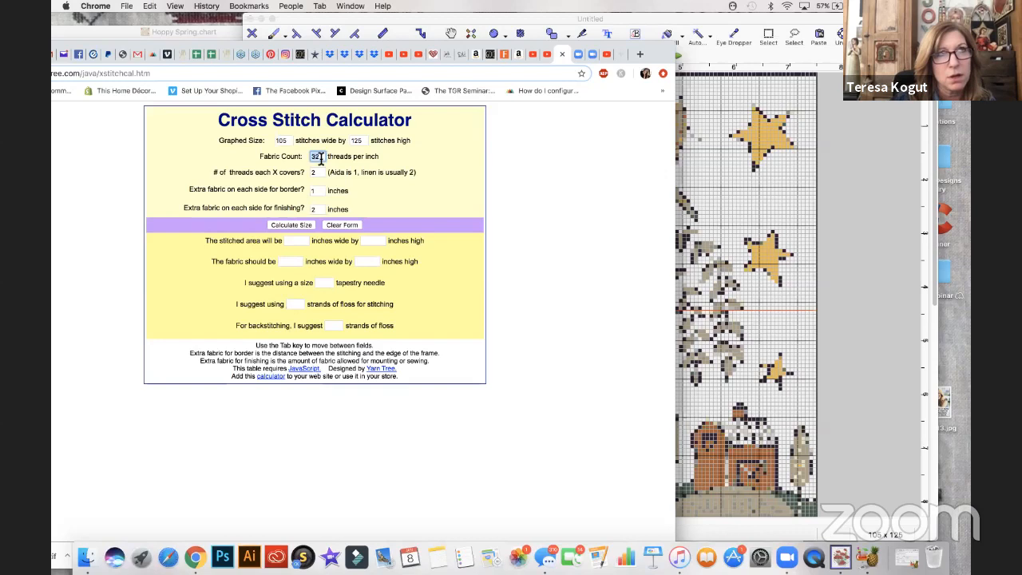
pyautogui.write('2')
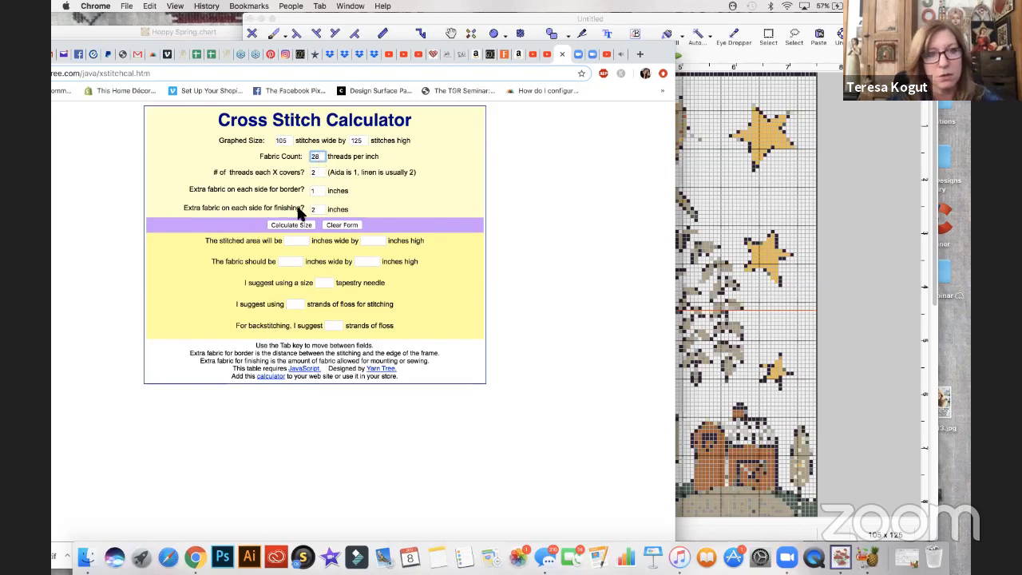
pyautogui.click(303, 231)
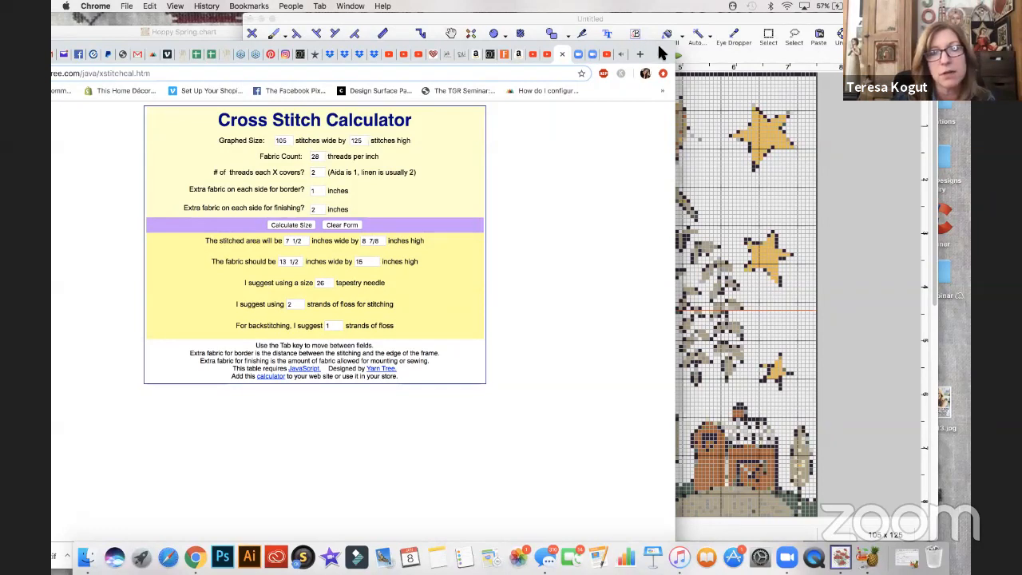
# - Return to the live stream's chat page and move its window aside so the cross stitch chart can be seen
pyautogui.moveTo(661, 48); pyautogui.dragTo(649, 50)
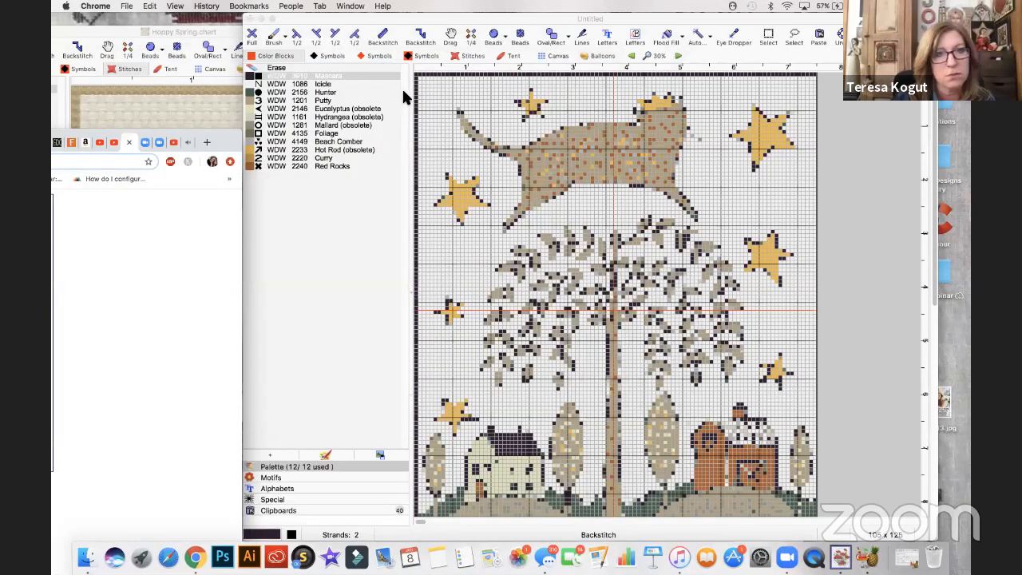
pyautogui.click(406, 89)
pyautogui.moveTo(445, 82); pyautogui.dragTo(534, 73)
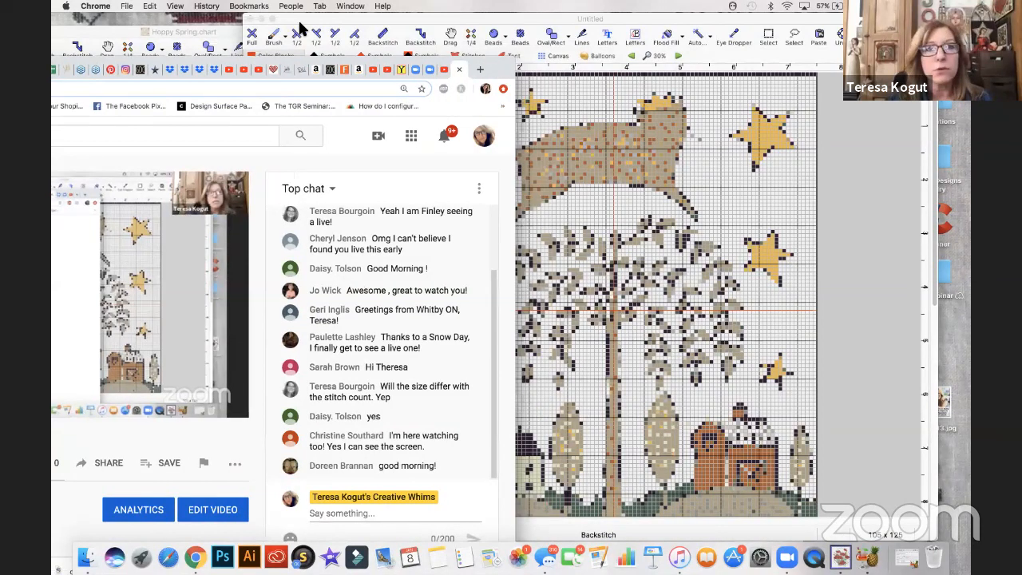
pyautogui.moveTo(292, 27); pyautogui.dragTo(294, 35)
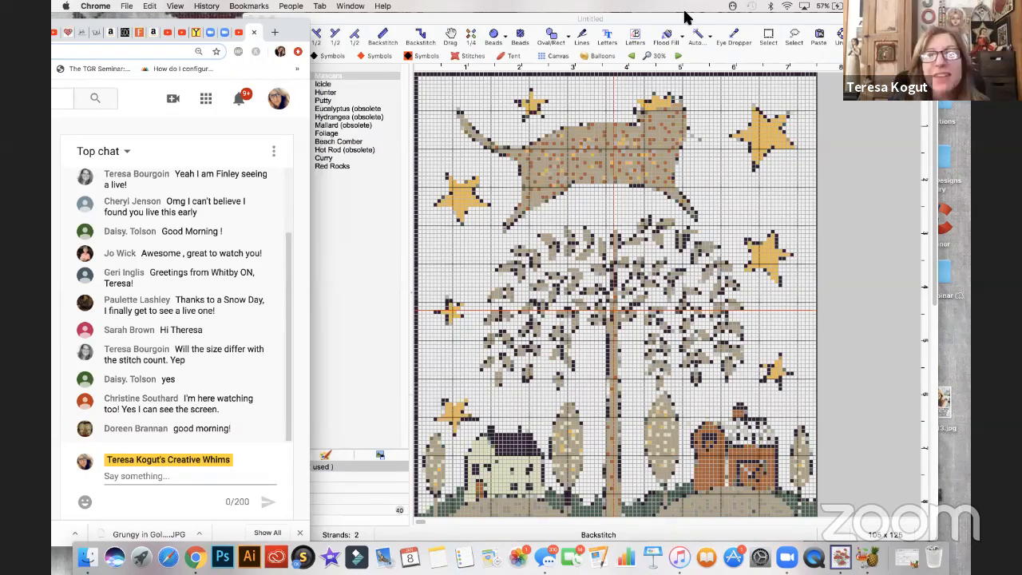
# - Switch to MacStitch and position the chart window beside the live chat
pyautogui.click(662, 22)
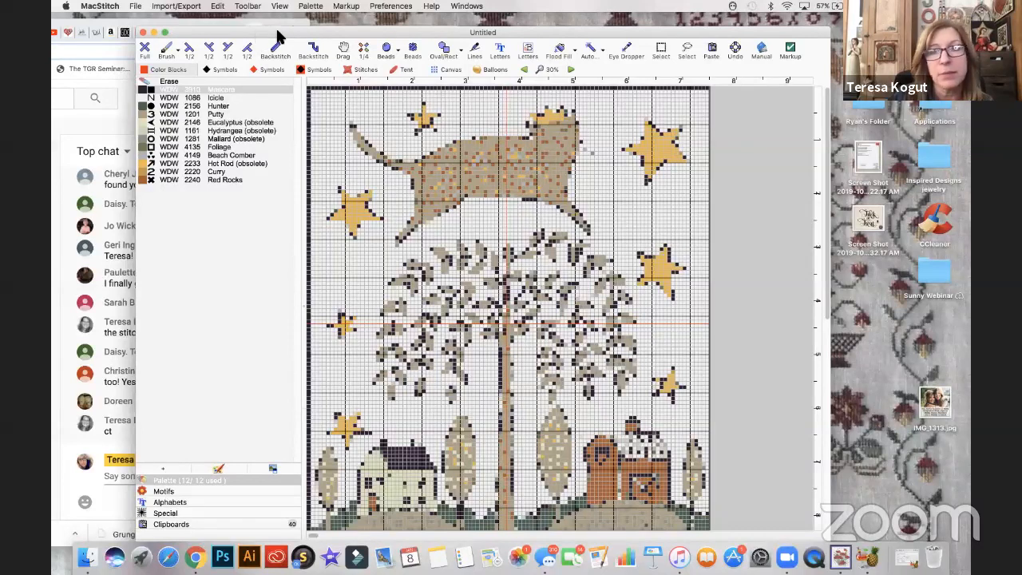
pyautogui.moveTo(306, 35); pyautogui.dragTo(331, 35)
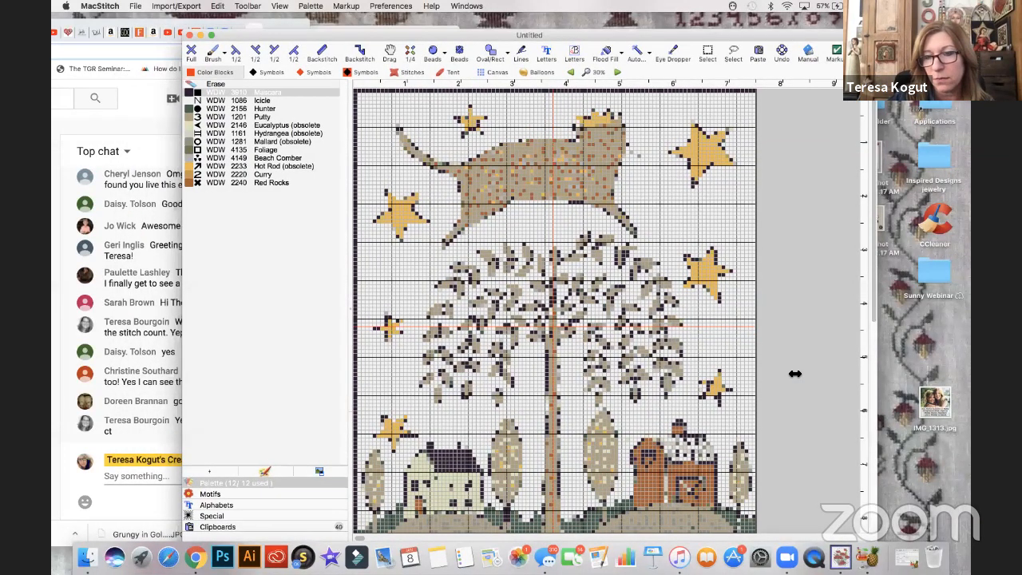
pyautogui.moveTo(376, 33); pyautogui.dragTo(381, 34)
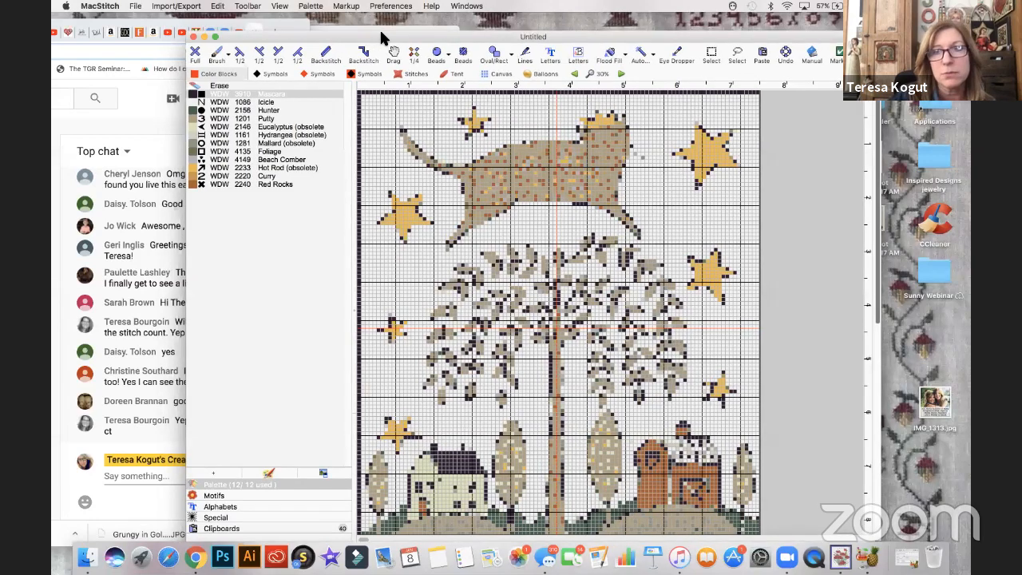
pyautogui.doubleClick(406, 32)
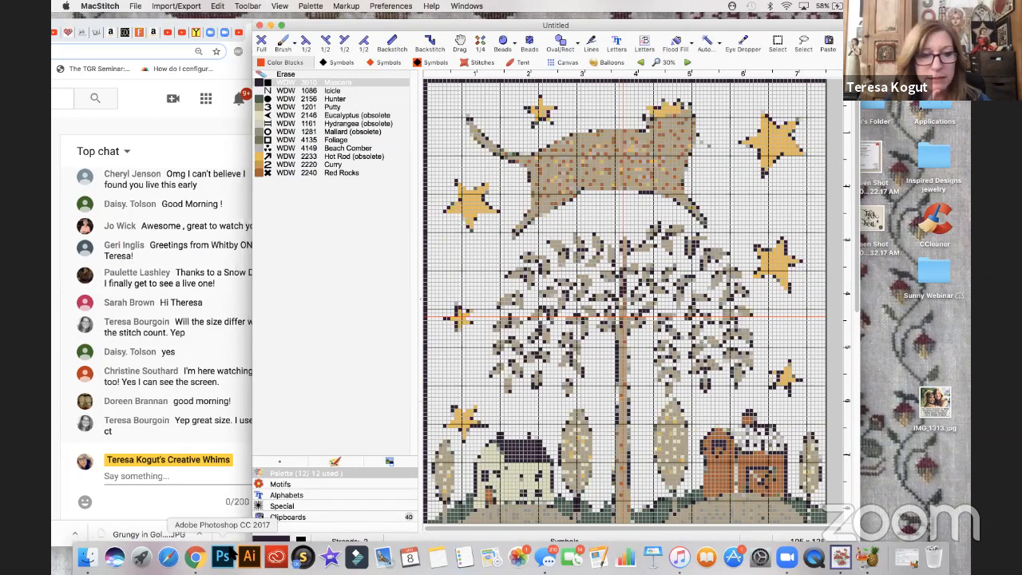
# - Search the Mac in Finder for "cat over willow" and open Cat over the Willow Free089.tif in Preview
pyautogui.click(892, 372)
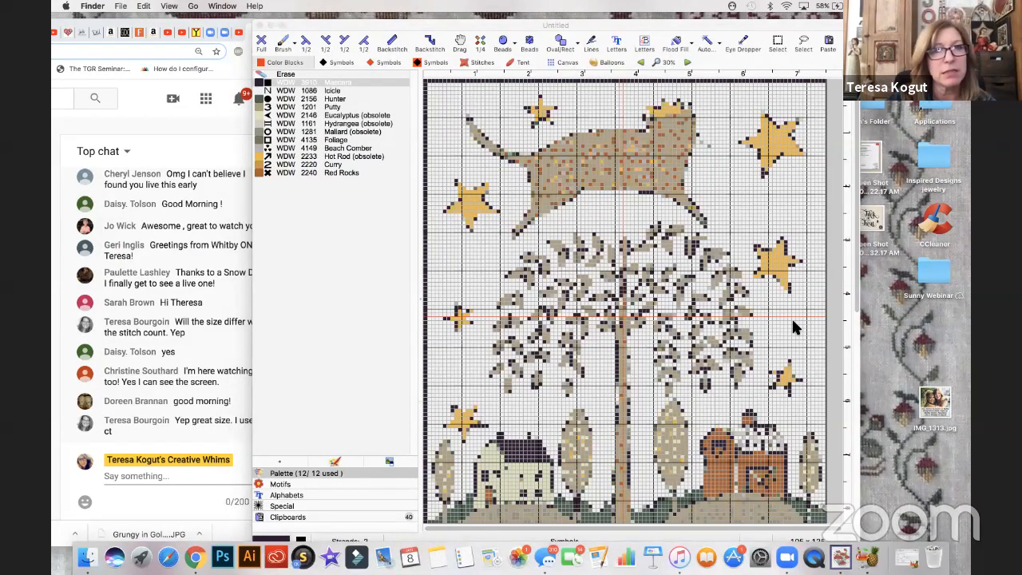
pyautogui.click(122, 6)
pyautogui.click(138, 250)
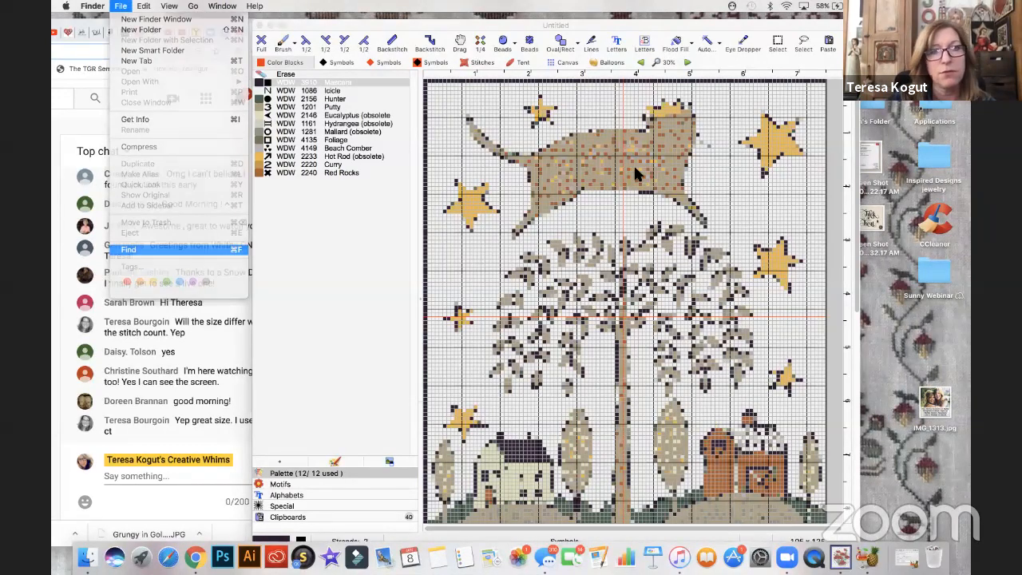
pyautogui.write('cat ov')
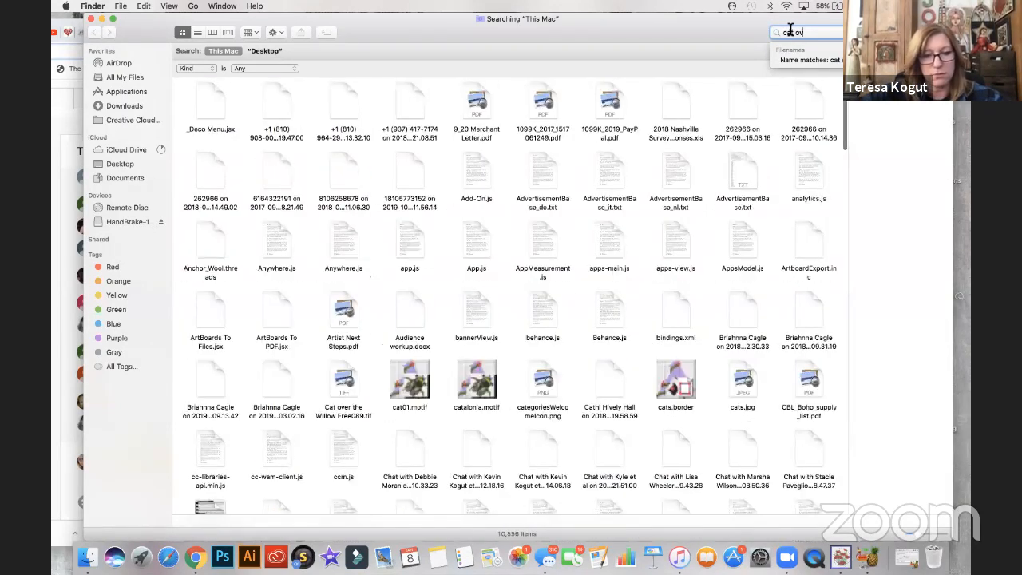
pyautogui.write('er vine')
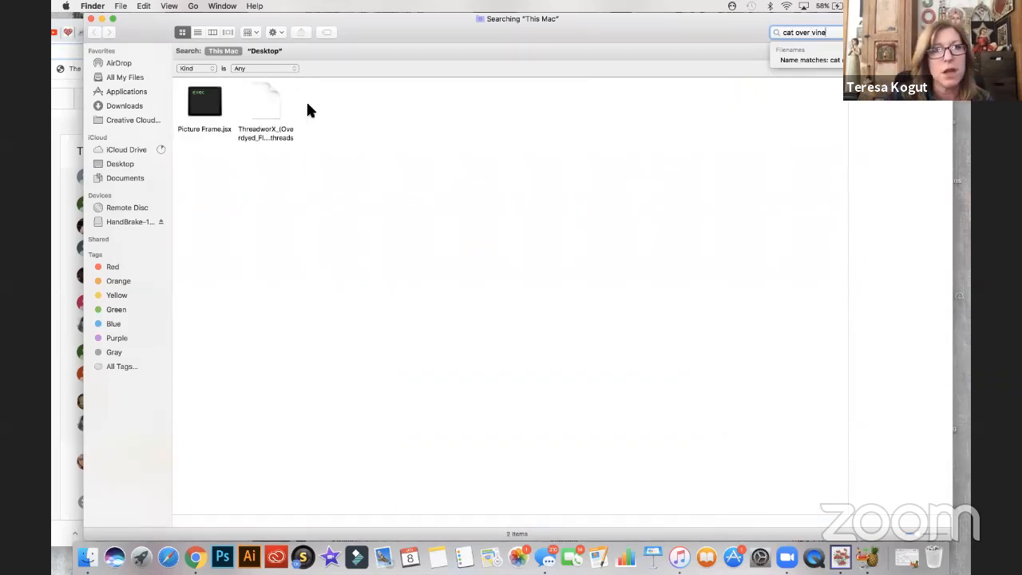
pyautogui.press('BackSpace')
pyautogui.press('BackSpace')
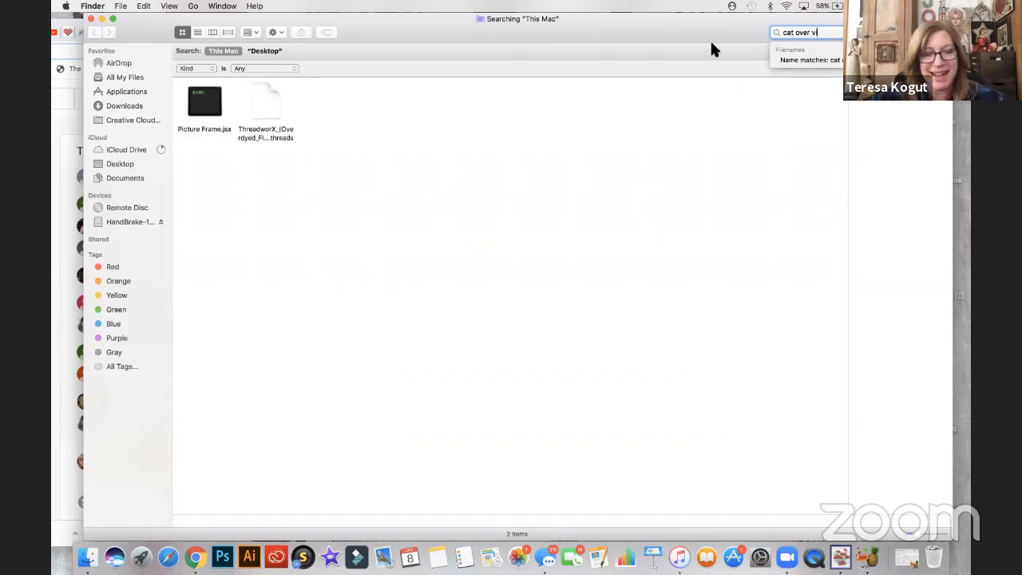
pyautogui.press('BackSpace')
pyautogui.press('BackSpace')
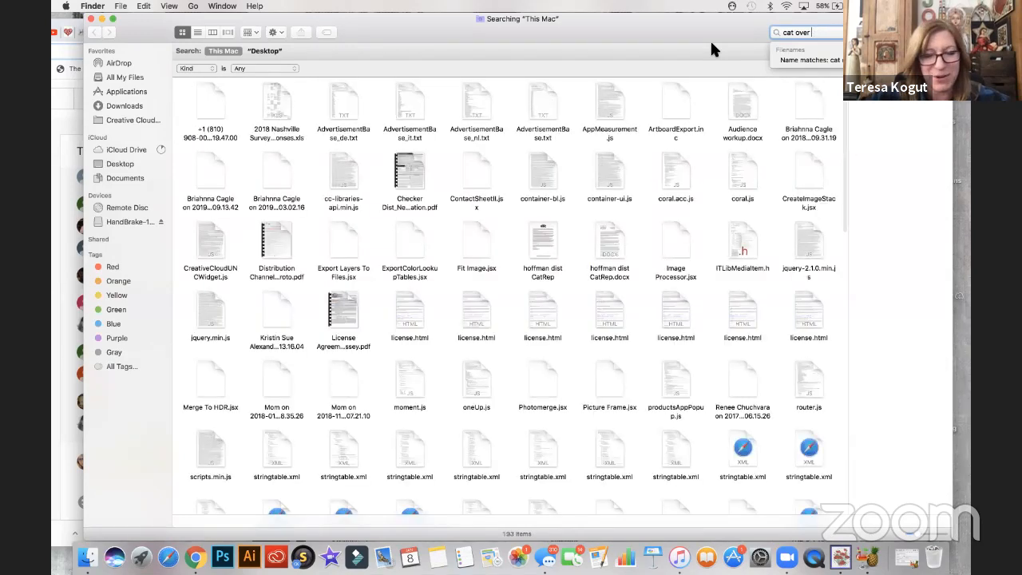
pyautogui.write('willow')
pyautogui.doubleClick(267, 110)
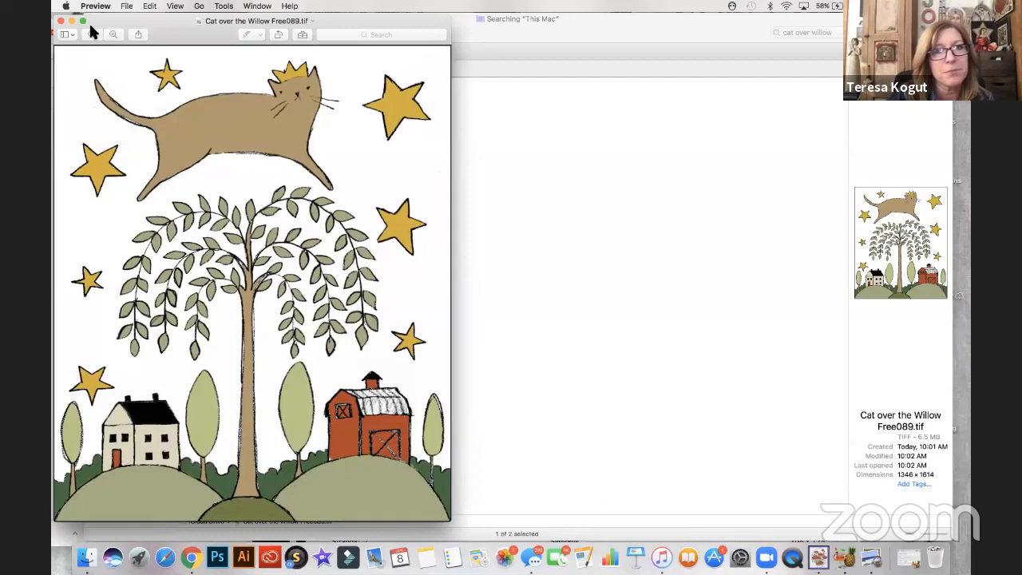
# - Move the artwork preview aside for reference and close the Finder search window
pyautogui.moveTo(112, 22); pyautogui.dragTo(746, 262)
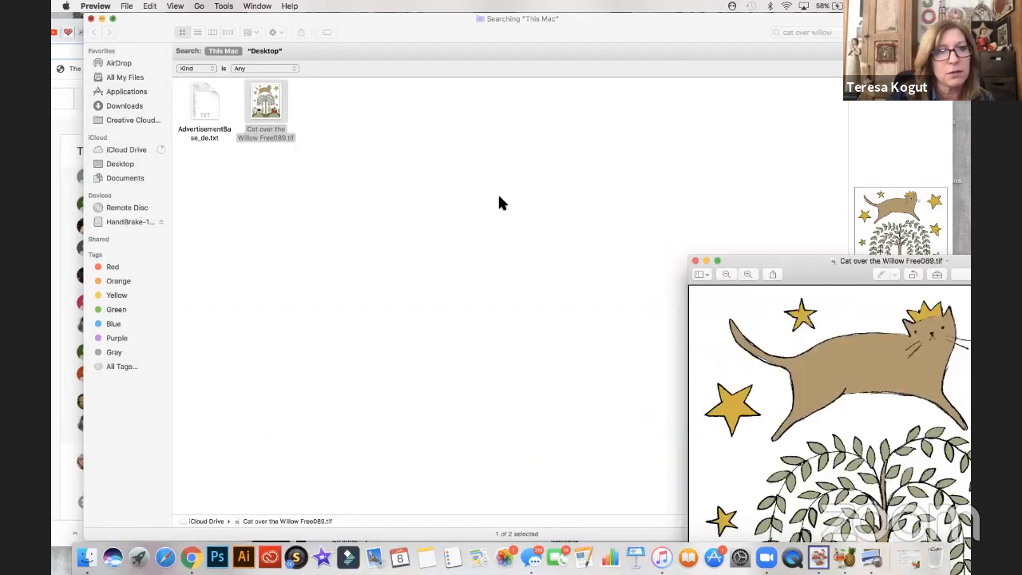
pyautogui.moveTo(811, 266); pyautogui.dragTo(813, 263)
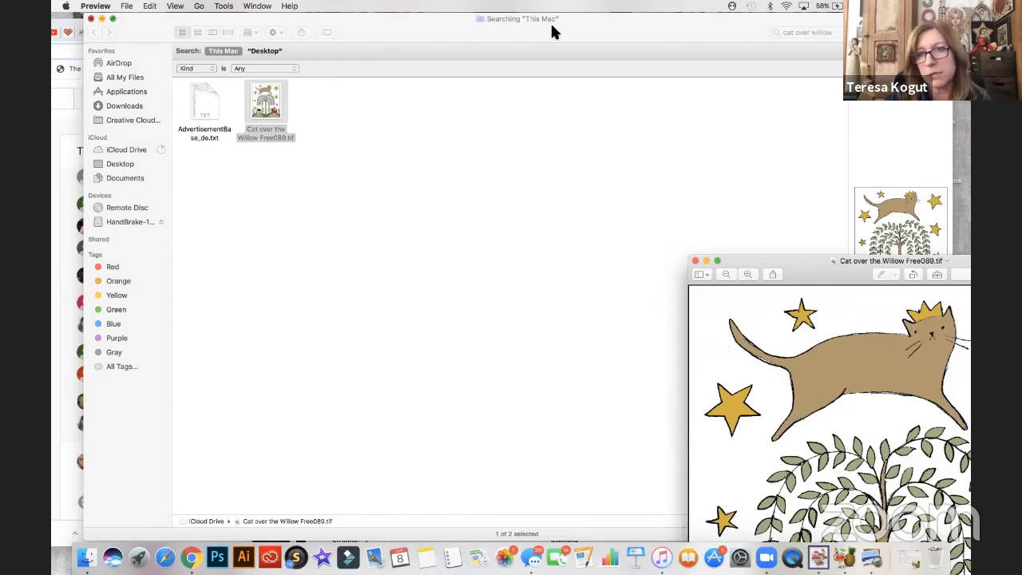
pyautogui.click(91, 18)
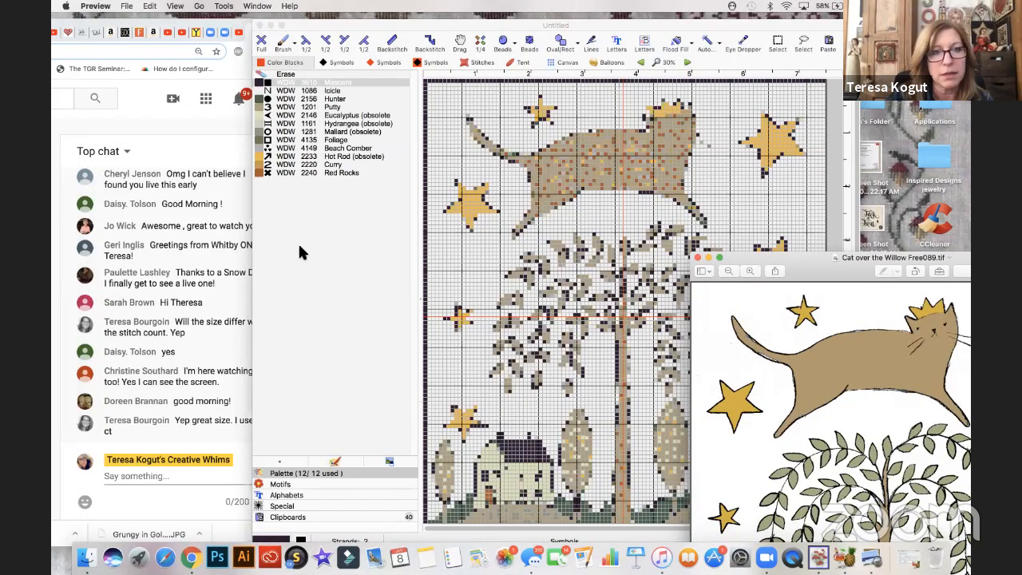
# - Arrange the MacStitch chart window between the live chat and the artwork preview, and bring the preview forward for comparison
pyautogui.moveTo(255, 246); pyautogui.dragTo(354, 257)
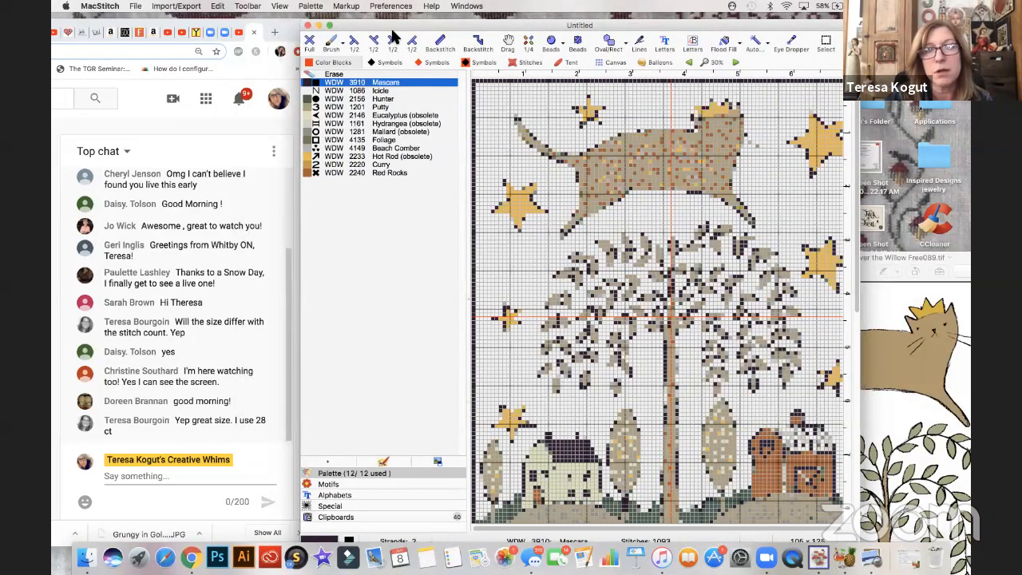
pyautogui.moveTo(395, 23); pyautogui.dragTo(376, 35)
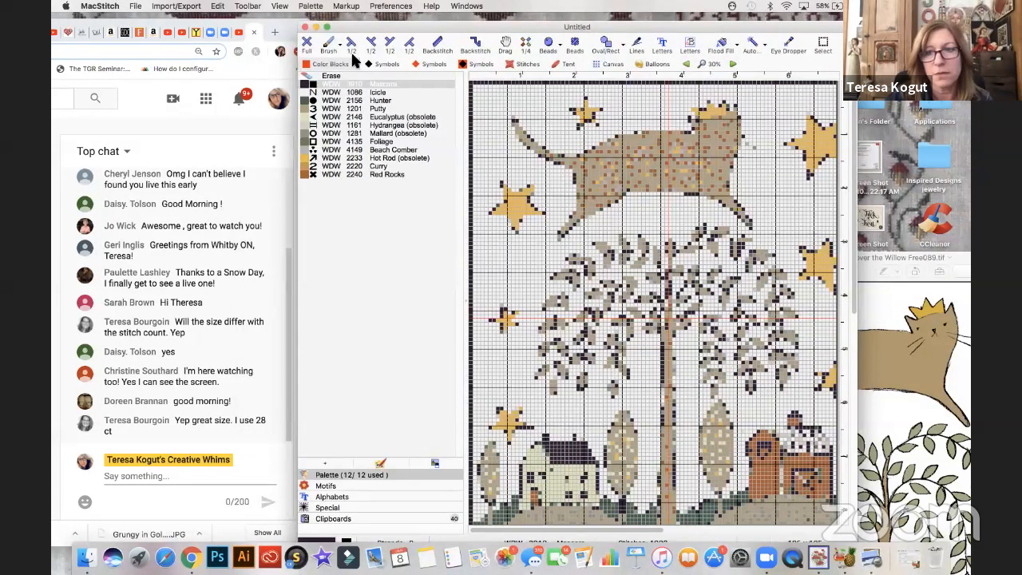
pyautogui.moveTo(297, 28); pyautogui.dragTo(283, 34)
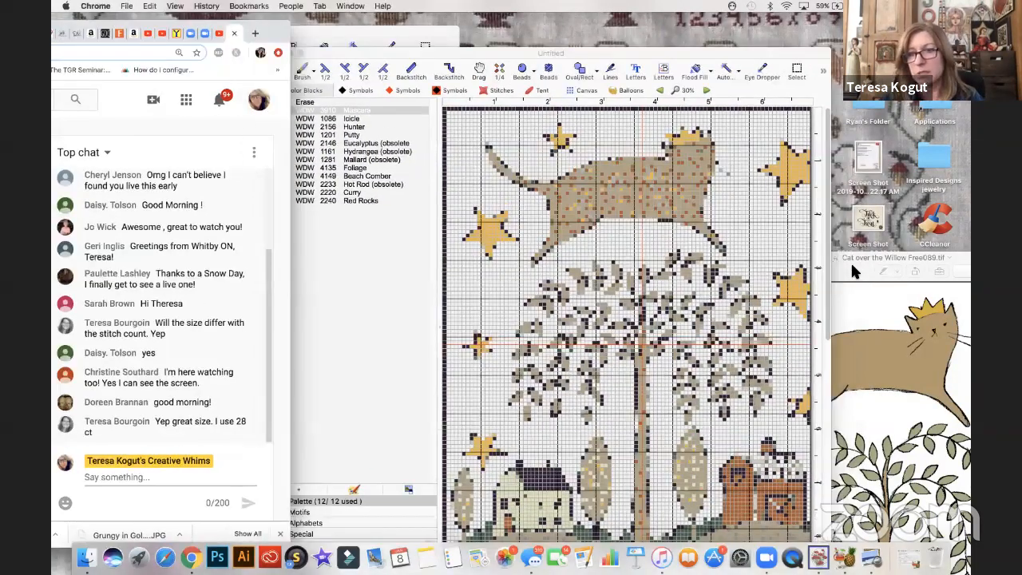
pyautogui.click(850, 261)
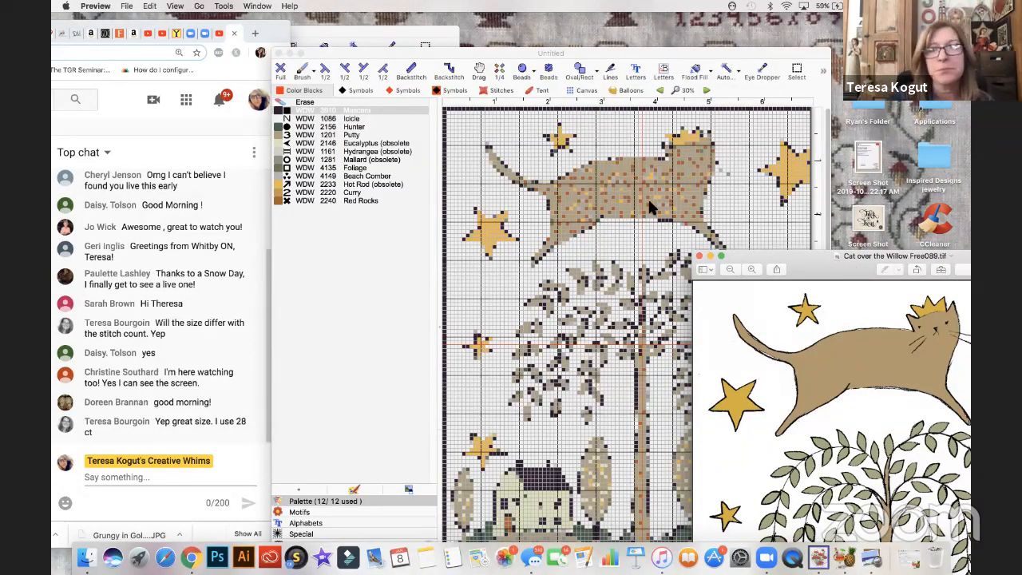
# - Paint over the speckled stitches inside the cat's body with WDW 1201 Putty using the size 3 square brush
pyautogui.click(282, 192)
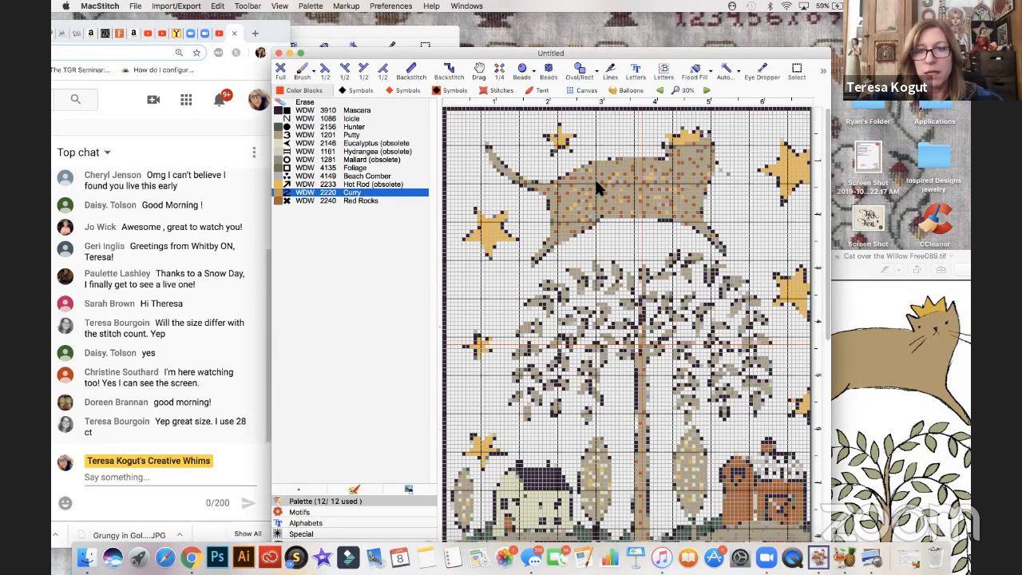
pyautogui.scroll(1, 595, 179)
pyautogui.scroll(1, 668, 215)
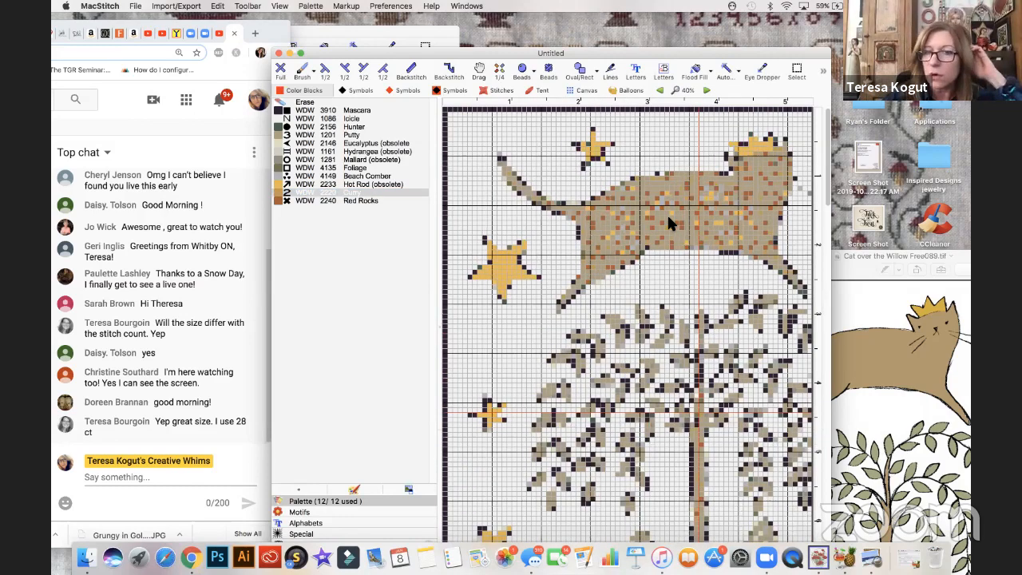
pyautogui.scroll(1, 667, 213)
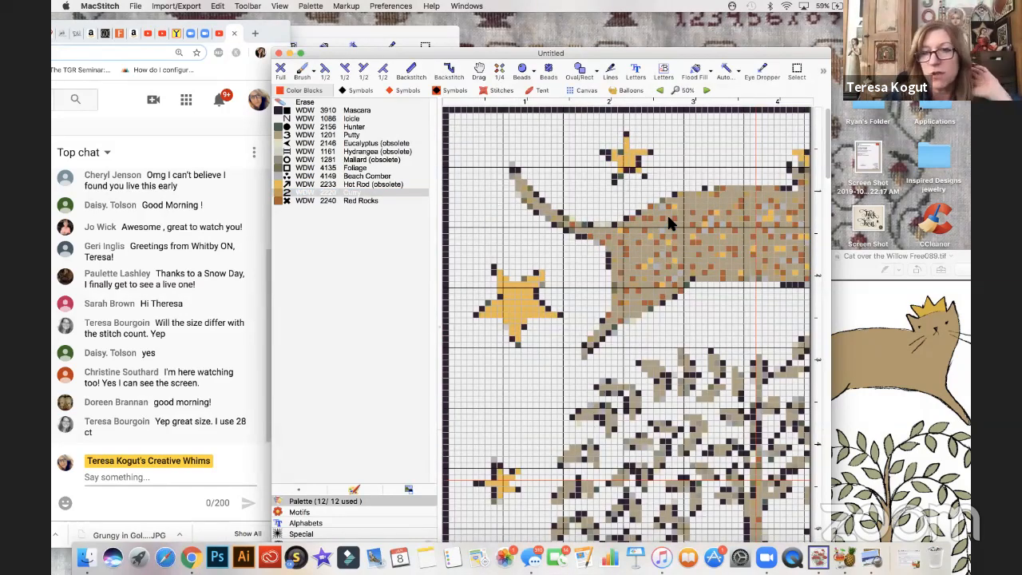
pyautogui.hscroll(3, 661, 213)
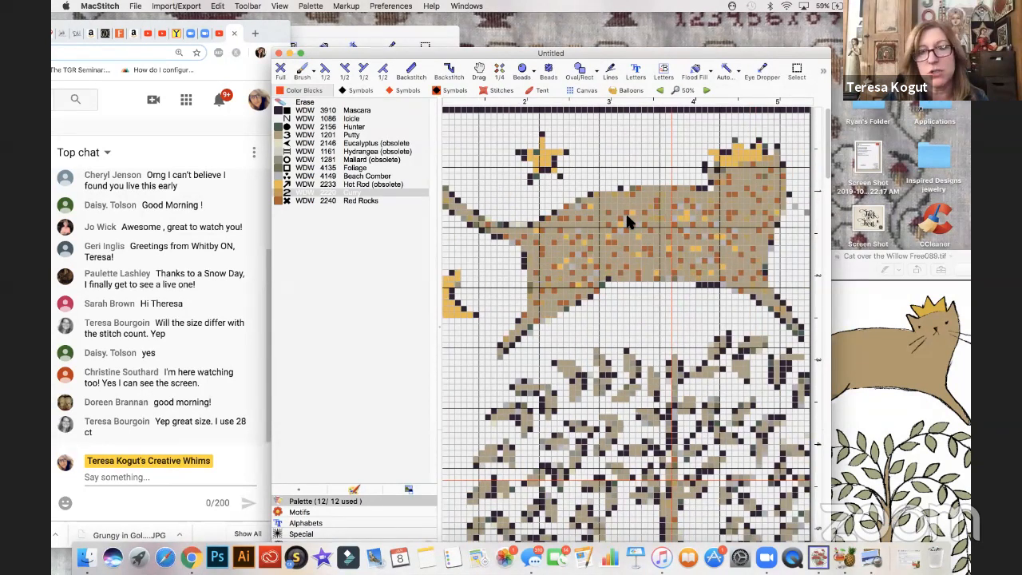
pyautogui.click(286, 137)
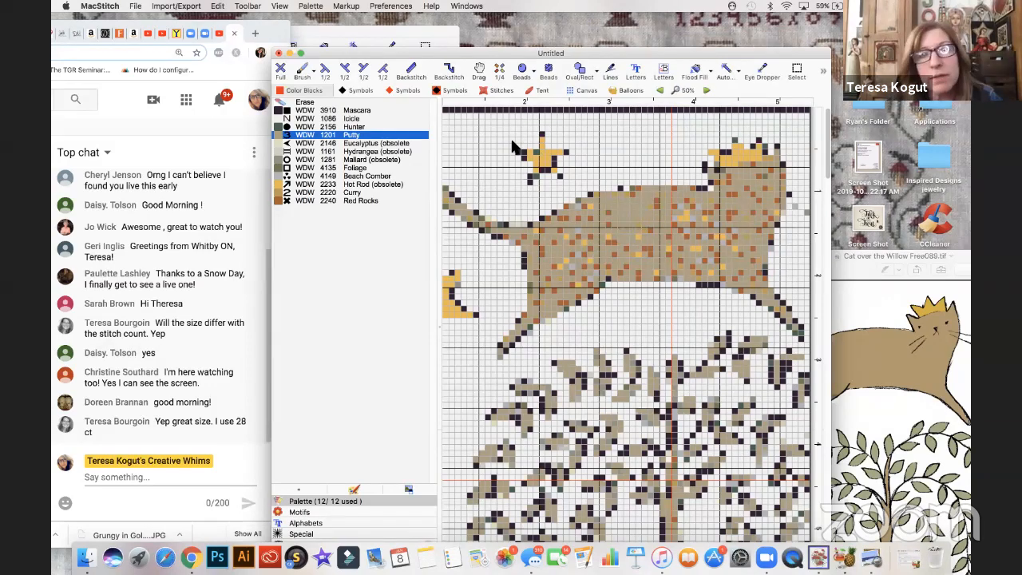
pyautogui.click(302, 72)
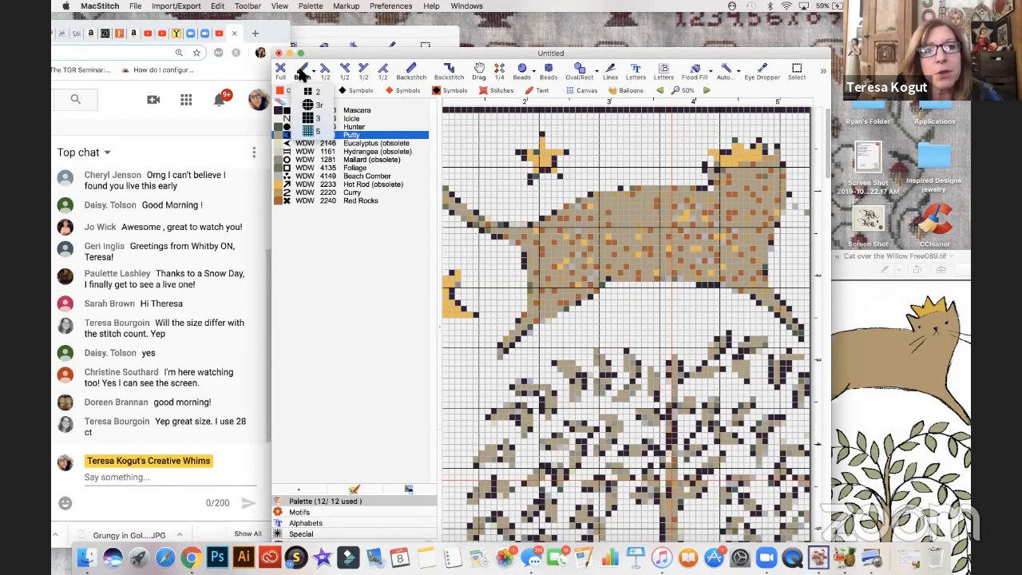
pyautogui.click(312, 119)
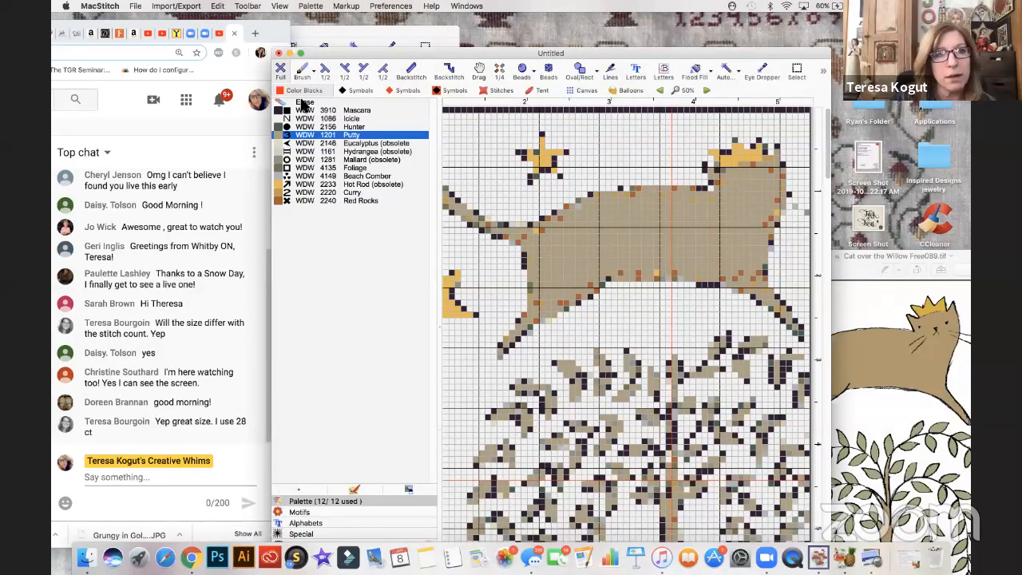
# - Recolor the stray edge stitches along the cat's back, belly and hind leg with Putty full stitches, and erase the leftovers beside the leg
pyautogui.click(281, 70)
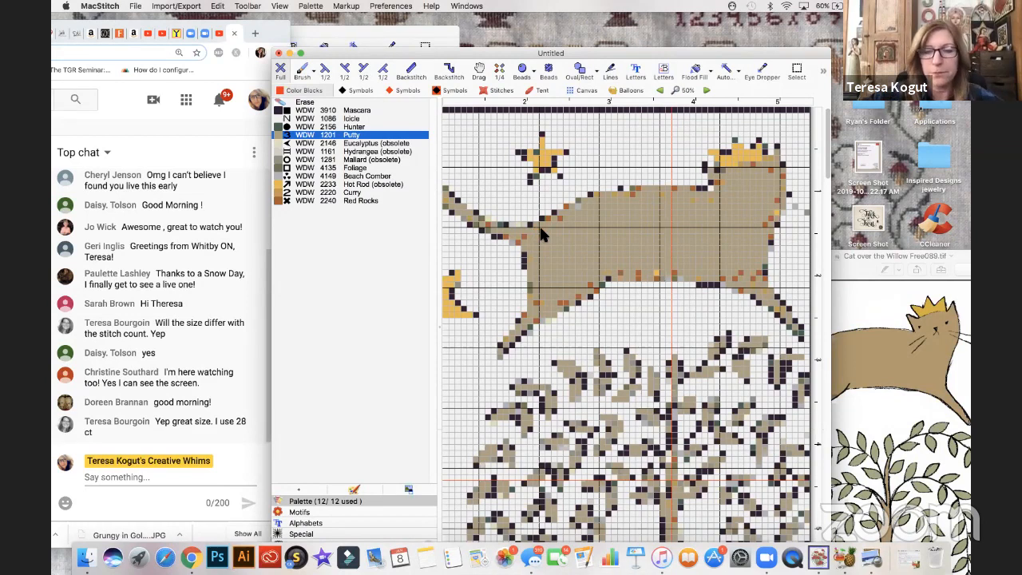
pyautogui.press('super+plus')
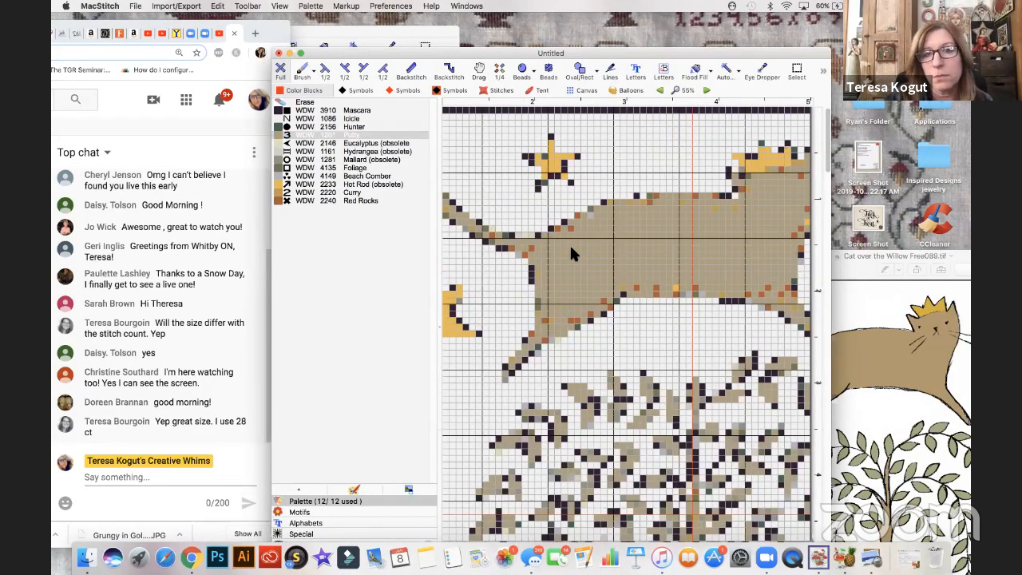
pyautogui.press('super+plus')
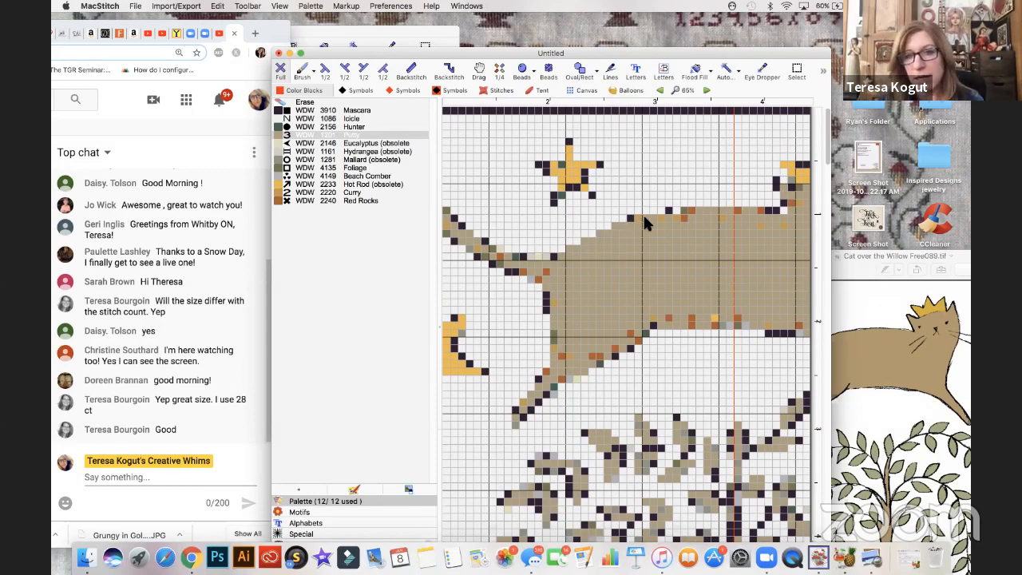
pyautogui.click(735, 210)
pyautogui.click(760, 210)
pyautogui.click(769, 210)
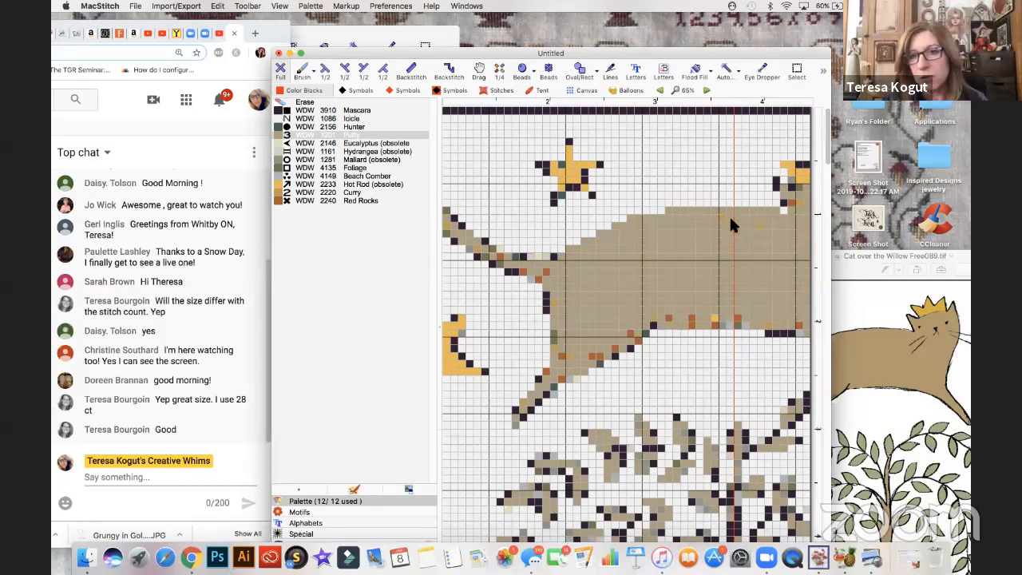
pyautogui.moveTo(737, 314)
pyautogui.mouseDown()
pyautogui.moveTo(669, 319)
pyautogui.moveTo(746, 325)
pyautogui.moveTo(652, 317)
pyautogui.moveTo(633, 328)
pyautogui.moveTo(649, 336)
pyautogui.moveTo(583, 374)
pyautogui.mouseUp()
pyautogui.click(632, 332)
pyautogui.click(646, 335)
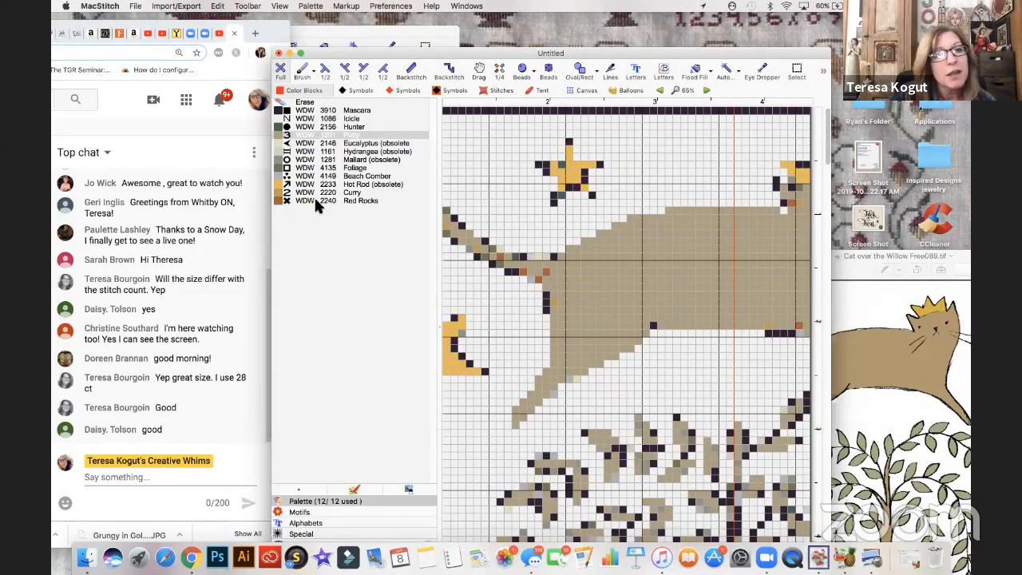
pyautogui.click(311, 102)
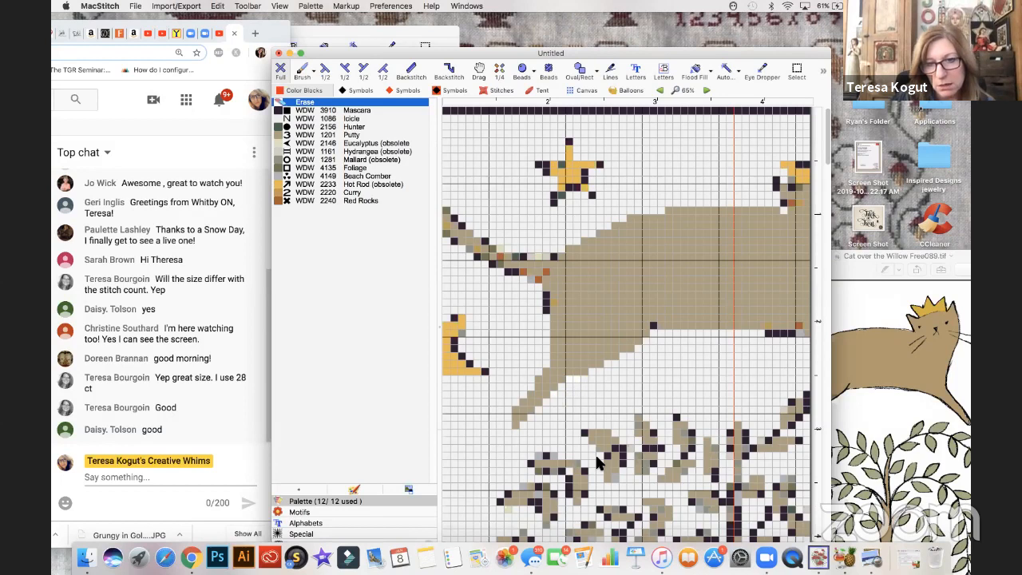
# - Set the chart's cloth color to a light warm beige
pyautogui.click(279, 6)
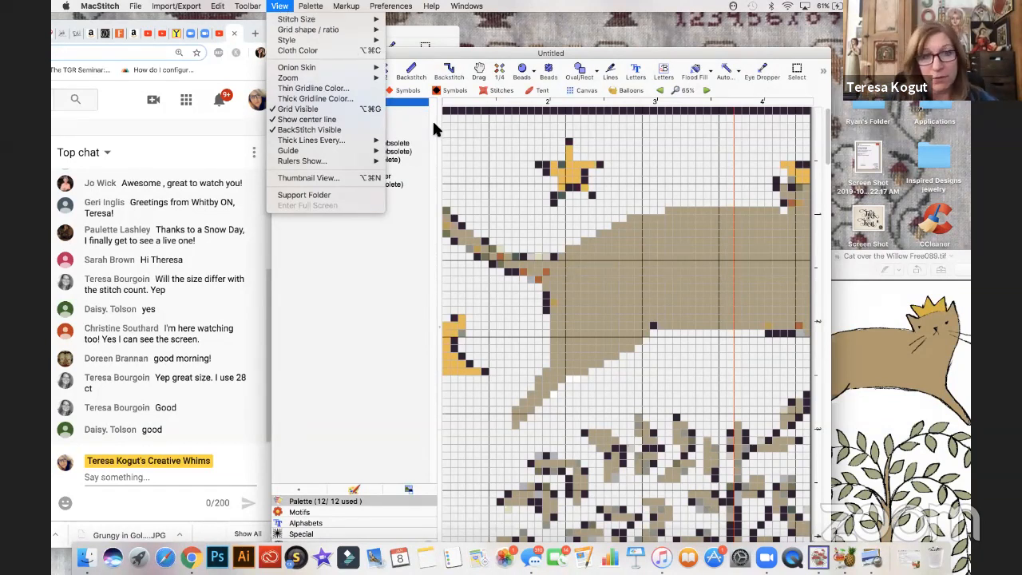
pyautogui.moveTo(311, 6)
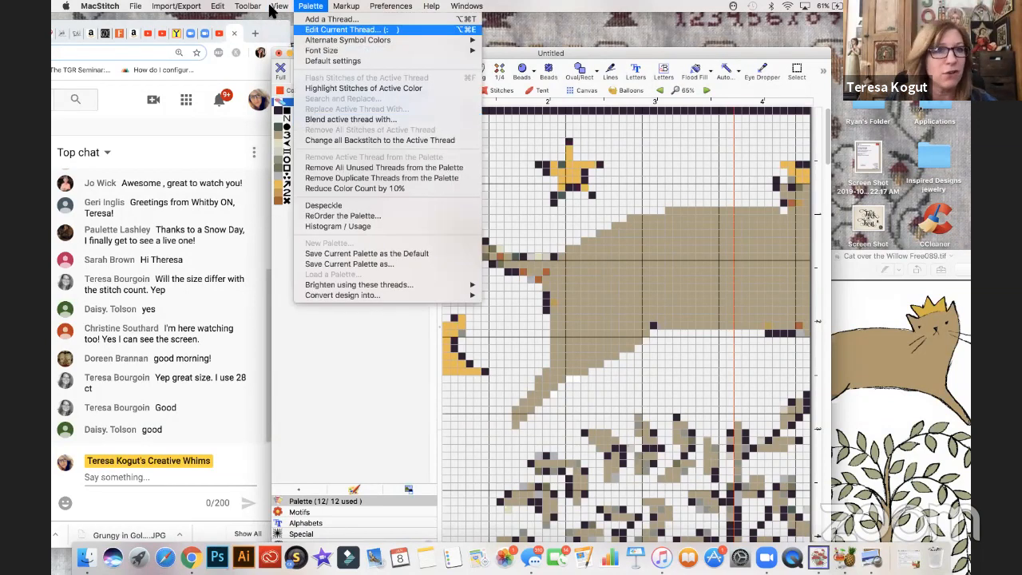
pyautogui.moveTo(280, 8)
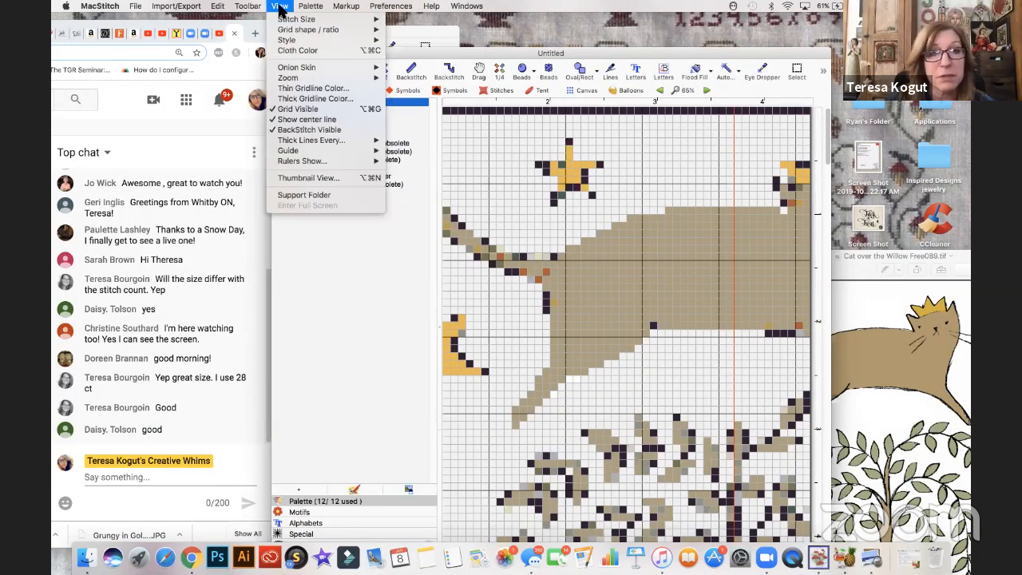
pyautogui.click(294, 51)
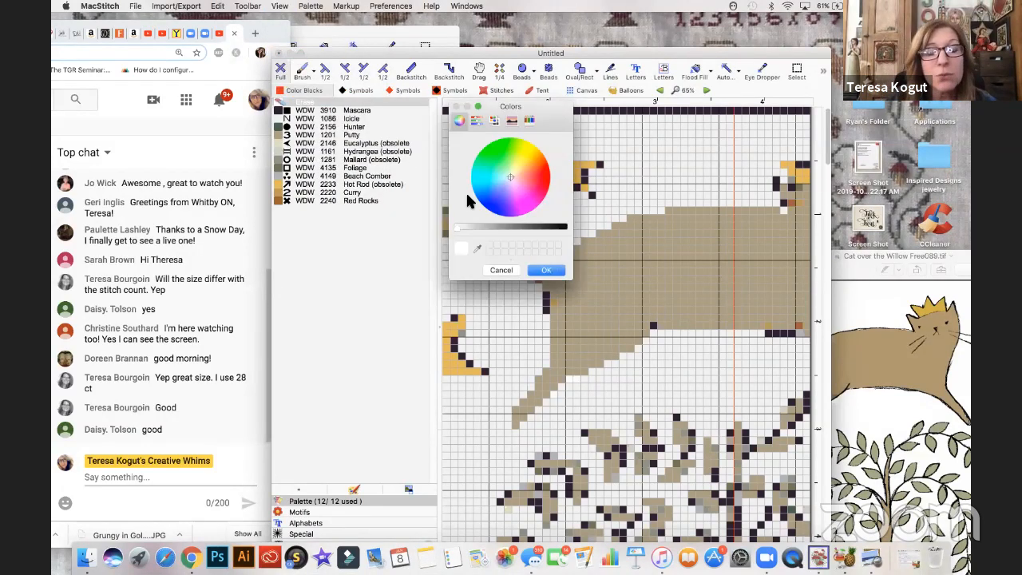
pyautogui.moveTo(464, 229); pyautogui.dragTo(484, 221)
pyautogui.click(514, 174)
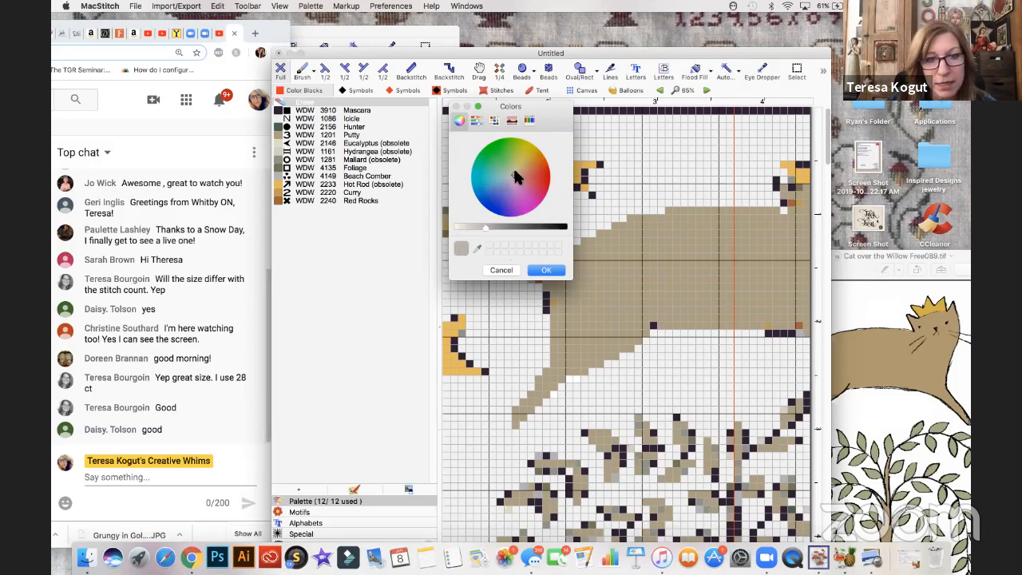
pyautogui.click(517, 183)
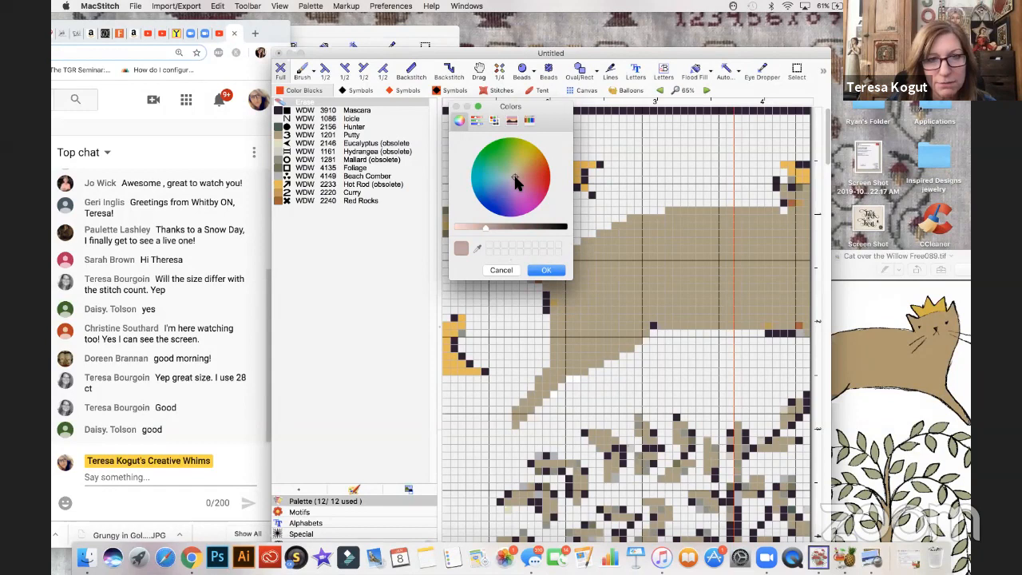
pyautogui.moveTo(515, 178); pyautogui.dragTo(519, 172)
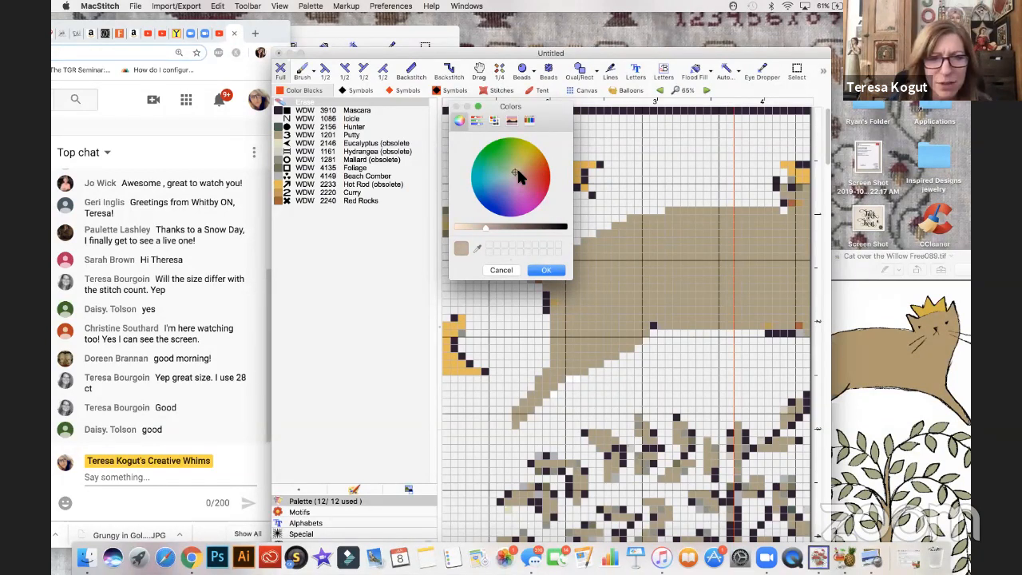
pyautogui.click(479, 227)
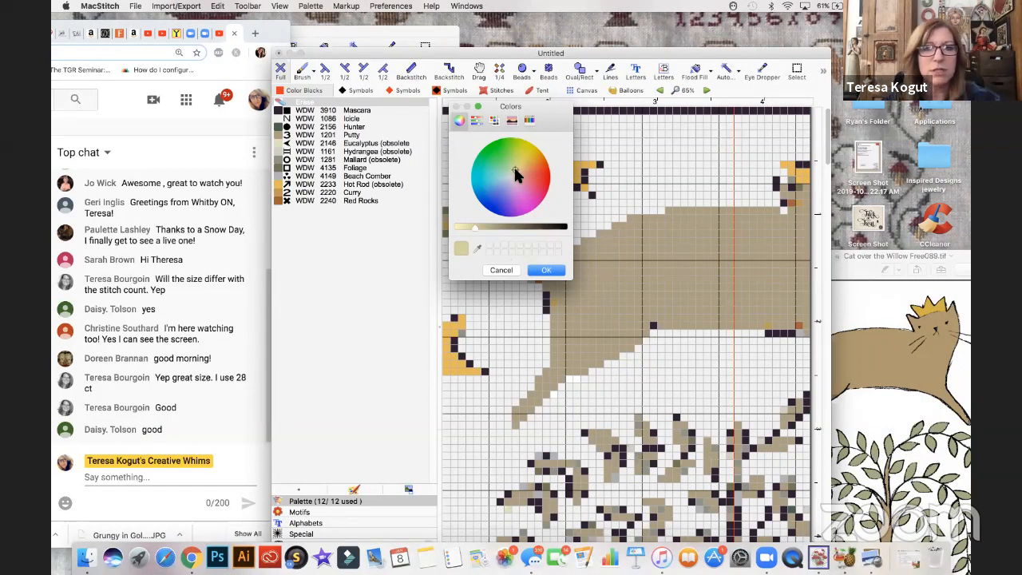
pyautogui.click(513, 177)
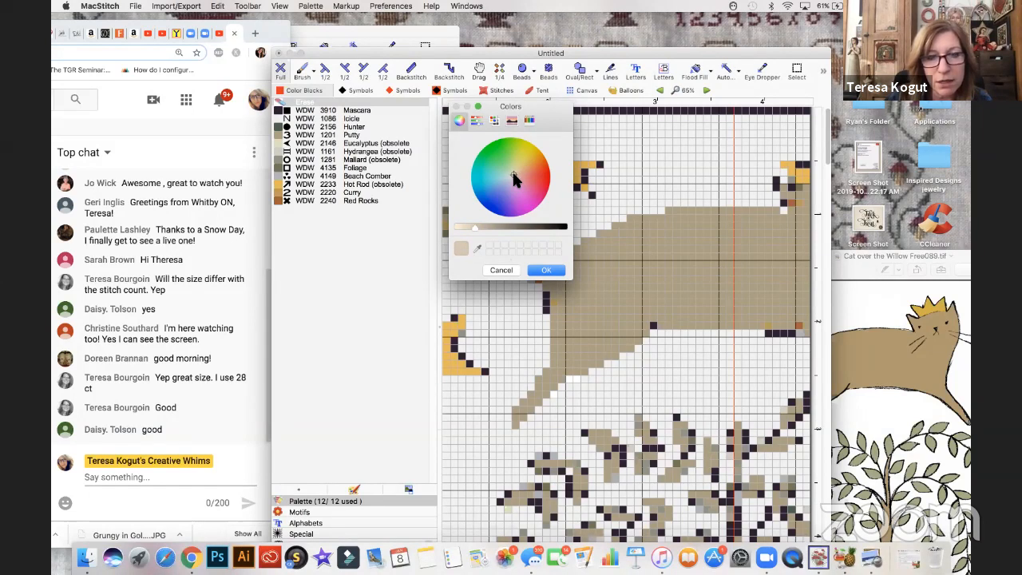
pyautogui.click(549, 271)
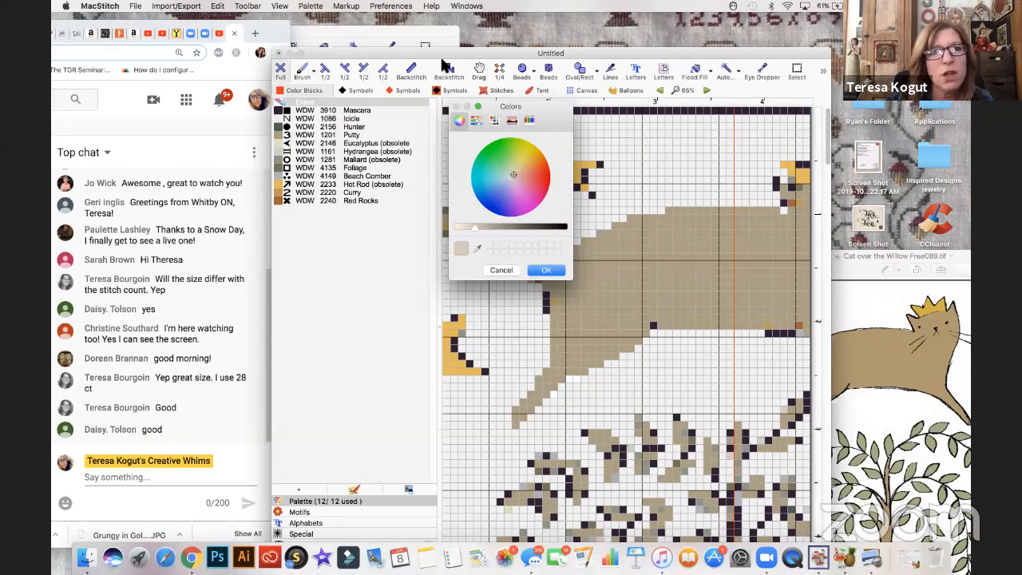
# - Move the chart window toward the live chat to uncover the artwork preview, and reapply the beige cloth color
pyautogui.moveTo(447, 54); pyautogui.dragTo(346, 53)
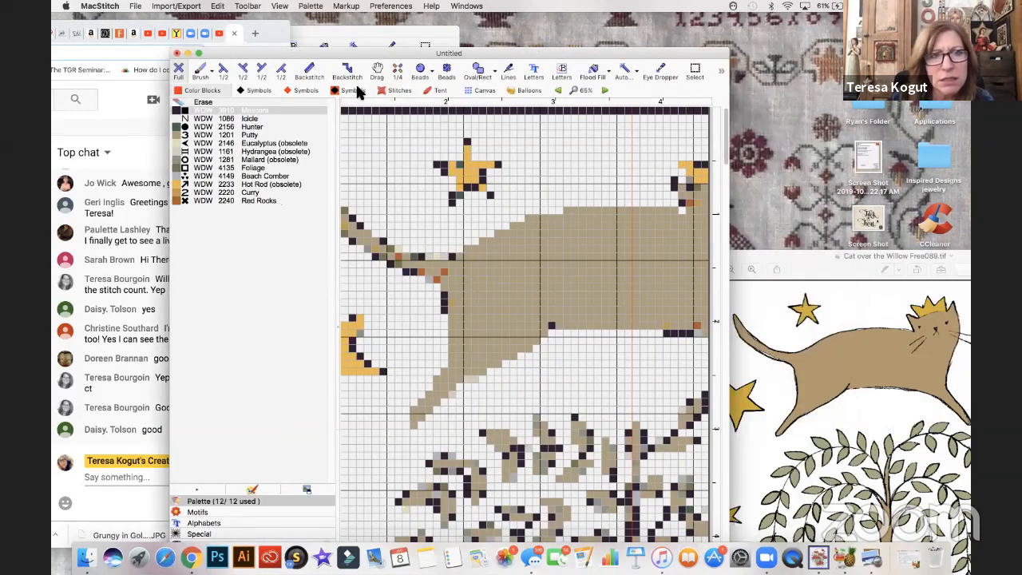
pyautogui.click(279, 7)
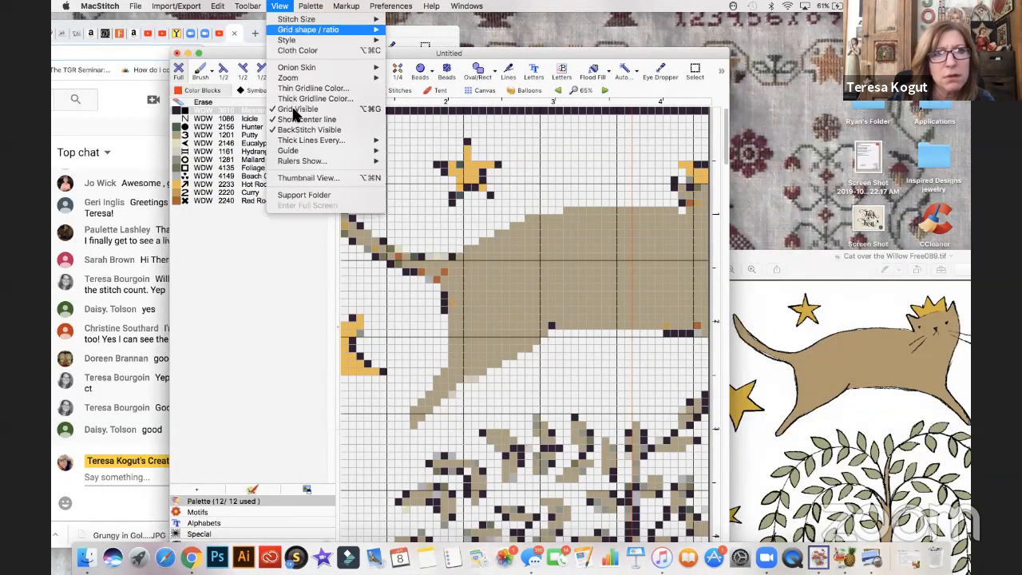
pyautogui.click(294, 50)
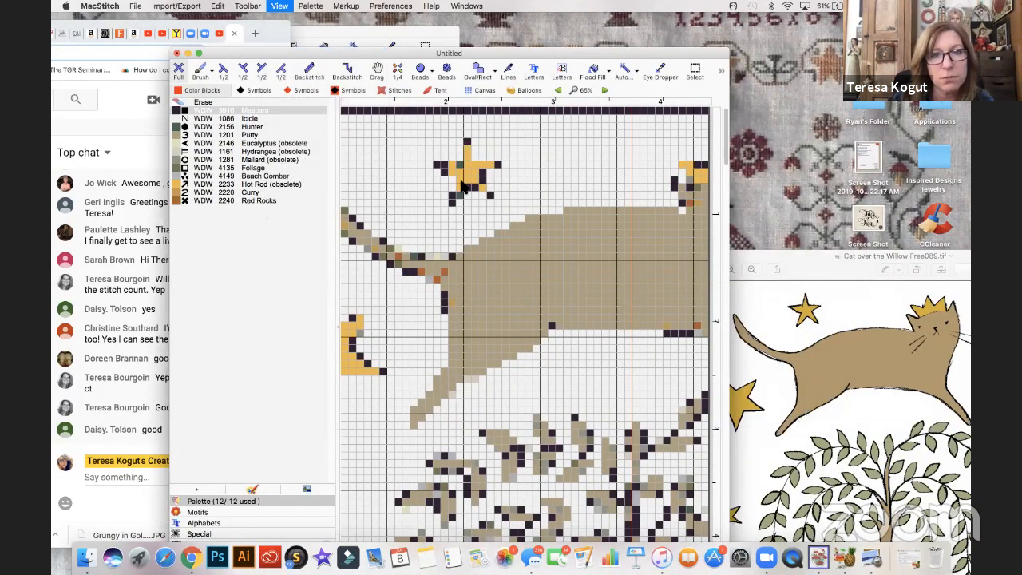
pyautogui.click(536, 271)
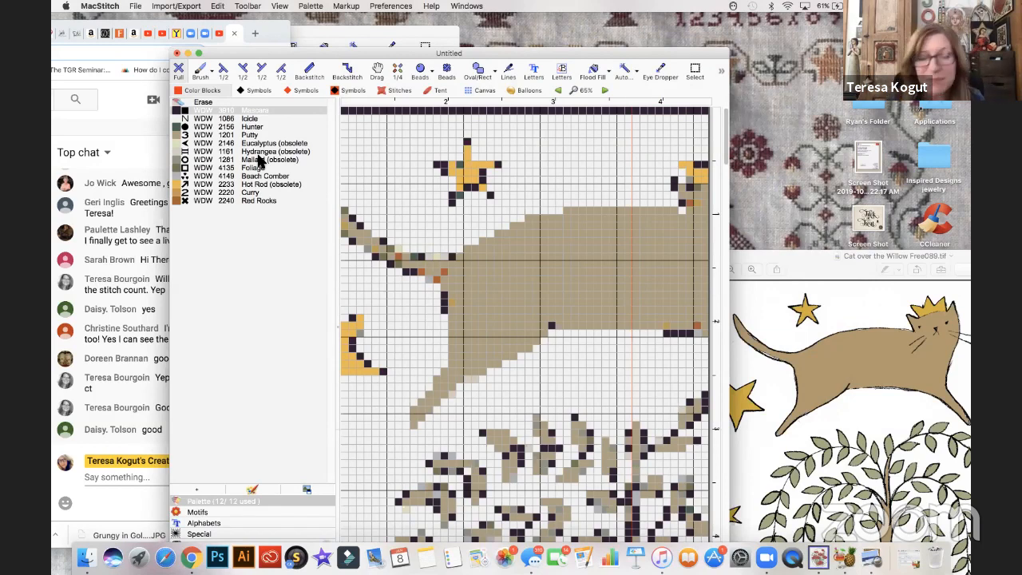
# - Remove the WDW 1086 Icicle background thread from the palette
pyautogui.click(254, 120)
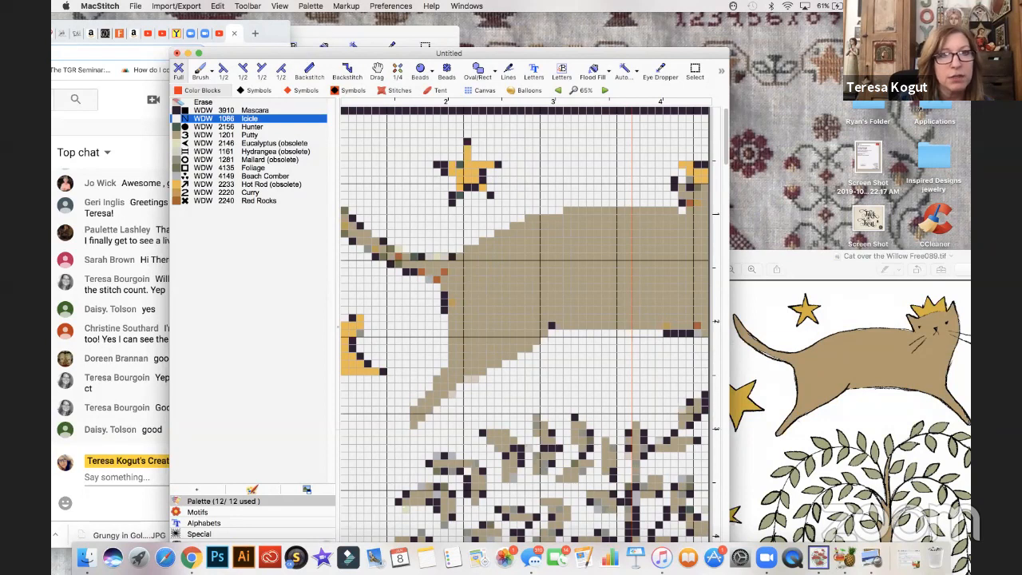
pyautogui.click(311, 6)
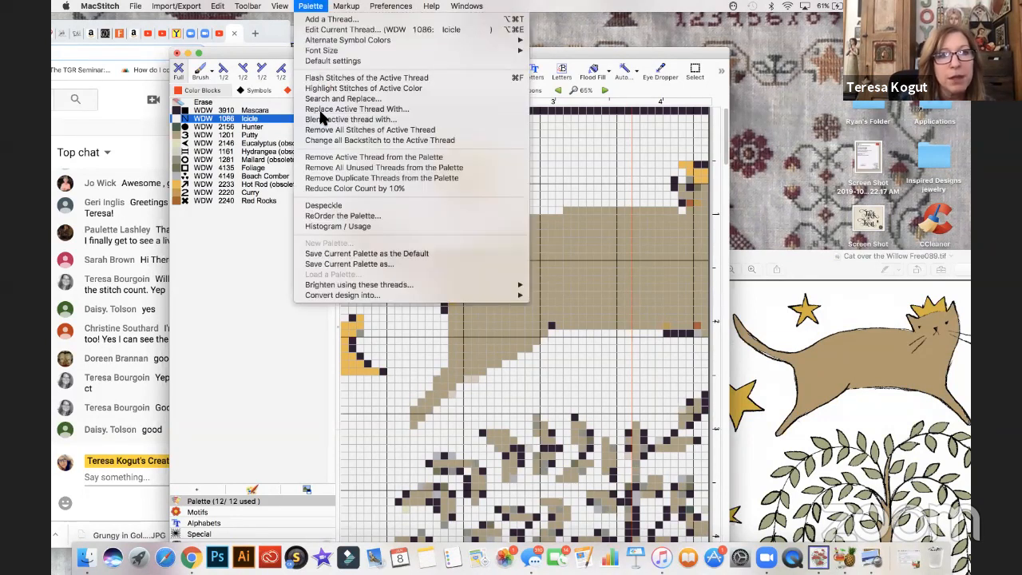
pyautogui.click(327, 159)
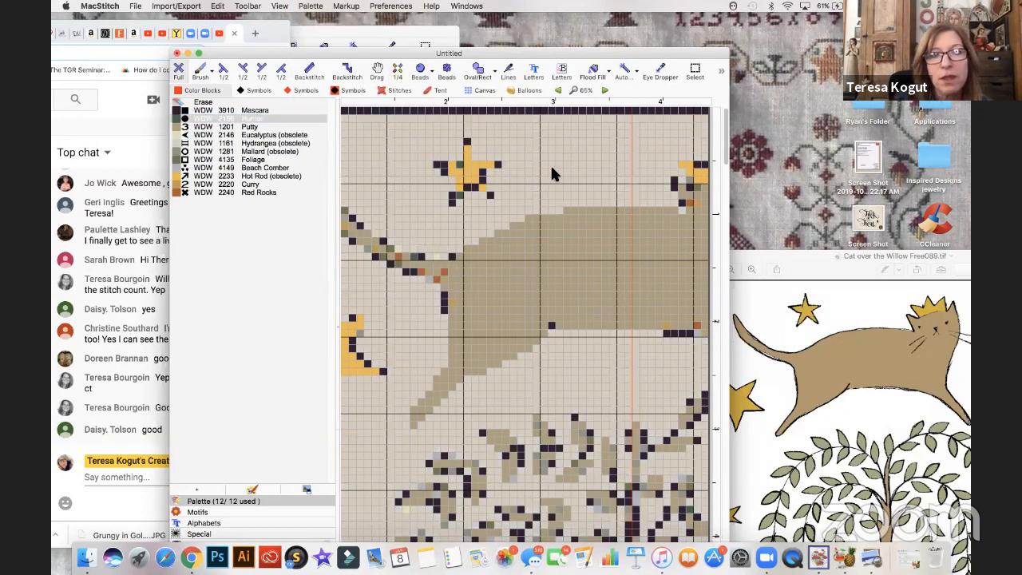
# - Lighten the beige cloth color slightly
pyautogui.click(249, 6)
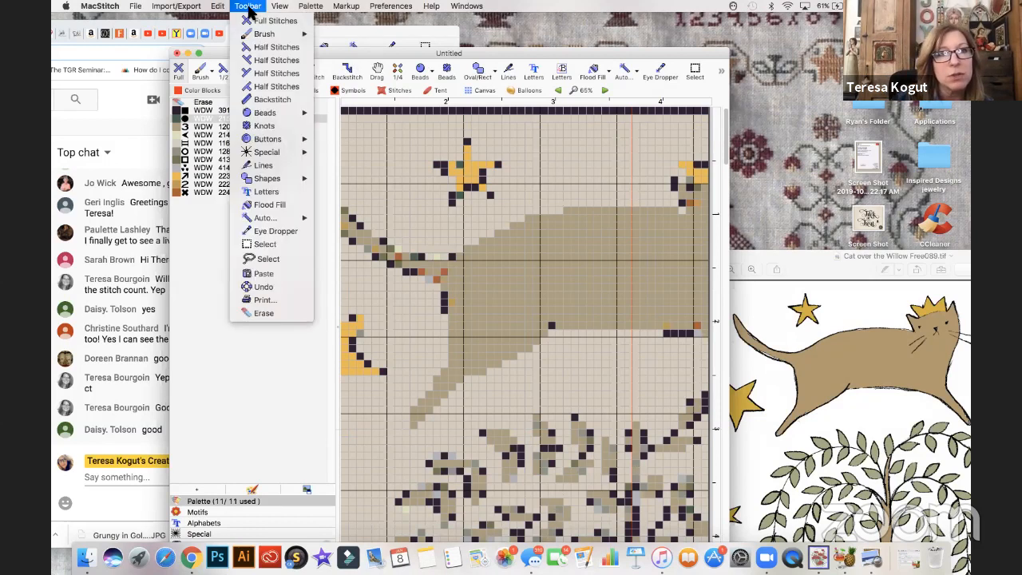
pyautogui.click(281, 7)
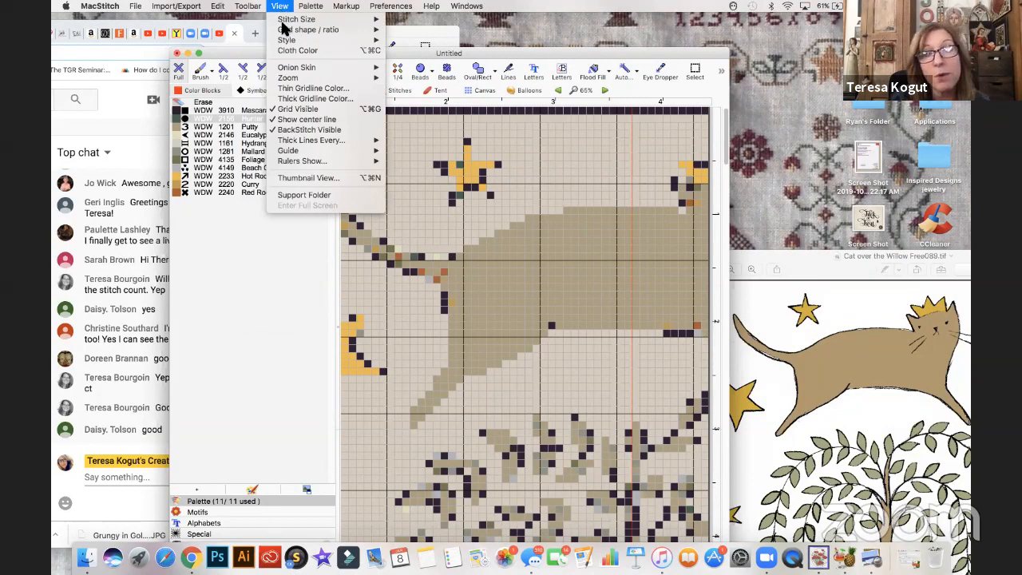
pyautogui.click(290, 51)
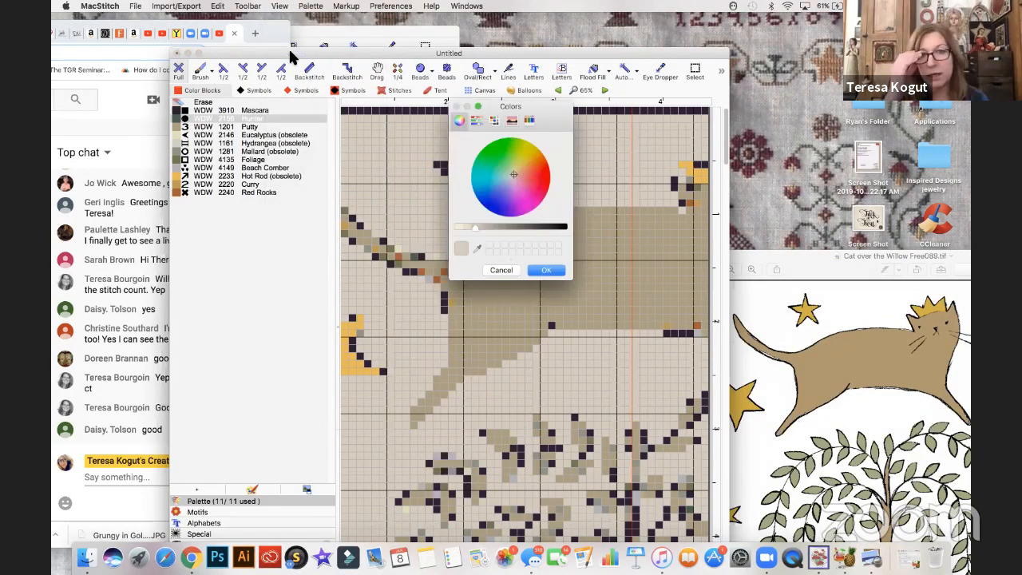
pyautogui.click(471, 225)
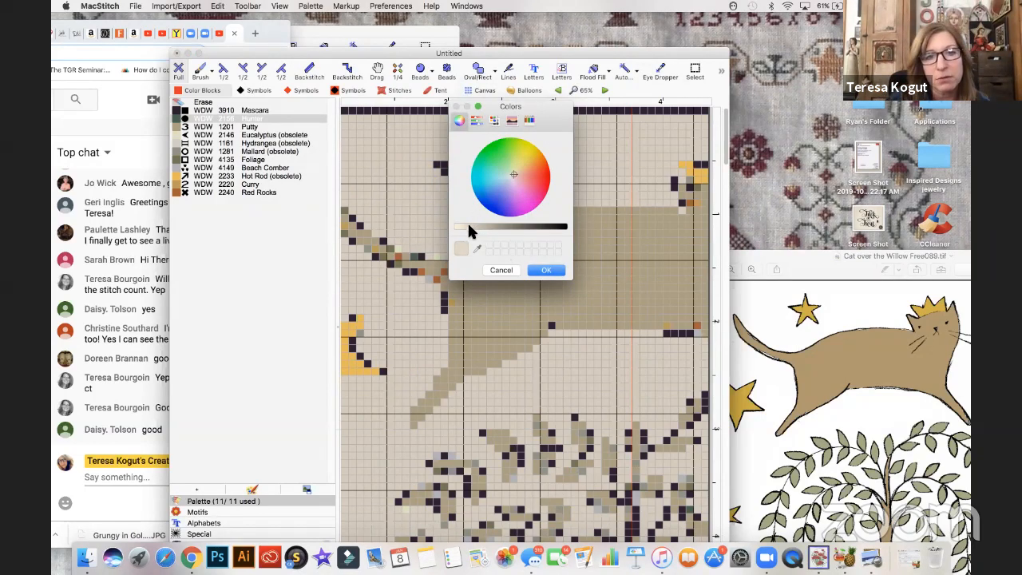
pyautogui.click(537, 272)
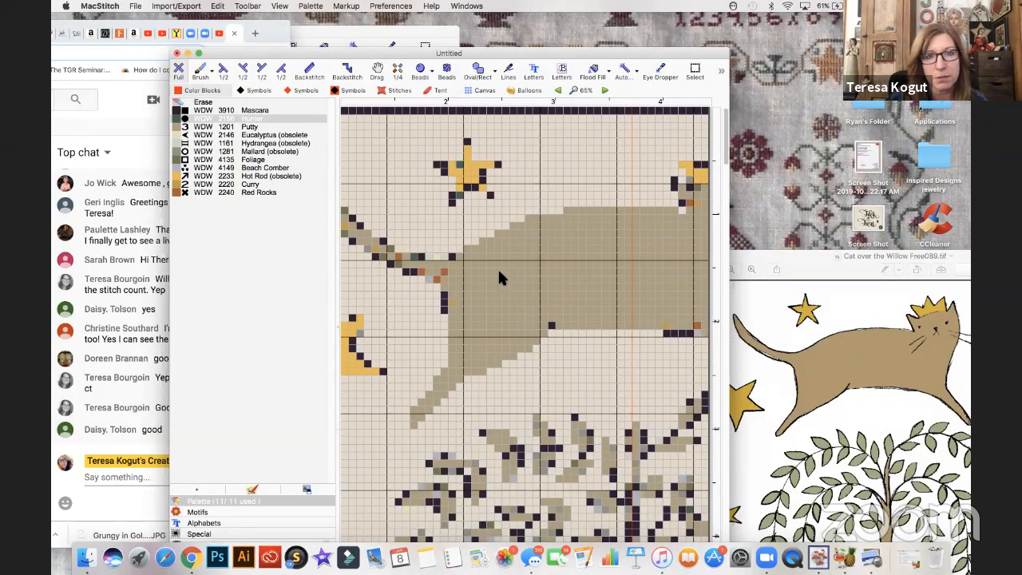
# - Move the chart window clear of the live chat, and cover the dark outline stitches on the cat's rump and belly with WDW 1201 Putty
pyautogui.scroll(-2, 499, 277)
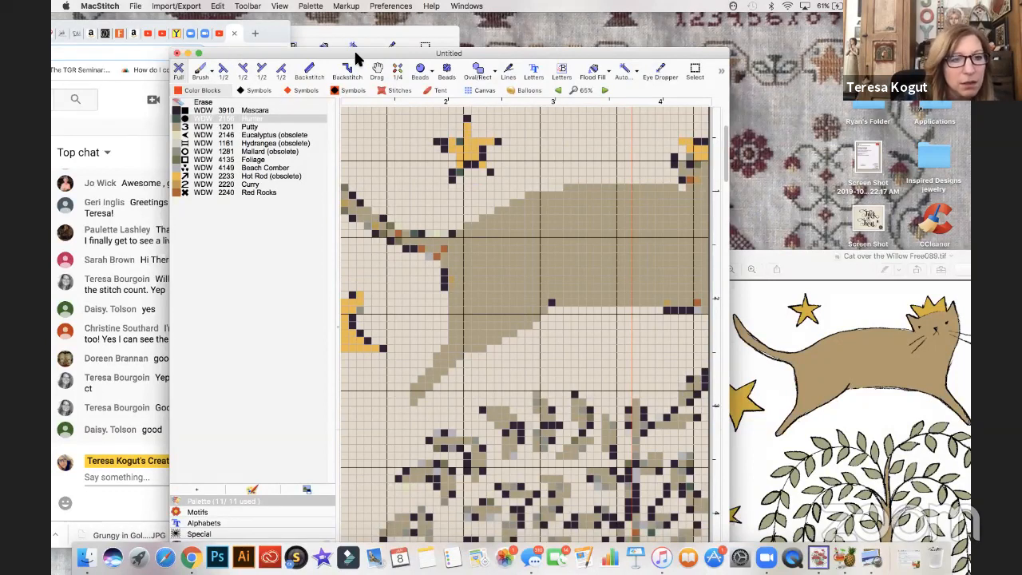
pyautogui.moveTo(283, 54); pyautogui.dragTo(375, 54)
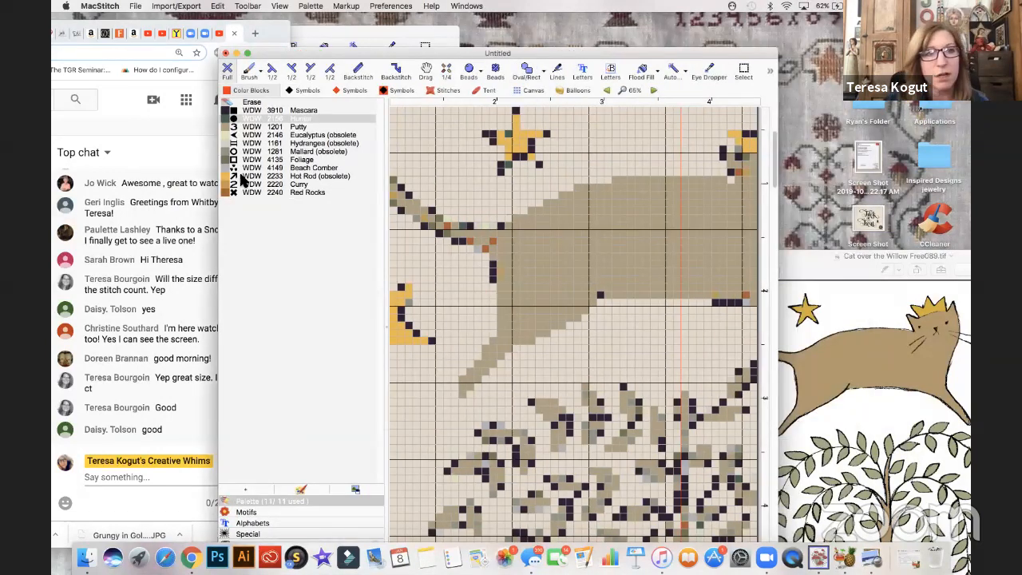
pyautogui.click(227, 128)
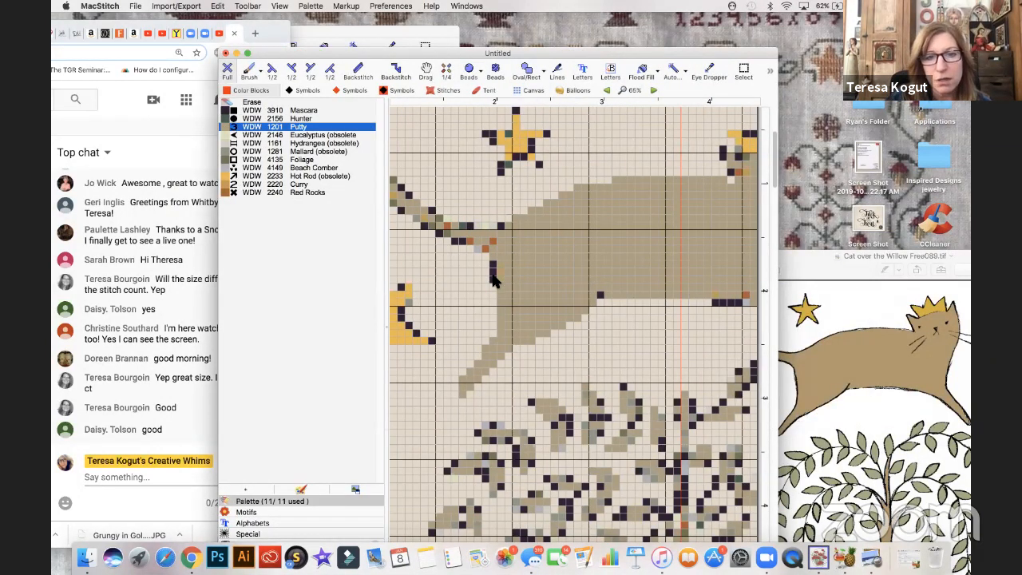
pyautogui.click(495, 271)
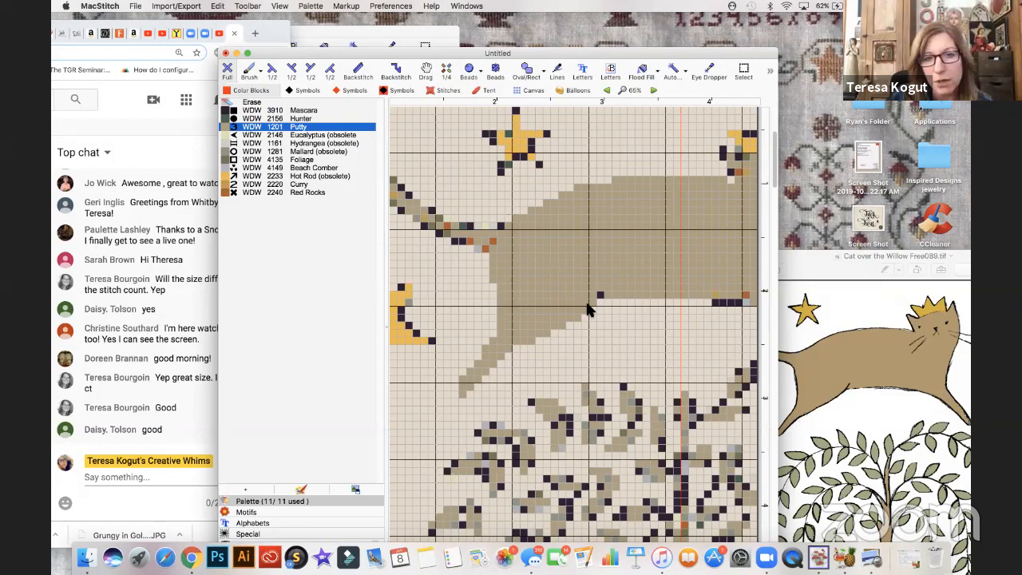
pyautogui.click(600, 295)
pyautogui.hscroll(5, 608, 299)
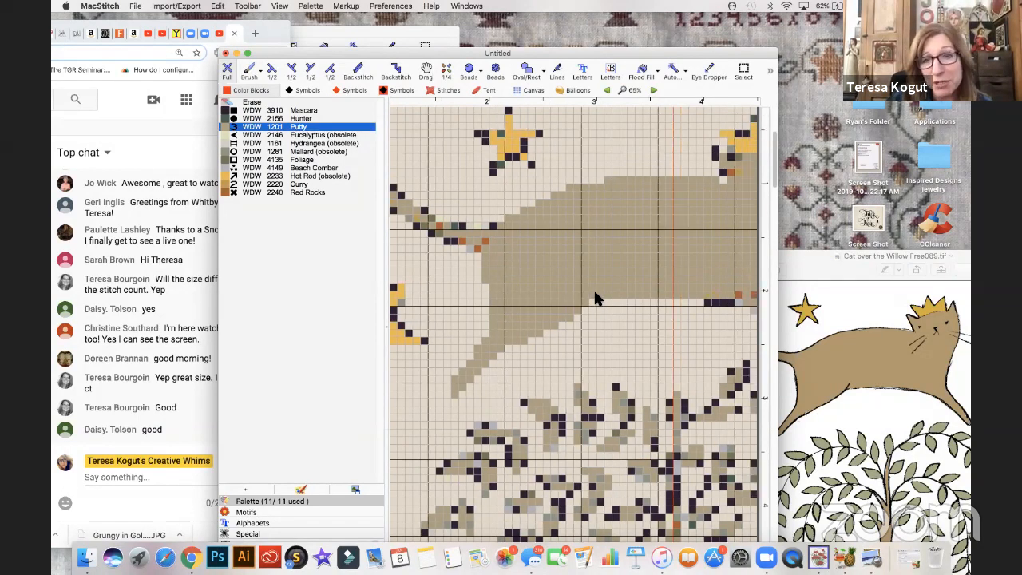
# - Recolor the stray stitches along the cat's chest and face in Putty, and erase the leftover whisker stitches beside the head
pyautogui.hscroll(1, 619, 299)
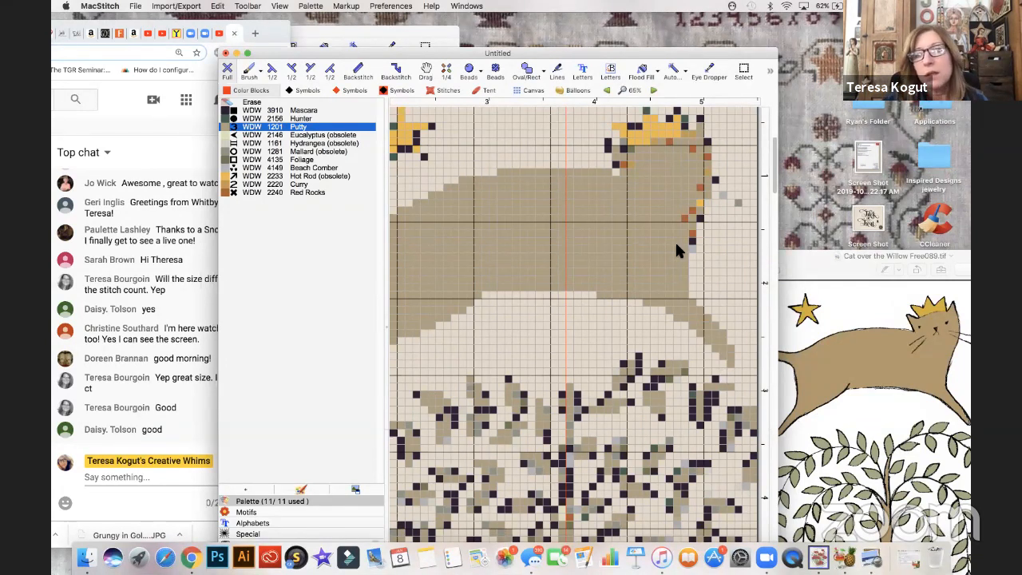
pyautogui.moveTo(683, 215)
pyautogui.mouseDown()
pyautogui.moveTo(703, 178)
pyautogui.moveTo(691, 257)
pyautogui.mouseUp()
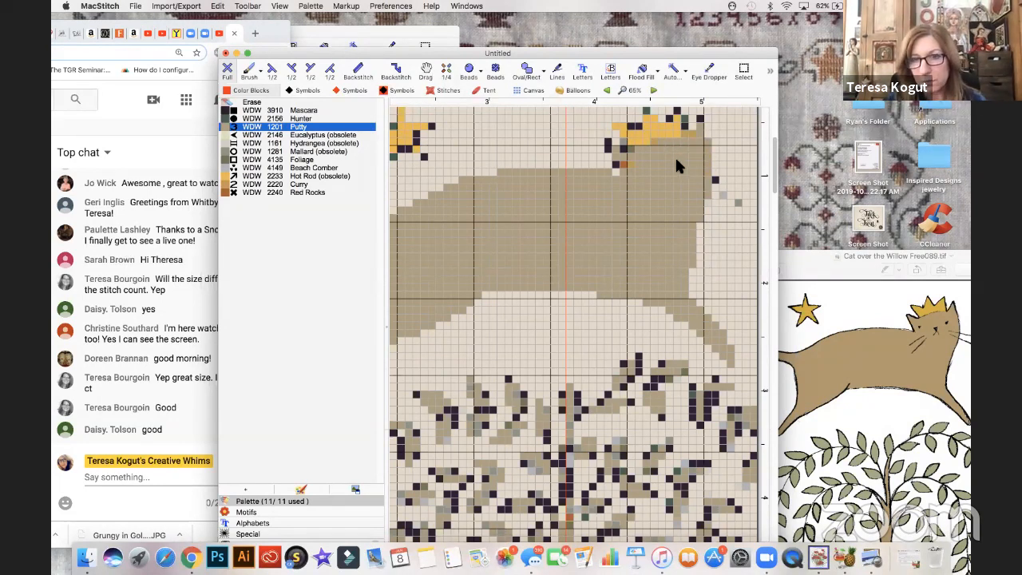
pyautogui.hscroll(3, 677, 167)
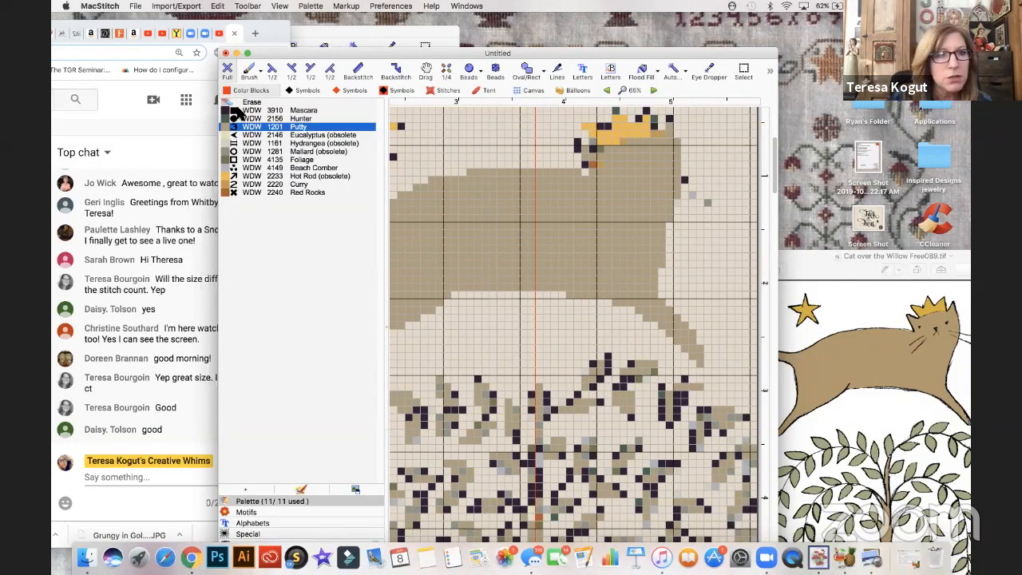
pyautogui.click(249, 103)
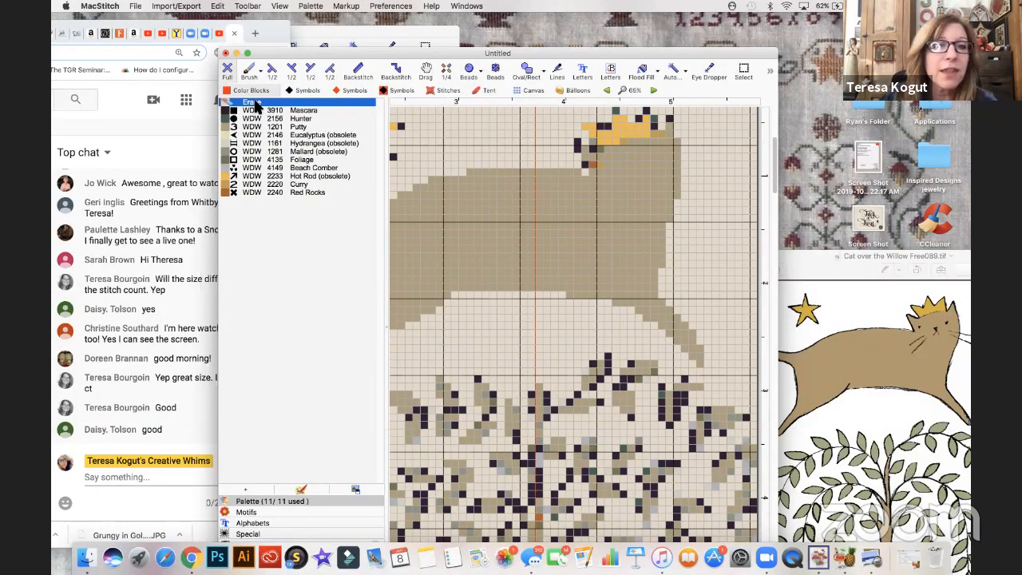
# - Pick up Putty from the cat's body, fill the stray stitches around both ears with it, and switch to erasing
pyautogui.rightClick(654, 194)
pyautogui.click(578, 143)
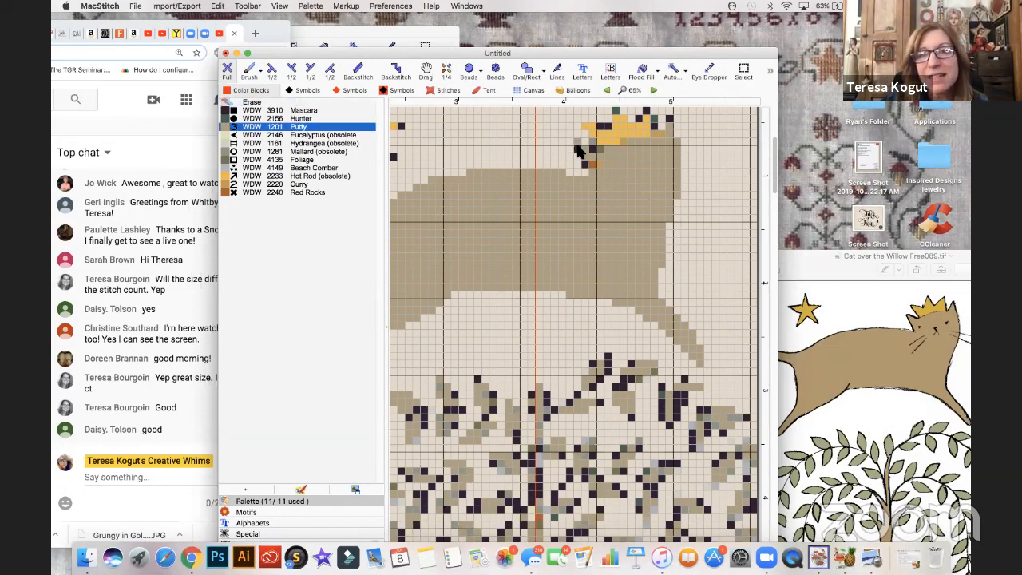
pyautogui.click(601, 148)
pyautogui.click(668, 121)
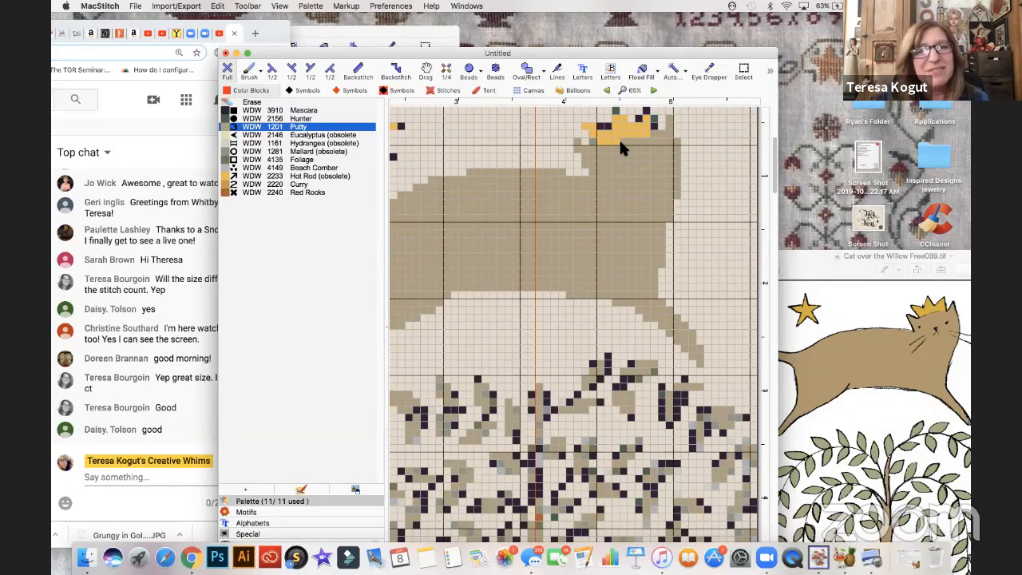
pyautogui.click(255, 102)
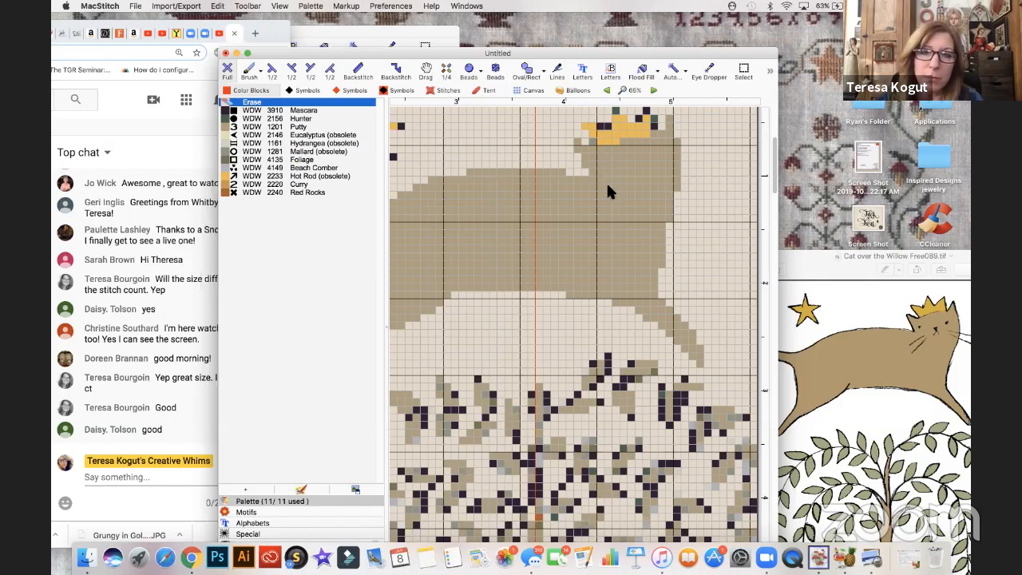
# - Shape the cat's left ear into a point with Putty half stitches, and trim its slanted lower edge by erasing half stitches
pyautogui.scroll(1, 608, 187)
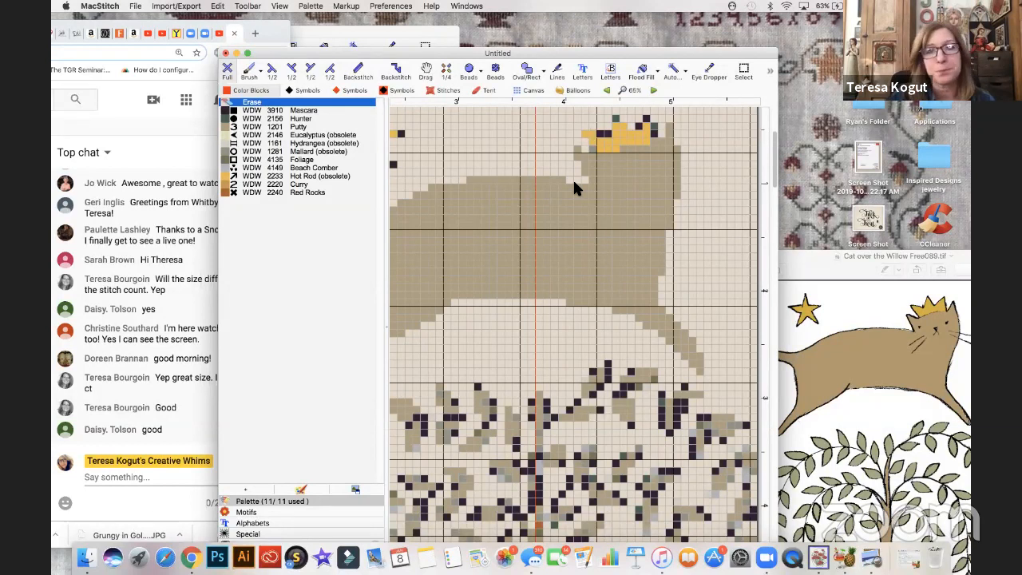
pyautogui.click(228, 119)
pyautogui.click(227, 127)
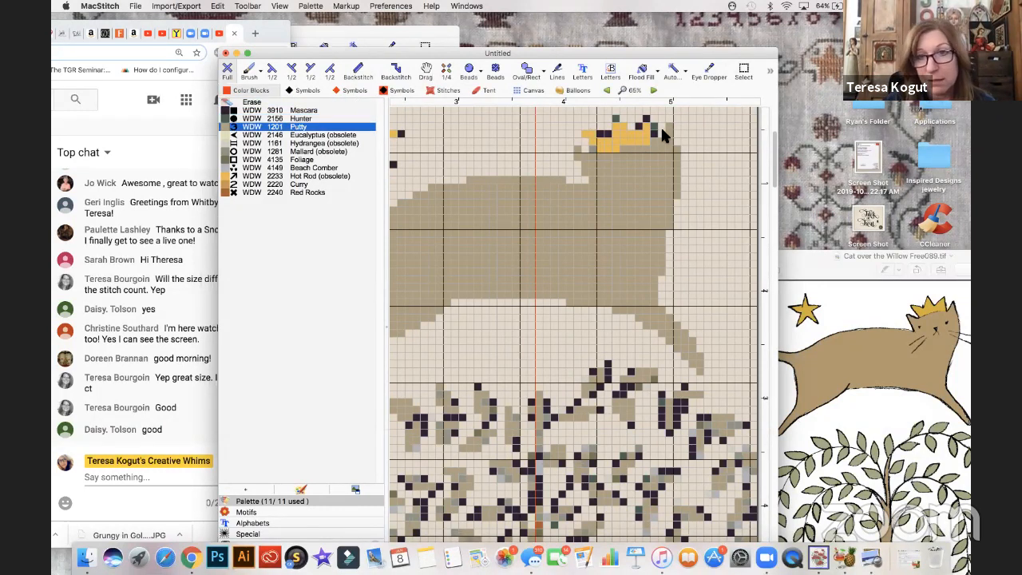
pyautogui.click(292, 71)
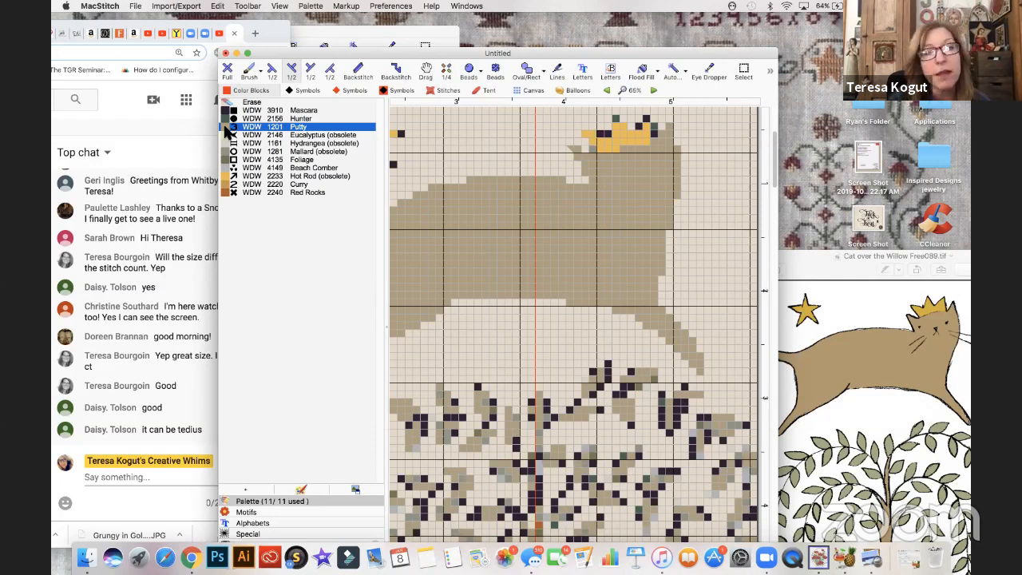
pyautogui.click(271, 69)
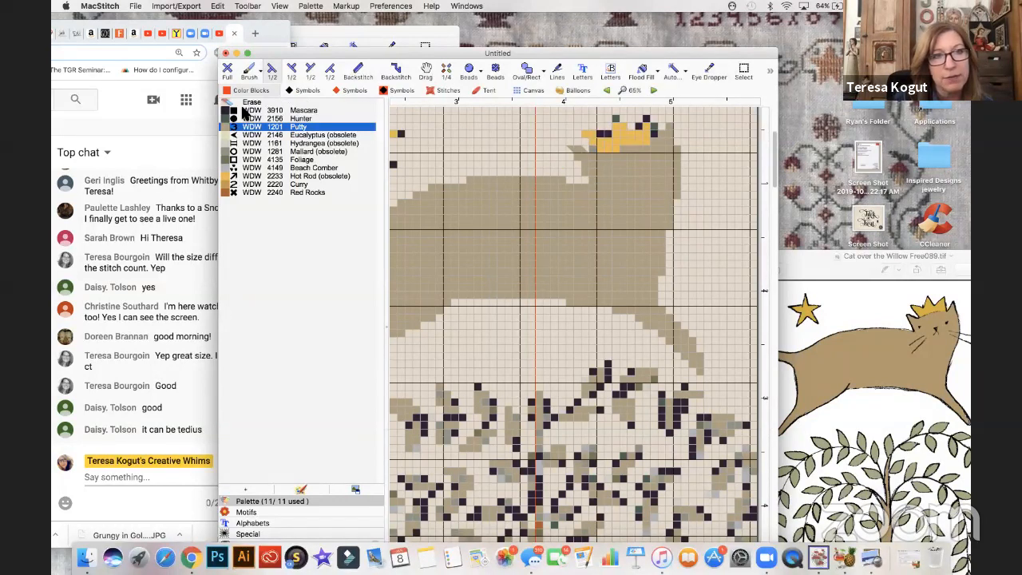
pyautogui.click(228, 70)
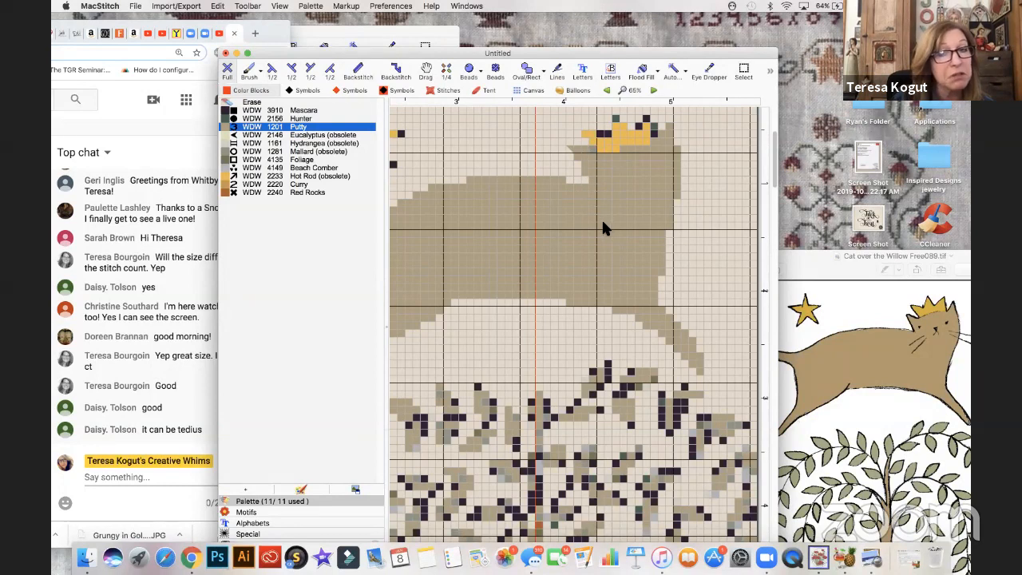
pyautogui.hscroll(3, 604, 228)
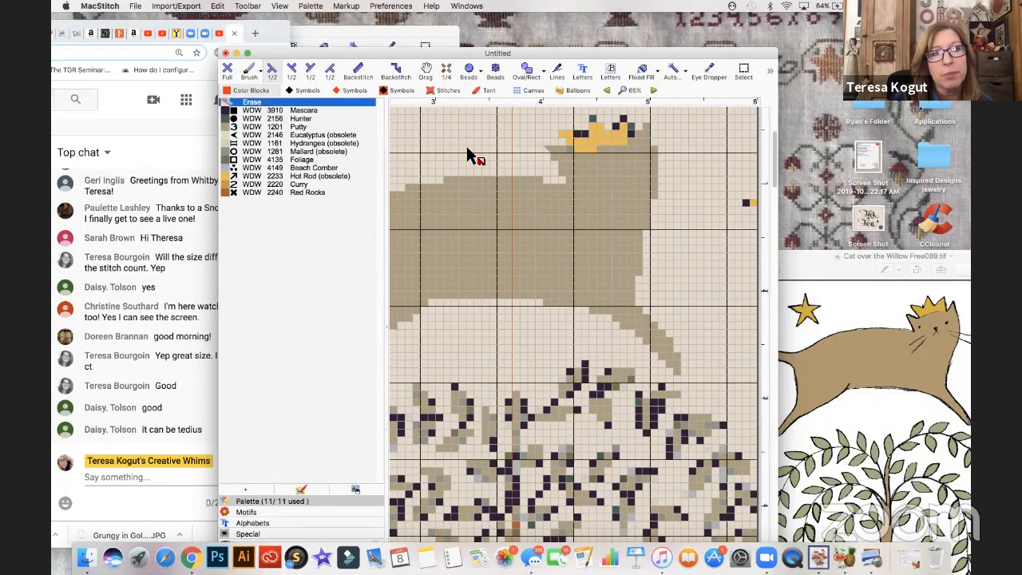
pyautogui.click(251, 102)
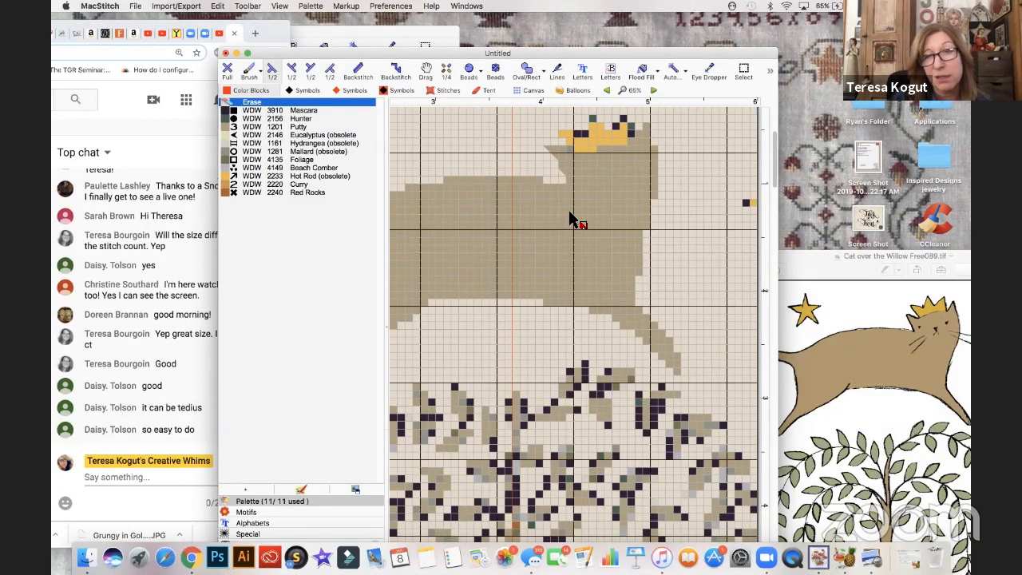
# - Shape the cat's right ear into a point beside the crown with diagonal Putty half stitches
pyautogui.scroll(1, 571, 219)
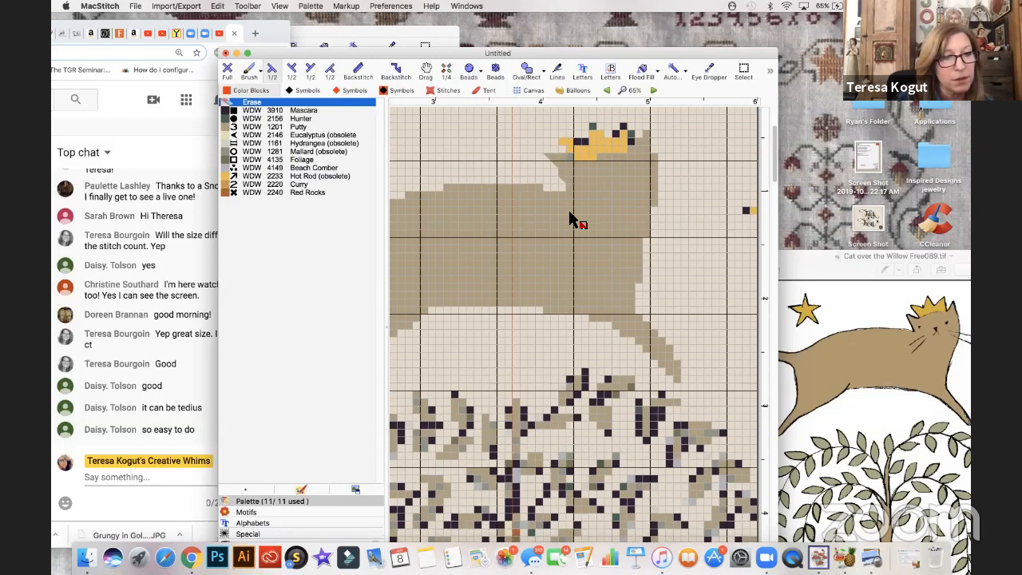
pyautogui.scroll(1, 571, 220)
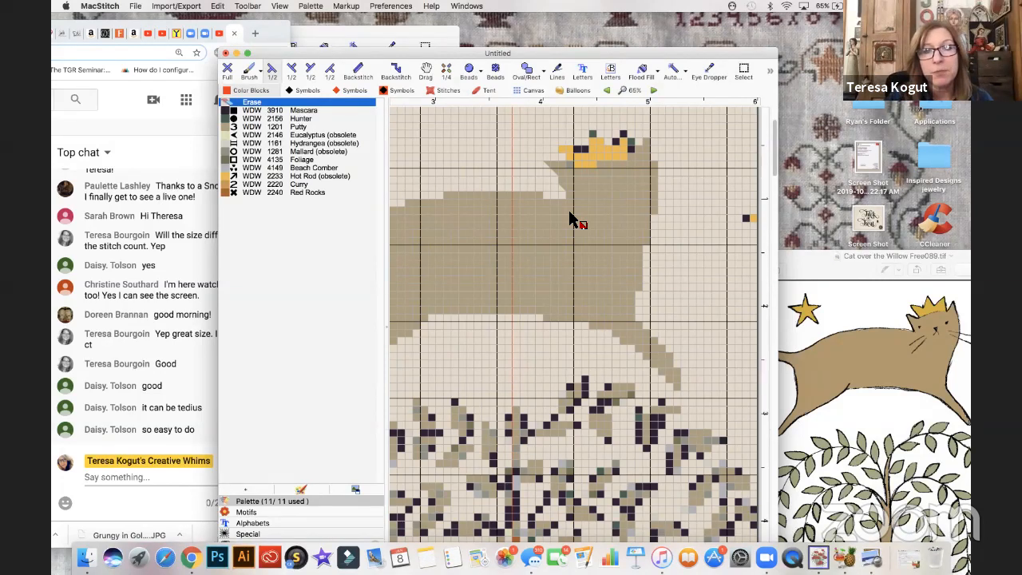
pyautogui.click(225, 128)
pyautogui.click(228, 70)
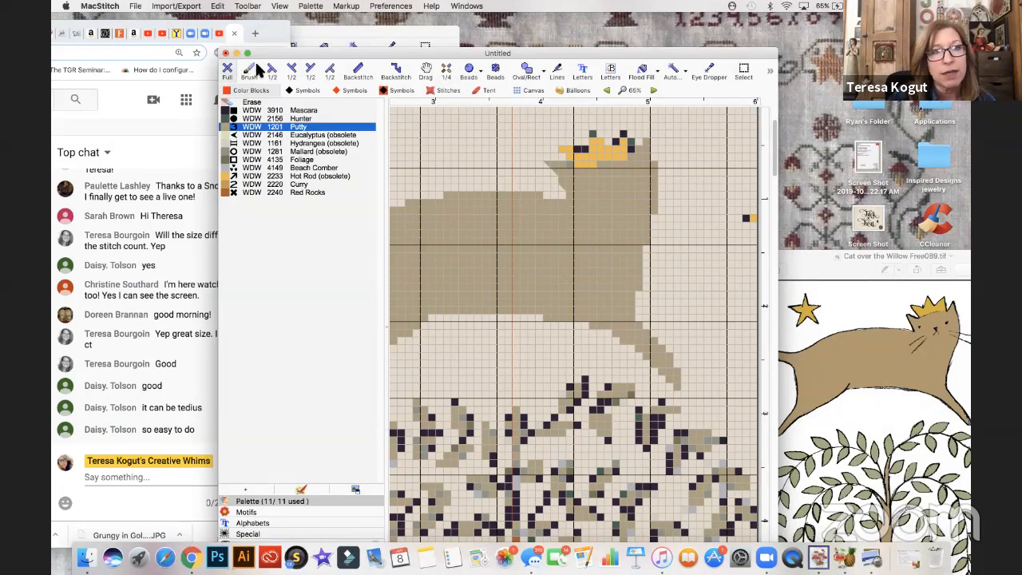
pyautogui.click(329, 70)
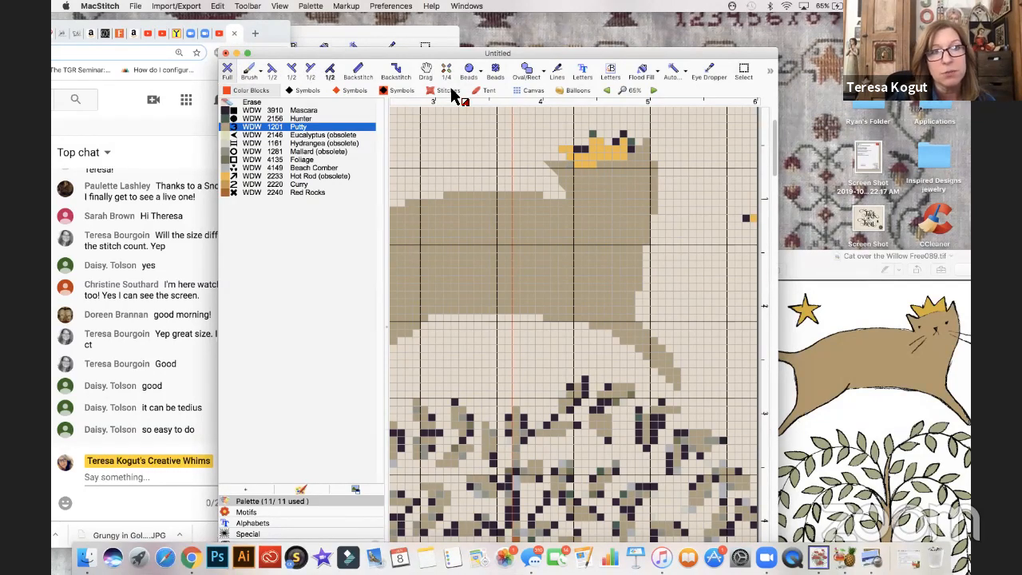
pyautogui.click(642, 142)
pyautogui.click(648, 136)
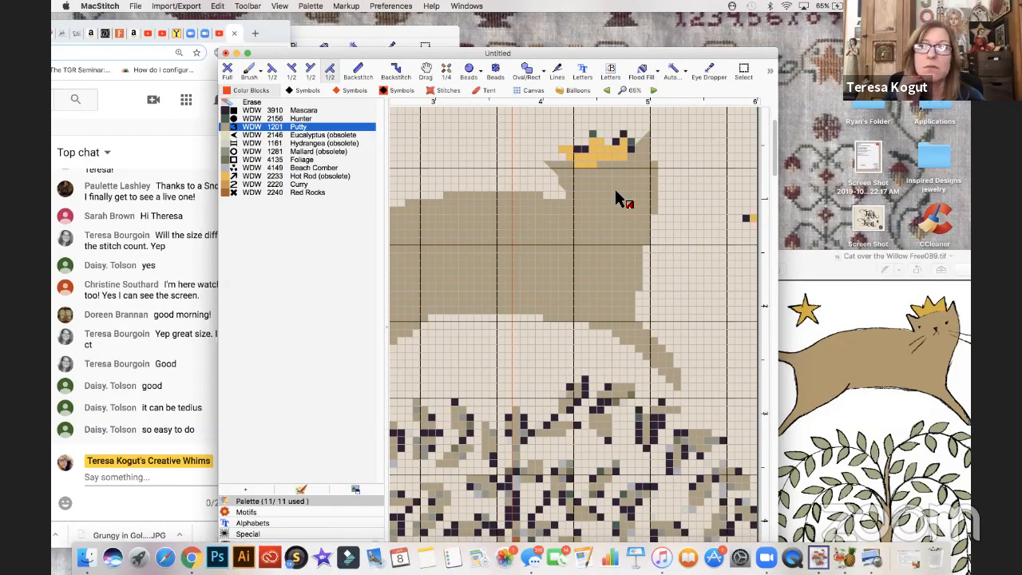
# - Smooth the cat's cheek and chest corners with Putty half stitches, and trim the chin by erasing stitches
pyautogui.click(272, 69)
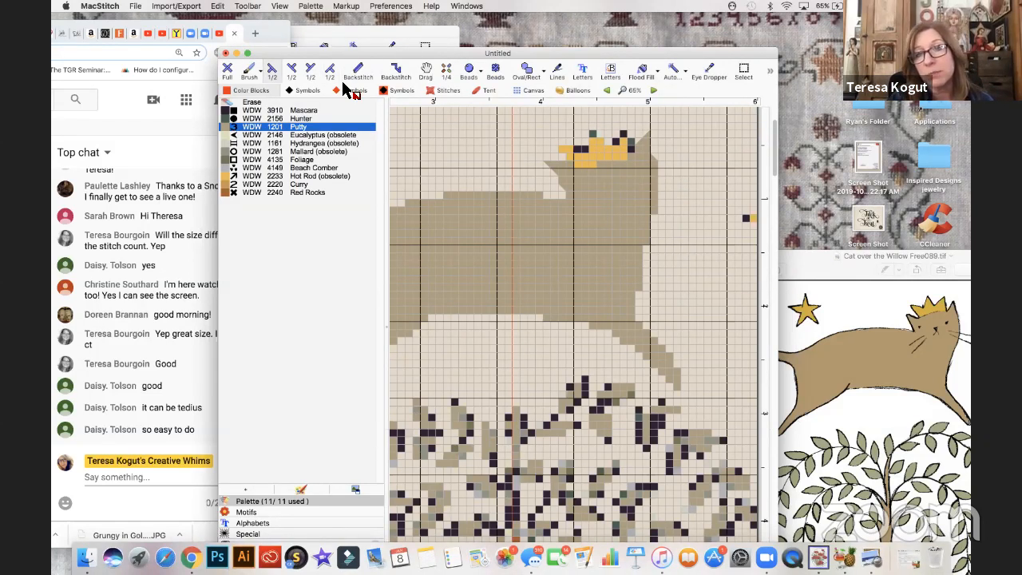
pyautogui.click(310, 72)
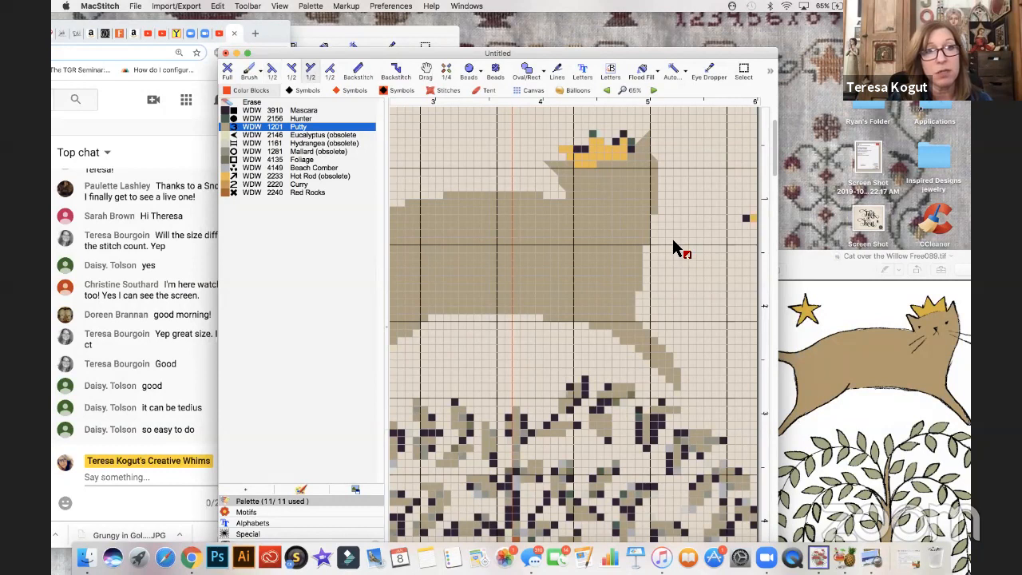
pyautogui.click(645, 250)
pyautogui.click(640, 294)
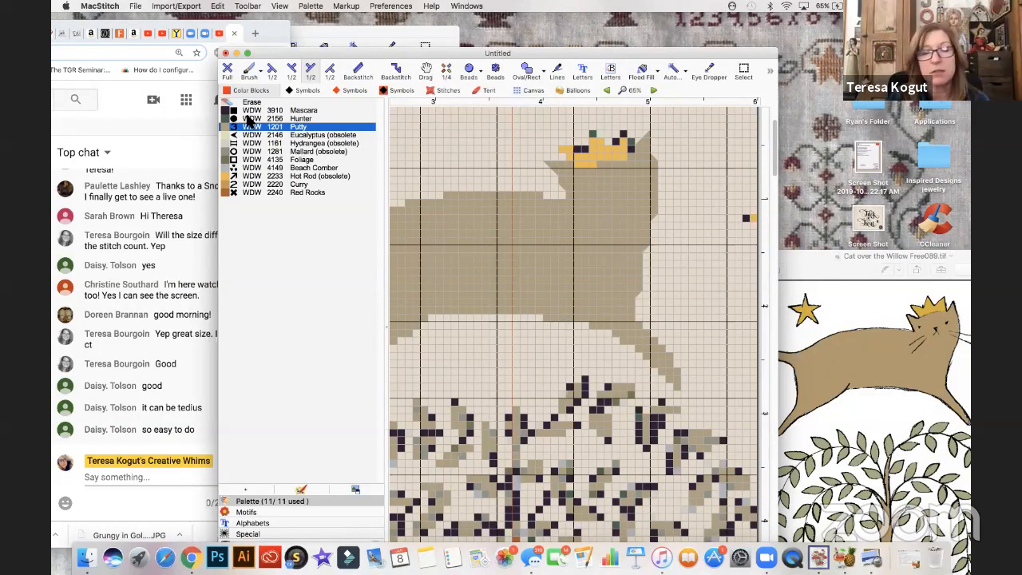
pyautogui.click(228, 70)
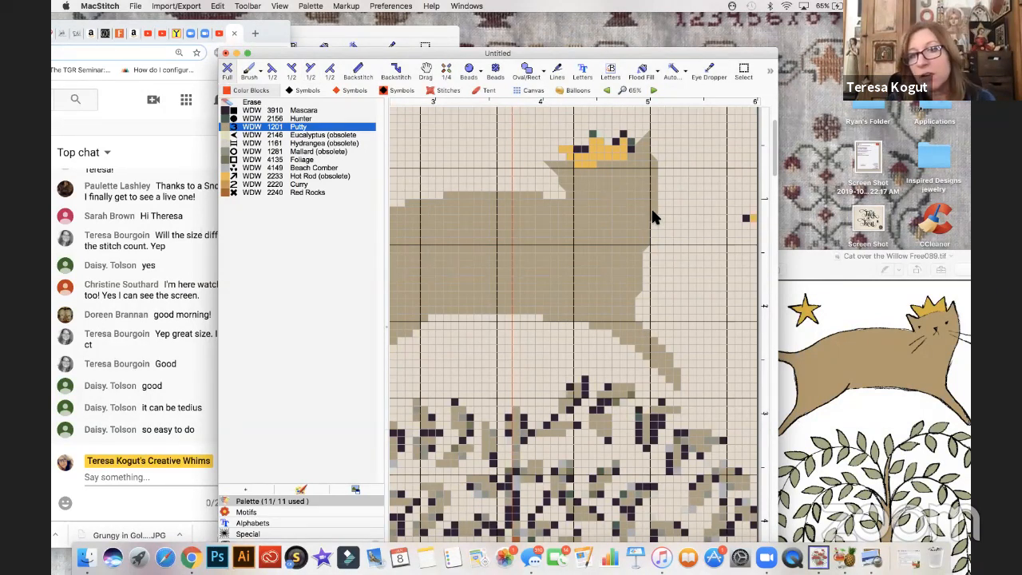
pyautogui.click(251, 102)
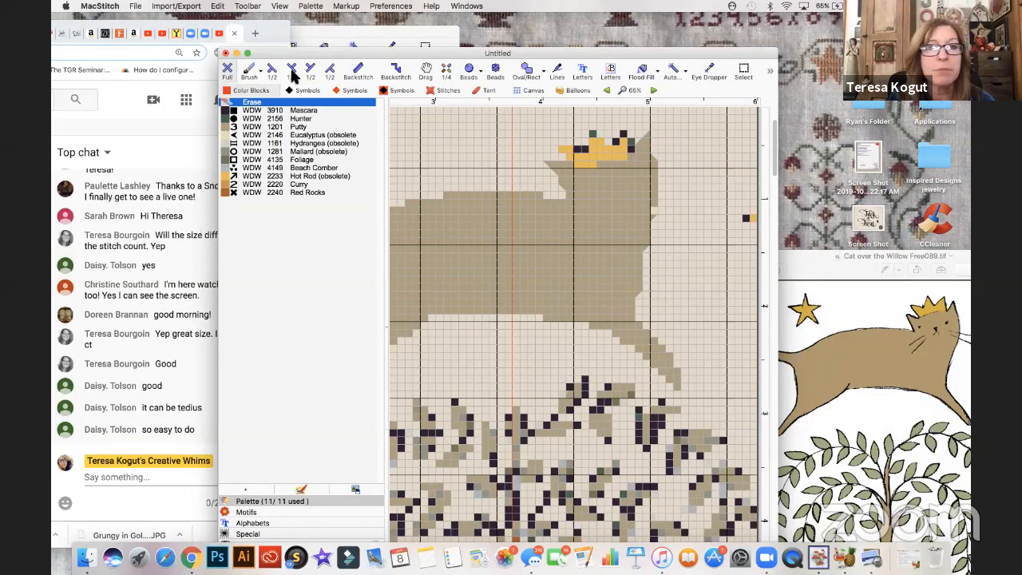
pyautogui.click(332, 72)
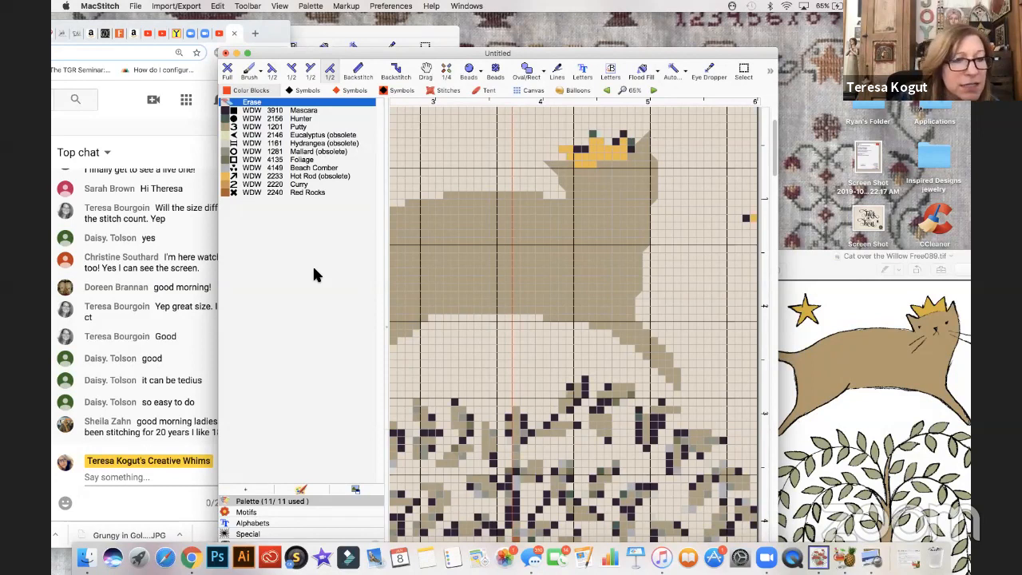
# - Move the chart window clear of the live chat, and rebuild the cat's crown points in WDW 2233 Hot Rod full stitches
pyautogui.moveTo(301, 51); pyautogui.dragTo(345, 37)
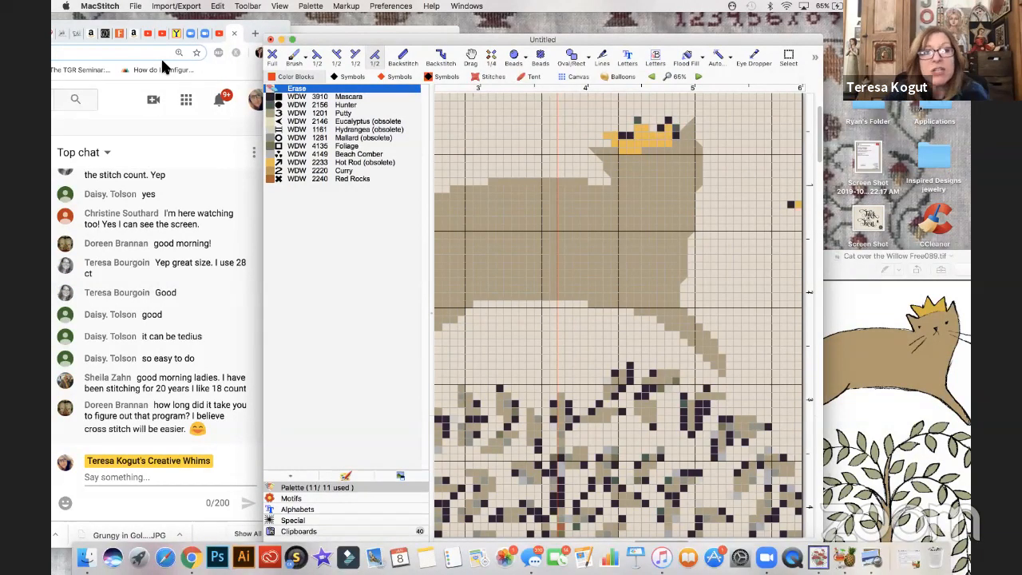
pyautogui.click(272, 163)
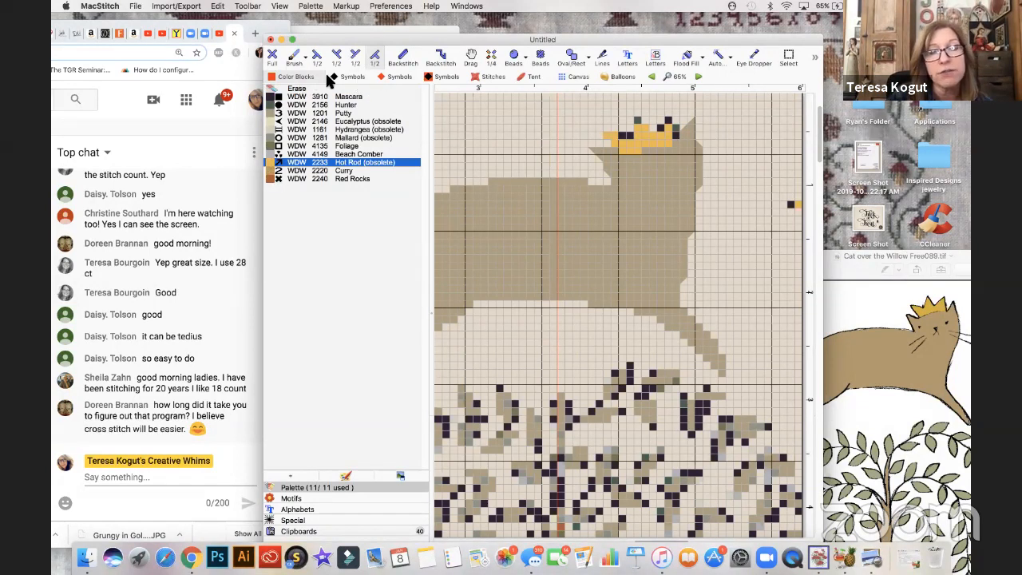
pyautogui.click(272, 55)
pyautogui.click(670, 114)
pyautogui.click(671, 121)
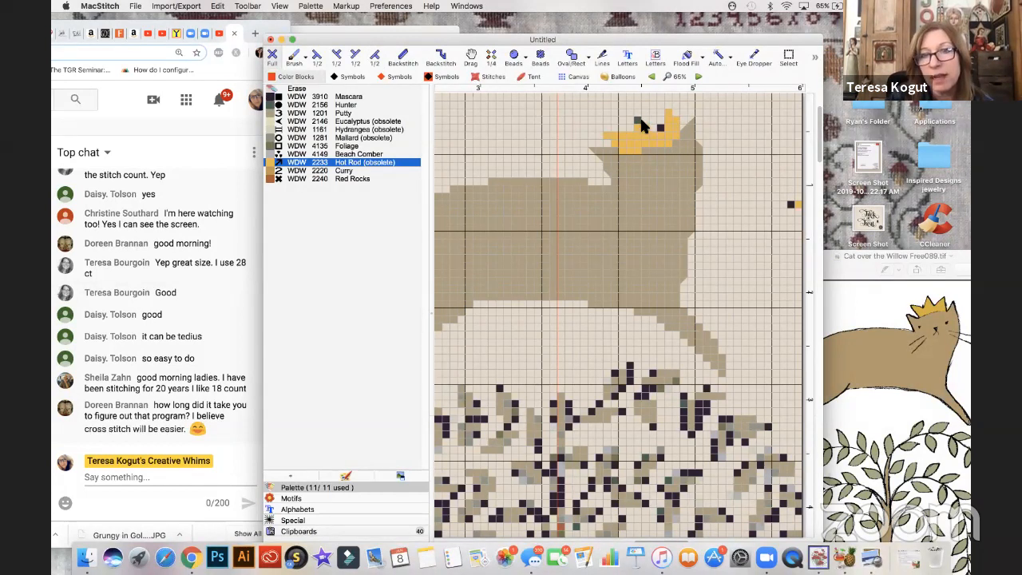
pyautogui.click(660, 130)
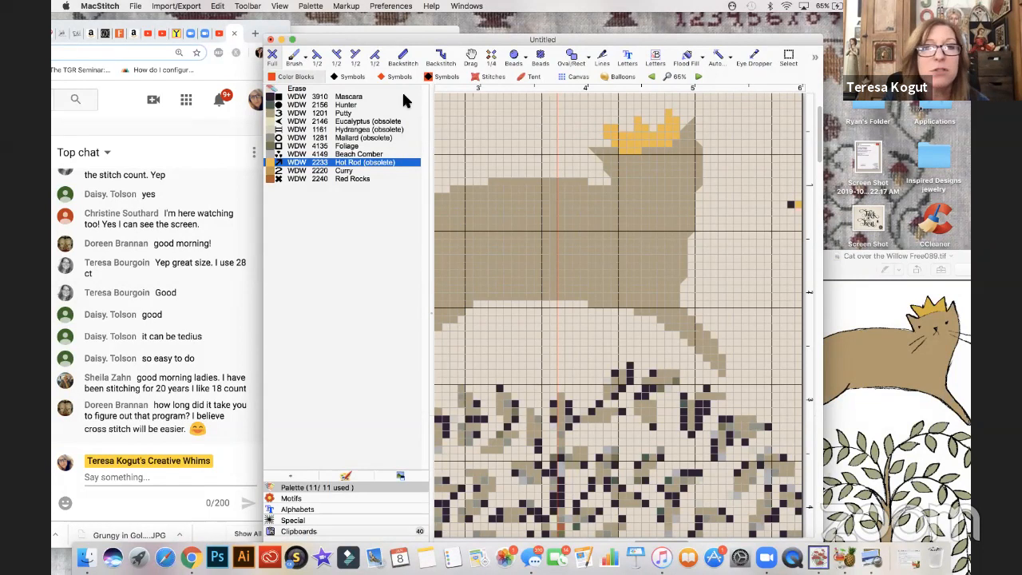
# - Reshape the lower left edge of the cat's crown with half stitches, and cover its lowest row with Putty full stitches
pyautogui.click(318, 54)
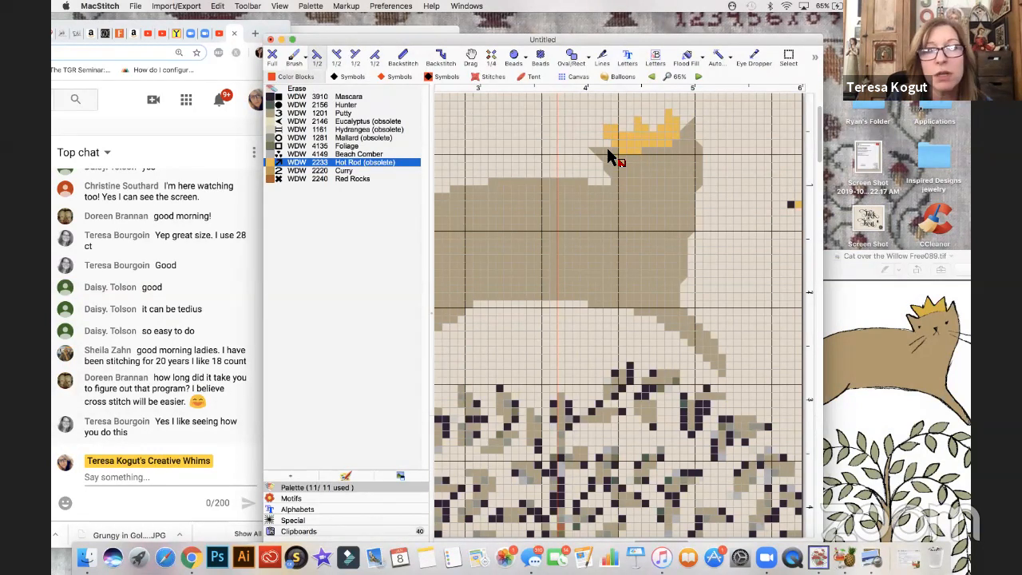
pyautogui.click(379, 89)
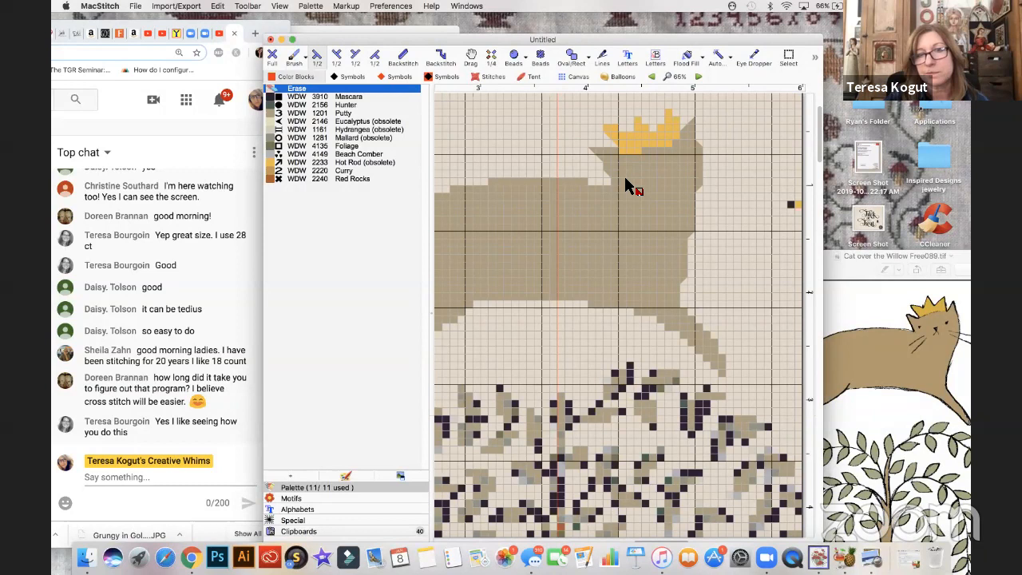
pyautogui.click(278, 114)
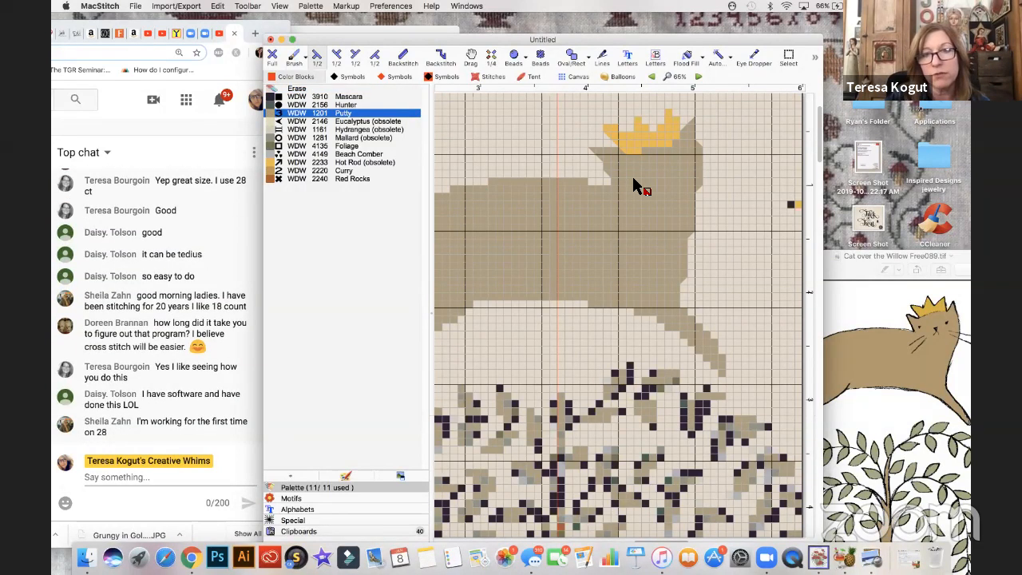
pyautogui.click(375, 58)
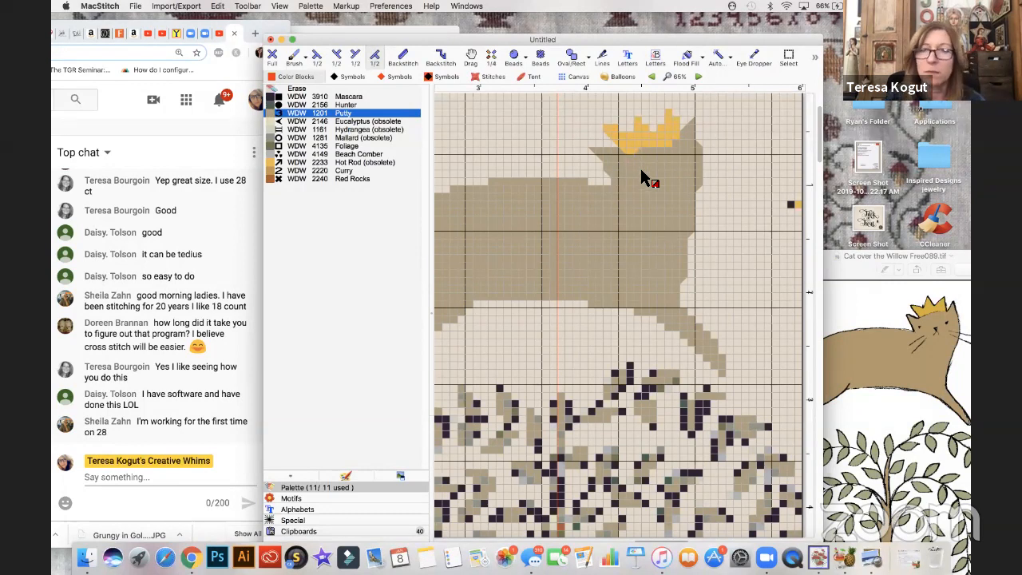
pyautogui.click(272, 58)
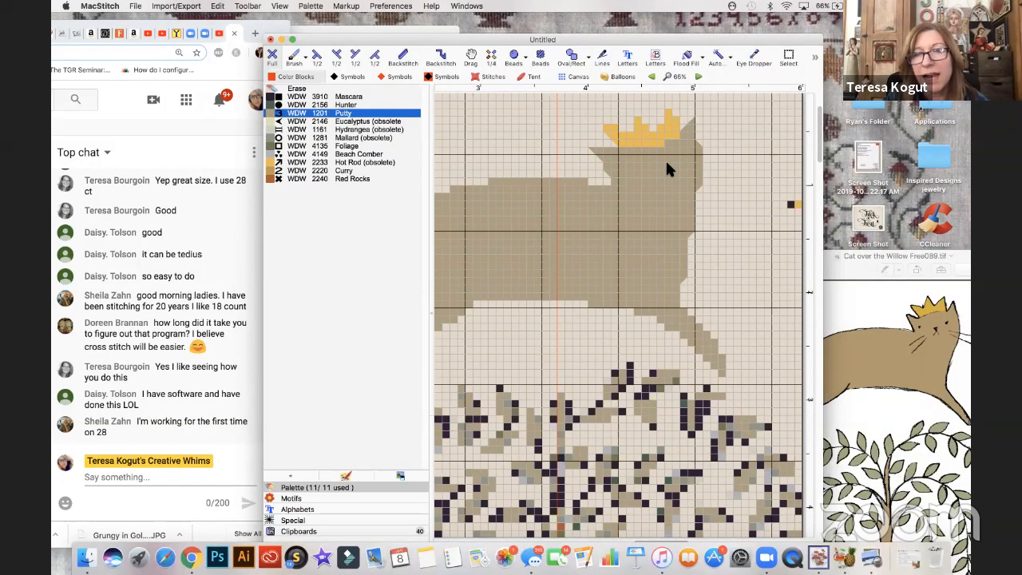
# - Slant the crown's lower right corner using Hot Rod and Putty diagonal half stitches
pyautogui.click(355, 56)
pyautogui.click(343, 162)
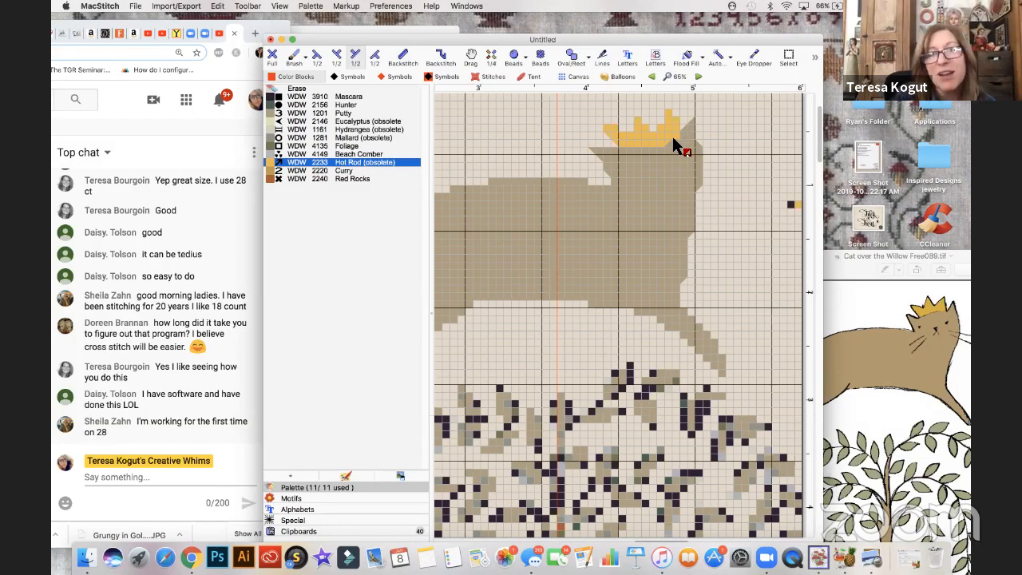
pyautogui.click(281, 112)
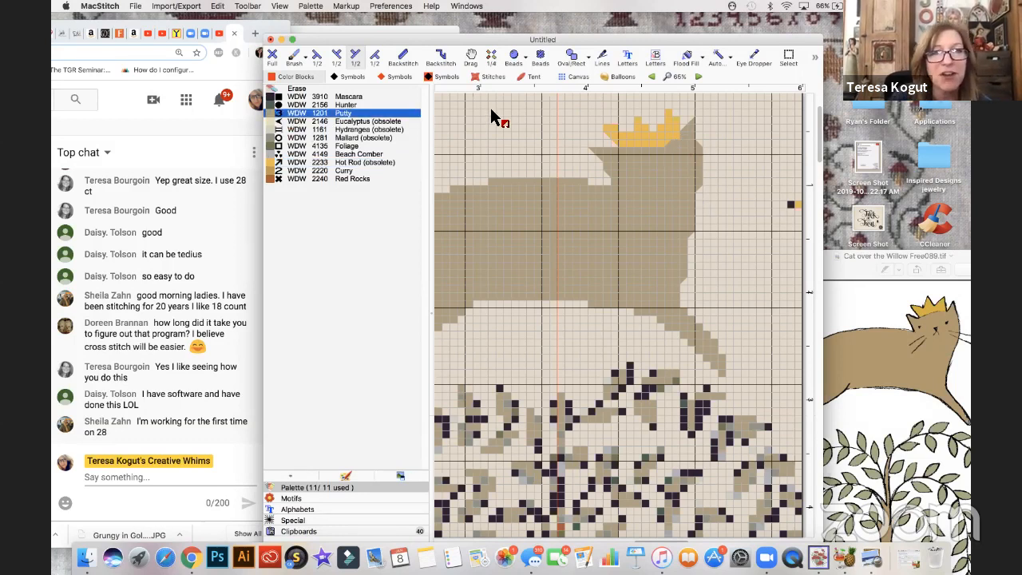
pyautogui.click(375, 56)
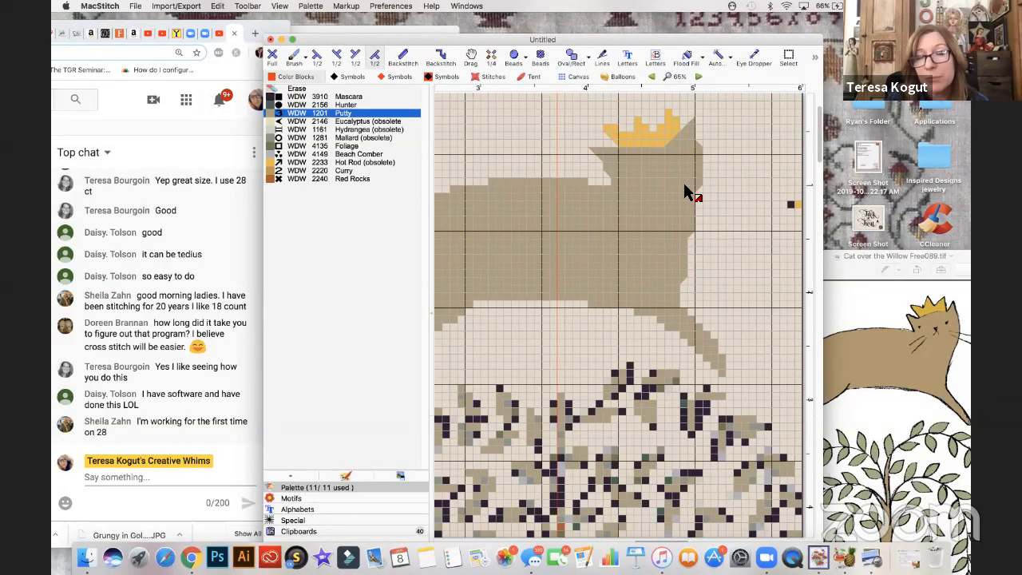
pyautogui.scroll(1, 663, 192)
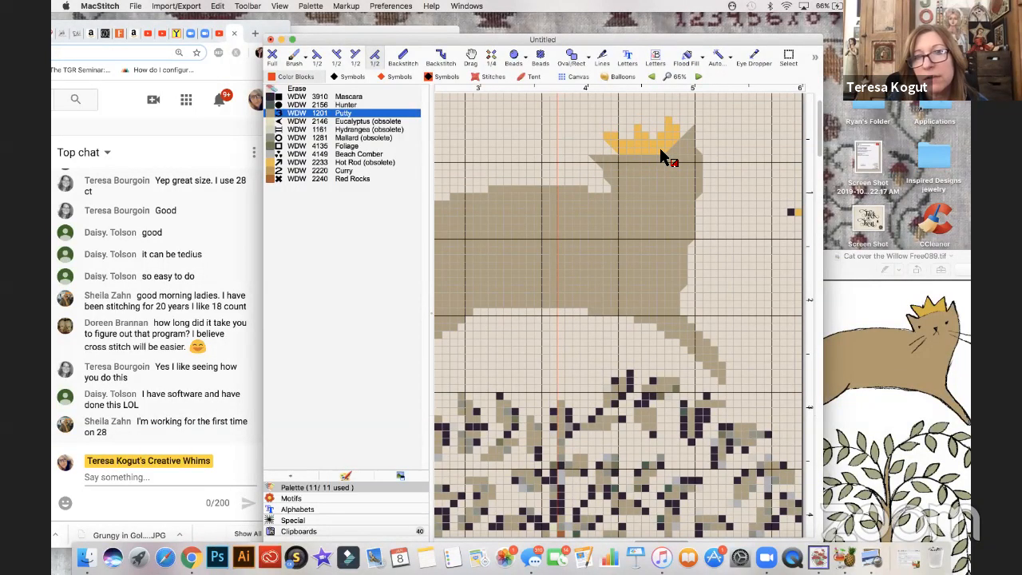
# - Extend the crown's base down one row in Hot Rod, and slant both lower corners by adding and erasing half stitches
pyautogui.click(276, 163)
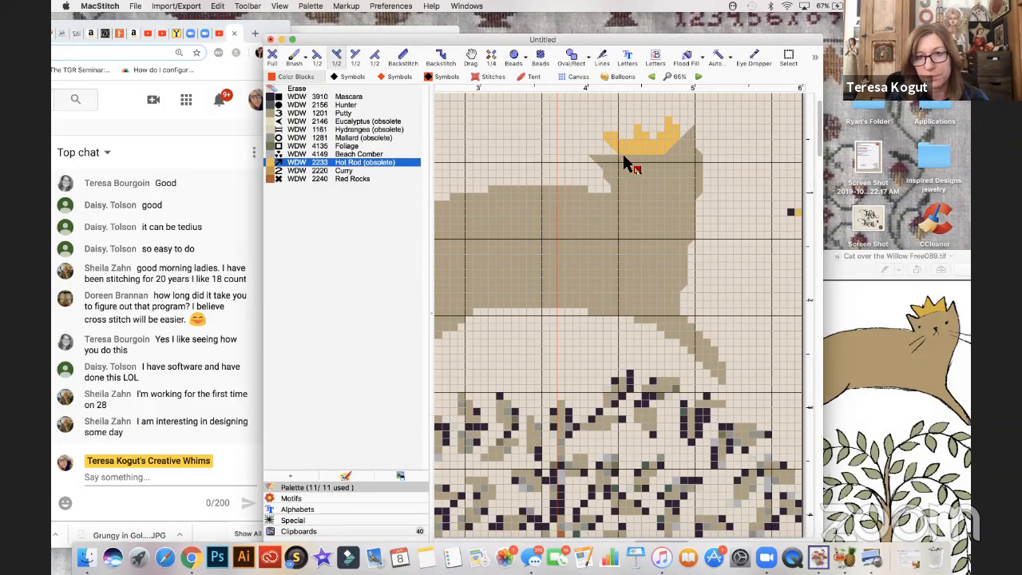
pyautogui.click(274, 58)
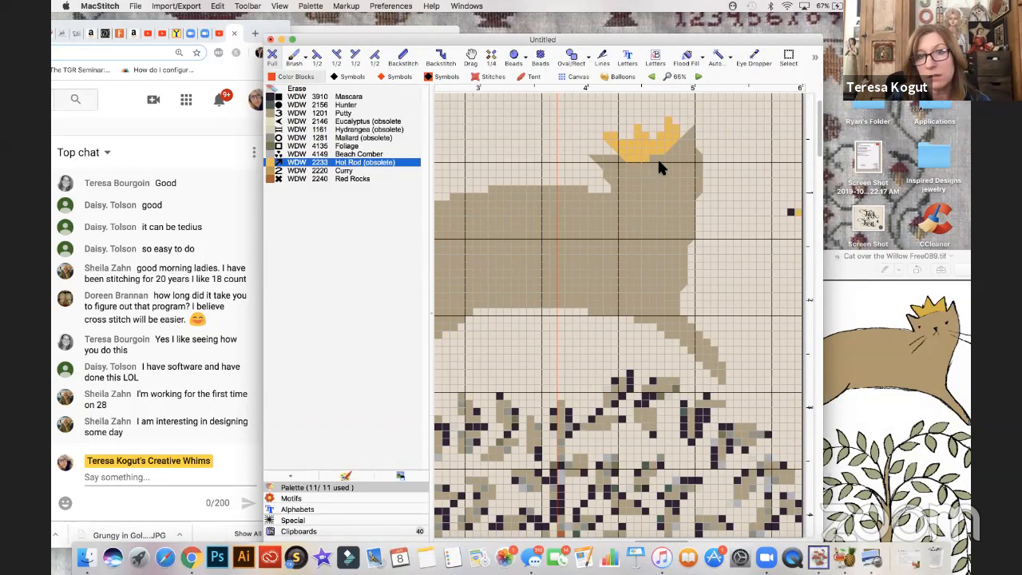
pyautogui.click(355, 58)
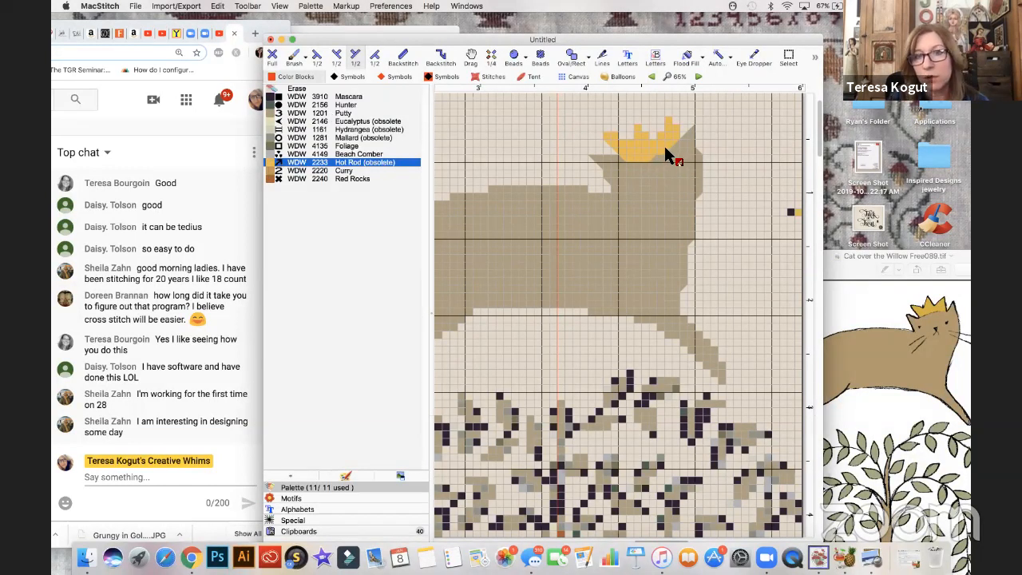
pyautogui.click(302, 89)
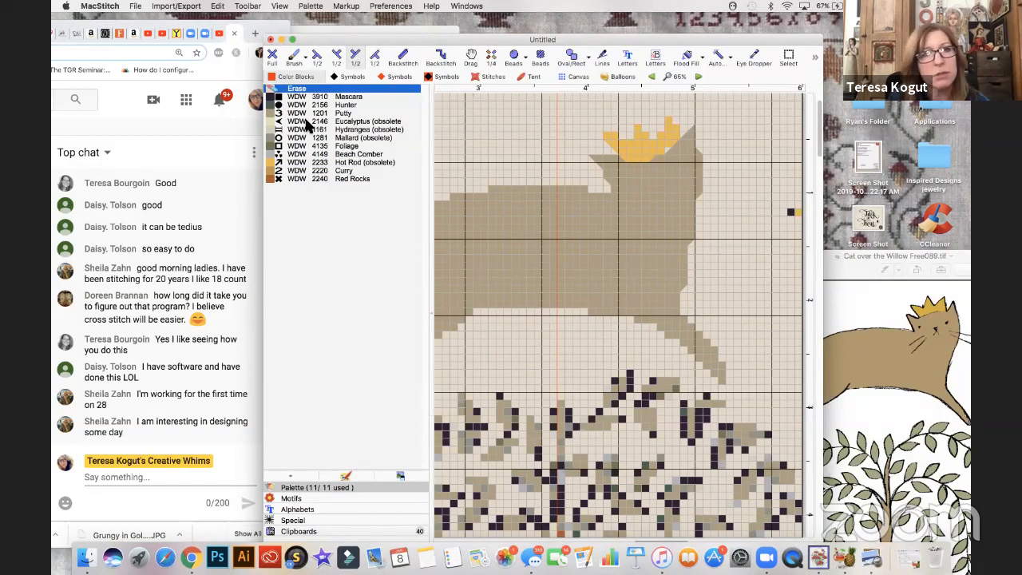
pyautogui.click(278, 164)
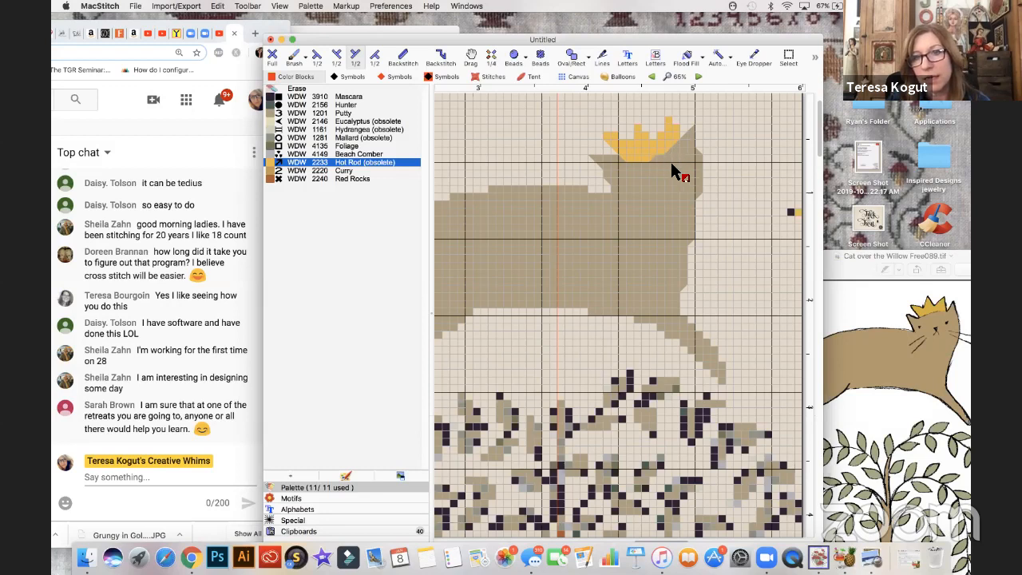
pyautogui.click(352, 88)
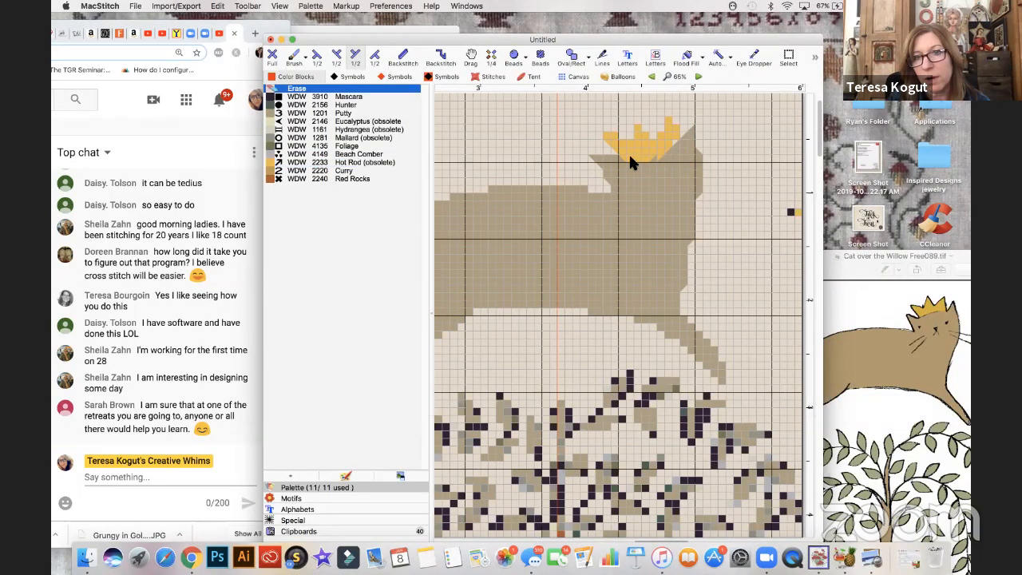
pyautogui.click(349, 163)
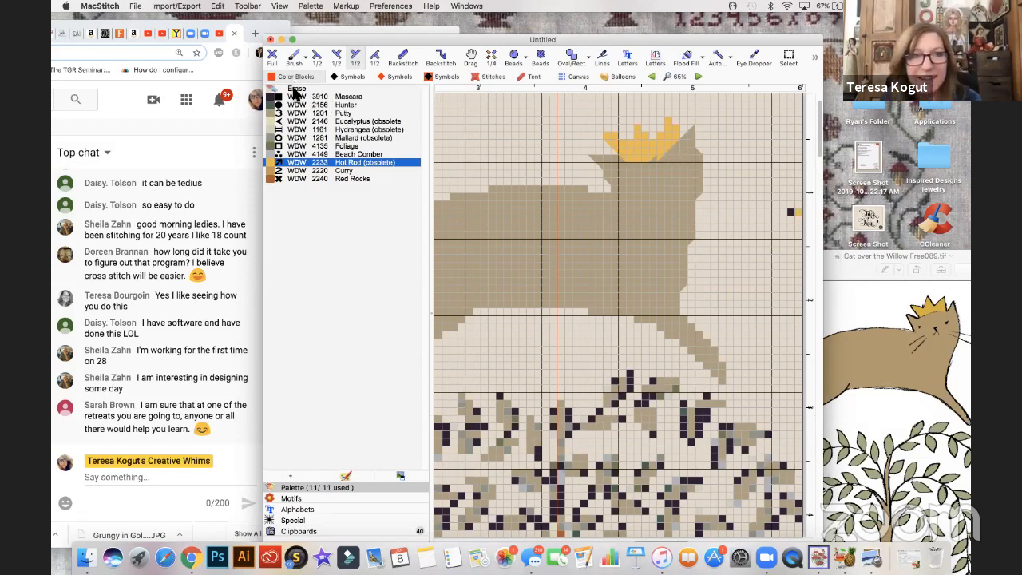
# - Fill out the crown's lower right side with Hot Rod full stitches, and blend the corner into the head with Putty half stitches
pyautogui.click(273, 56)
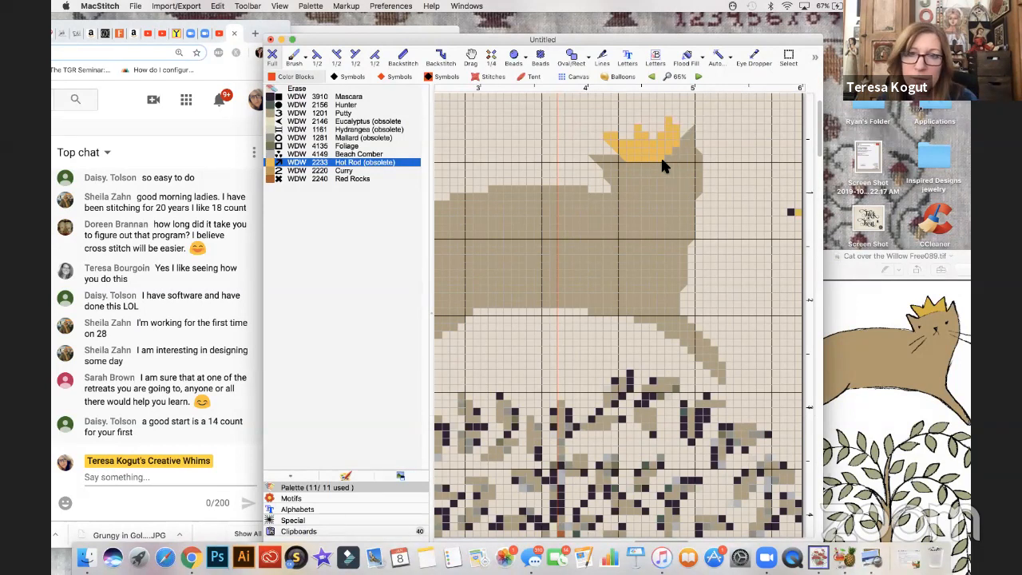
pyautogui.click(374, 57)
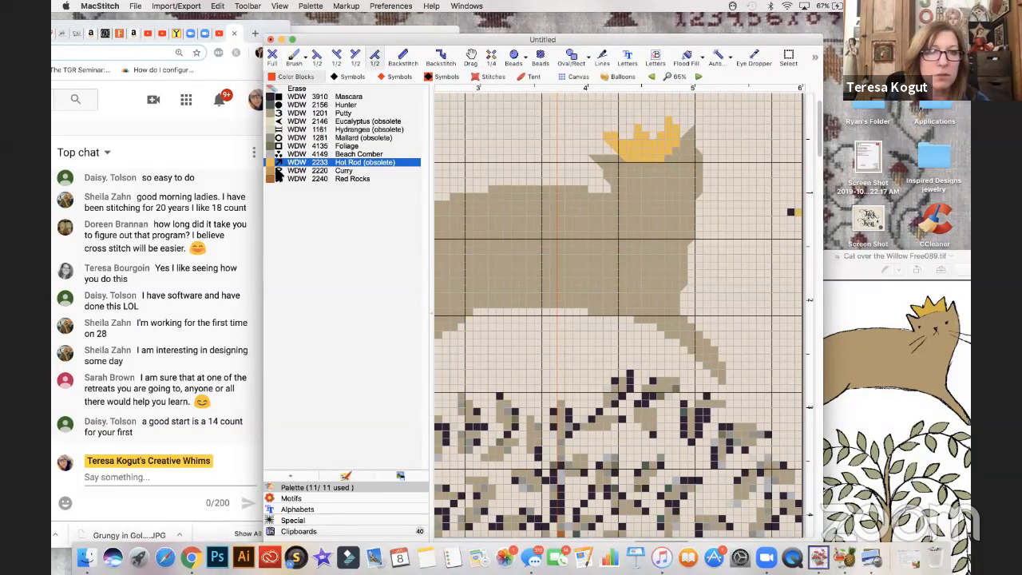
pyautogui.click(273, 114)
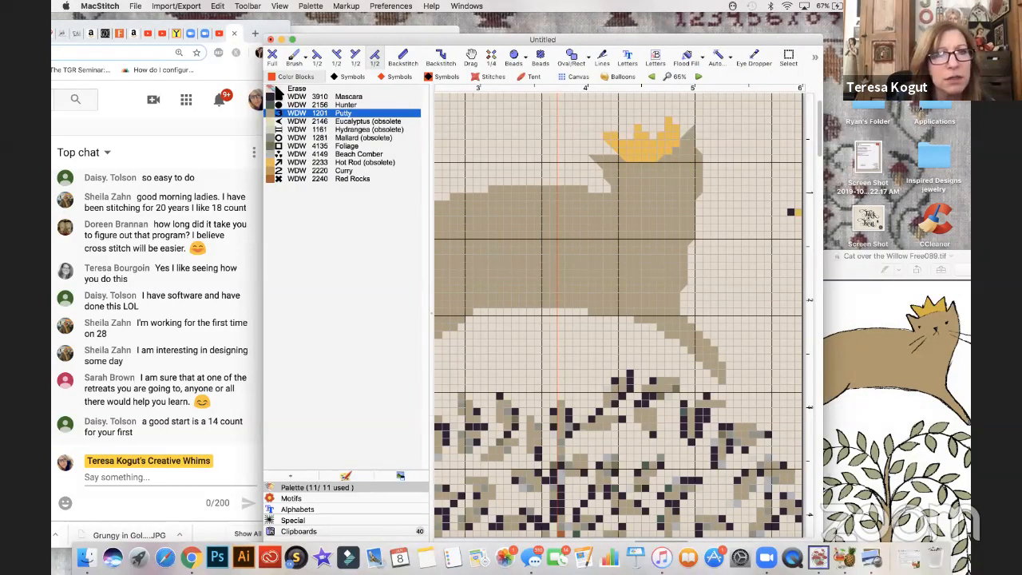
pyautogui.click(273, 60)
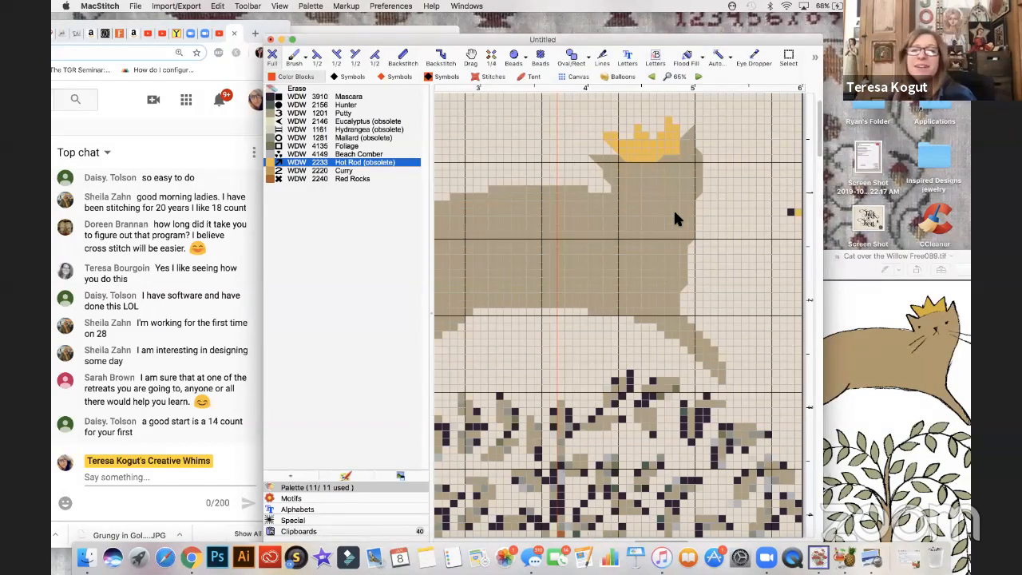
pyautogui.click(374, 58)
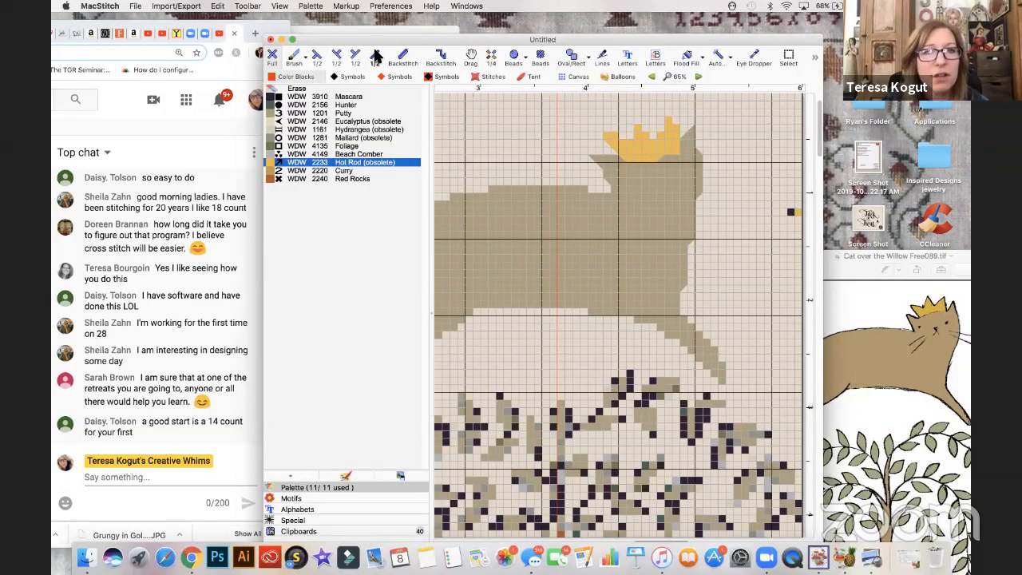
pyautogui.rightClick(646, 188)
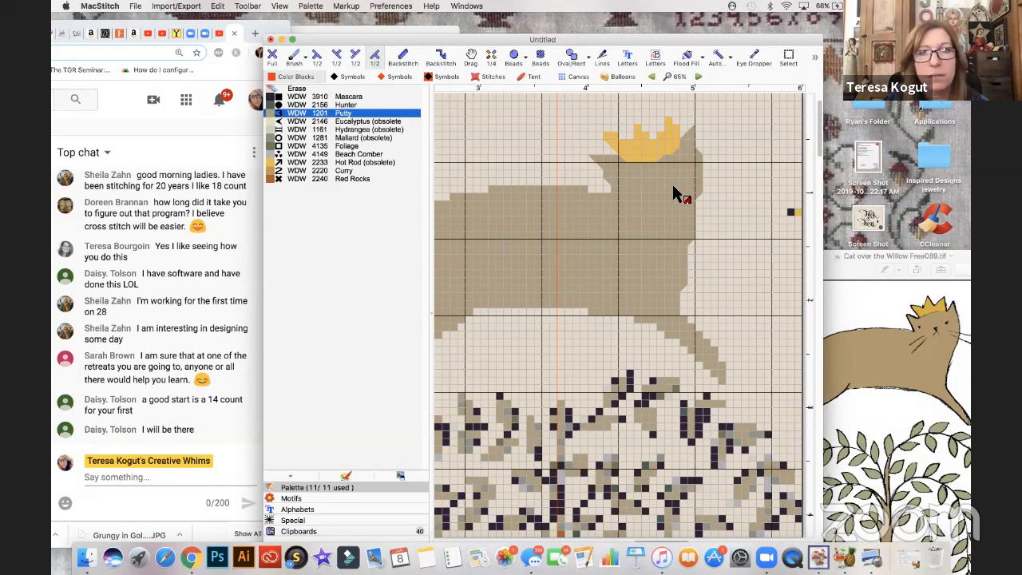
pyautogui.click(274, 162)
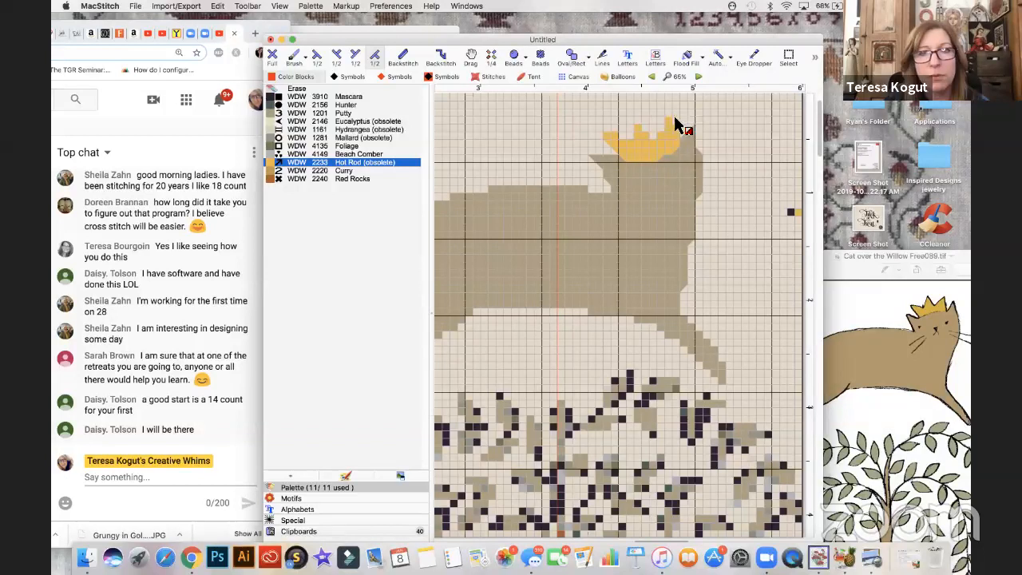
# - Widen the crown's right point with Hot Rod full stitches, and refine its edge with half stitches and erasing
pyautogui.click(272, 57)
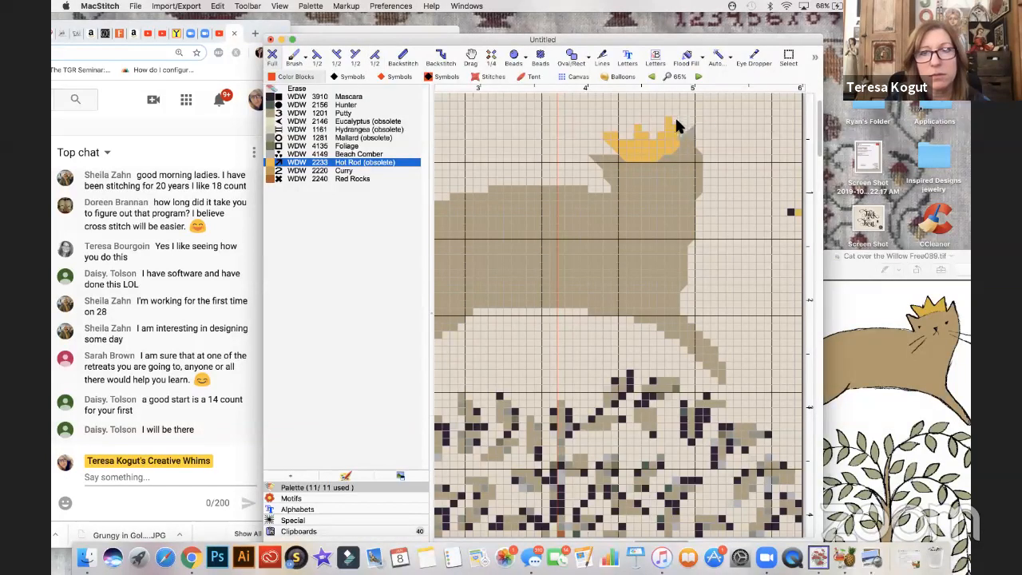
pyautogui.click(355, 56)
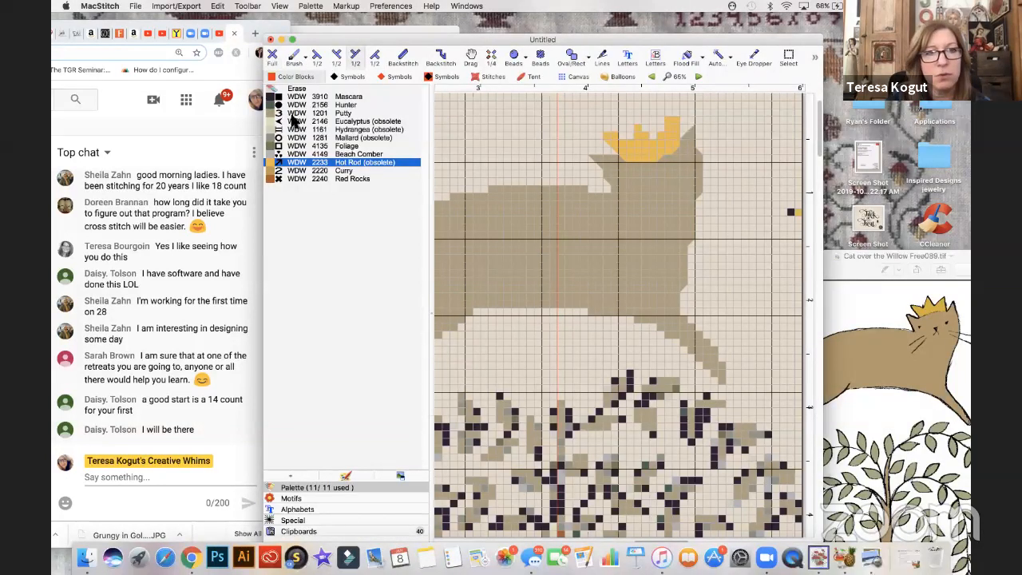
pyautogui.click(297, 88)
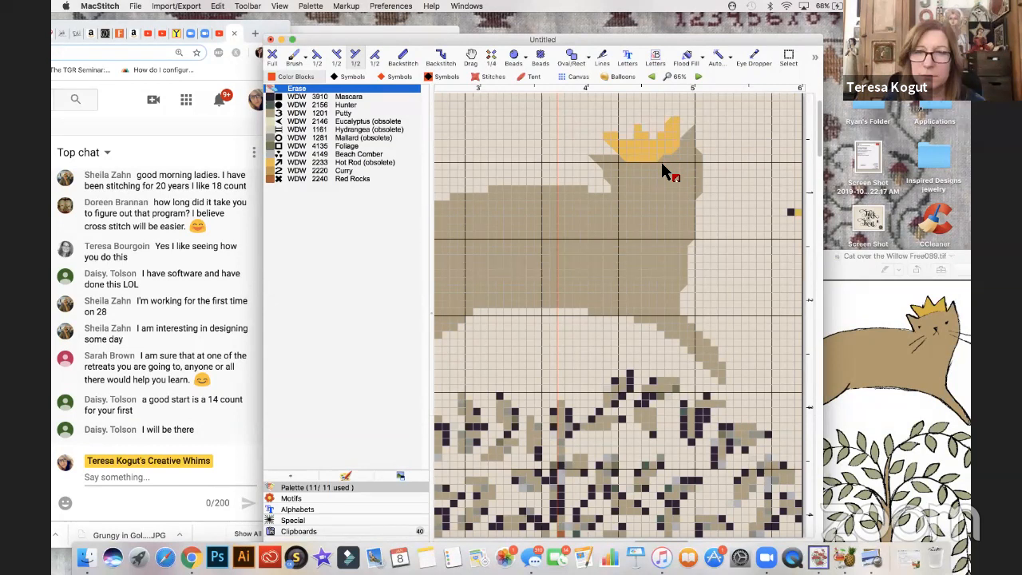
# - Shape the crown's middle point with Hot Rod half stitches sloping down to the right, and sharpen the tip of the right point
pyautogui.click(313, 55)
pyautogui.click(299, 161)
pyautogui.click(652, 134)
pyautogui.click(643, 128)
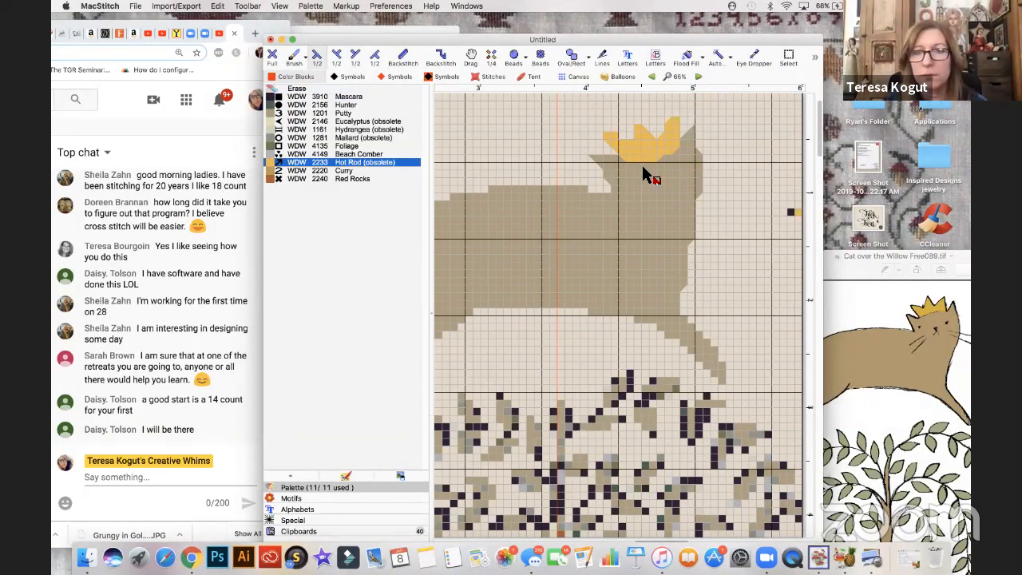
pyautogui.click(636, 121)
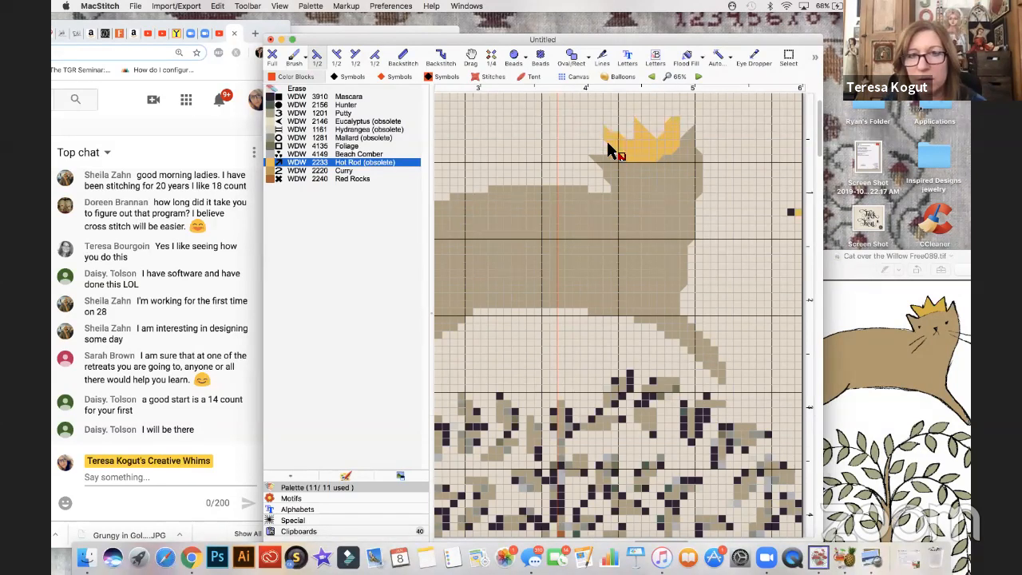
pyautogui.click(375, 56)
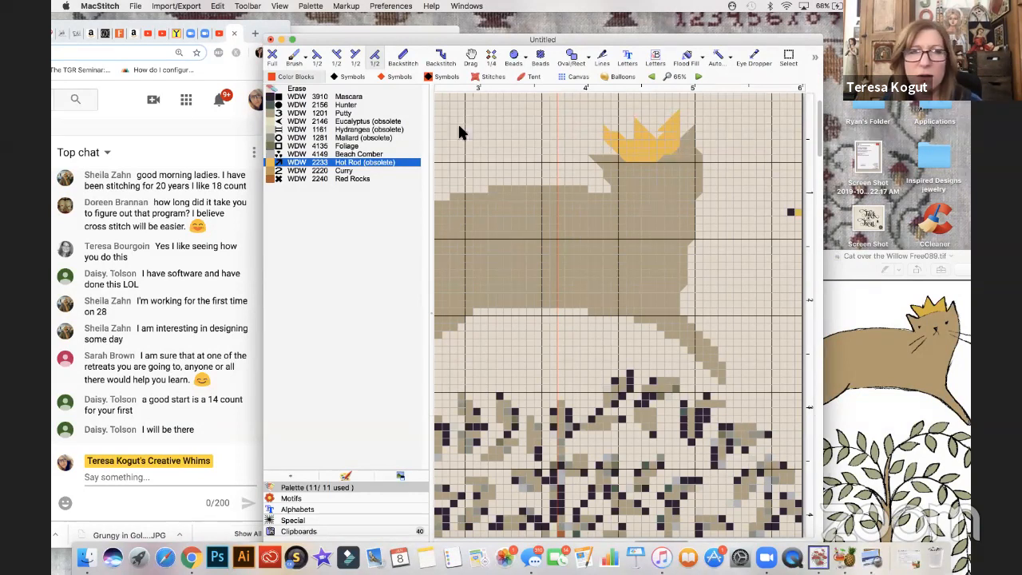
# - Erase the crown's old left tip, and draw a lower, outward-slanting left point with Hot Rod half stitches
pyautogui.click(272, 57)
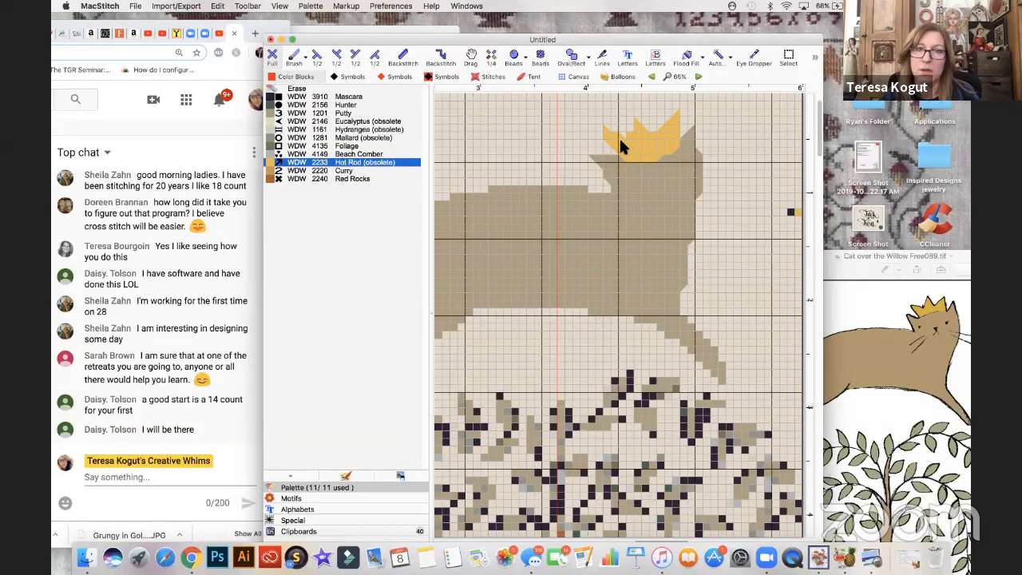
pyautogui.click(296, 89)
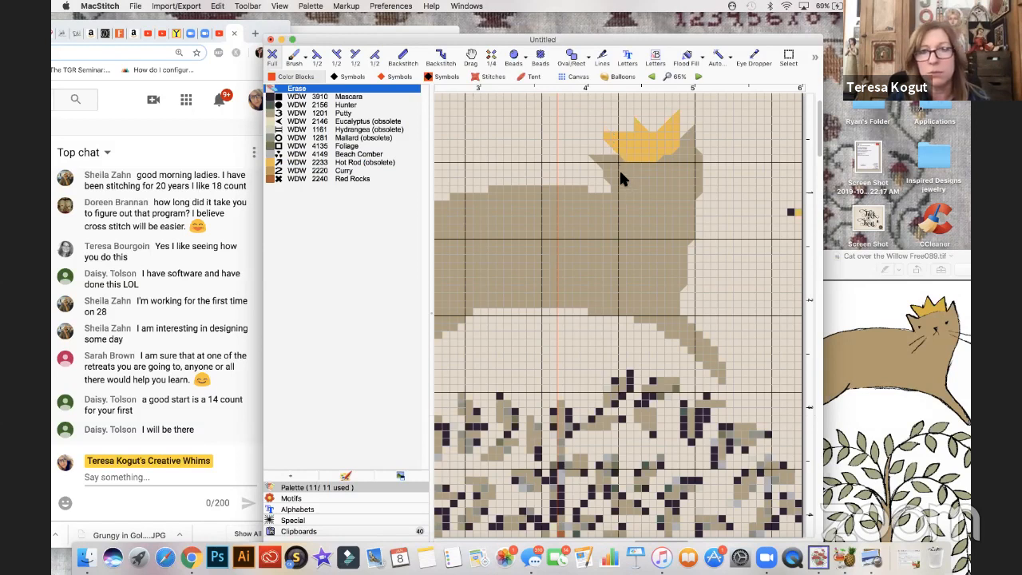
pyautogui.click(337, 55)
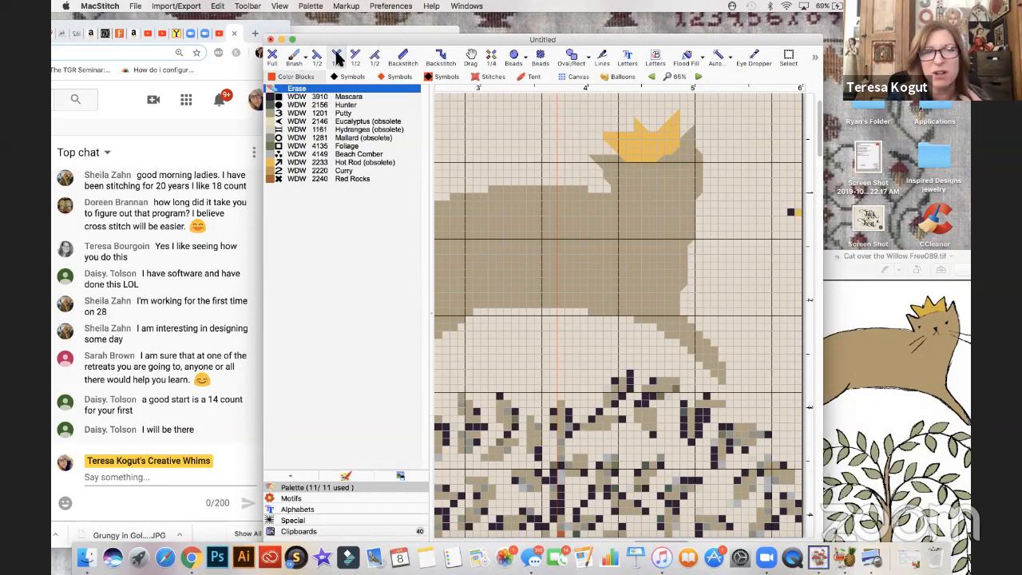
pyautogui.click(272, 163)
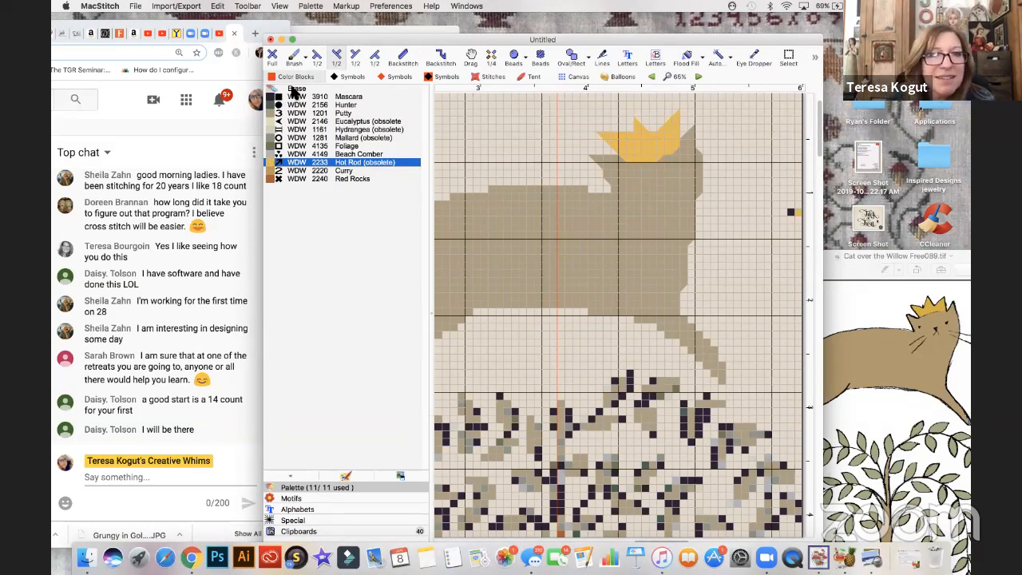
# - Raise the crown's middle point and sharpen its tip with Hot Rod full and half stitches
pyautogui.click(271, 58)
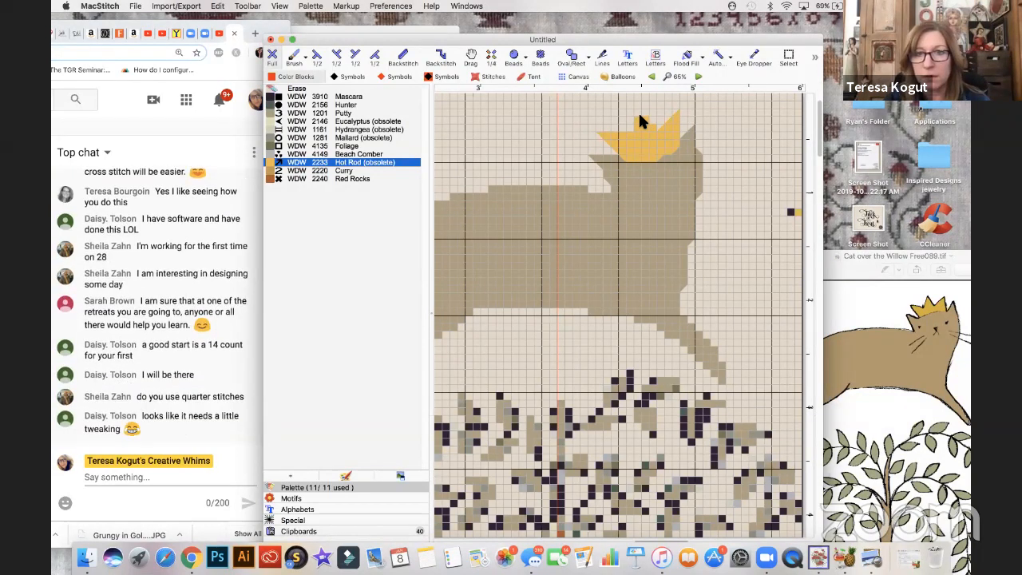
pyautogui.click(314, 56)
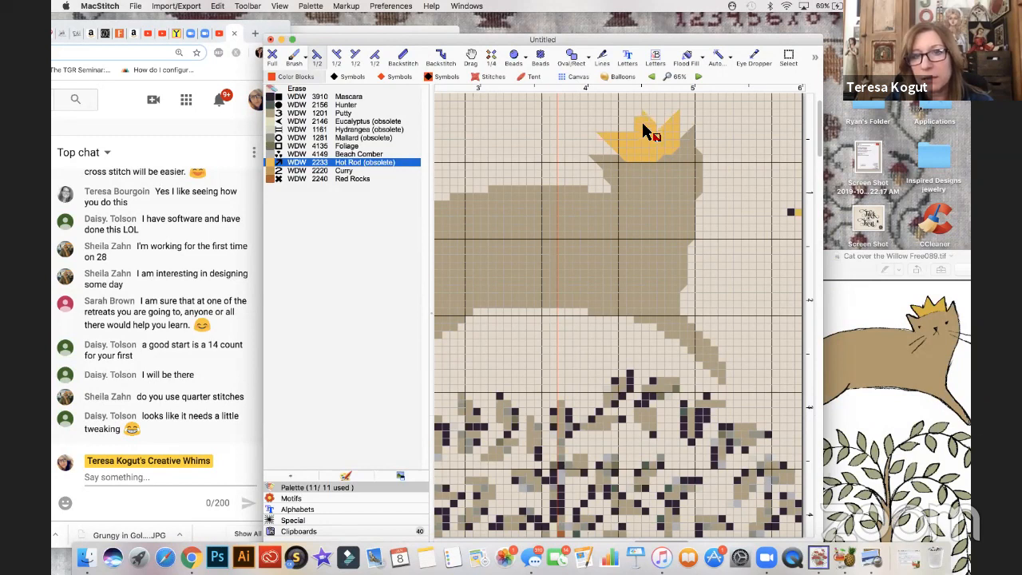
pyautogui.click(638, 106)
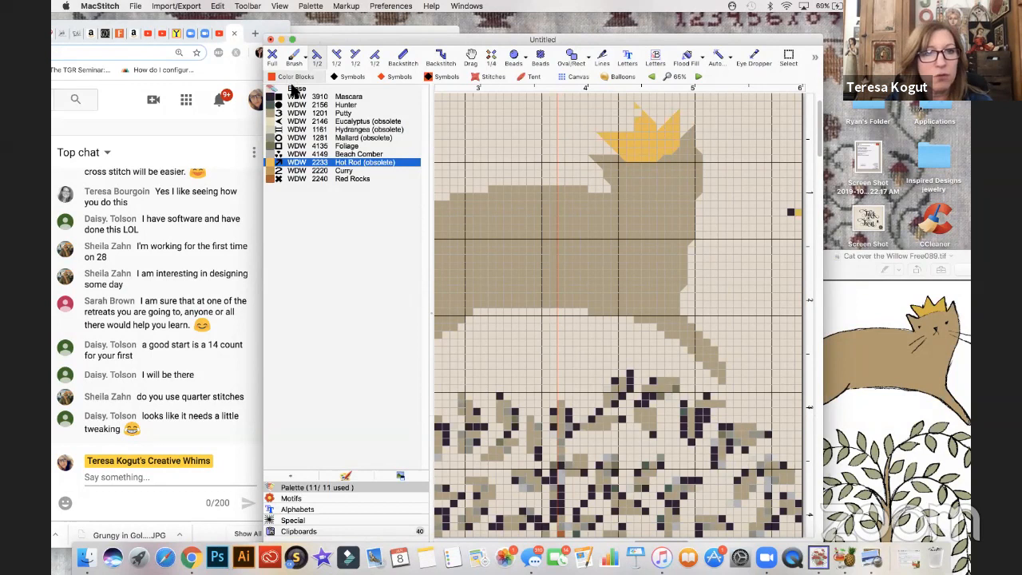
pyautogui.click(272, 59)
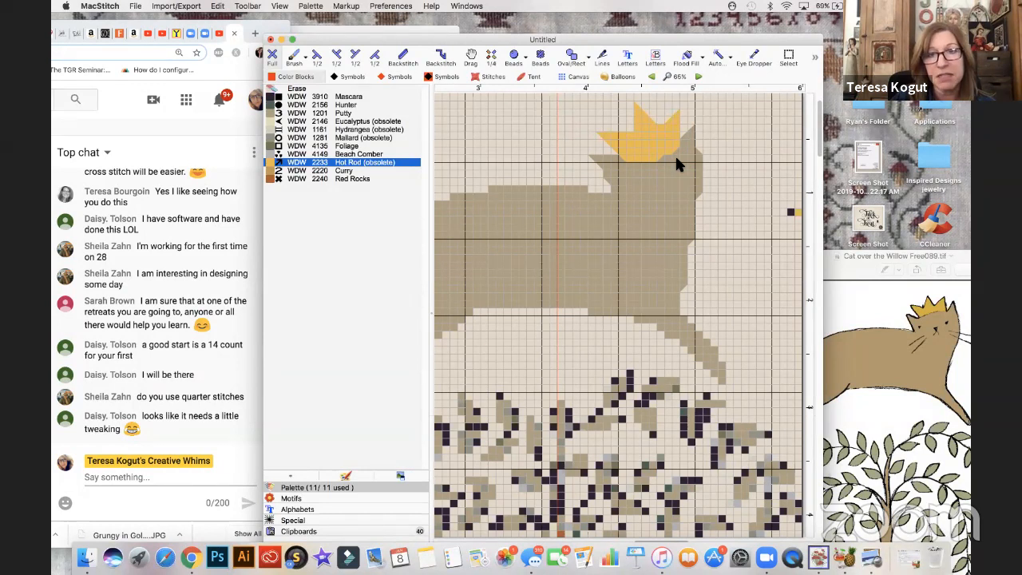
# - Place single Mascara full stitches on the cat's face for the two eyes and the nose
pyautogui.scroll(-2, 675, 164)
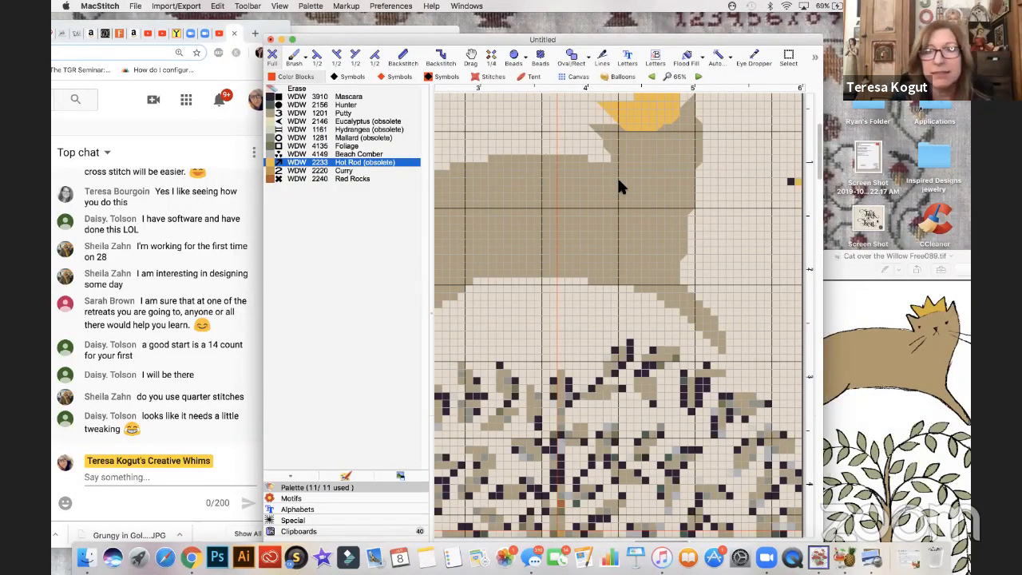
pyautogui.hscroll(3, 617, 186)
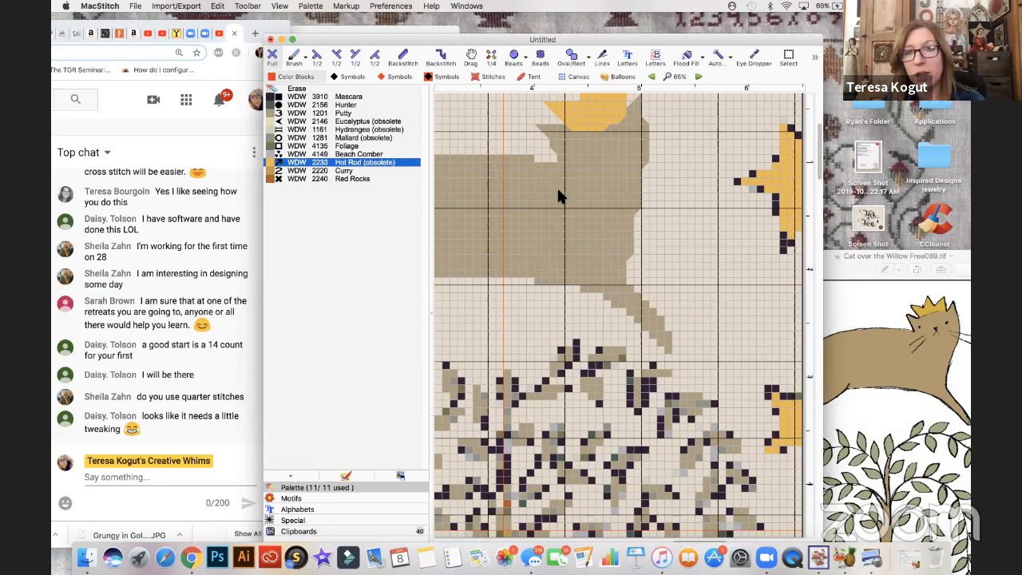
pyautogui.hscroll(1, 570, 200)
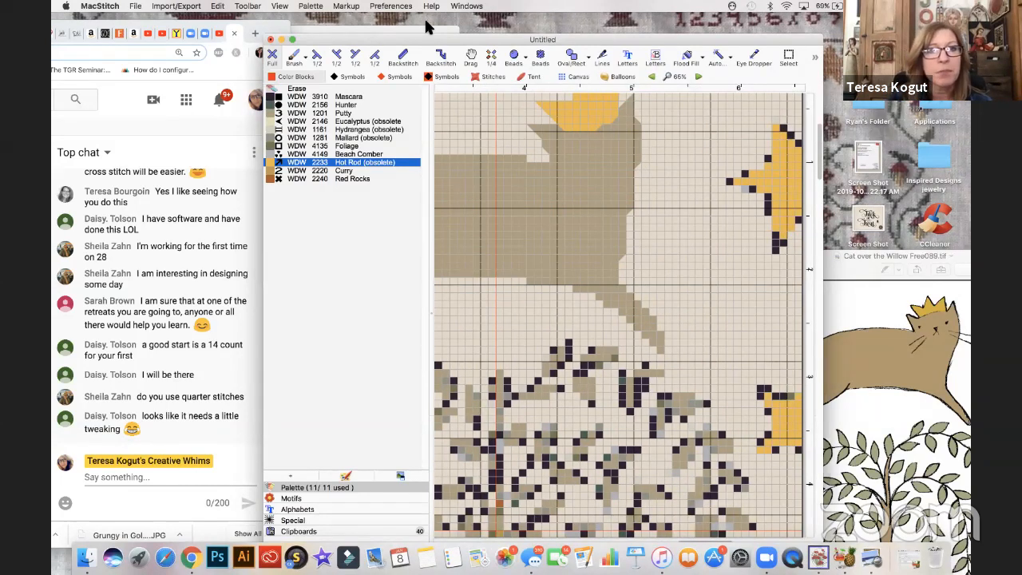
pyautogui.click(272, 97)
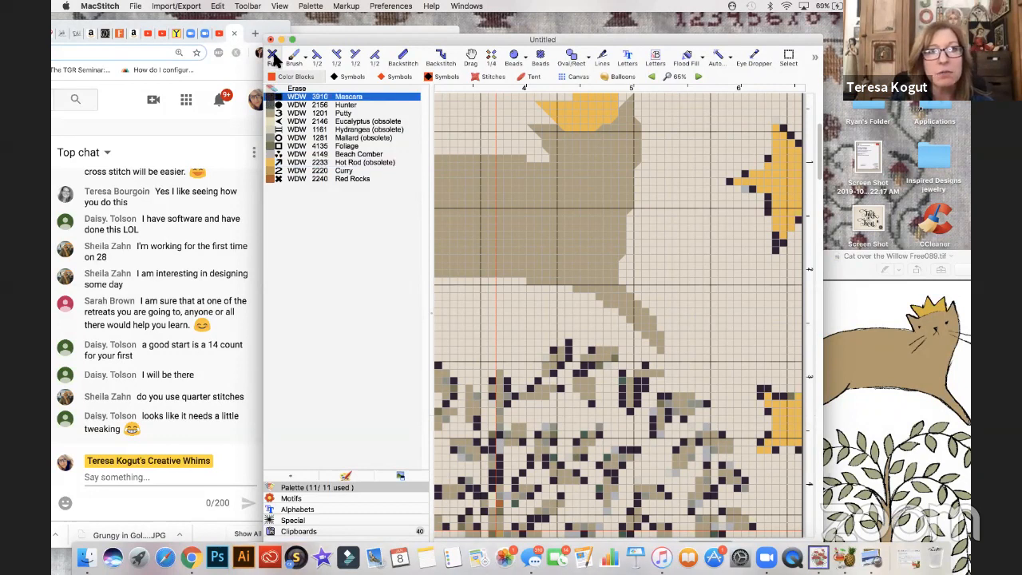
pyautogui.click(568, 151)
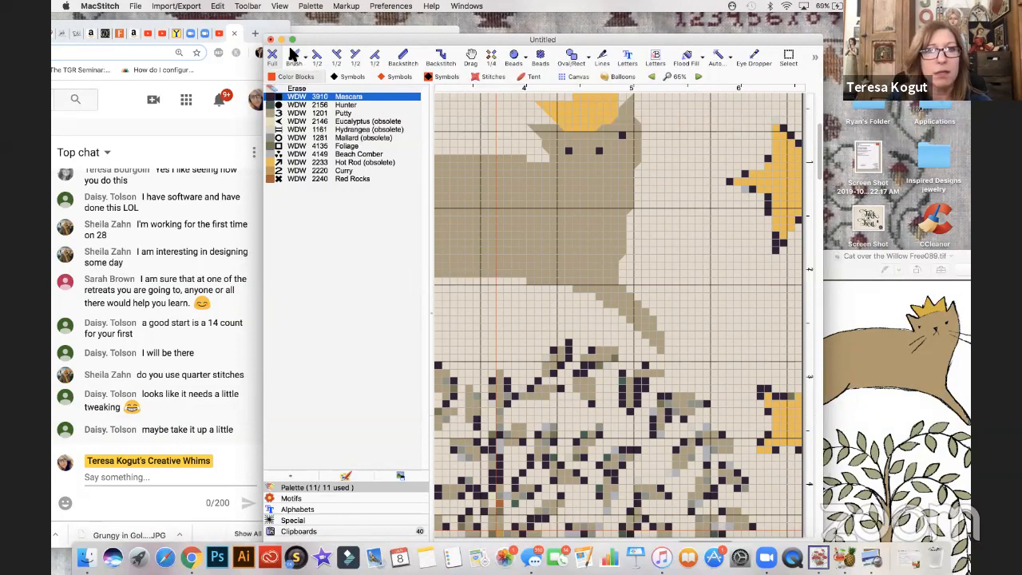
# - Trim the nose to a triangle with a Putty half stitch, and backstitch short crossing mouth lines at it in Mascara
pyautogui.click(272, 114)
pyautogui.click(356, 55)
pyautogui.click(601, 152)
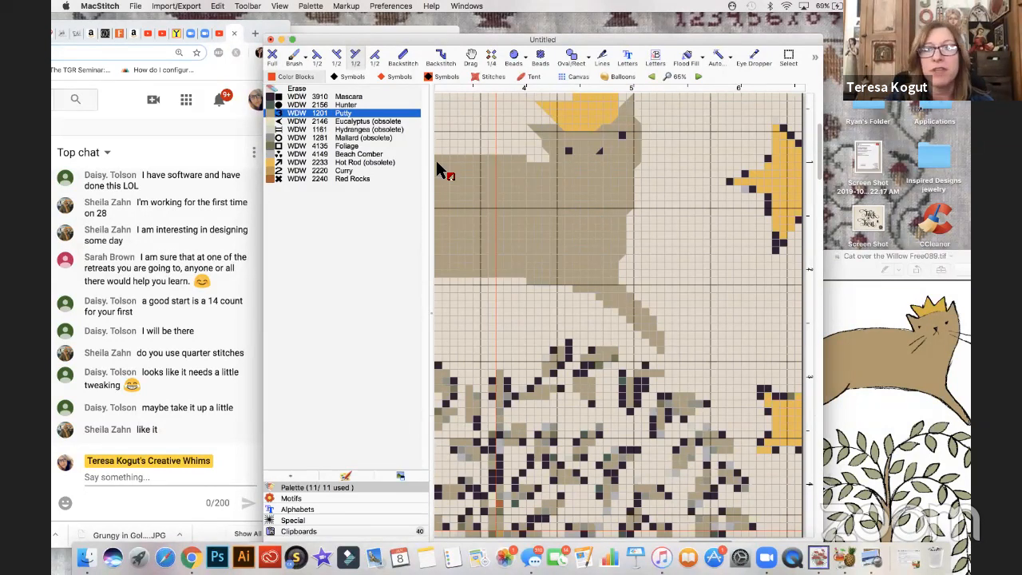
pyautogui.click(404, 56)
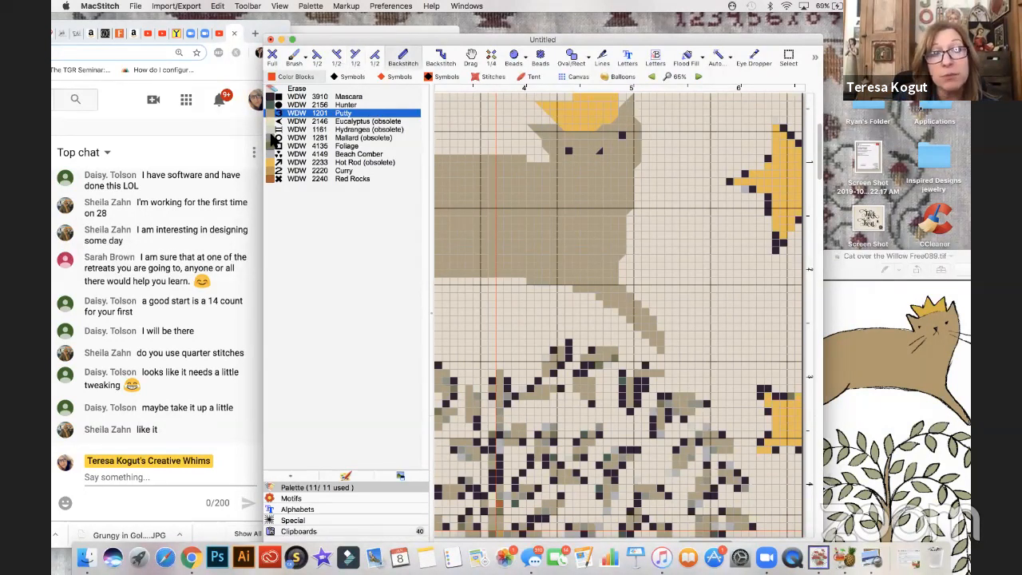
pyautogui.click(273, 97)
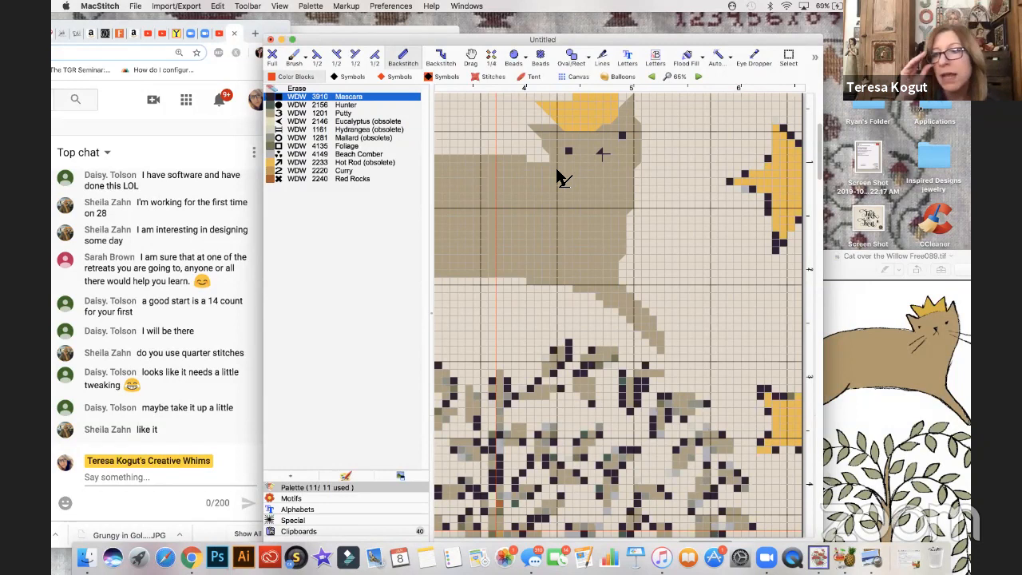
# - Select the whole crown, cut it out and paste it back one row higher on the cat's head
pyautogui.scroll(1, 561, 179)
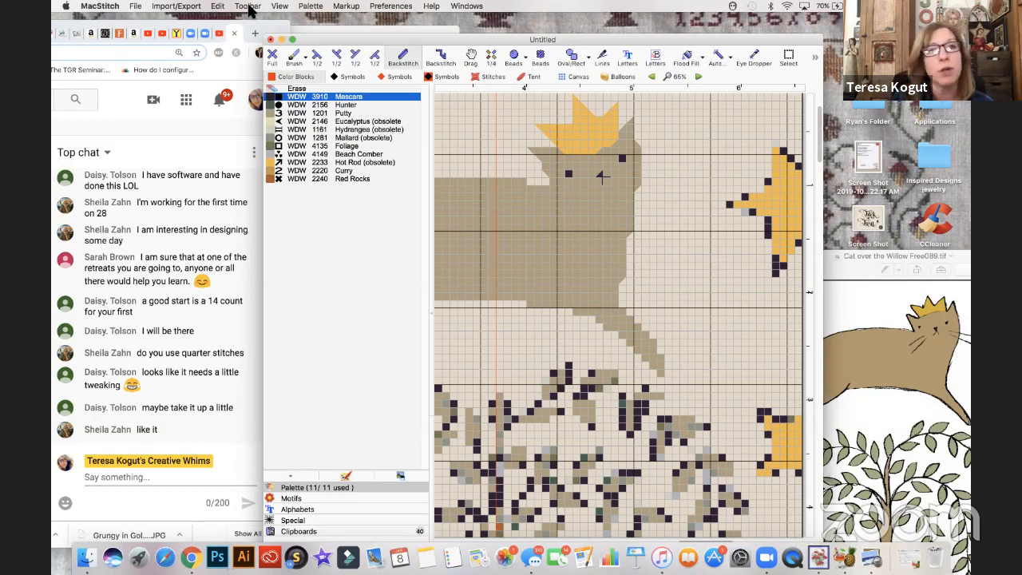
pyautogui.click(247, 7)
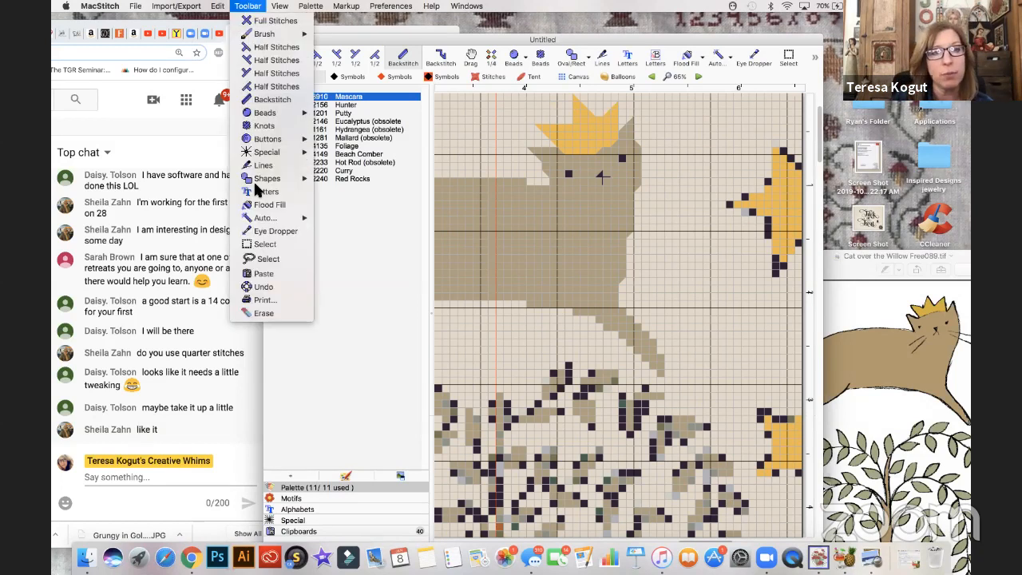
pyautogui.click(265, 245)
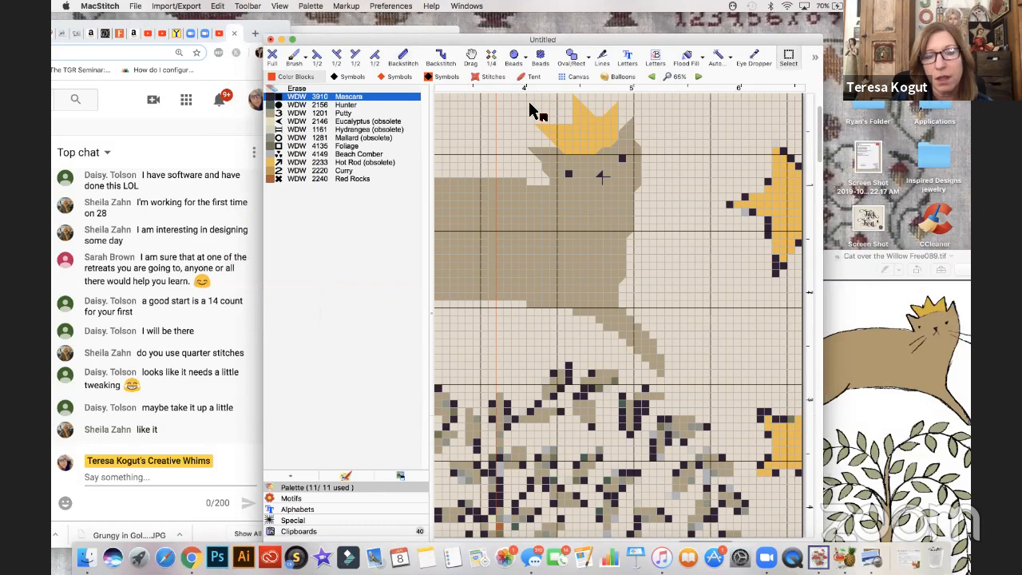
pyautogui.scroll(1, 534, 111)
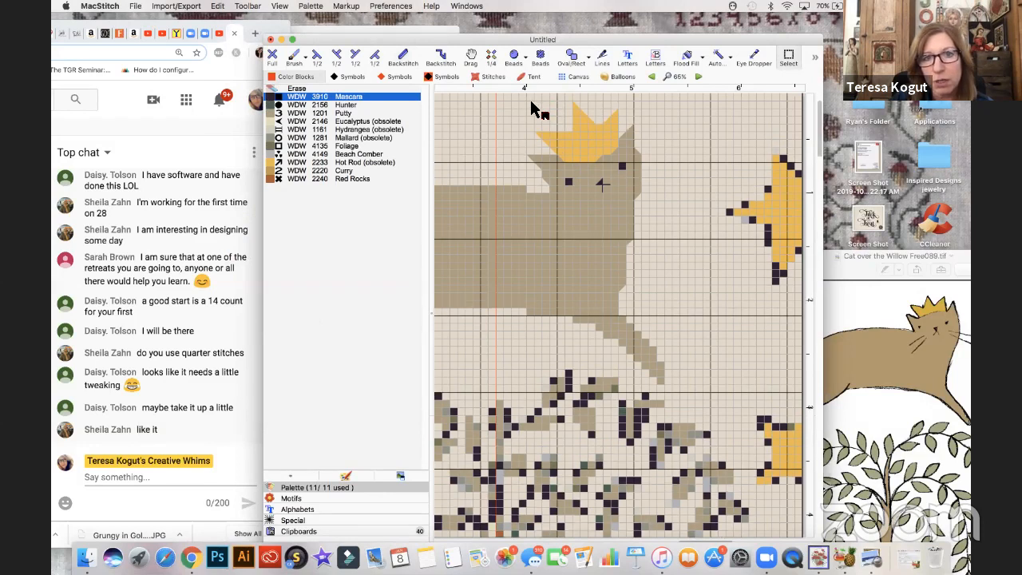
pyautogui.moveTo(534, 106); pyautogui.dragTo(645, 166)
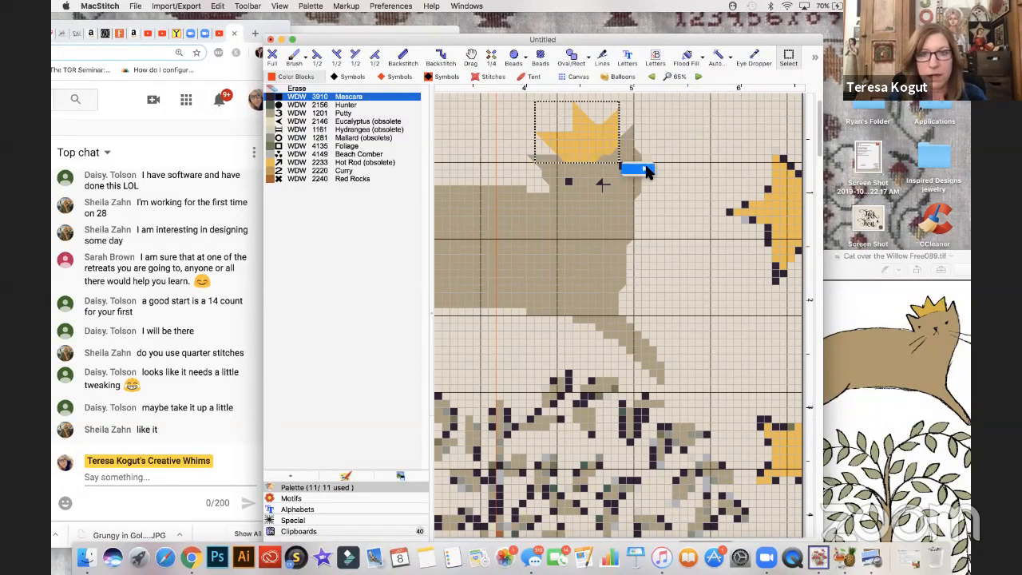
pyautogui.moveTo(648, 170)
pyautogui.click(674, 181)
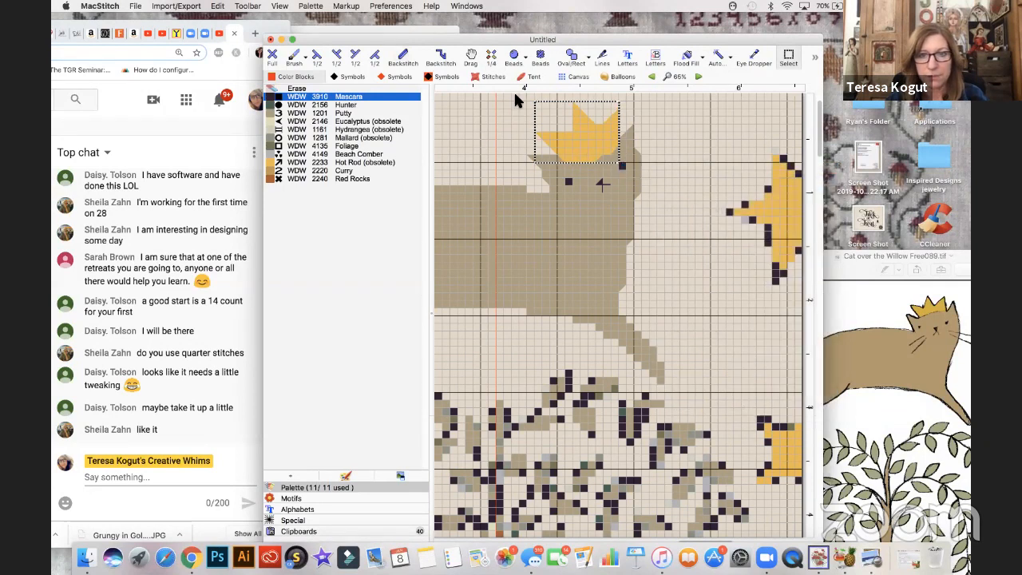
pyautogui.press('BackSpace')
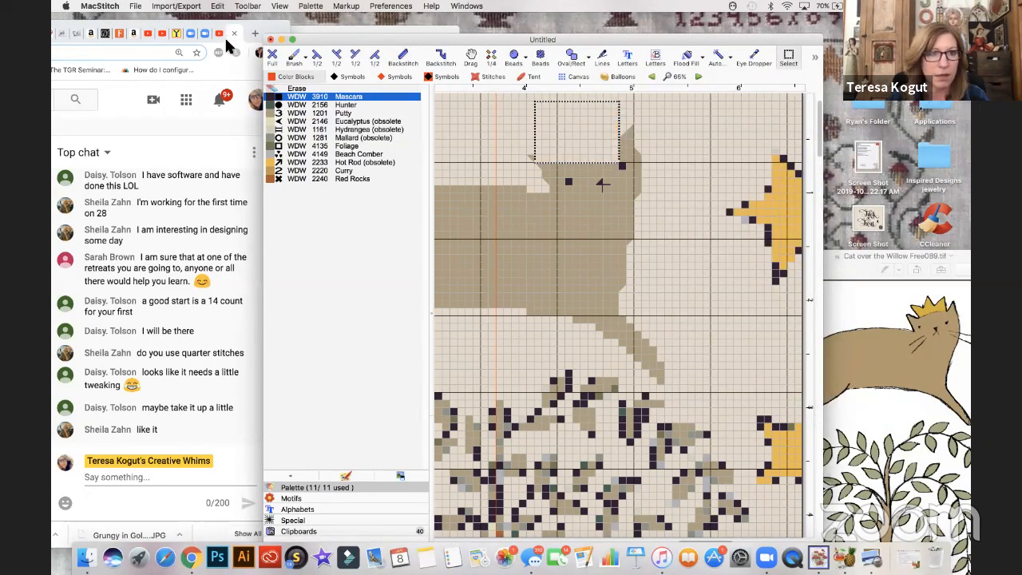
pyautogui.click(217, 6)
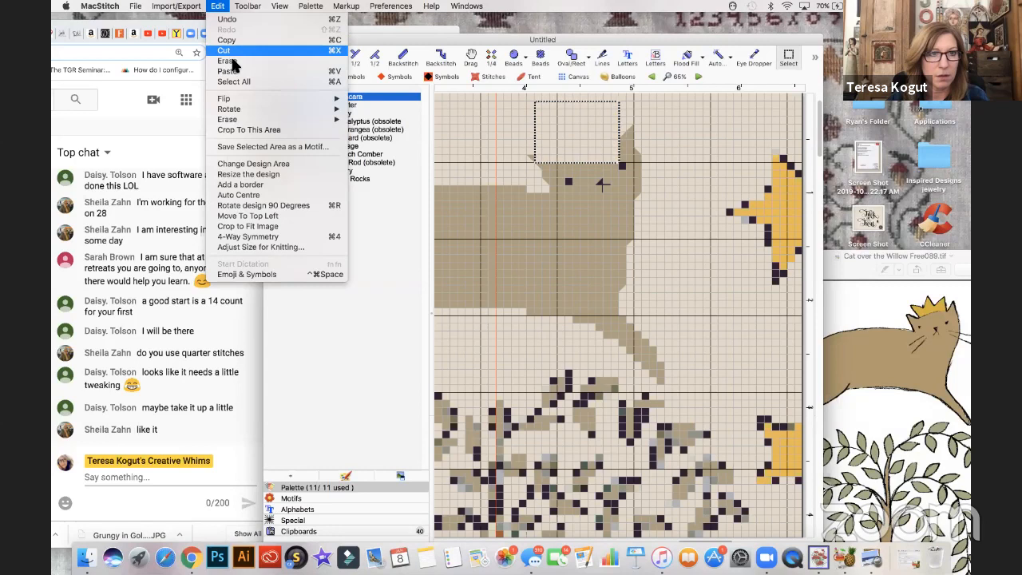
pyautogui.click(228, 71)
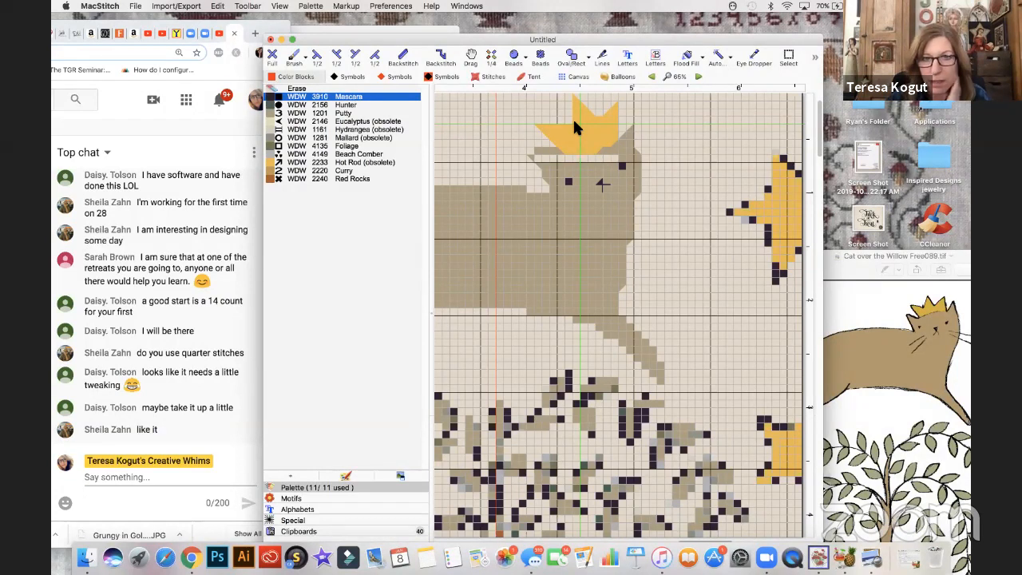
pyautogui.click(573, 118)
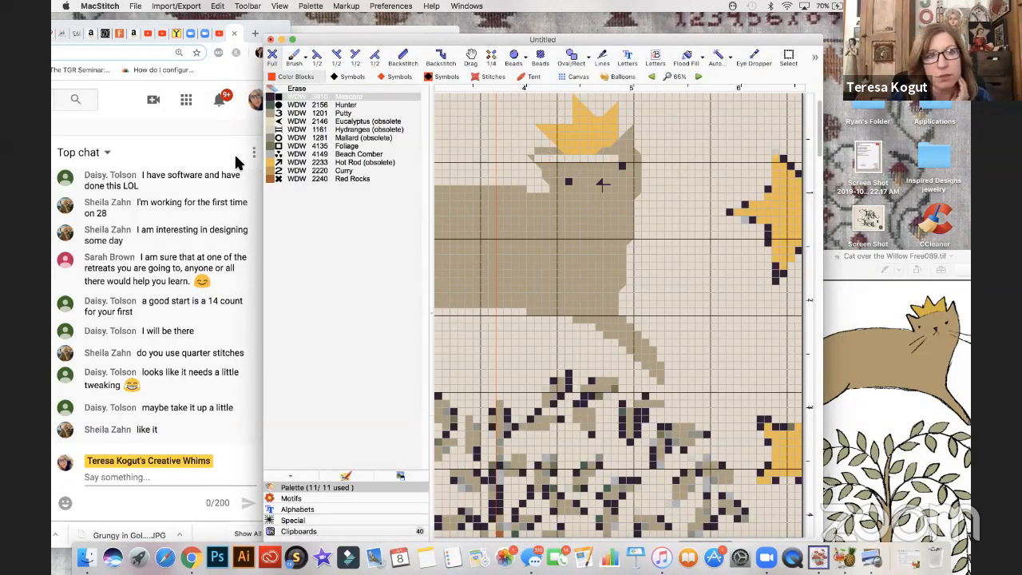
# - Fill the empty row beneath the raised crown with Putty full stitches, and erase the stray stitches above the cat's left ear
pyautogui.click(276, 113)
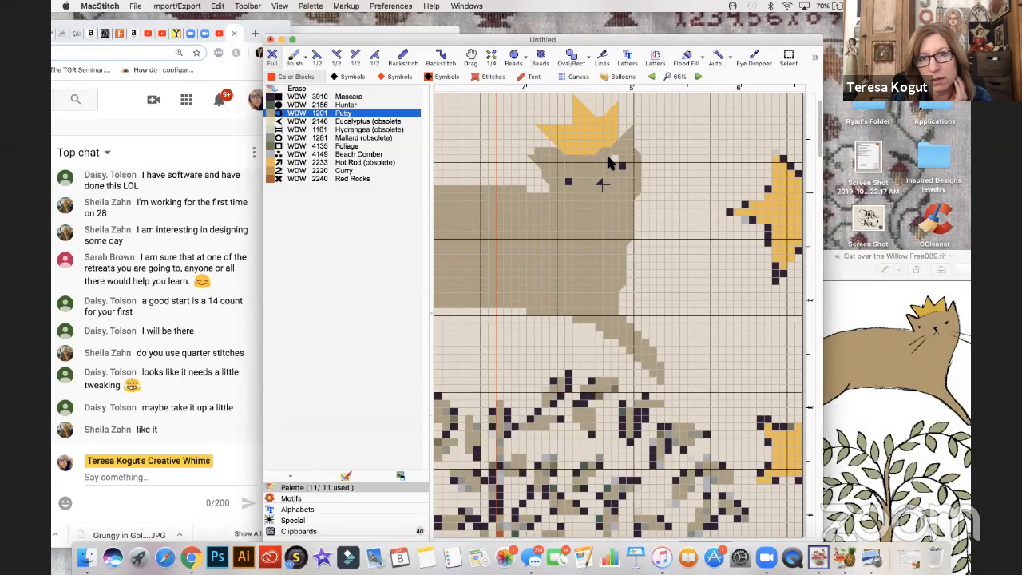
pyautogui.click(295, 88)
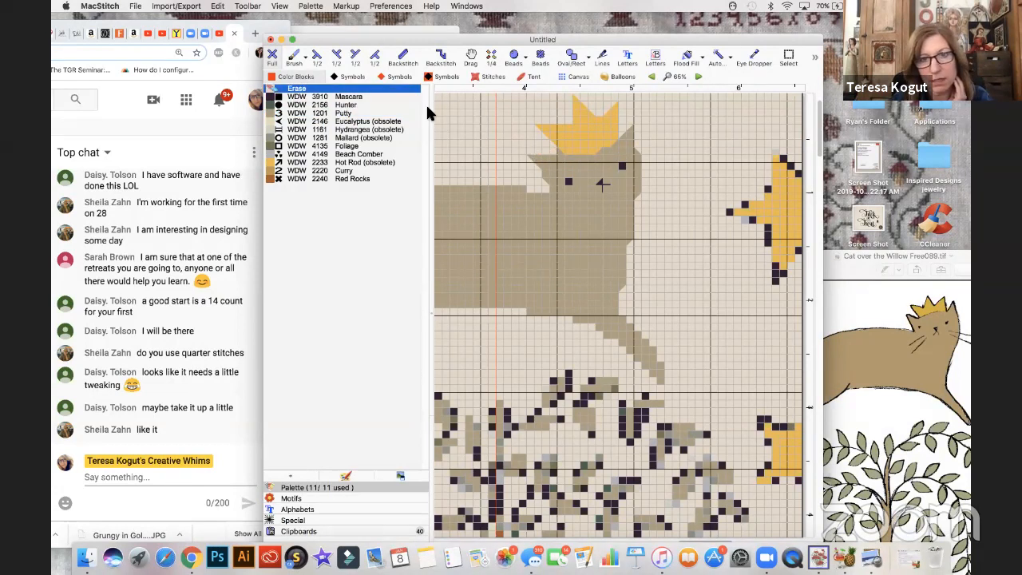
pyautogui.click(317, 57)
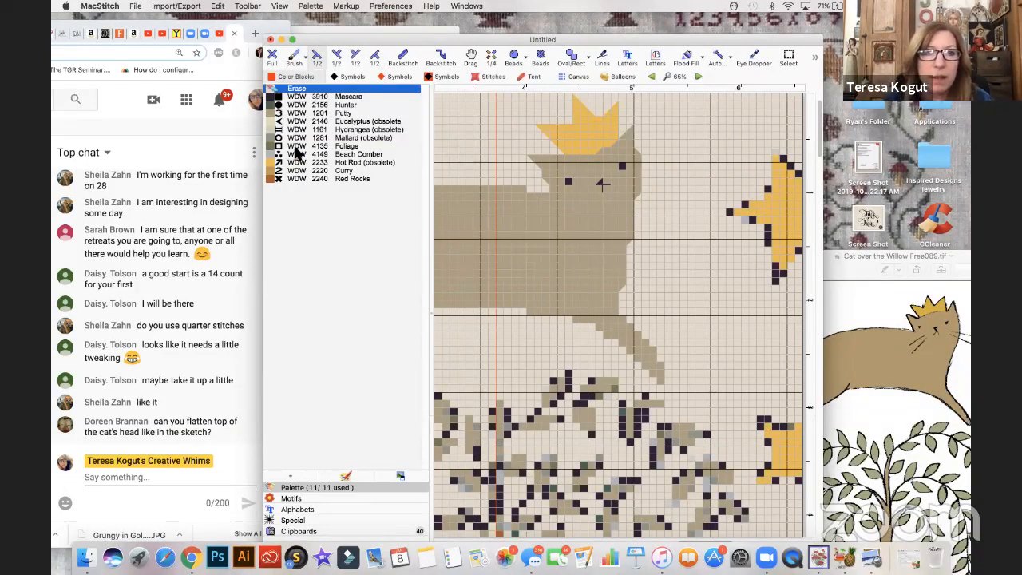
pyautogui.click(274, 114)
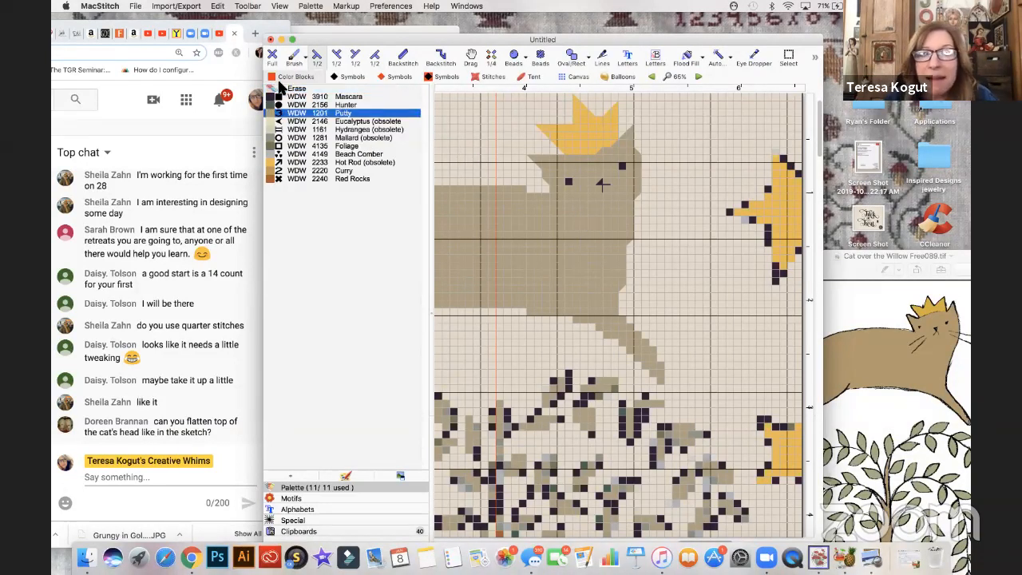
pyautogui.click(276, 55)
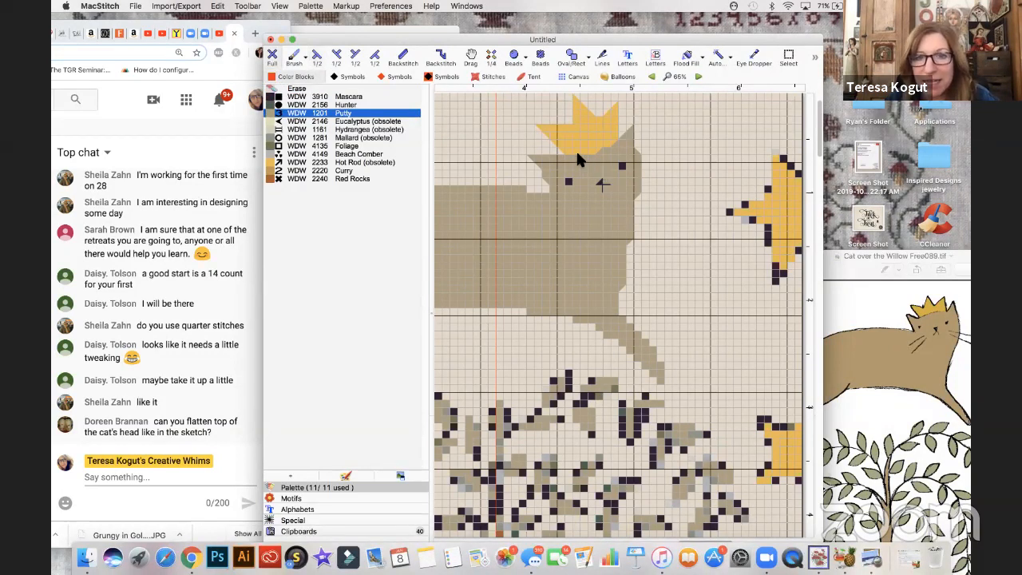
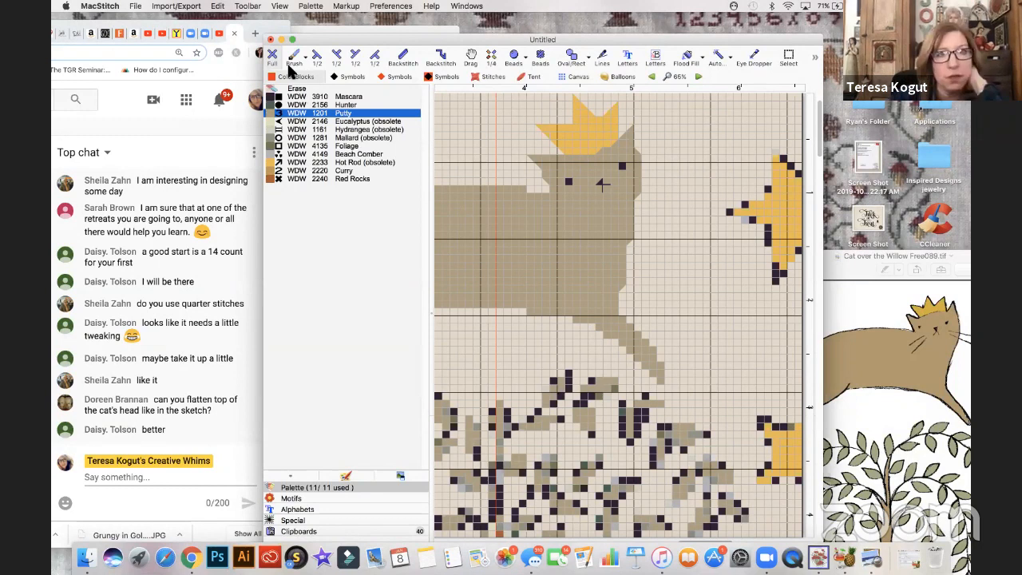
# - Even out the crown's lower edge on the cat's head with Putty full and half stitches, and switch to erasing full stitches
pyautogui.click(375, 56)
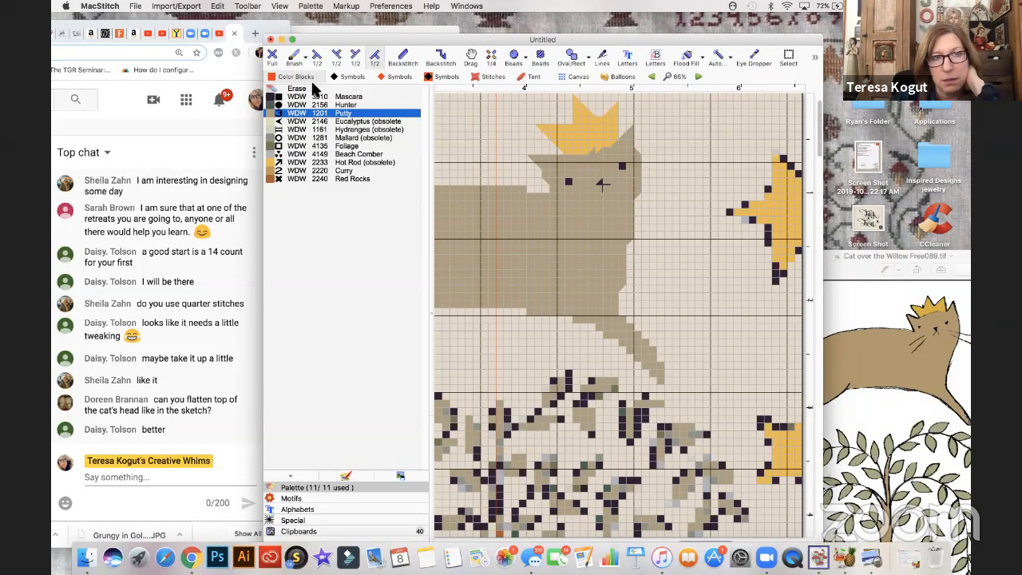
pyautogui.click(273, 56)
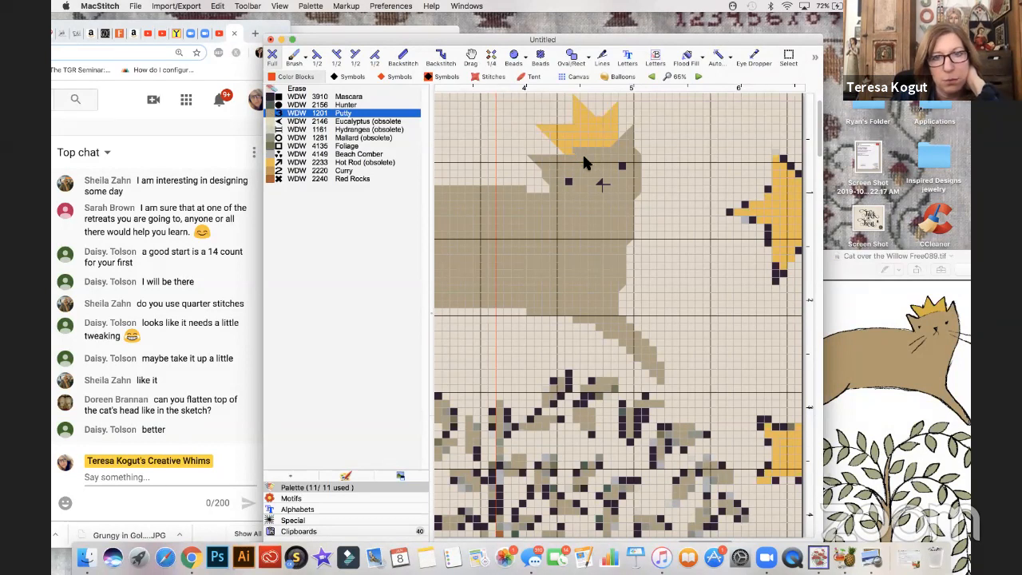
pyautogui.click(375, 56)
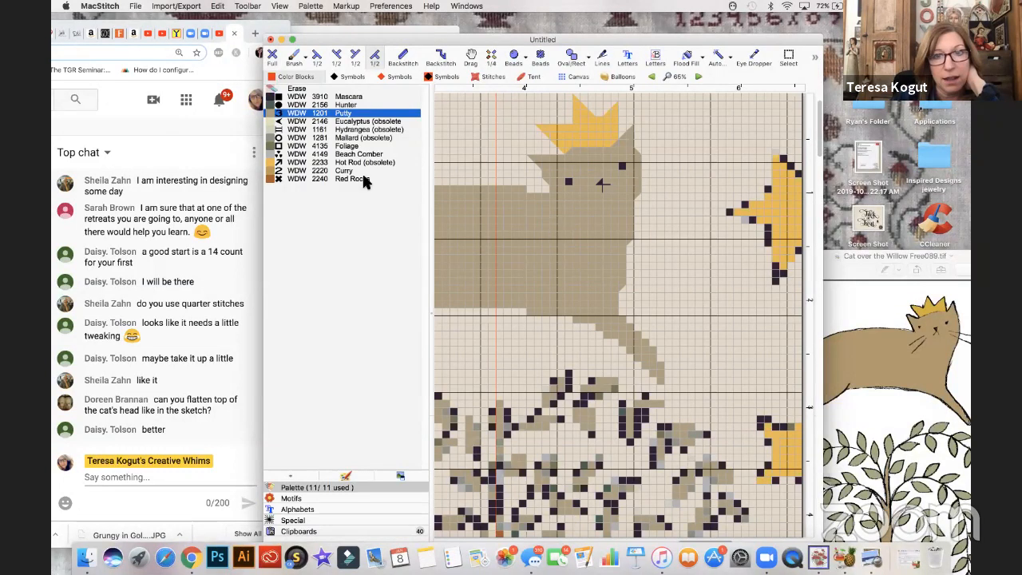
pyautogui.click(297, 88)
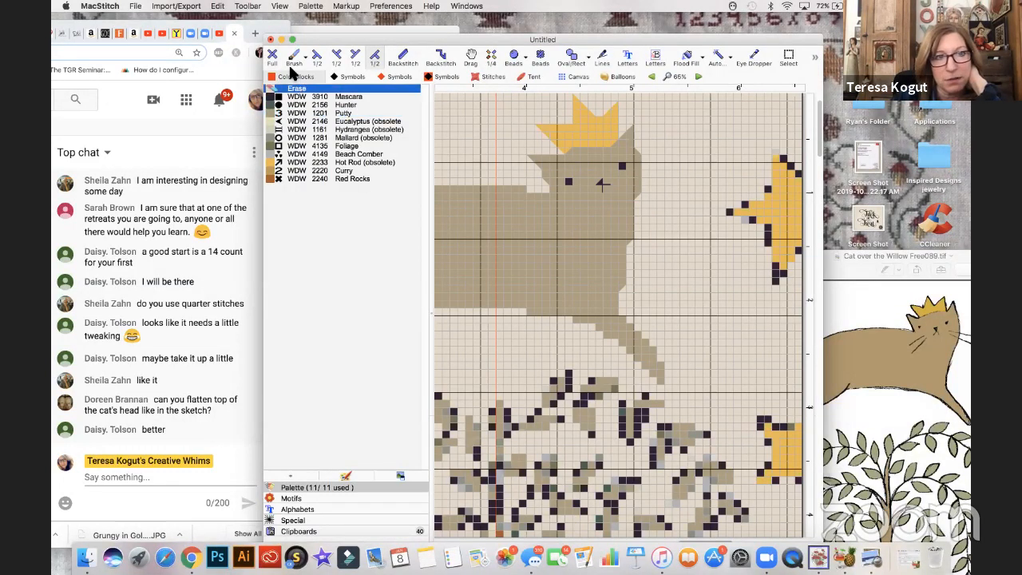
pyautogui.click(272, 56)
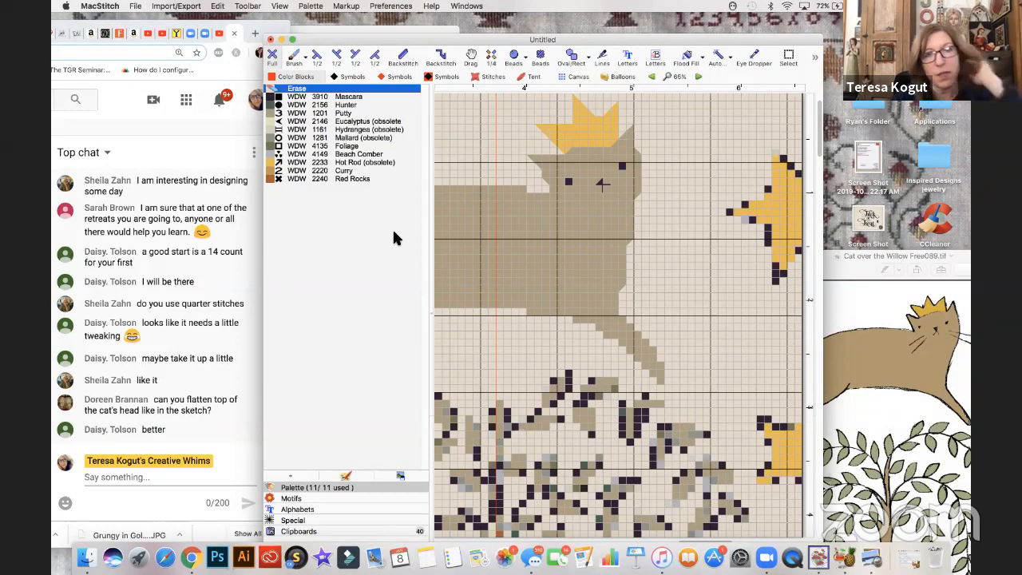
# - Zoom out to review the cat, willow, stars and houses together in the chart
pyautogui.press('super+minus')
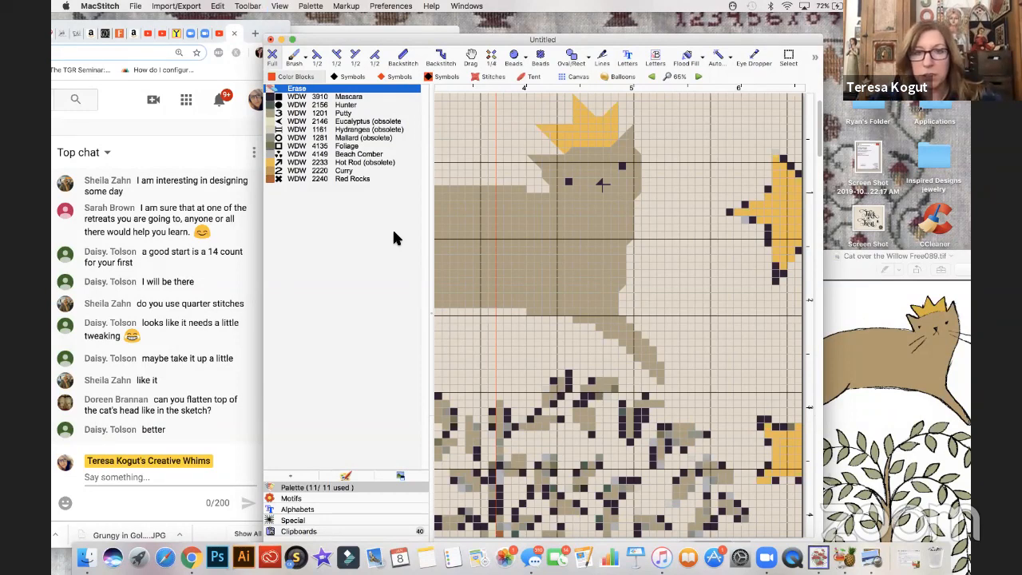
pyautogui.press('super+minus')
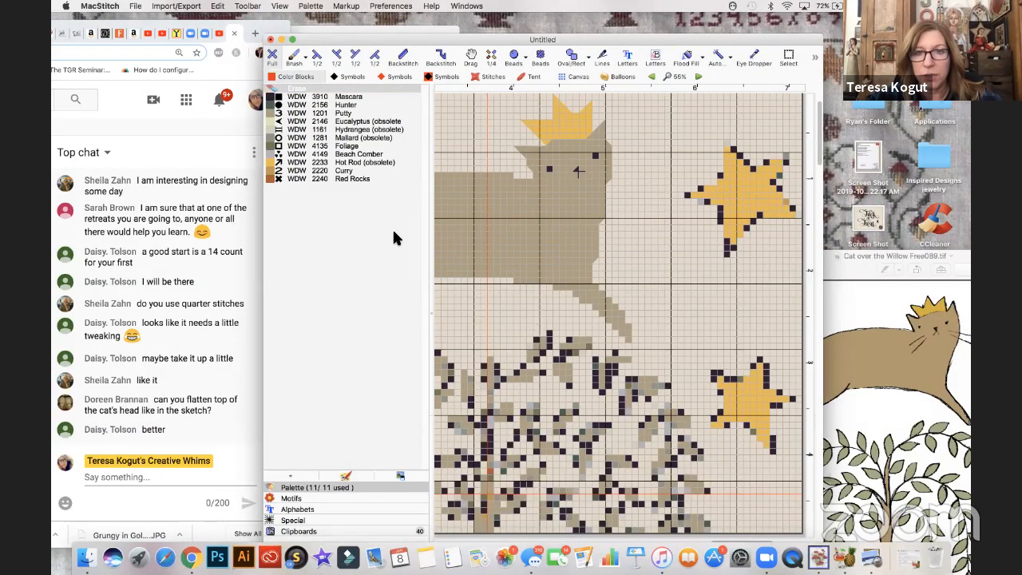
pyautogui.press('super+minus')
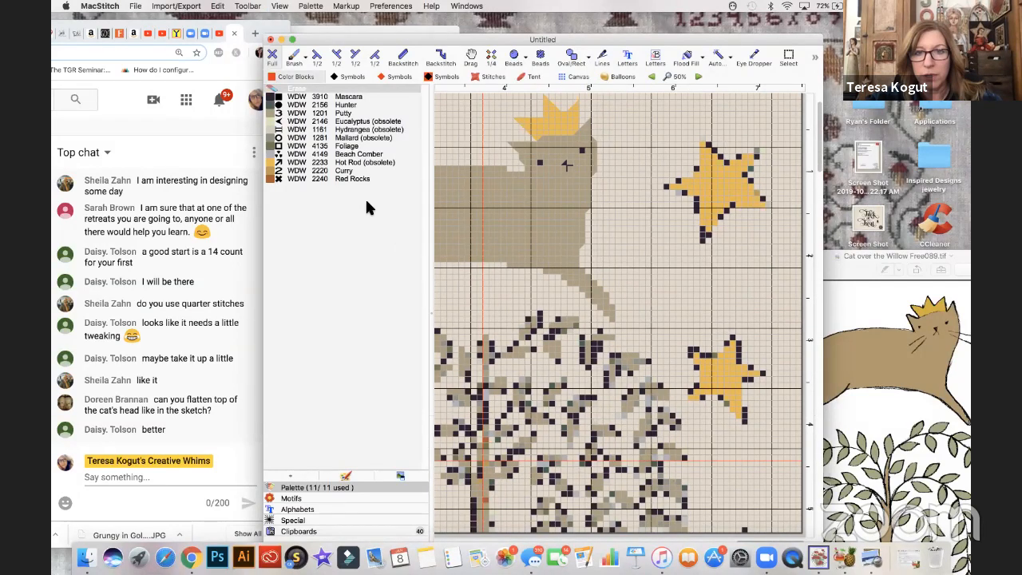
pyautogui.press('super+minus')
pyautogui.press('super+minus')
pyautogui.press('super+minus')
pyautogui.press('super+minus')
pyautogui.press('super+minus')
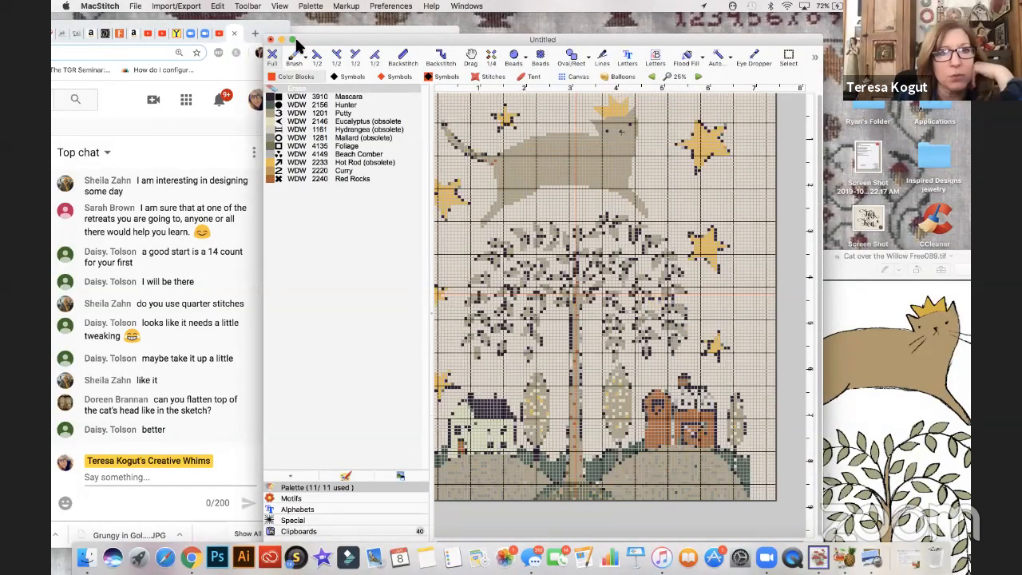
pyautogui.click(285, 6)
pyautogui.moveTo(283, 7)
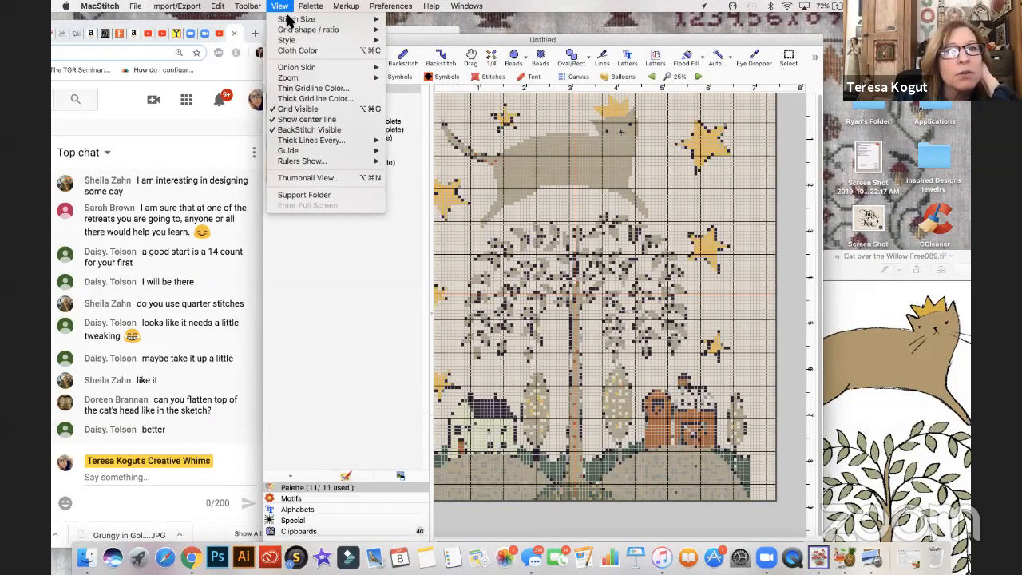
pyautogui.moveTo(291, 30)
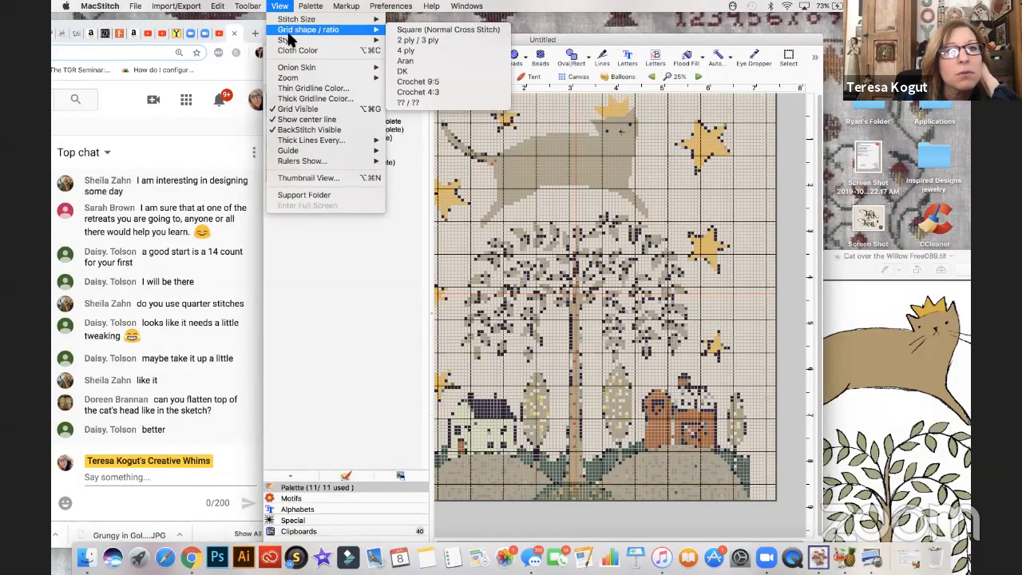
pyautogui.moveTo(289, 80)
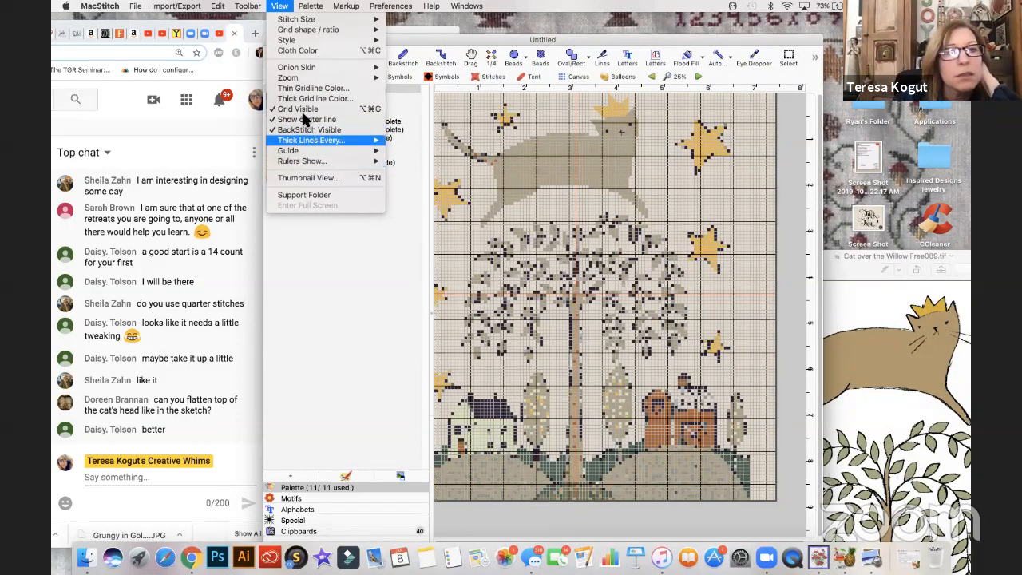
pyautogui.click(360, 271)
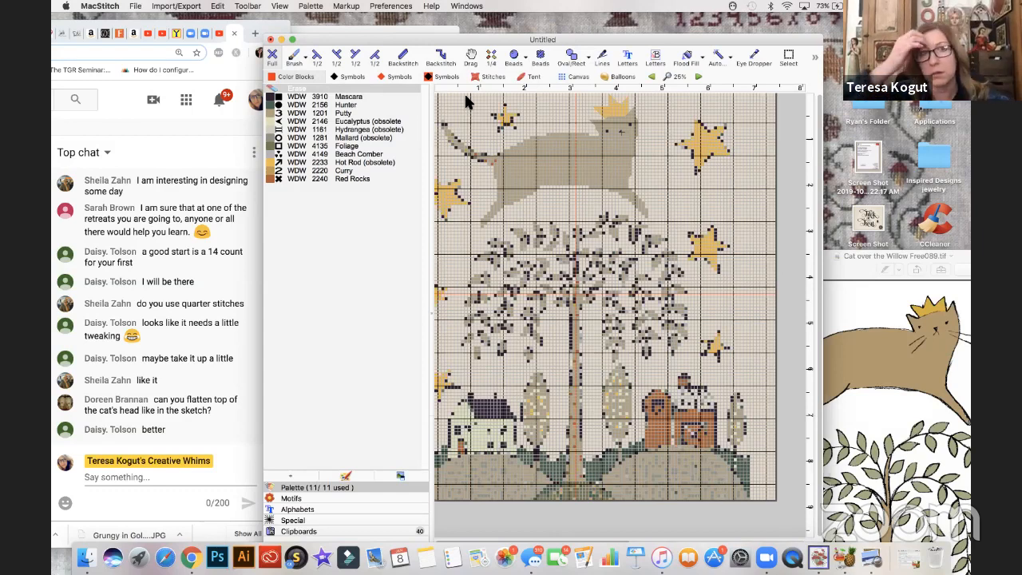
# - Recolour the stray dark and rust stitches in the cat's tail with Putty, and erase excess stitches where the tail meets the rump
pyautogui.press('super+plus')
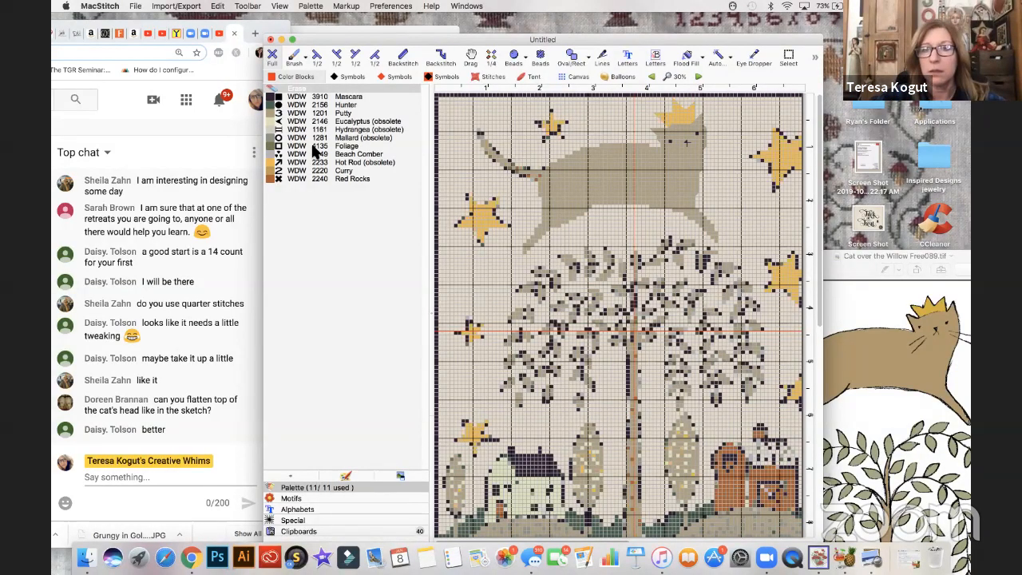
pyautogui.press('super+plus')
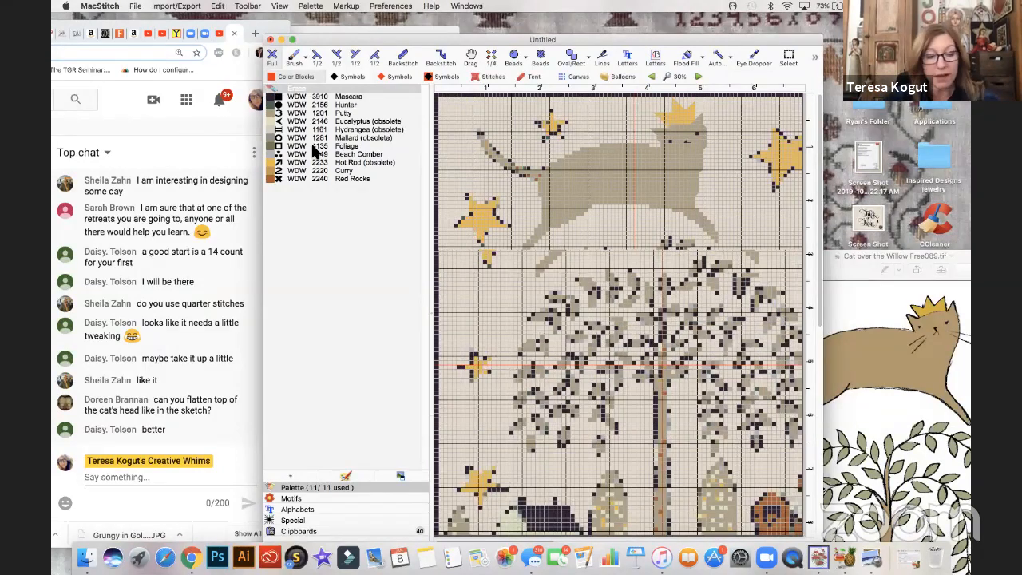
pyautogui.press('super+plus')
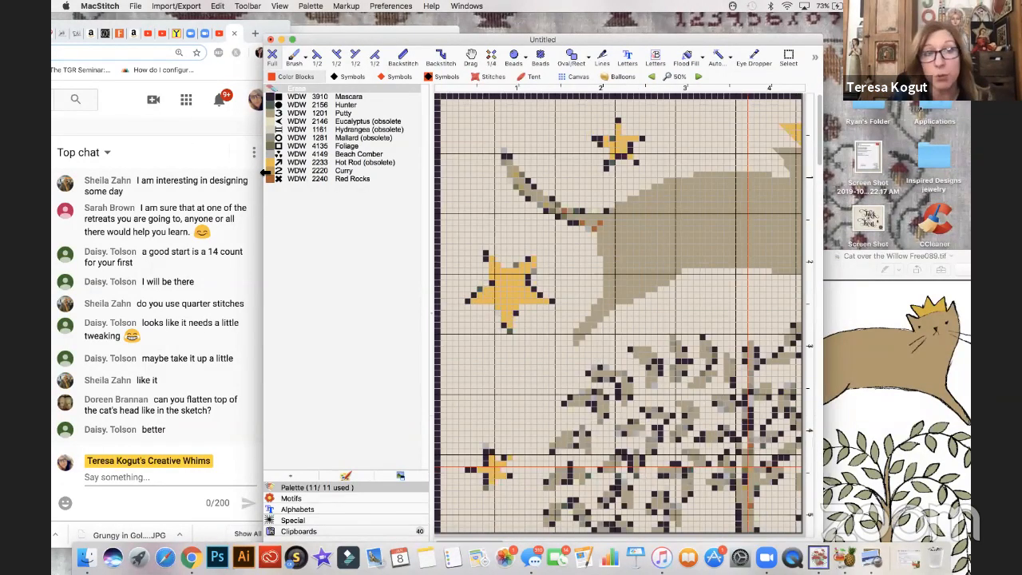
pyautogui.click(273, 114)
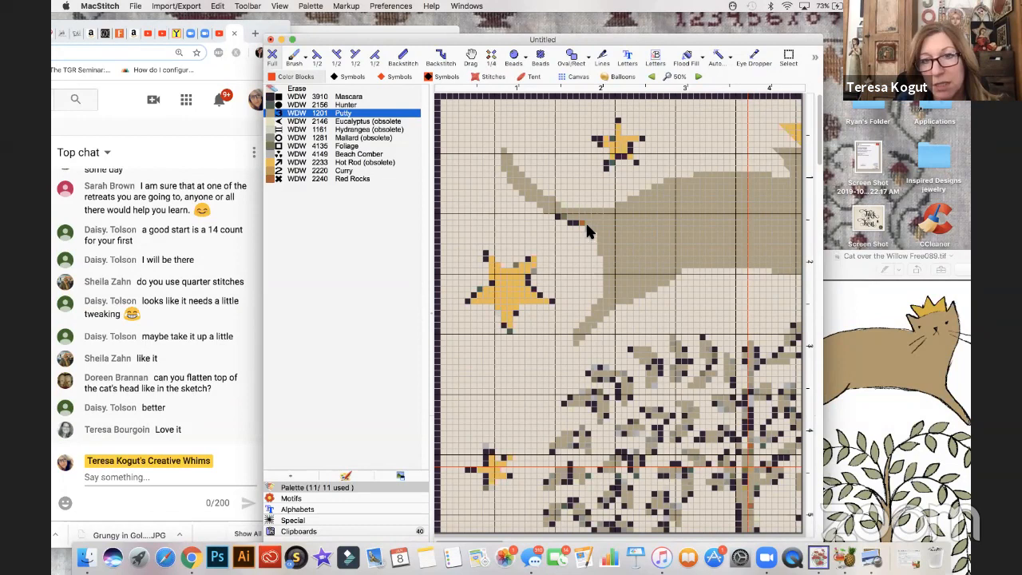
pyautogui.moveTo(586, 225); pyautogui.dragTo(560, 213)
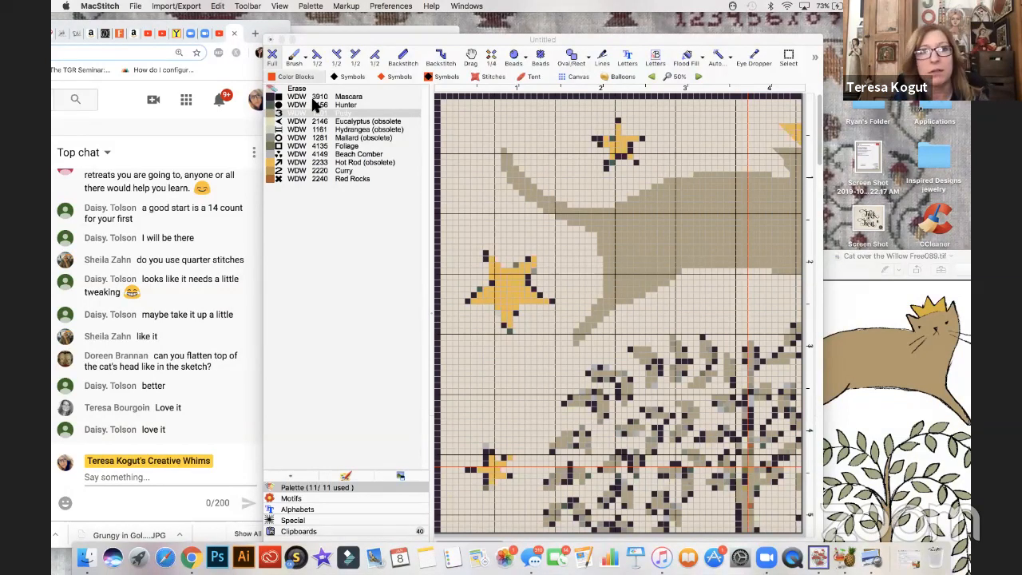
pyautogui.click(607, 216)
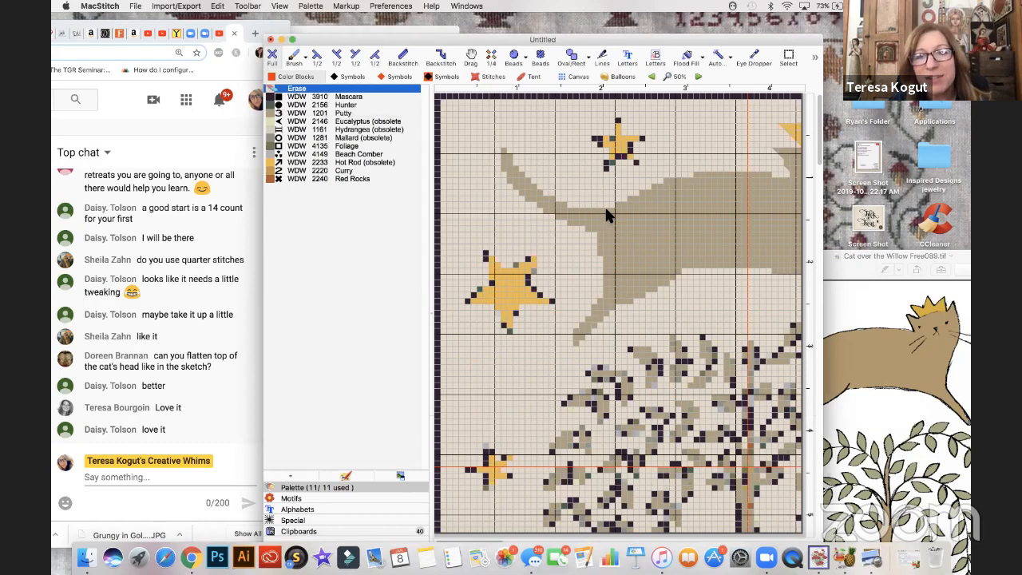
pyautogui.click(601, 209)
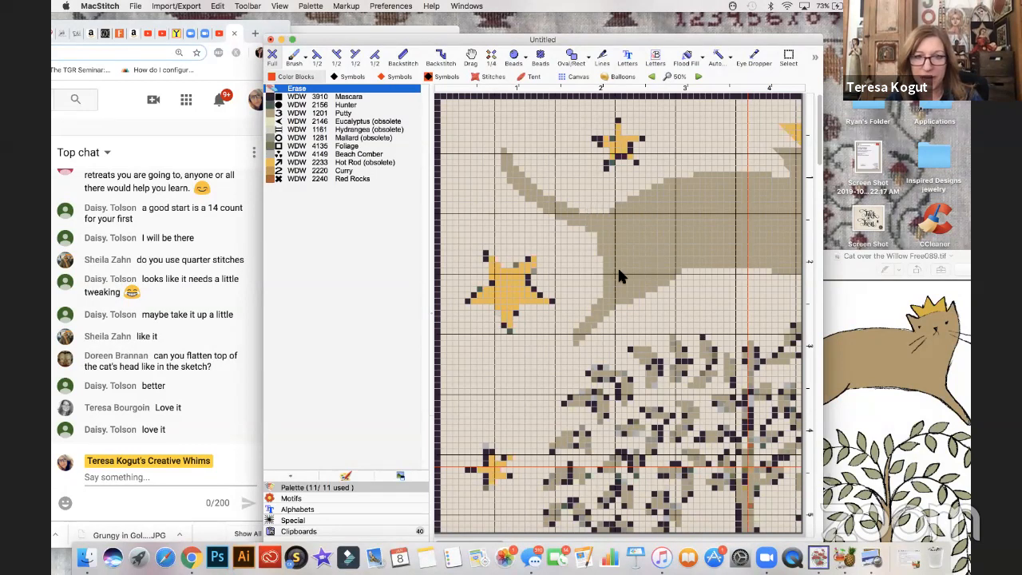
pyautogui.click(277, 115)
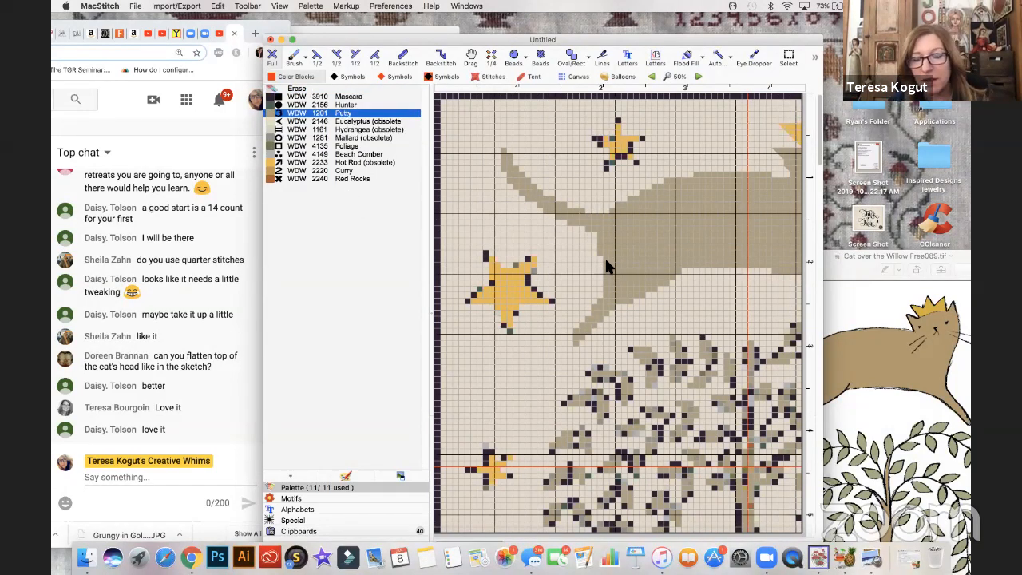
# - Replace the dark outline stitches of the small star above the cat's back with Hot Rod full stitches
pyautogui.hscroll(5, 604, 266)
pyautogui.hscroll(5, 606, 266)
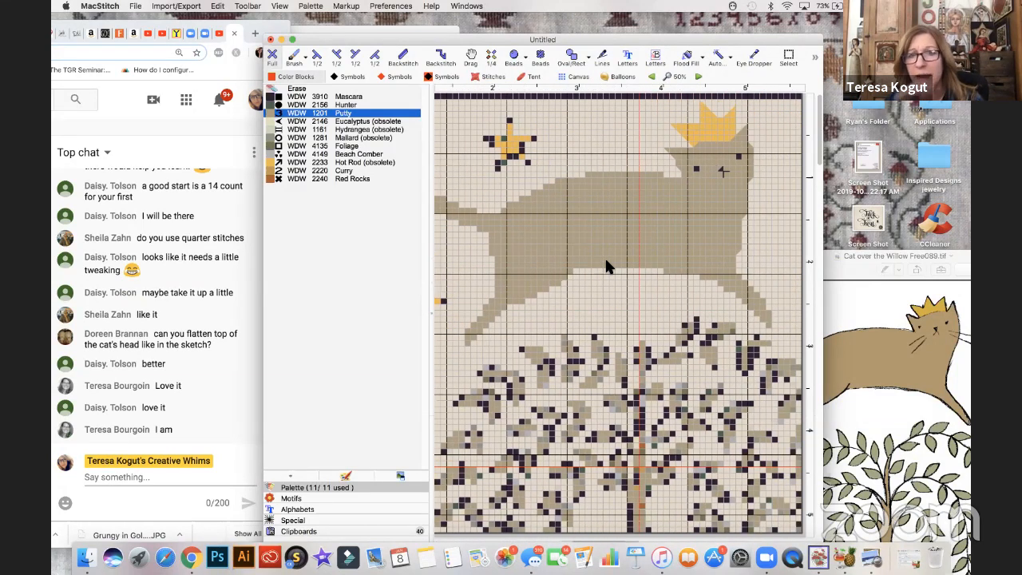
pyautogui.hscroll(1, 607, 266)
pyautogui.scroll(-1, 606, 266)
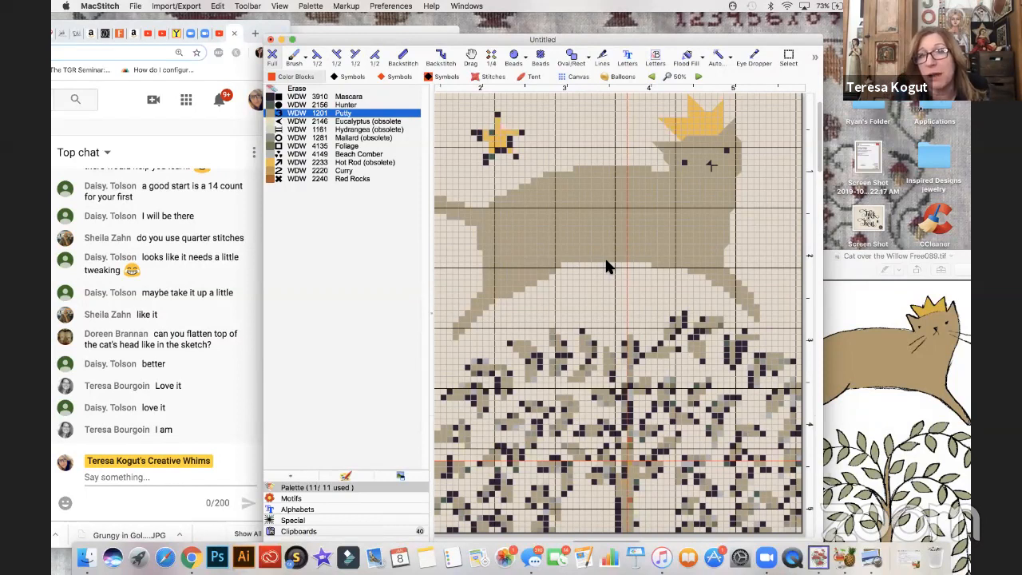
pyautogui.click(271, 164)
pyautogui.click(474, 133)
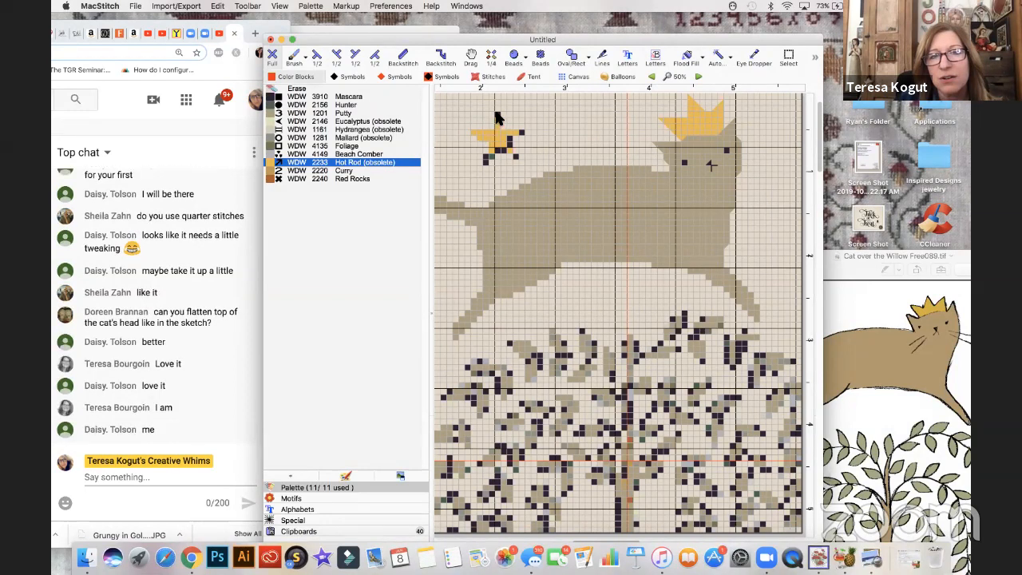
pyautogui.moveTo(509, 139); pyautogui.dragTo(514, 155)
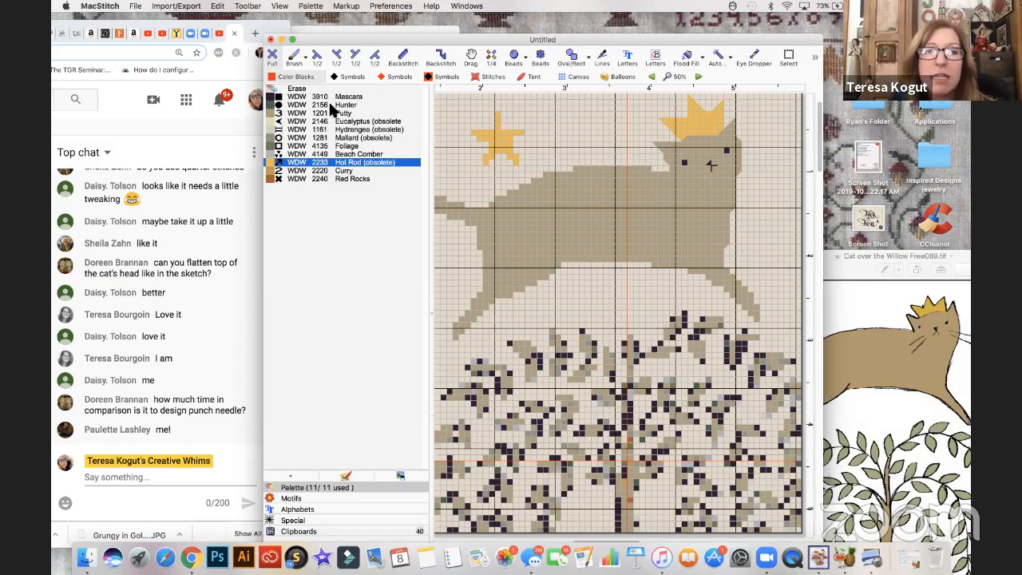
# - Taper the small star's points with Hot Rod half stitches in different orientations
pyautogui.click(335, 56)
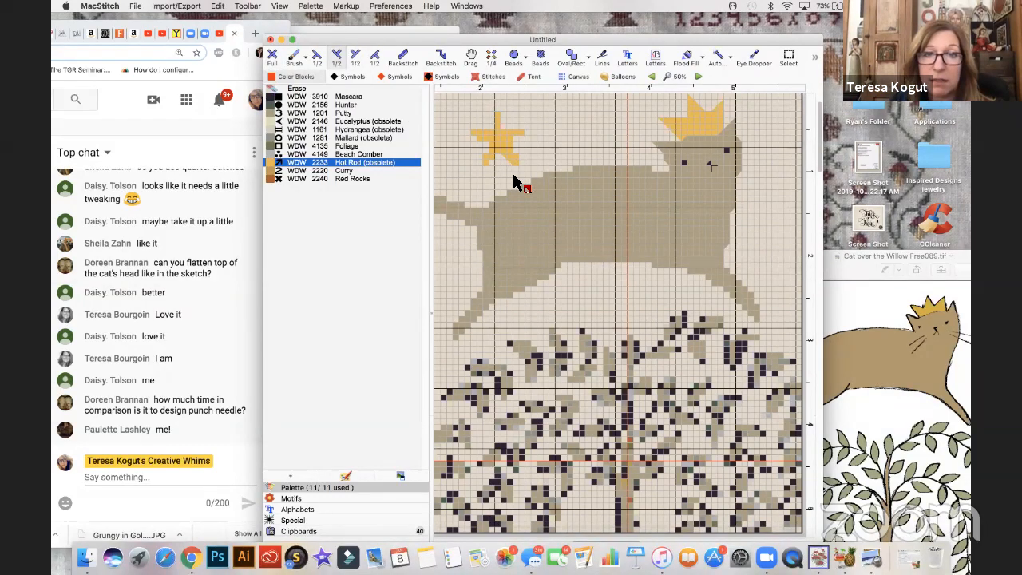
pyautogui.click(356, 57)
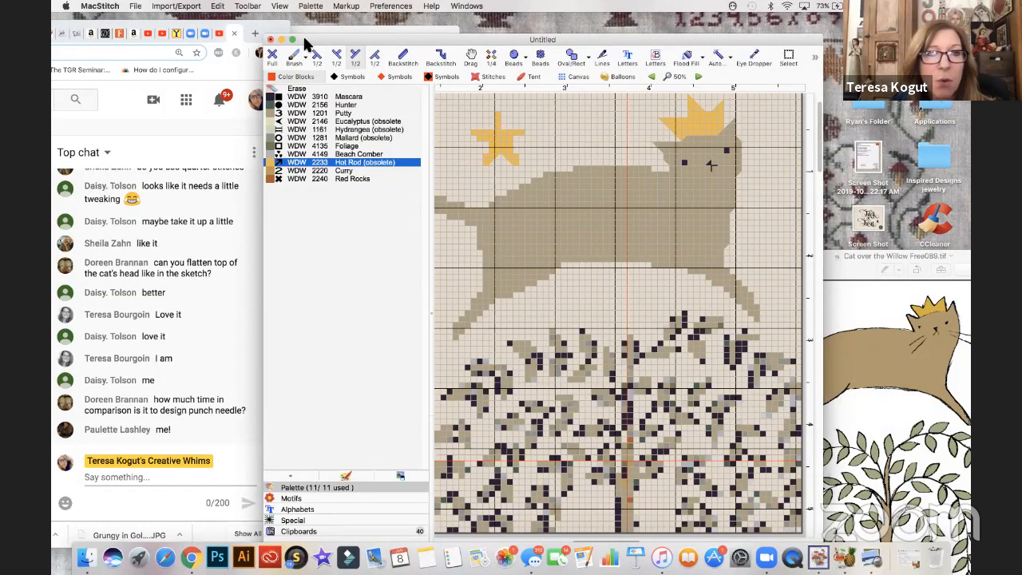
pyautogui.click(374, 56)
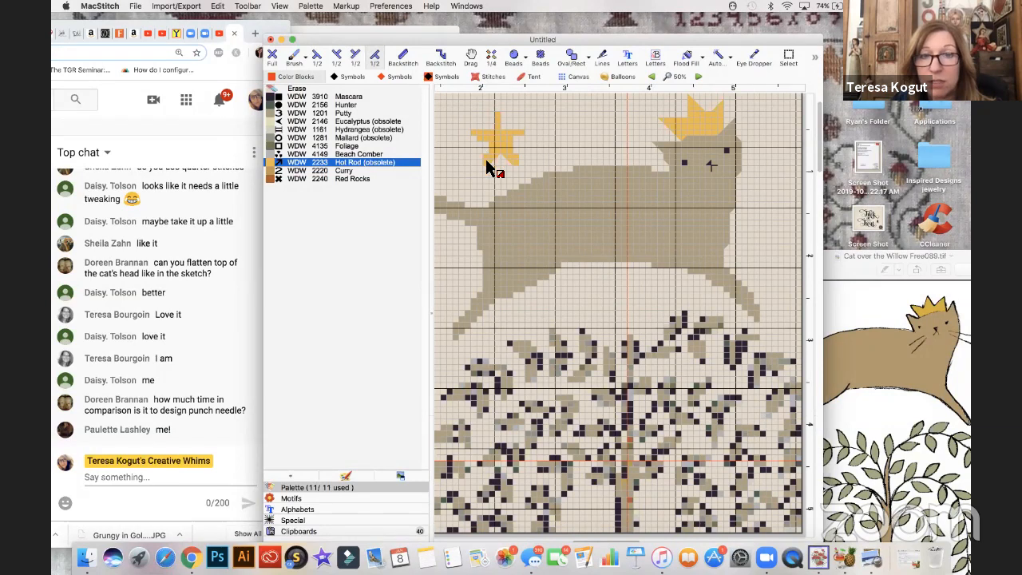
pyautogui.click(317, 56)
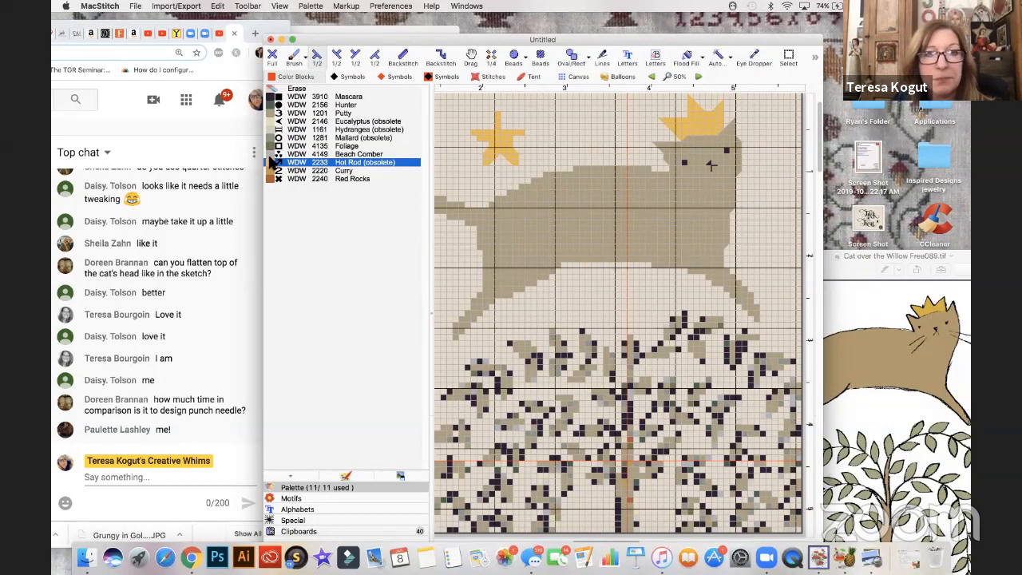
# - Refine the small star's left arm by erasing a half stitch and reworking it with Hot Rod half and full stitches
pyautogui.click(356, 57)
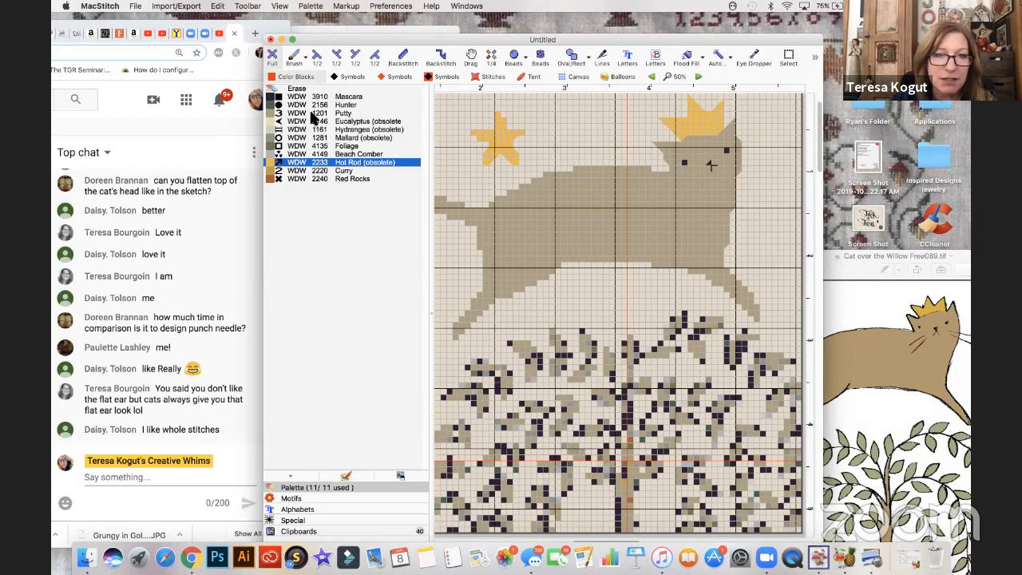
pyautogui.click(313, 64)
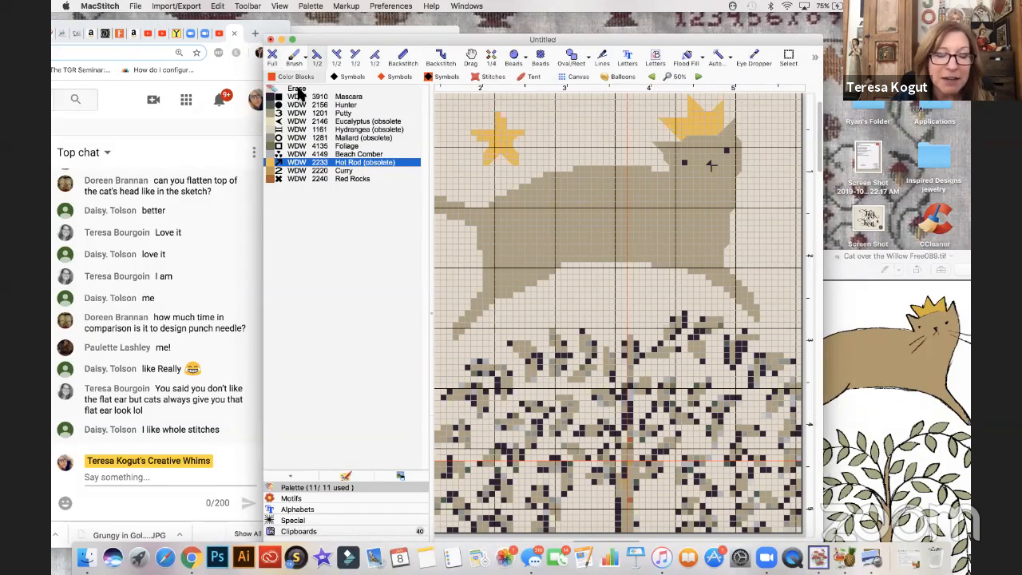
pyautogui.click(296, 89)
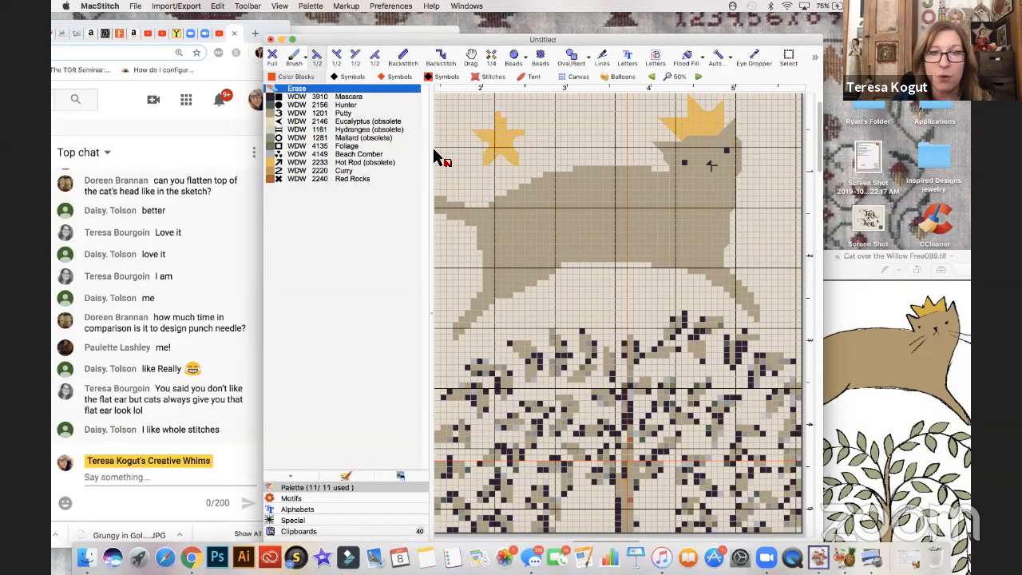
pyautogui.click(274, 162)
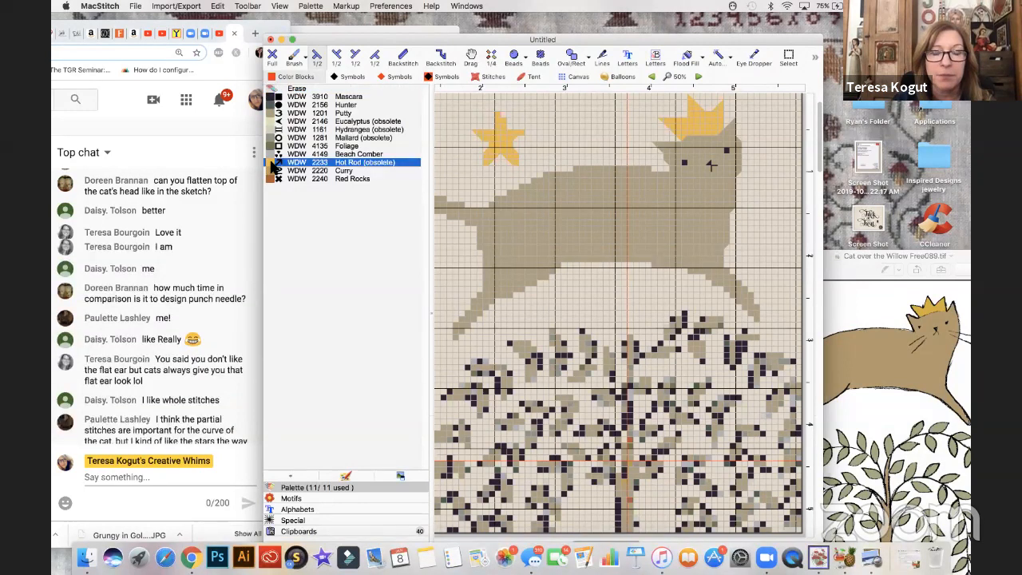
pyautogui.click(275, 56)
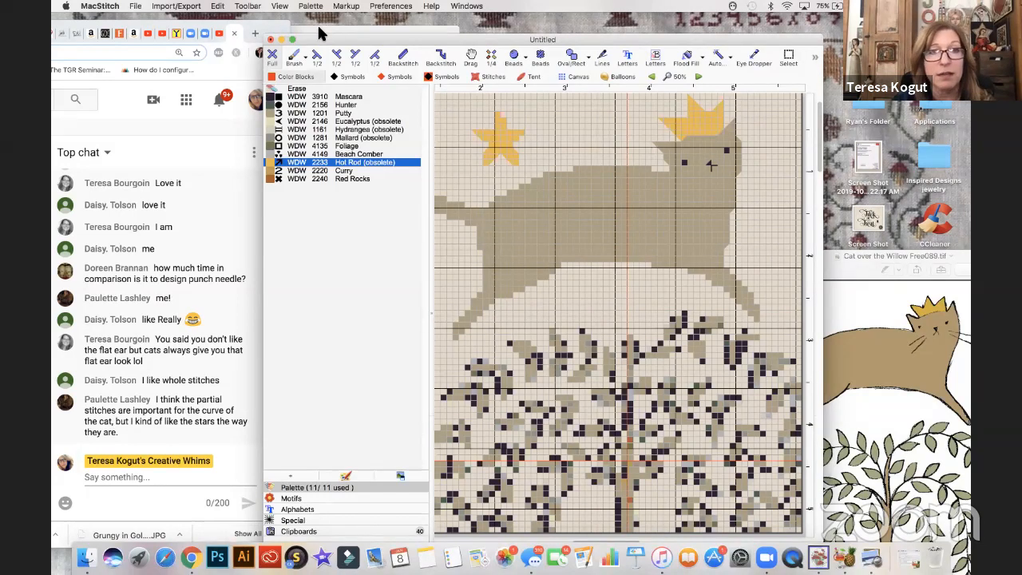
pyautogui.click(355, 56)
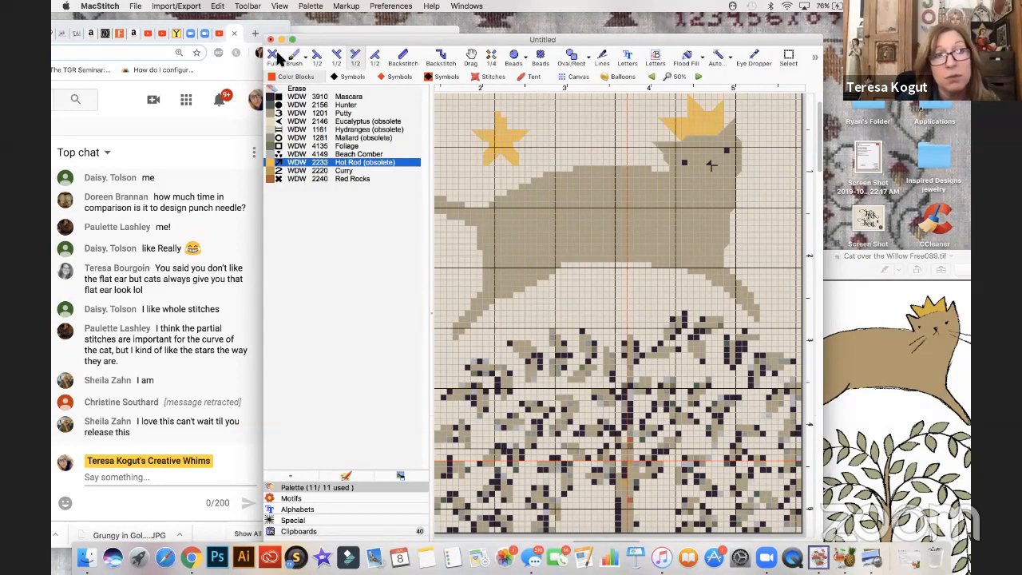
# - Erase the lower points and top tip of the small star above the cat's back, and rebuild them with Hot Rod full stitches
pyautogui.click(298, 89)
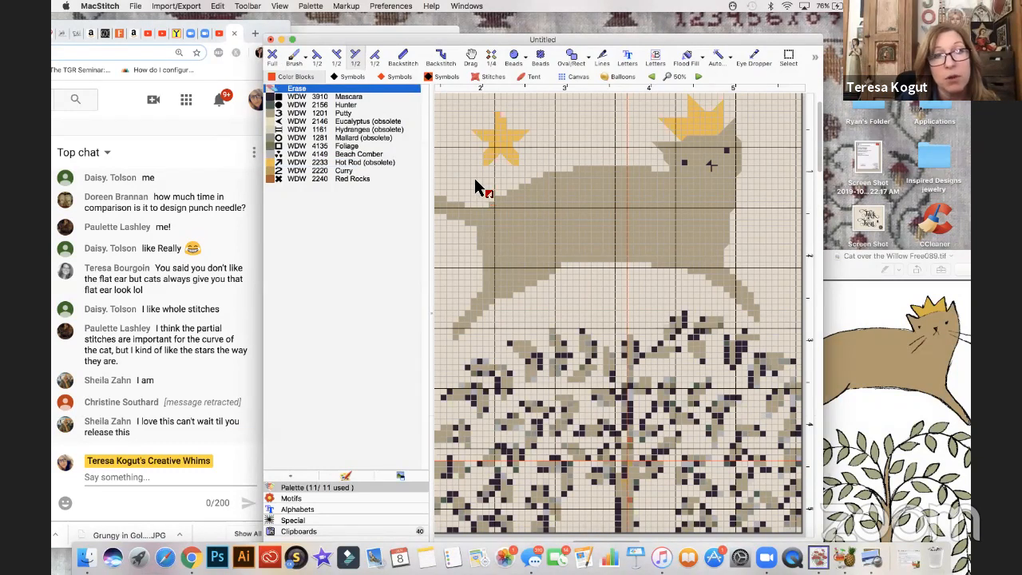
pyautogui.click(273, 67)
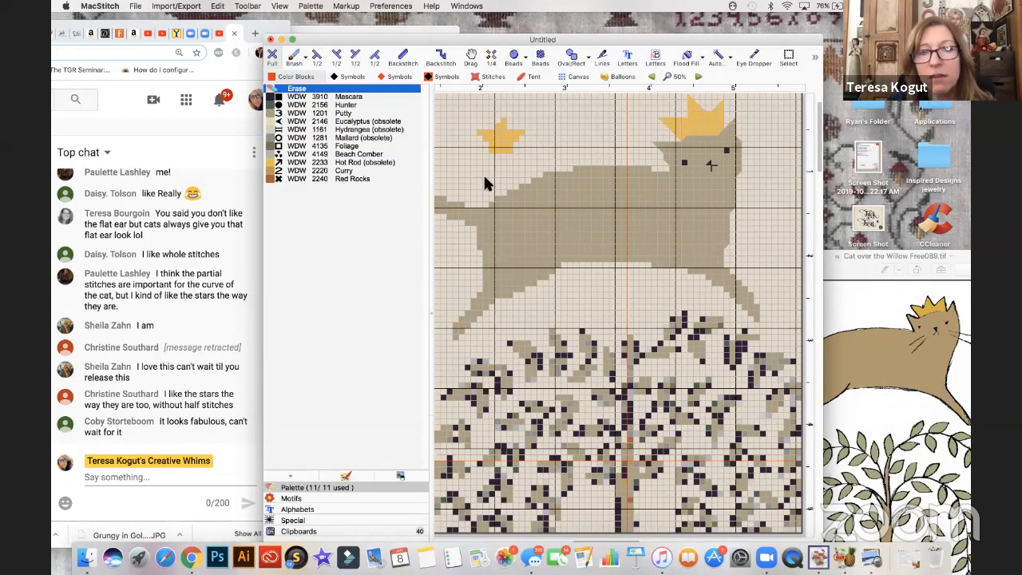
pyautogui.click(272, 164)
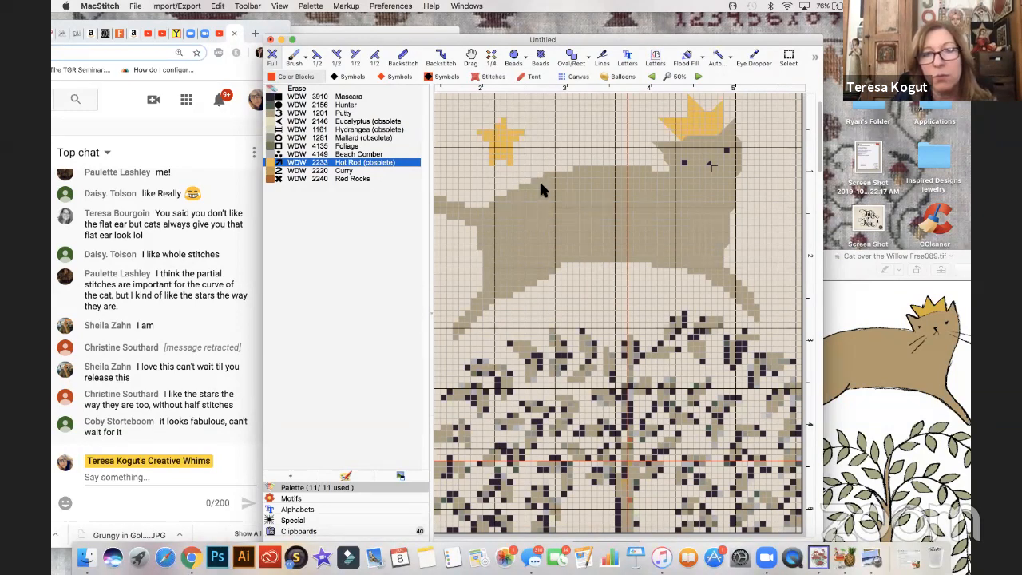
# - Refine the small star's lower points by erasing stray stitches, and lengthen its right arm with Hot Rod full stitches
pyautogui.click(299, 89)
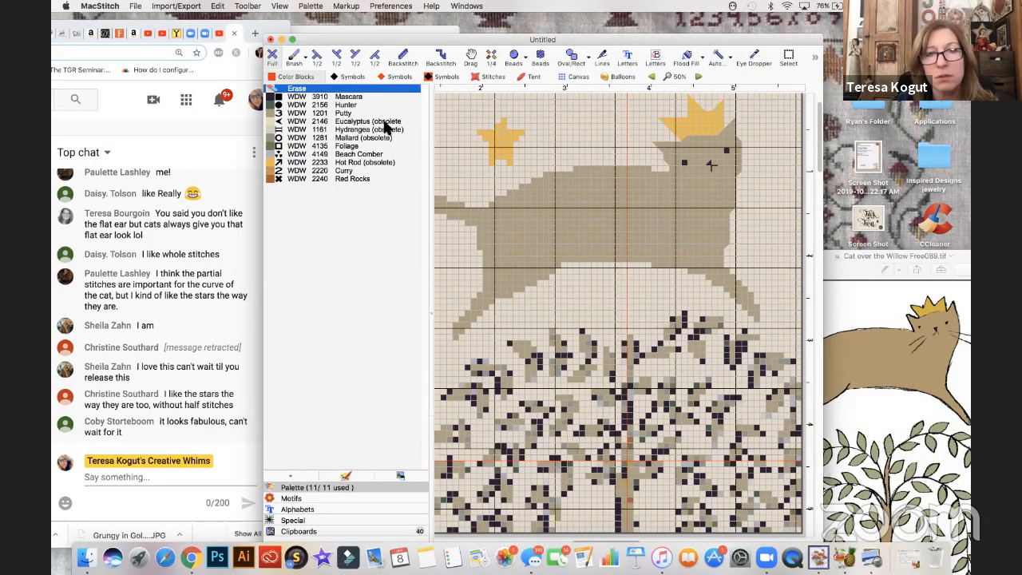
pyautogui.click(273, 163)
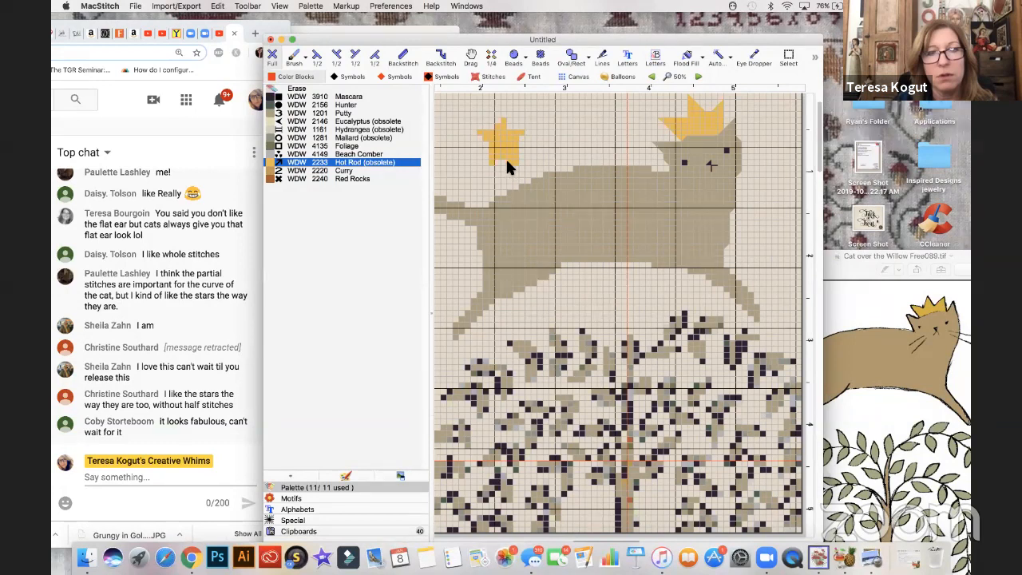
pyautogui.click(297, 89)
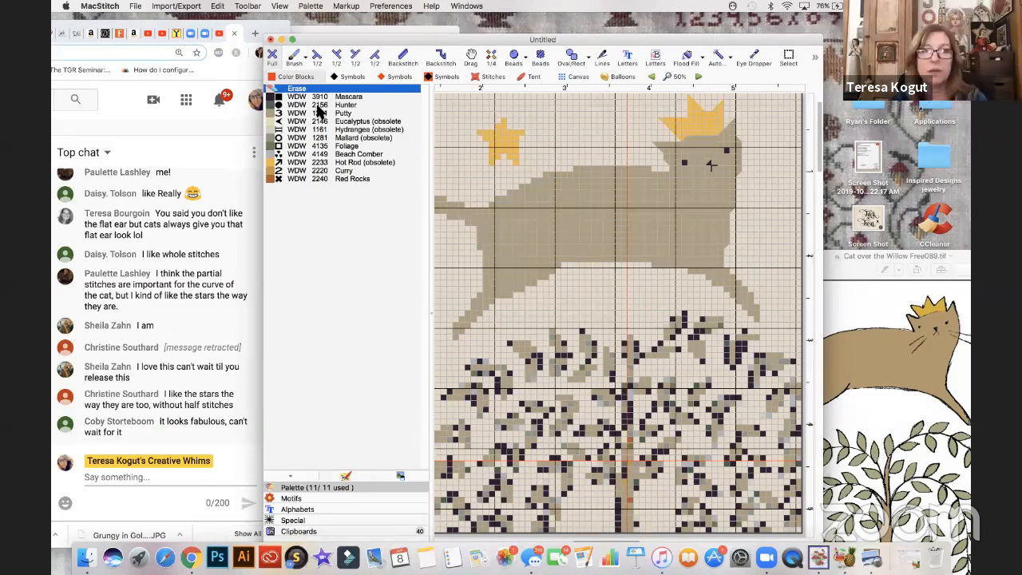
pyautogui.click(272, 163)
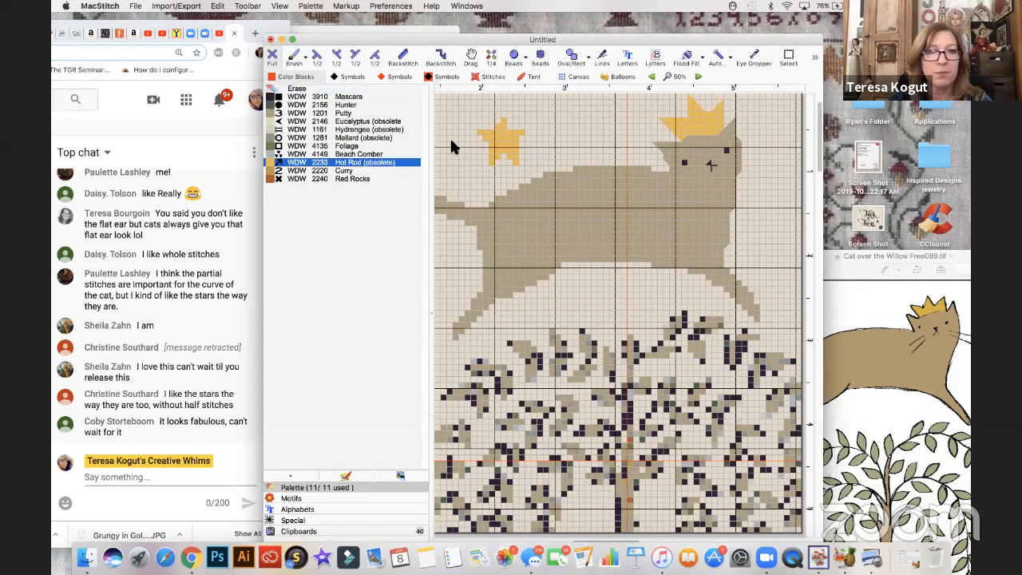
pyautogui.click(527, 133)
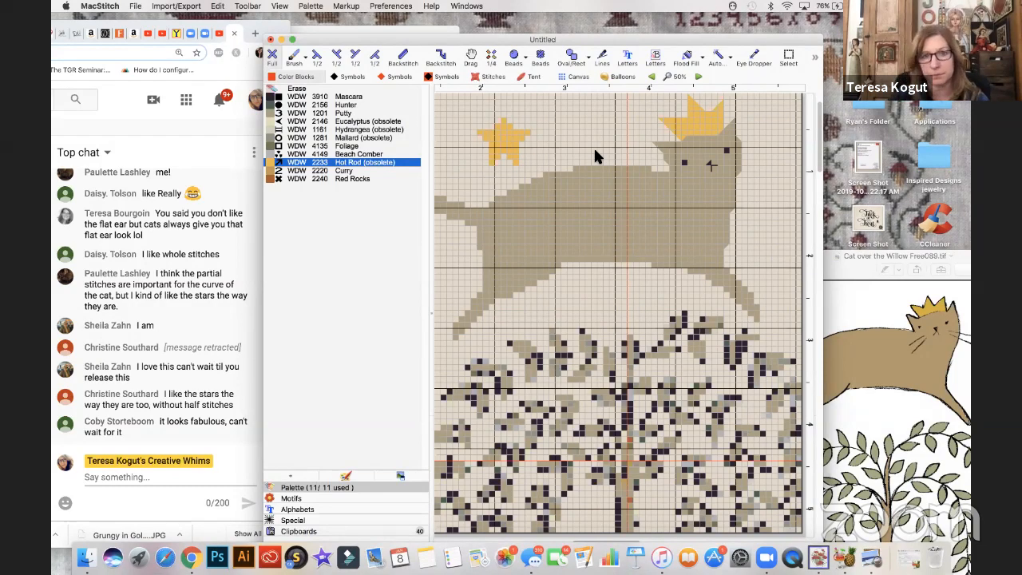
# - Replace the dark outline stitches of the large star below the cat's tail with Hot Rod full stitches
pyautogui.hscroll(-2, 595, 154)
pyautogui.hscroll(-3, 596, 155)
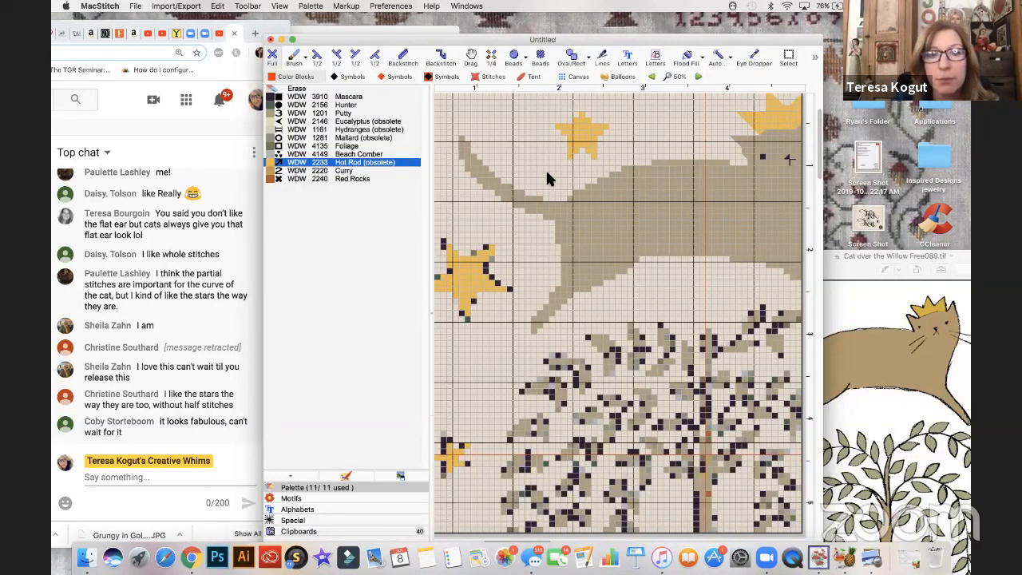
pyautogui.hscroll(-3, 547, 179)
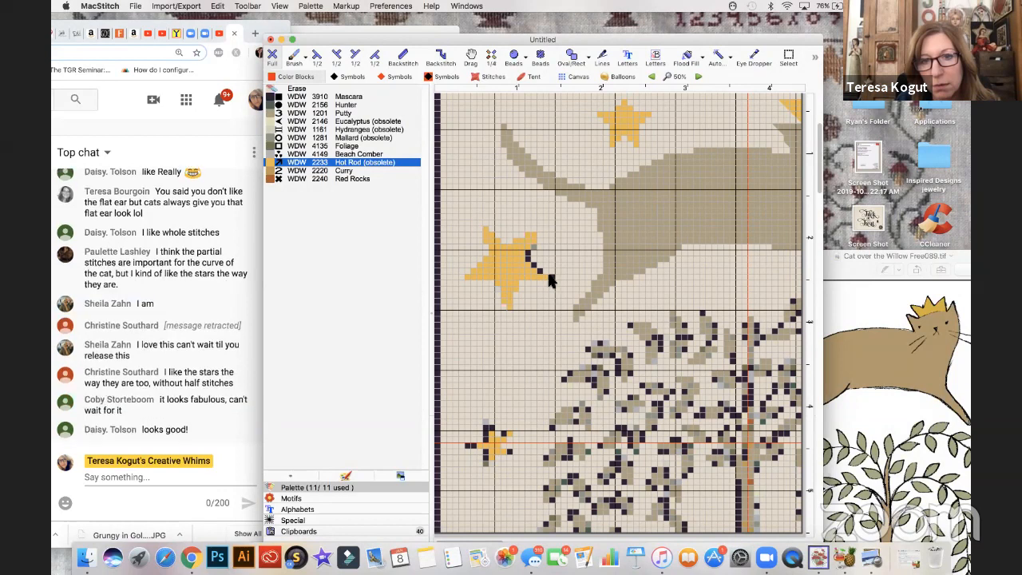
pyautogui.moveTo(549, 282); pyautogui.dragTo(528, 264)
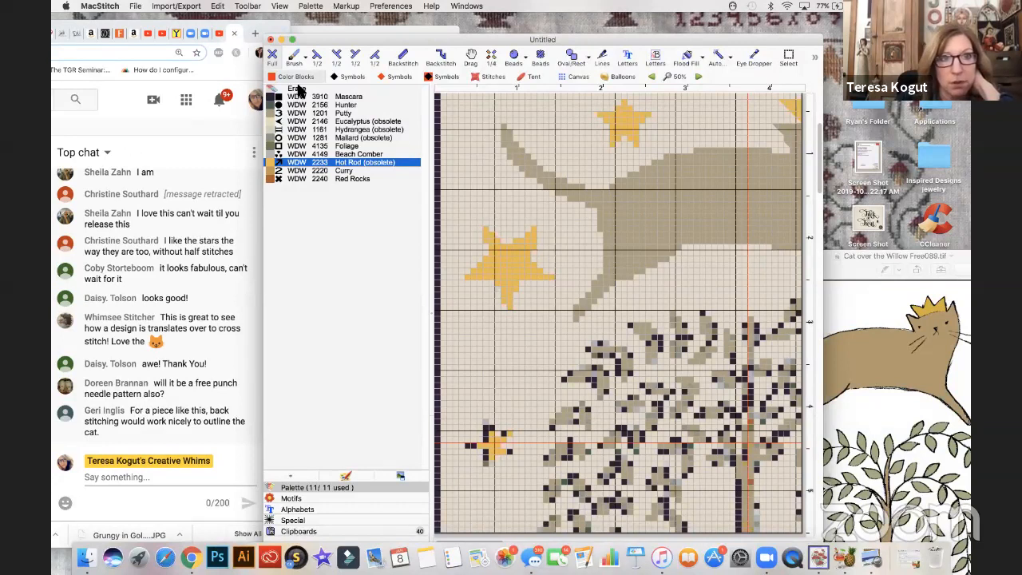
# - Reshape the large star's right-hand points by erasing the outermost stitches and adjusting the tips with Hot Rod
pyautogui.click(297, 88)
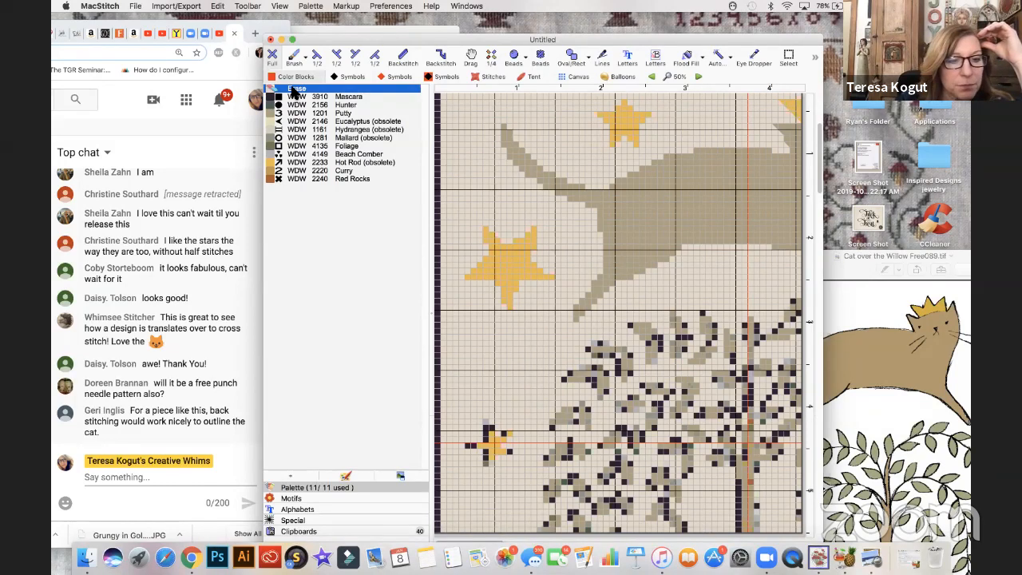
pyautogui.click(552, 279)
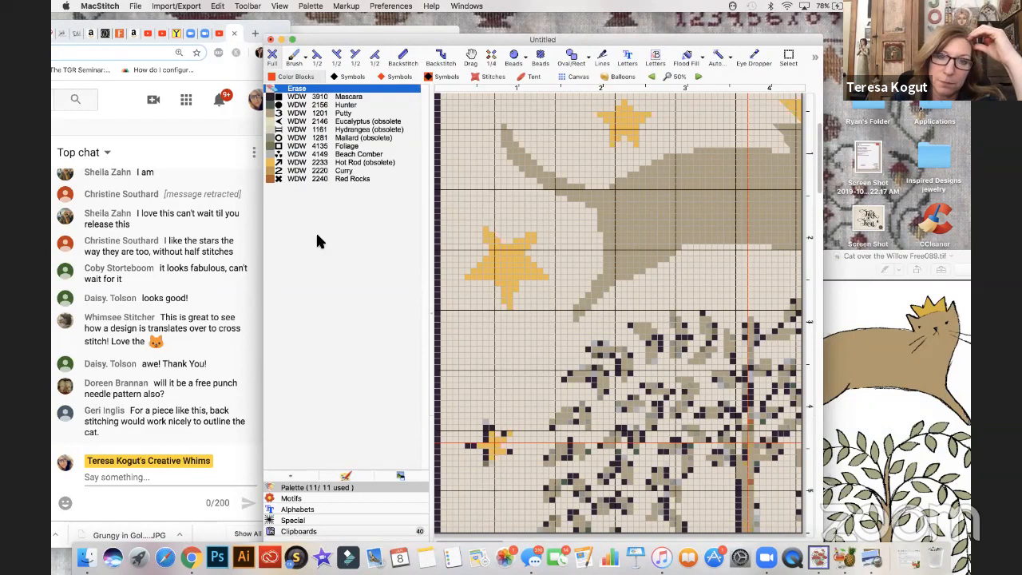
pyautogui.click(273, 163)
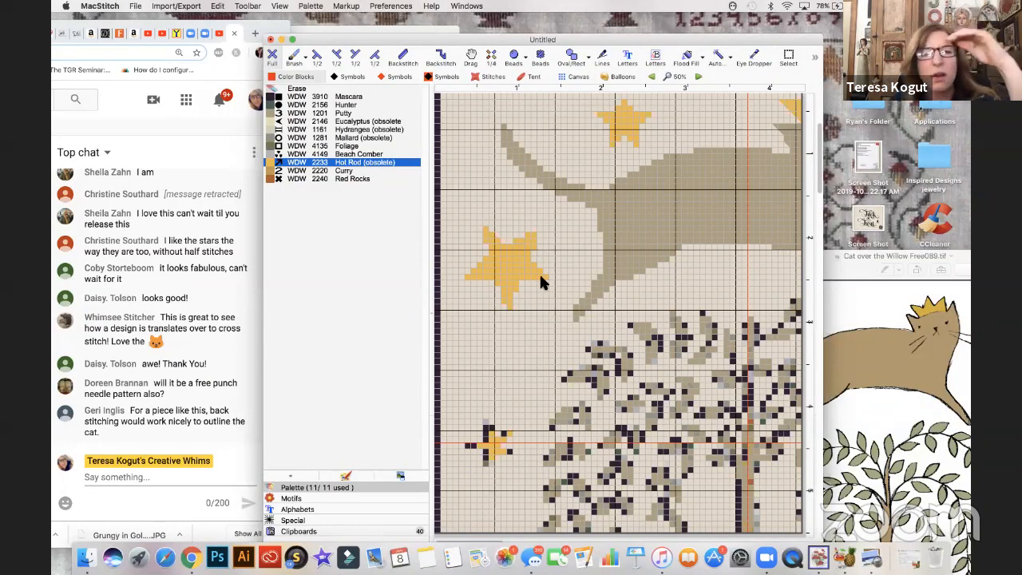
pyautogui.click(539, 231)
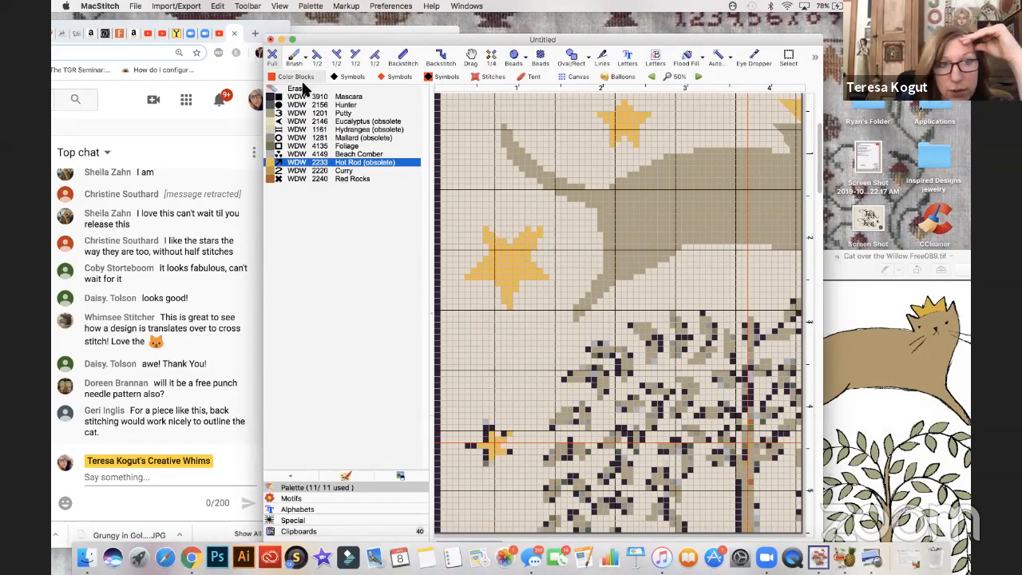
pyautogui.click(302, 87)
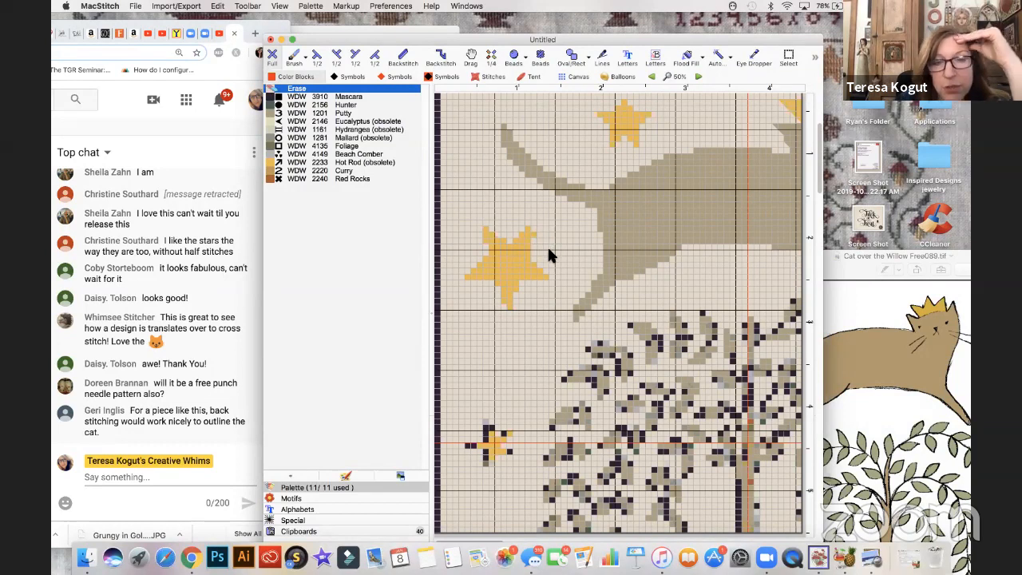
# - Erase the whole dark-outlined star to the right of the cat's head with an erasing brush
pyautogui.scroll(-2, 551, 271)
pyautogui.hscroll(2, 551, 272)
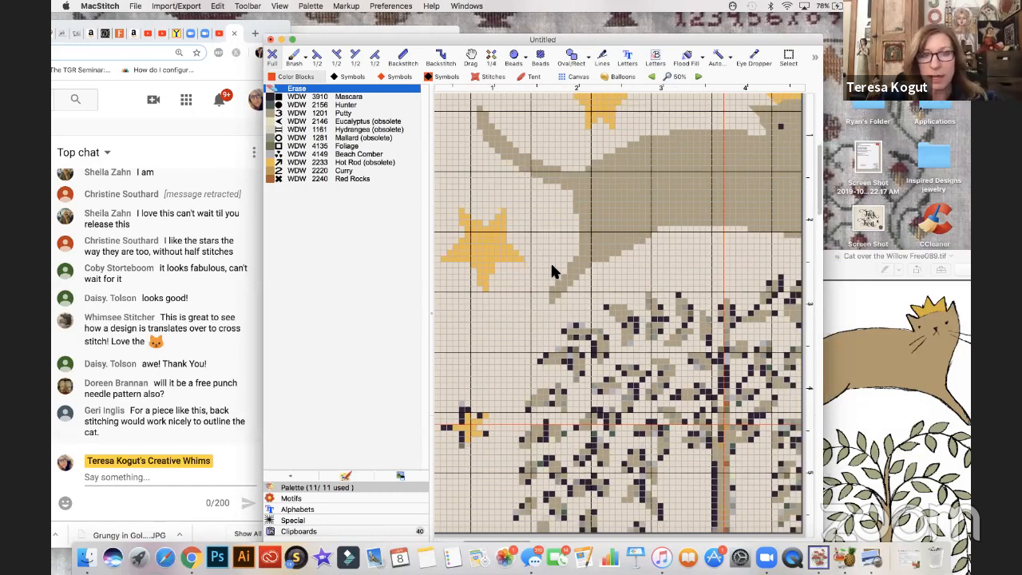
pyautogui.press('super+minus')
pyautogui.press('super+minus')
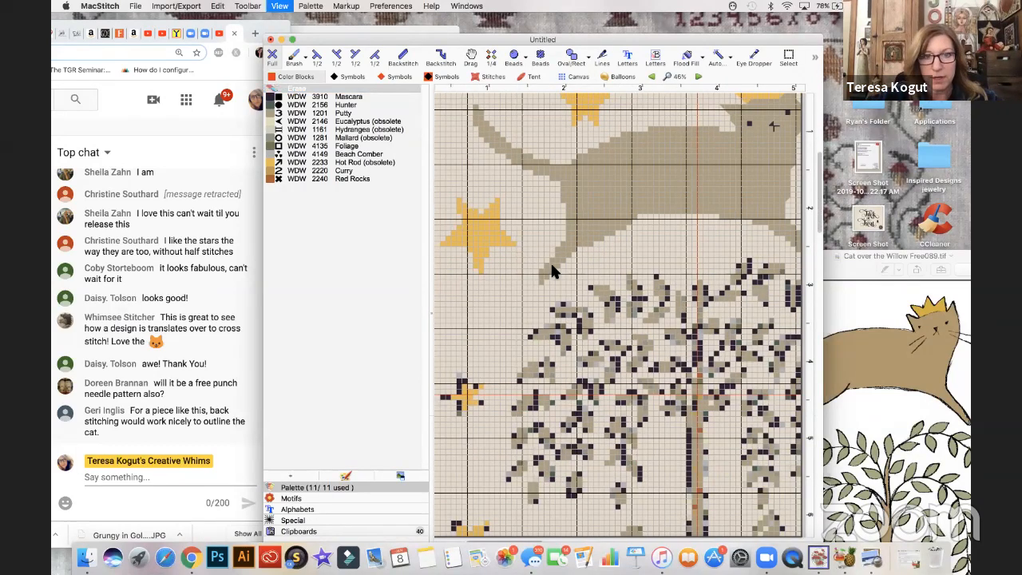
pyautogui.press('super+minus')
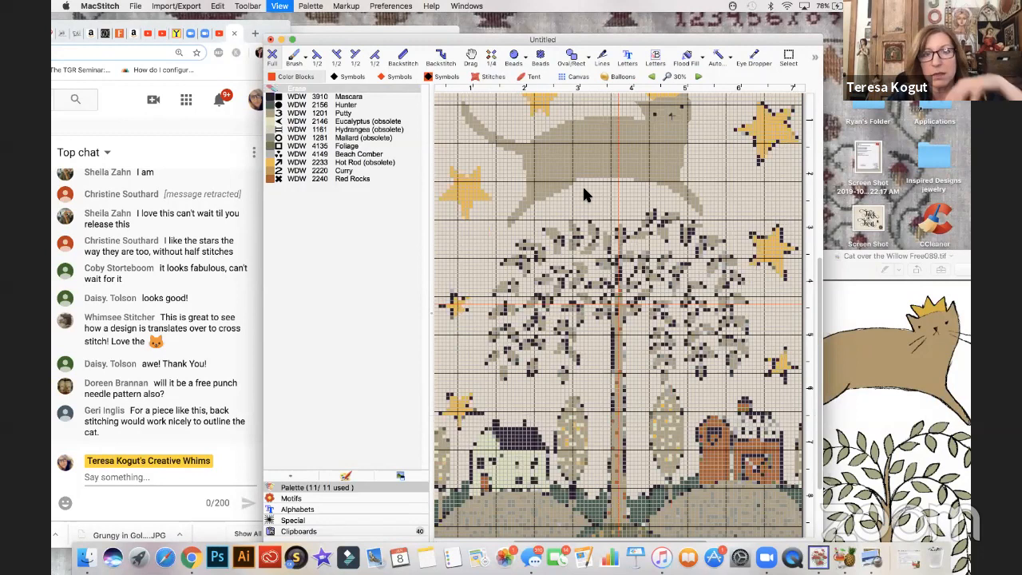
pyautogui.press('super+minus')
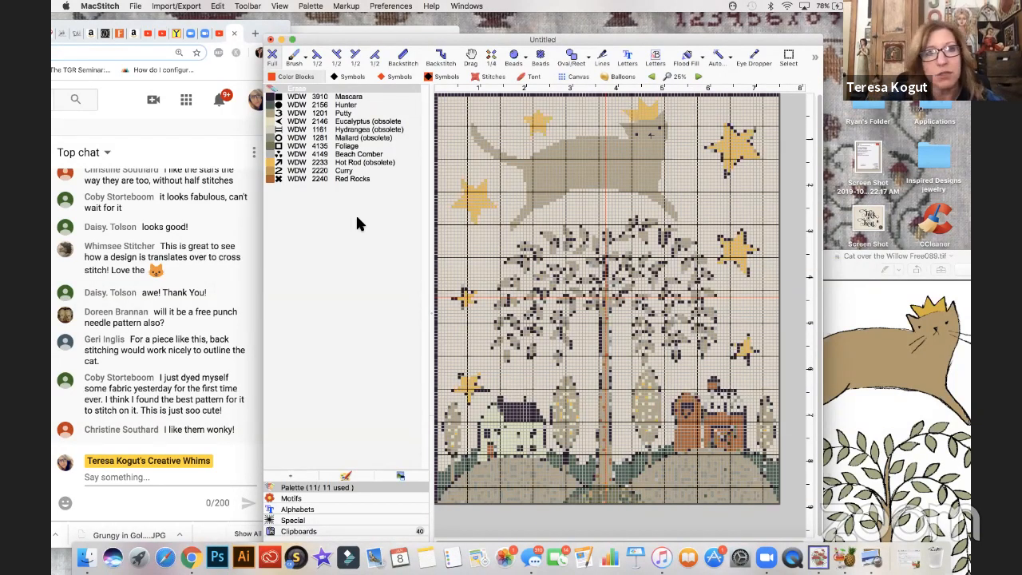
pyautogui.click(296, 58)
pyautogui.click(301, 108)
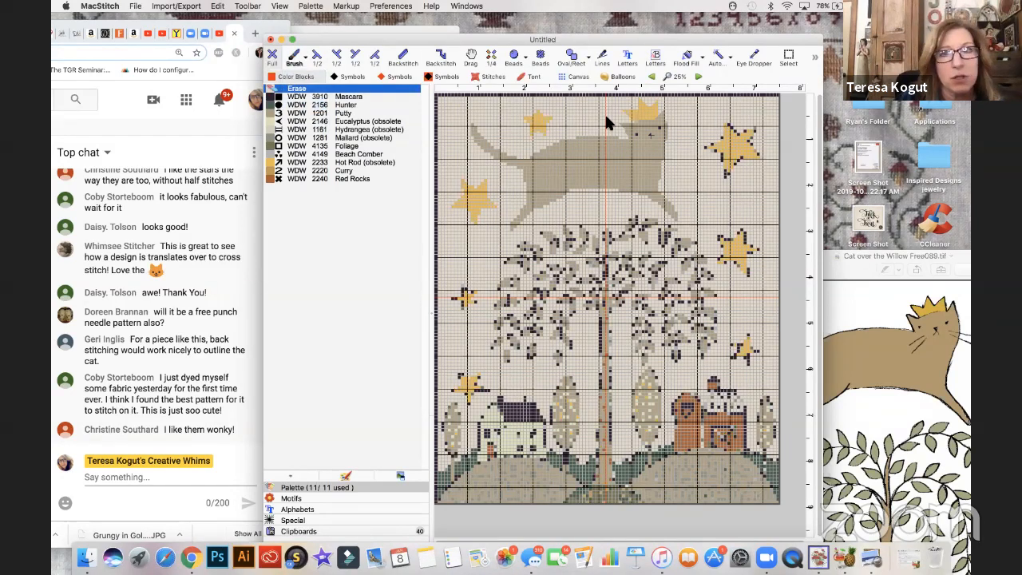
pyautogui.moveTo(752, 130)
pyautogui.mouseDown()
pyautogui.moveTo(747, 154)
pyautogui.moveTo(707, 148)
pyautogui.moveTo(750, 138)
pyautogui.moveTo(756, 149)
pyautogui.moveTo(753, 134)
pyautogui.moveTo(740, 170)
pyautogui.mouseUp()
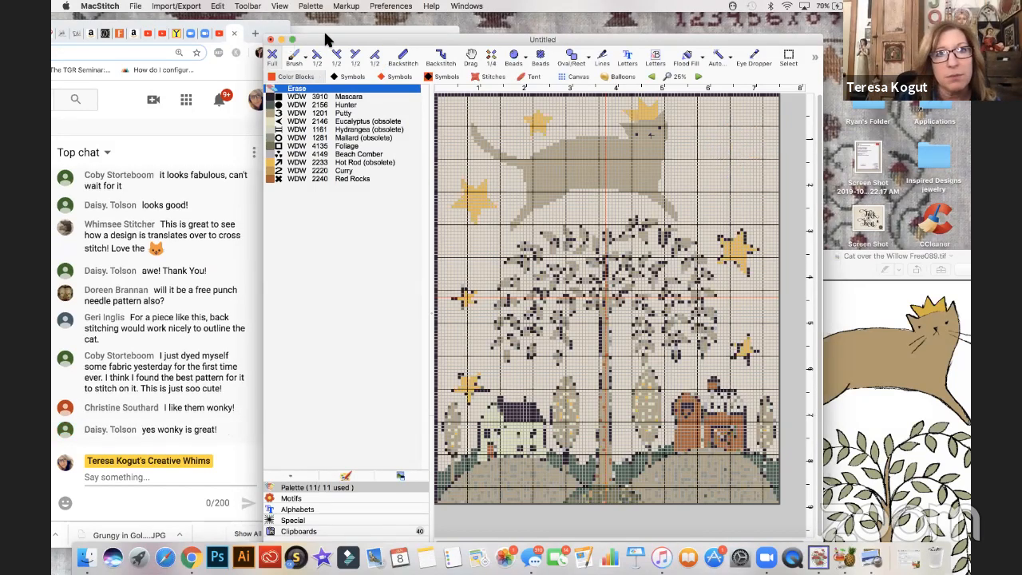
# - Select the cleaned large star left of the cat and place a left/right flipped copy over the small star above the barn
pyautogui.moveTo(305, 39); pyautogui.dragTo(255, 32)
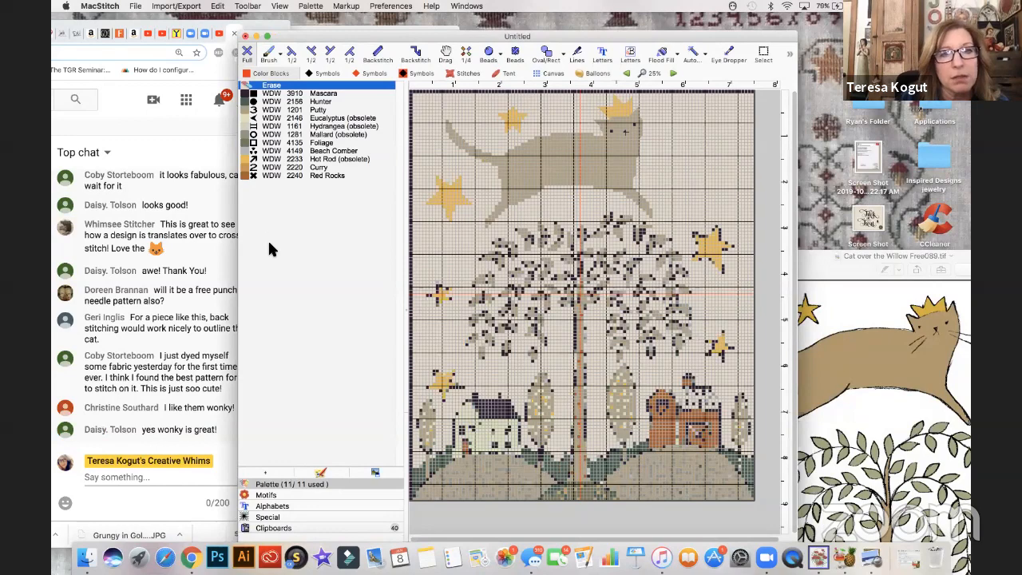
pyautogui.moveTo(308, 36); pyautogui.dragTo(258, 26)
pyautogui.moveTo(373, 163); pyautogui.dragTo(426, 217)
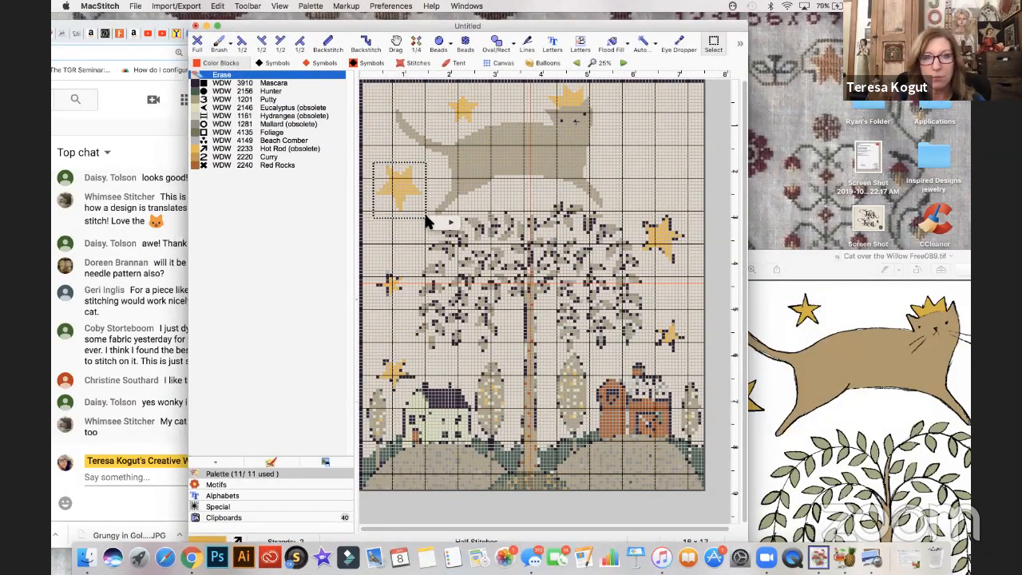
pyautogui.click(444, 224)
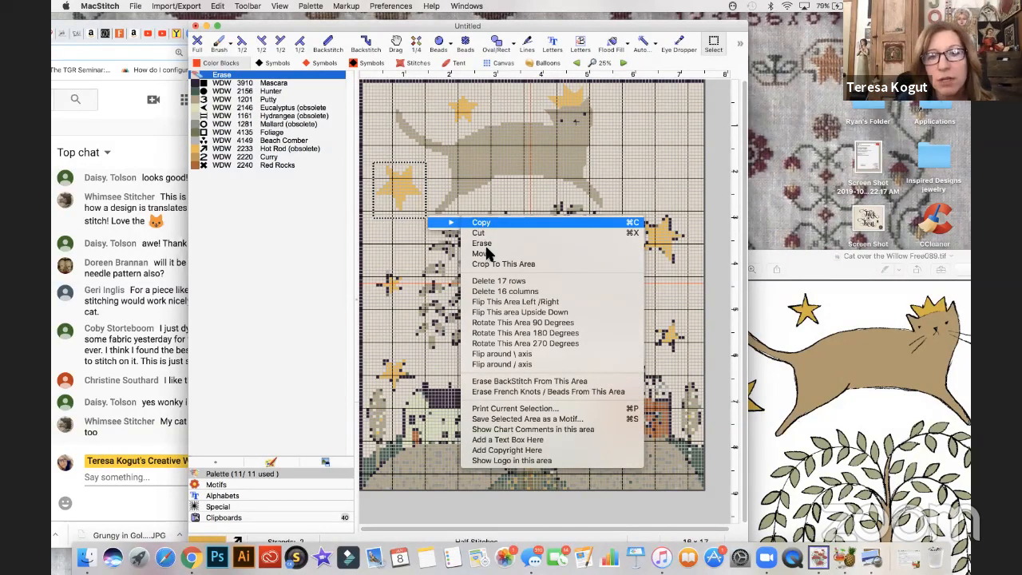
pyautogui.click(513, 307)
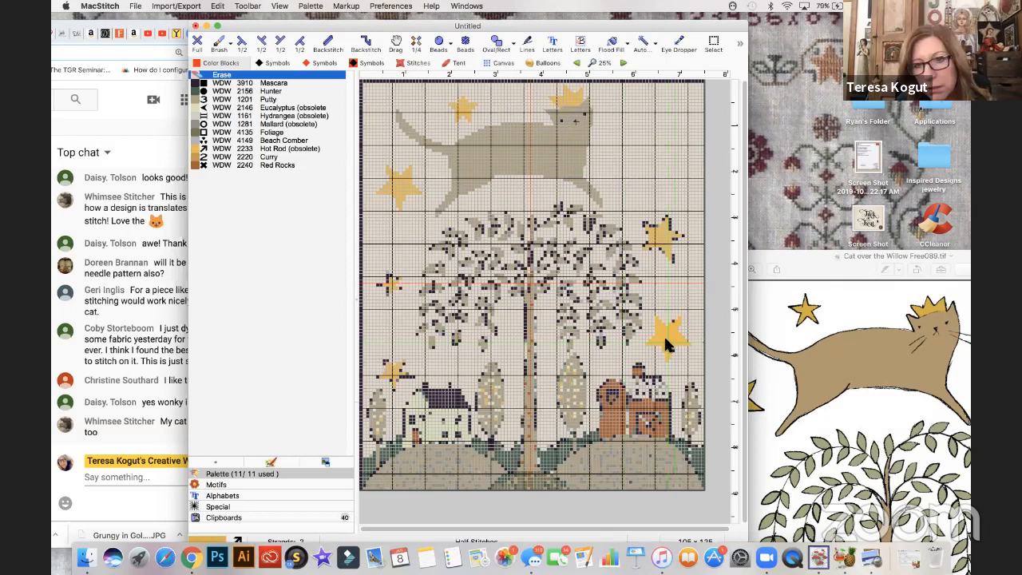
# - Select the large star left of the cat and place a copy rotated 90 degrees in the empty space beside the cat's head
pyautogui.click(197, 41)
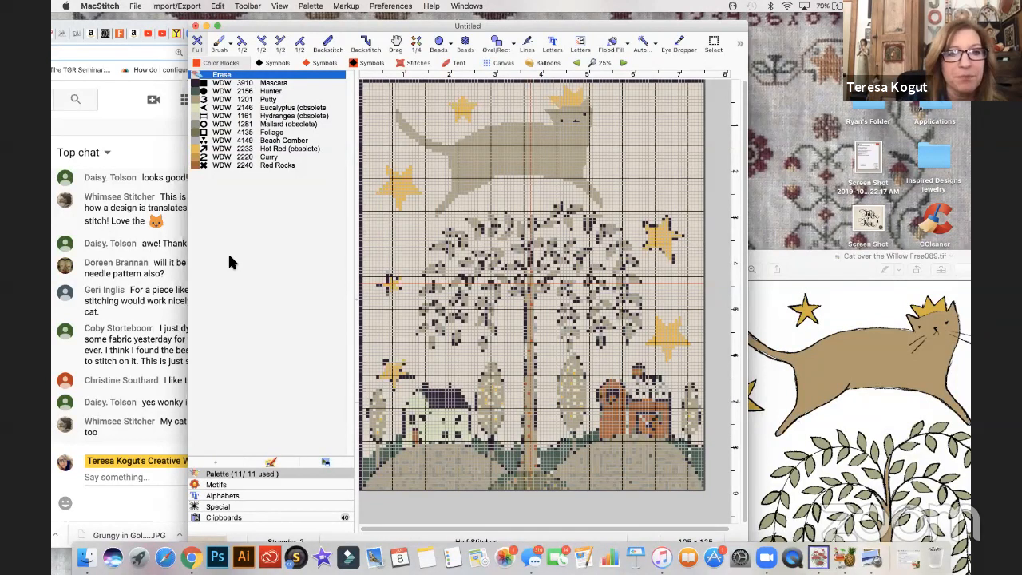
pyautogui.press('super+r')
pyautogui.moveTo(373, 162); pyautogui.dragTo(429, 214)
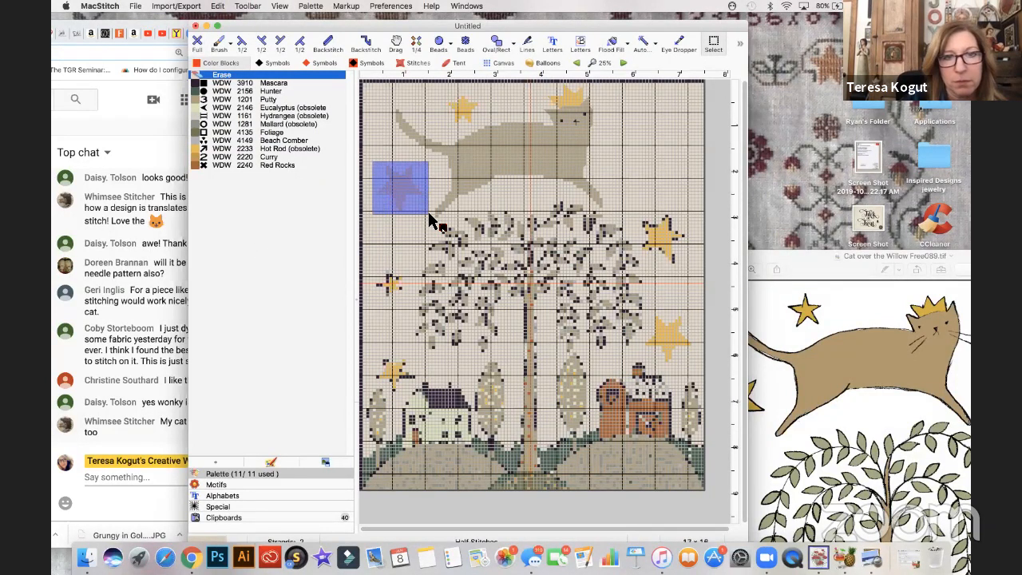
pyautogui.rightClick(449, 222)
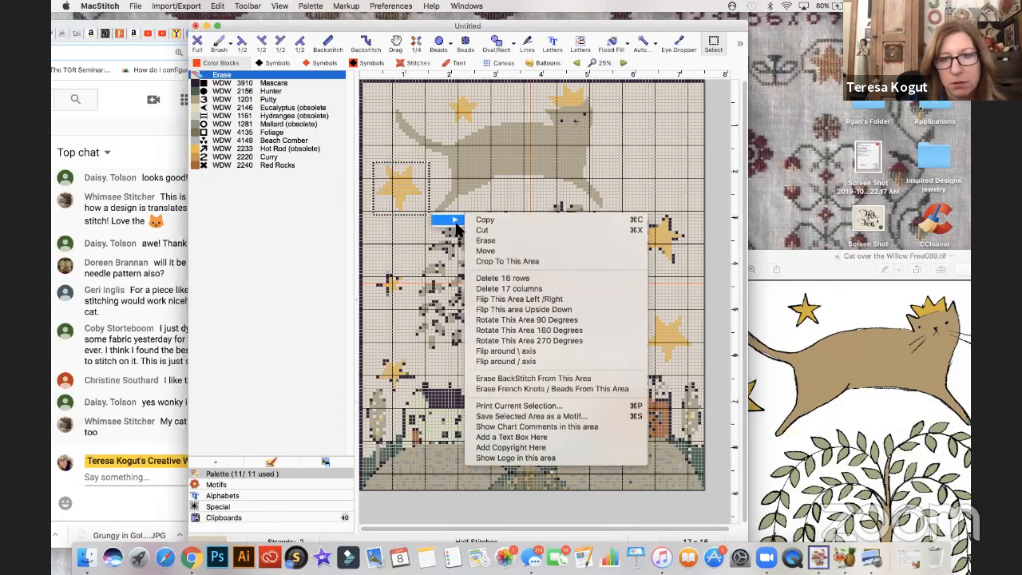
pyautogui.click(527, 320)
pyautogui.click(649, 163)
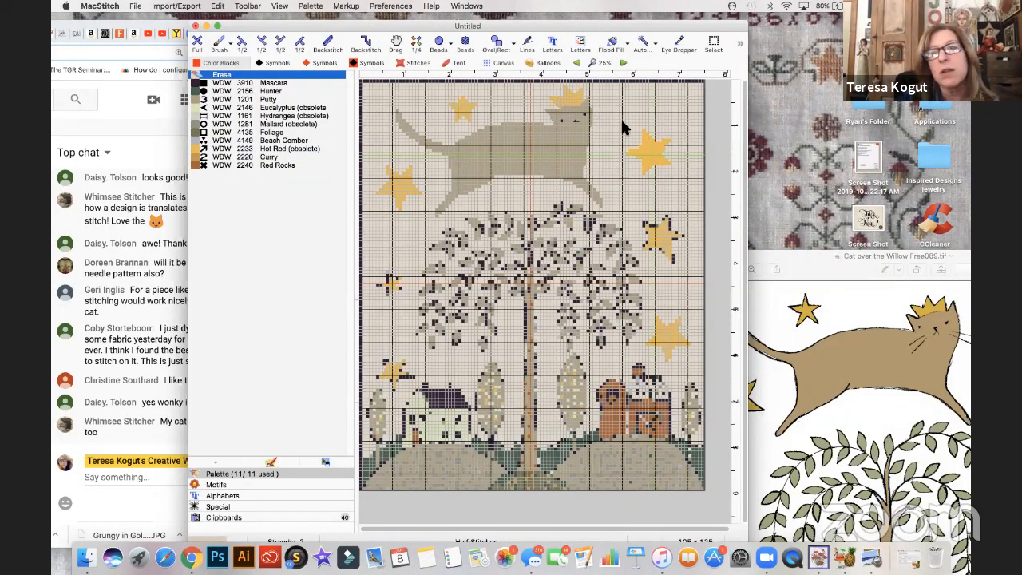
# - Undo the placement of the rotated star beside the cat's head
pyautogui.press('Escape')
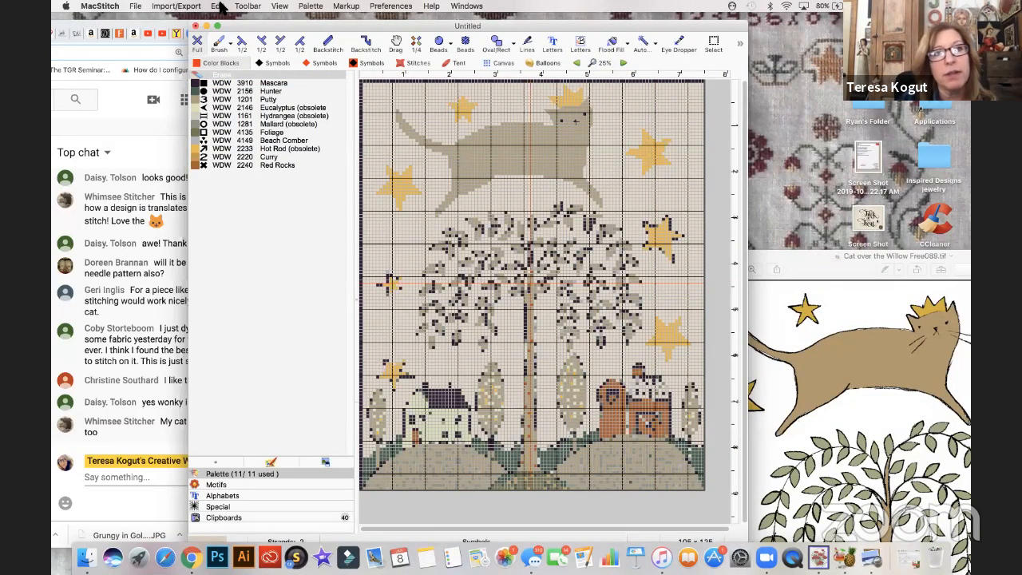
pyautogui.click(221, 7)
pyautogui.click(225, 21)
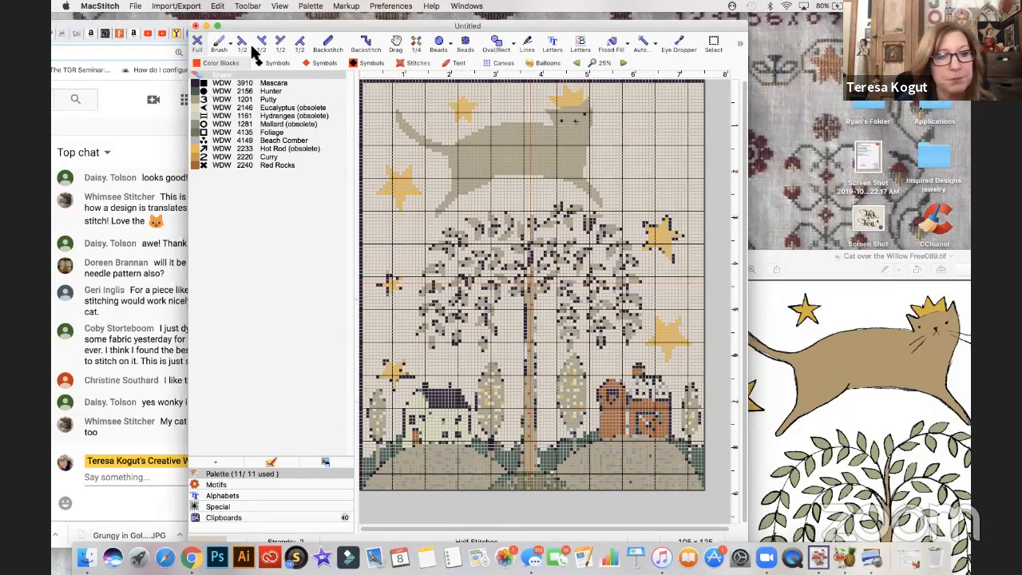
# - Select the large star left of the cat and place a copy flipped around the \ axis in the space beside the cat's head
pyautogui.moveTo(233, 25); pyautogui.dragTo(277, 27)
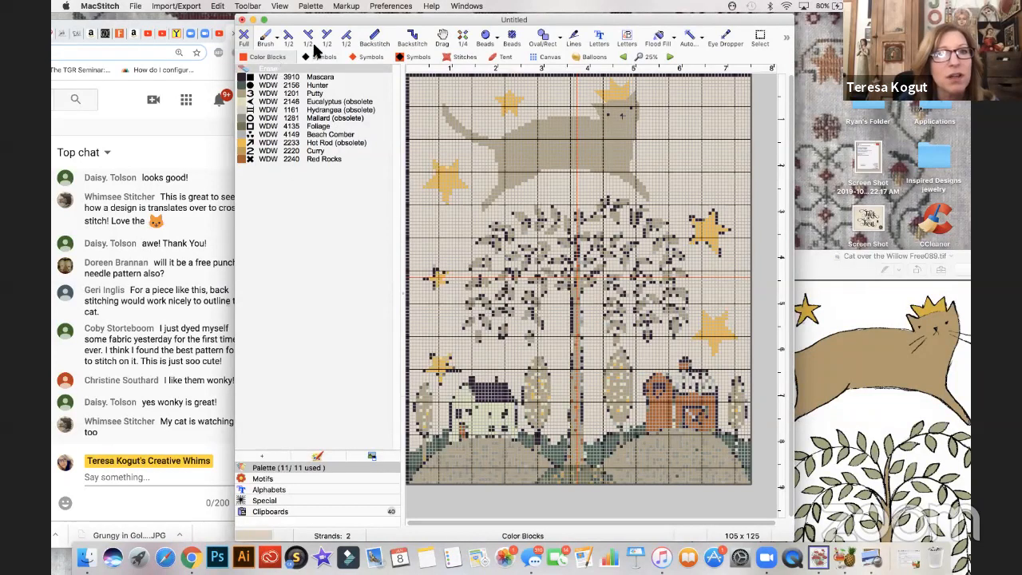
pyautogui.click(247, 6)
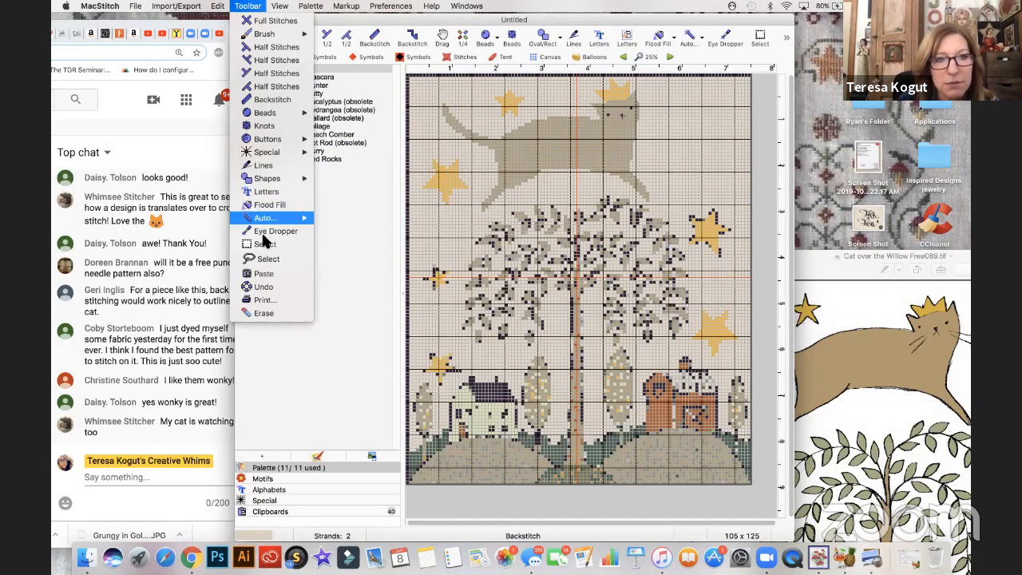
pyautogui.click(266, 245)
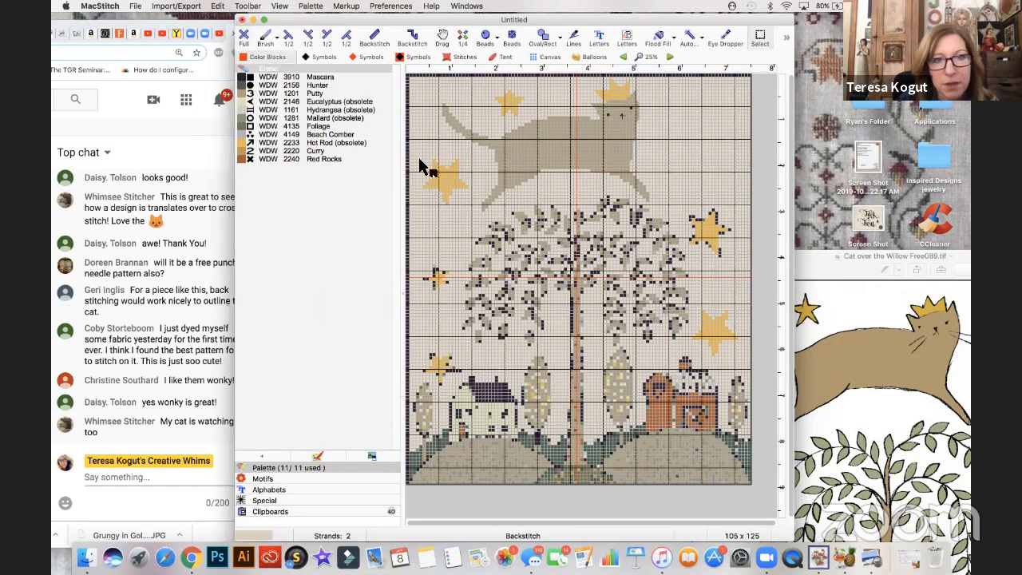
pyautogui.moveTo(420, 156); pyautogui.dragTo(495, 214)
pyautogui.moveTo(496, 214)
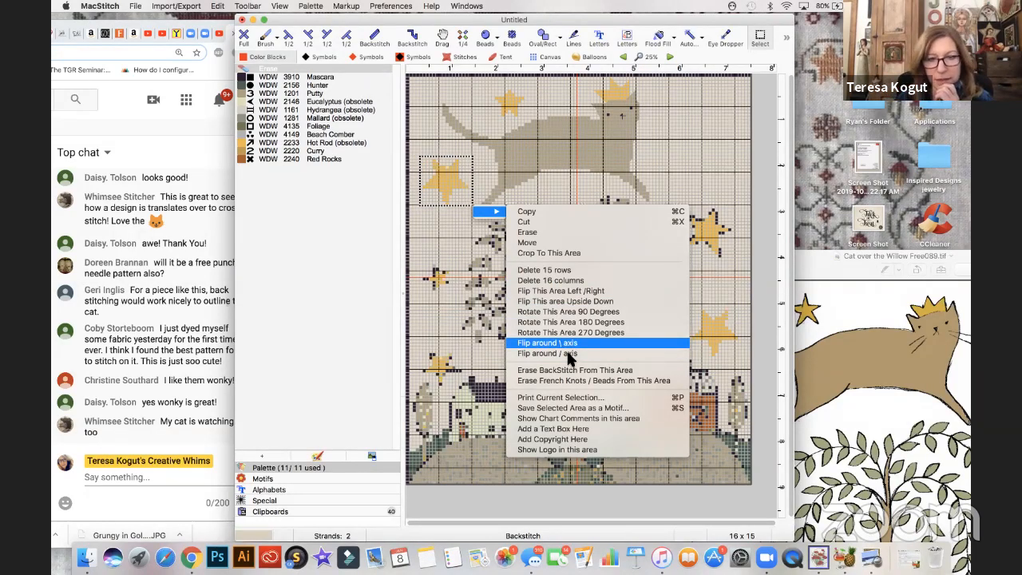
pyautogui.click(694, 153)
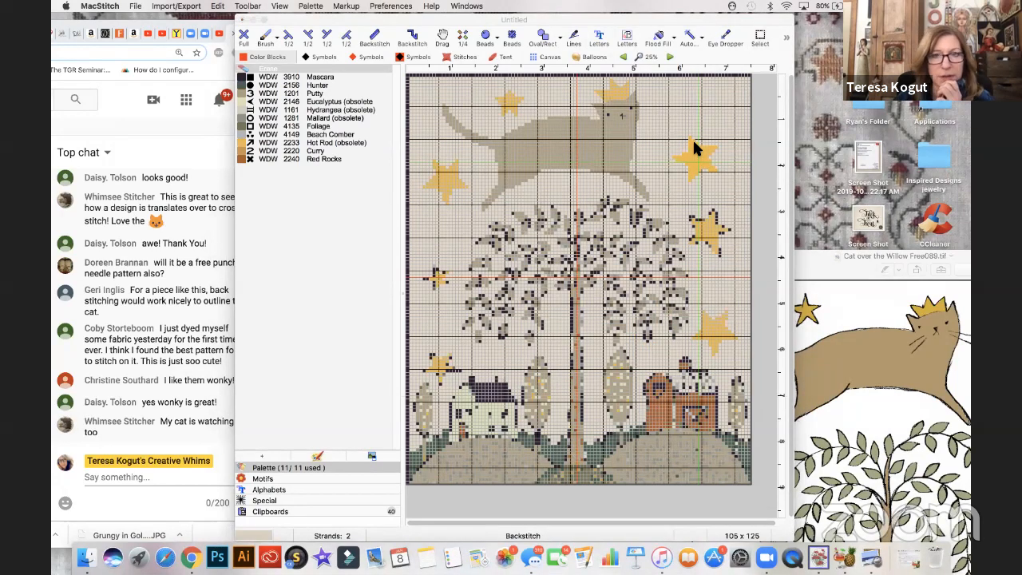
# - Undo the placement of the axis-flipped star beside the cat's head
pyautogui.press('Escape')
pyautogui.press('super+z')
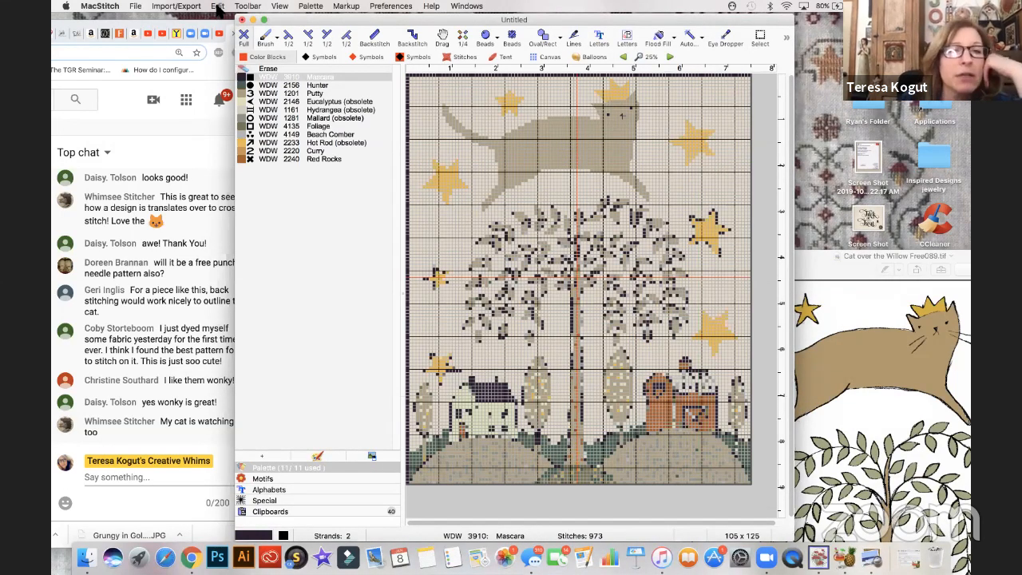
pyautogui.click(217, 6)
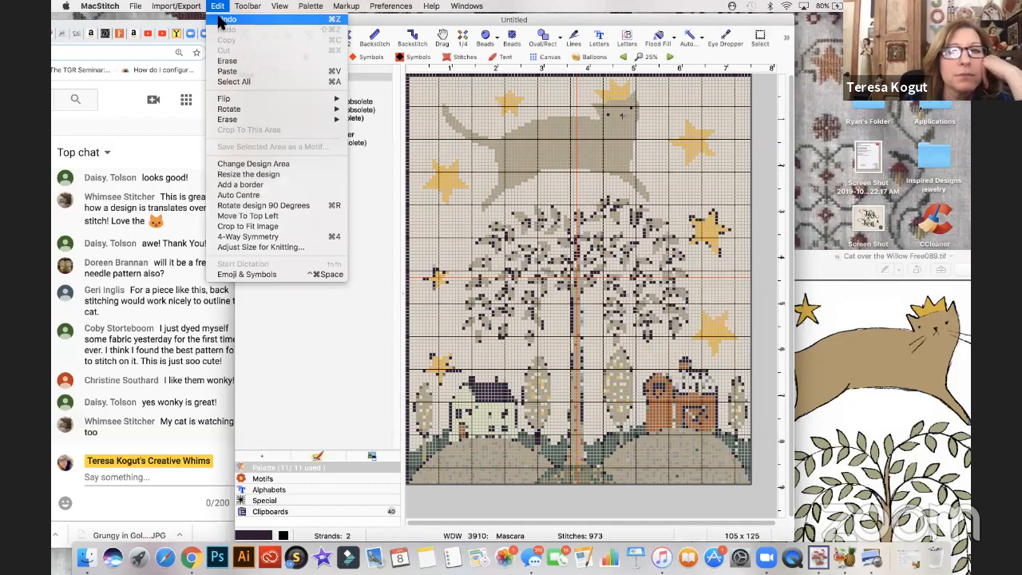
pyautogui.click(219, 19)
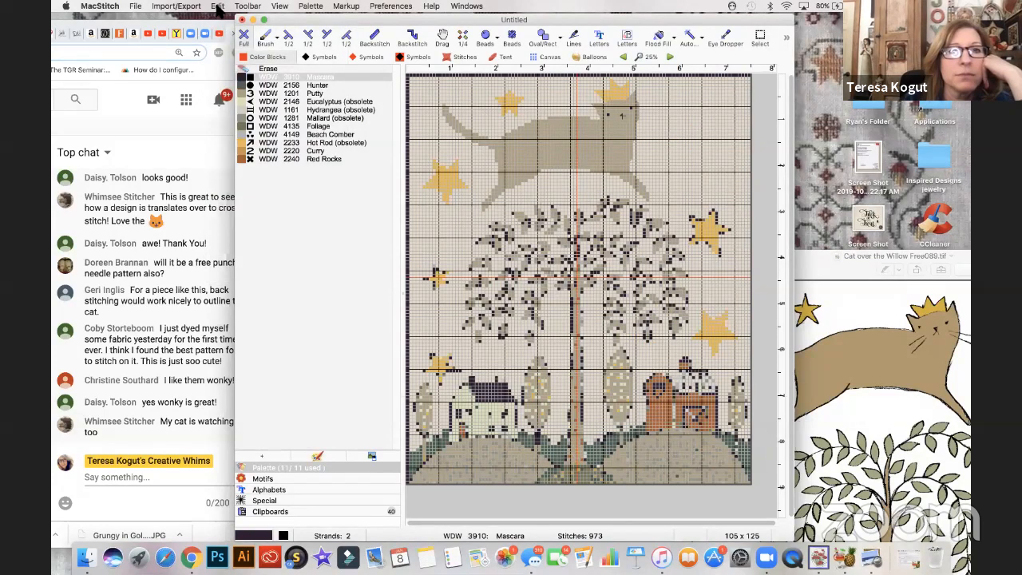
# - Select the large star left of the cat again and place a copy rotated 270 degrees beside the cat's head
pyautogui.click(243, 7)
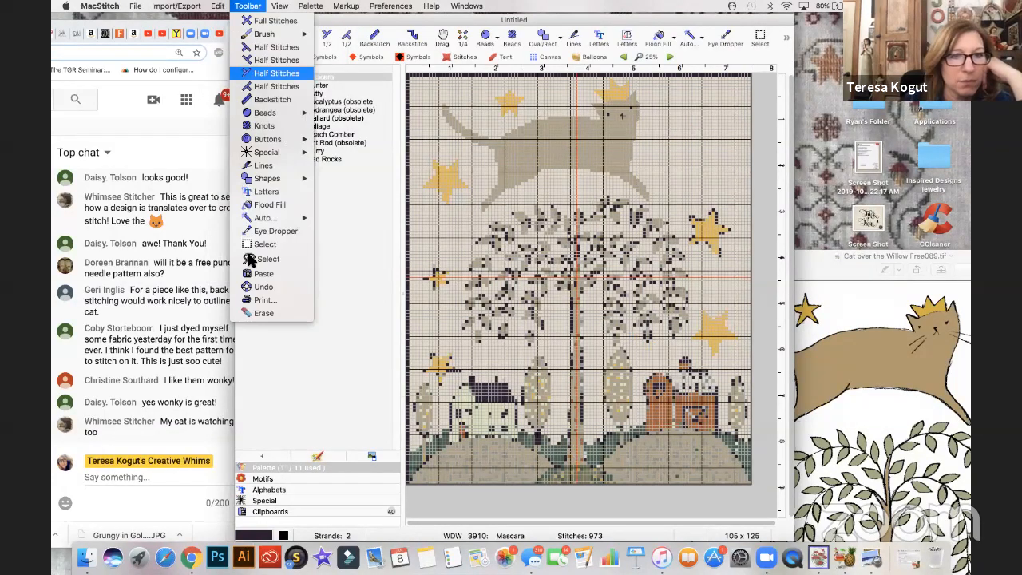
pyautogui.click(260, 245)
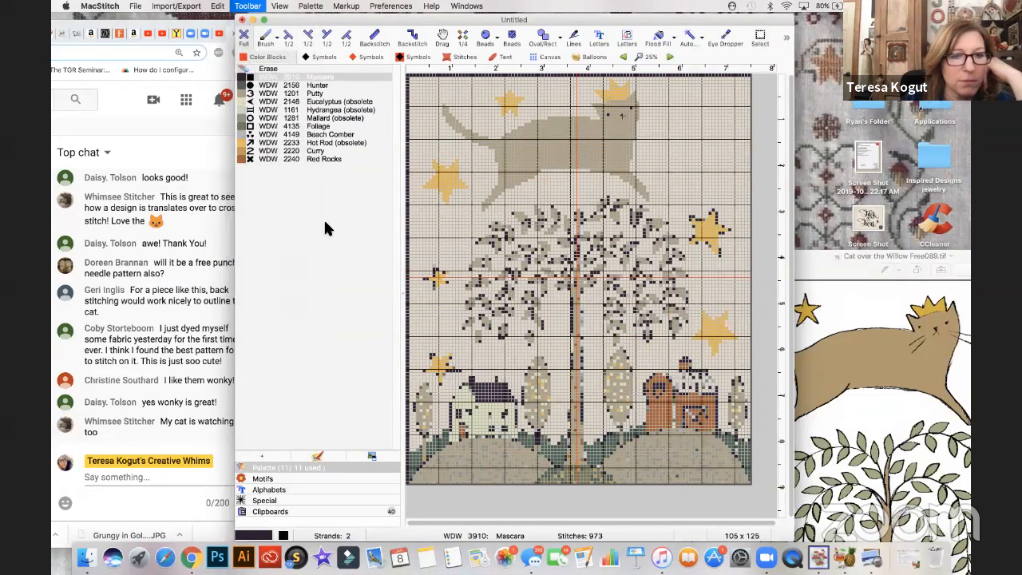
pyautogui.moveTo(425, 171); pyautogui.dragTo(473, 206)
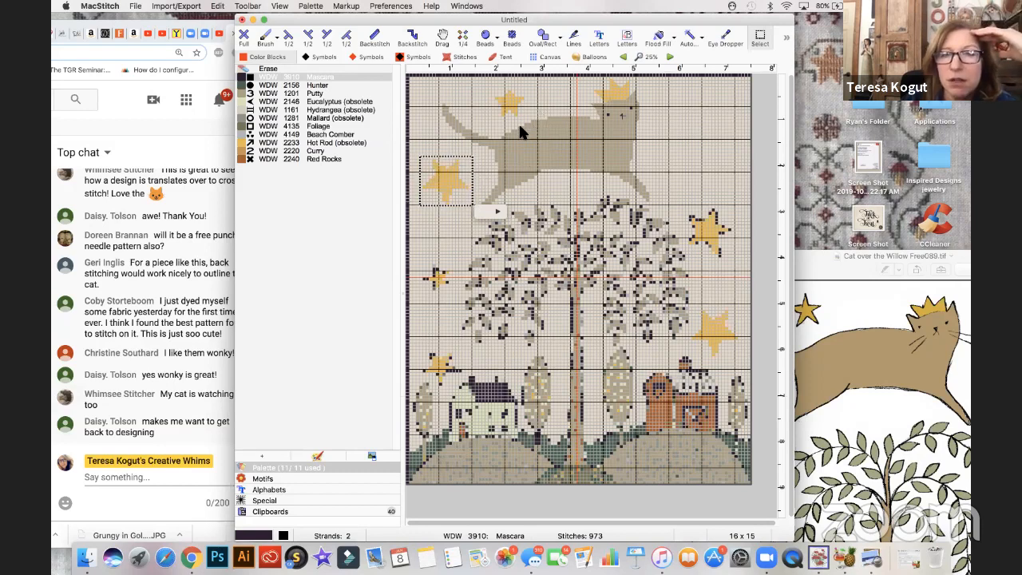
pyautogui.click(497, 212)
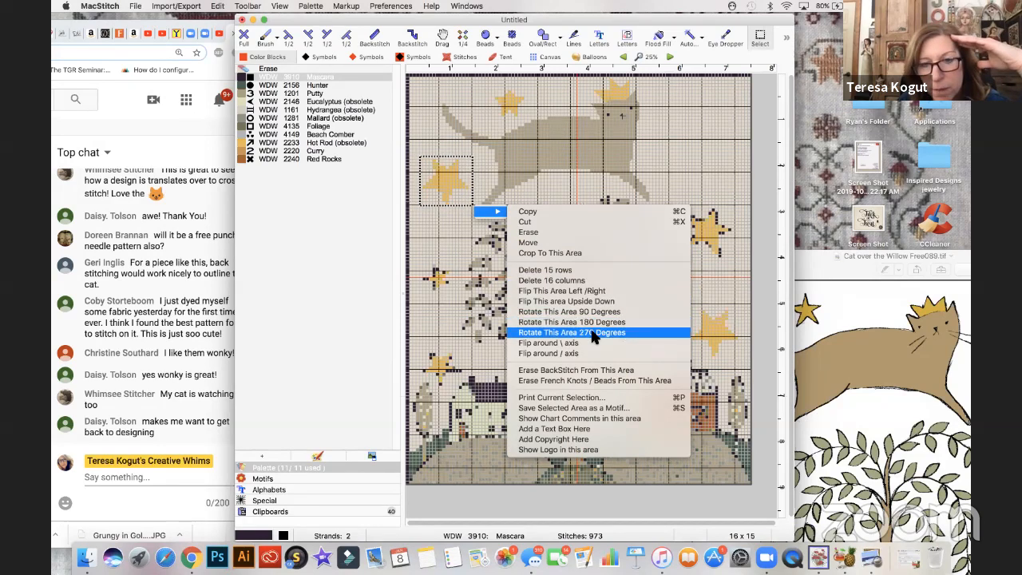
pyautogui.click(694, 147)
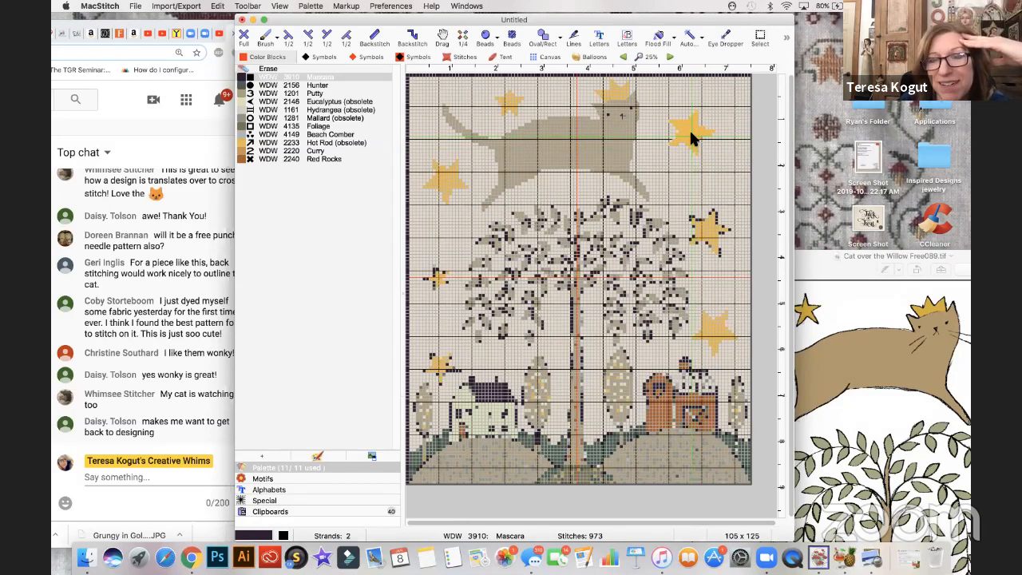
pyautogui.click(691, 131)
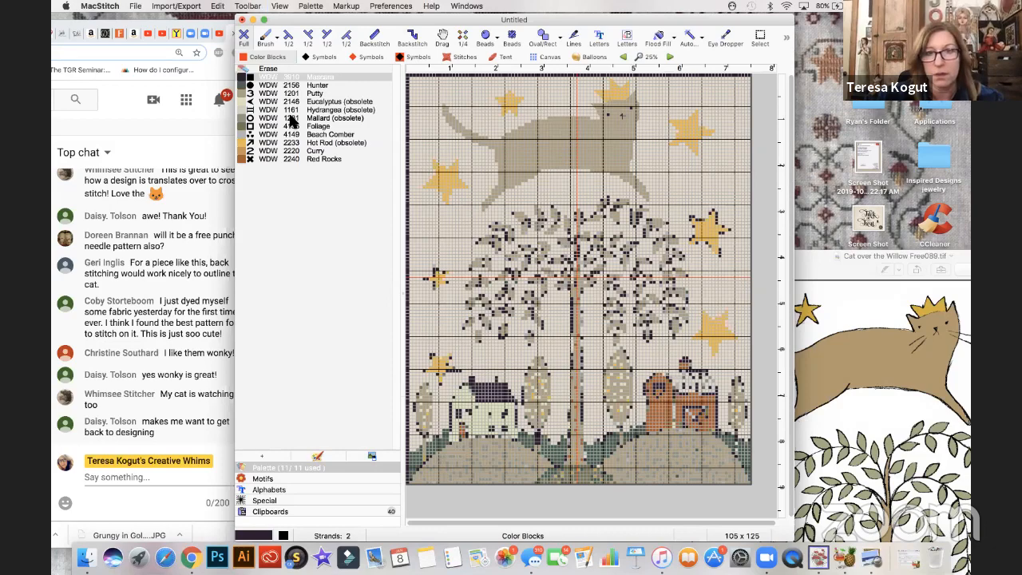
# - Reshape the small star left of the willow in WDW 2233 Hot Rod, replacing its dark outline and erasing stray stitches
pyautogui.press('super+plus')
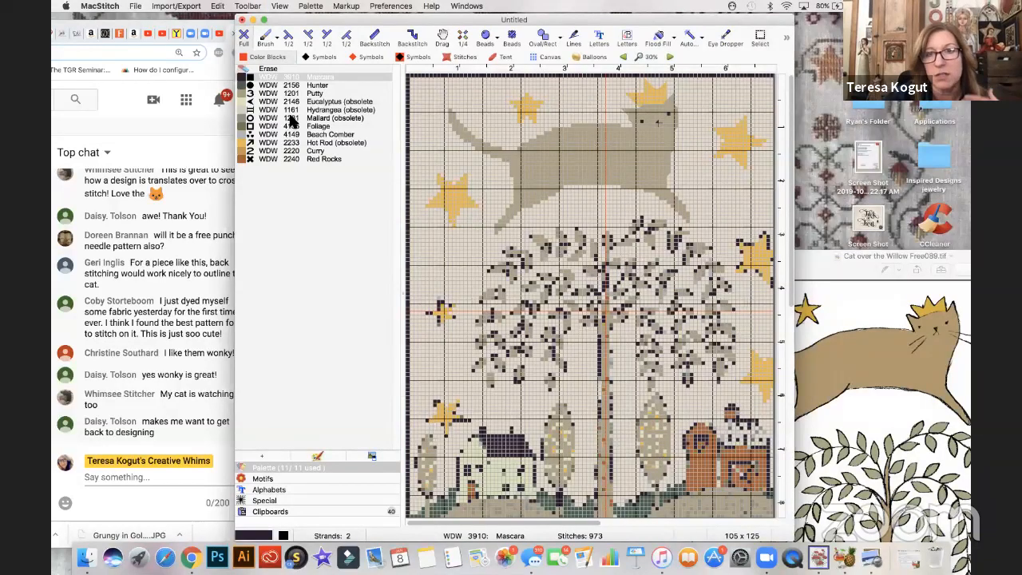
pyautogui.press('super+plus')
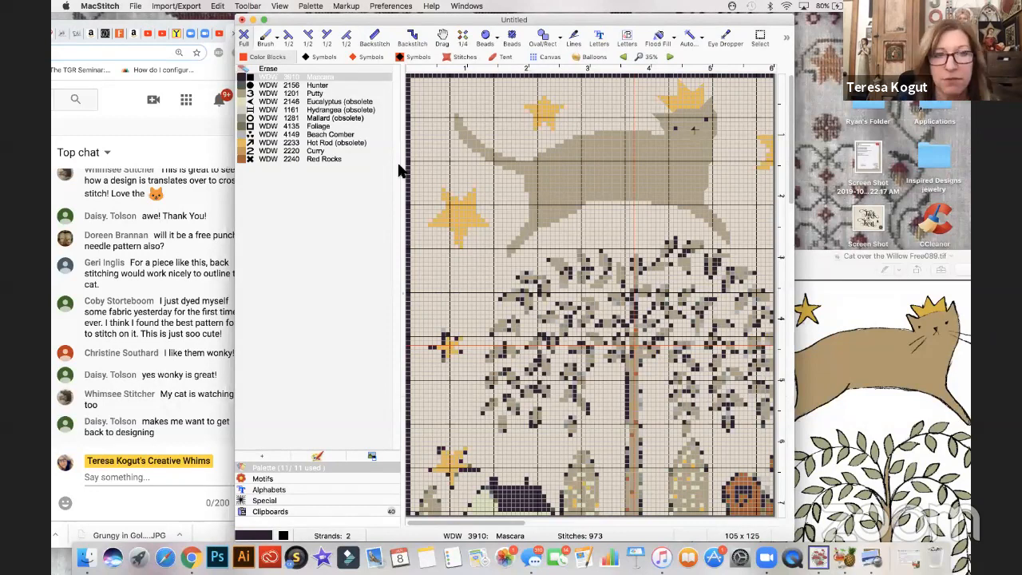
pyautogui.press('super+plus')
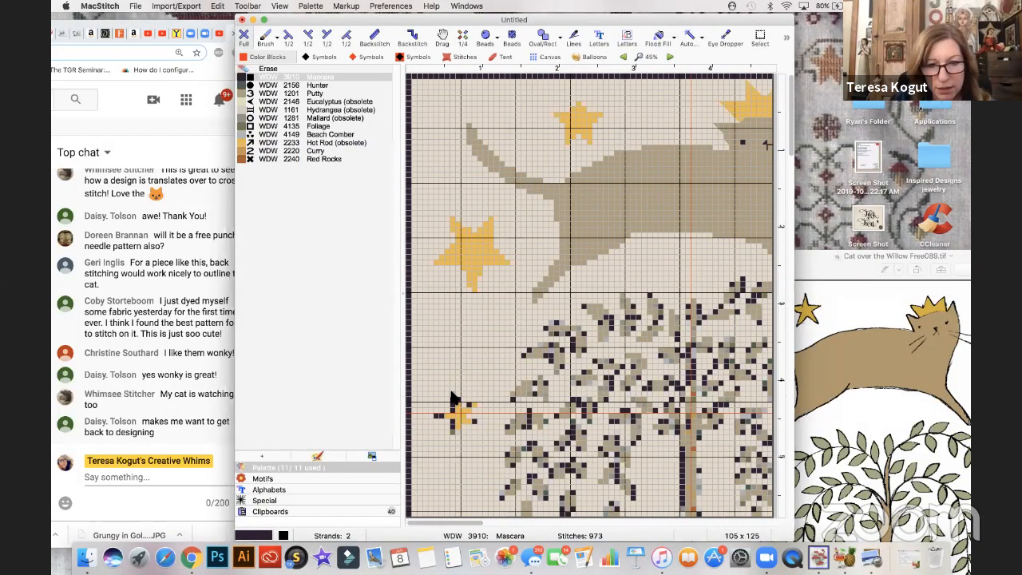
pyautogui.click(454, 405)
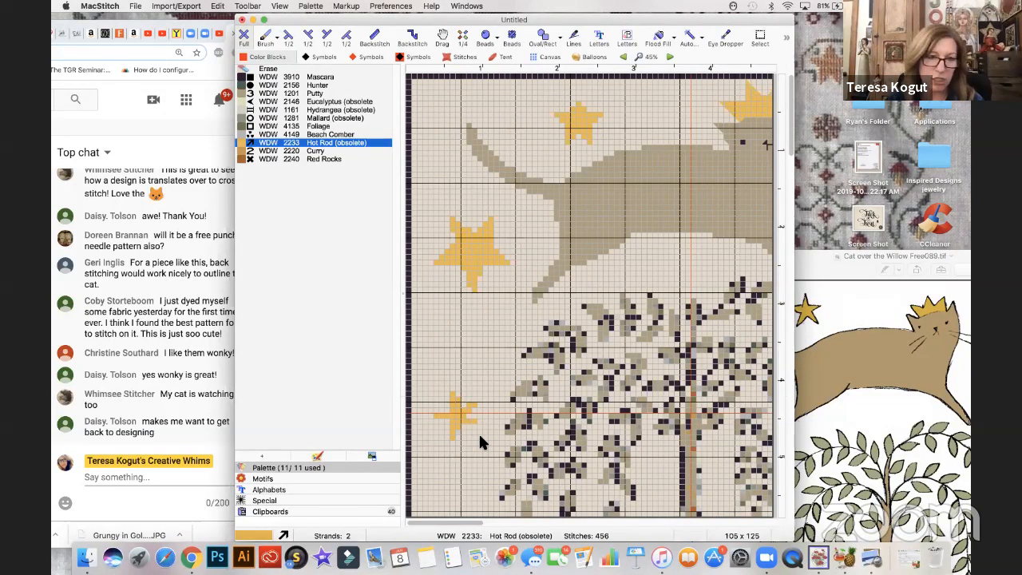
pyautogui.click(268, 69)
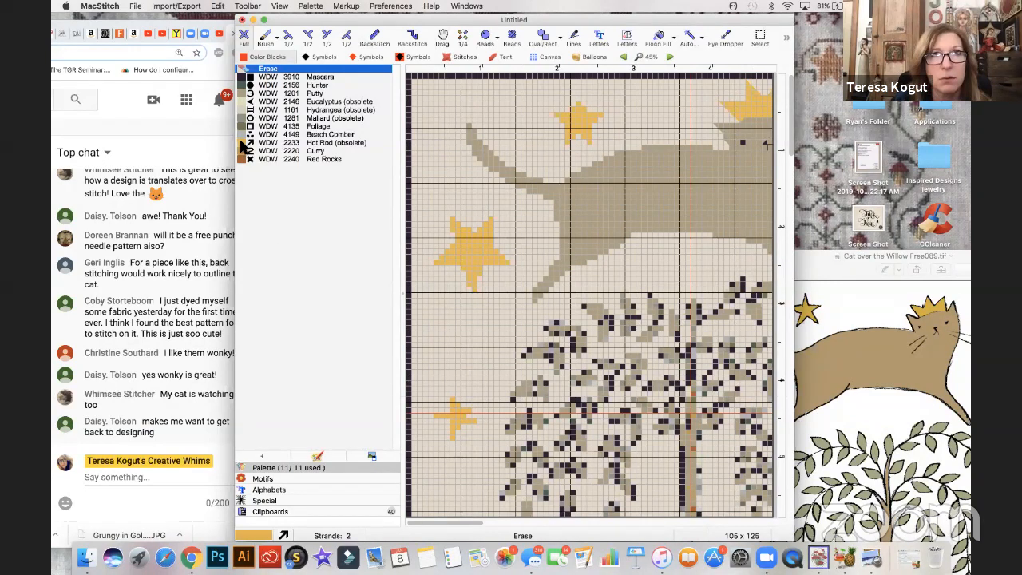
pyautogui.click(242, 143)
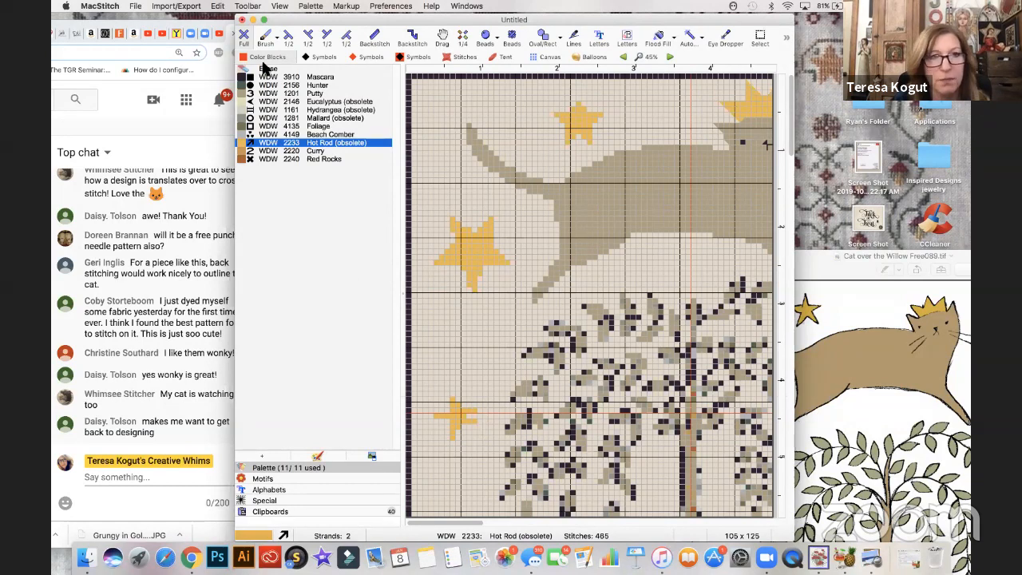
pyautogui.click(270, 69)
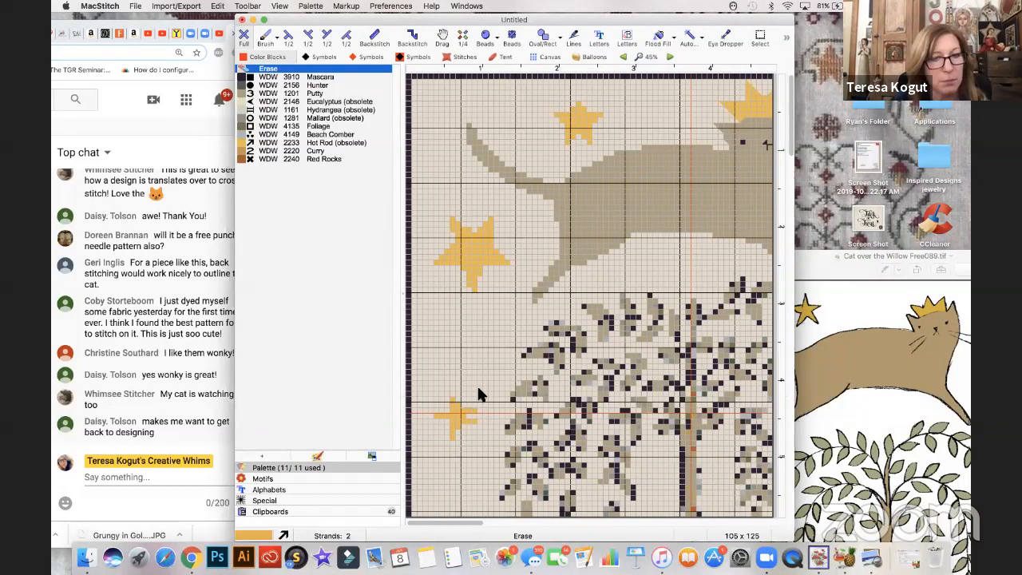
pyautogui.click(248, 143)
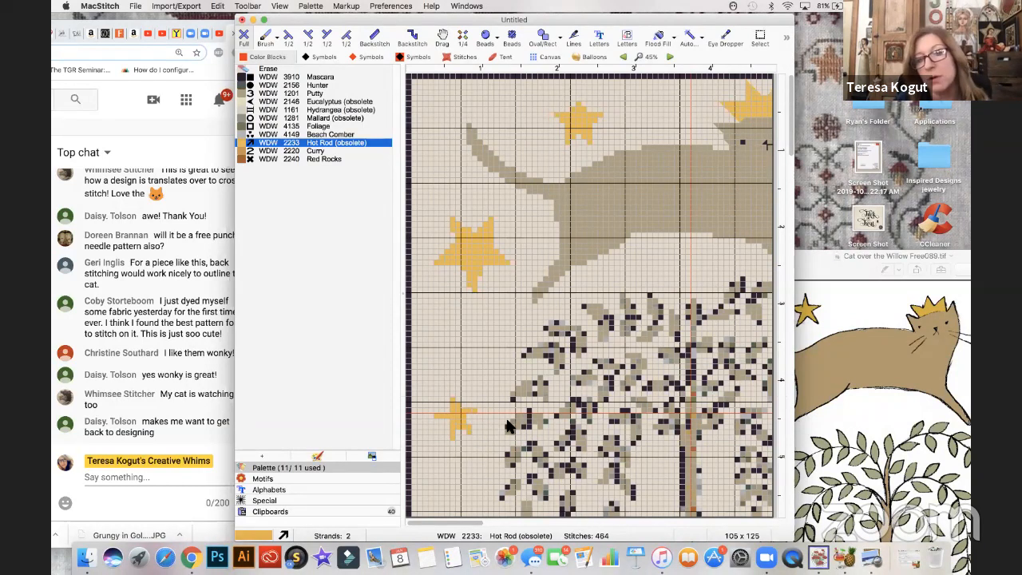
# - Recolor the willow trunk below the branches with WDW 2220 Curry, covering its dark left outline and speckles
pyautogui.scroll(-3, 508, 427)
pyautogui.scroll(-6, 508, 426)
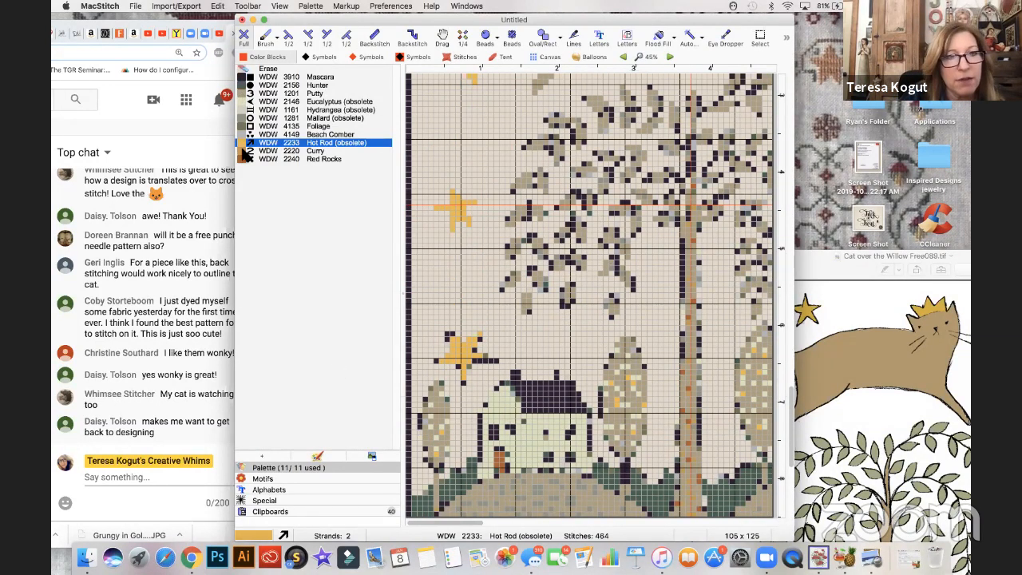
pyautogui.click(243, 154)
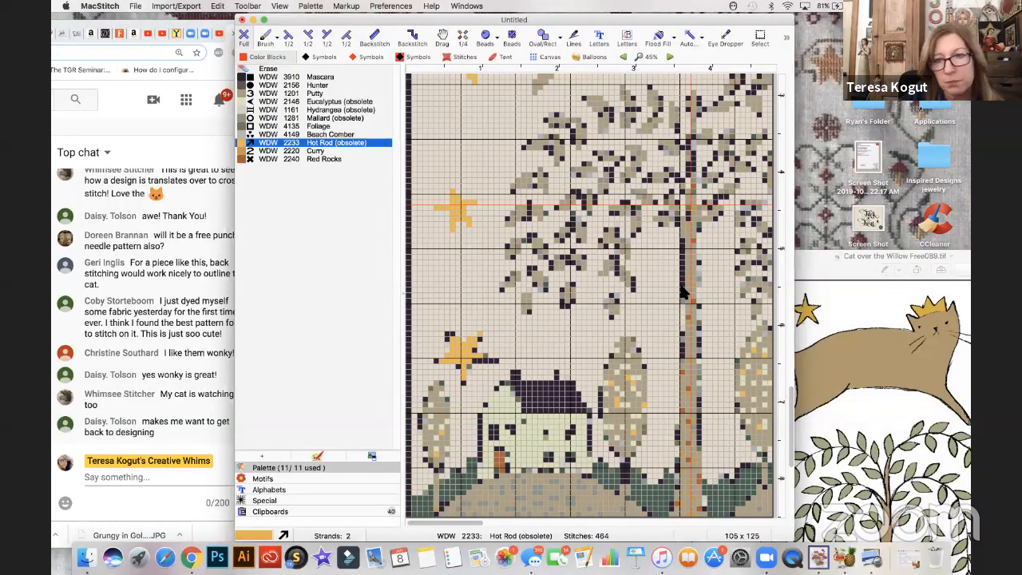
pyautogui.moveTo(683, 273); pyautogui.dragTo(683, 307)
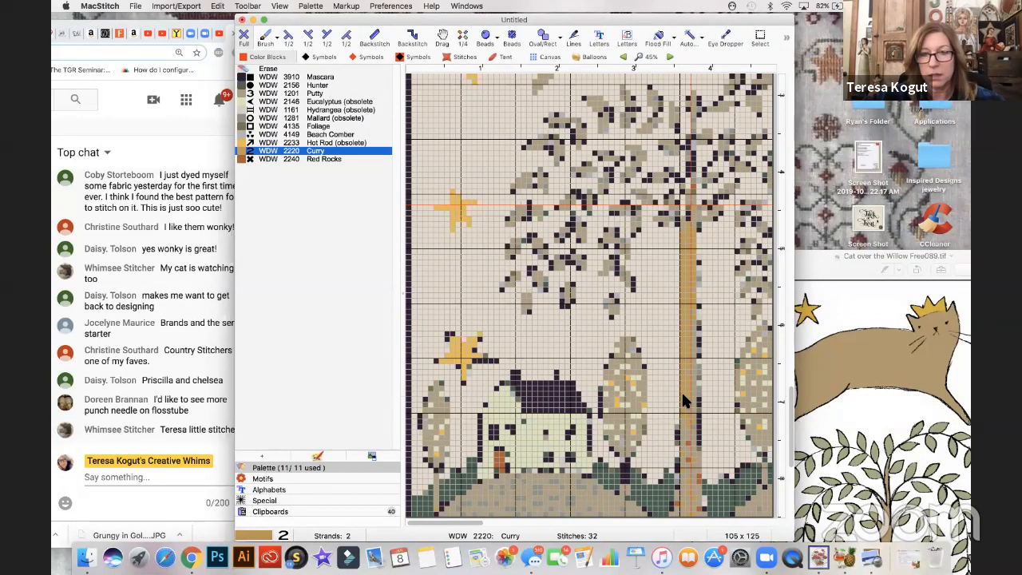
# - Fill the lower willow trunk with Curry down to the hills, flaring it wider at the base
pyautogui.press('super+plus')
pyautogui.press('super+plus')
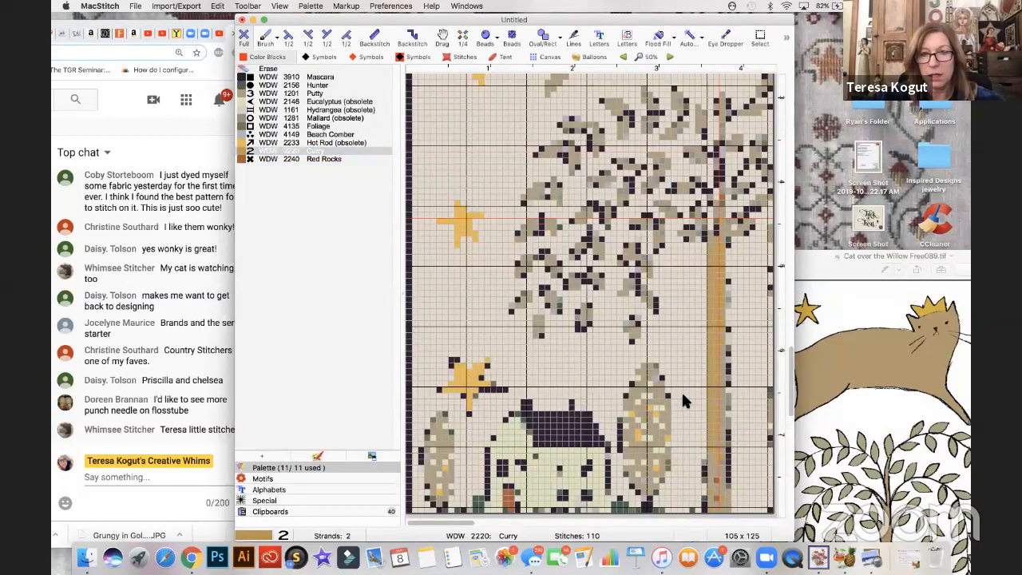
pyautogui.hscroll(3, 633, 342)
pyautogui.scroll(-1, 633, 342)
pyautogui.scroll(-3, 633, 342)
pyautogui.hscroll(2, 634, 342)
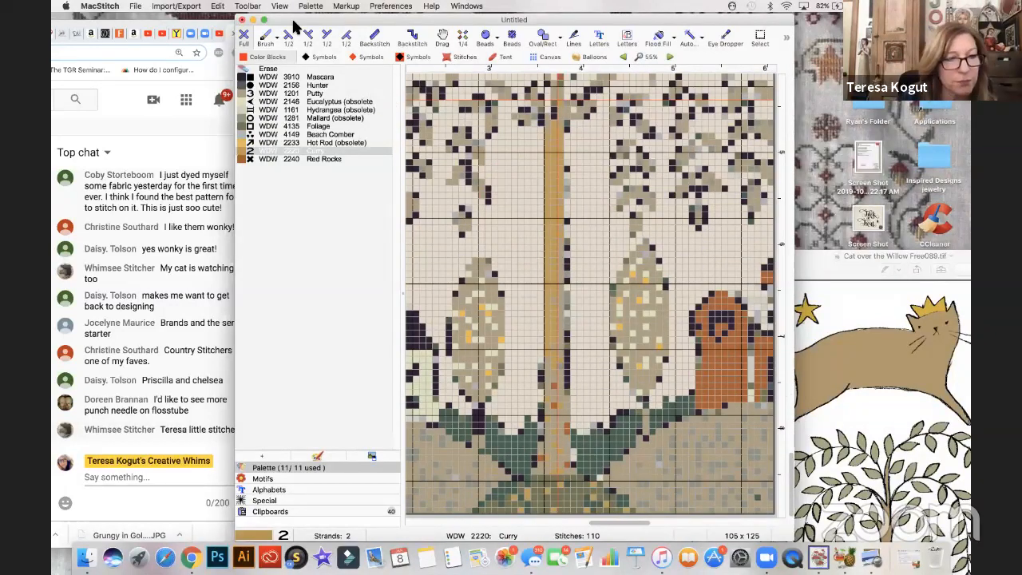
pyautogui.moveTo(317, 16)
pyautogui.mouseDown()
pyautogui.moveTo(344, 17)
pyautogui.moveTo(317, 16)
pyautogui.mouseUp()
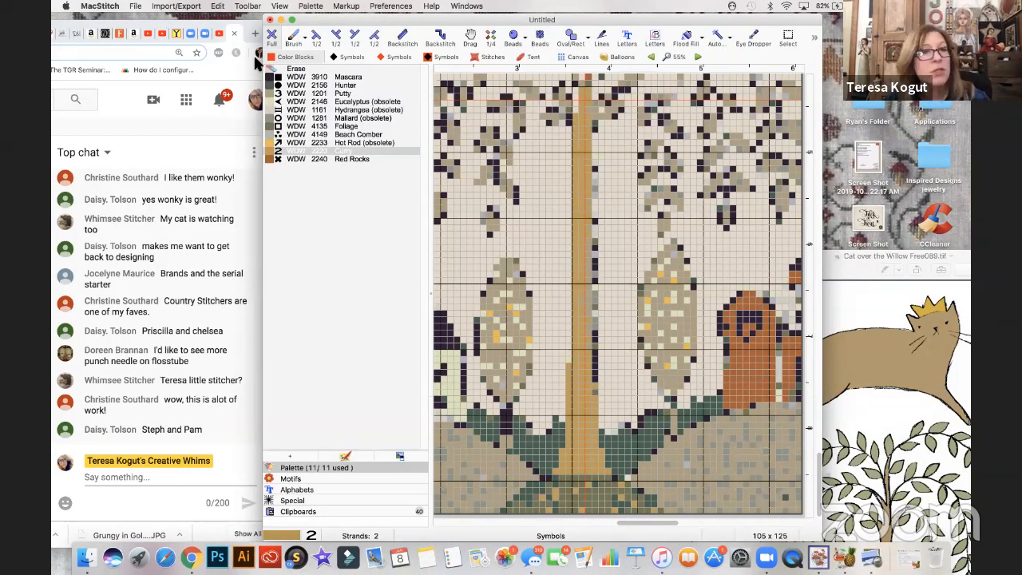
# - Erase the dark outline stitches right of the willow trunk and widen the lower trunk's right side with Curry
pyautogui.click(294, 69)
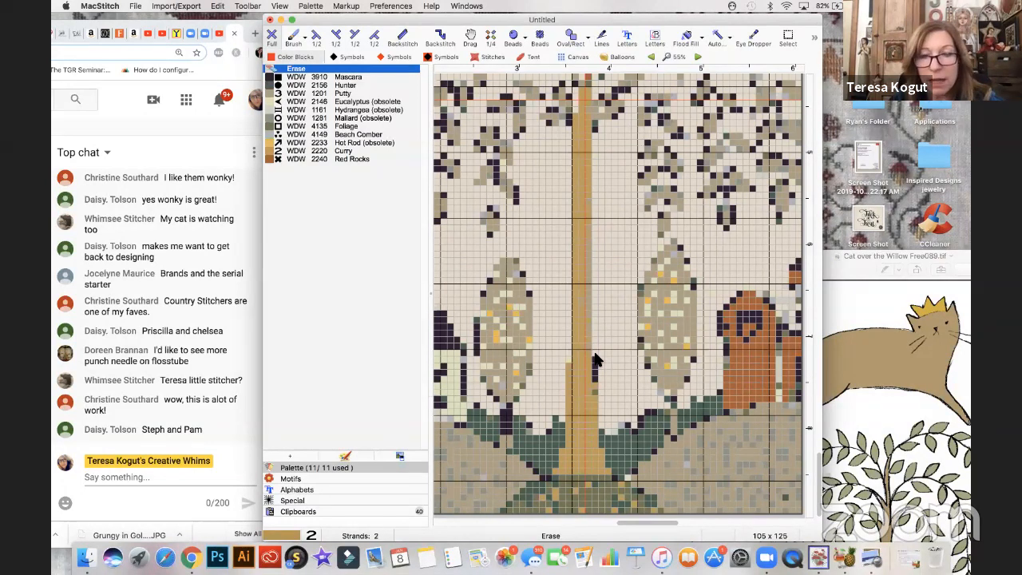
pyautogui.click(357, 151)
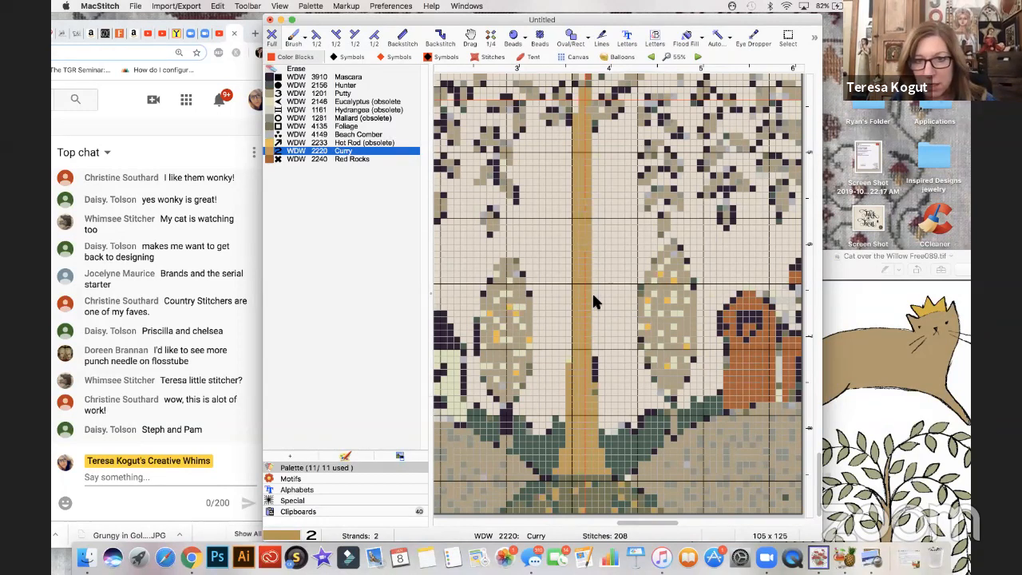
pyautogui.moveTo(591, 317); pyautogui.dragTo(592, 383)
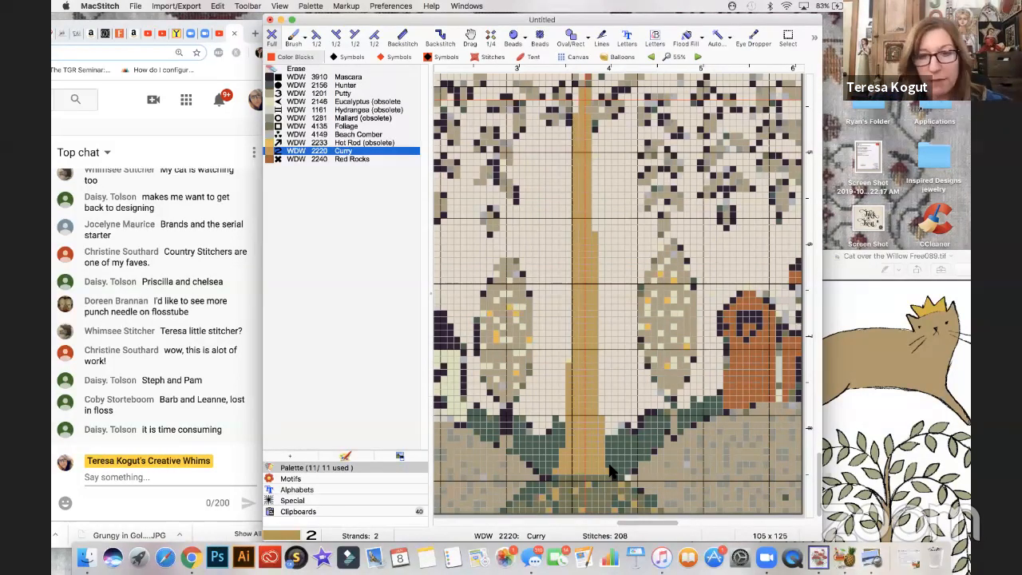
# - Reorder the palette, placing Foliage and Mallard above Putty and moving Curry and Hot Rod directly below it
pyautogui.press('super+minus')
pyautogui.press('super+minus')
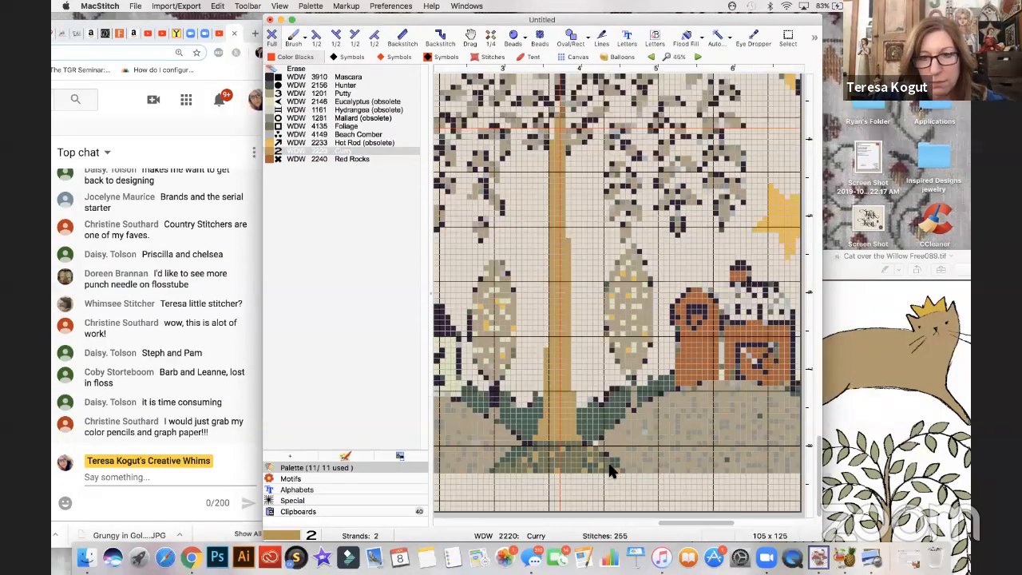
pyautogui.press('super+minus')
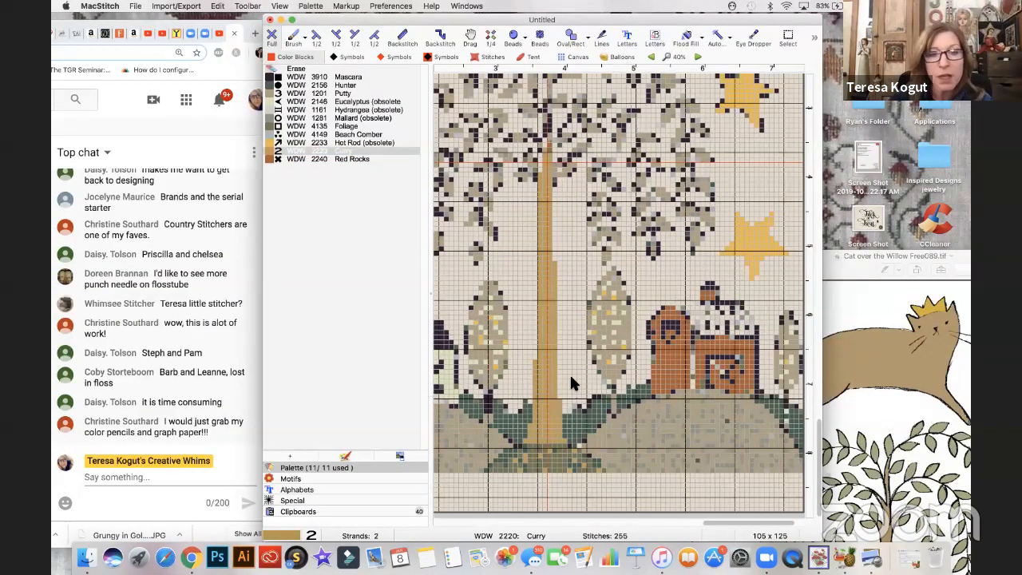
pyautogui.click(352, 59)
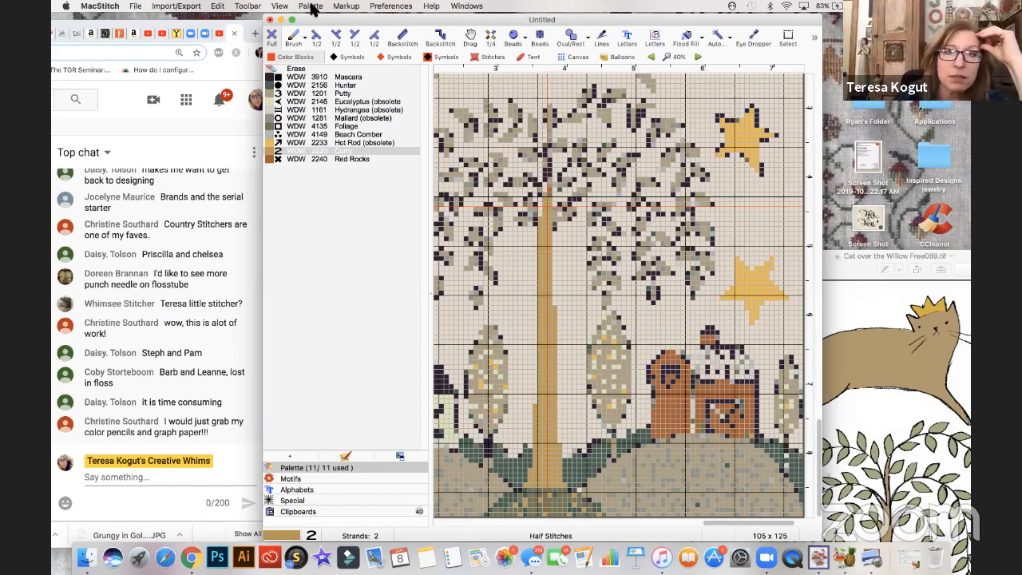
pyautogui.click(311, 6)
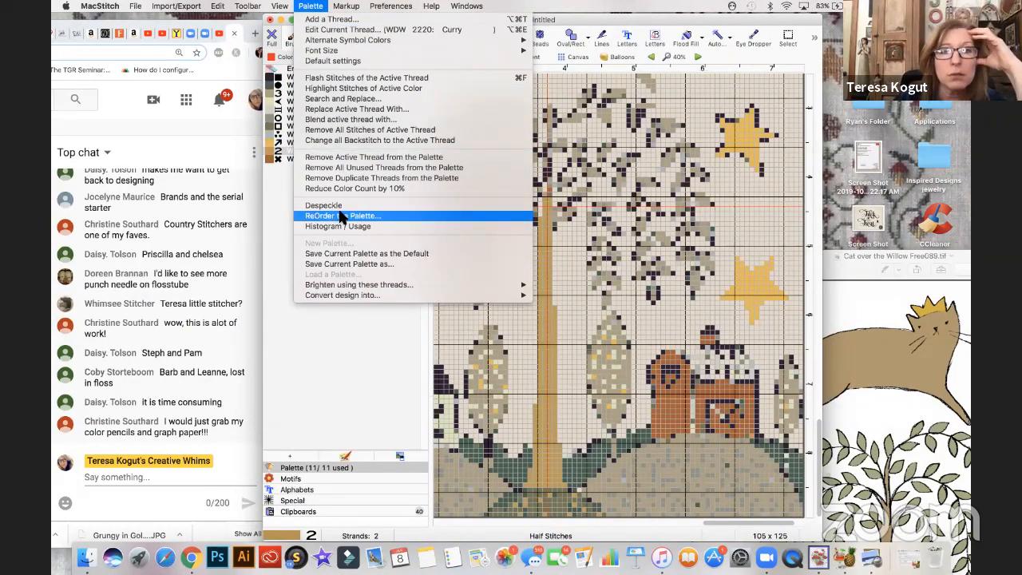
pyautogui.click(340, 216)
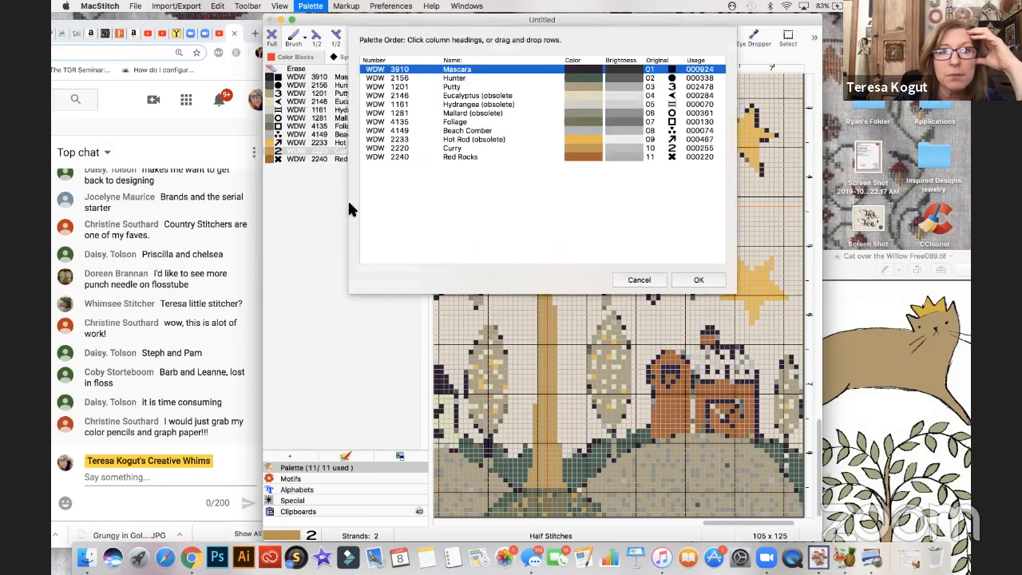
pyautogui.moveTo(591, 121); pyautogui.dragTo(587, 94)
pyautogui.moveTo(587, 148); pyautogui.dragTo(587, 113)
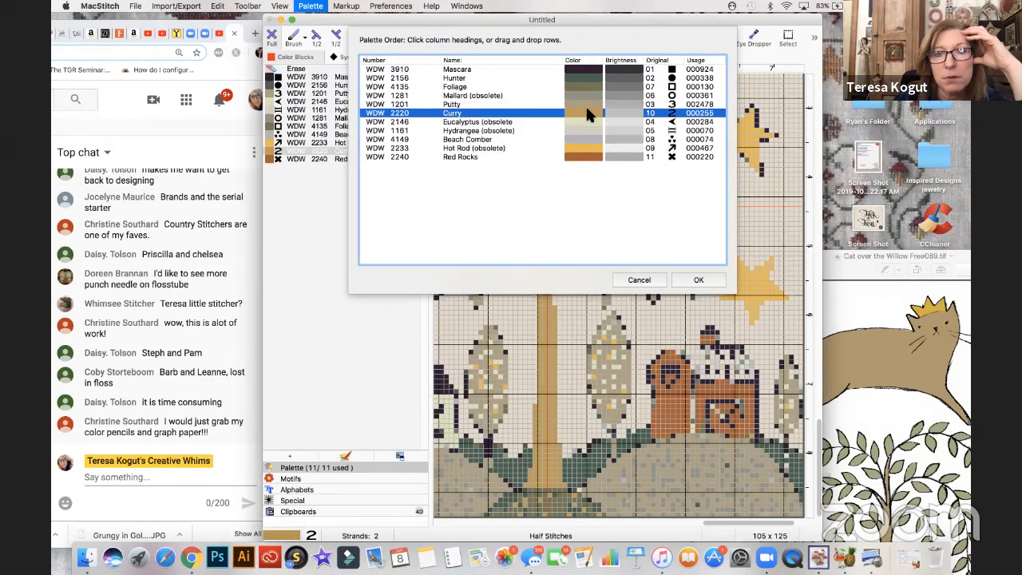
pyautogui.moveTo(587, 148); pyautogui.dragTo(587, 121)
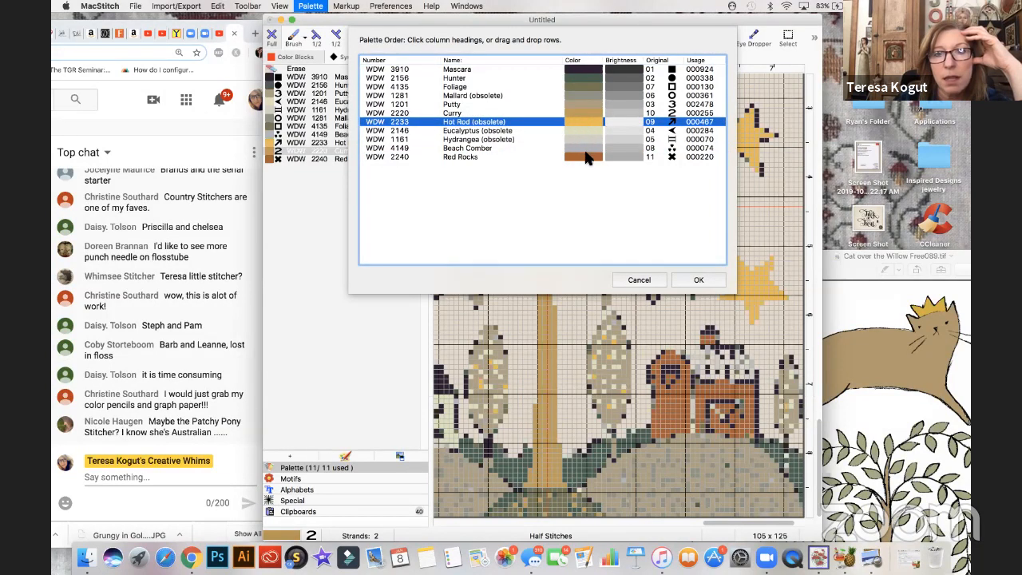
# - Move Red Rocks above Curry, place Beach Comber and Hydrangea between Hot Rod and Eucalyptus, and apply the palette order
pyautogui.moveTo(585, 156); pyautogui.dragTo(584, 108)
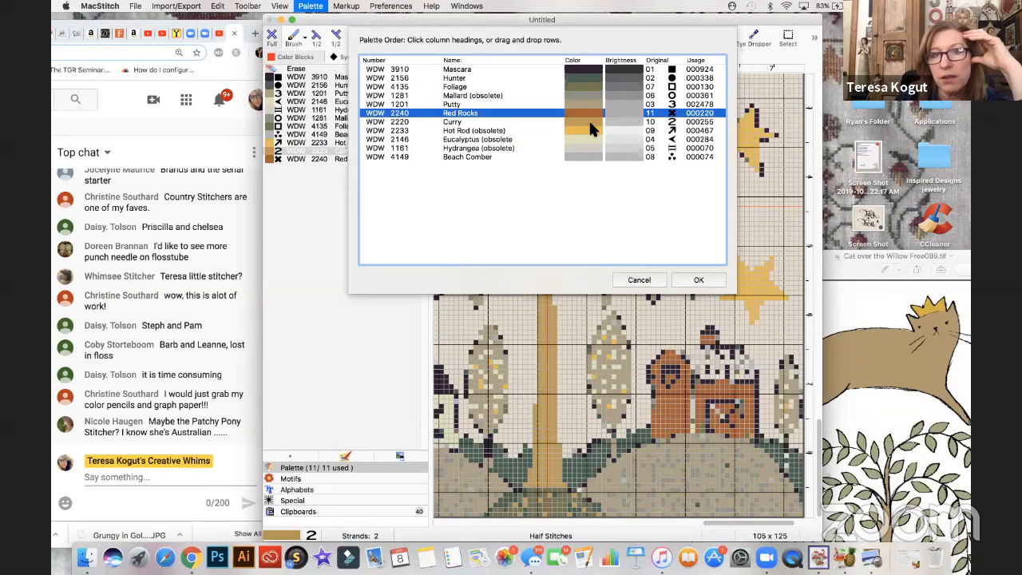
pyautogui.moveTo(585, 154); pyautogui.dragTo(586, 139)
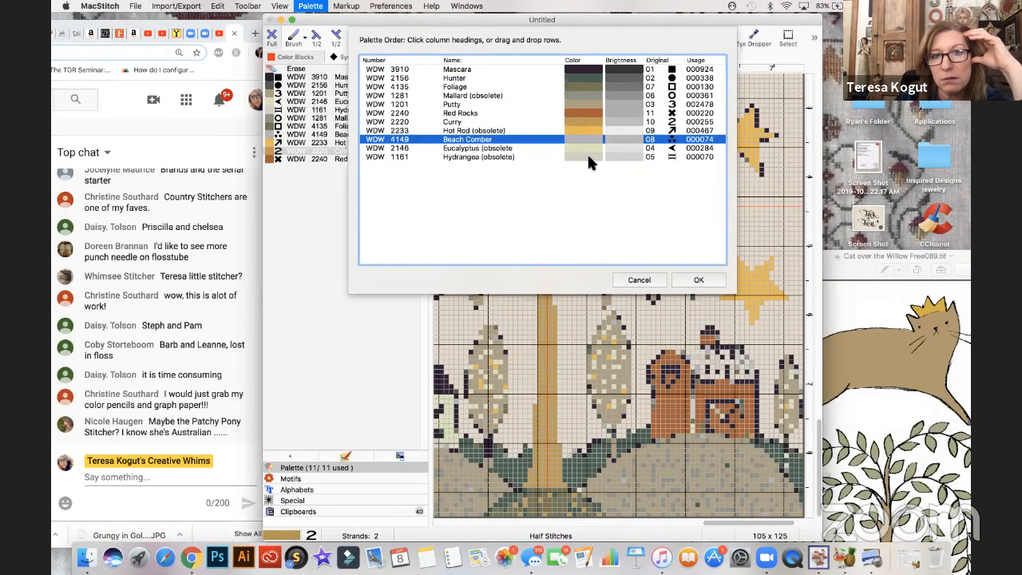
pyautogui.moveTo(587, 155); pyautogui.dragTo(588, 141)
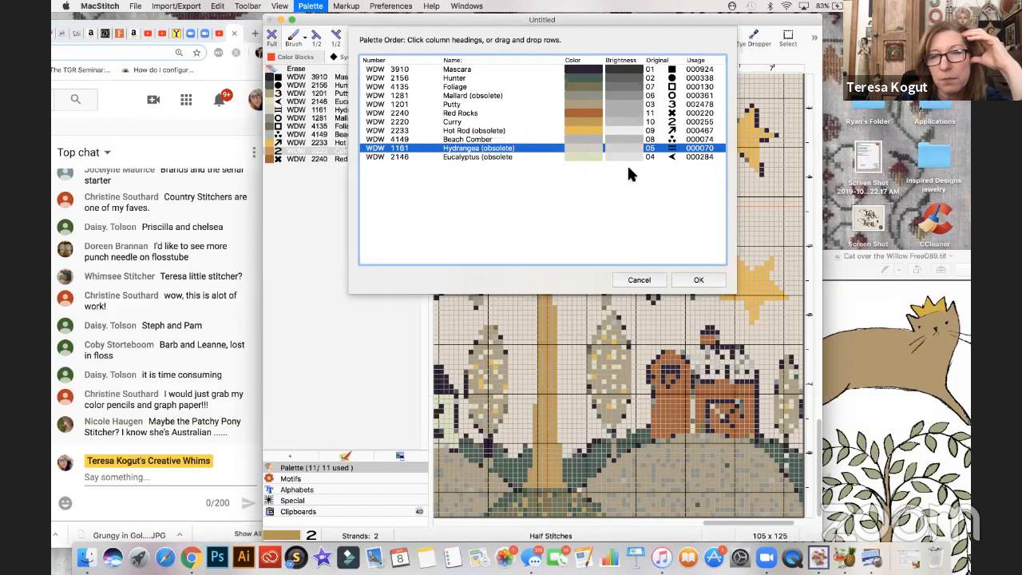
pyautogui.click(694, 280)
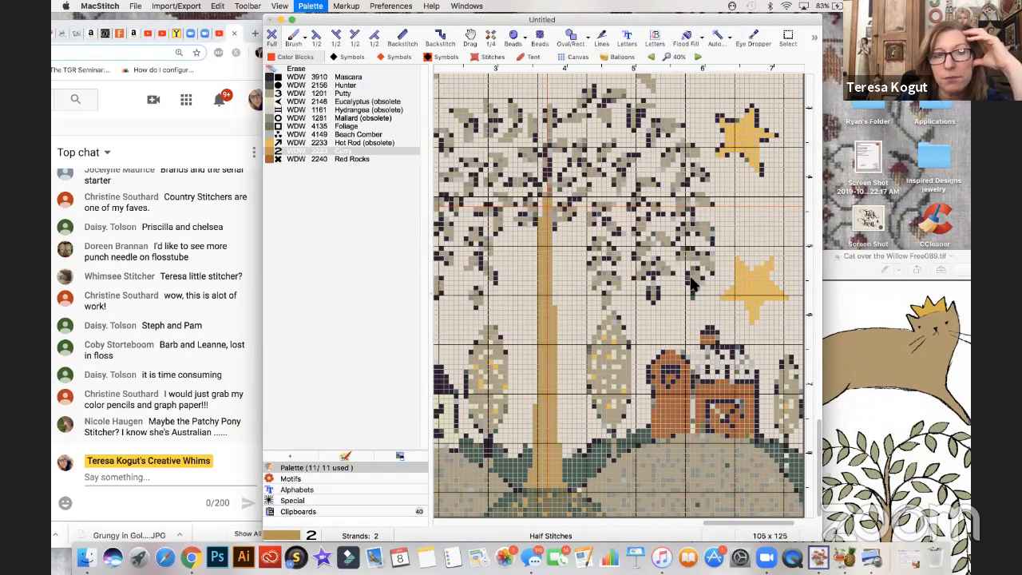
# - Remove the WDW 2146 Eucalyptus thread and its stitches from the palette and chart
pyautogui.click(274, 160)
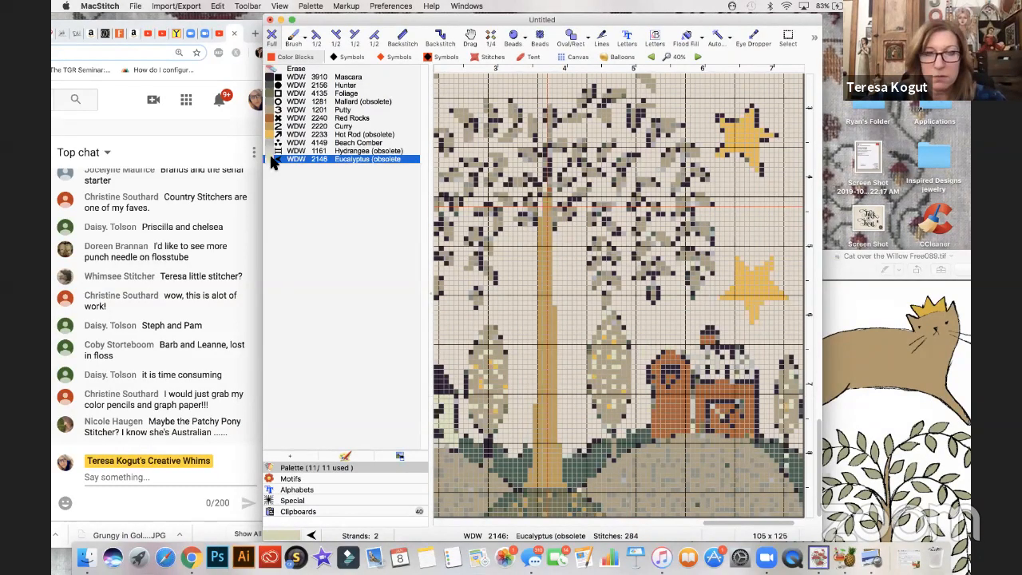
pyautogui.press('super+minus')
pyautogui.press('super+minus')
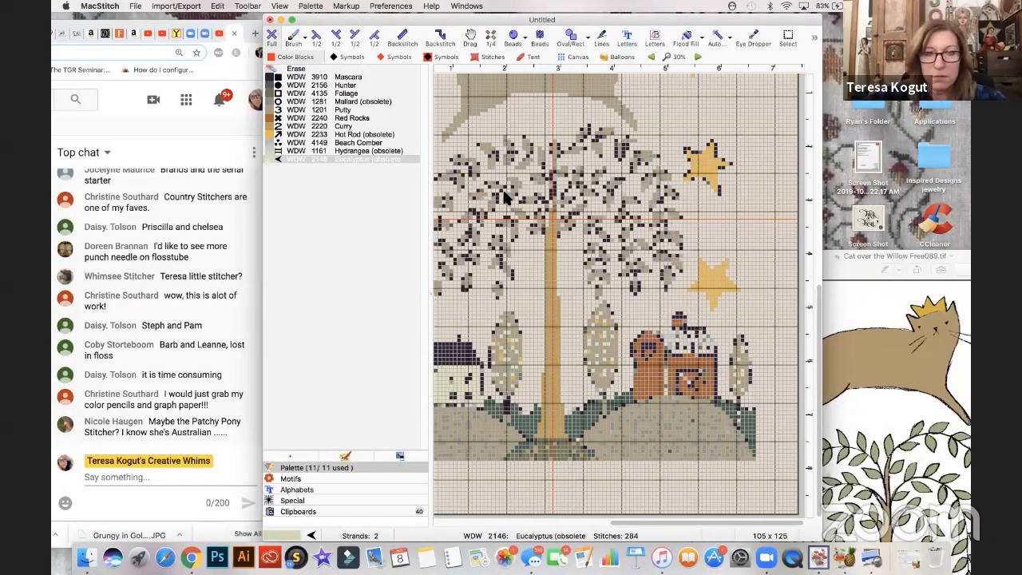
pyautogui.scroll(3, 505, 197)
pyautogui.hscroll(-4, 506, 198)
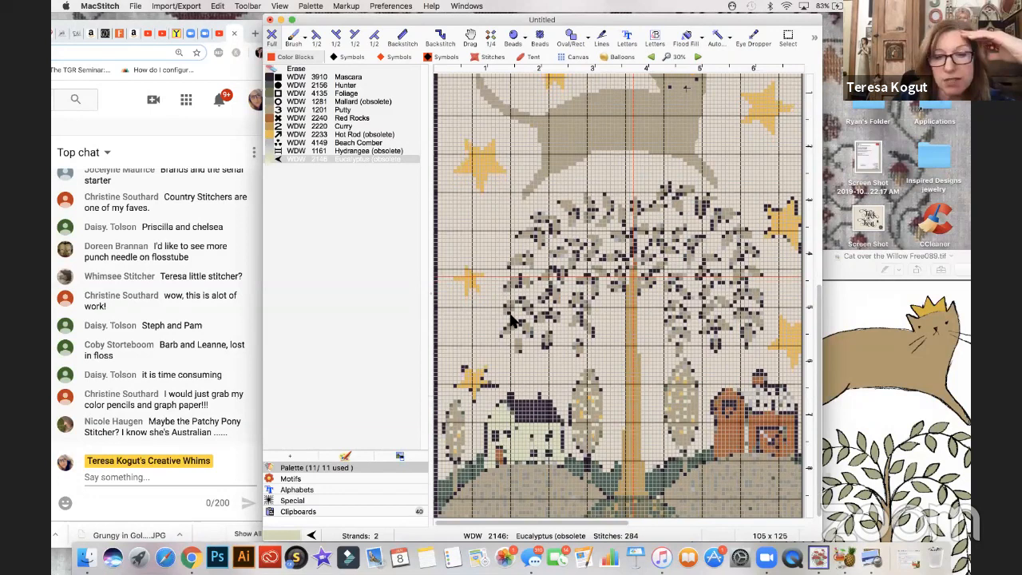
pyautogui.click(369, 160)
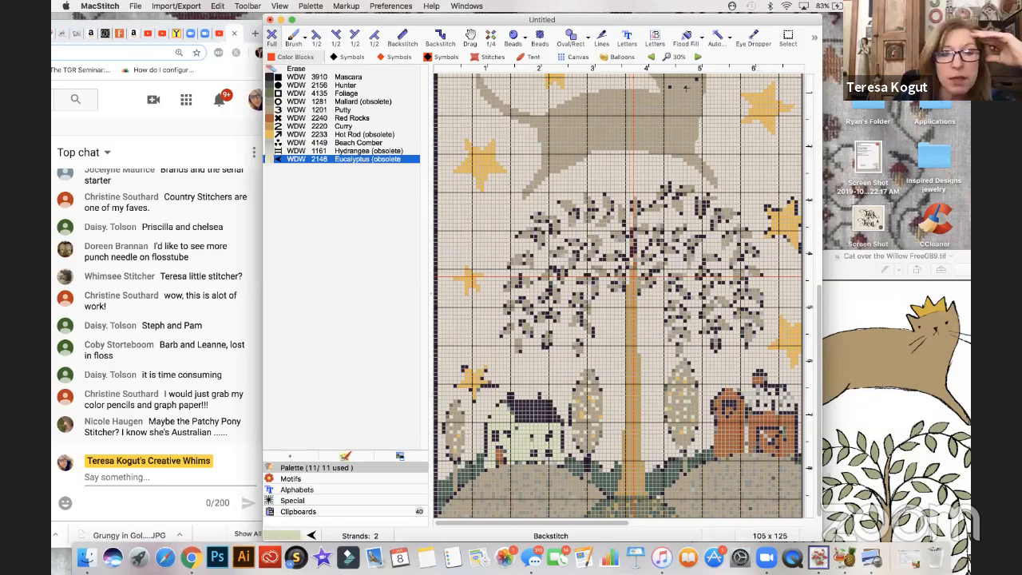
pyautogui.click(311, 5)
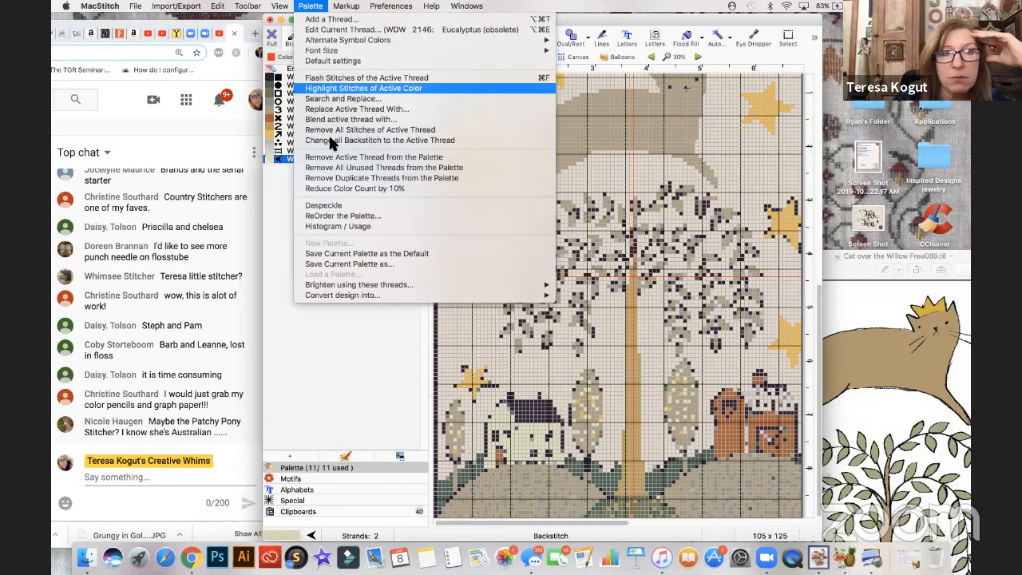
pyautogui.click(335, 158)
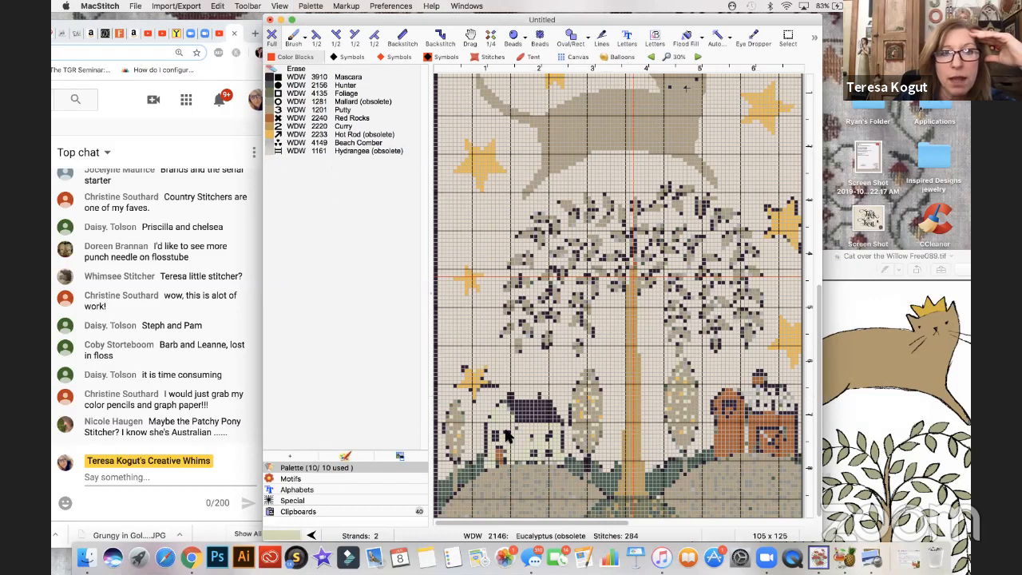
# - Add WDW 1101 Light Khaki from the WeeksDyeWorks thread family to the palette
pyautogui.click(311, 6)
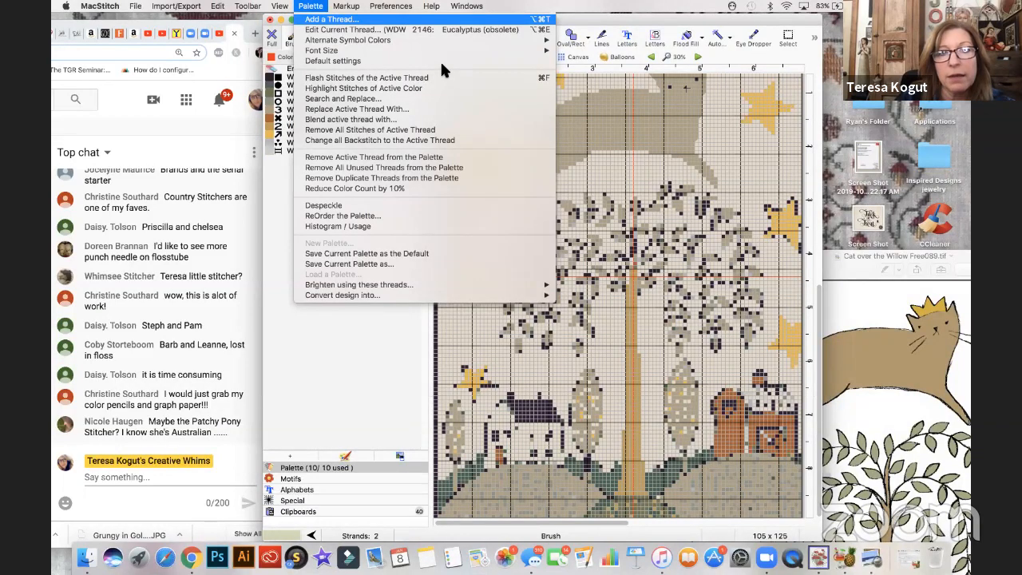
pyautogui.scroll(-1, 438, 164)
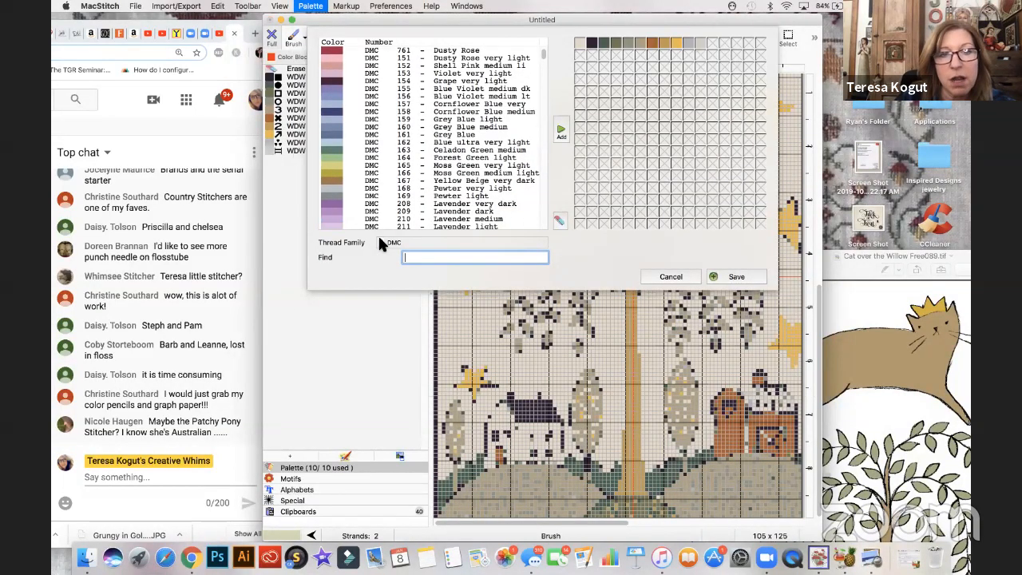
pyautogui.click(378, 244)
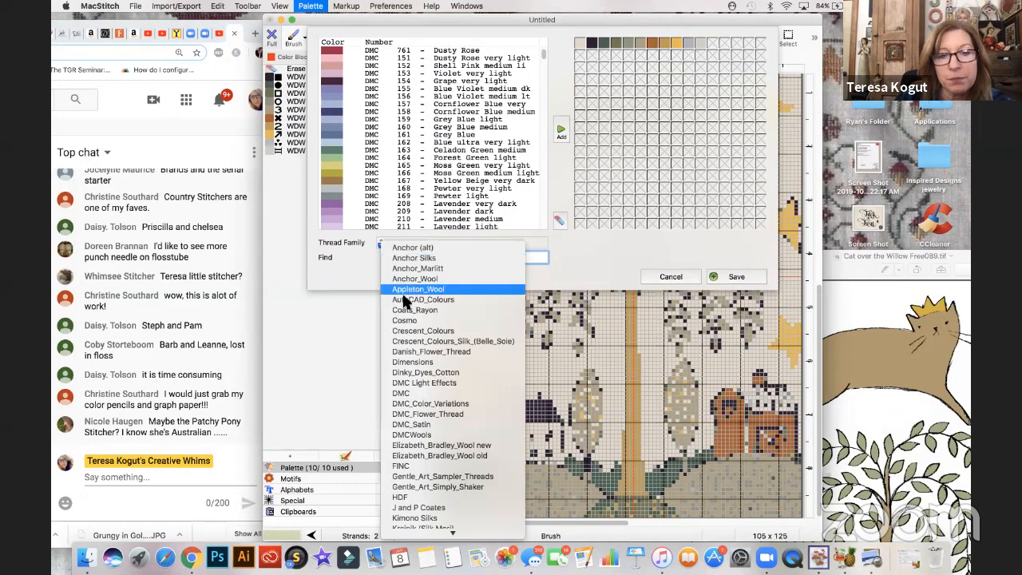
pyautogui.scroll(-5, 403, 300)
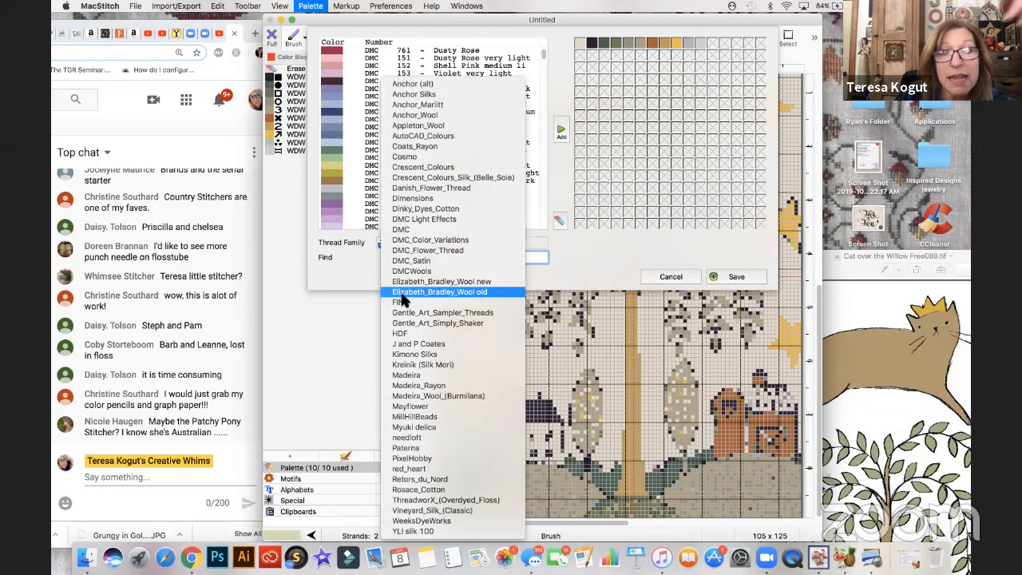
pyautogui.click(427, 520)
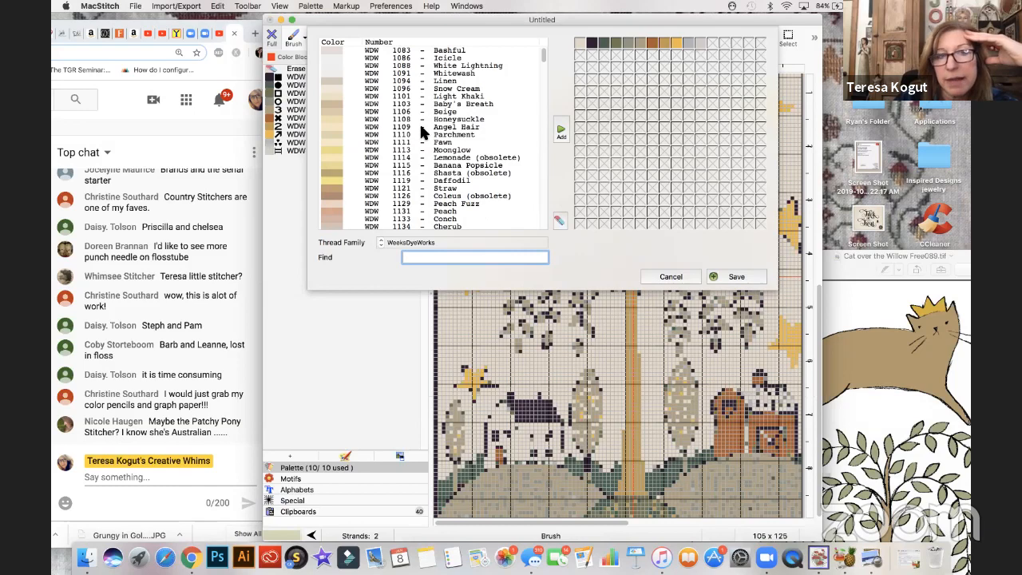
pyautogui.click(333, 93)
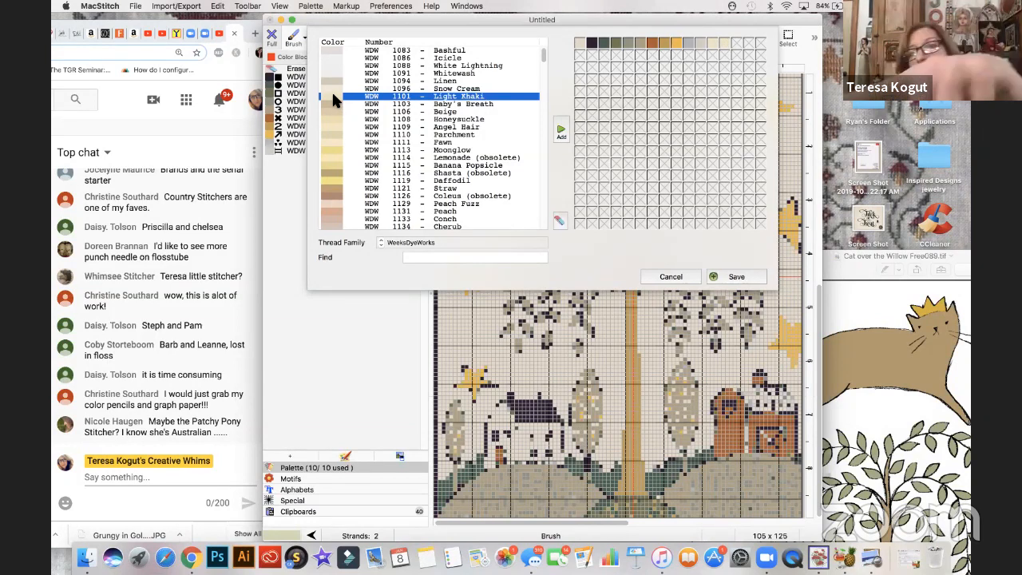
pyautogui.click(734, 277)
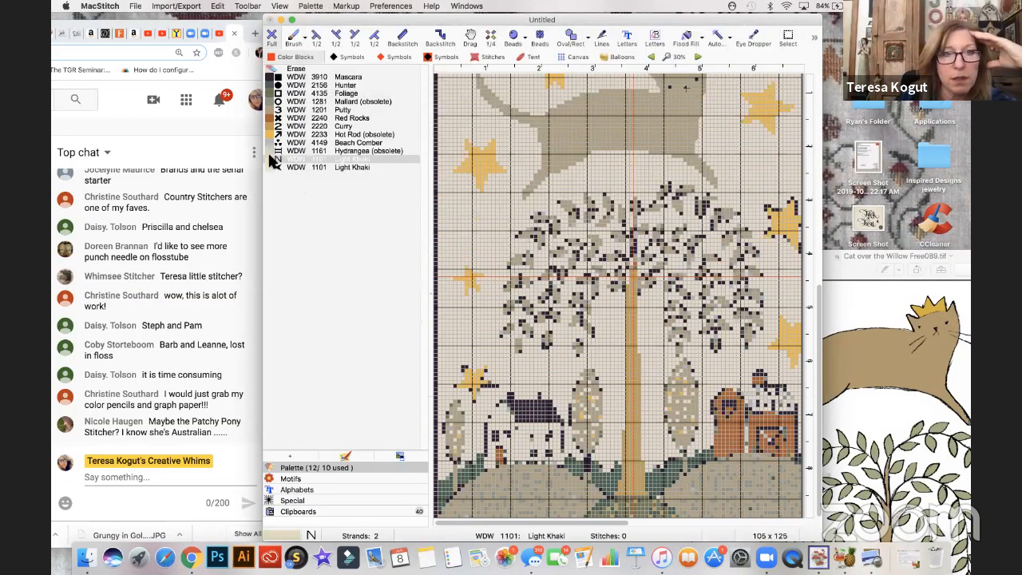
# - Fill the gable end of the house at the foot of the willow with WDW 1101 Light Khaki
pyautogui.click(271, 158)
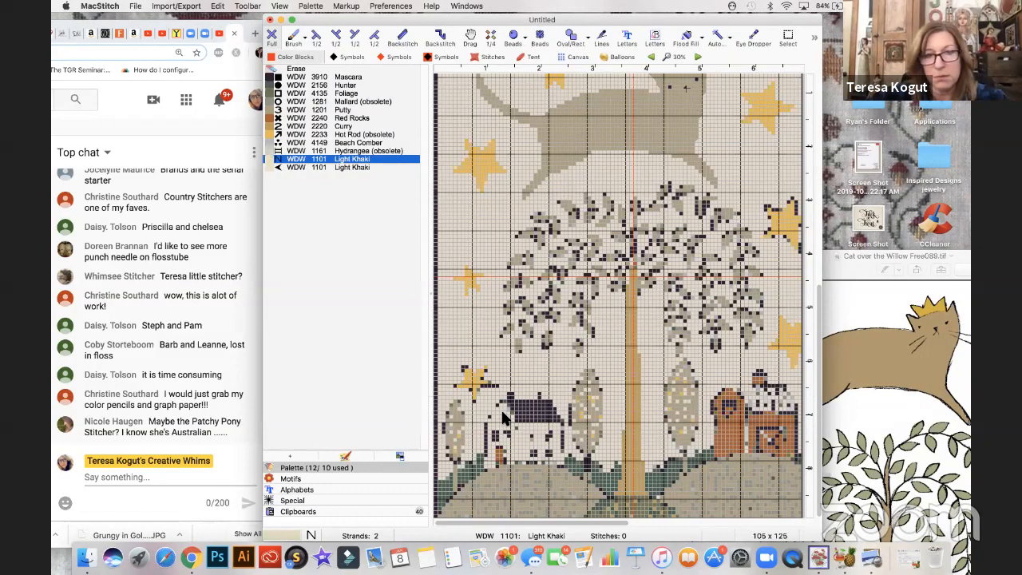
pyautogui.scroll(1, 578, 489)
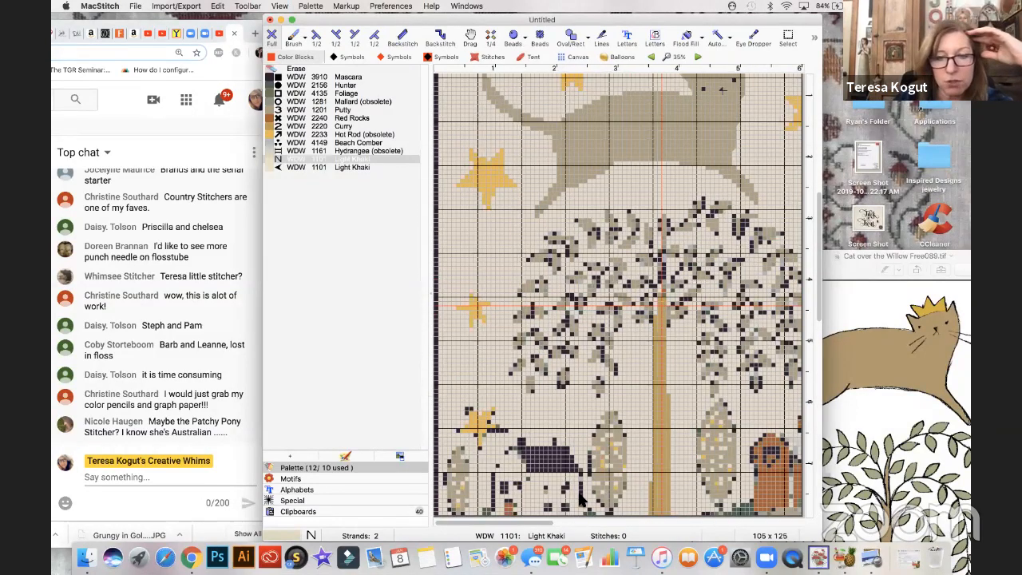
pyautogui.scroll(2, 578, 490)
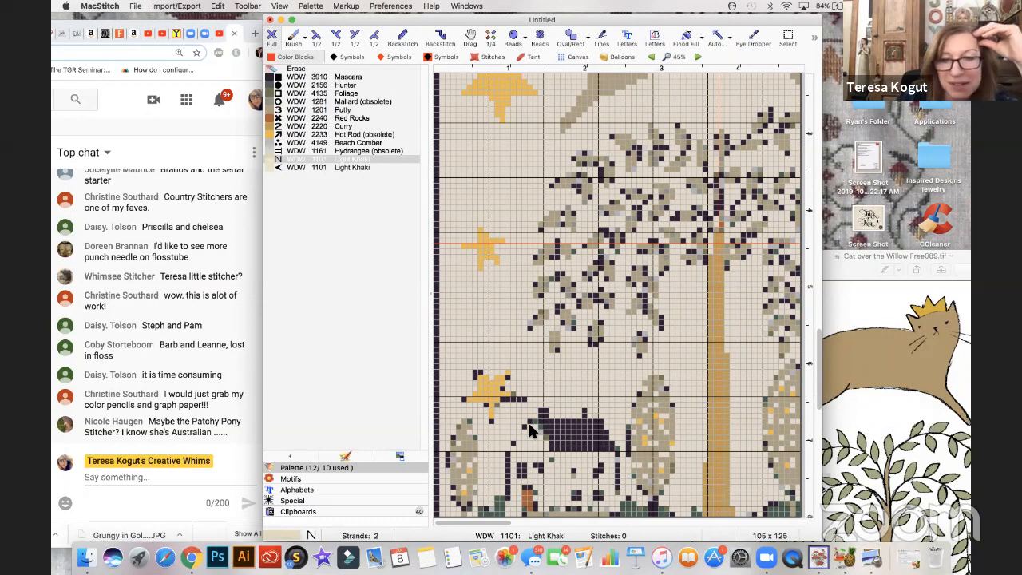
pyautogui.click(530, 434)
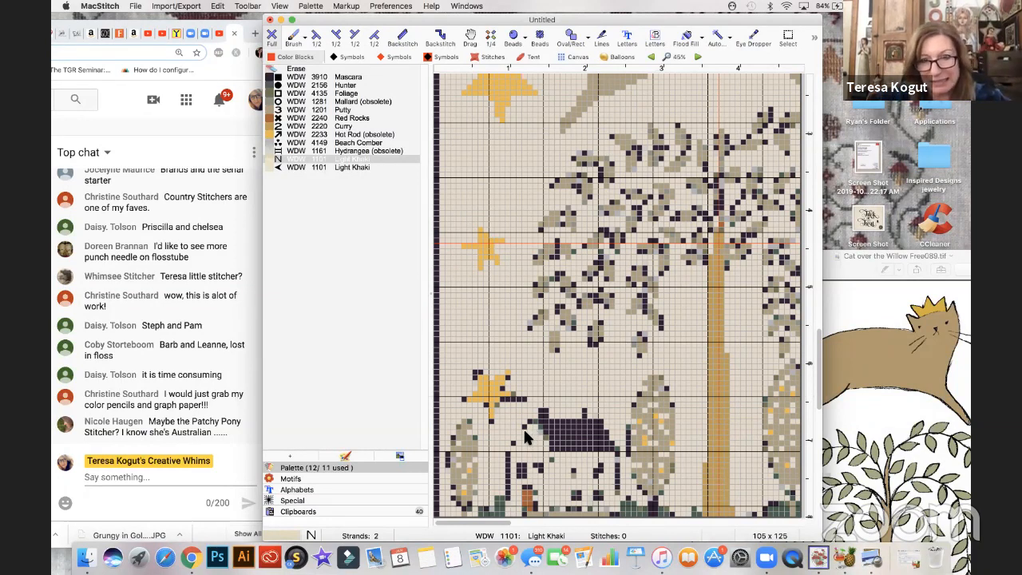
pyautogui.press('super+equal')
pyautogui.press('super+equal')
pyautogui.scroll(-5, 547, 457)
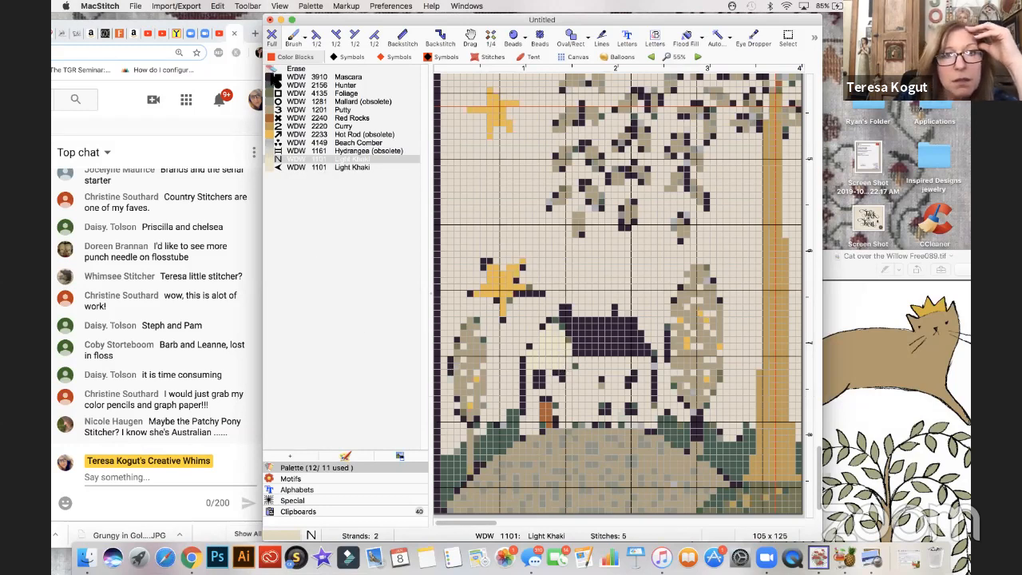
# - Outline the house's gable slope in WDW 3910 Mascara, erasing stray stitches and tidying the roof edge
pyautogui.click(280, 76)
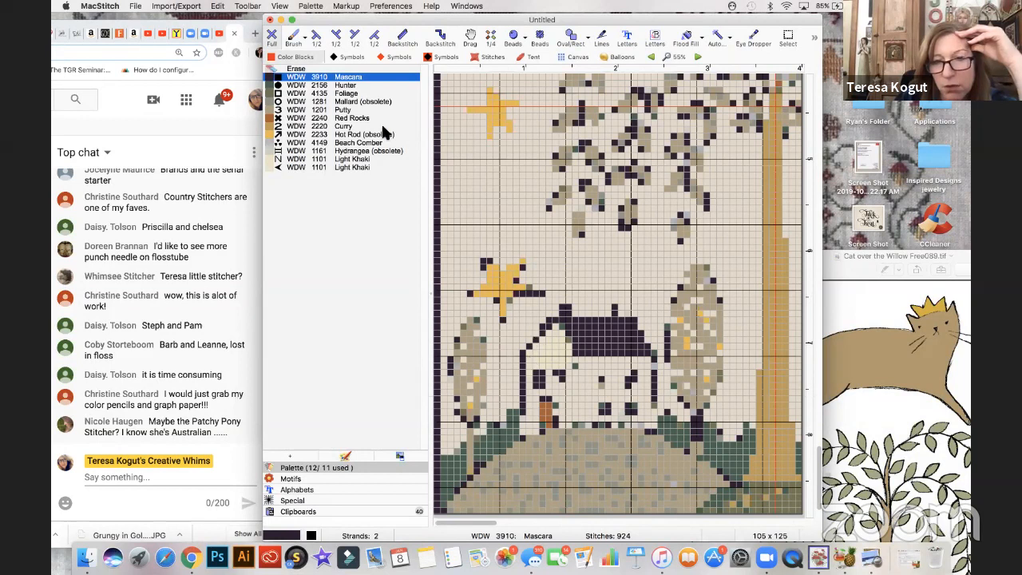
pyautogui.click(296, 69)
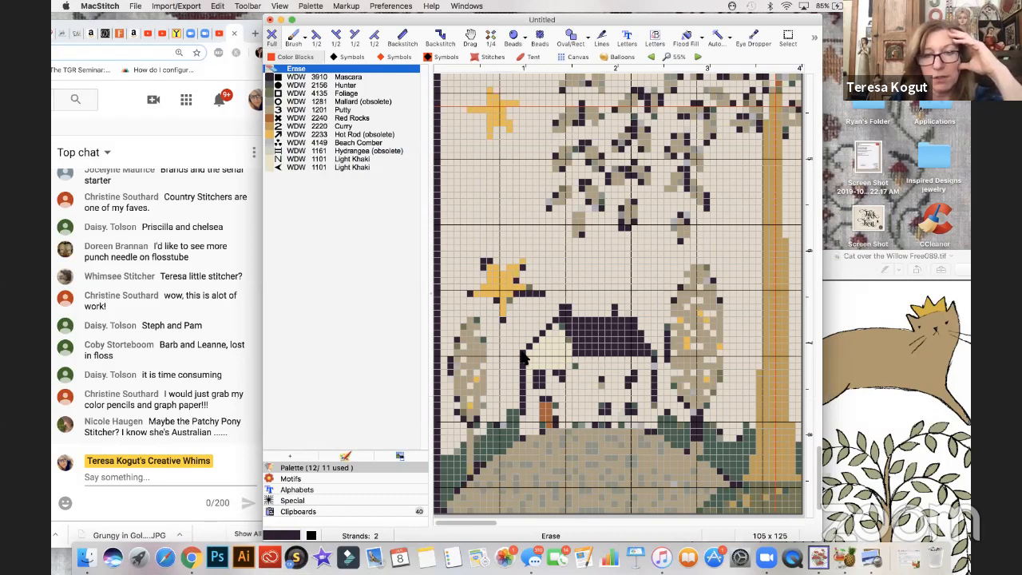
pyautogui.click(270, 77)
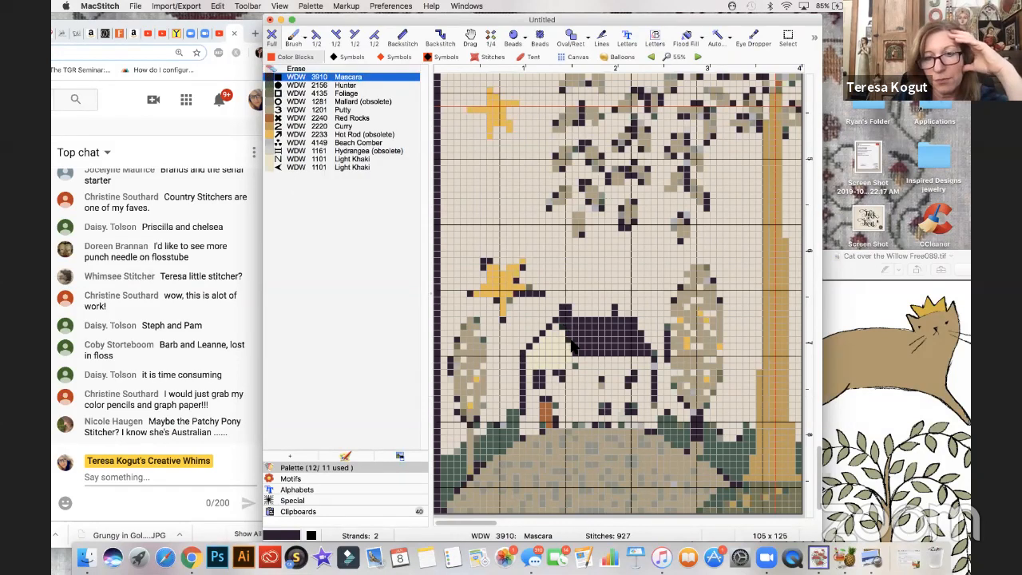
# - Extend the Light Khaki gable to the slanted roof edge and remove all unused threads from the palette
pyautogui.click(270, 158)
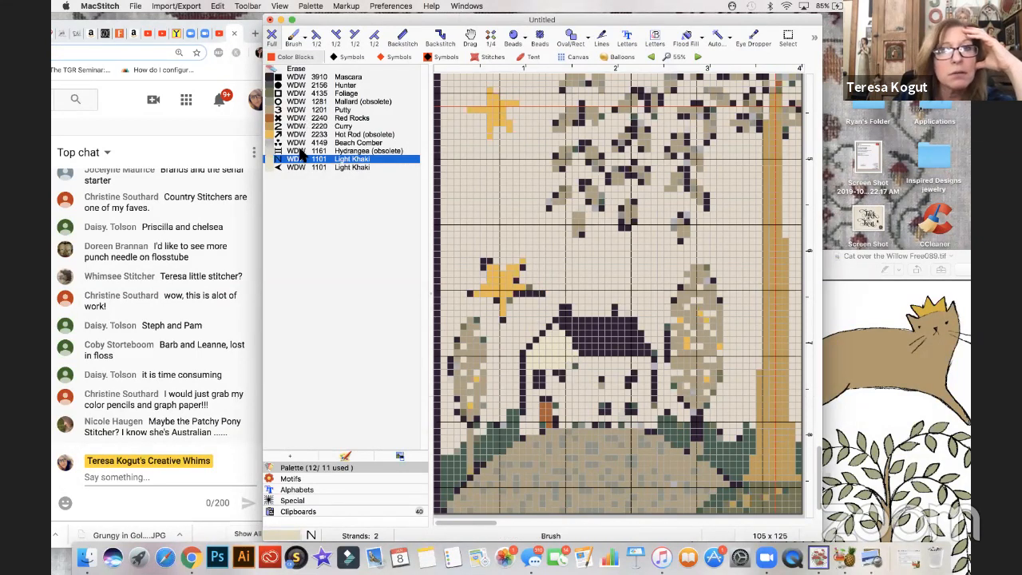
pyautogui.click(303, 6)
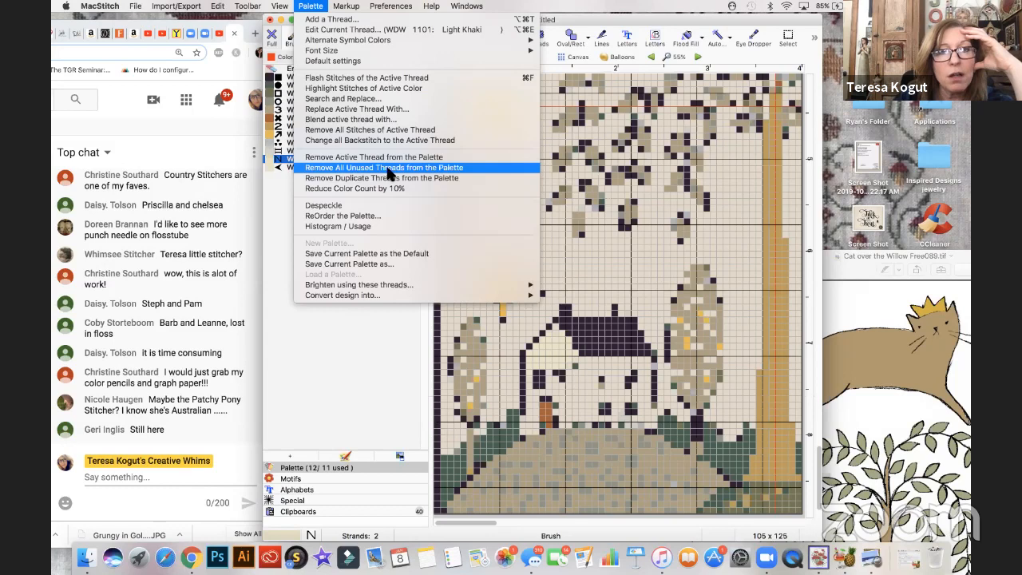
pyautogui.click(399, 170)
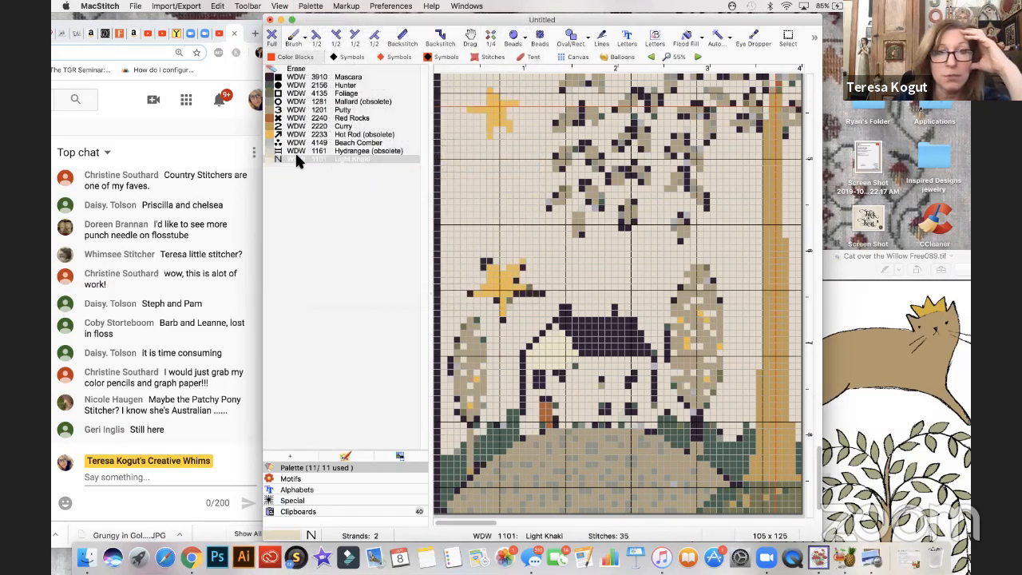
# - Reshape the house's chimneys and roofline with WDW 3910 Mascara, erasing the extra stitches above the roof
pyautogui.click(297, 159)
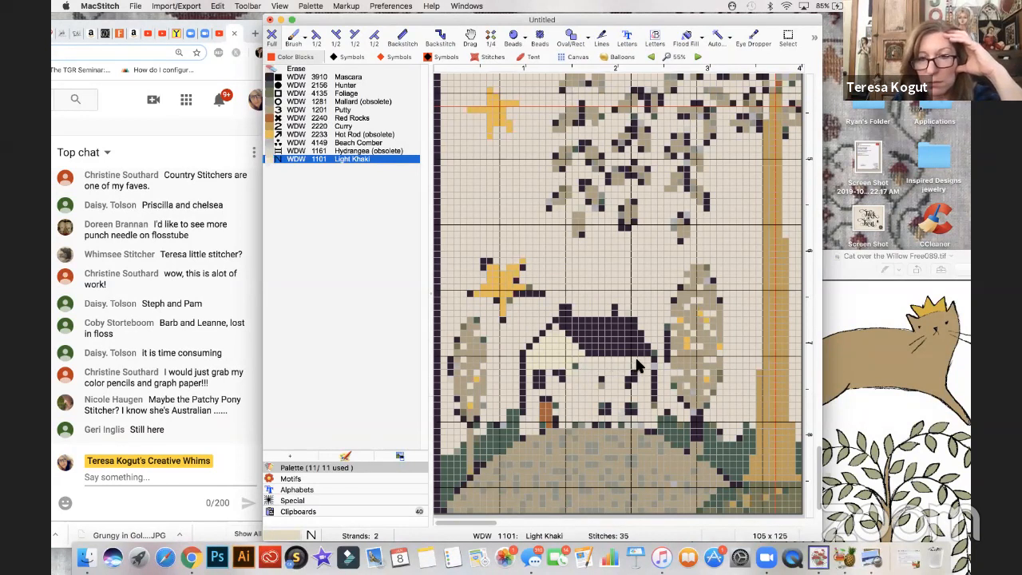
pyautogui.click(272, 77)
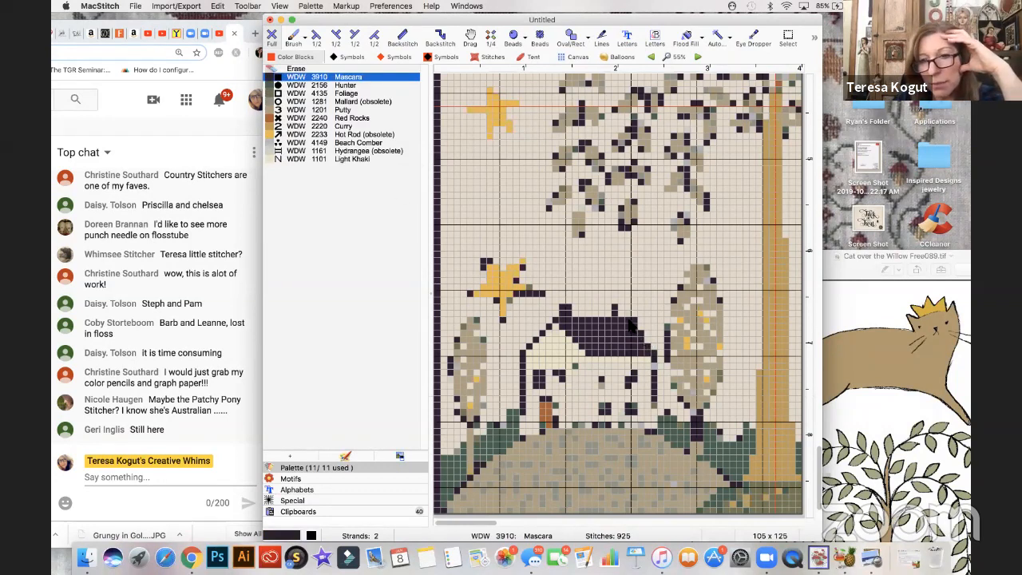
pyautogui.click(297, 70)
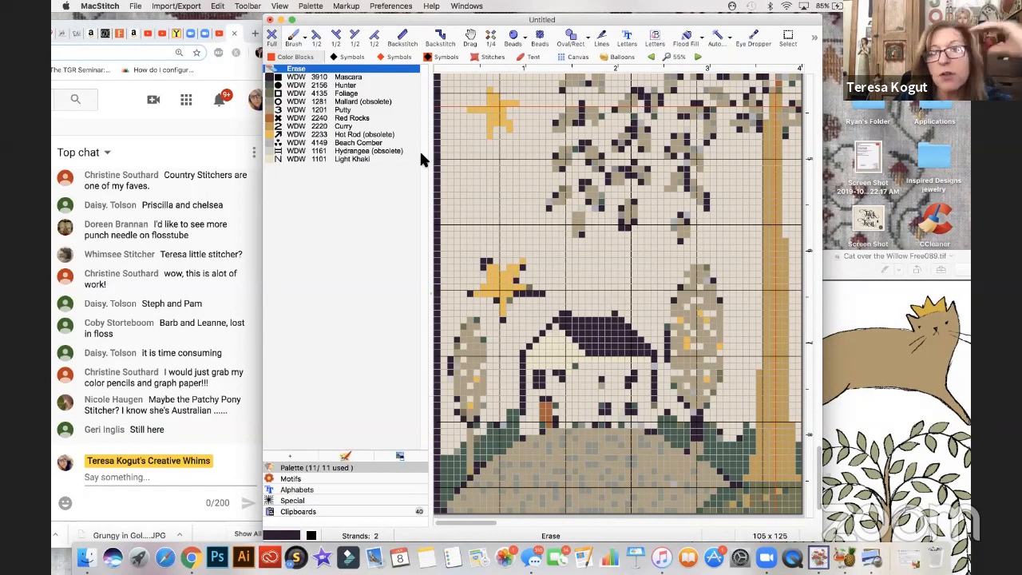
pyautogui.click(273, 77)
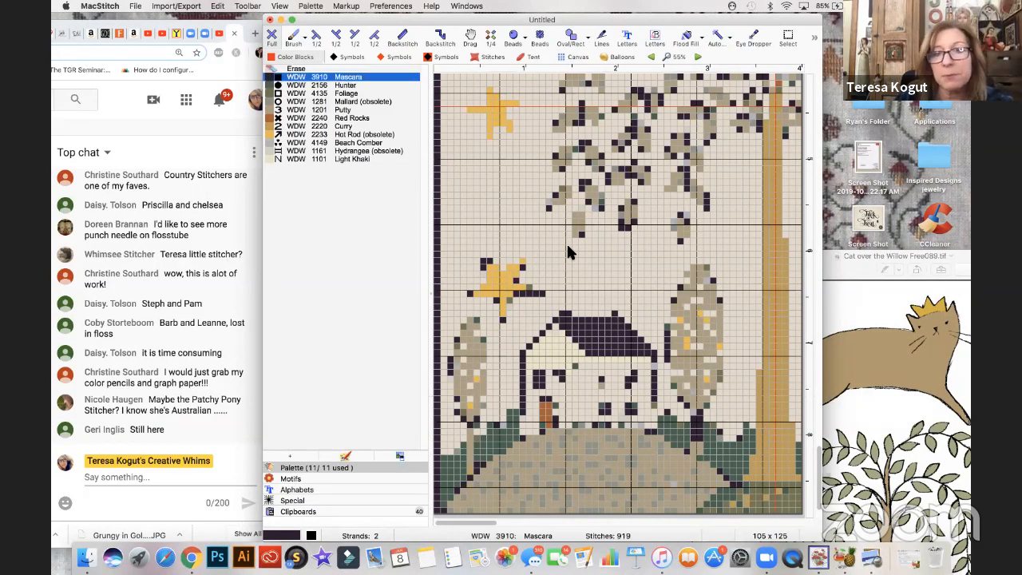
pyautogui.click(609, 316)
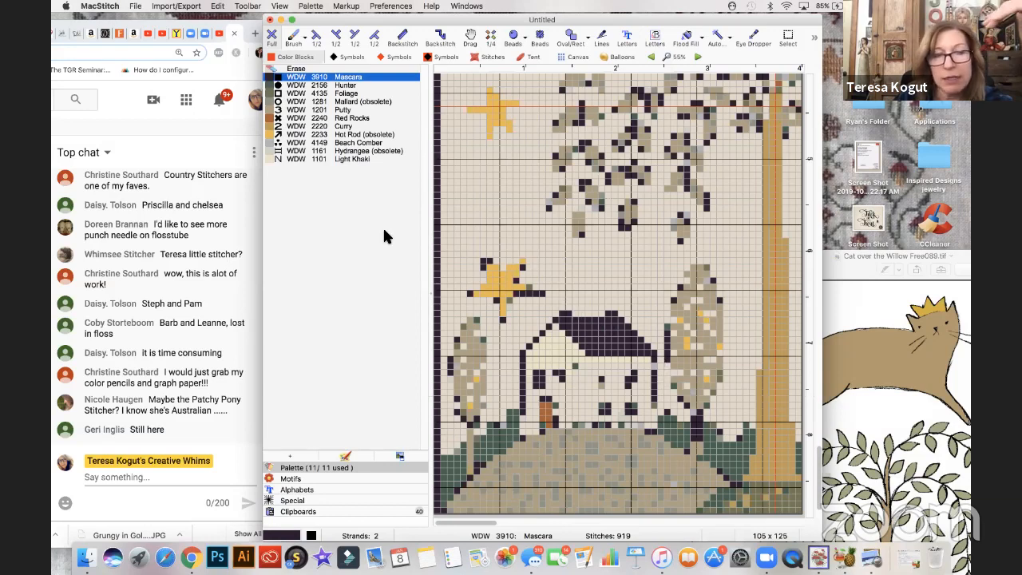
# - Outline the house walls in WDW 1201 Putty and fill the gable-end wall with Light Khaki around two Mascara windows
pyautogui.click(279, 109)
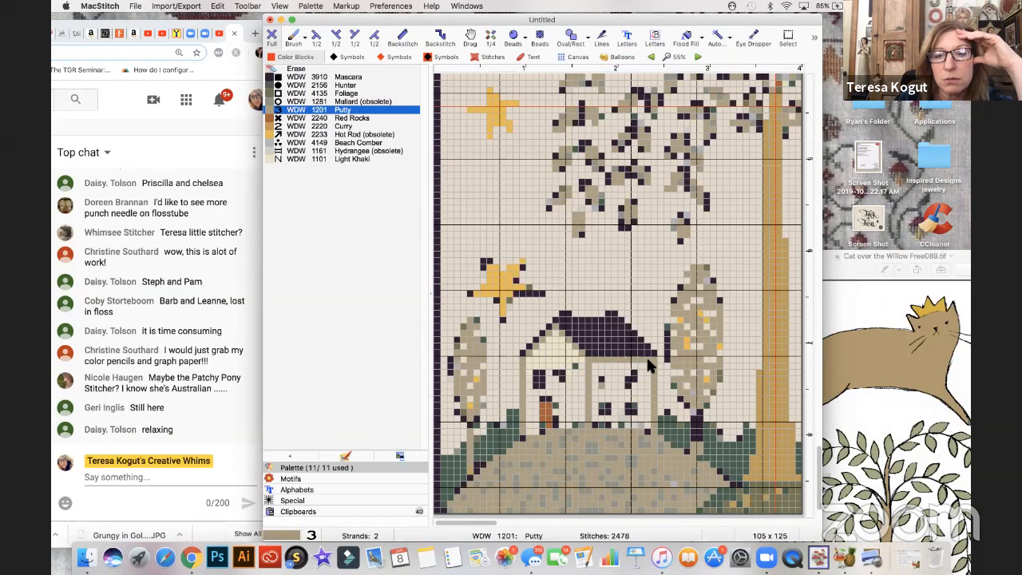
pyautogui.click(269, 157)
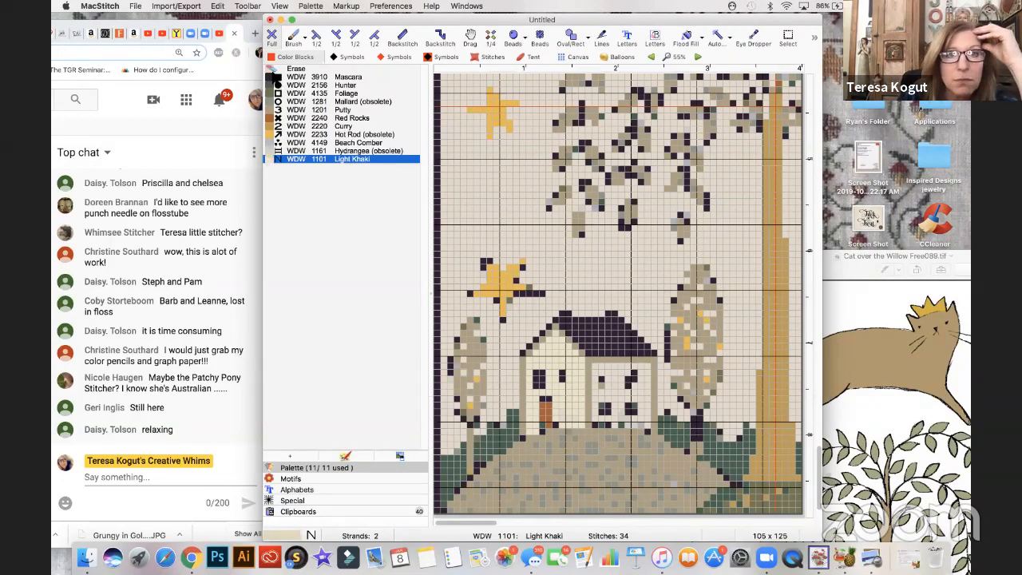
pyautogui.click(275, 76)
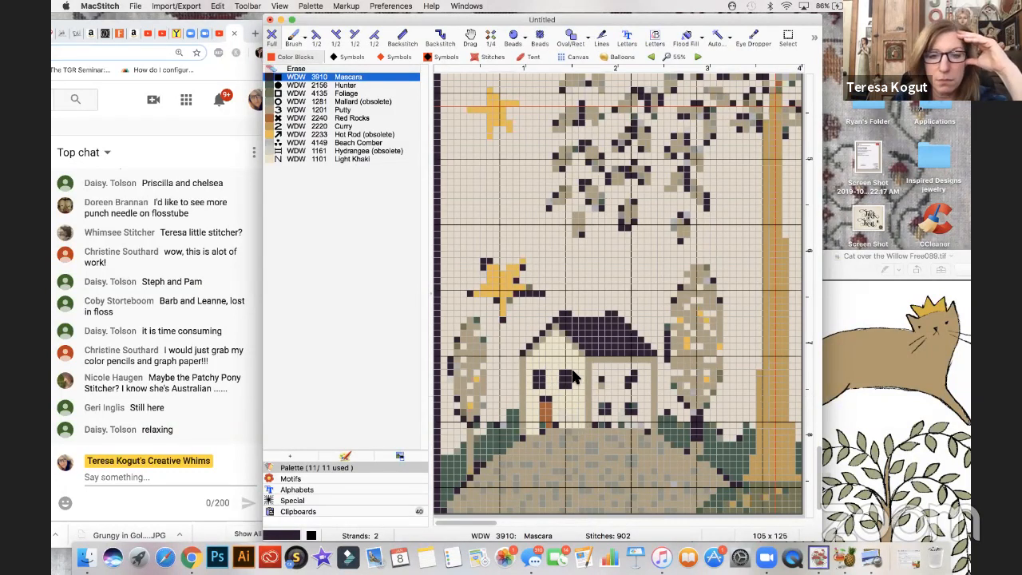
# - Cover the door's outer edge with Light Khaki and rebuild it in WDW 2240 Red Rocks, centred below the gable-end windows
pyautogui.click(272, 159)
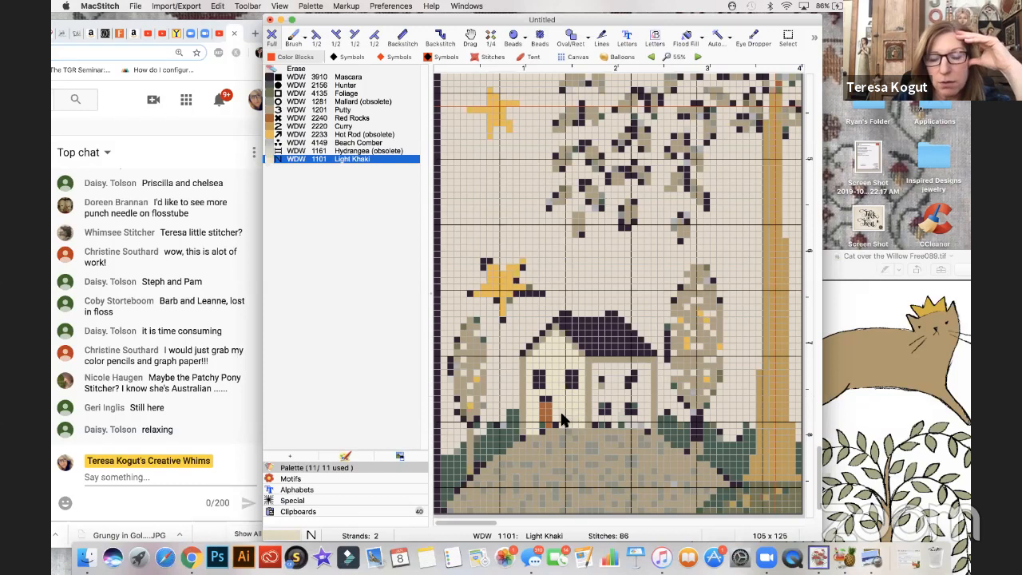
pyautogui.moveTo(543, 399); pyautogui.dragTo(542, 425)
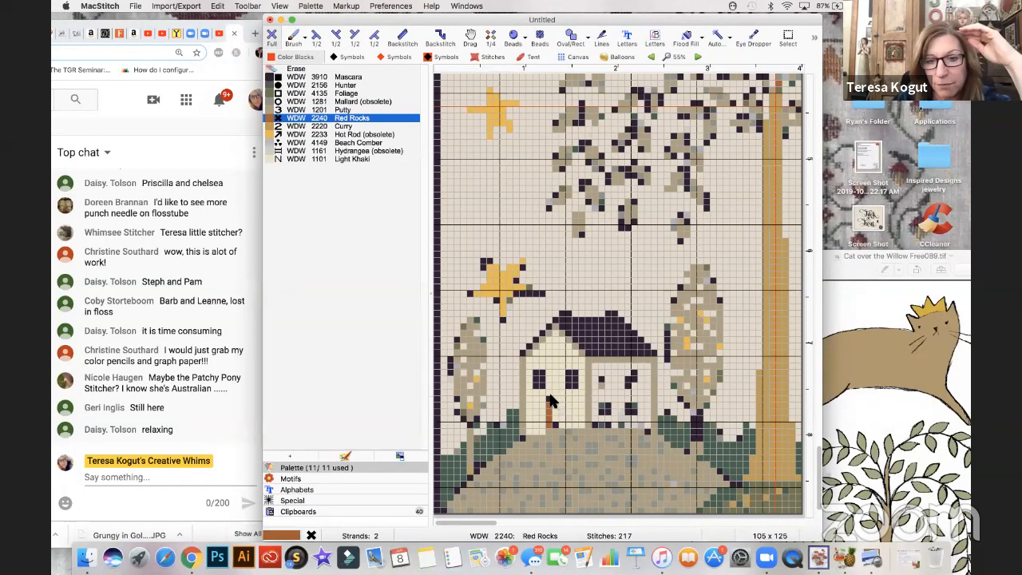
pyautogui.moveTo(561, 396)
pyautogui.mouseDown()
pyautogui.moveTo(563, 423)
pyautogui.moveTo(553, 420)
pyautogui.mouseUp()
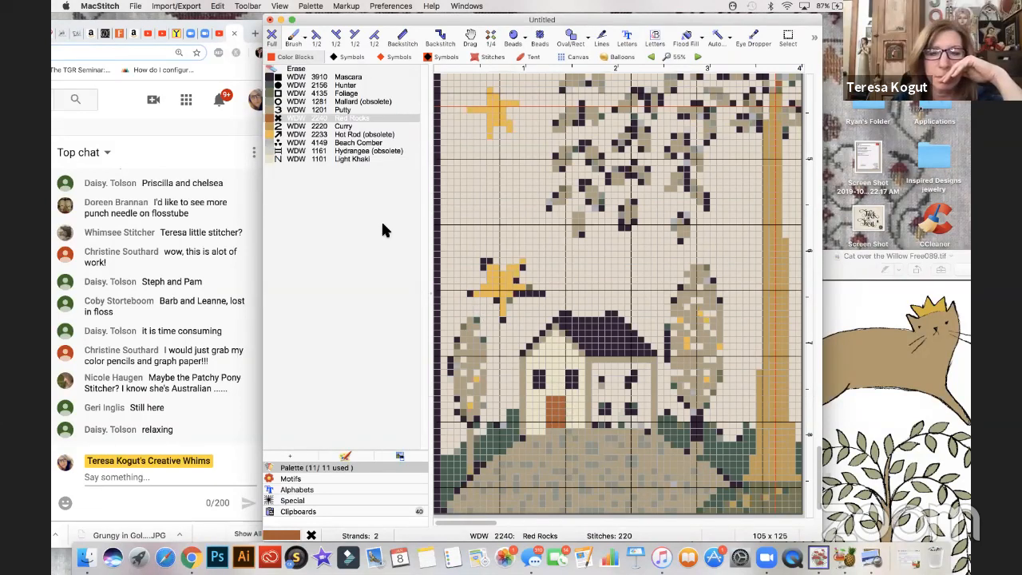
# - Square up the four windows of the house's side wall in Mascara and fill the wall around them with Light Khaki
pyautogui.click(275, 76)
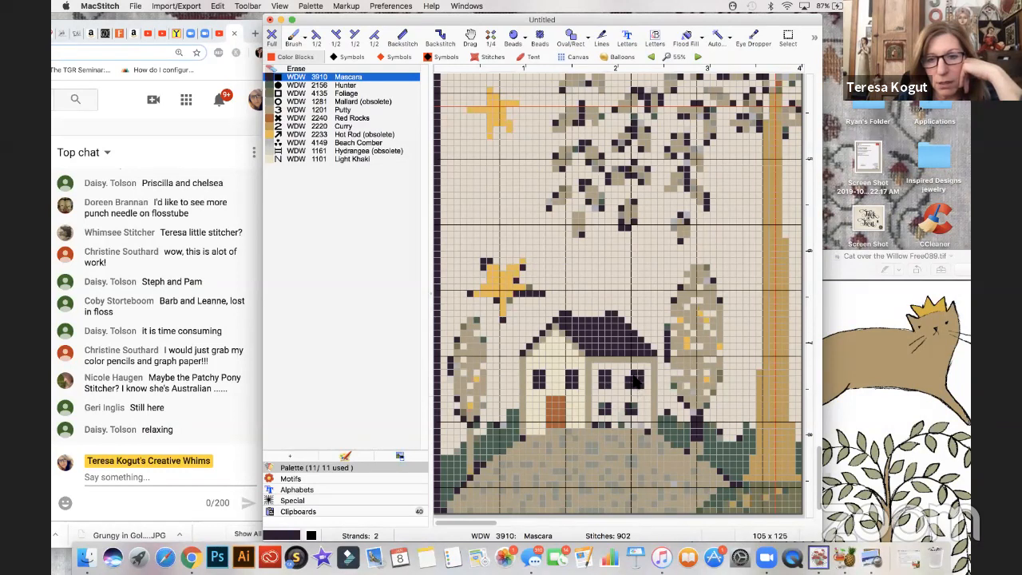
pyautogui.click(270, 160)
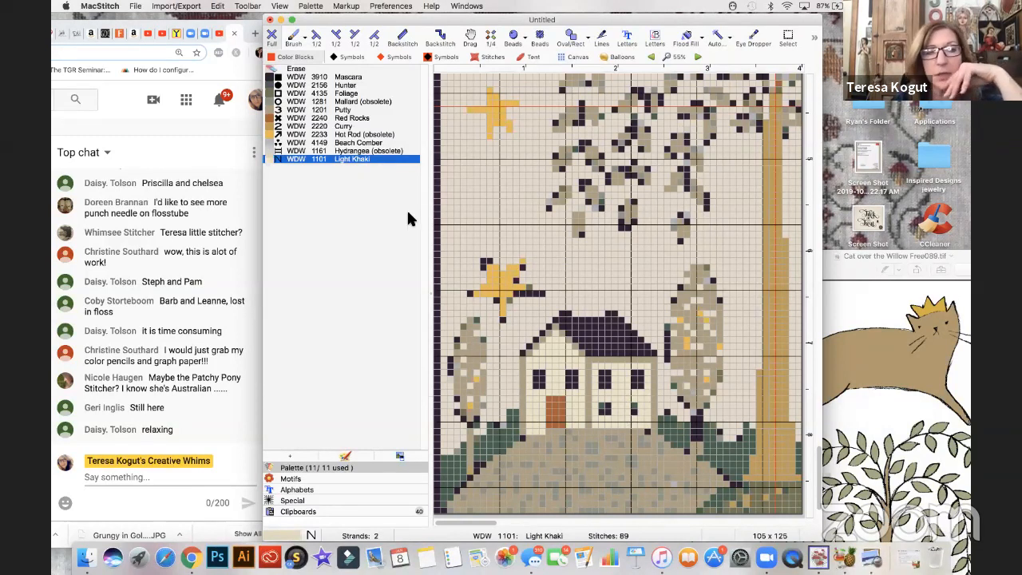
pyautogui.click(272, 78)
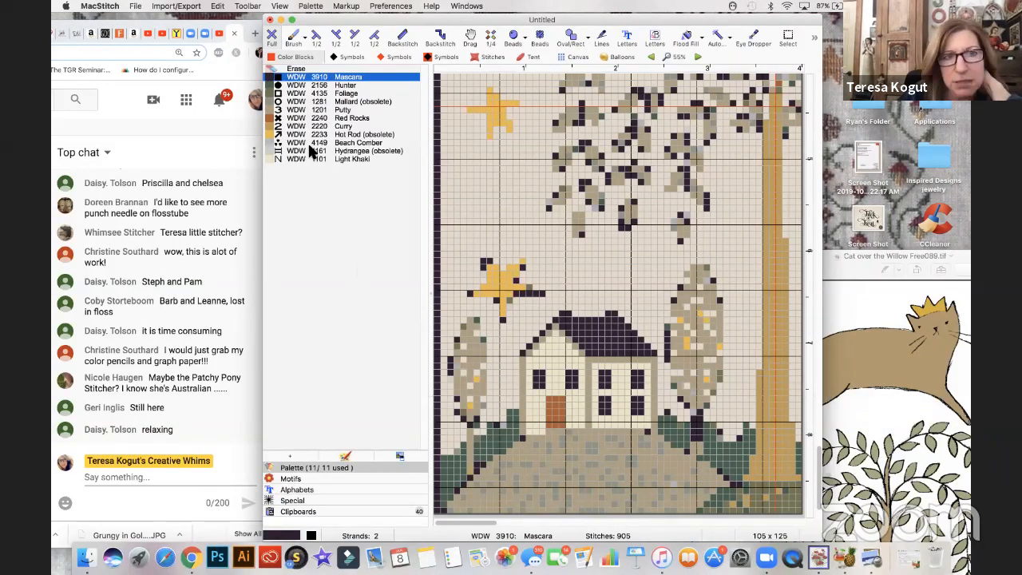
# - Extend the Red Rocks door down to the hill and fill the bottom row of the house walls with Light Khaki
pyautogui.click(276, 118)
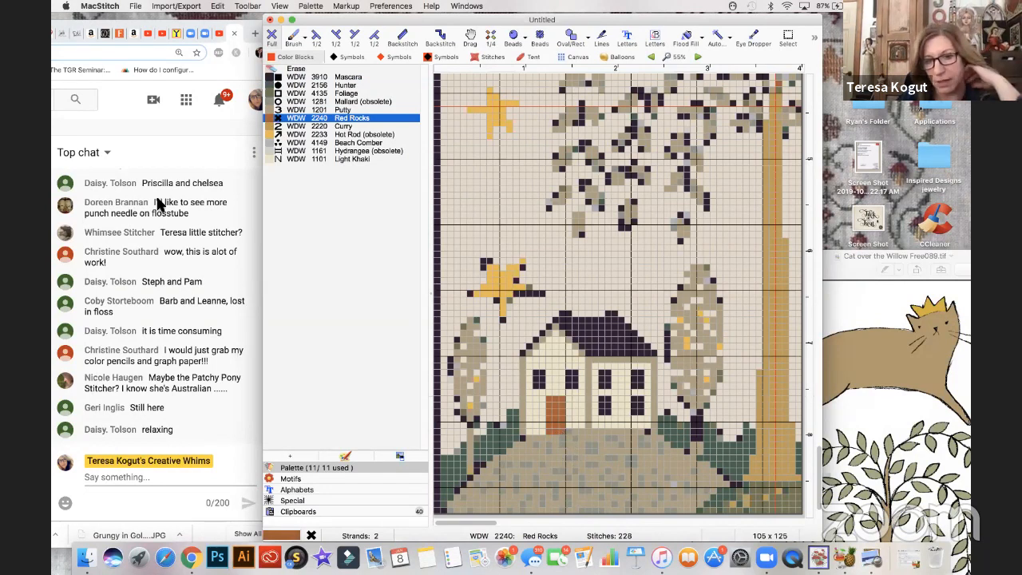
pyautogui.click(269, 160)
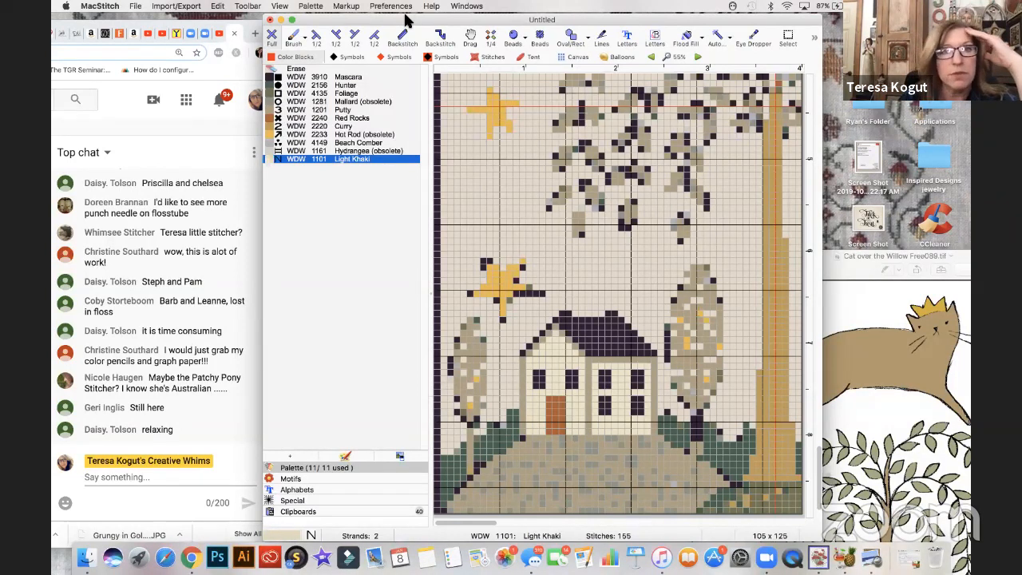
# - Cut the lower pair of side-wall windows, paste them one row lower, and patch the wall around them with Light Khaki
pyautogui.click(246, 7)
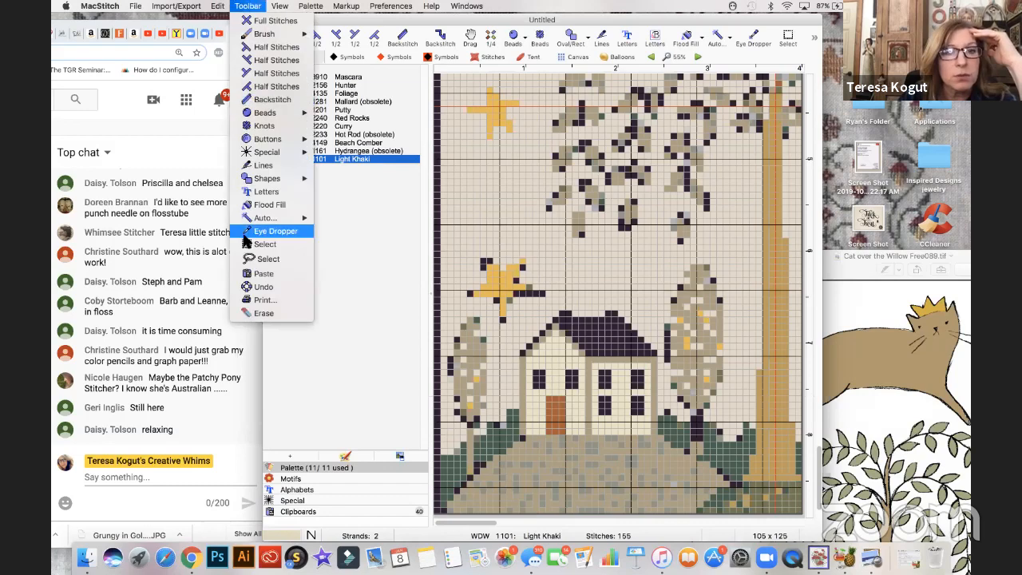
pyautogui.click(249, 243)
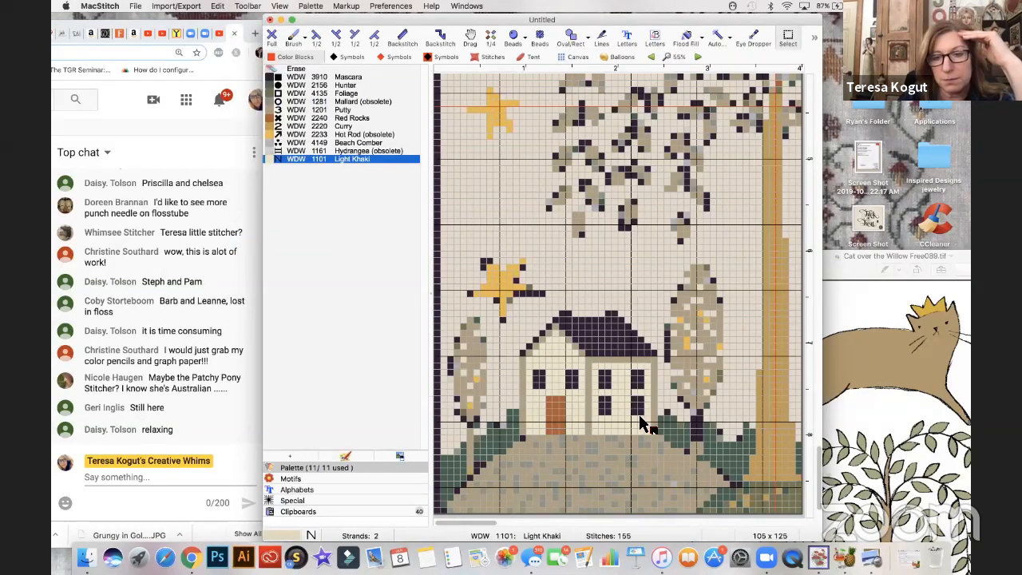
pyautogui.moveTo(602, 399); pyautogui.dragTo(644, 416)
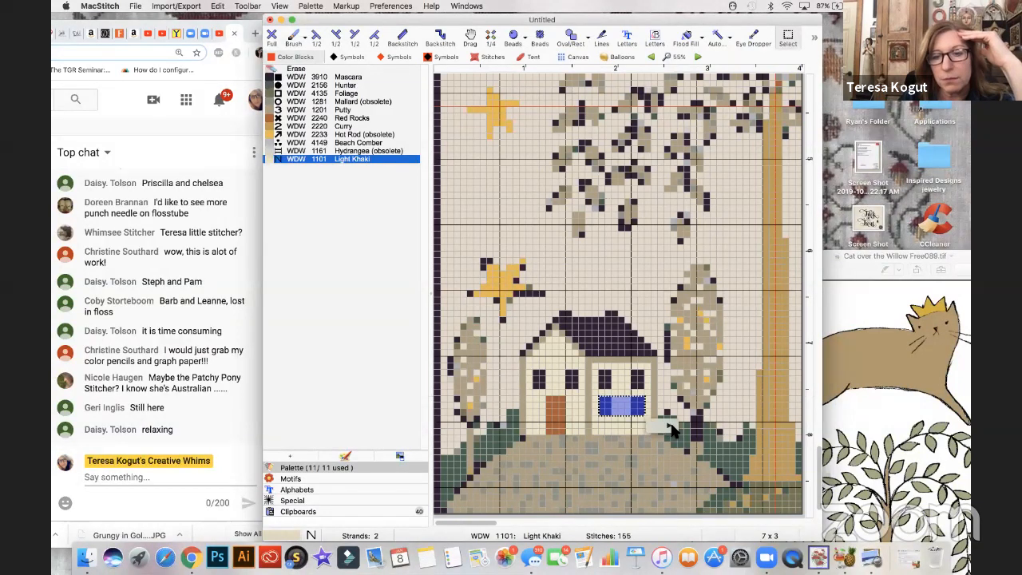
pyautogui.moveTo(672, 427)
pyautogui.click(698, 345)
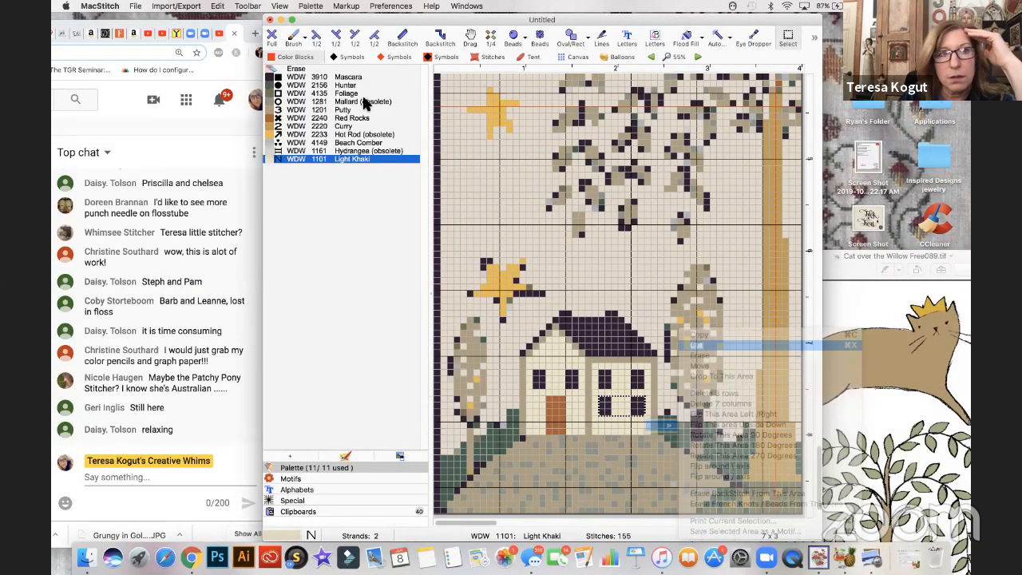
pyautogui.click(217, 5)
pyautogui.click(224, 70)
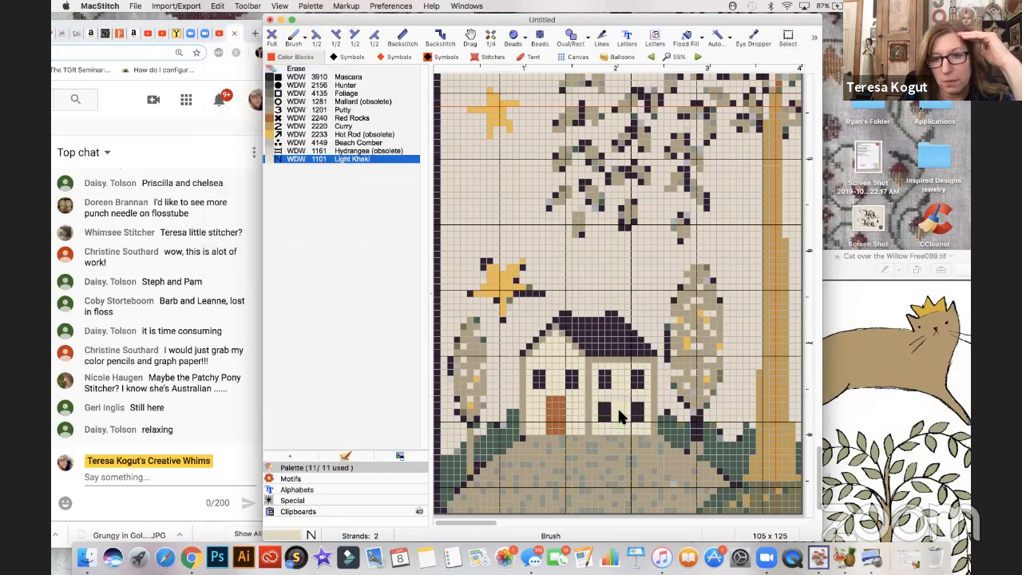
pyautogui.click(277, 159)
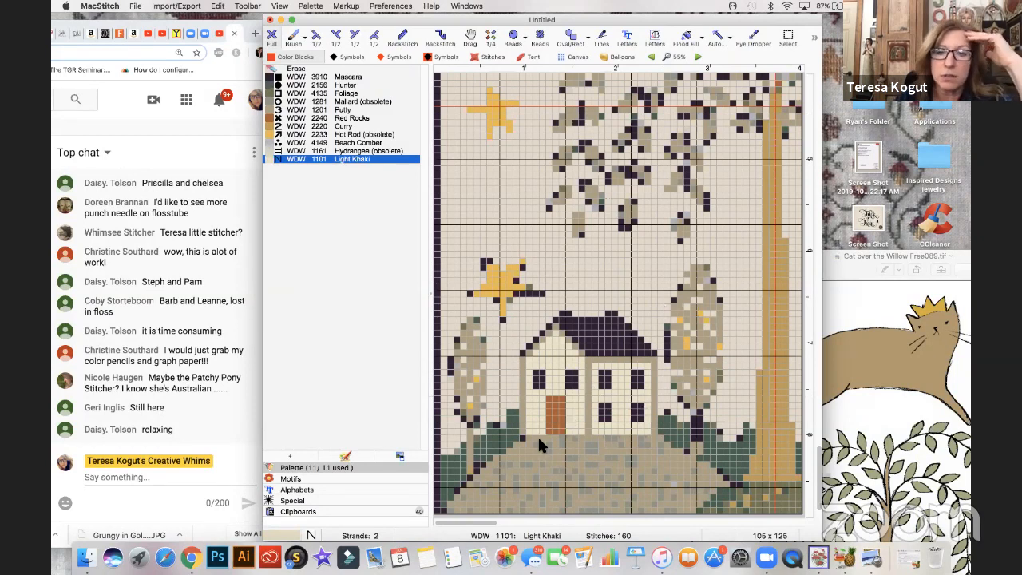
# - Erase the surplus stitches on the house roof to narrow the chimneys
pyautogui.hscroll(3, 529, 449)
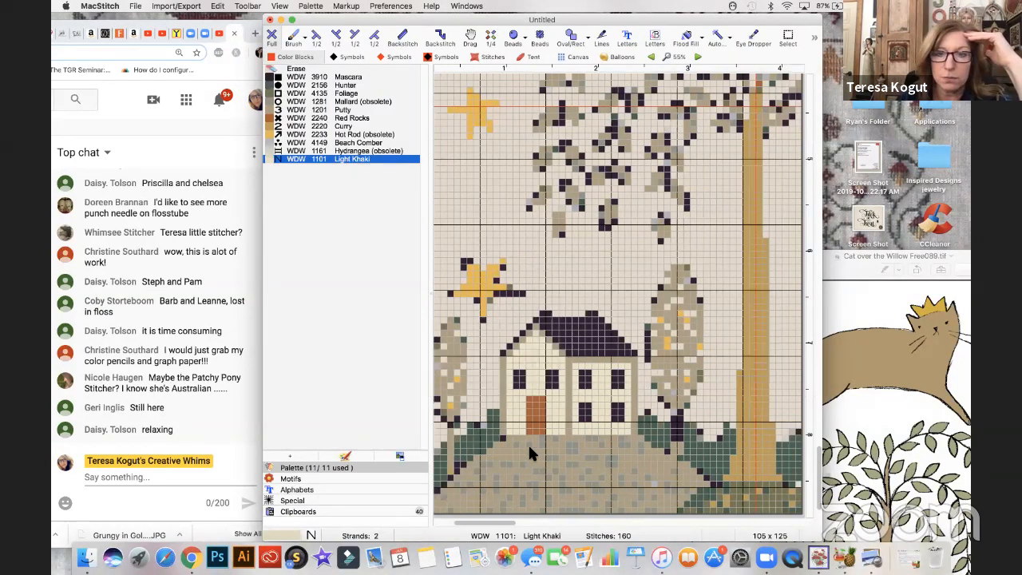
pyautogui.hscroll(5, 530, 453)
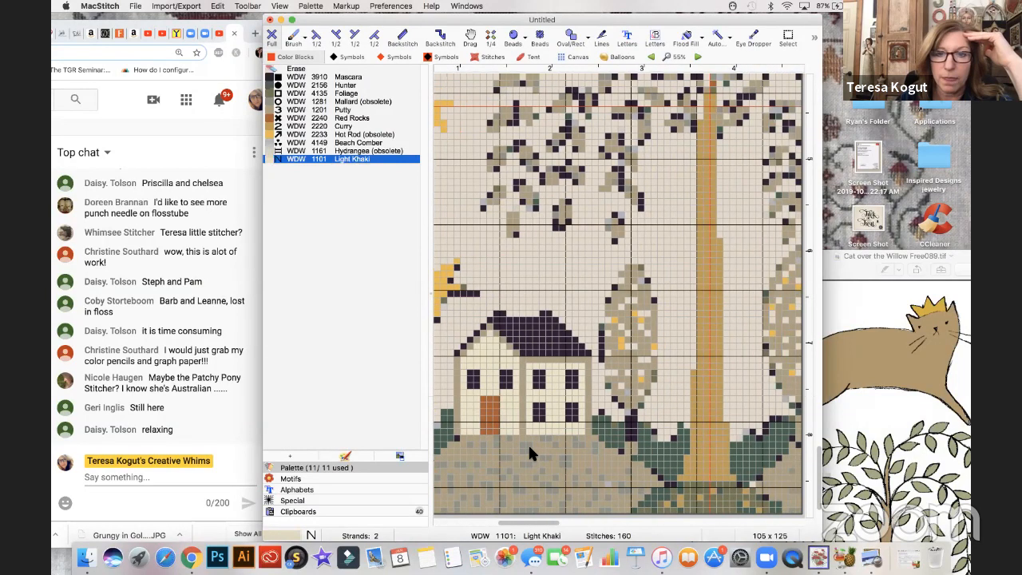
pyautogui.click(297, 69)
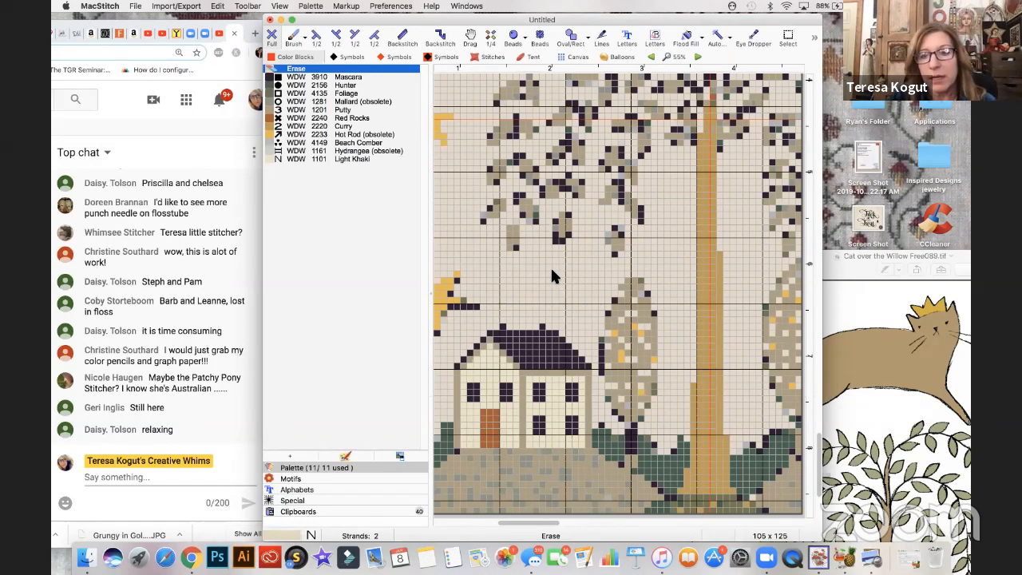
# - Examine the finished house within the whole chart at 25% zoom
pyautogui.hscroll(-2, 552, 272)
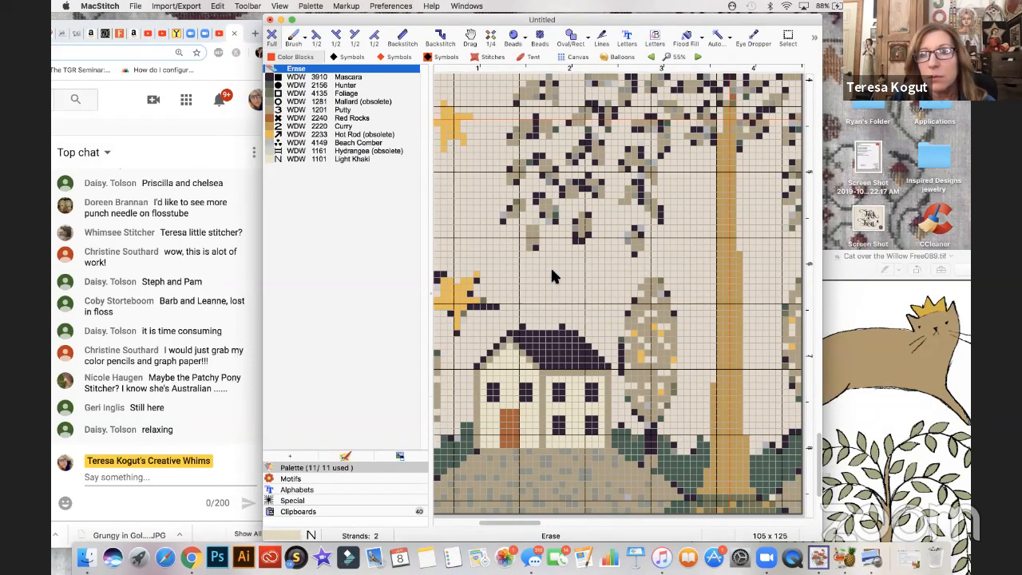
pyautogui.hscroll(-2, 552, 272)
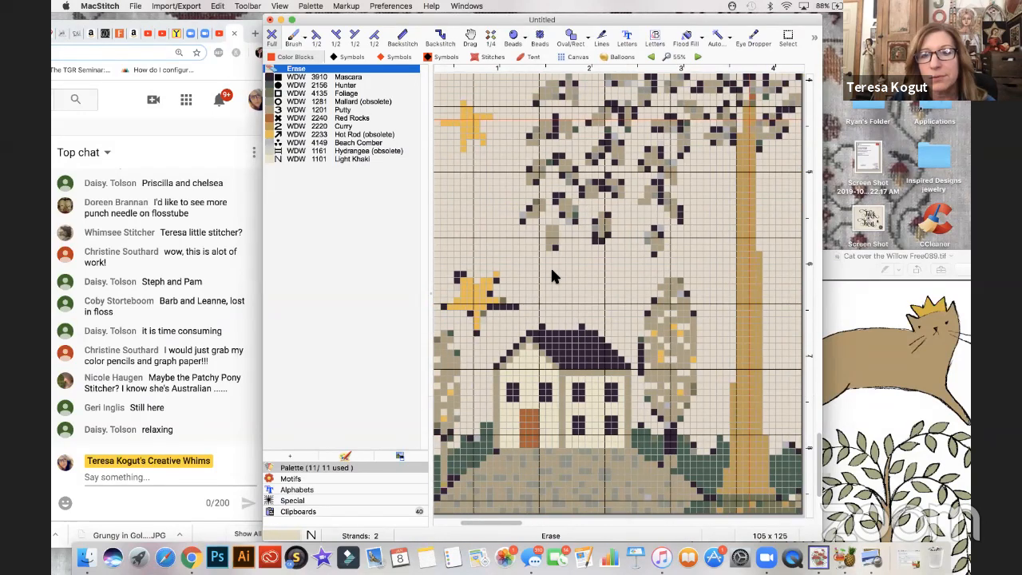
pyautogui.hscroll(-3, 551, 266)
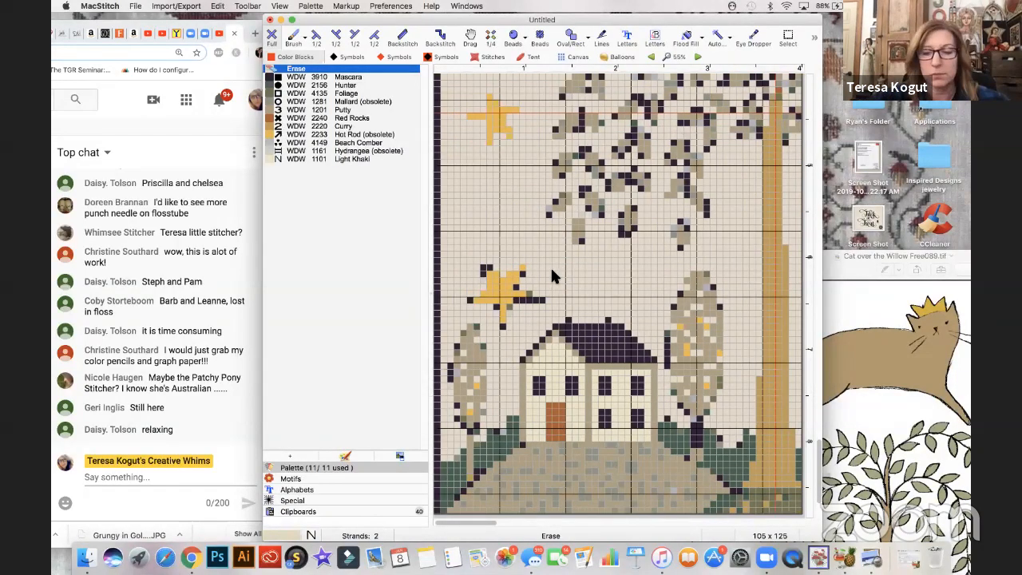
pyautogui.press('super+minus')
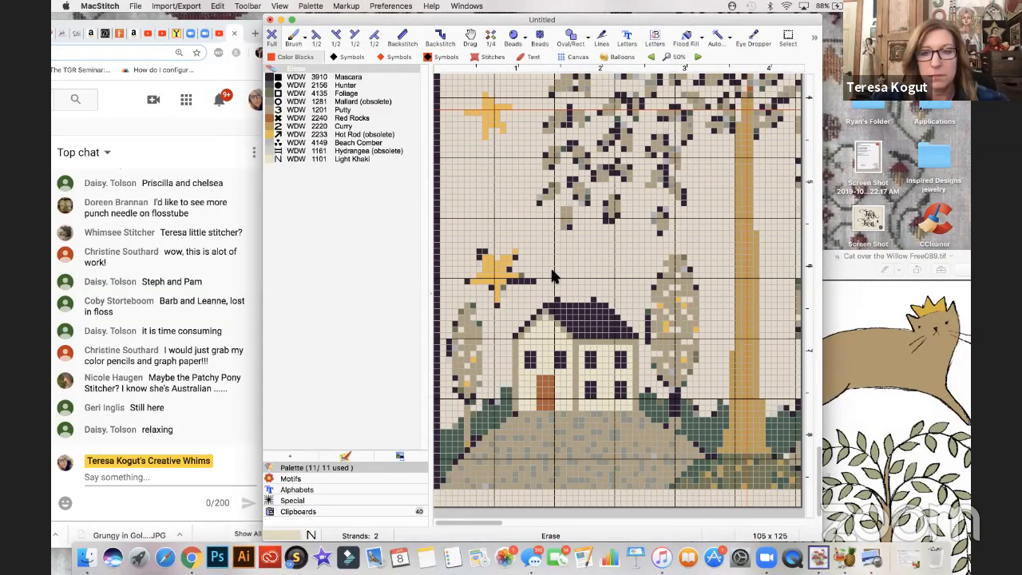
pyautogui.press('super+minus')
pyautogui.press('super+minus')
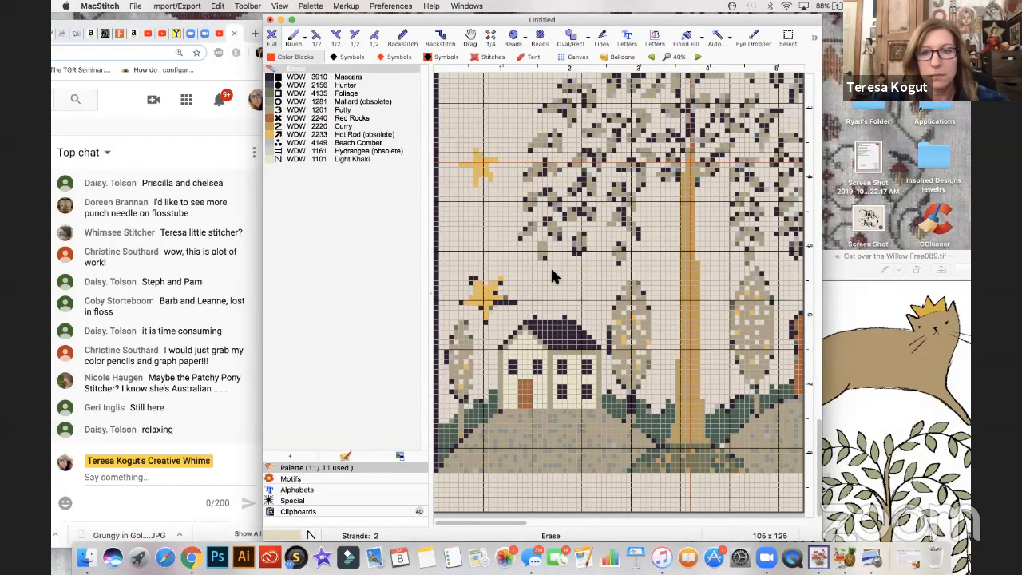
pyautogui.press('super+minus')
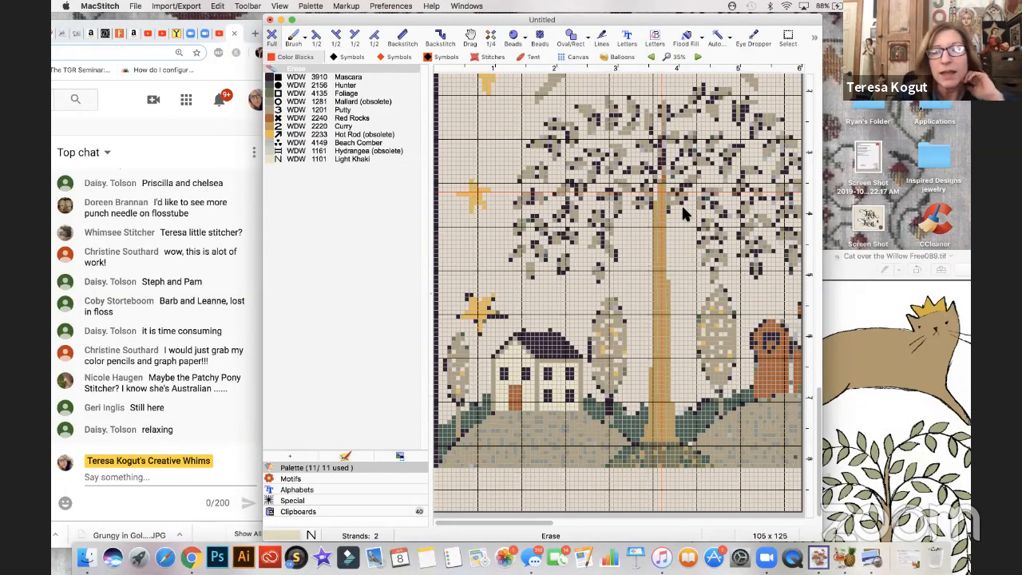
pyautogui.press('super+minus')
pyautogui.press('super+minus')
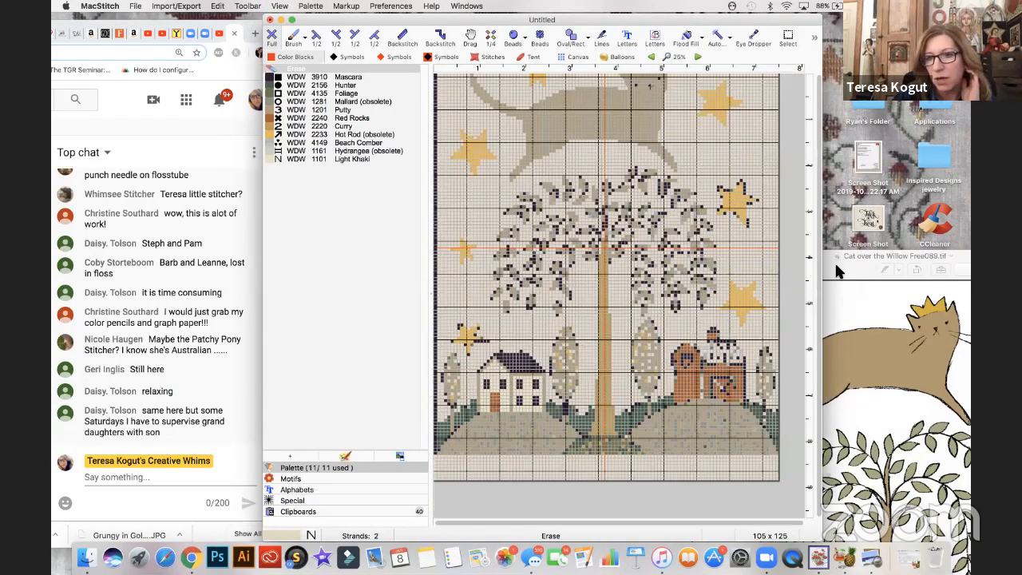
# - Switch to Preview, compare the chart with the Cat over the Willow Free089.tif artwork, and place the artwork beside the chart
pyautogui.press('super+Tab')
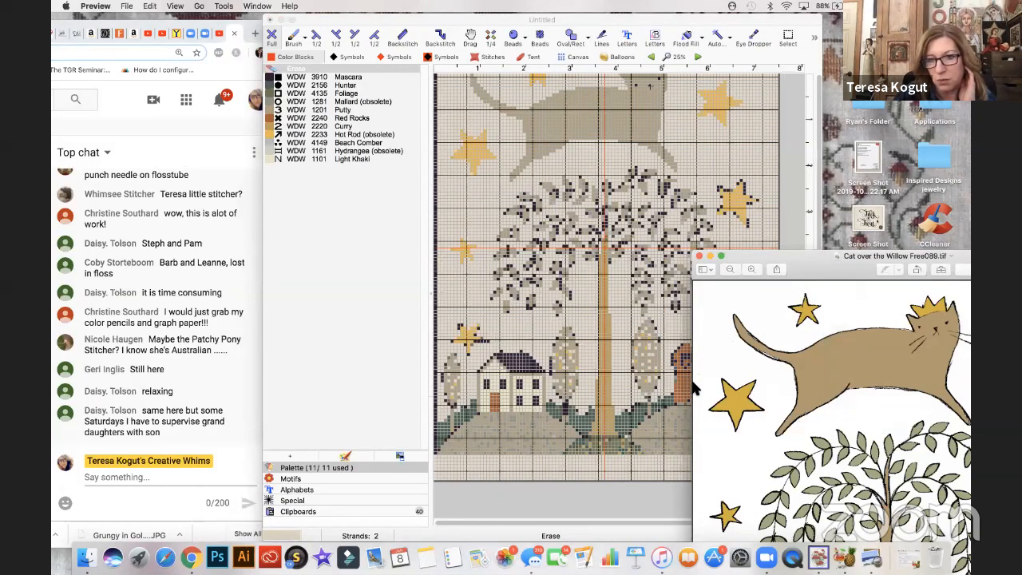
pyautogui.moveTo(798, 255); pyautogui.dragTo(271, 78)
pyautogui.moveTo(272, 37); pyautogui.dragTo(269, 55)
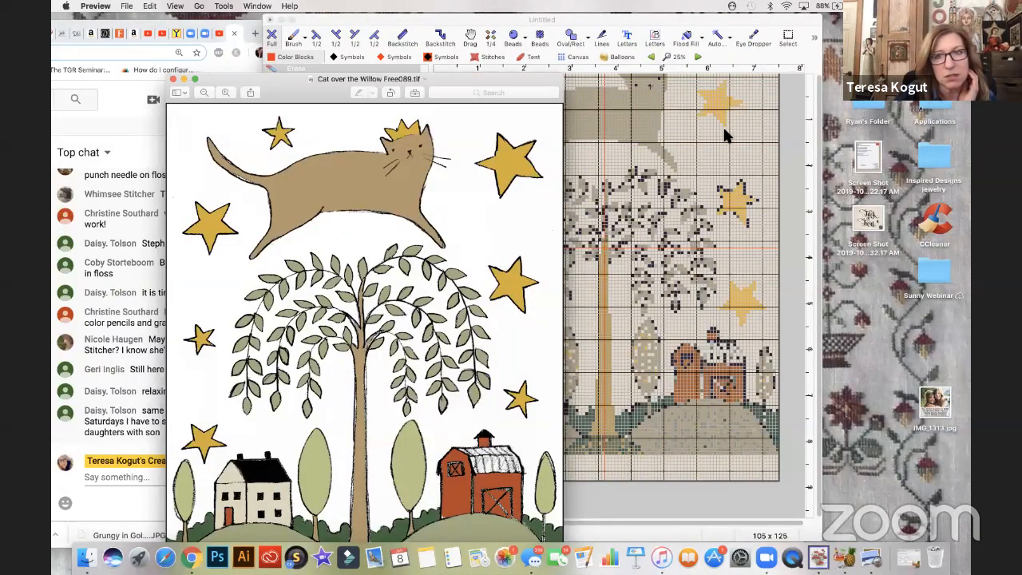
pyautogui.moveTo(346, 54); pyautogui.dragTo(797, 136)
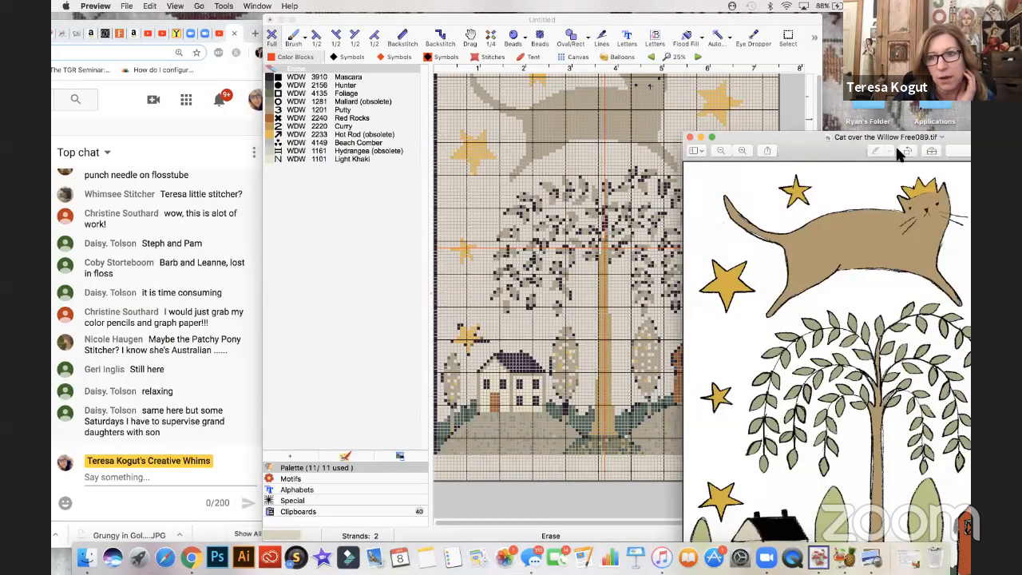
# - Switch to MacStitch, begin adding a thread, search the WeeksDyeWorks family for cayenne, and clear the search
pyautogui.click(758, 24)
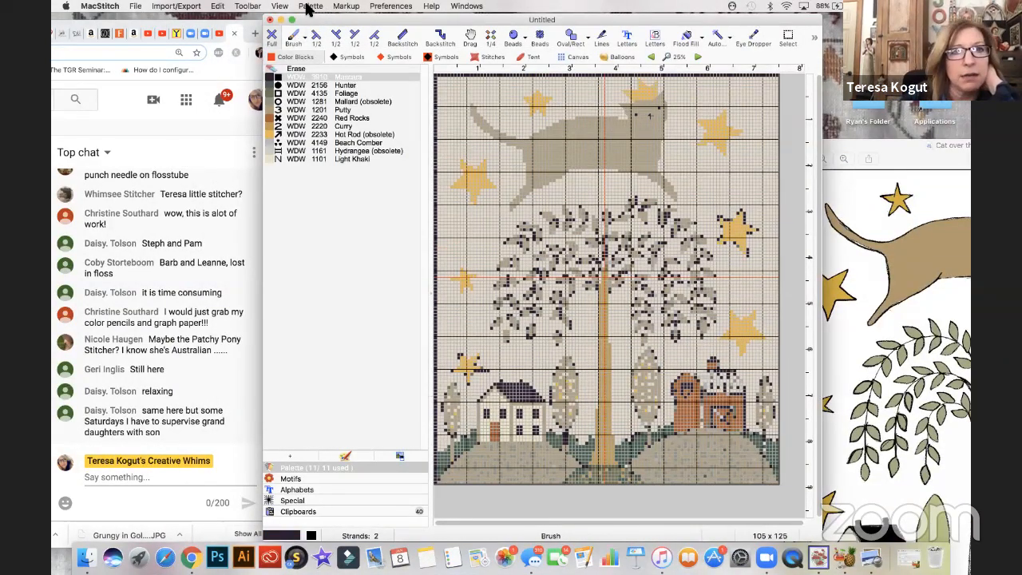
pyautogui.click(310, 7)
pyautogui.click(331, 19)
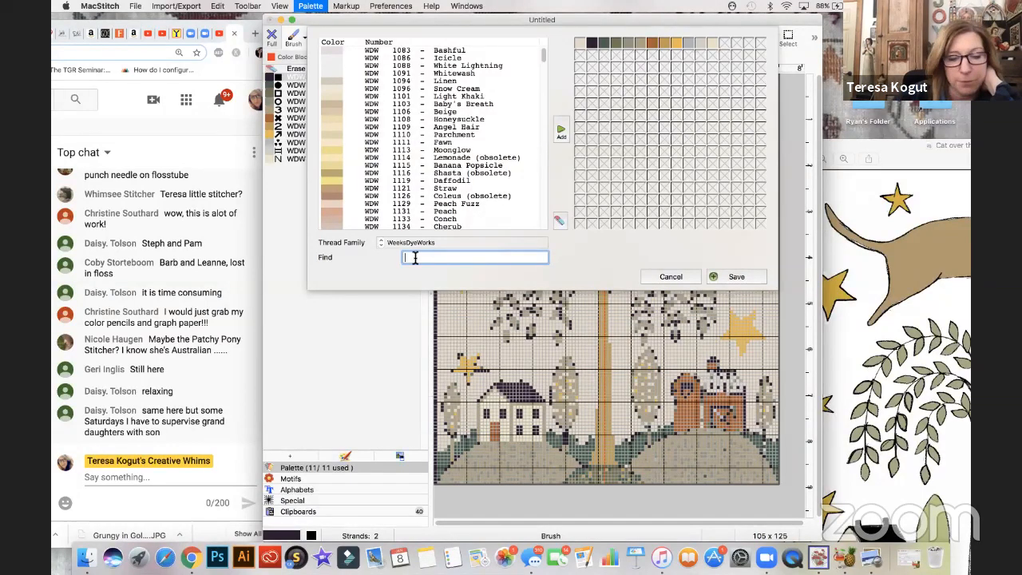
pyautogui.write('cayenne')
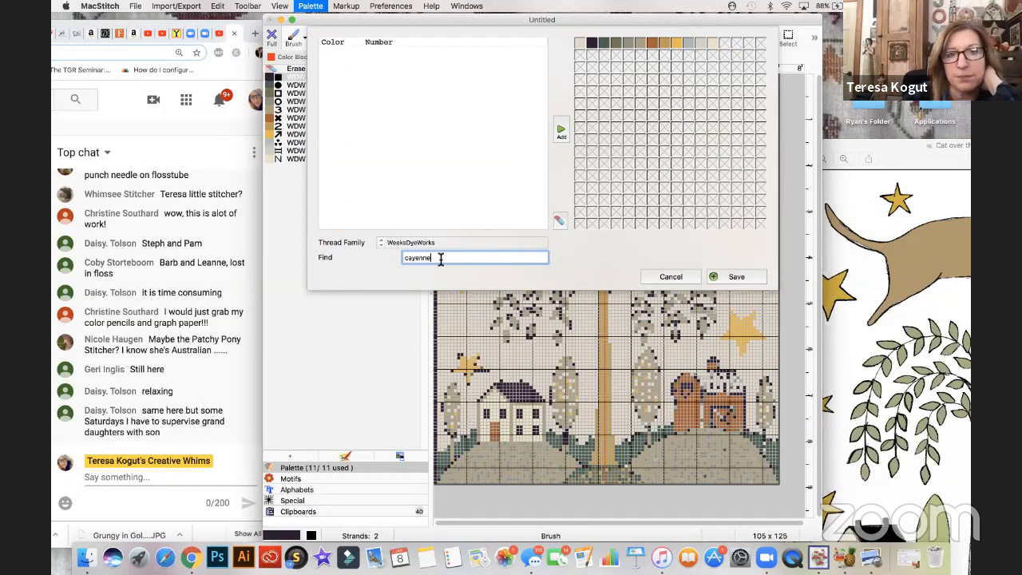
pyautogui.doubleClick(435, 259)
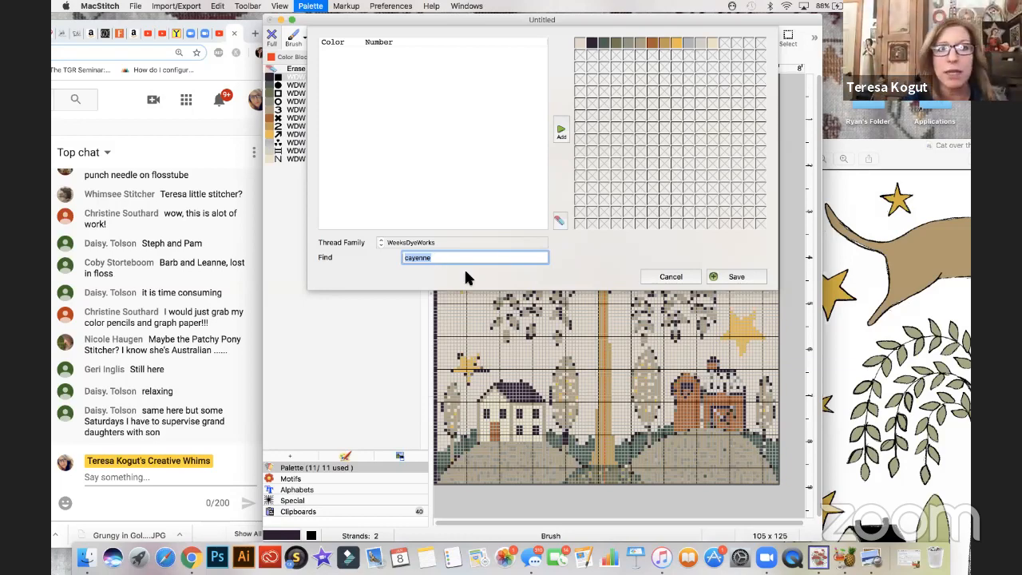
pyautogui.click(379, 240)
pyautogui.click(377, 218)
pyautogui.press('BackSpace')
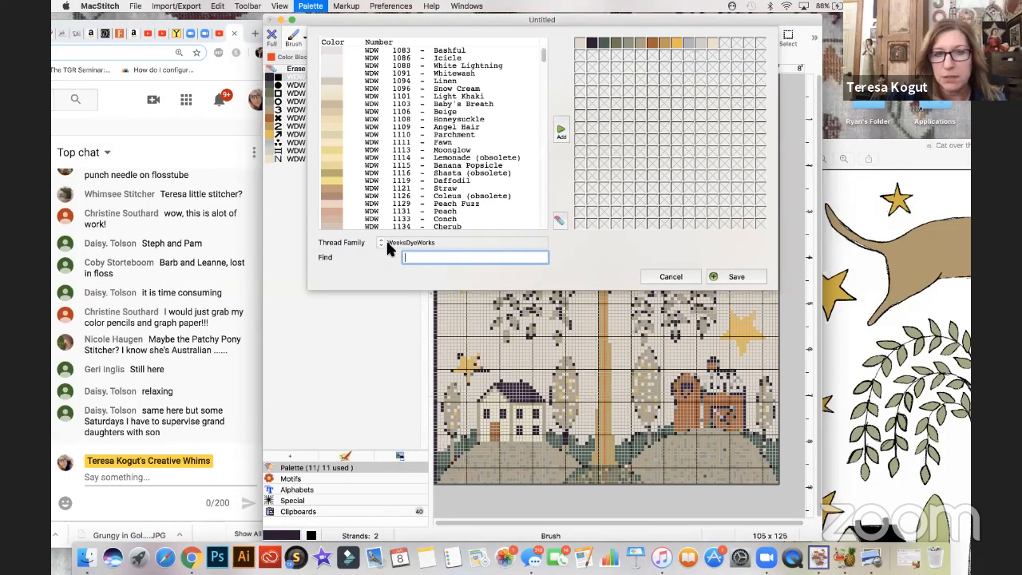
# - Browse the DMC thread family for a brick red and add DMC 3777 Terra Cotta very dark to the palette
pyautogui.click(378, 238)
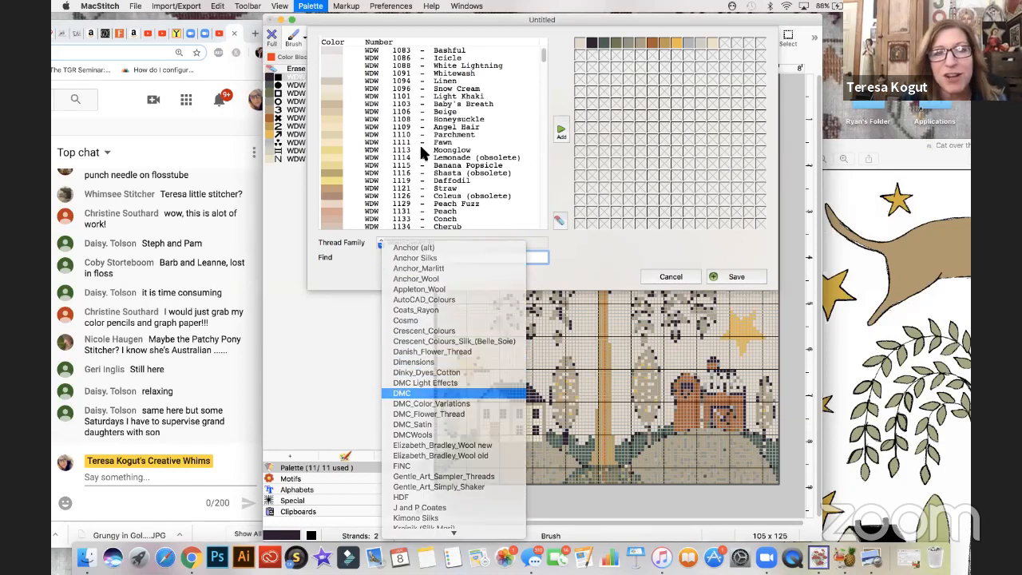
pyautogui.click(405, 393)
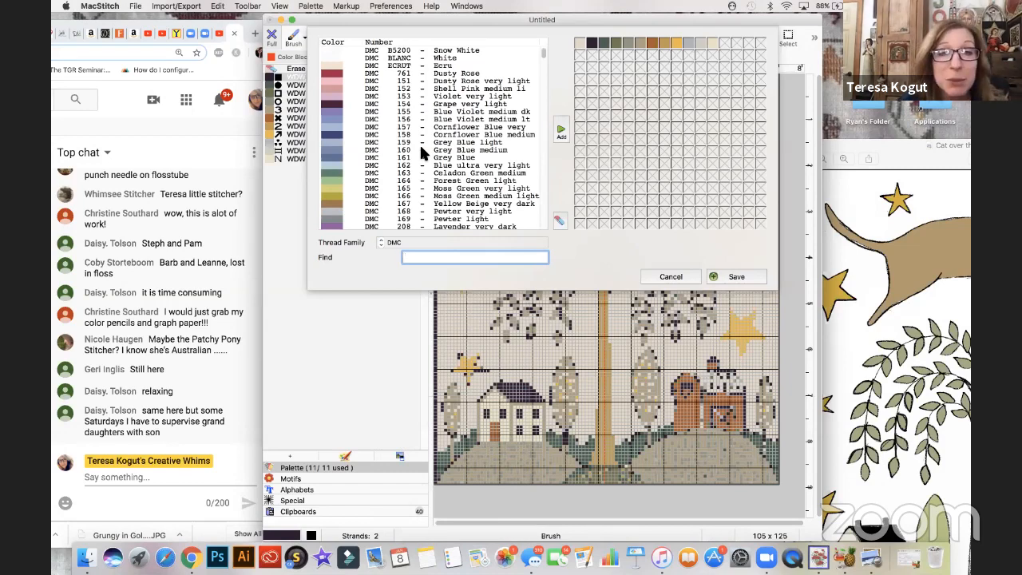
pyautogui.scroll(-8, 419, 143)
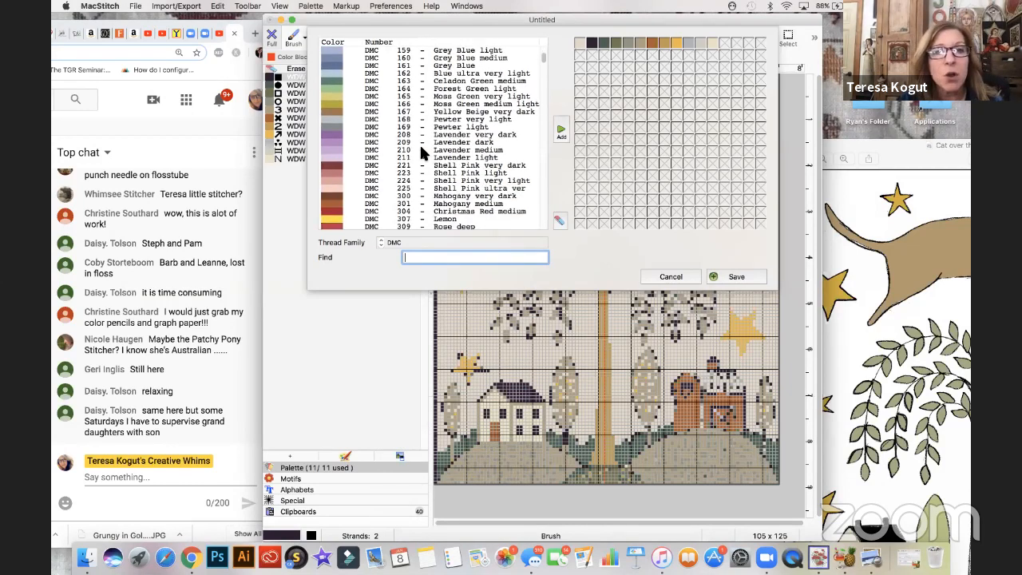
pyautogui.scroll(-5, 419, 143)
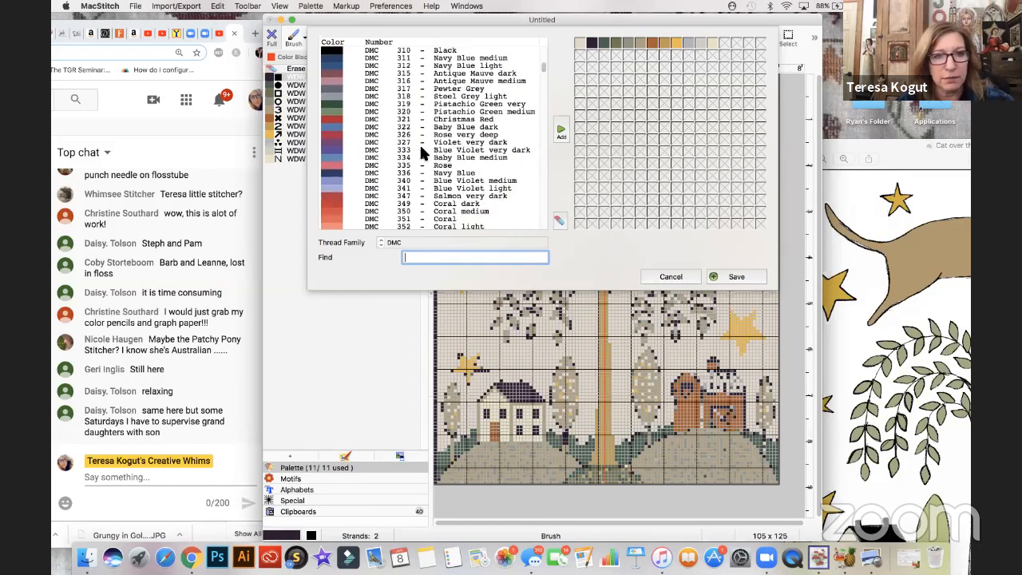
pyautogui.scroll(-2, 419, 143)
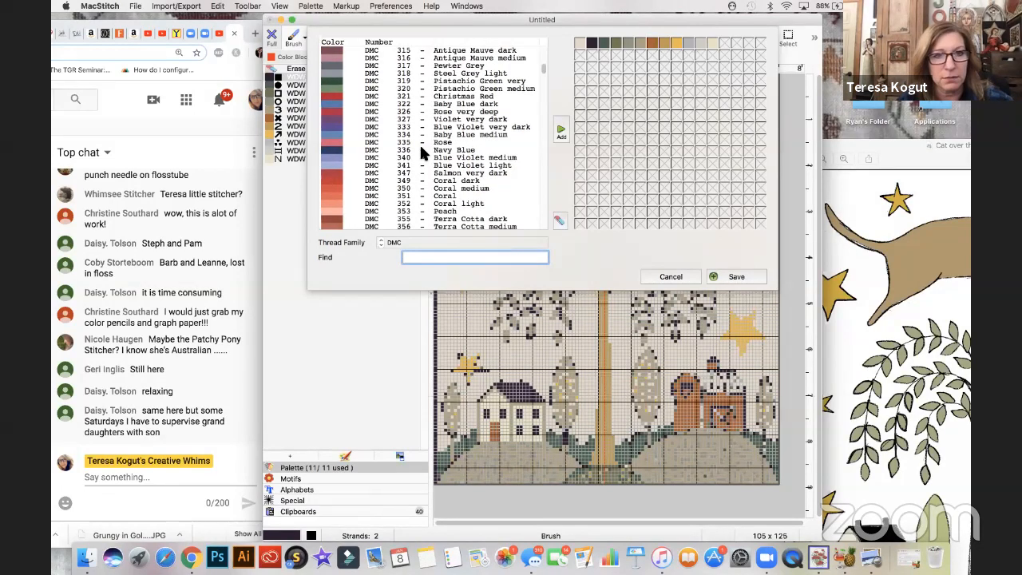
pyautogui.scroll(5, 419, 143)
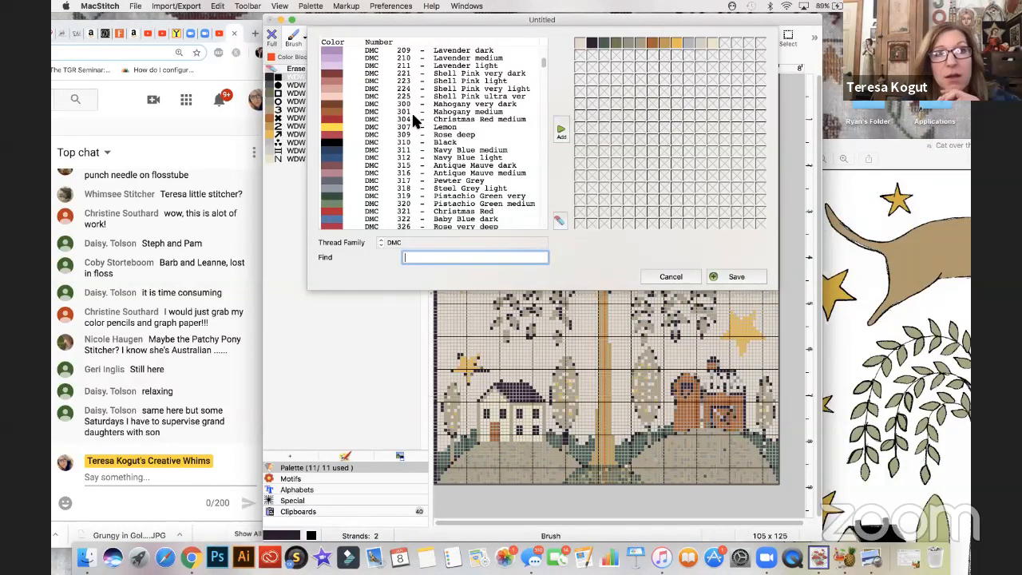
pyautogui.scroll(-4, 413, 123)
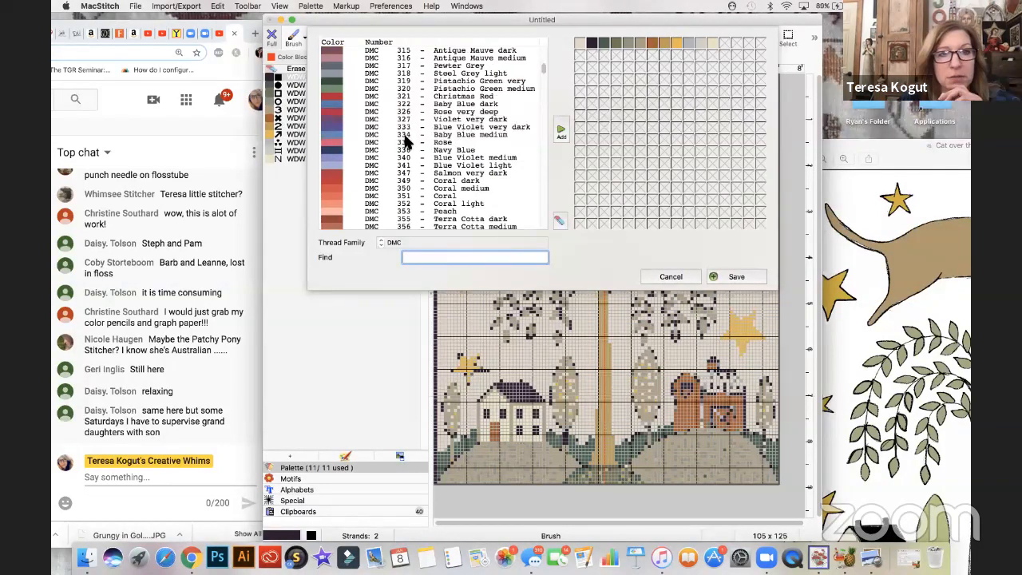
pyautogui.scroll(-2, 407, 140)
pyautogui.scroll(-13, 407, 140)
pyautogui.scroll(-20, 407, 139)
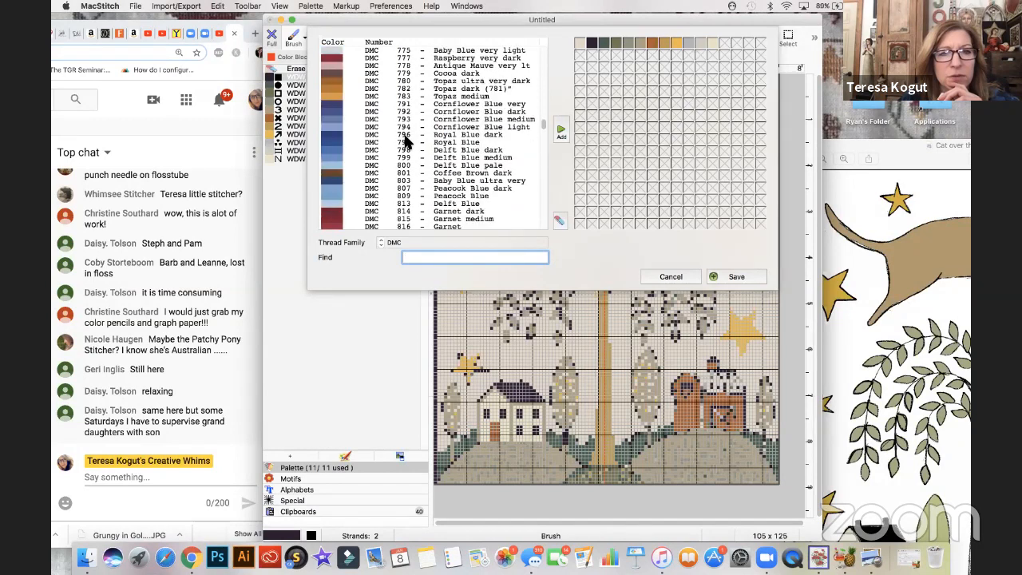
pyautogui.scroll(-20, 407, 140)
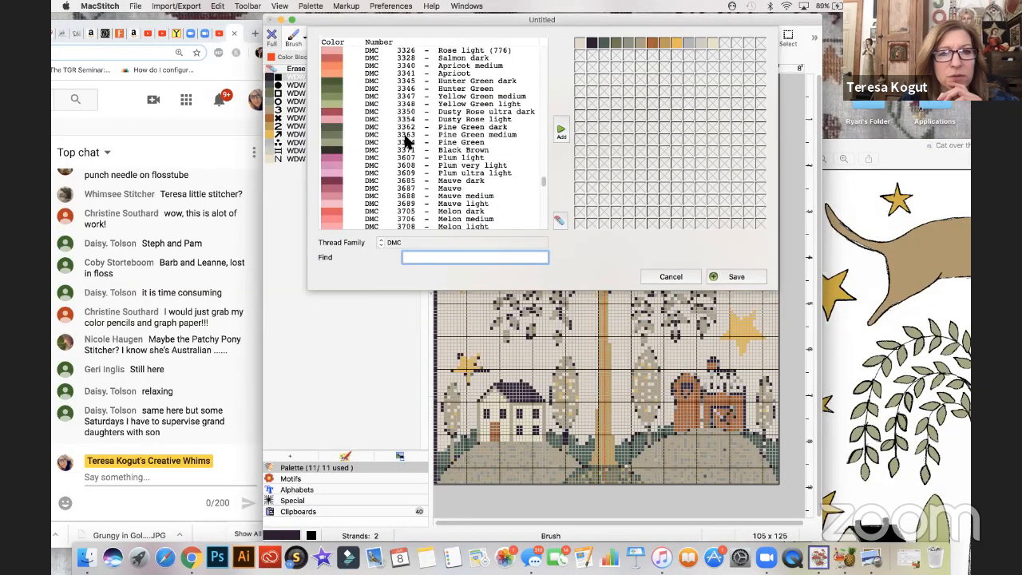
pyautogui.scroll(10, 408, 140)
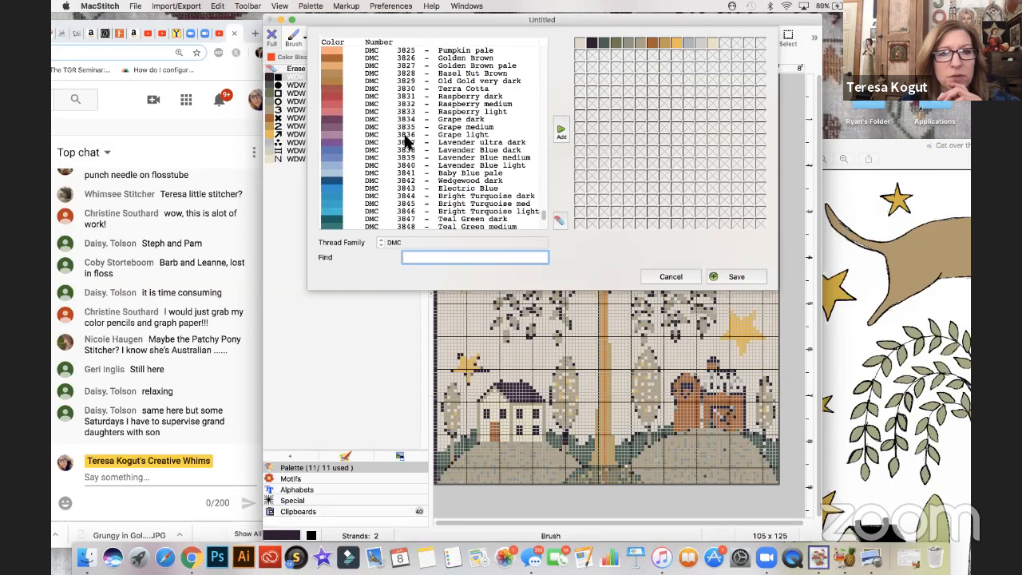
pyautogui.scroll(20, 406, 140)
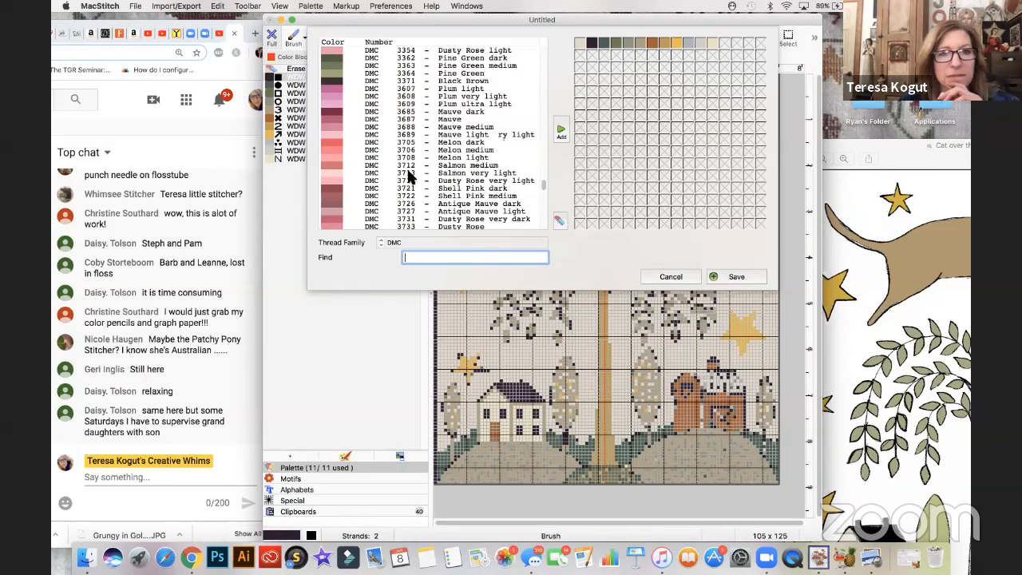
pyautogui.scroll(-12, 408, 178)
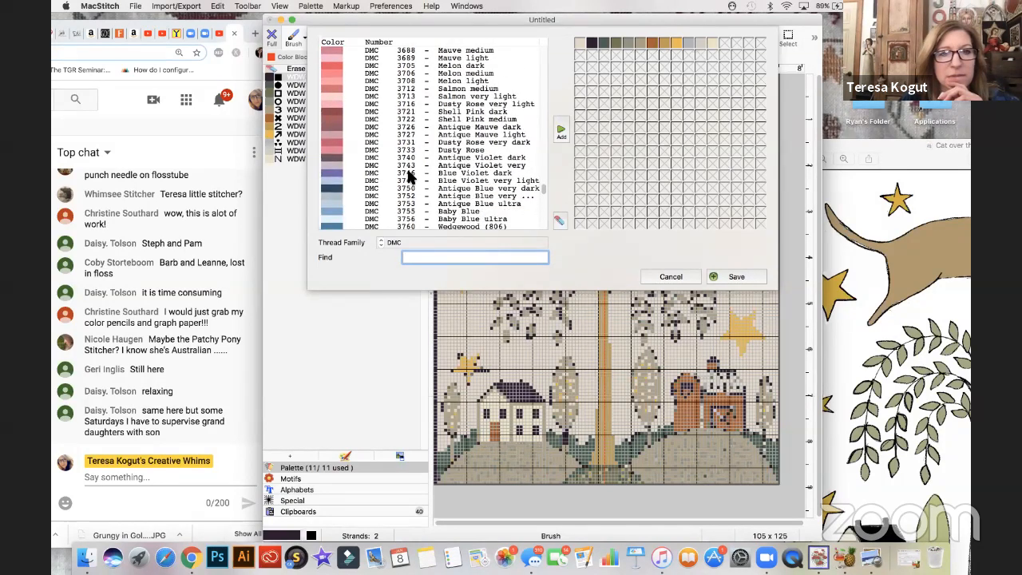
pyautogui.scroll(-2, 407, 177)
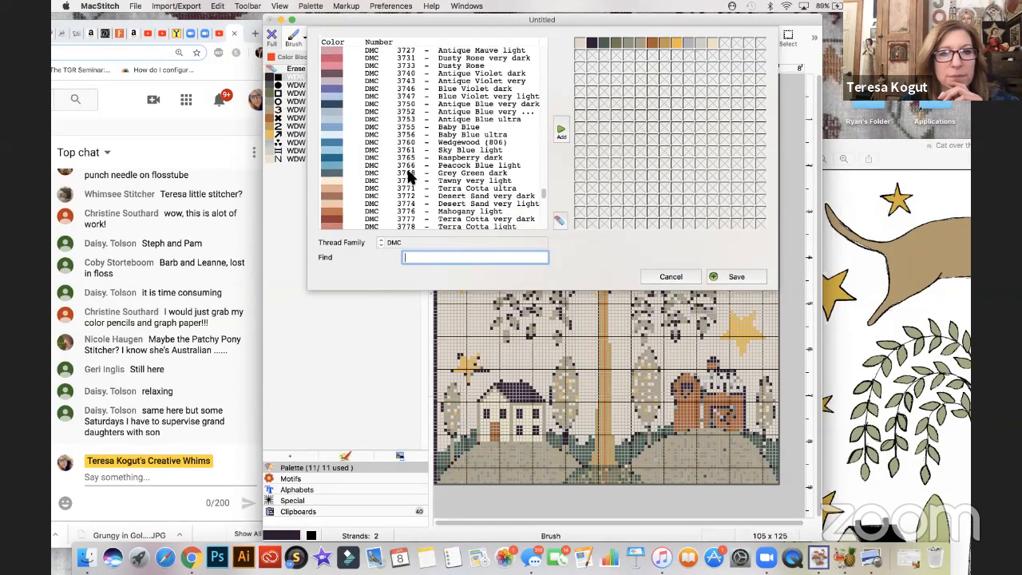
pyautogui.doubleClick(337, 221)
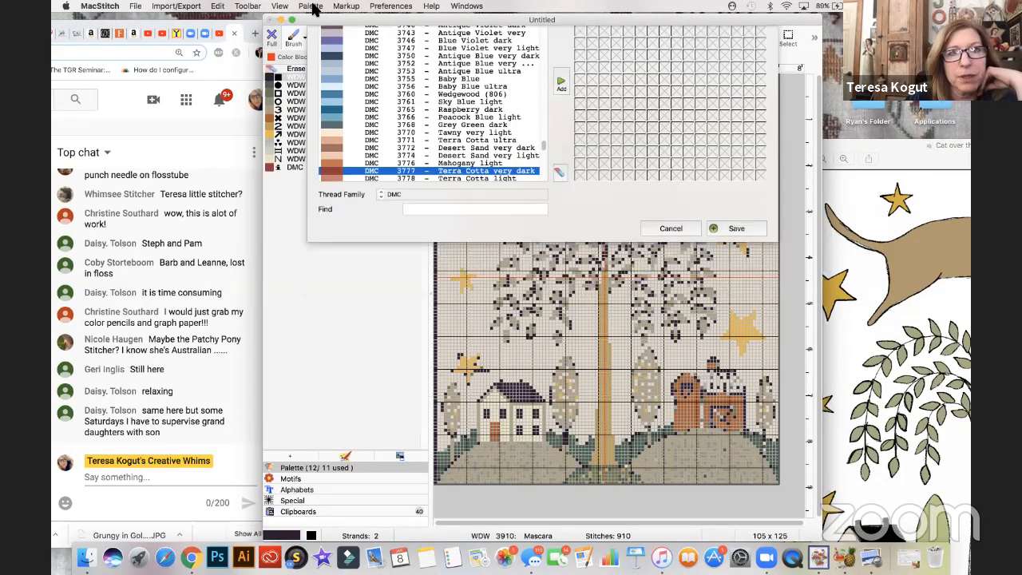
# - Open the Terra Cotta very dark thread for editing and change its number to 2259
pyautogui.click(311, 6)
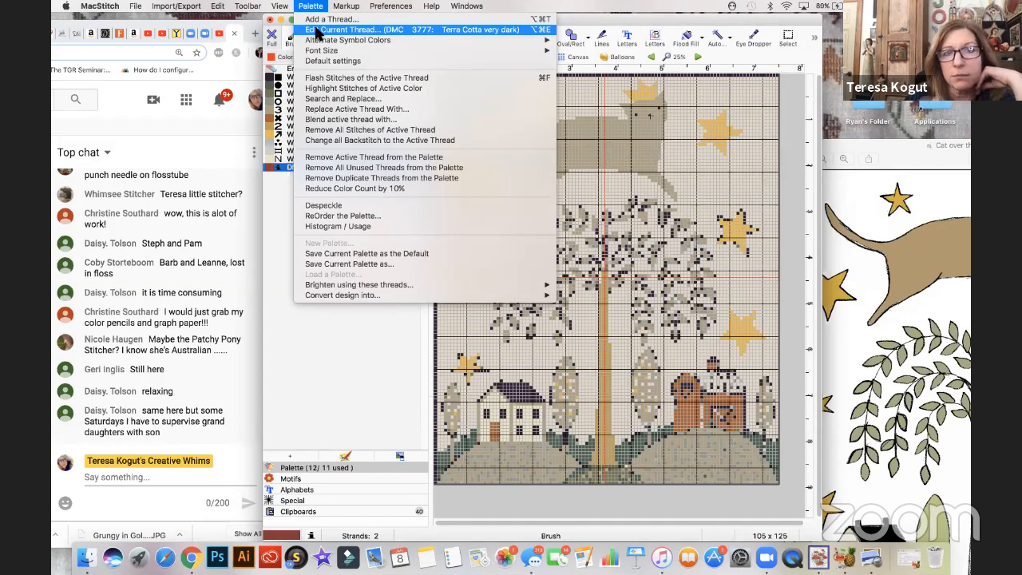
pyautogui.click(317, 32)
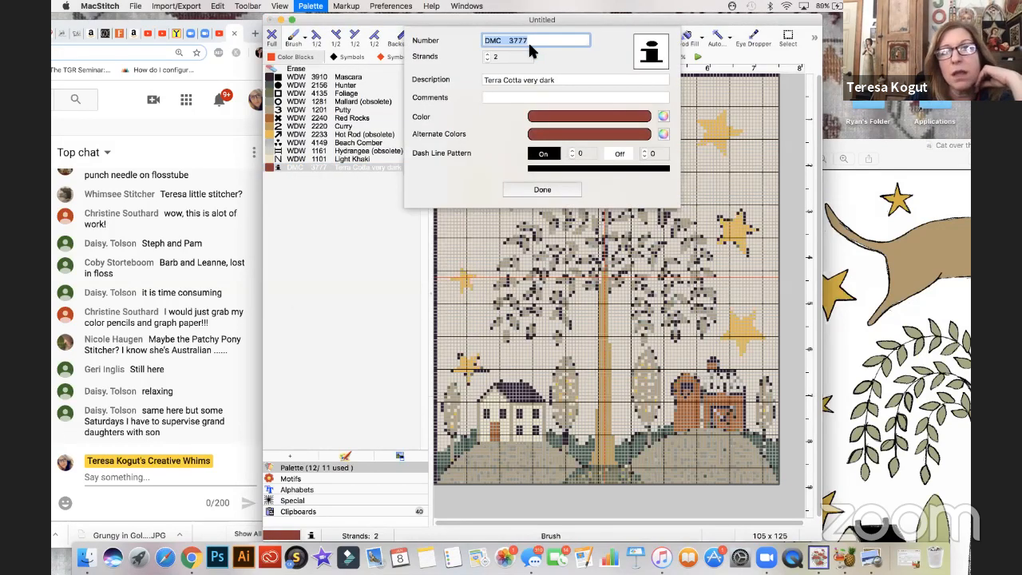
pyautogui.click(528, 42)
pyautogui.press('BackSpace')
pyautogui.press('BackSpace')
pyautogui.press('BackSpace')
pyautogui.press('BackSpace')
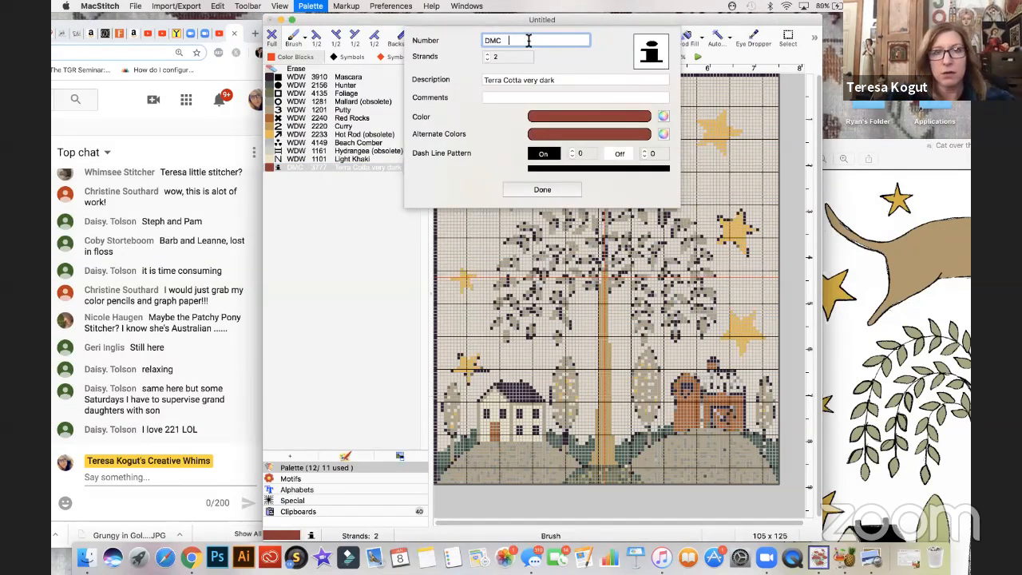
pyautogui.write('2259')
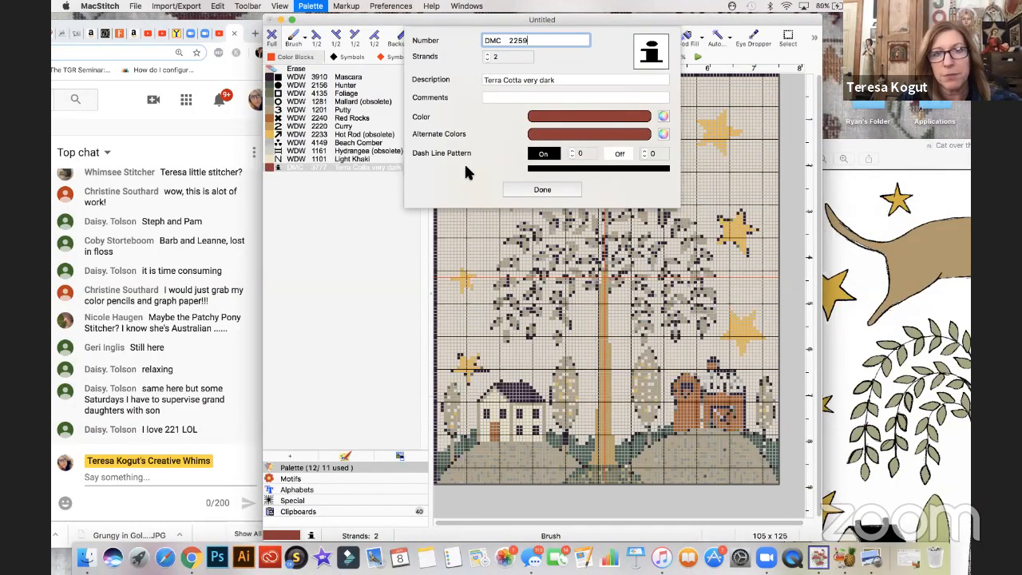
# - Set the thread's description to Cayenne and replace the DMC prefix of its number with WDW
pyautogui.tripleClick(535, 81)
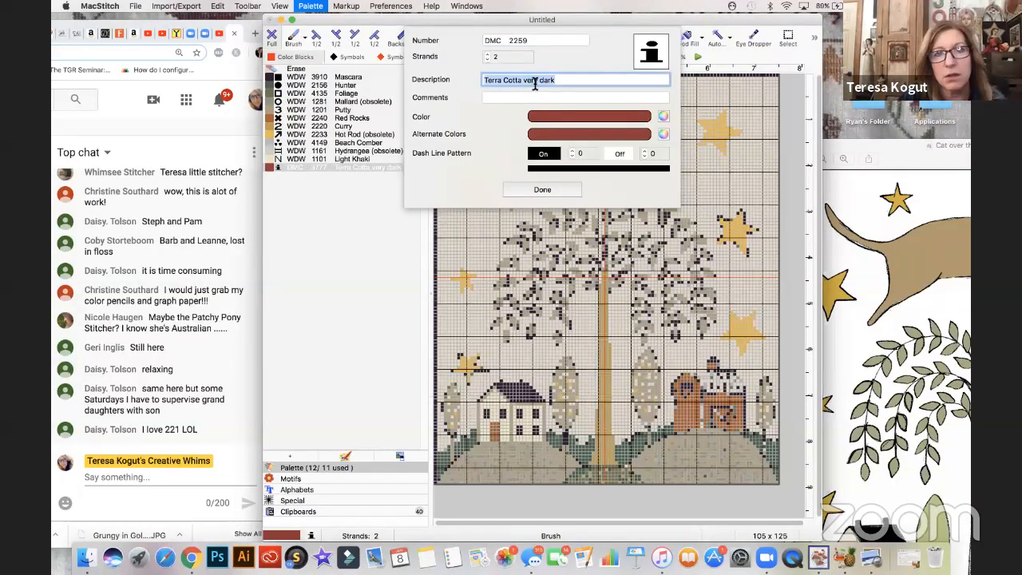
pyautogui.write('C')
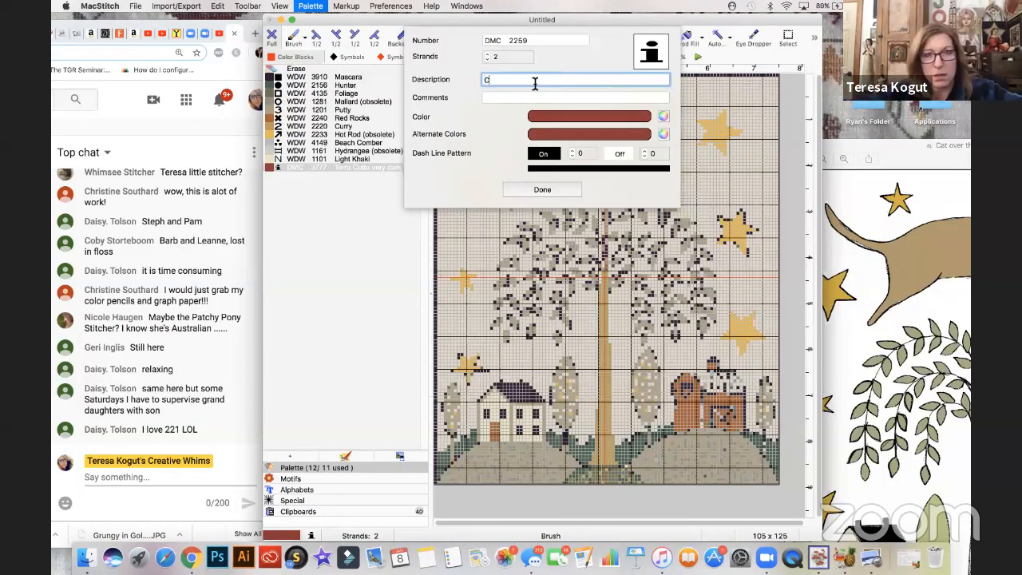
pyautogui.write('ayenne')
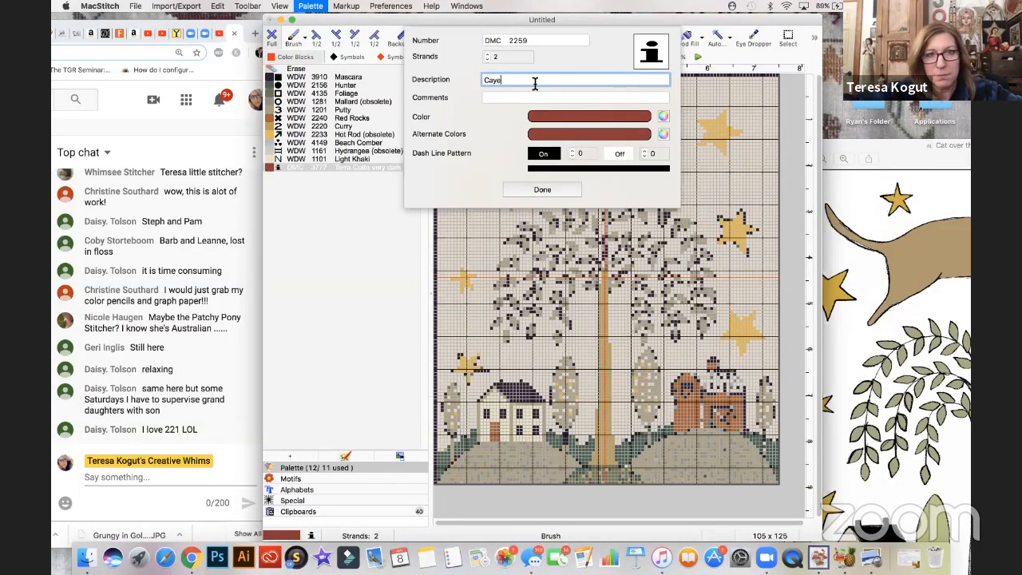
pyautogui.doubleClick(492, 41)
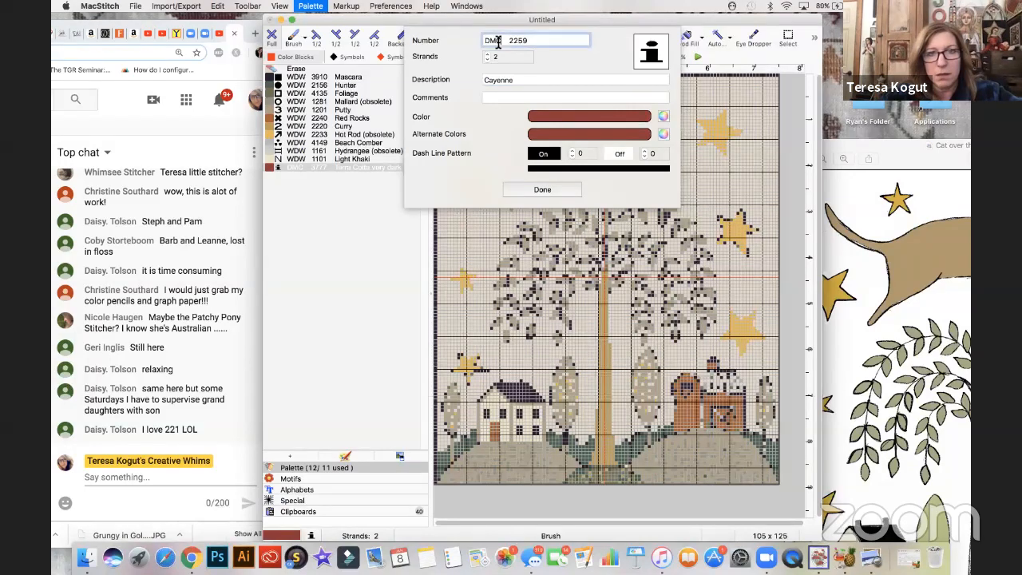
pyautogui.press('BackSpace')
pyautogui.write('WDW')
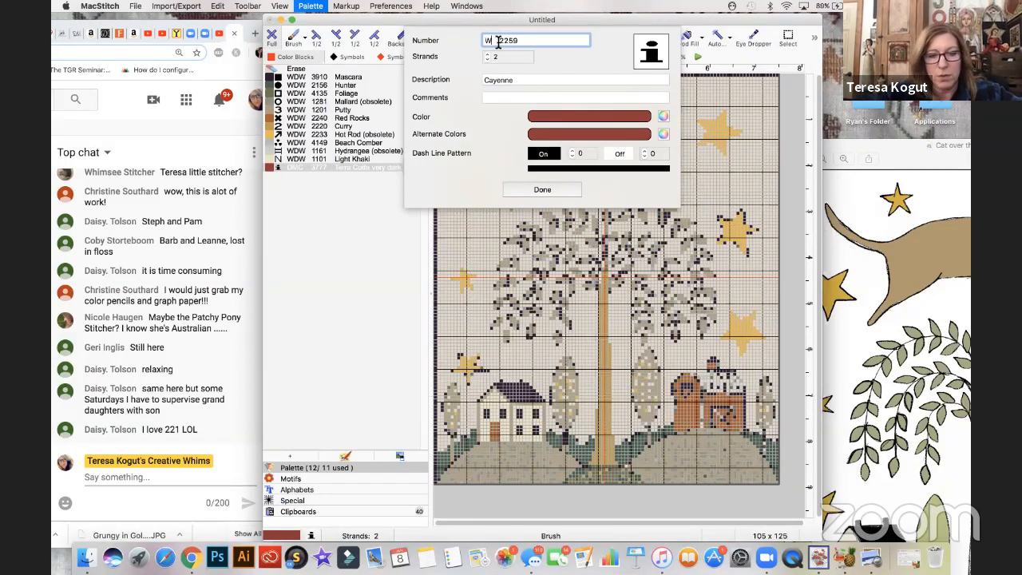
# - Lighten the Cayenne thread's red color slightly and finish editing the thread
pyautogui.click(557, 117)
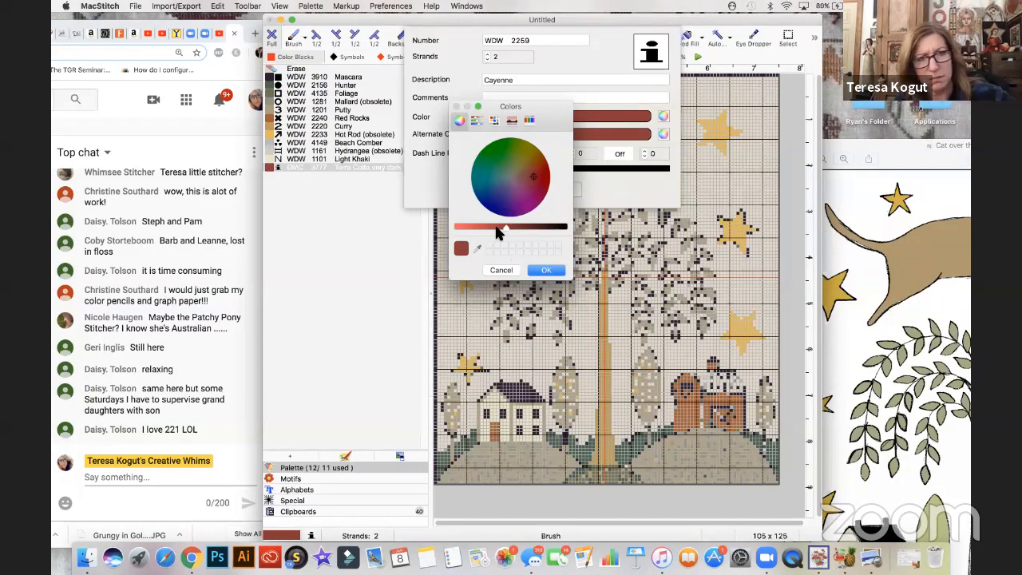
pyautogui.click(497, 228)
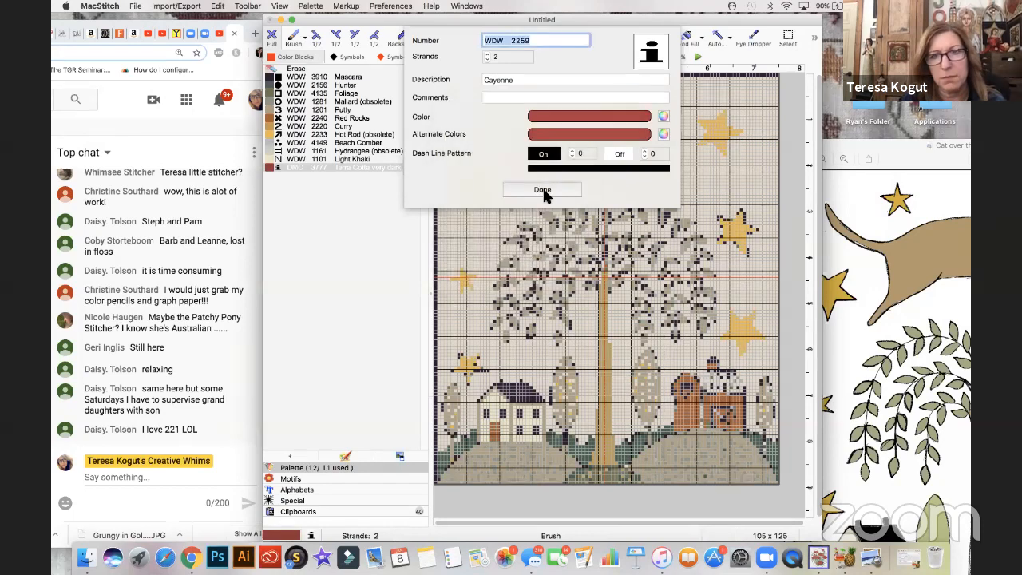
pyautogui.click(544, 190)
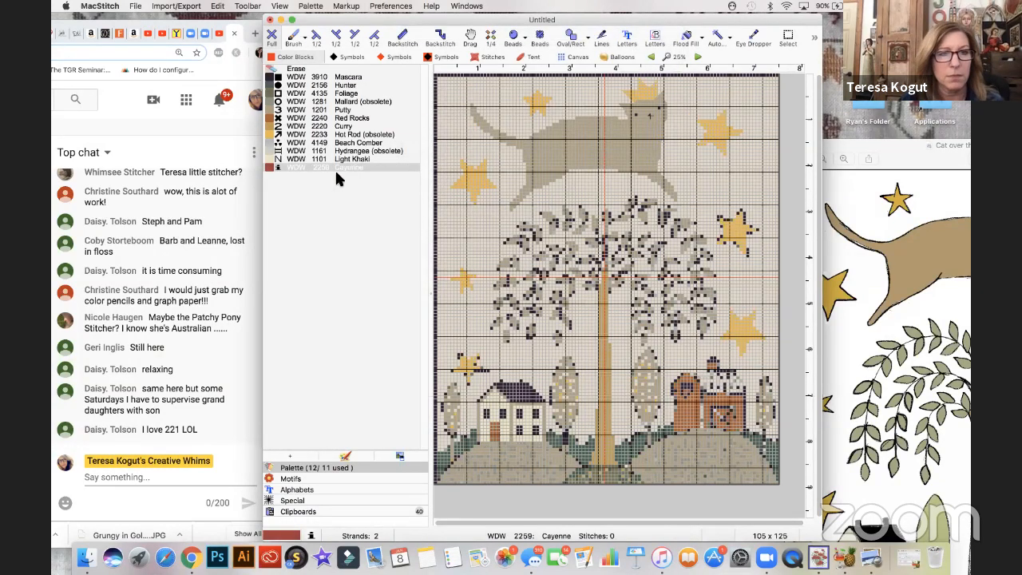
# - Recolor stitches along the left side of the barn's silo with the WDW 2259 Cayenne thread
pyautogui.click(315, 167)
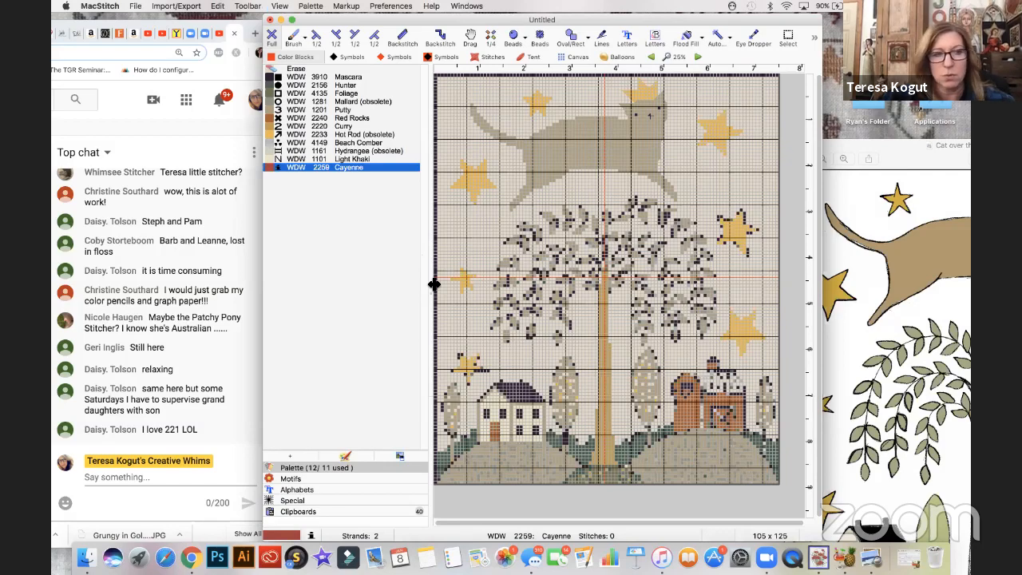
pyautogui.press('super+equal')
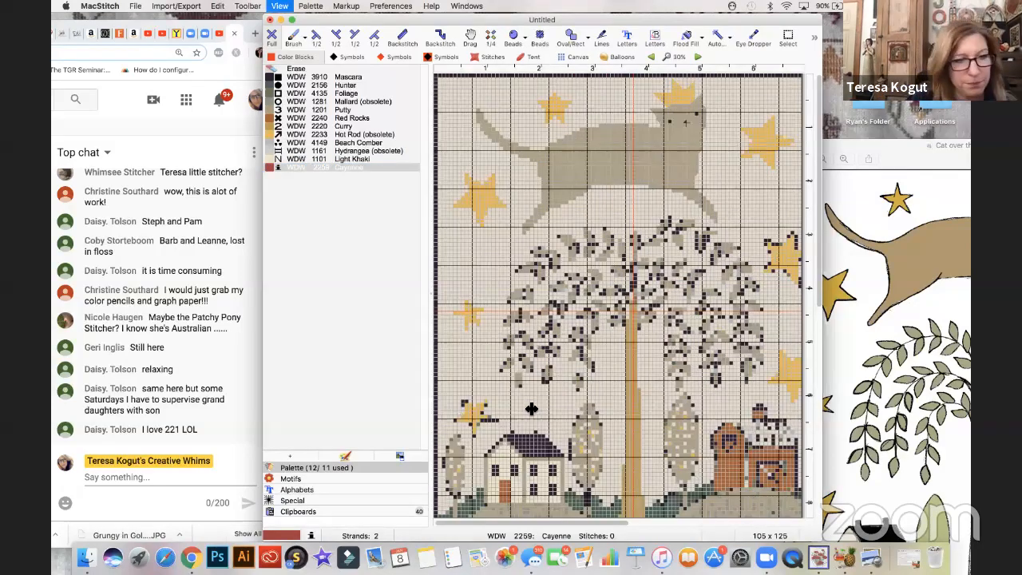
pyautogui.press('super+equal')
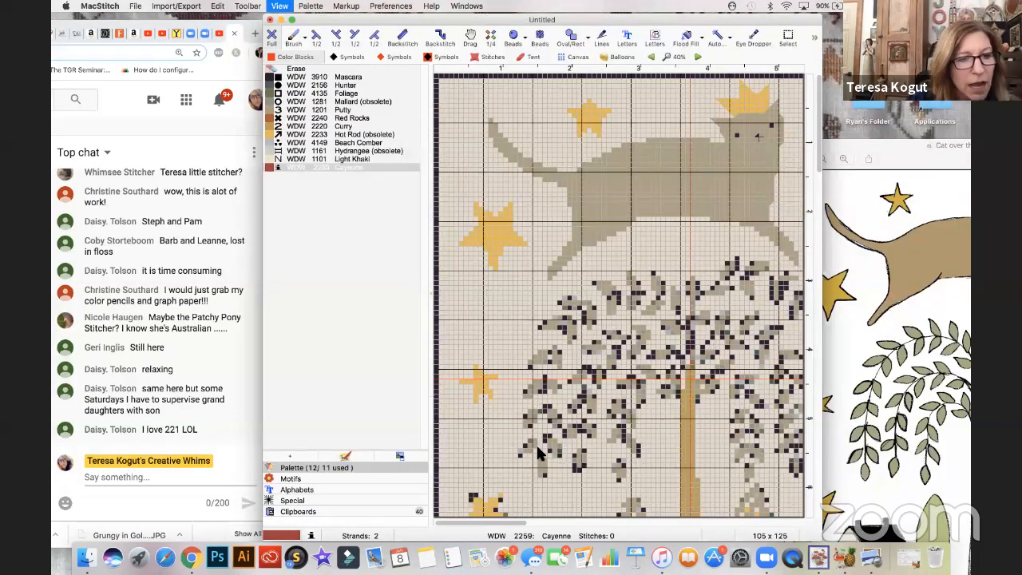
pyautogui.press('super+equal')
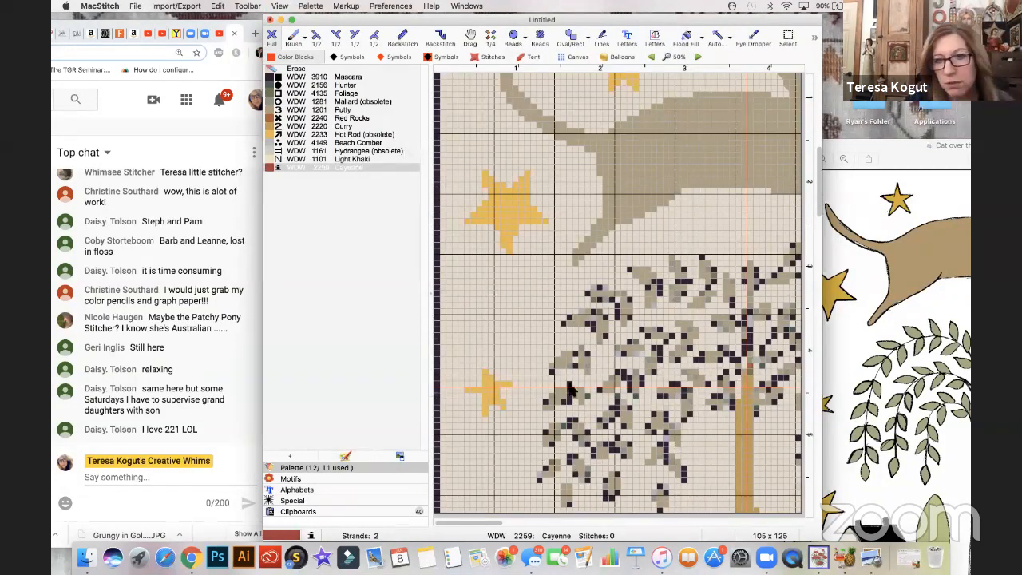
pyautogui.scroll(-3, 601, 431)
pyautogui.scroll(-3, 602, 419)
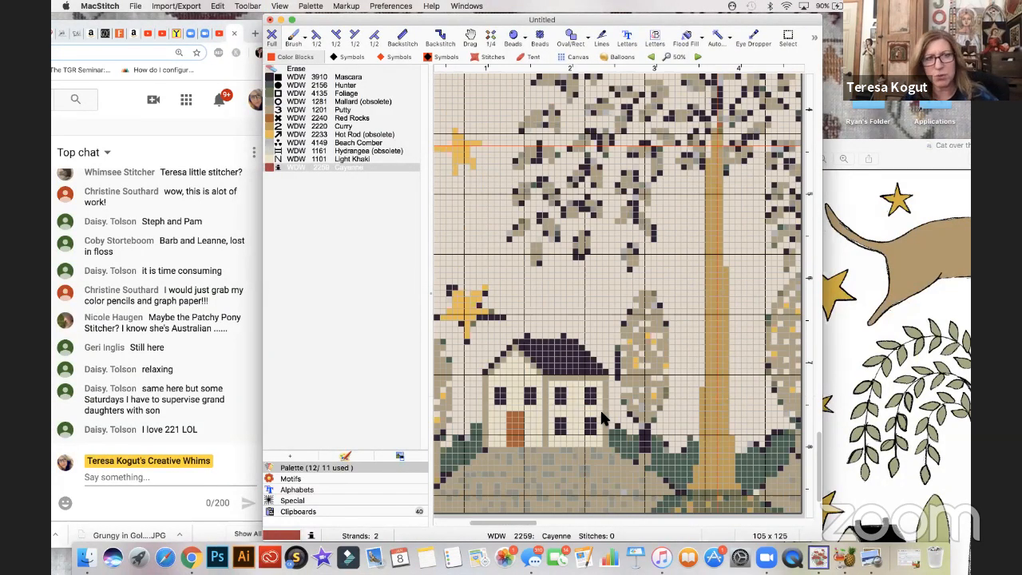
pyautogui.hscroll(3, 600, 408)
pyautogui.hscroll(3, 608, 439)
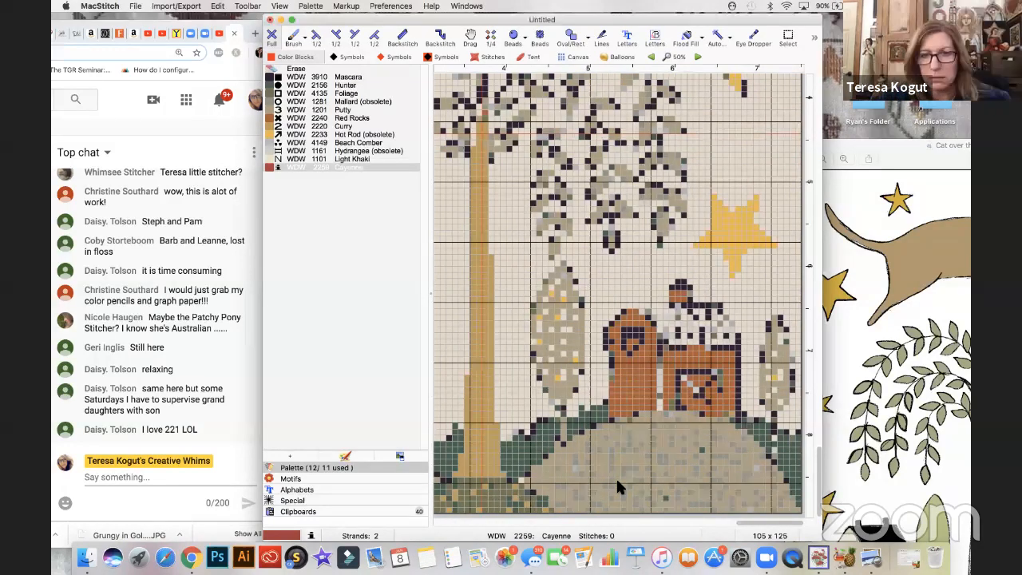
pyautogui.scroll(1, 617, 482)
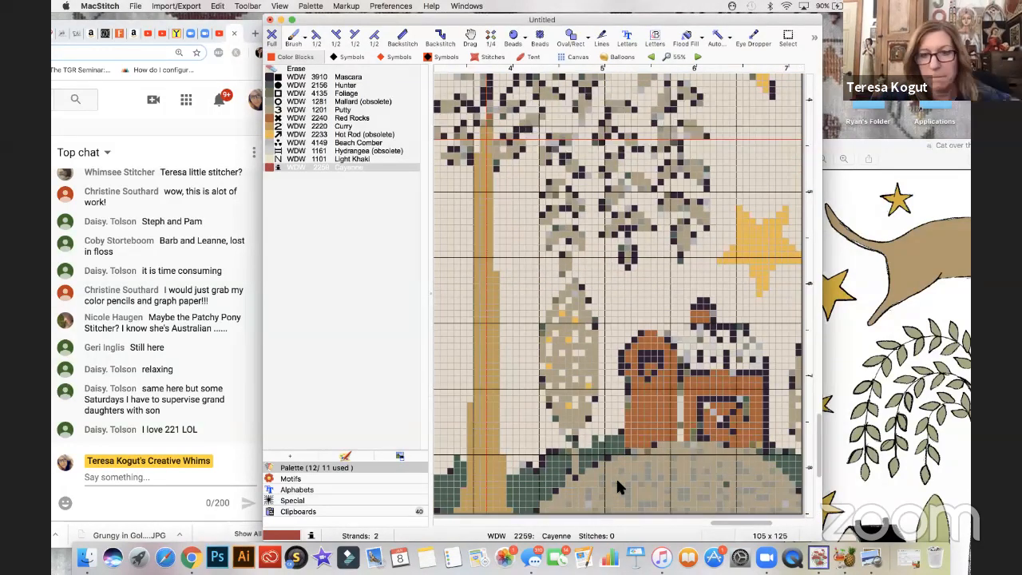
pyautogui.scroll(1, 763, 223)
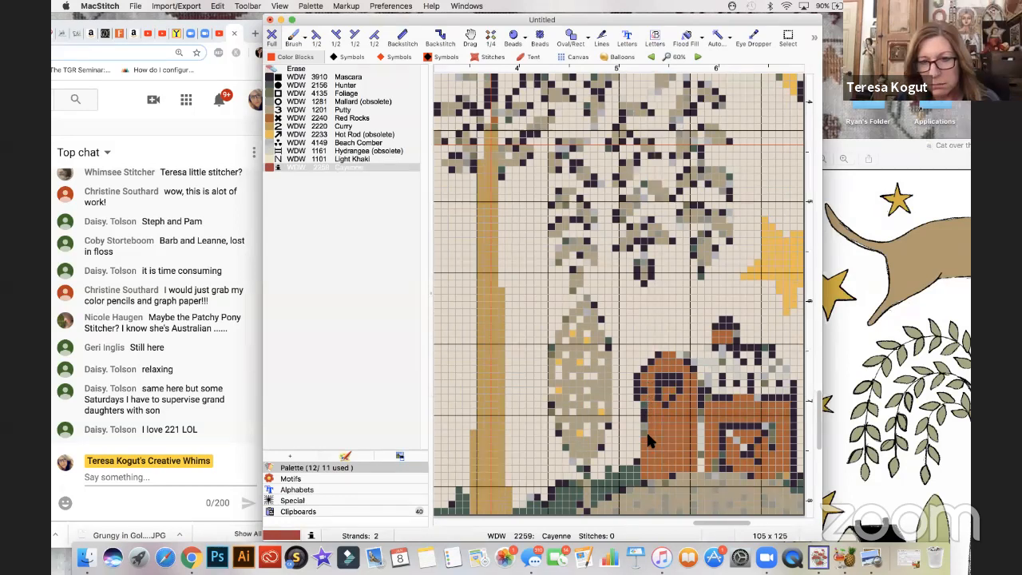
# - Edit the Cayenne thread to a slightly lighter red and recolor the rest of the silo's orange body with it
pyautogui.click(339, 167)
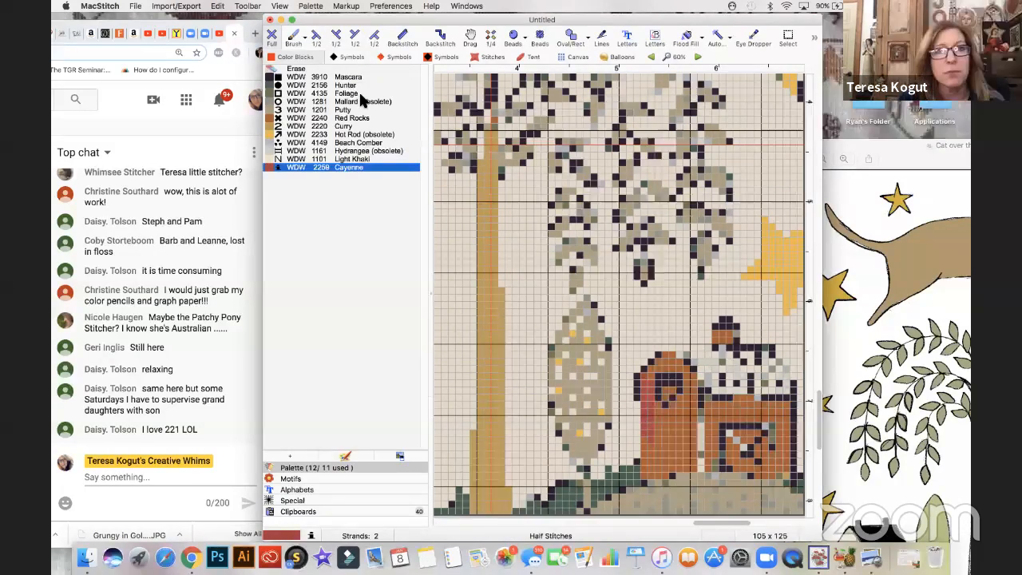
pyautogui.click(310, 5)
pyautogui.click(348, 29)
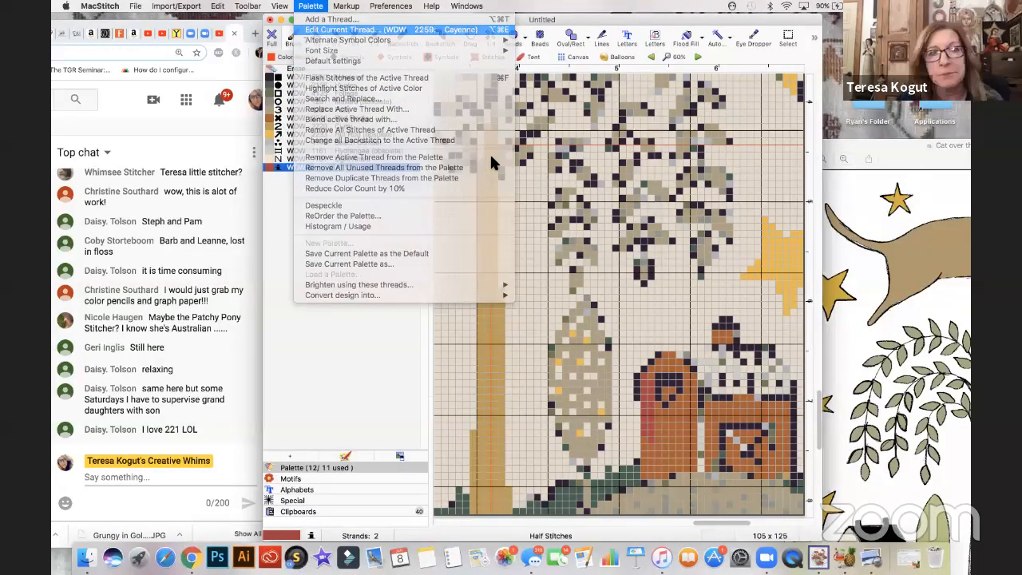
pyautogui.click(591, 118)
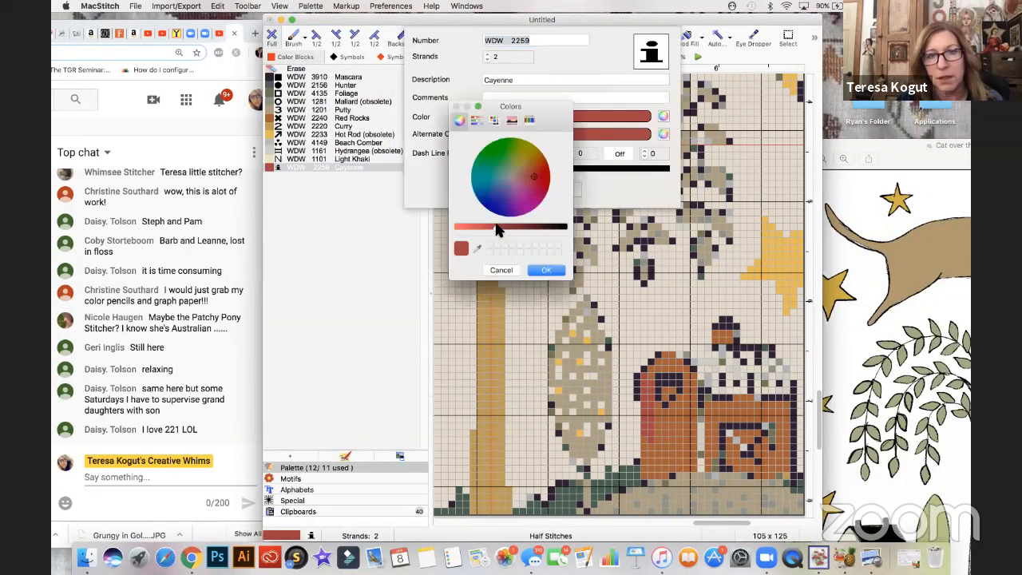
pyautogui.moveTo(503, 228); pyautogui.dragTo(501, 227)
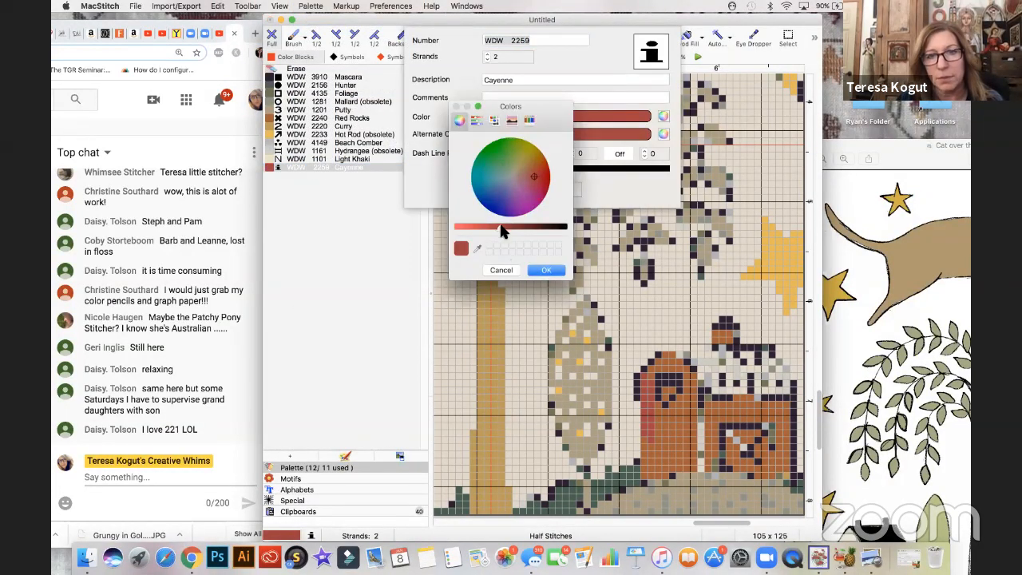
pyautogui.click(533, 272)
pyautogui.click(536, 189)
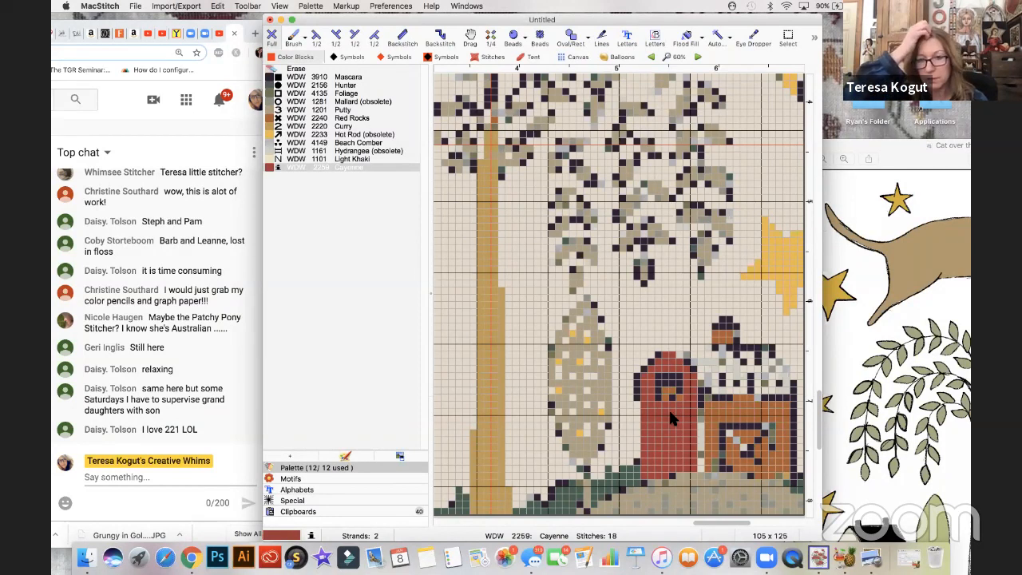
pyautogui.hscroll(3, 669, 413)
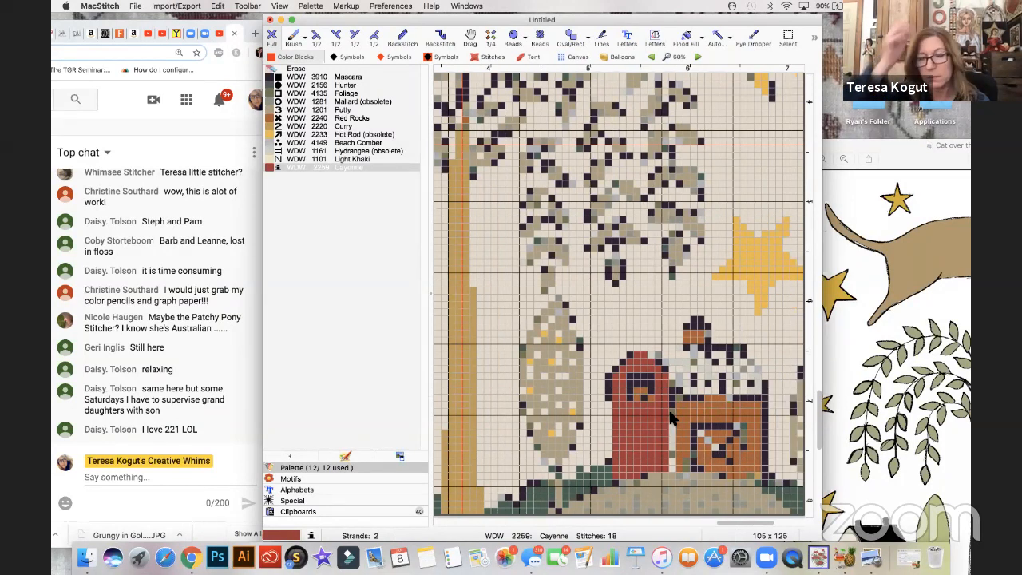
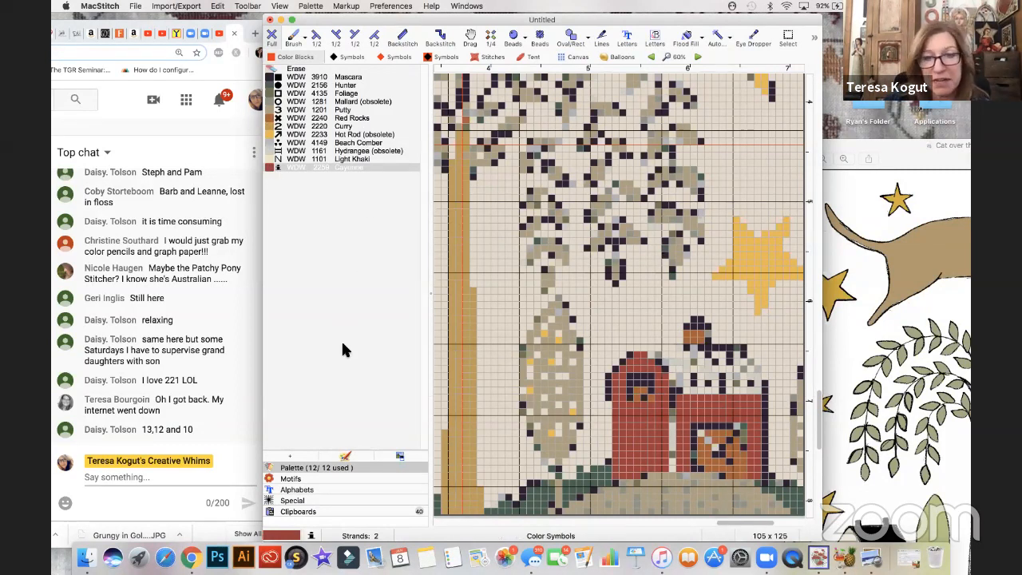
# - Recolor the orange stitches of the small cupola above the barn roof with WDW 2259 Cayenne
pyautogui.moveTo(301, 26); pyautogui.dragTo(298, 54)
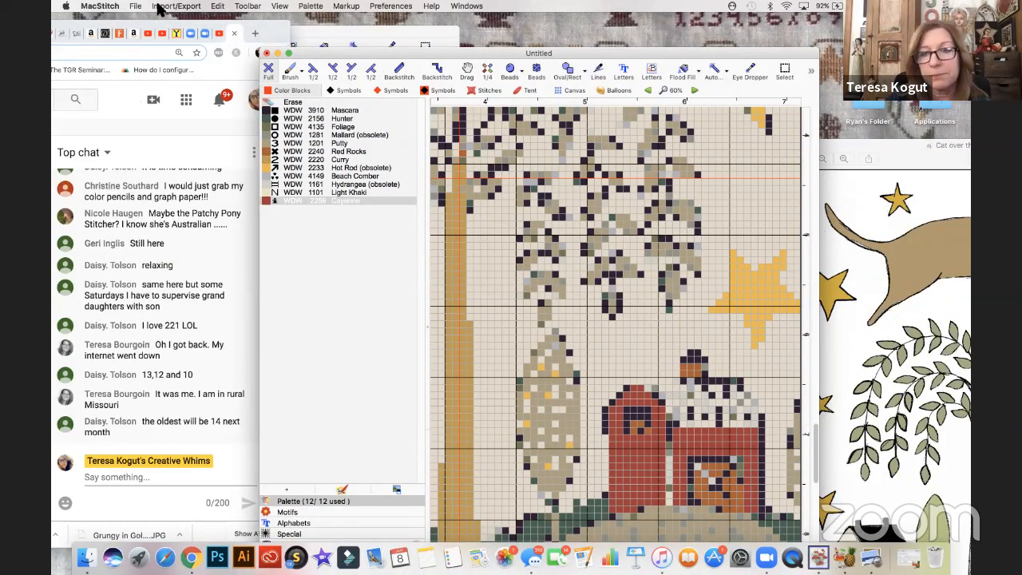
pyautogui.click(271, 200)
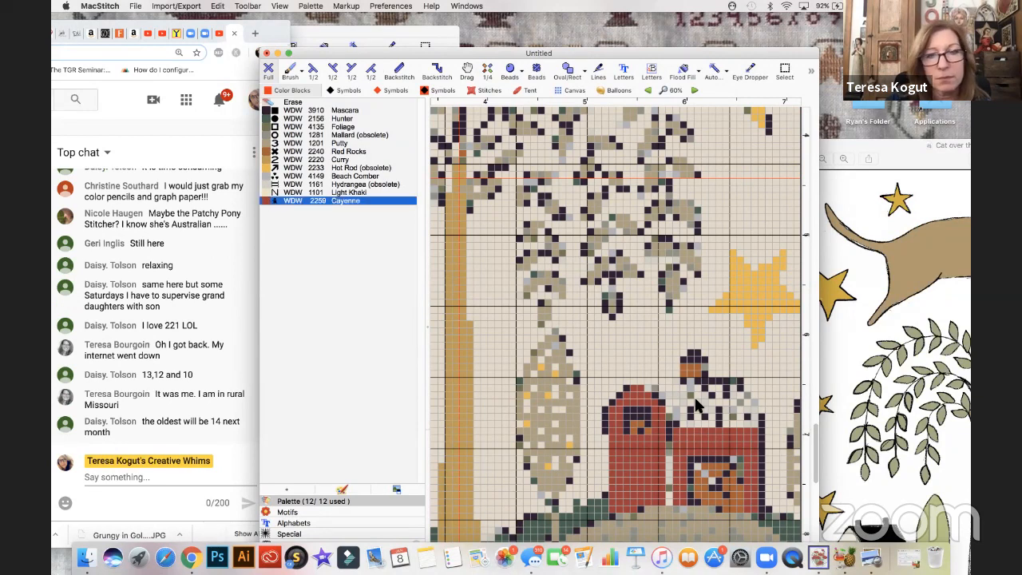
pyautogui.moveTo(684, 367)
pyautogui.mouseDown()
pyautogui.moveTo(704, 374)
pyautogui.moveTo(685, 375)
pyautogui.mouseUp()
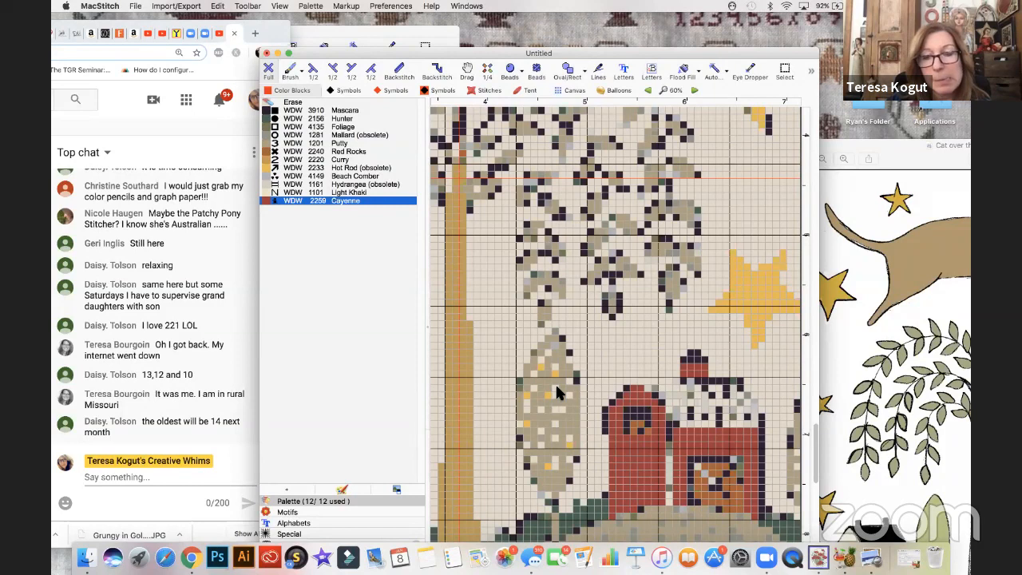
# - Add the thread WDW 3860 Crimson from the WeeksDyeWorks family to the palette
pyautogui.click(311, 7)
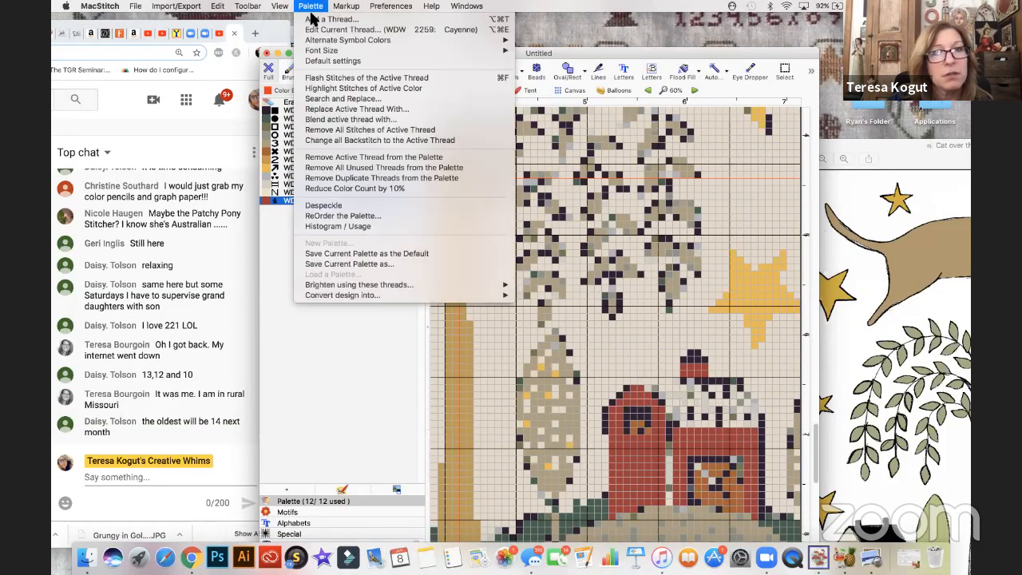
pyautogui.click(372, 126)
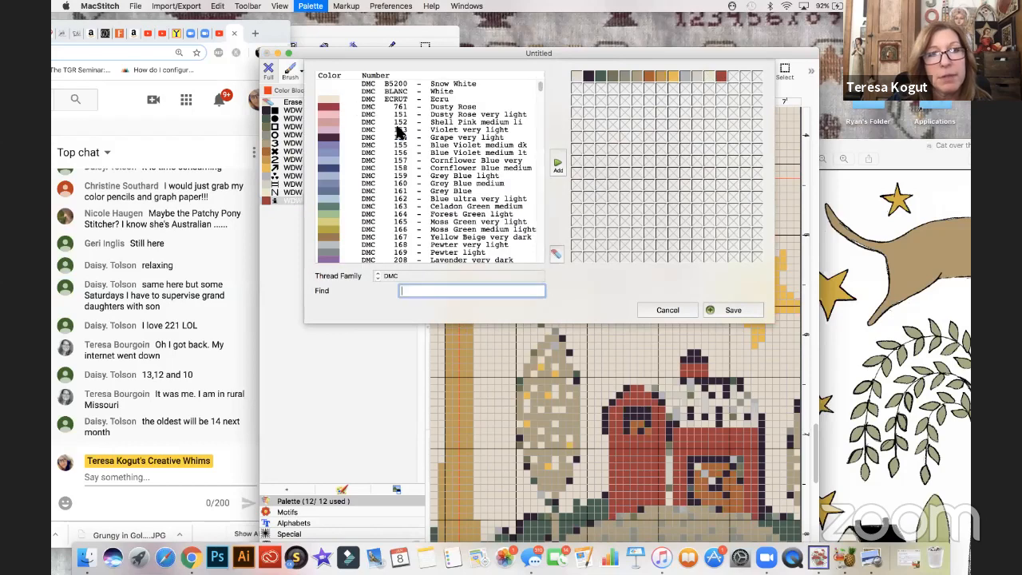
pyautogui.click(378, 274)
pyautogui.scroll(-5, 413, 479)
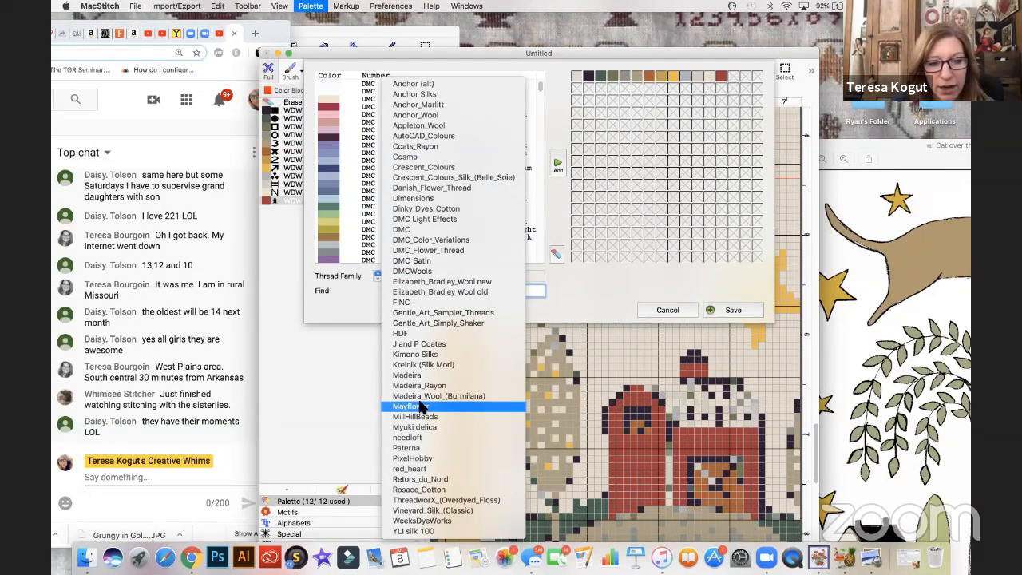
pyautogui.click(423, 521)
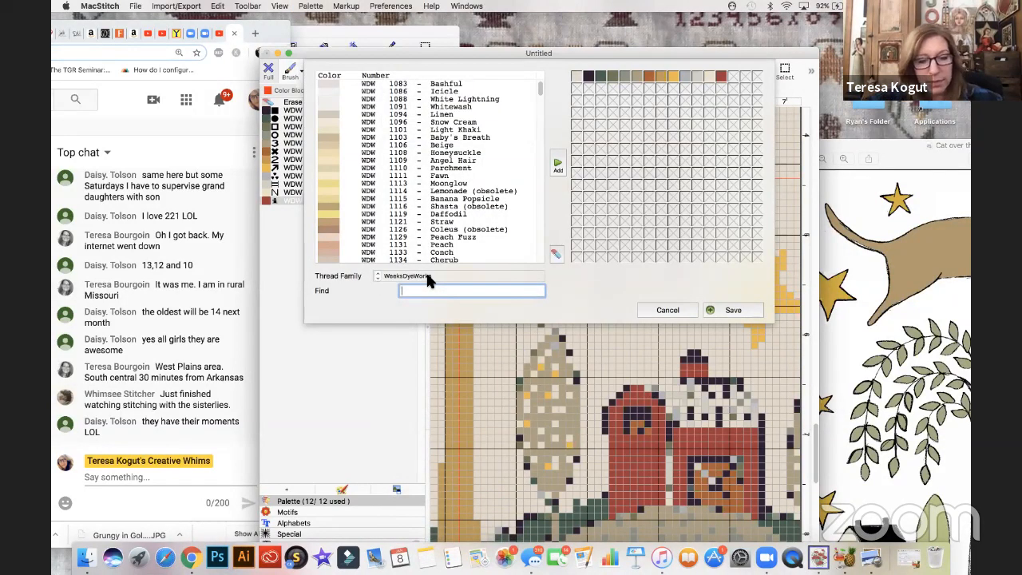
pyautogui.write('crisom')
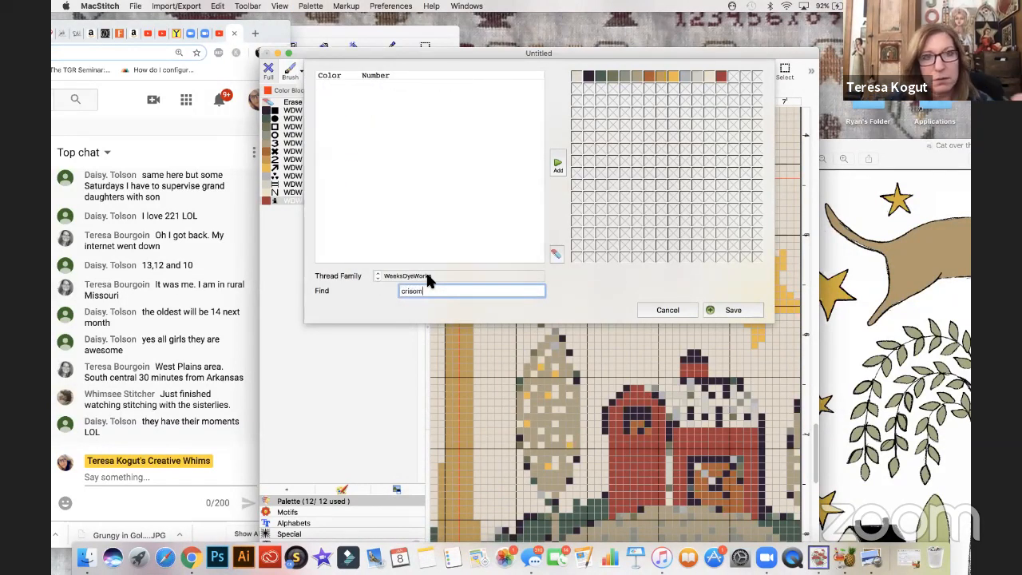
pyautogui.press('BackSpace')
pyautogui.press('BackSpace')
pyautogui.press('BackSpace')
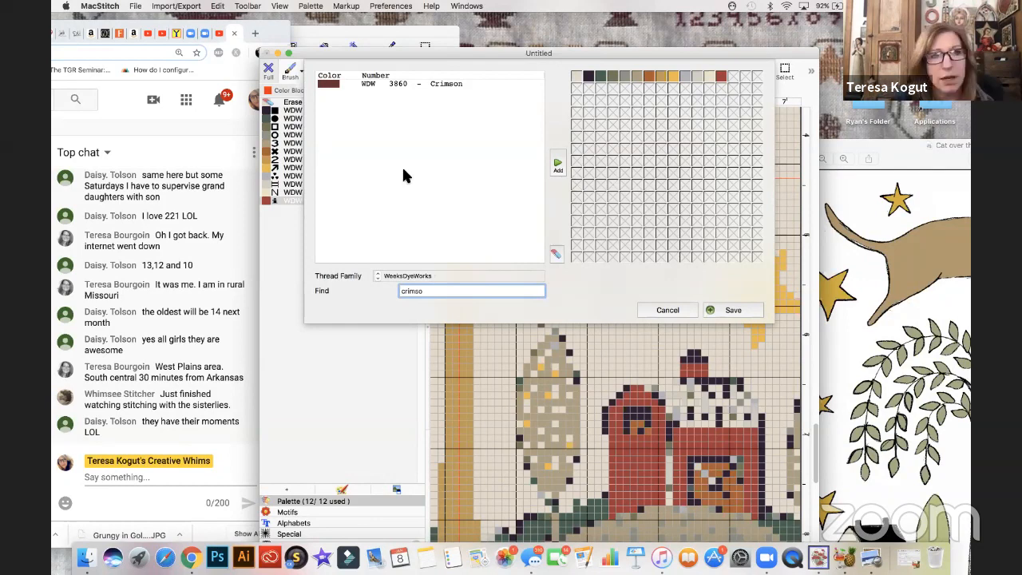
pyautogui.click(328, 85)
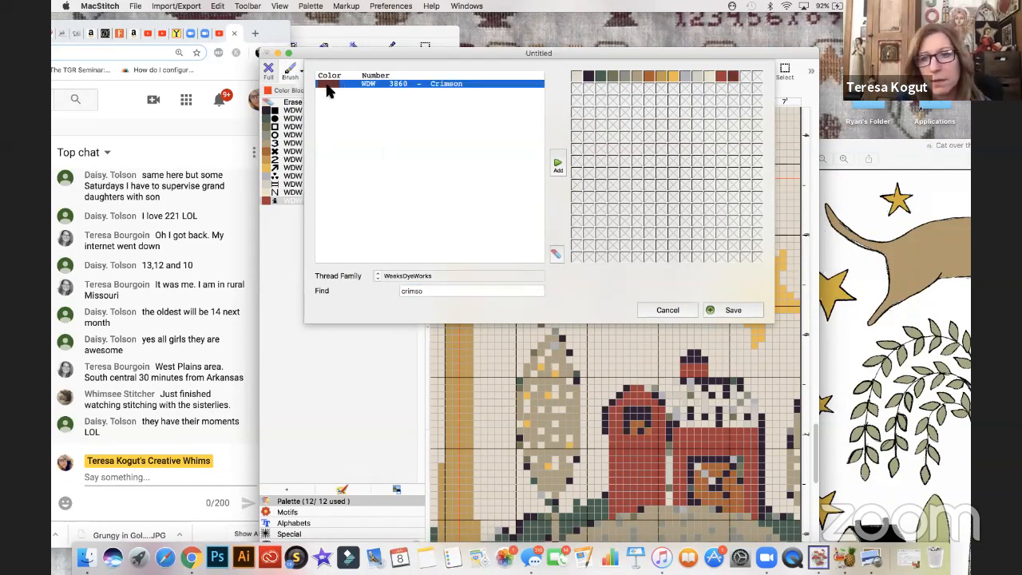
pyautogui.click(742, 310)
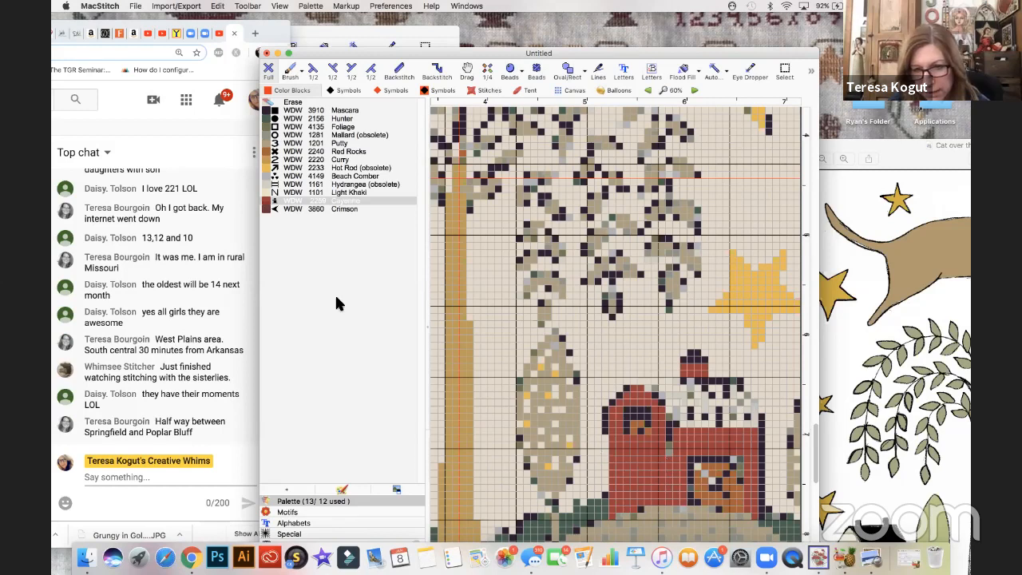
# - Recolor the silo's red body with WDW 3860 Crimson
pyautogui.click(267, 209)
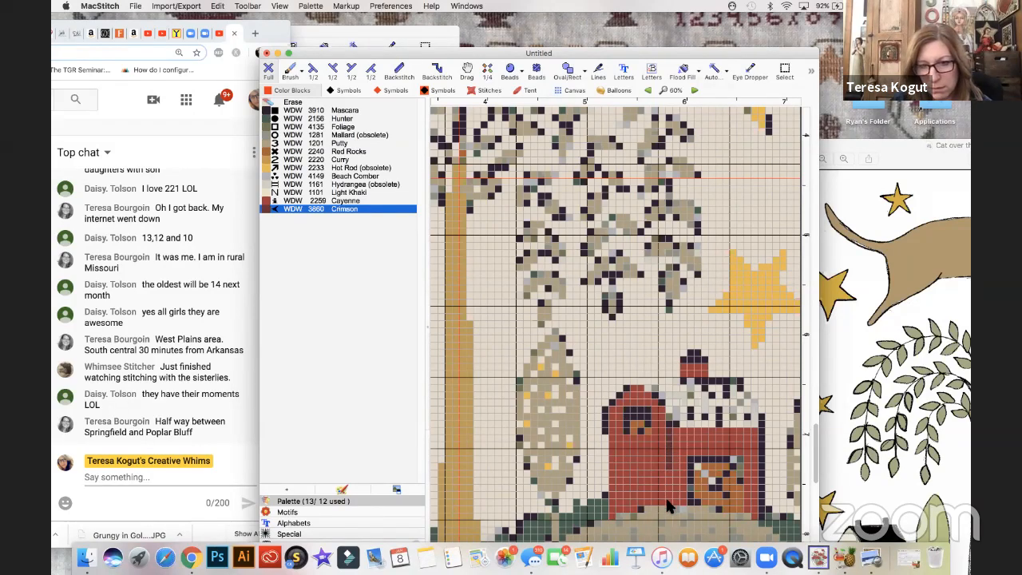
pyautogui.click(620, 409)
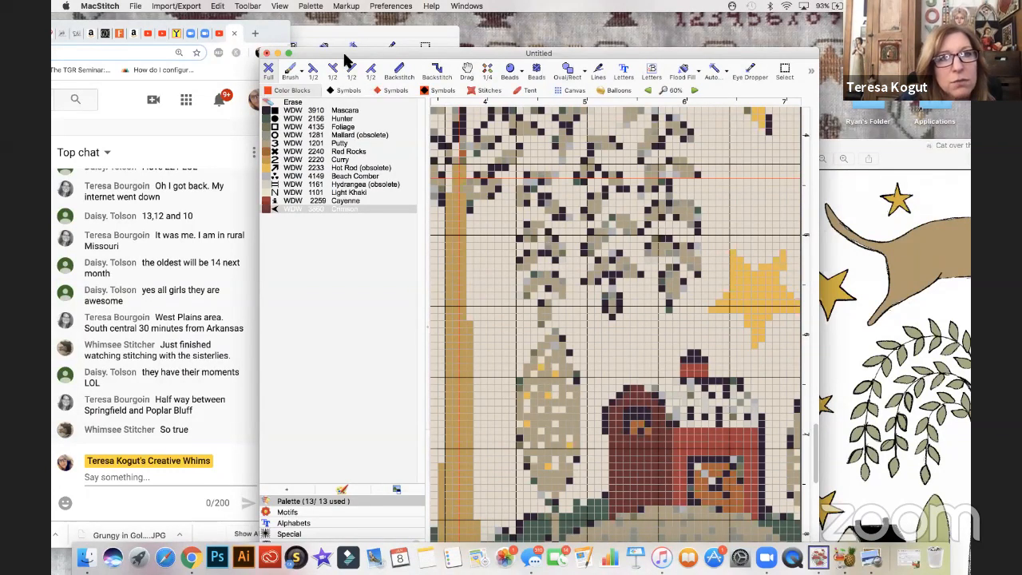
# - Add the WeeksDyeWorks thread 1173 Confederate Grey to the palette
pyautogui.click(311, 6)
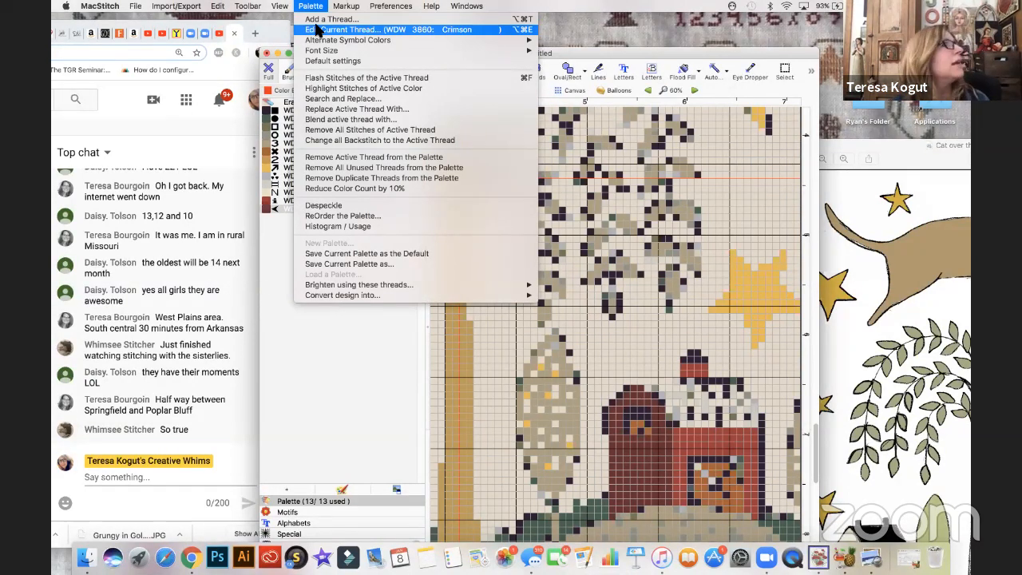
pyautogui.click(319, 19)
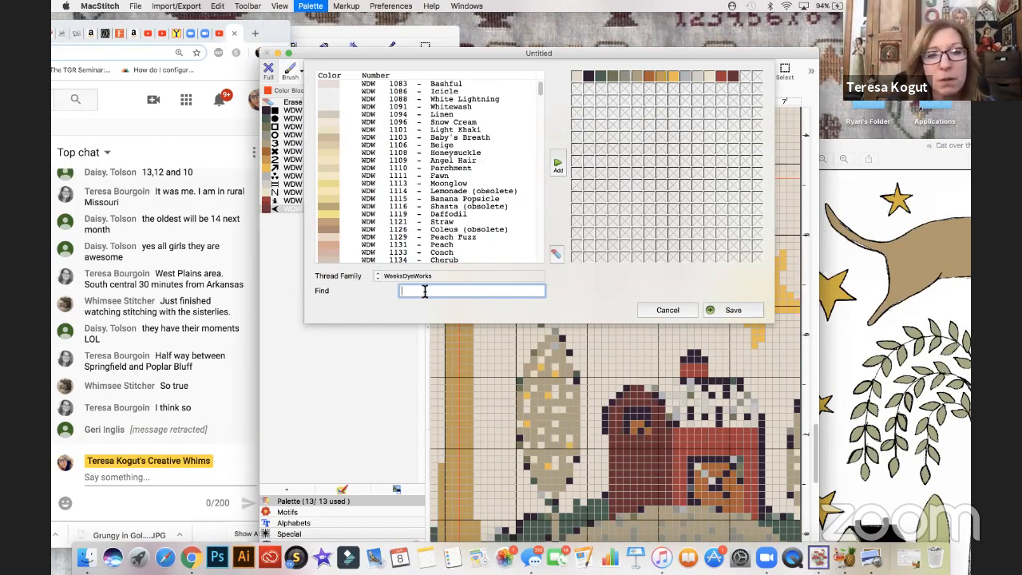
pyautogui.write('1173')
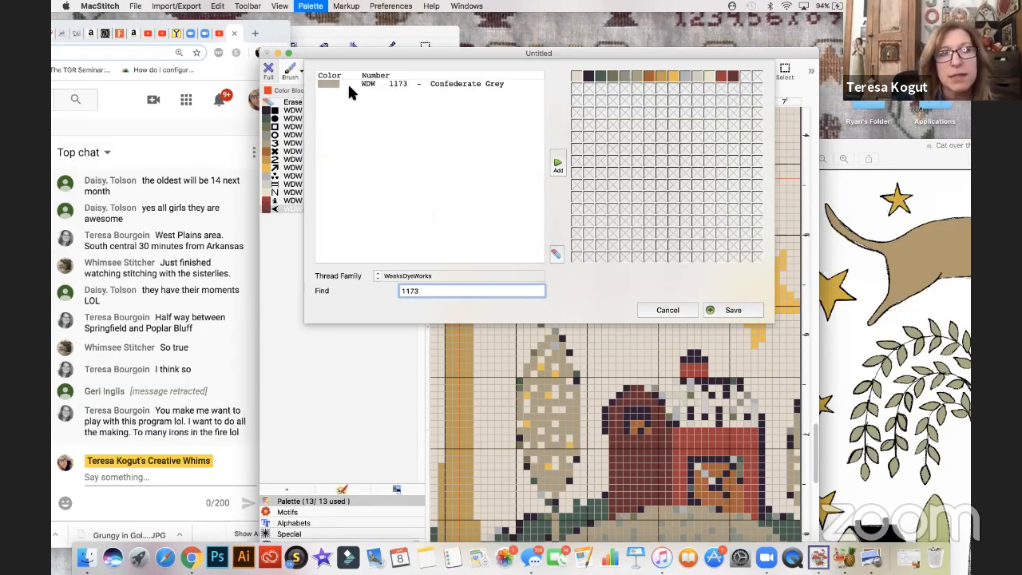
pyautogui.click(336, 84)
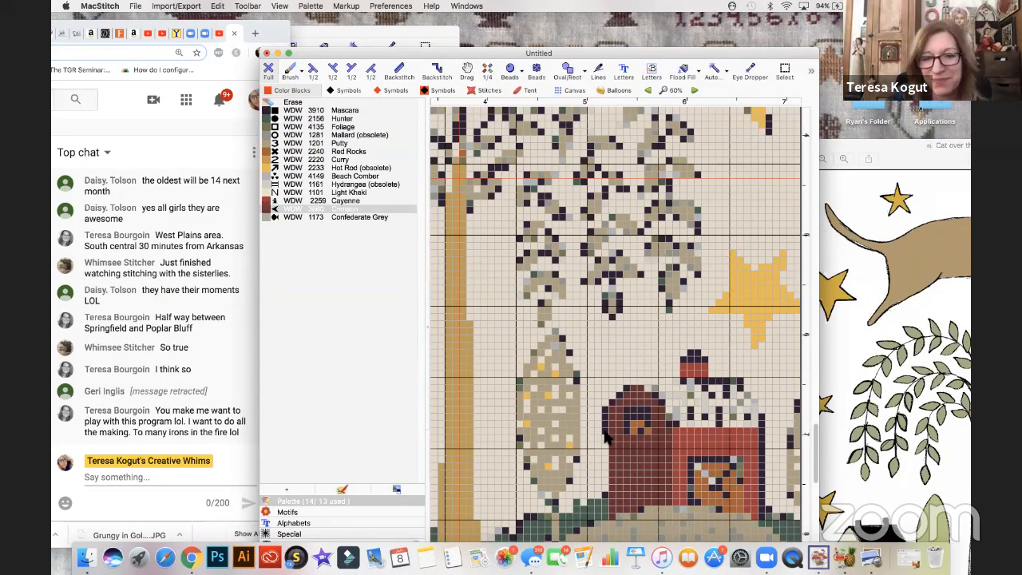
# - Fill the whole barn roof and the eaves beside the silo with WDW 1173 Confederate Grey
pyautogui.click(276, 218)
pyautogui.moveTo(606, 409); pyautogui.dragTo(607, 430)
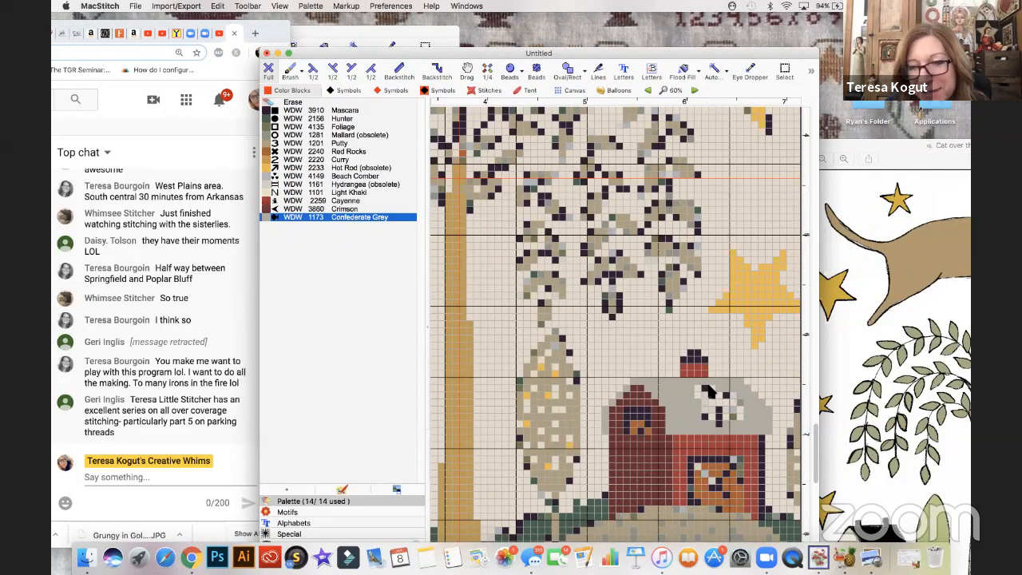
pyautogui.moveTo(719, 423)
pyautogui.mouseDown()
pyautogui.moveTo(716, 404)
pyautogui.moveTo(705, 412)
pyautogui.moveTo(710, 401)
pyautogui.mouseUp()
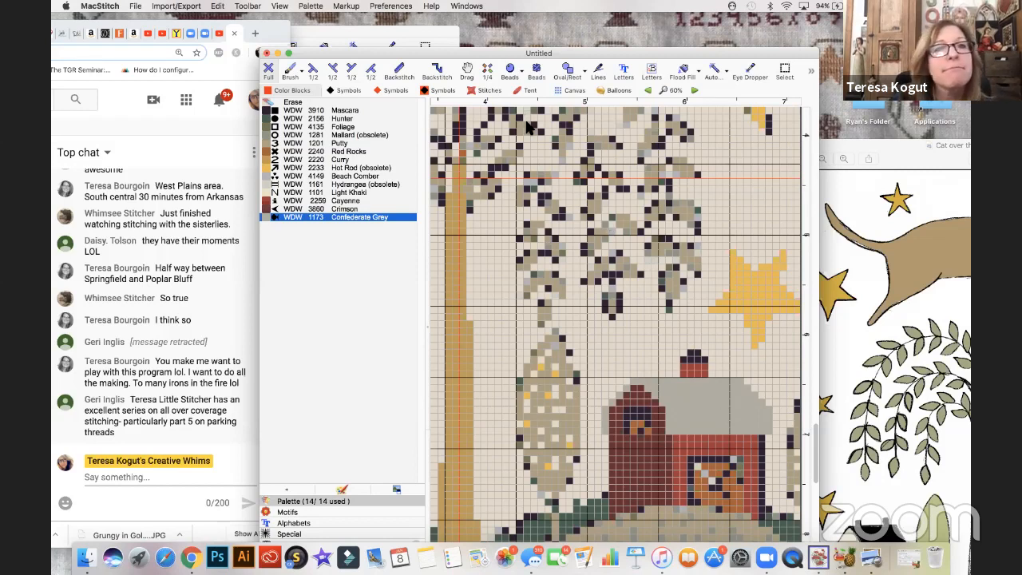
# - Add the thread DMC 647 Beaver Grey medium to the palette and recolor the lower half of the barn roof with it
pyautogui.click(310, 7)
pyautogui.click(310, 19)
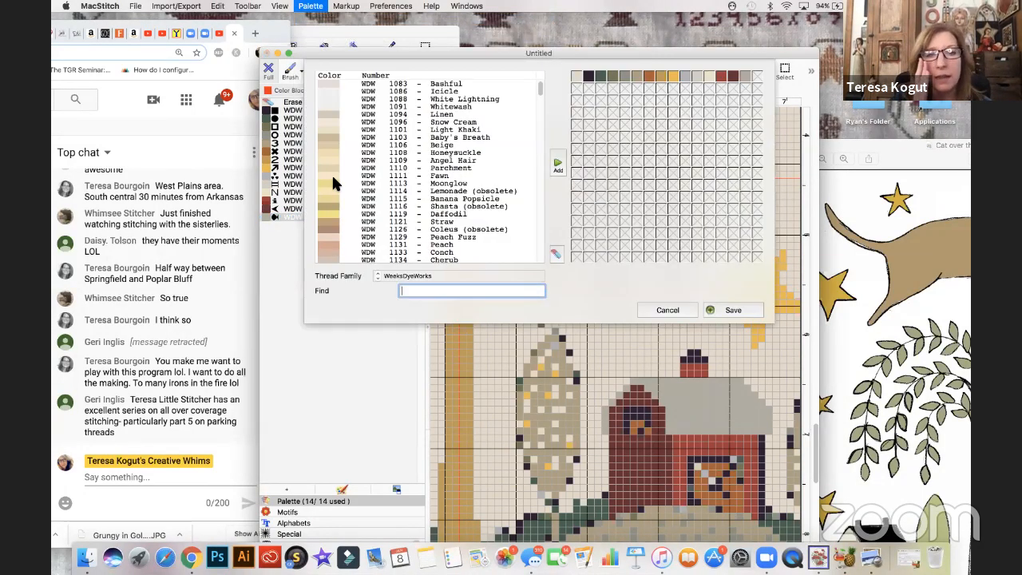
pyautogui.click(378, 273)
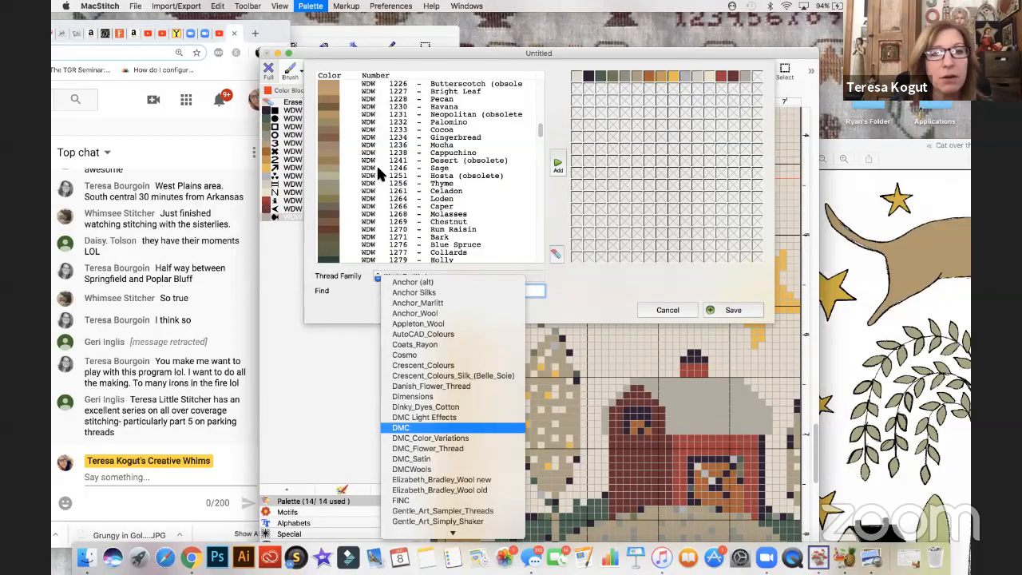
pyautogui.press('Return')
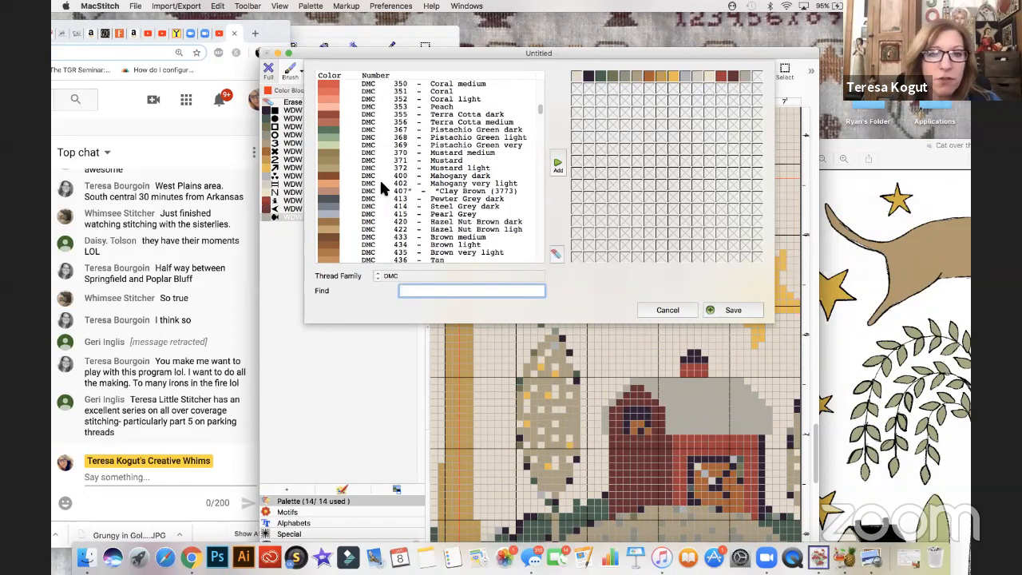
pyautogui.scroll(-5, 381, 184)
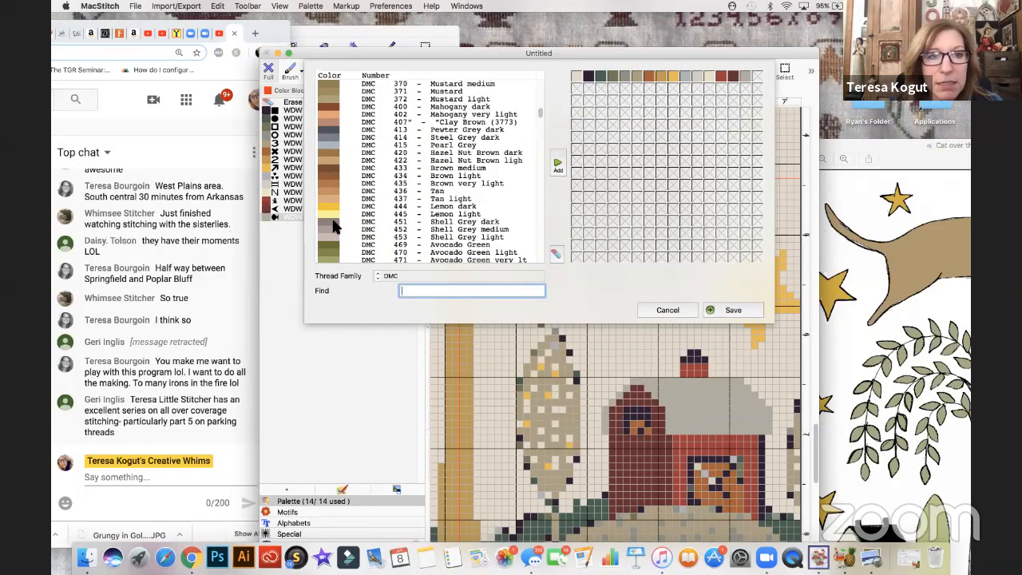
pyautogui.scroll(-15, 334, 228)
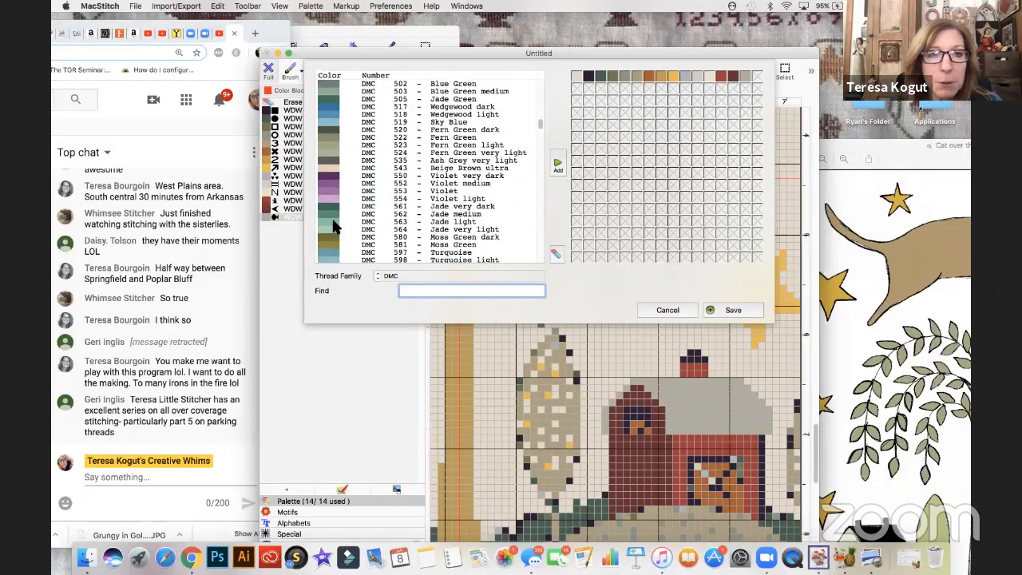
pyautogui.scroll(-3, 334, 228)
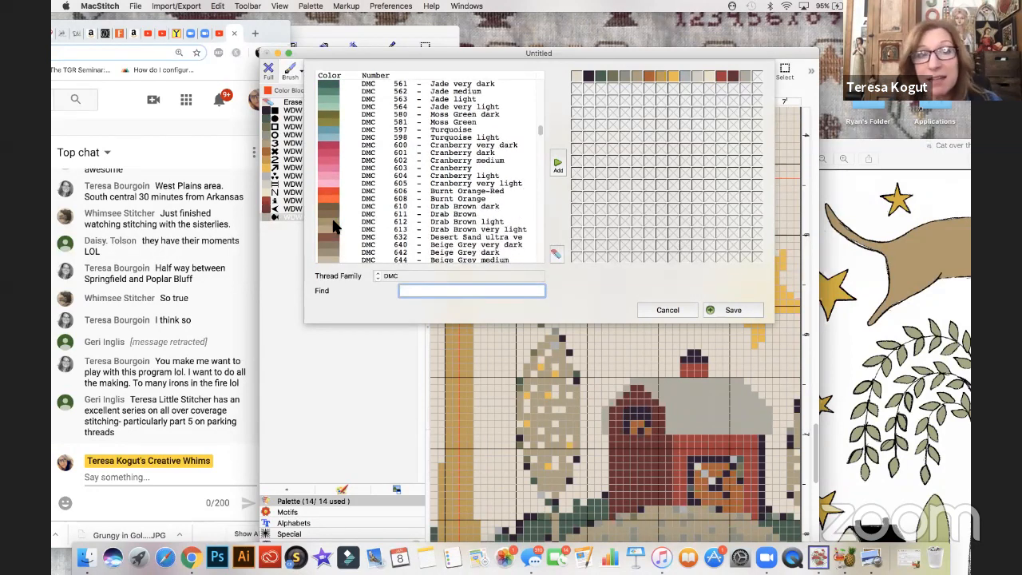
pyautogui.scroll(-3, 334, 228)
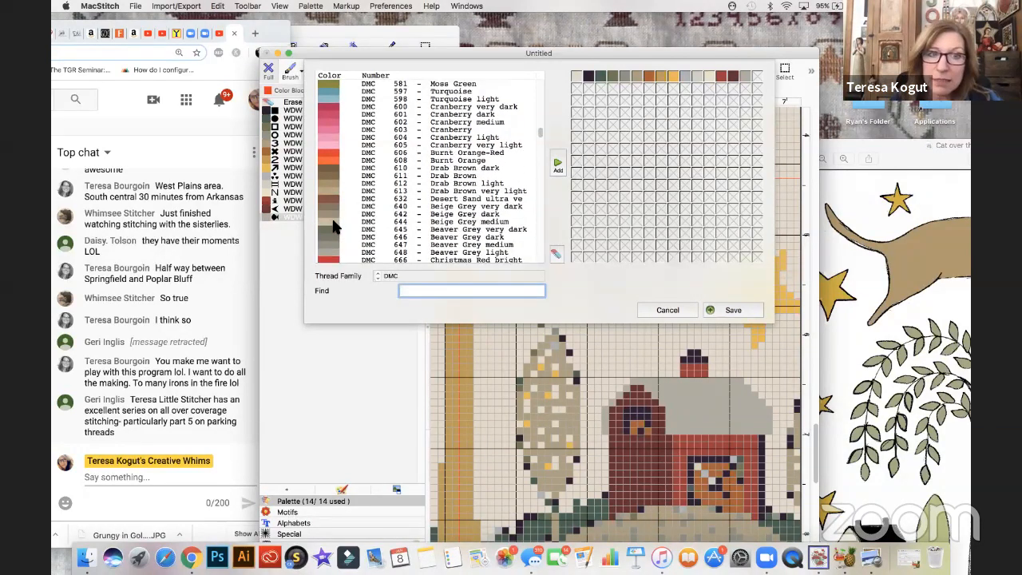
pyautogui.scroll(-2, 334, 228)
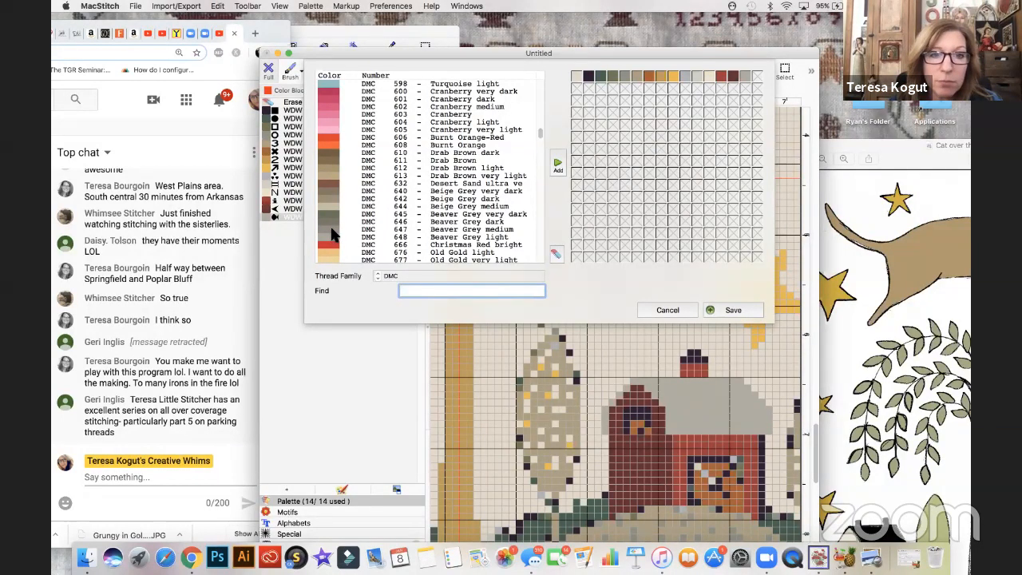
pyautogui.click(462, 230)
pyautogui.click(713, 312)
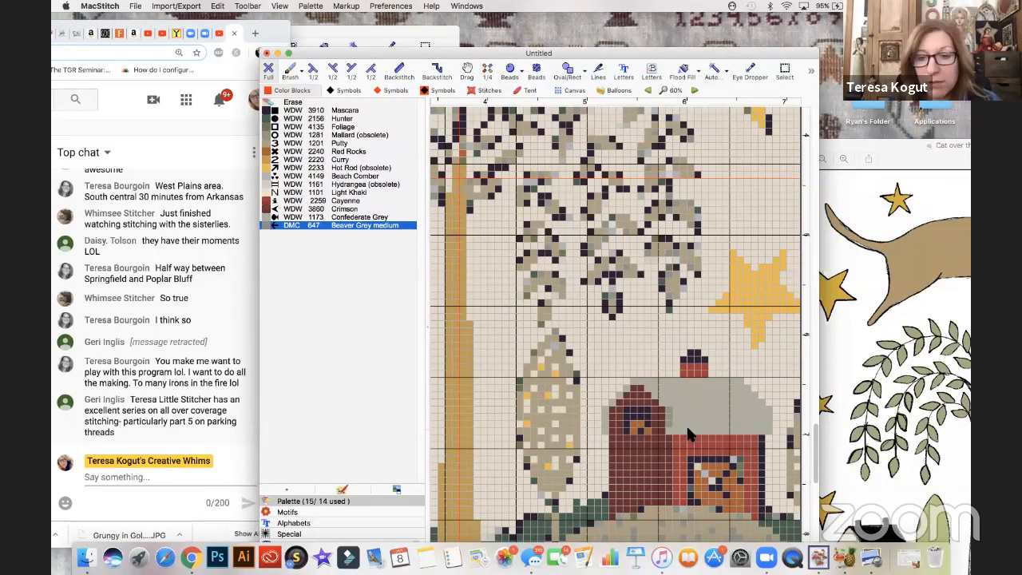
pyautogui.moveTo(695, 410)
pyautogui.mouseDown()
pyautogui.moveTo(758, 408)
pyautogui.moveTo(768, 420)
pyautogui.moveTo(768, 432)
pyautogui.moveTo(685, 426)
pyautogui.mouseUp()
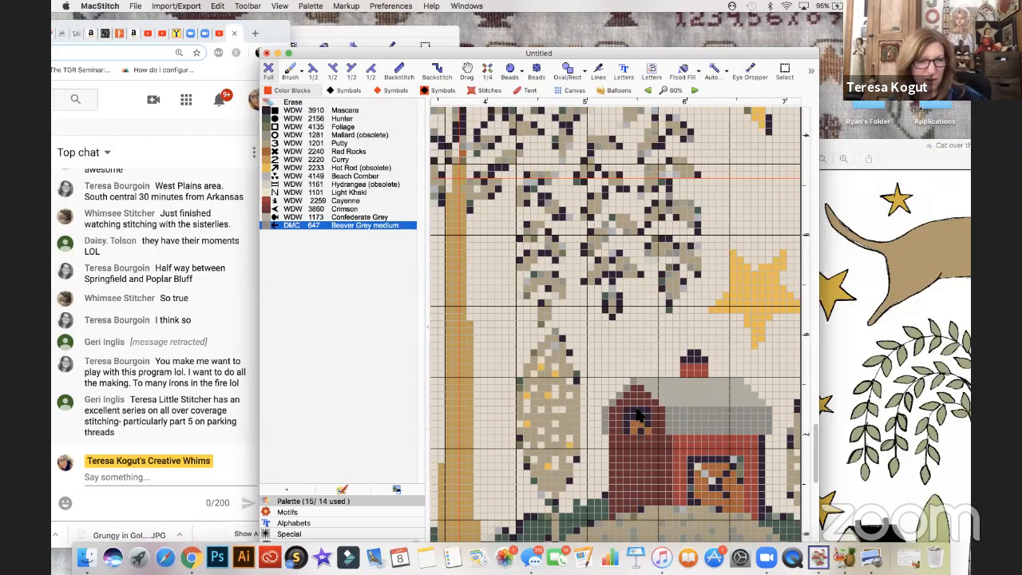
# - Recolor the dark outline along the barn's right wall with WDW 2259 Cayenne
pyautogui.scroll(-3, 637, 414)
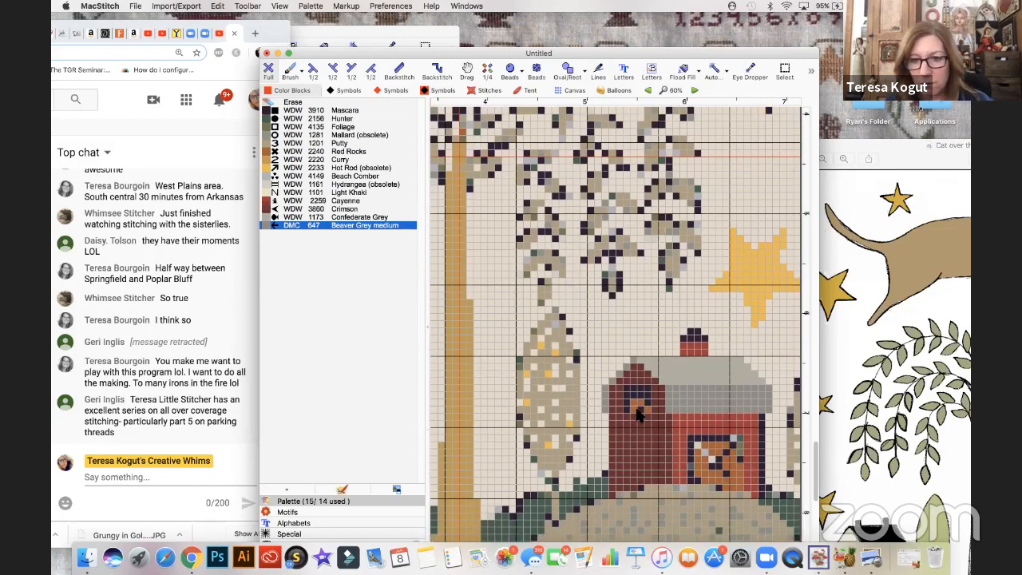
pyautogui.click(270, 202)
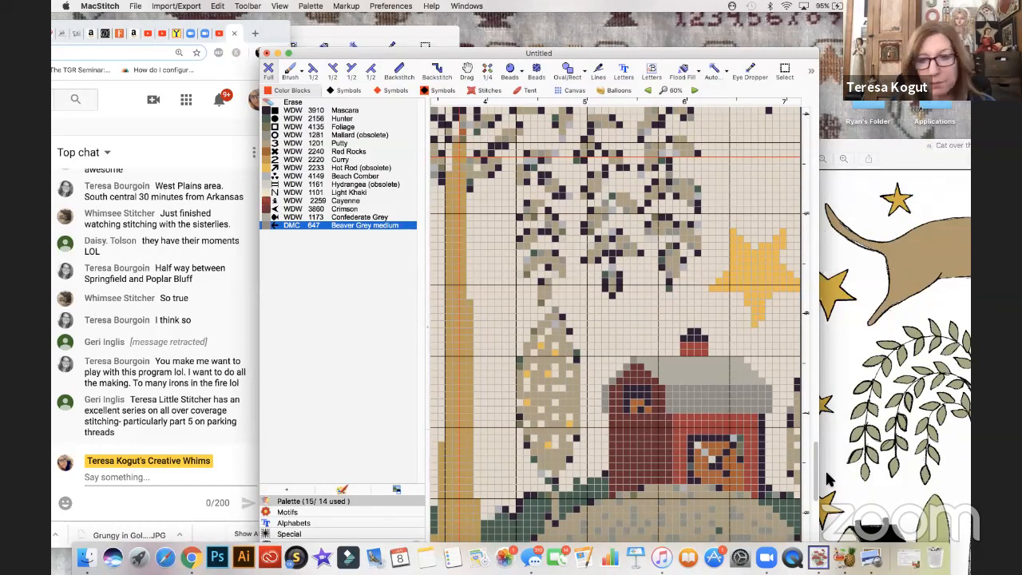
pyautogui.moveTo(763, 433); pyautogui.dragTo(763, 502)
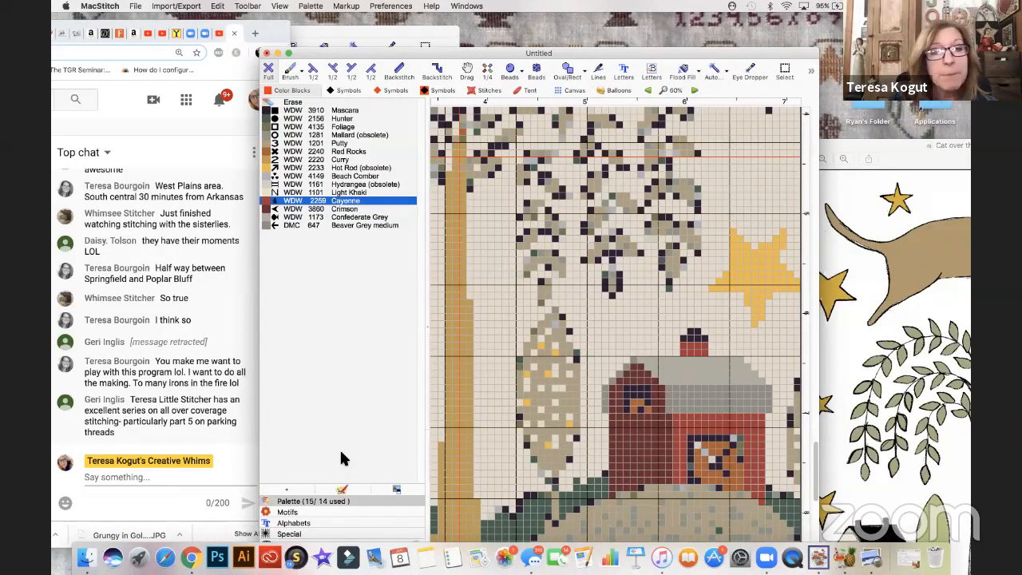
# - Try a frame of WDW 1101 Light Khaki stitches around the silo's window
pyautogui.click(272, 192)
pyautogui.moveTo(627, 388); pyautogui.dragTo(626, 406)
pyautogui.moveTo(633, 399)
pyautogui.mouseDown()
pyautogui.moveTo(646, 392)
pyautogui.moveTo(649, 414)
pyautogui.mouseUp()
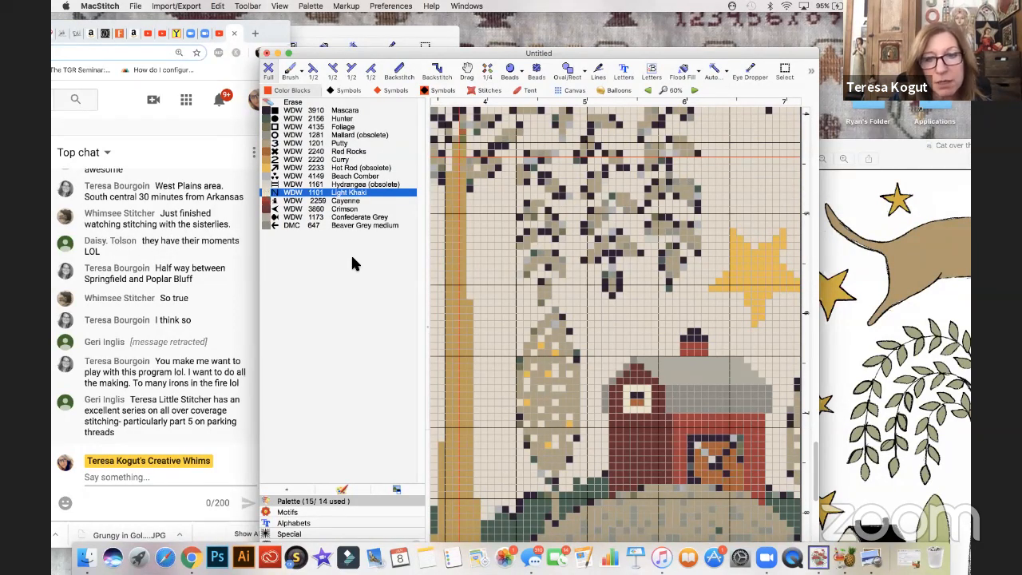
# - Cover the light window on the silo with WDW 2259 Cayenne stitches
pyautogui.click(270, 202)
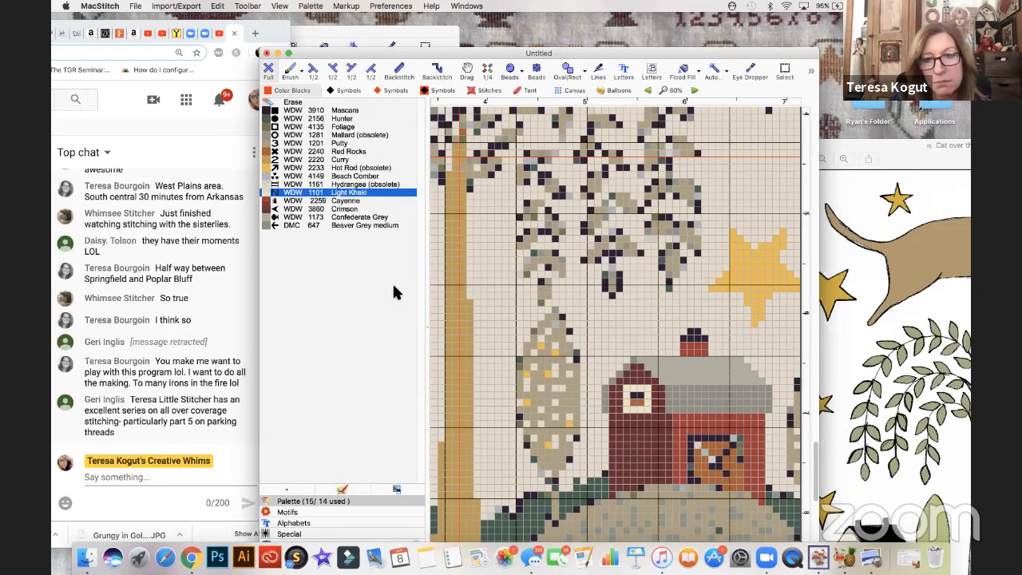
pyautogui.moveTo(626, 388)
pyautogui.mouseDown()
pyautogui.moveTo(629, 404)
pyautogui.moveTo(646, 393)
pyautogui.moveTo(647, 415)
pyautogui.moveTo(638, 406)
pyautogui.mouseUp()
# - Undo the stray Light Khaki stitch and backstitch a square frame with a crossed X in WDW 1101 Light Khaki on the silo's window
pyautogui.click(270, 192)
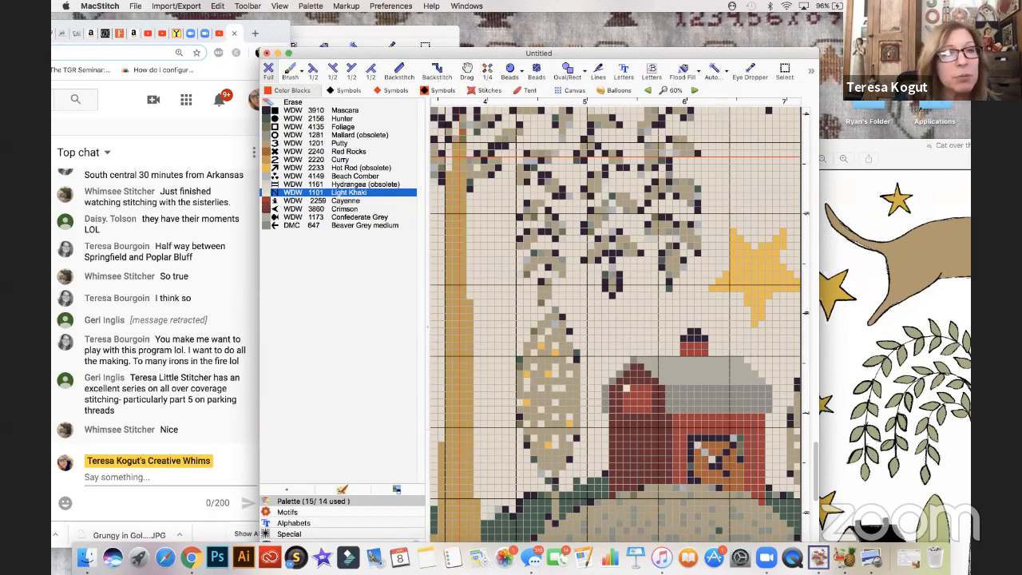
pyautogui.click(136, 6)
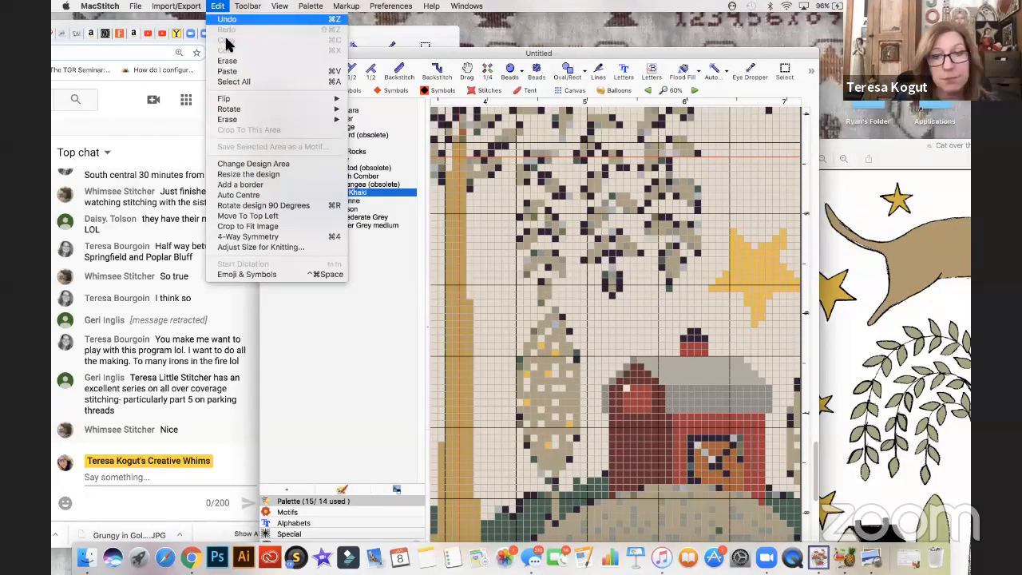
pyautogui.click(226, 19)
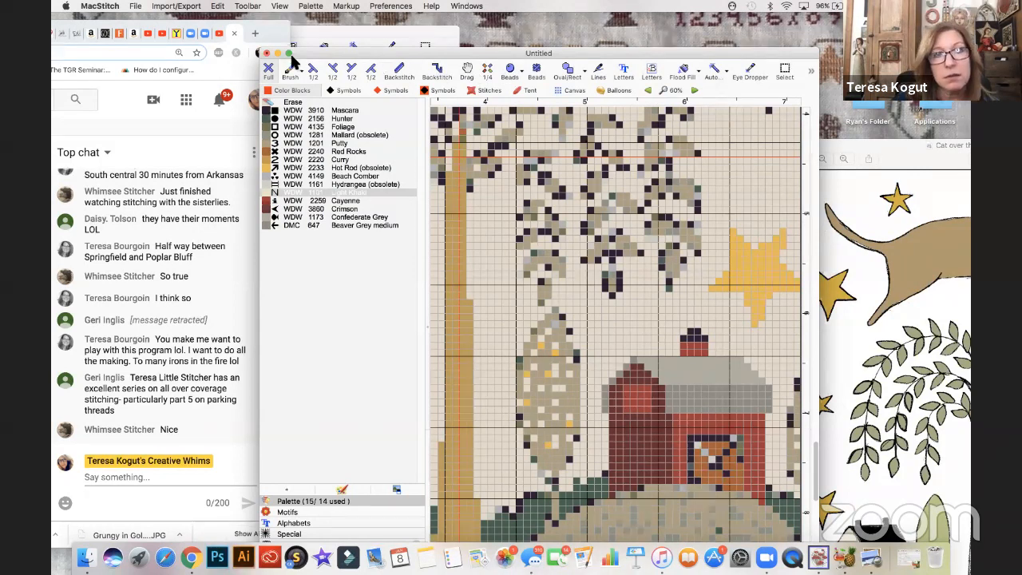
pyautogui.click(402, 72)
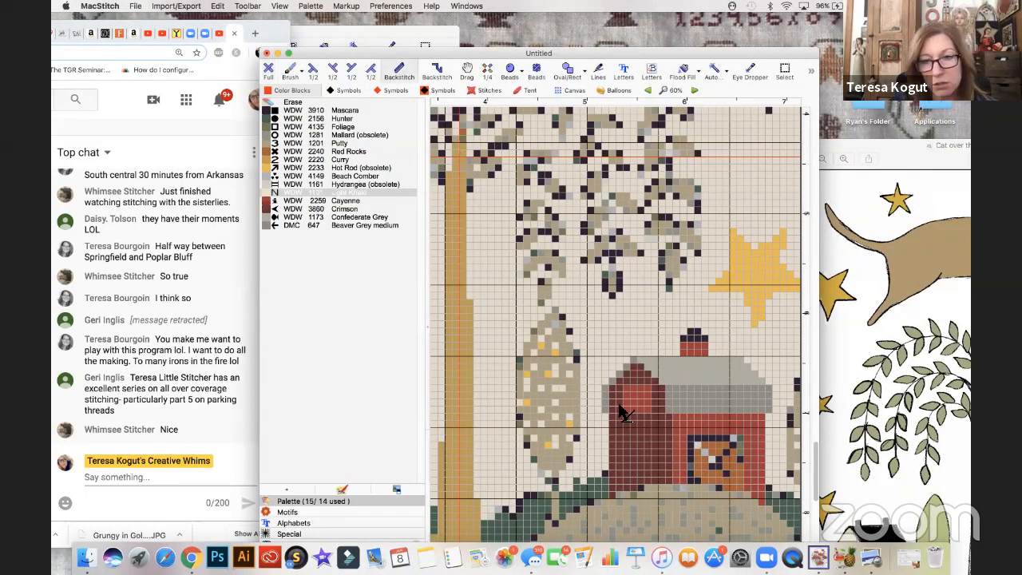
pyautogui.moveTo(622, 384)
pyautogui.mouseDown()
pyautogui.moveTo(622, 413)
pyautogui.moveTo(651, 414)
pyautogui.moveTo(651, 385)
pyautogui.moveTo(623, 387)
pyautogui.moveTo(649, 412)
pyautogui.moveTo(625, 413)
pyautogui.mouseUp()
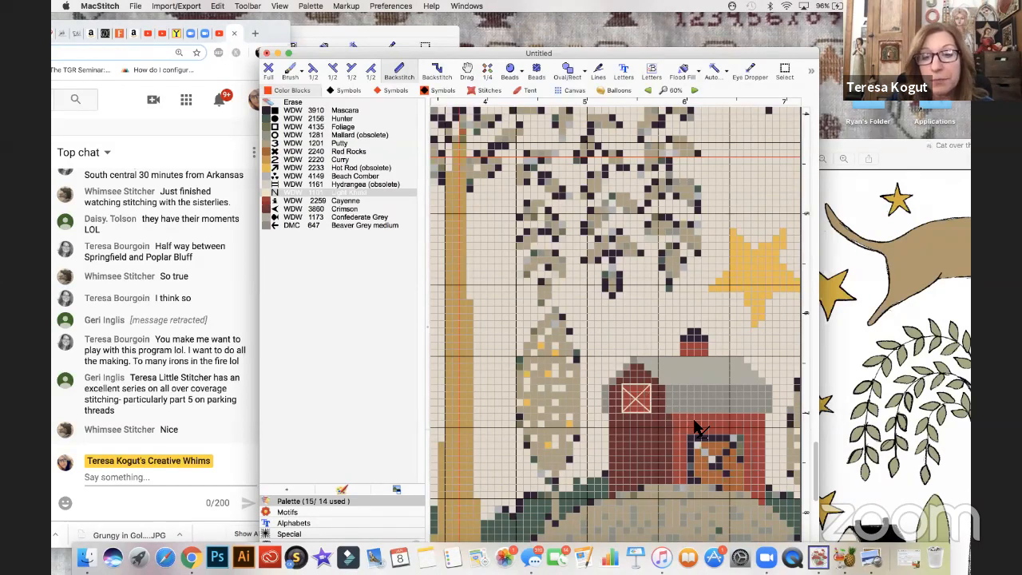
# - Recolor the dark frame around the barn door with full stitches of WDW 1101 Light Khaki
pyautogui.hscroll(1, 697, 427)
pyautogui.scroll(-1, 696, 427)
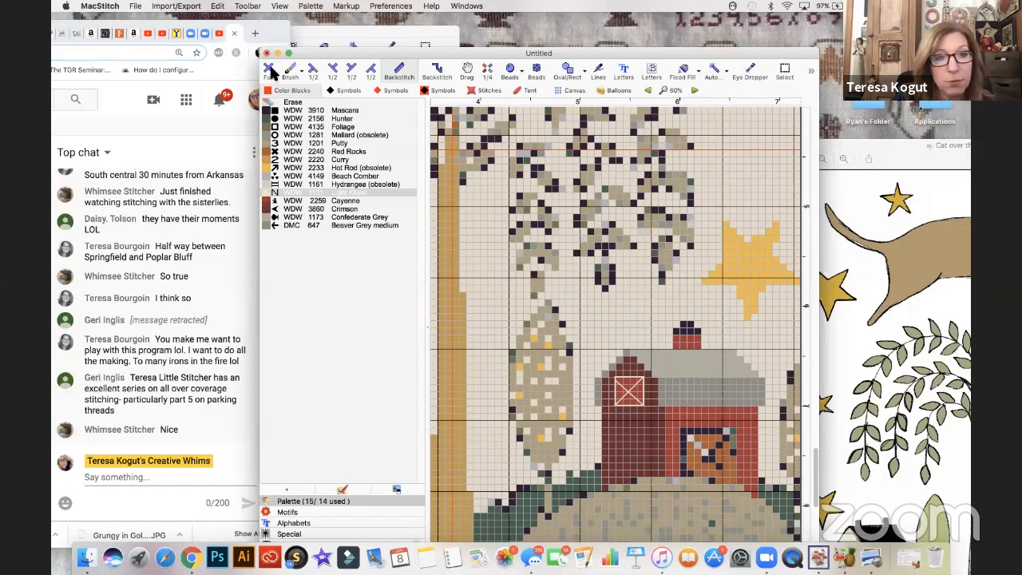
pyautogui.click(272, 73)
pyautogui.moveTo(692, 443)
pyautogui.mouseDown()
pyautogui.moveTo(740, 433)
pyautogui.moveTo(740, 485)
pyautogui.mouseUp()
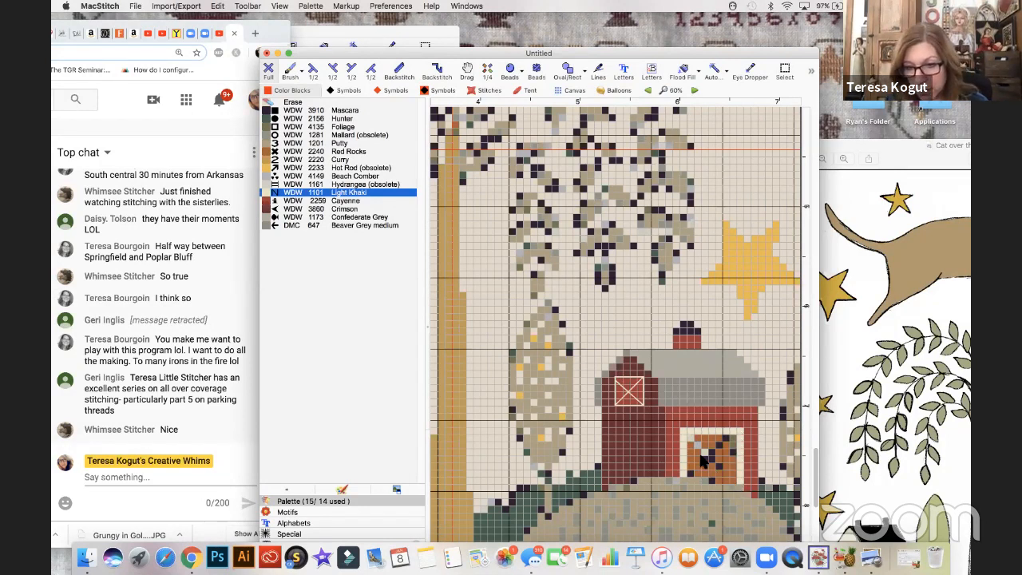
# - Try a diagonal X of Light Khaki full stitches across the inside of the barn door
pyautogui.click(691, 440)
pyautogui.click(698, 445)
pyautogui.click(704, 452)
pyautogui.click(711, 459)
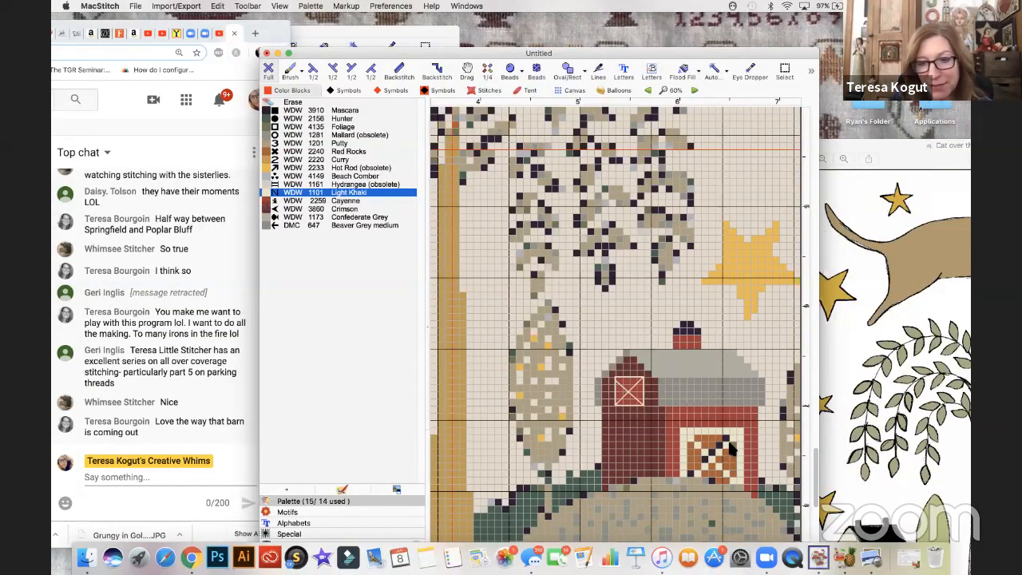
# - Fill the whole inside of the barn door with WDW 2259 Cayenne, covering the orange, dark and diagonal stitches
pyautogui.press('Down')
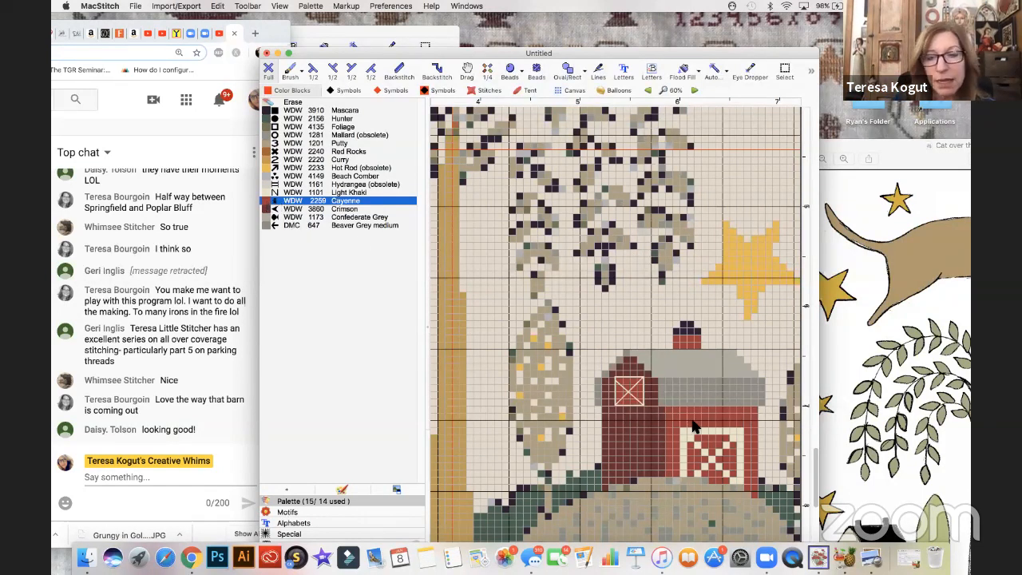
pyautogui.moveTo(696, 449)
pyautogui.mouseDown()
pyautogui.moveTo(734, 483)
pyautogui.moveTo(729, 442)
pyautogui.moveTo(700, 477)
pyautogui.mouseUp()
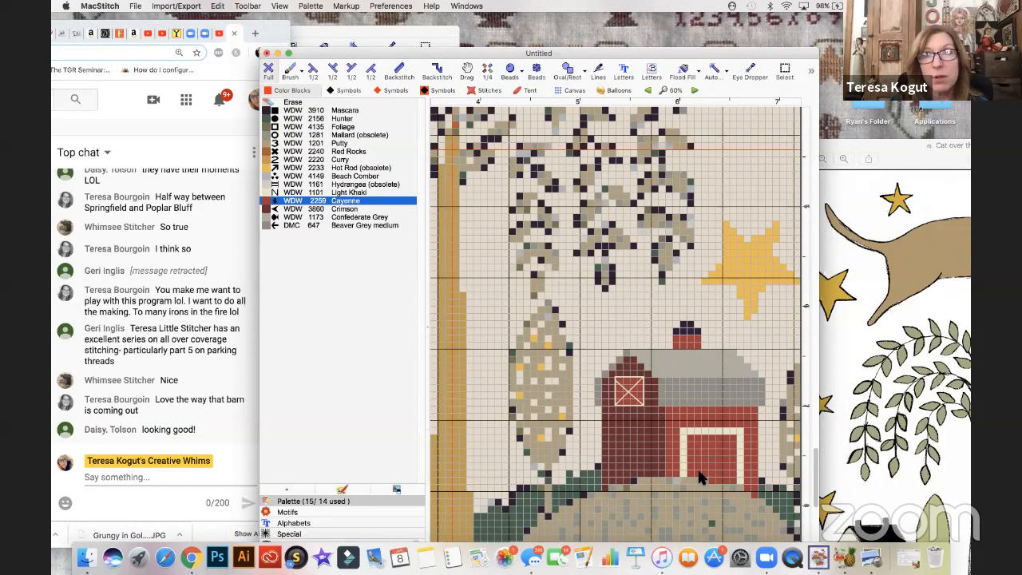
# - Try a diagonal of Light Khaki full stitches across the red barn door and undo it
pyautogui.click(265, 192)
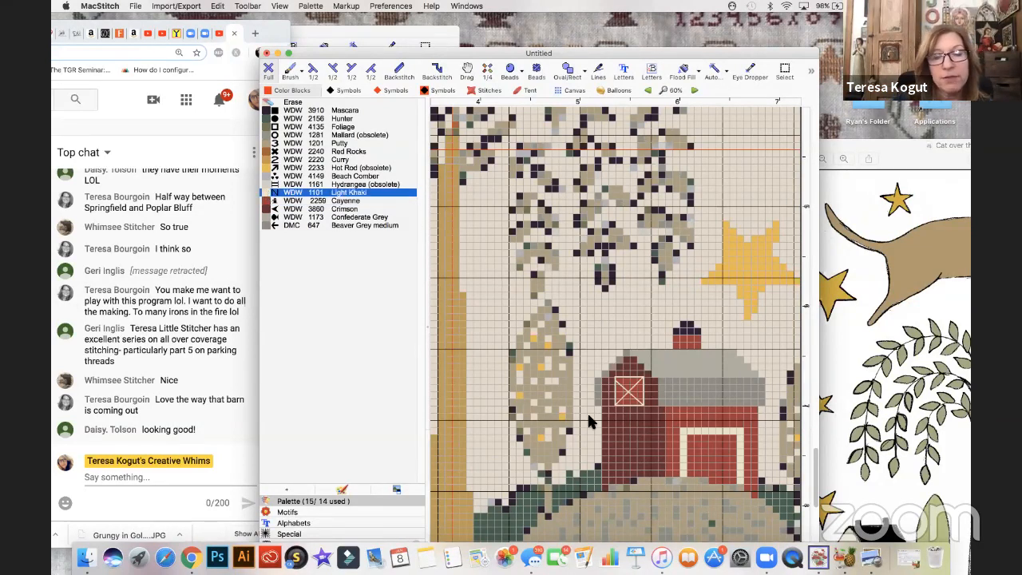
pyautogui.click(706, 444)
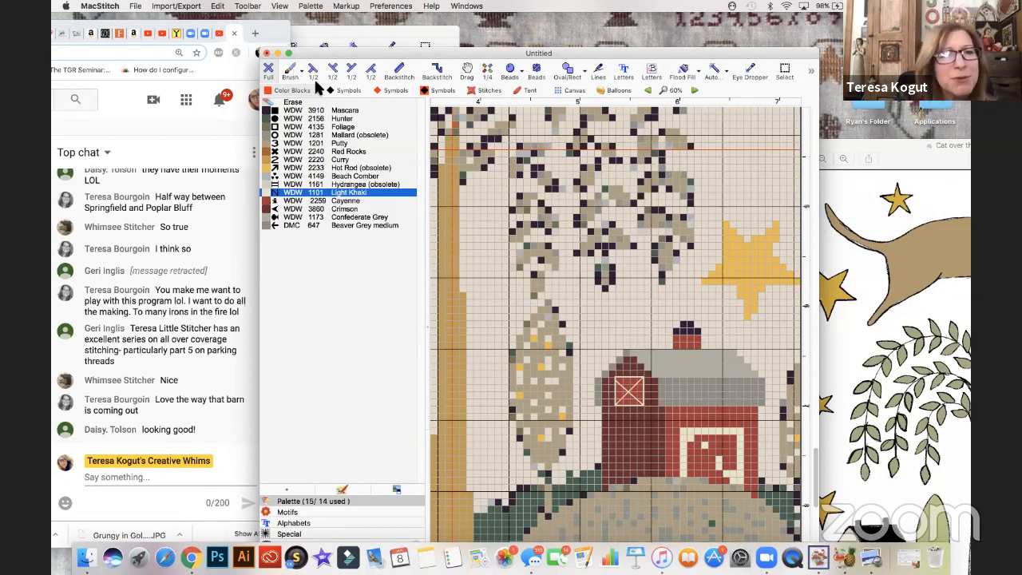
pyautogui.click(218, 6)
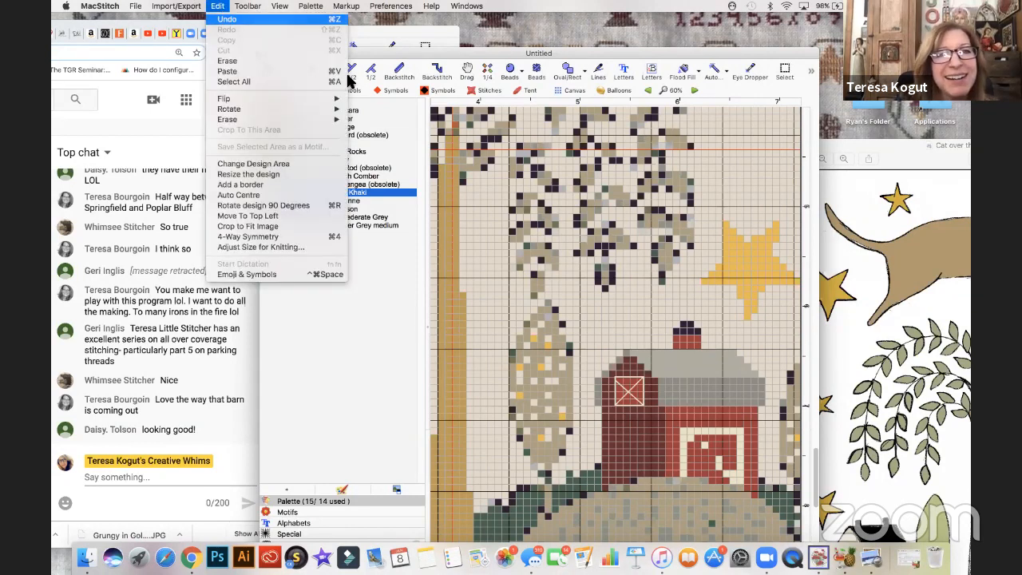
# - Backstitch a Light Khaki X from corner to corner of the barn door, undoing and redrawing its last diagonal
pyautogui.click(399, 74)
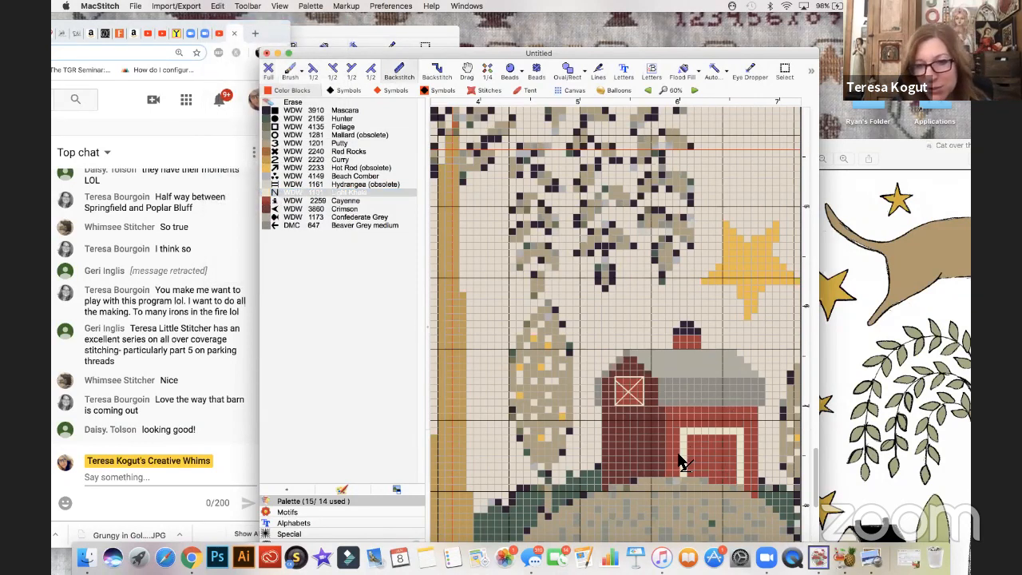
pyautogui.moveTo(686, 435)
pyautogui.mouseDown()
pyautogui.moveTo(739, 485)
pyautogui.moveTo(736, 435)
pyautogui.mouseUp()
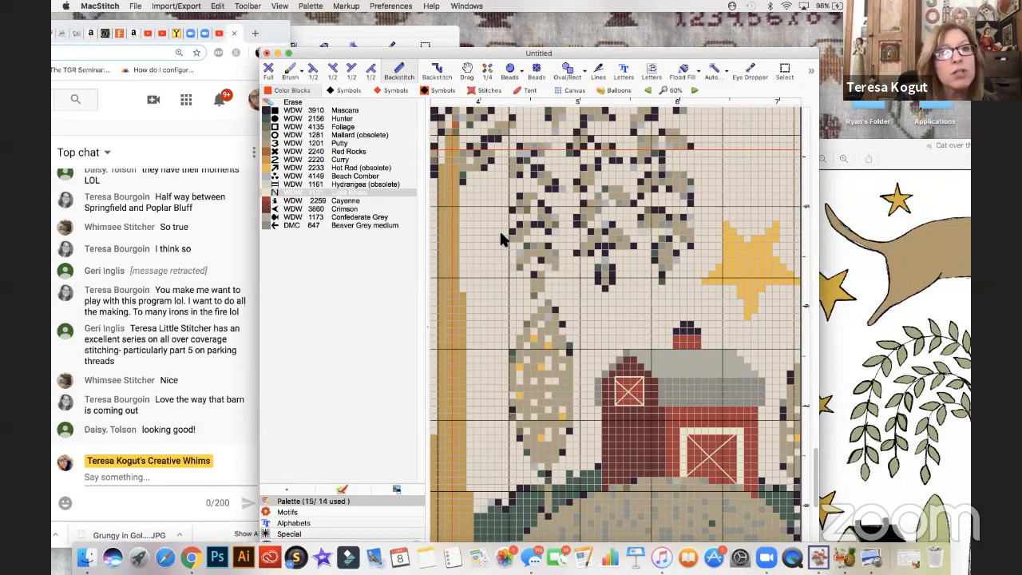
pyautogui.click(218, 7)
pyautogui.click(224, 20)
pyautogui.moveTo(736, 435); pyautogui.dragTo(691, 488)
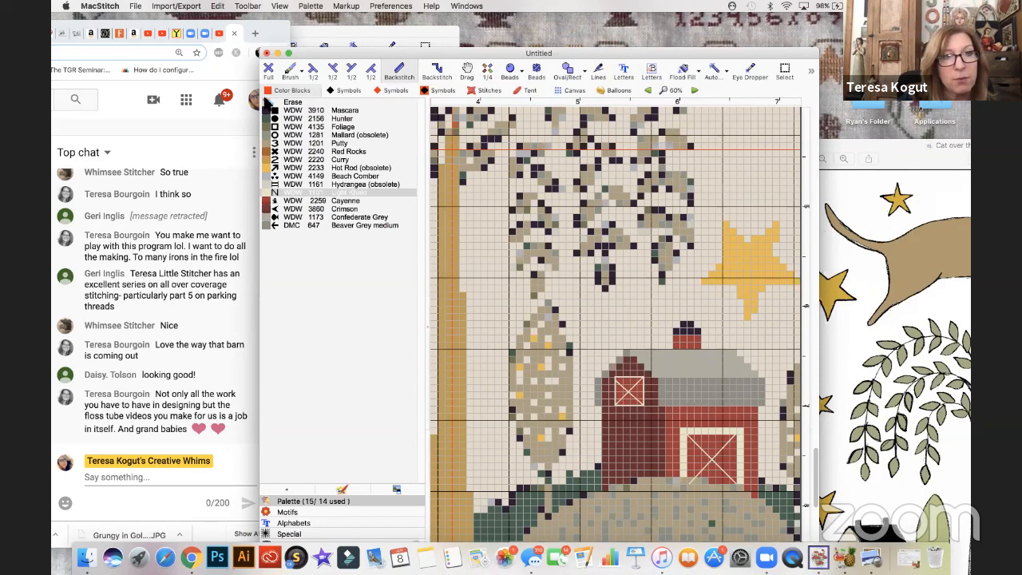
# - Draw a willow branch in full stitches of WDW 2220 Curry, arching from the top of the trunk down through the nearest hanging leaves
pyautogui.click(271, 193)
pyautogui.click(269, 69)
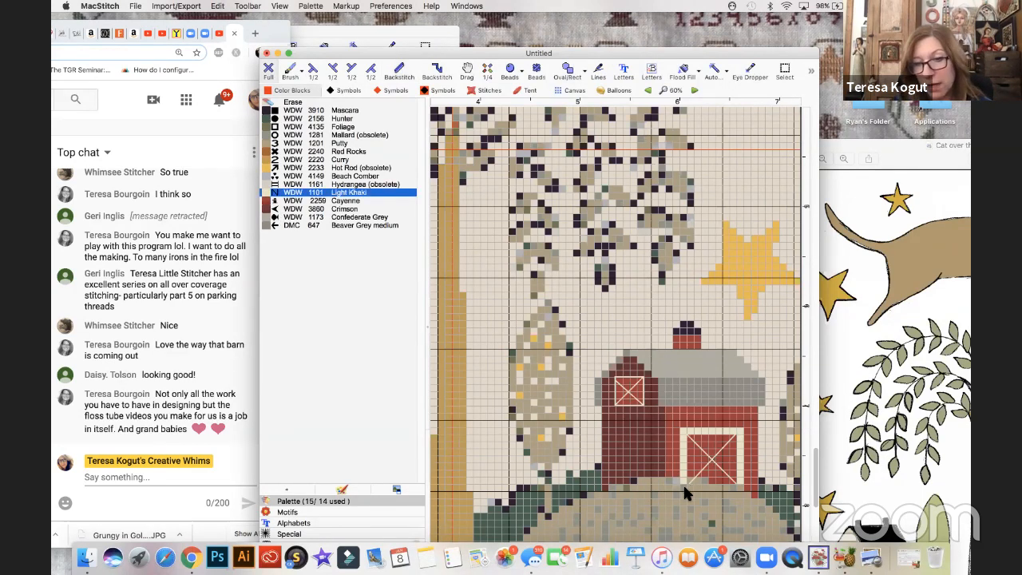
pyautogui.click(276, 202)
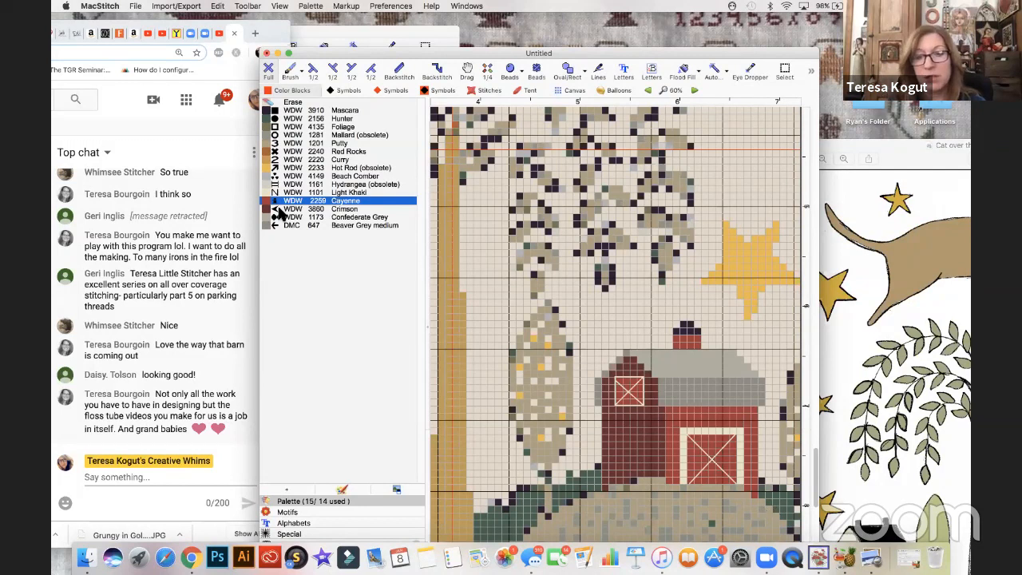
pyautogui.click(272, 144)
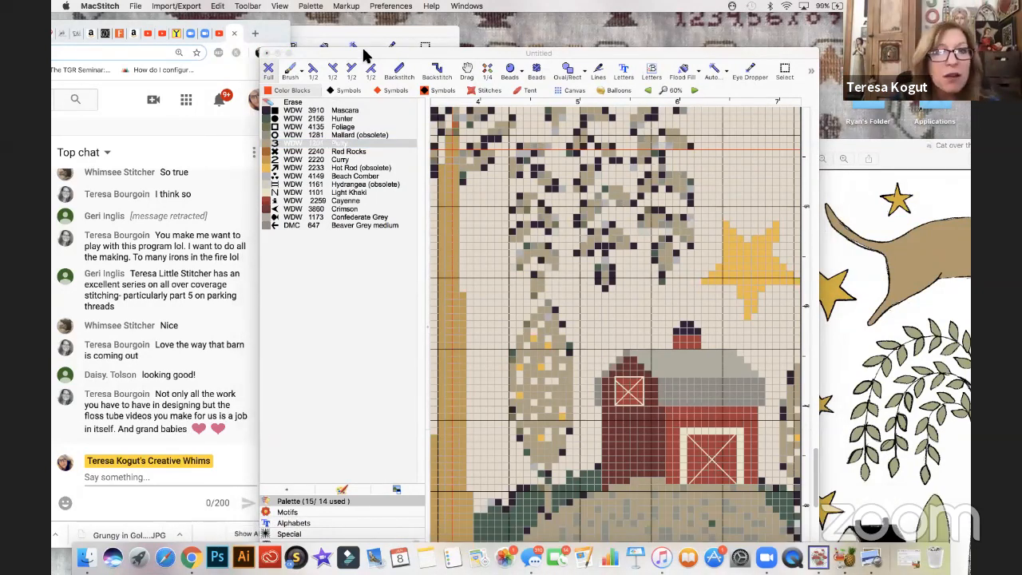
pyautogui.moveTo(363, 52); pyautogui.dragTo(338, 44)
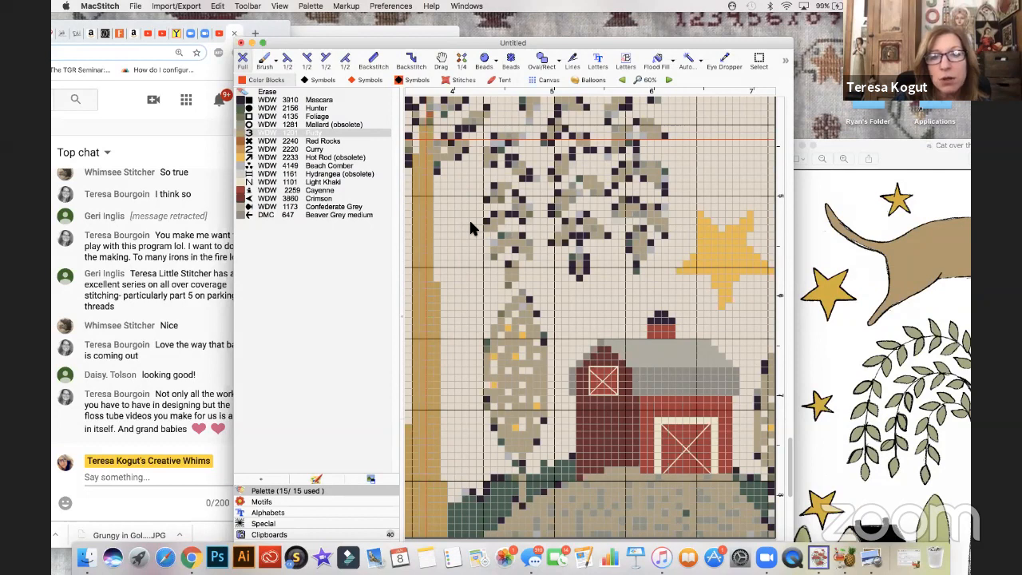
pyautogui.scroll(5, 470, 224)
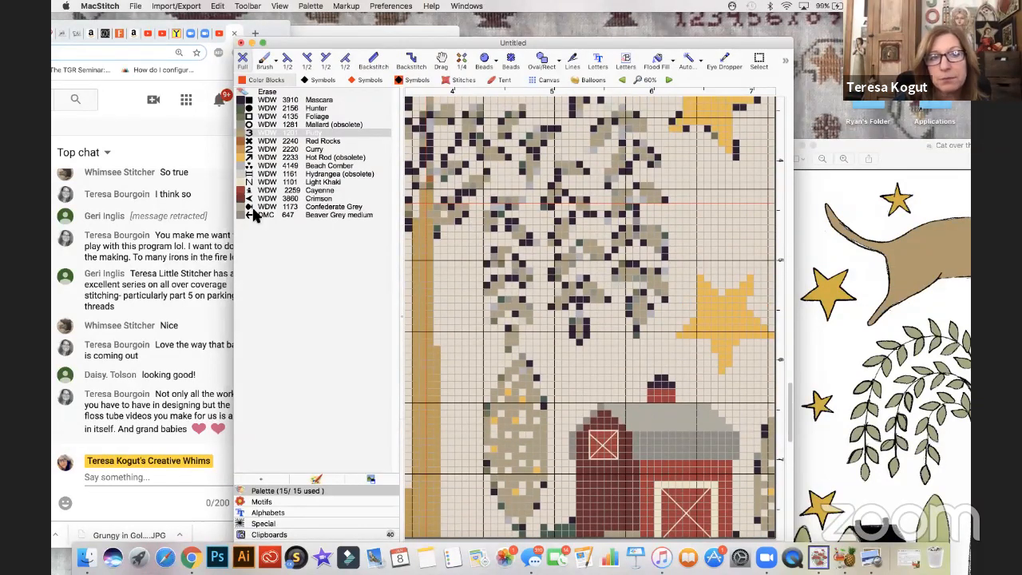
pyautogui.click(246, 151)
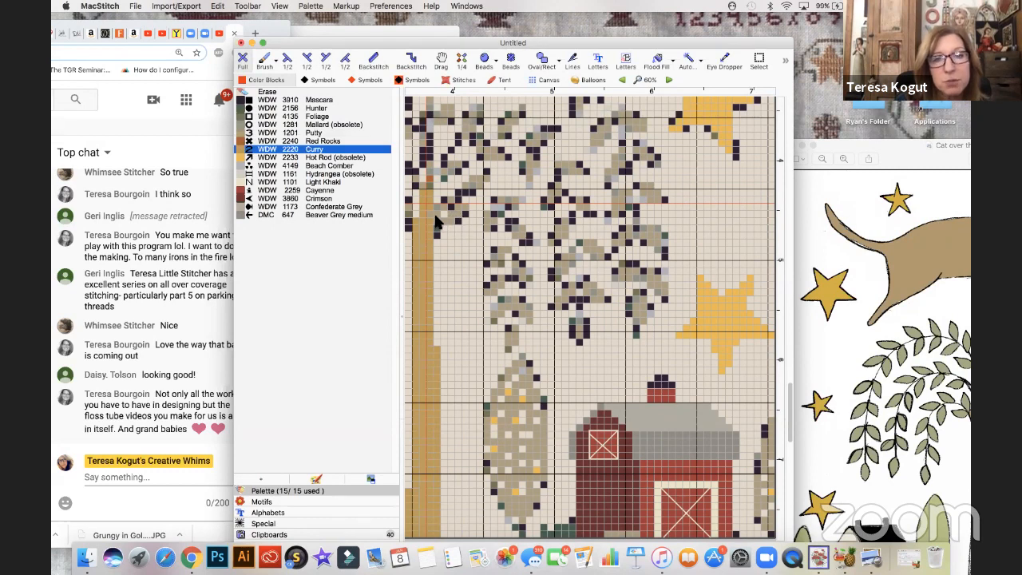
pyautogui.moveTo(511, 328); pyautogui.dragTo(505, 229)
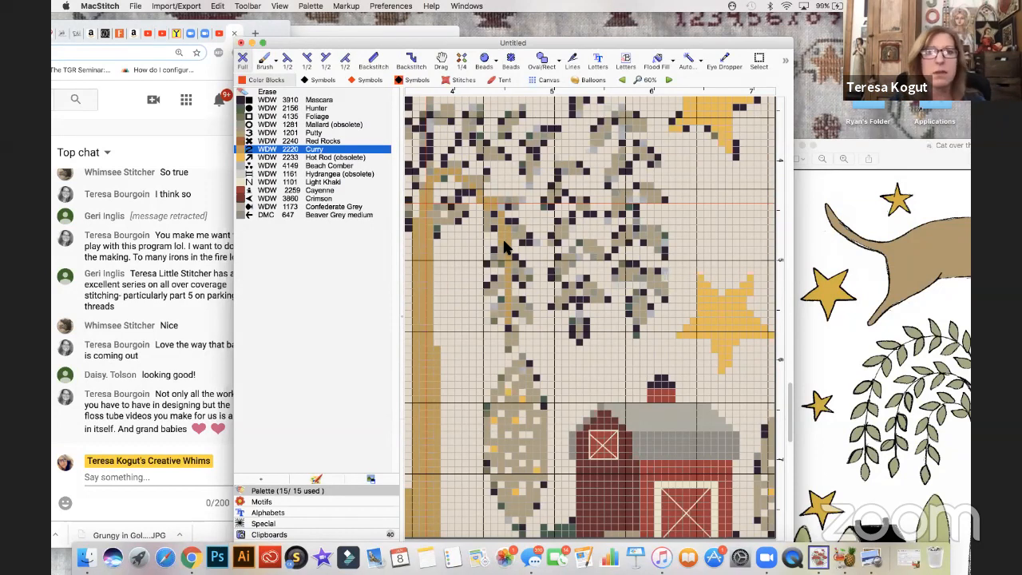
# - Open the current thread WDW 2220 Curry for editing
pyautogui.hscroll(-4, 505, 248)
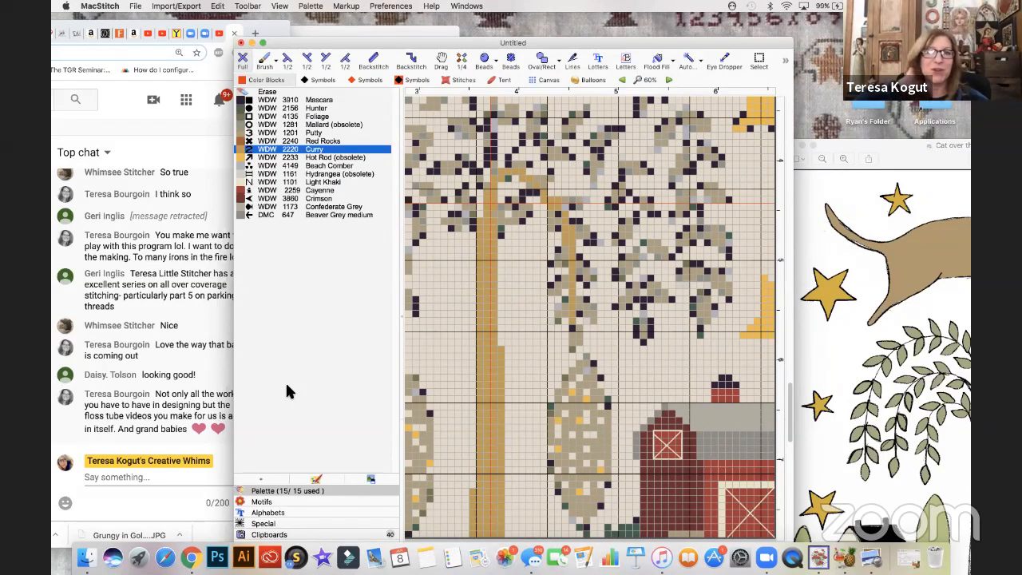
pyautogui.moveTo(278, 48); pyautogui.dragTo(280, 133)
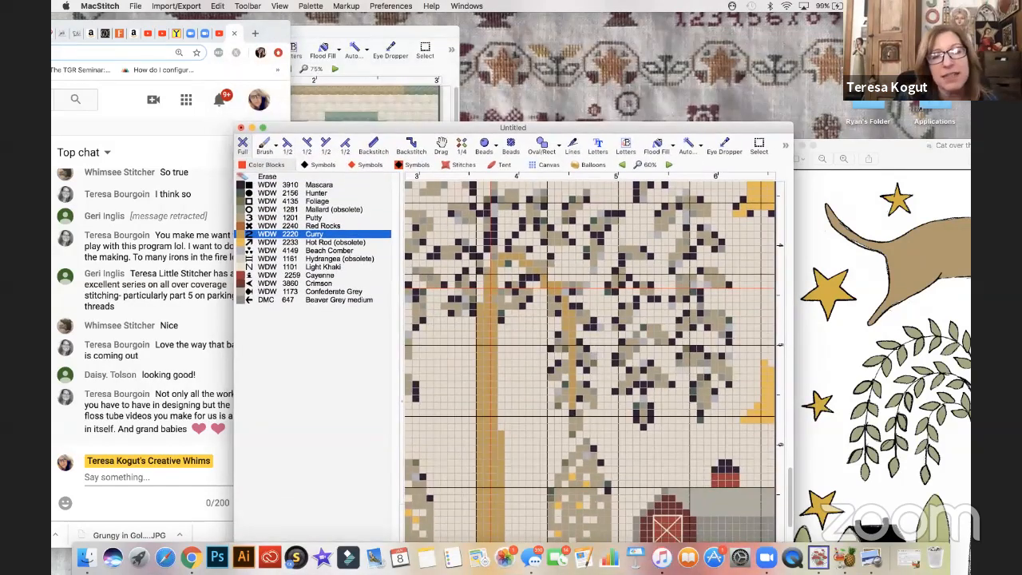
pyautogui.click(316, 8)
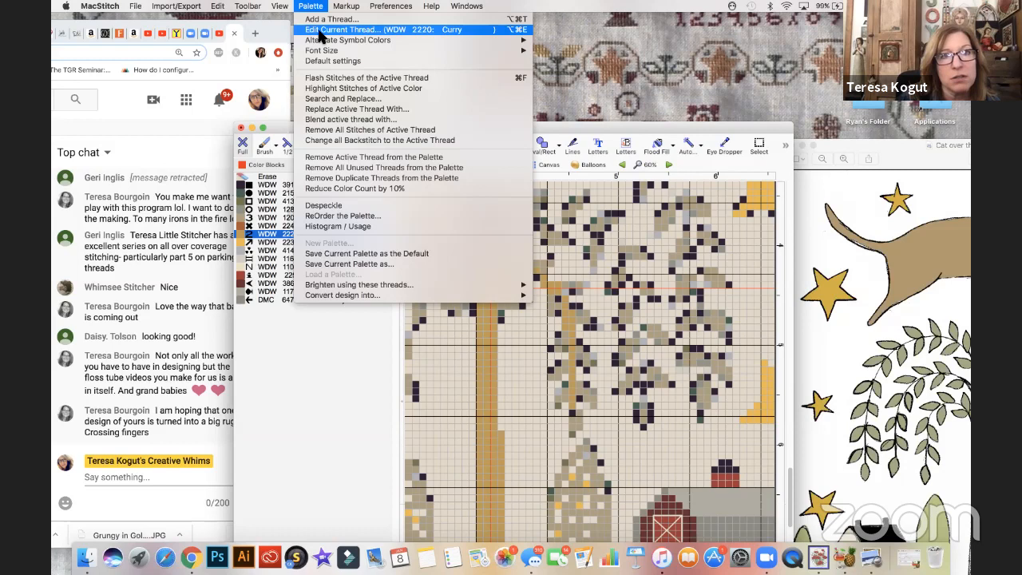
pyautogui.click(320, 30)
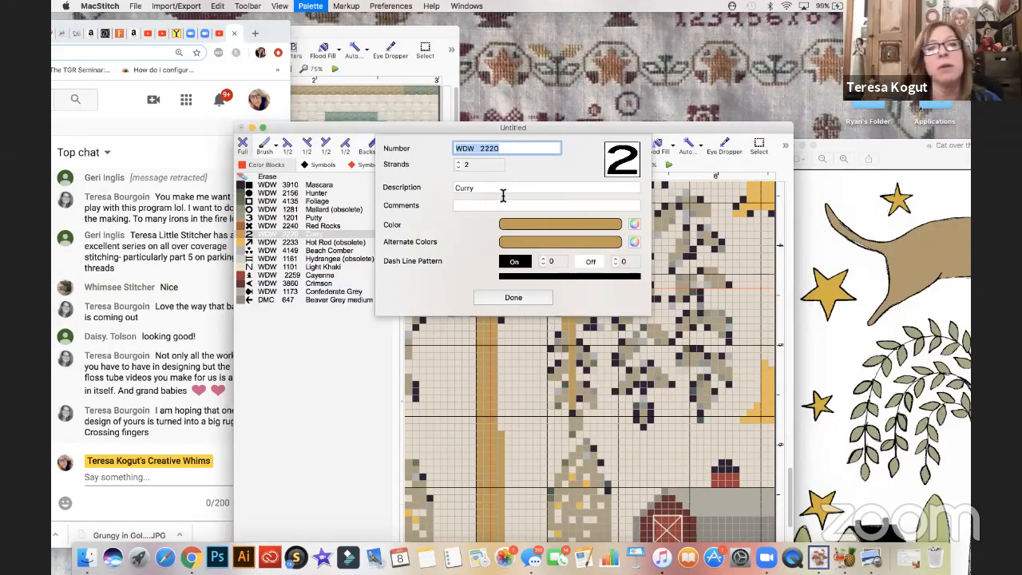
pyautogui.click(520, 225)
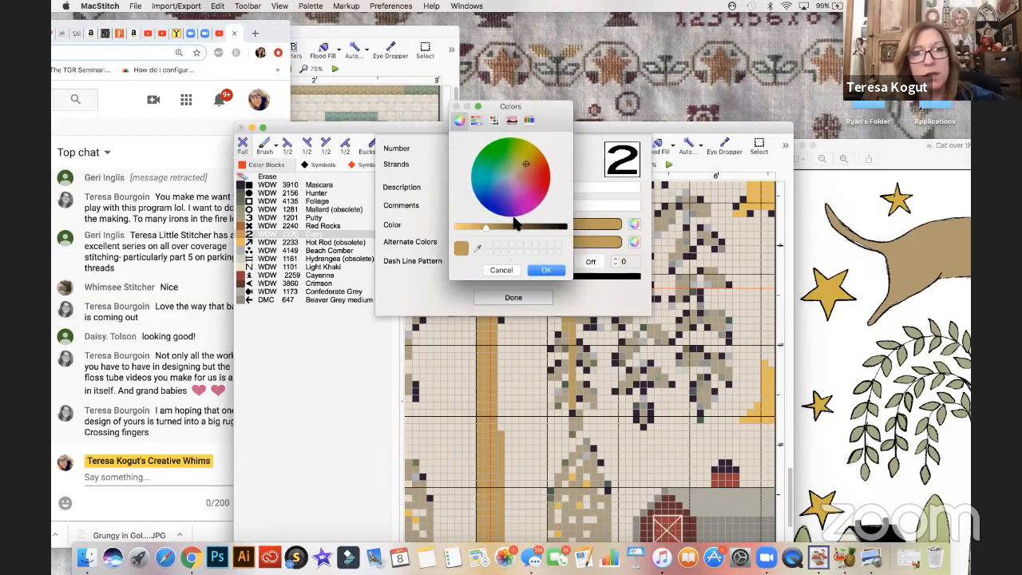
pyautogui.moveTo(490, 225); pyautogui.dragTo(496, 227)
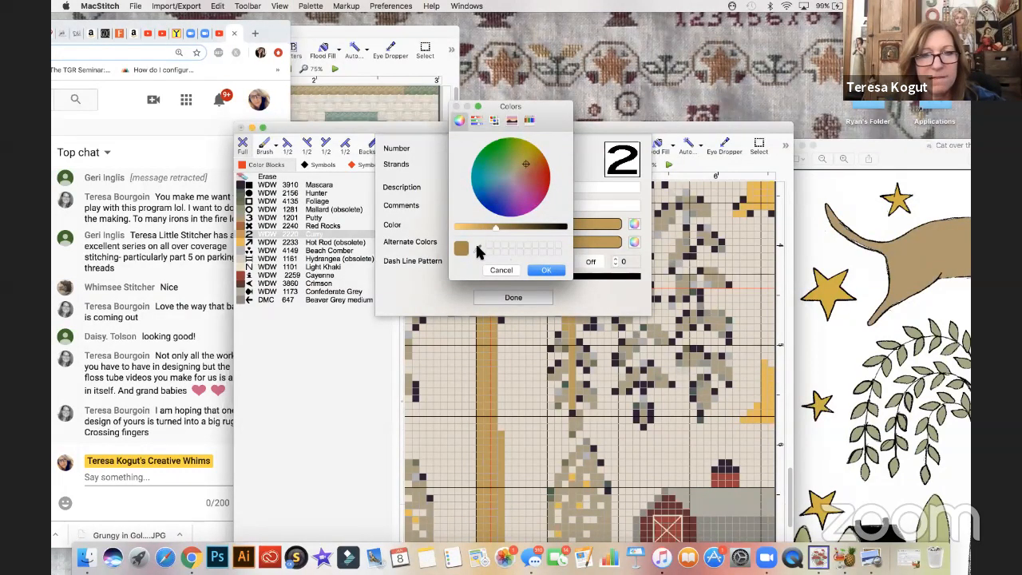
pyautogui.click(476, 250)
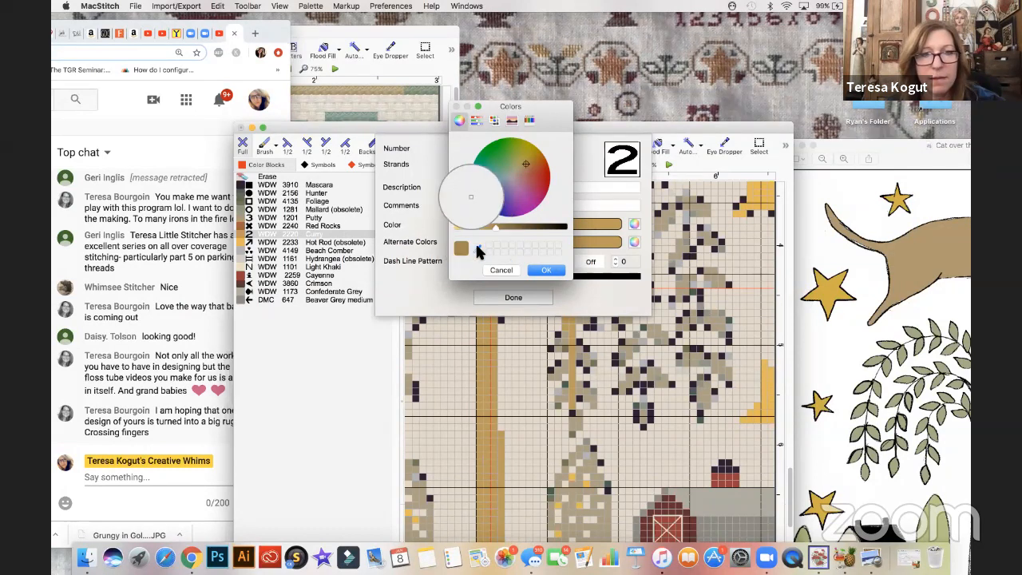
pyautogui.click(468, 198)
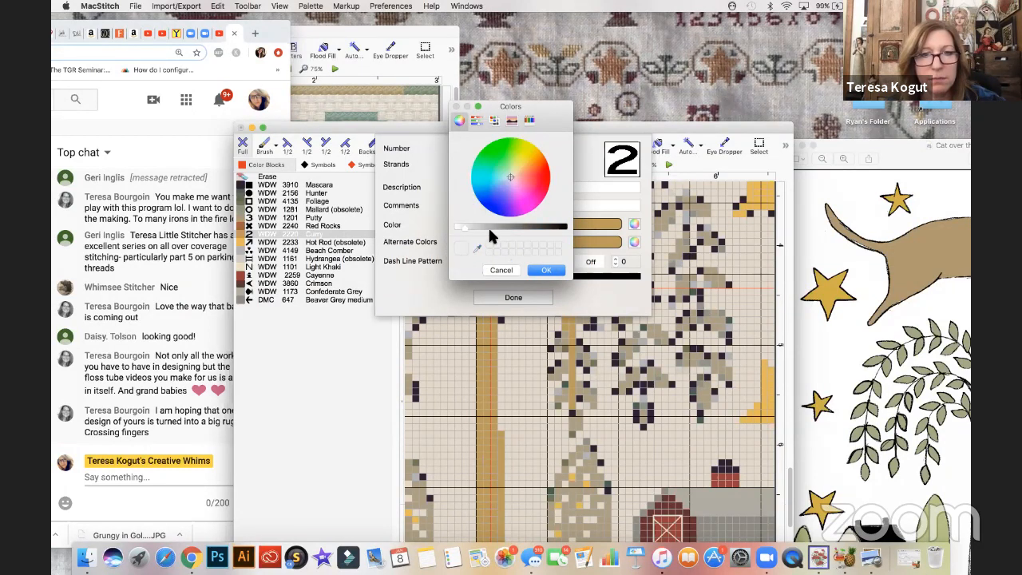
pyautogui.click(509, 272)
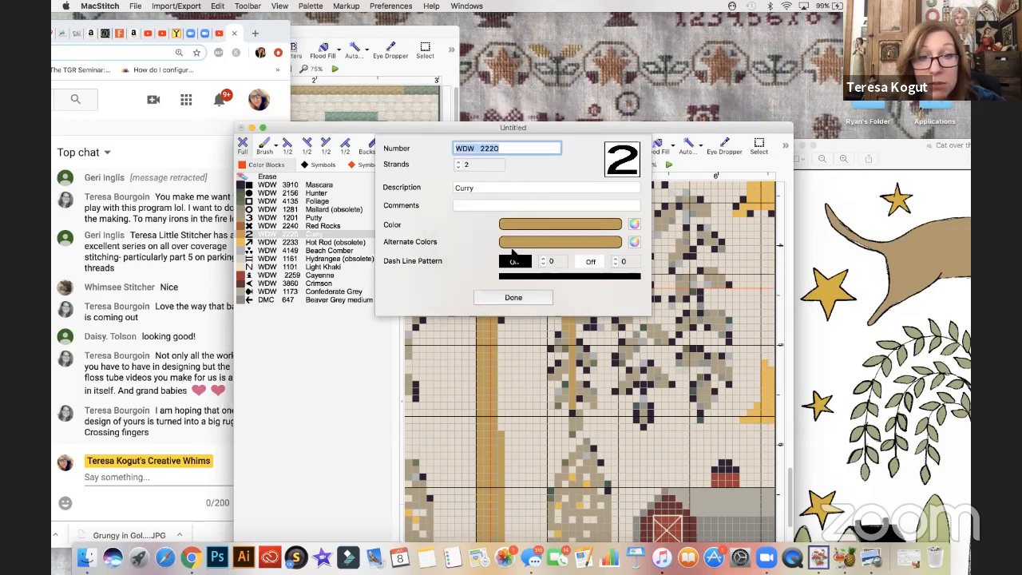
# - Darken the WDW 2220 Curry thread's color to a deeper golden brown and save the thread settings
pyautogui.click(520, 224)
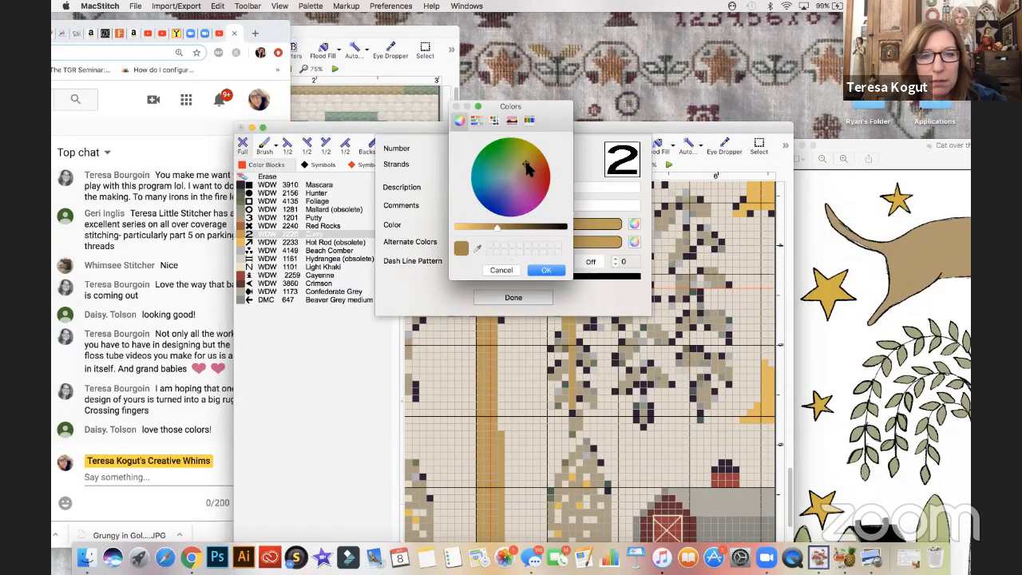
pyautogui.click(550, 271)
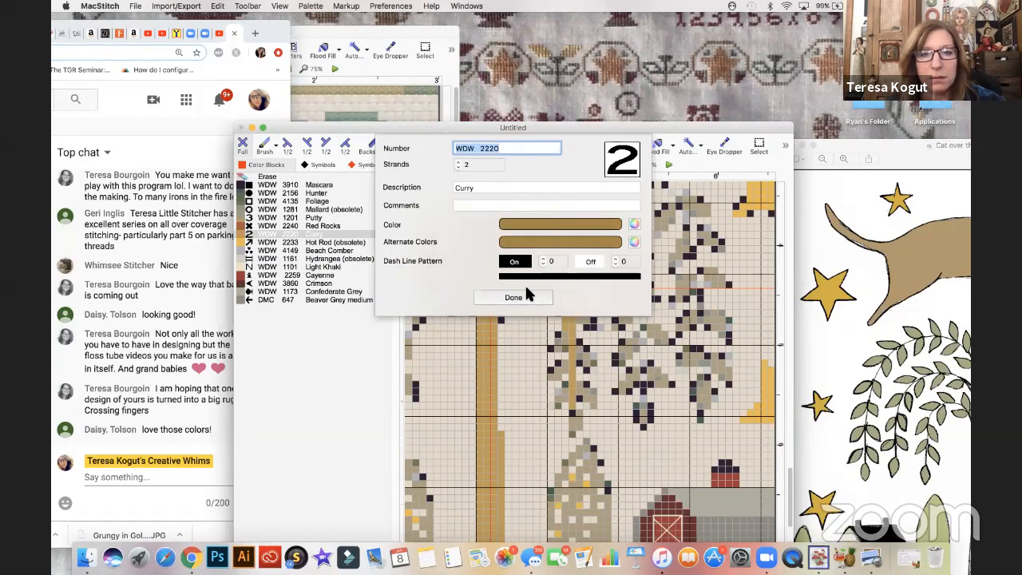
pyautogui.click(523, 295)
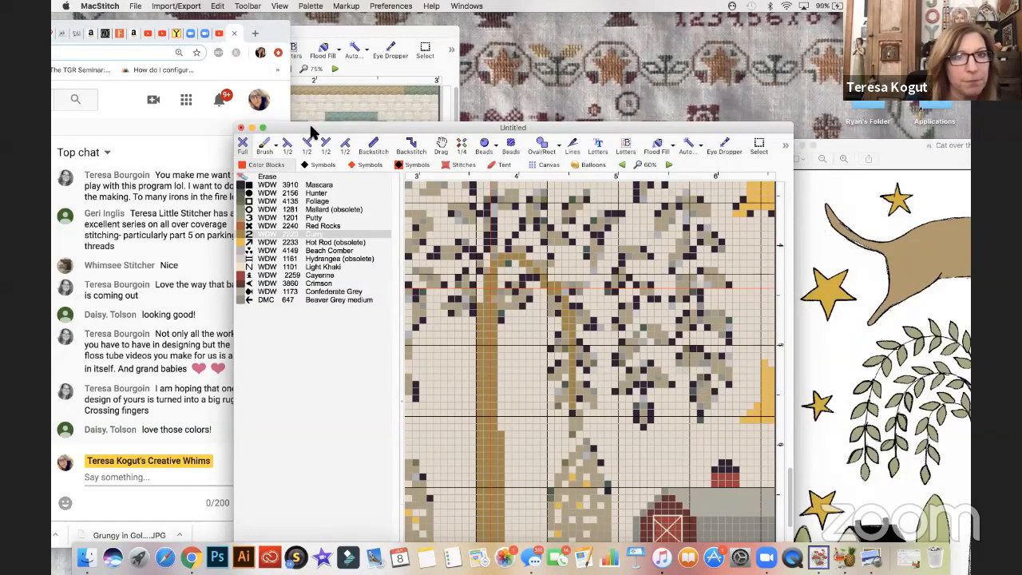
# - Examine the recolored trunk and branch beside the barn and trees, and compare the chart with the Cat over the Willow artwork in Preview
pyautogui.moveTo(329, 123)
pyautogui.mouseDown()
pyautogui.moveTo(345, 117)
pyautogui.moveTo(336, 110)
pyautogui.mouseUp()
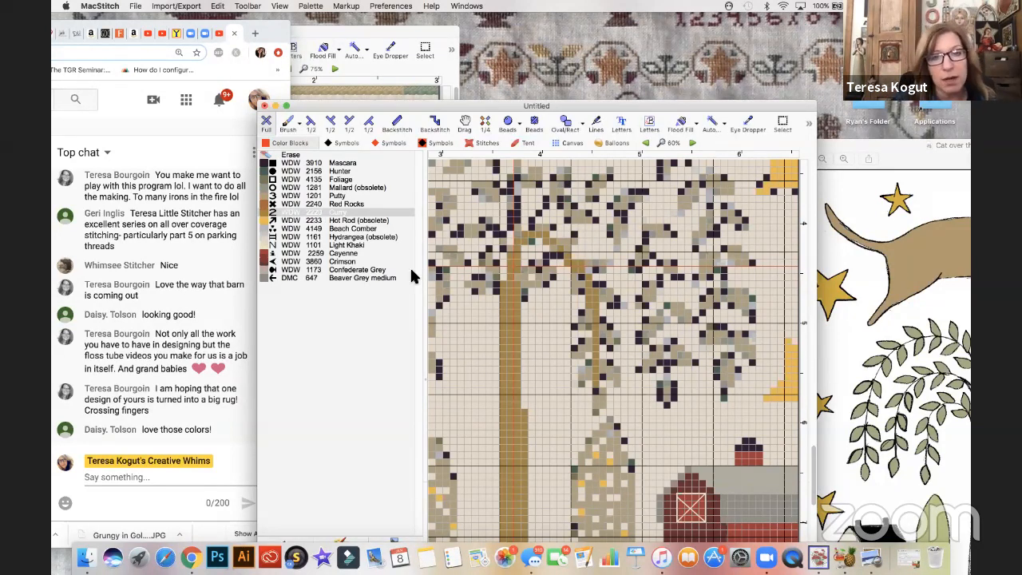
pyautogui.scroll(-5, 490, 340)
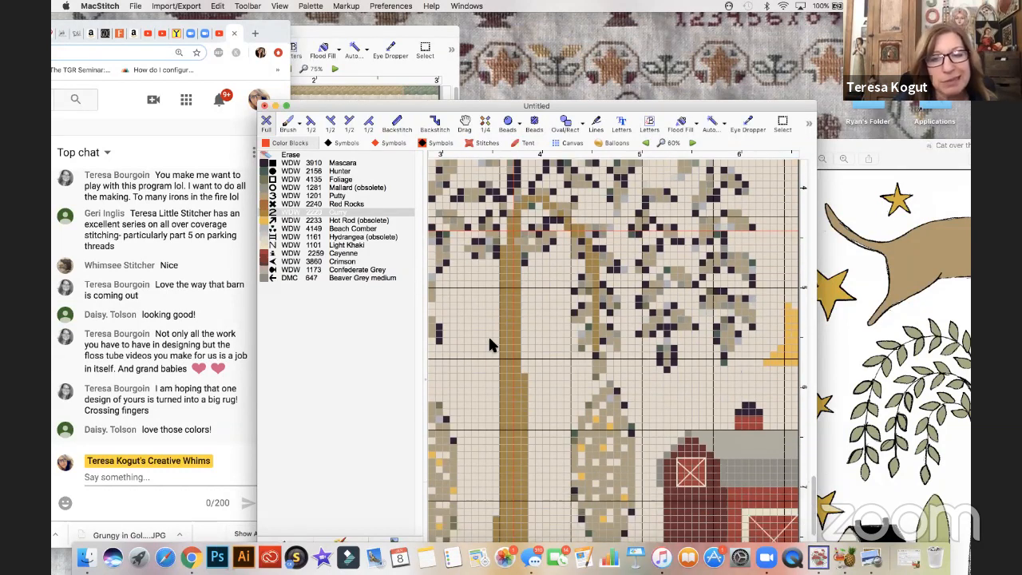
pyautogui.scroll(-2, 491, 344)
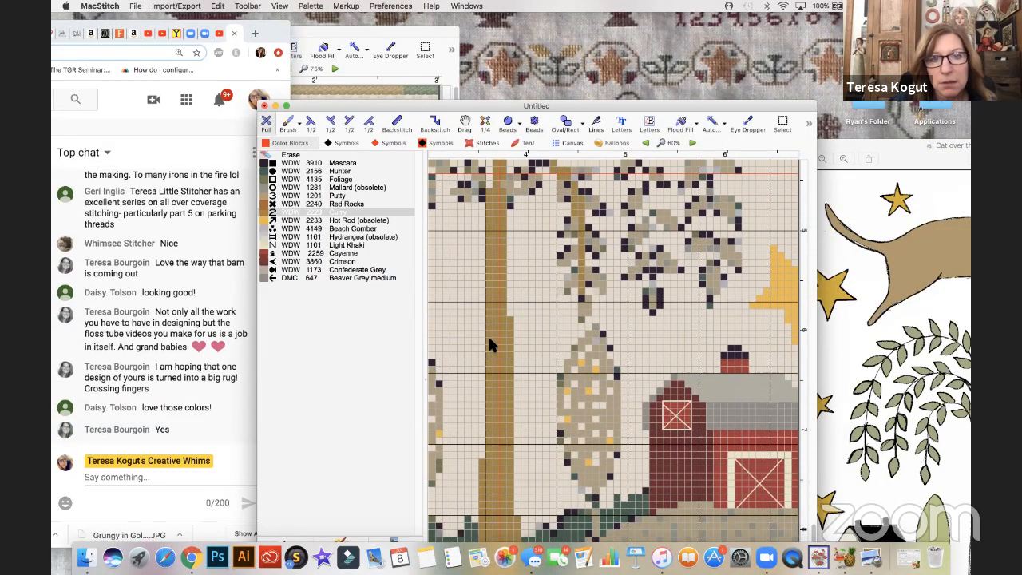
pyautogui.scroll(3, 490, 345)
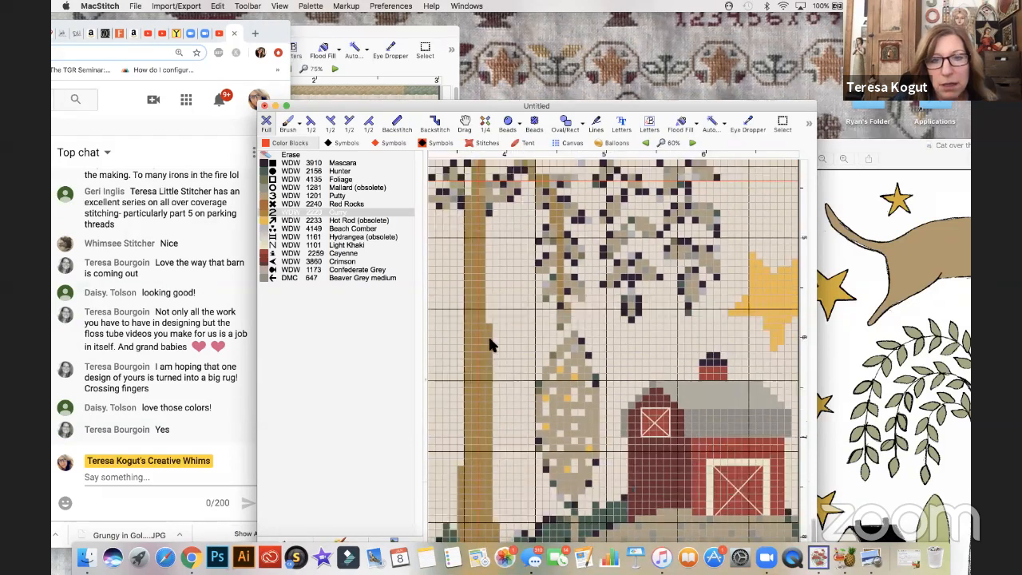
pyautogui.scroll(3, 489, 345)
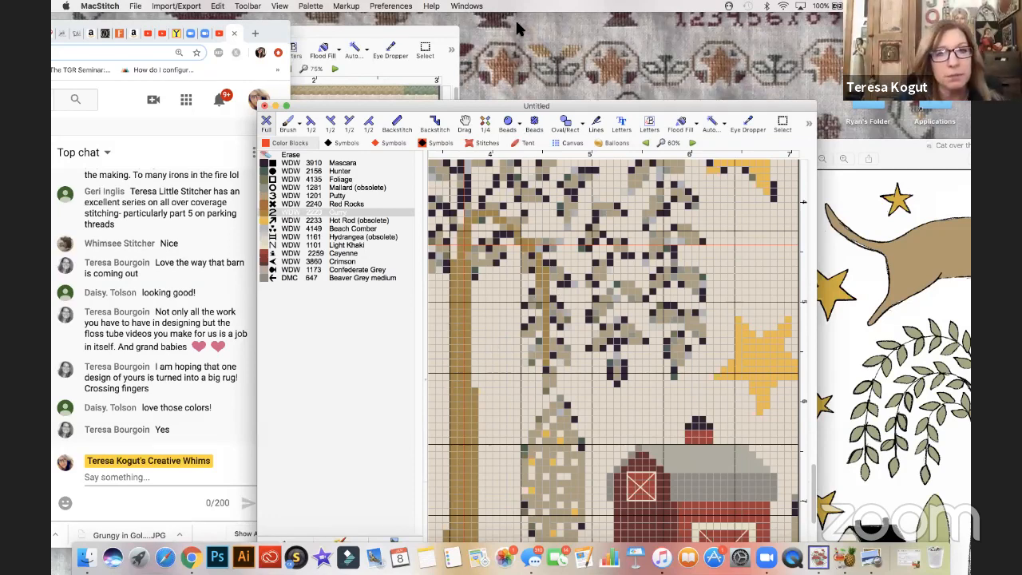
pyautogui.click(350, 110)
pyautogui.moveTo(301, 107); pyautogui.dragTo(217, 90)
pyautogui.click(311, 7)
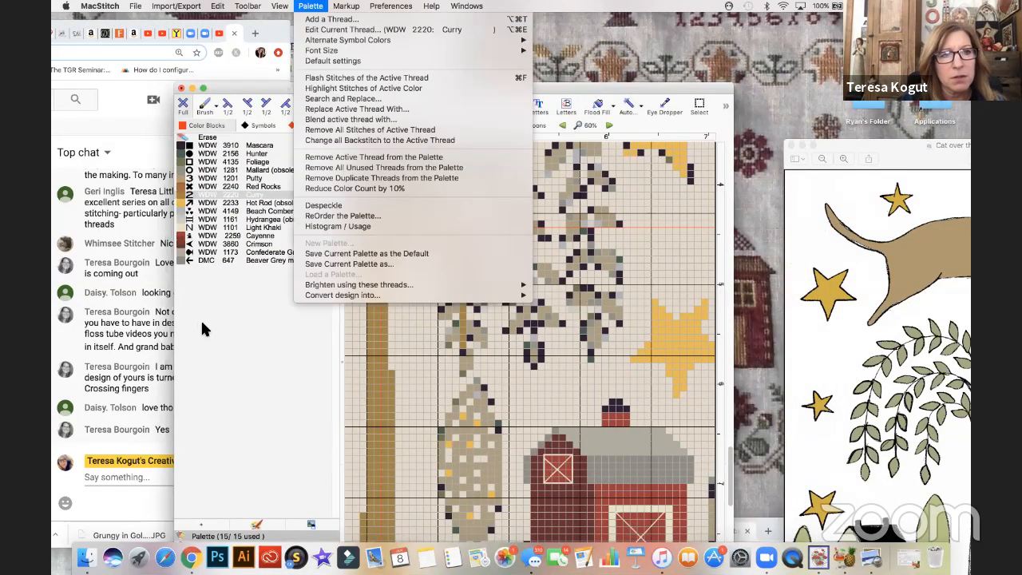
pyautogui.click(226, 162)
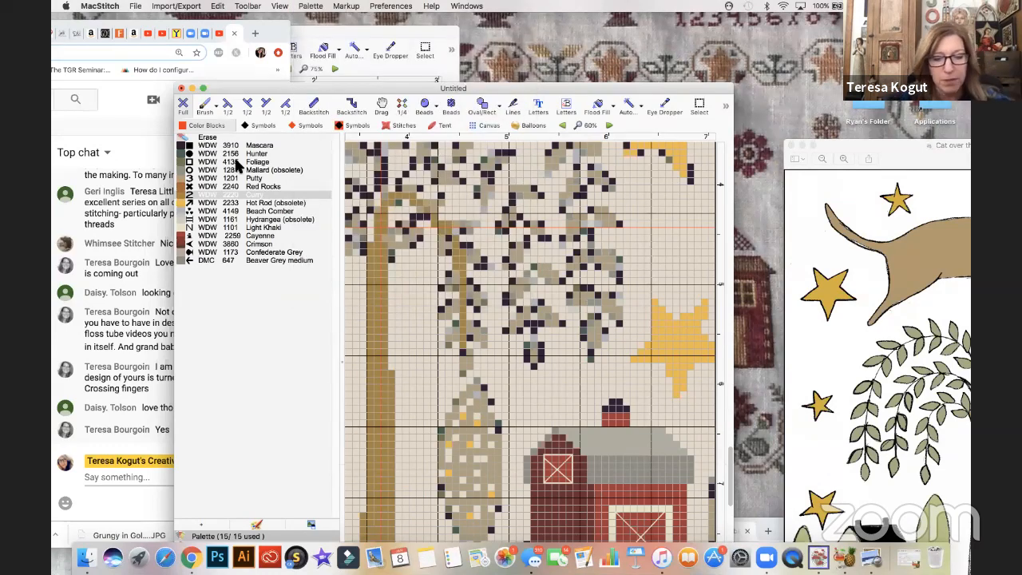
pyautogui.press('super+minus')
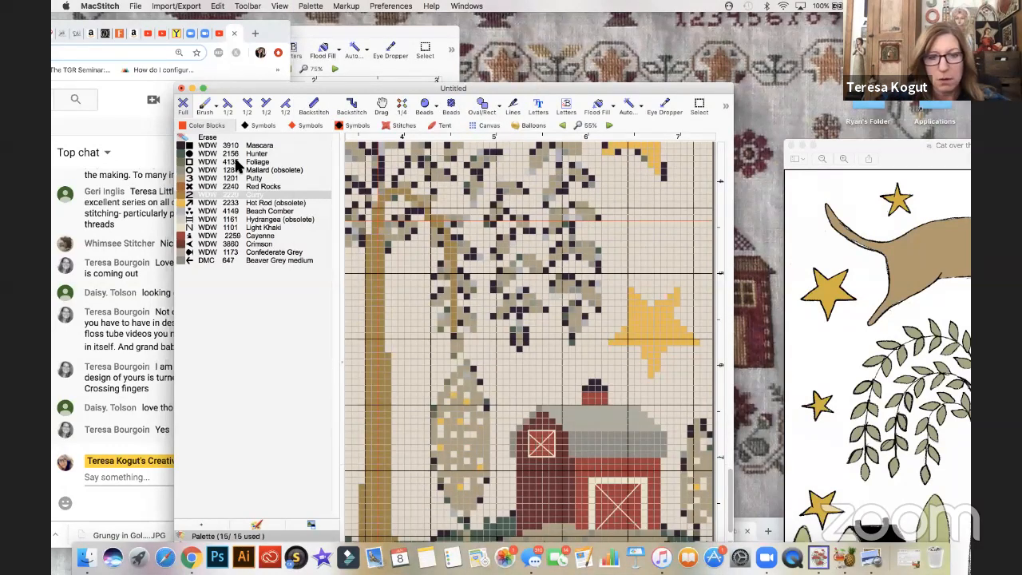
pyautogui.press('super+minus')
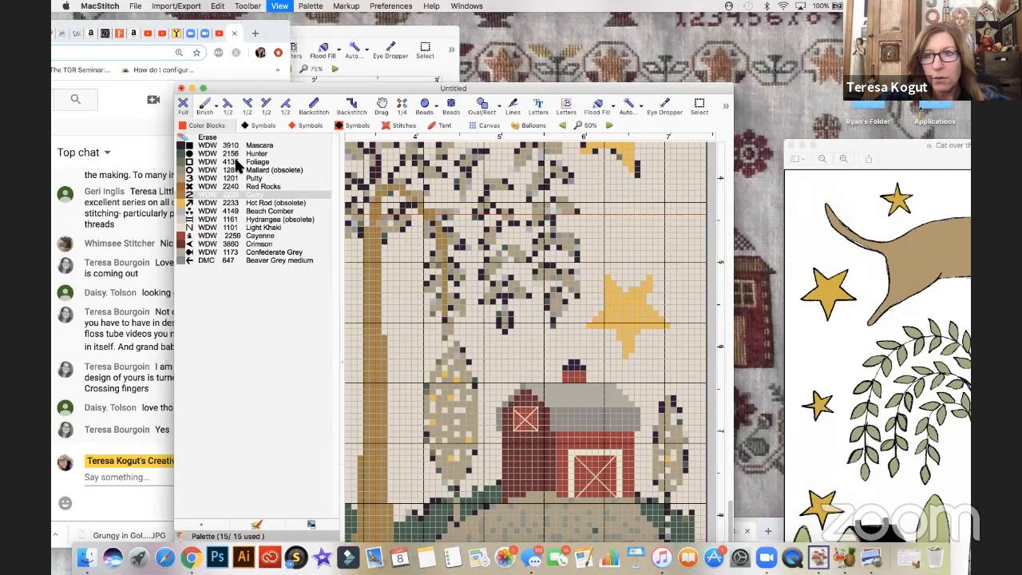
pyautogui.moveTo(806, 142); pyautogui.dragTo(377, 30)
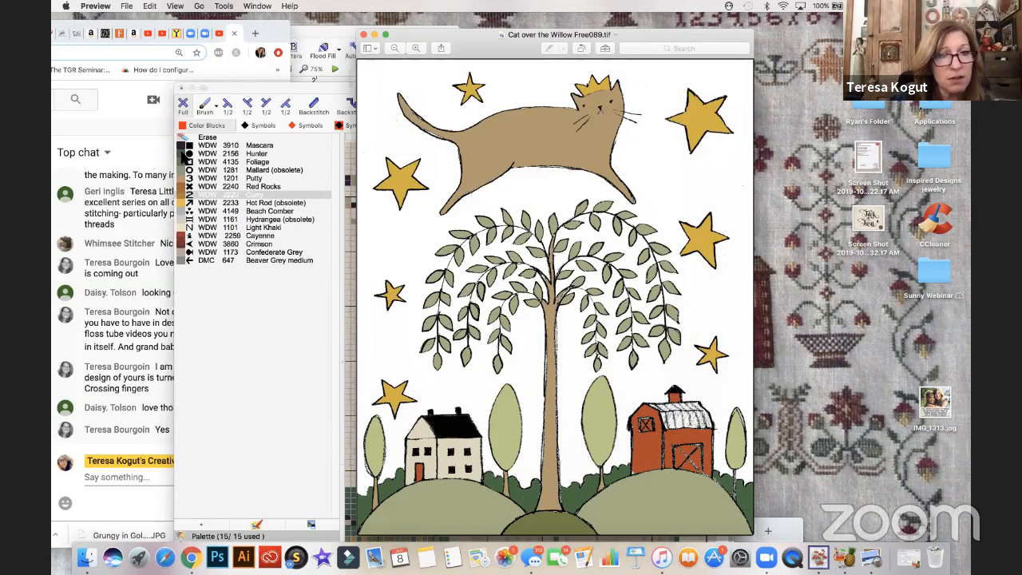
pyautogui.click(351, 160)
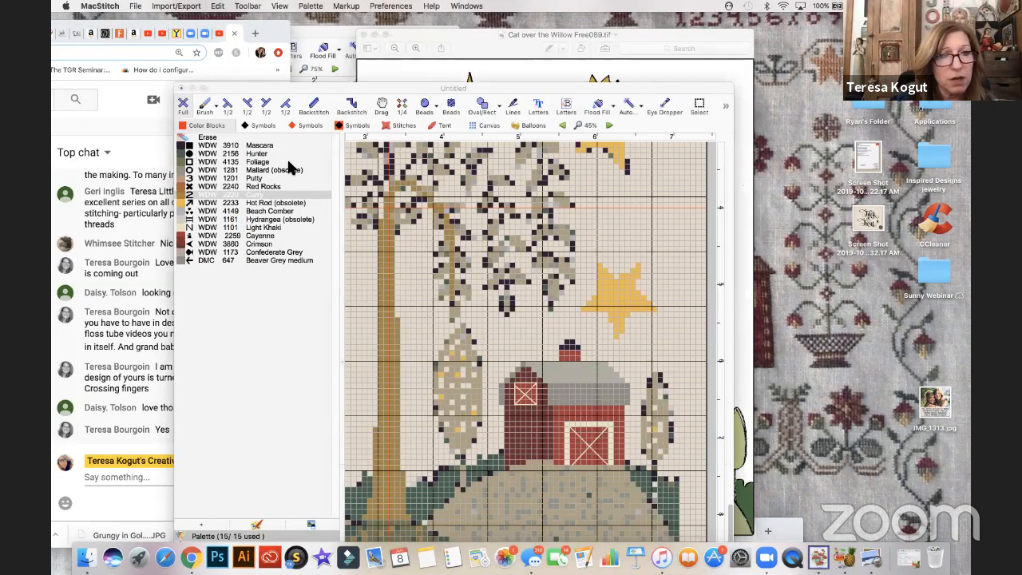
# - Change the WDW 2156 Hunter thread's number to WDW 2158 and its description to Juniper
pyautogui.click(351, 162)
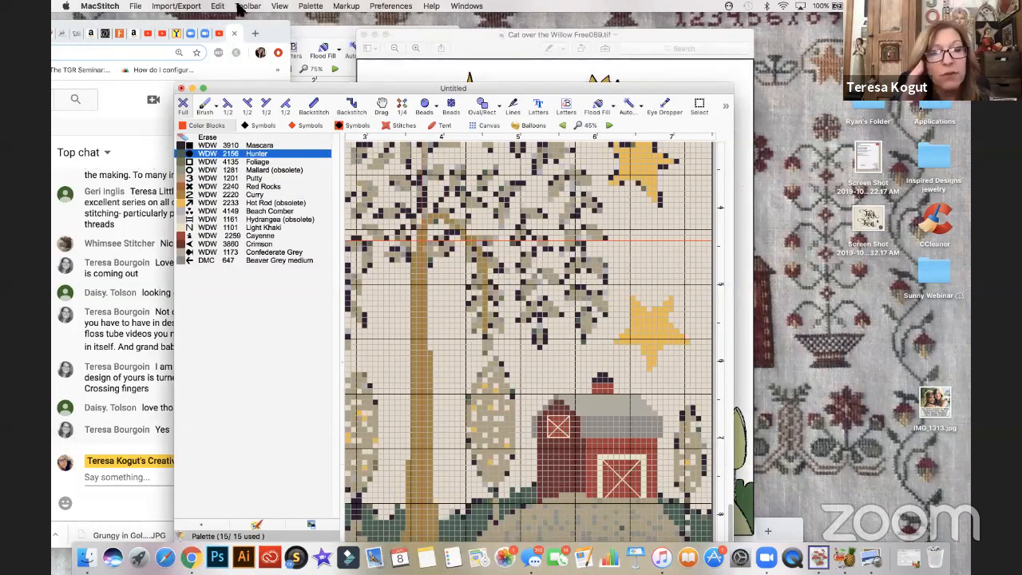
pyautogui.click(312, 7)
pyautogui.click(485, 107)
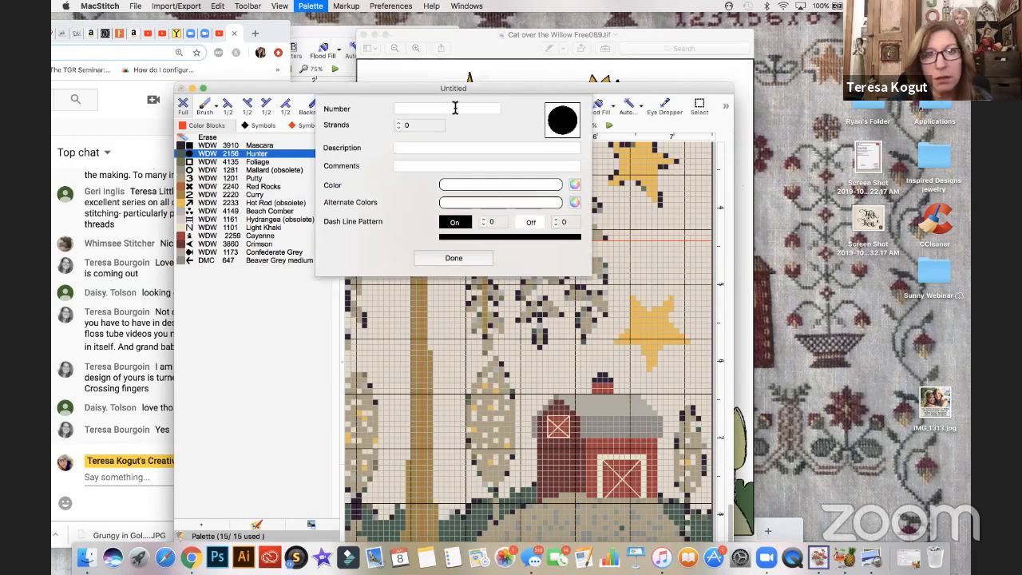
pyautogui.click(454, 109)
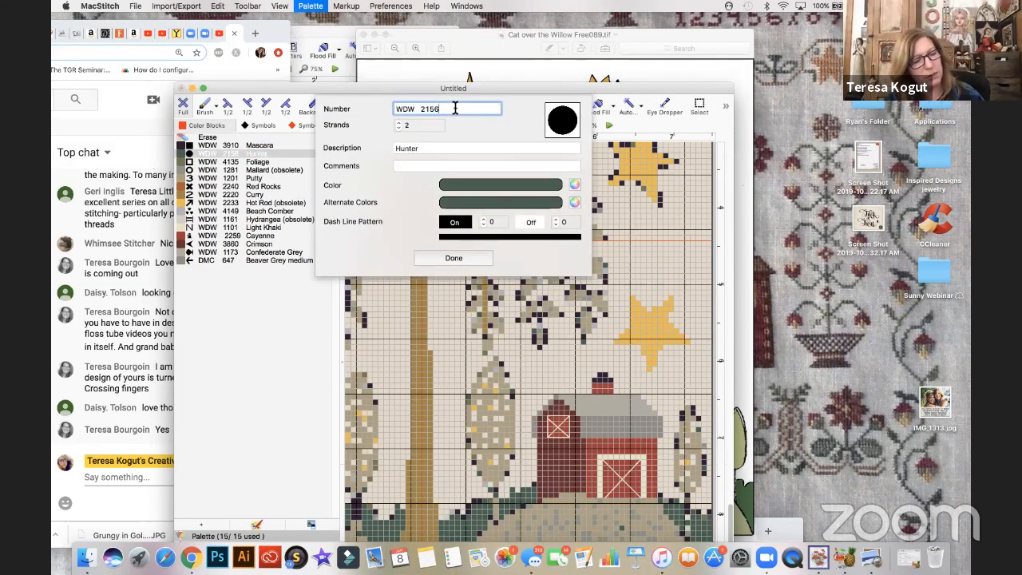
pyautogui.press('BackSpace')
pyautogui.write('8')
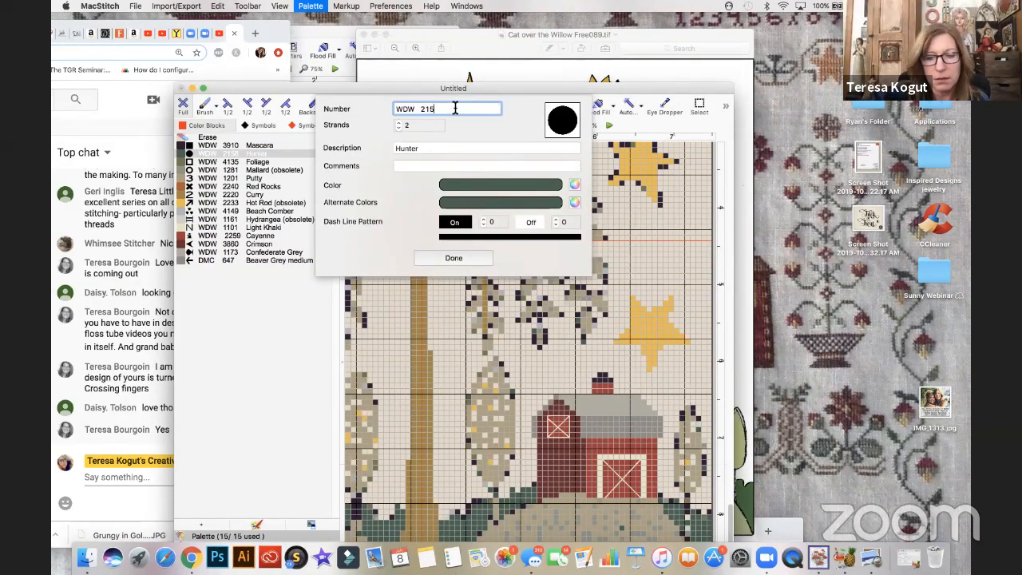
pyautogui.click(425, 149)
pyautogui.doubleClick(425, 149)
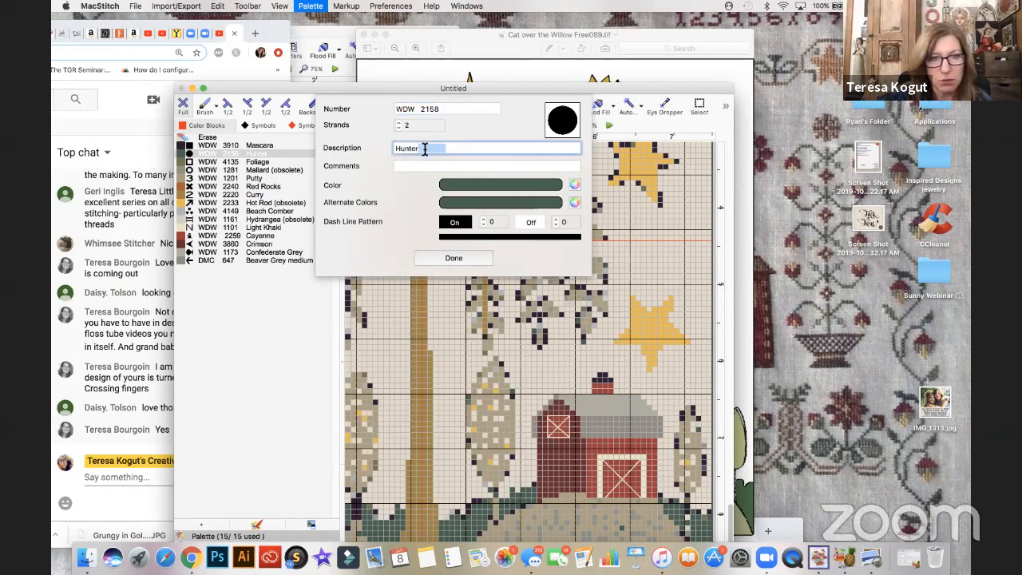
pyautogui.write('Juniper')
pyautogui.click(456, 258)
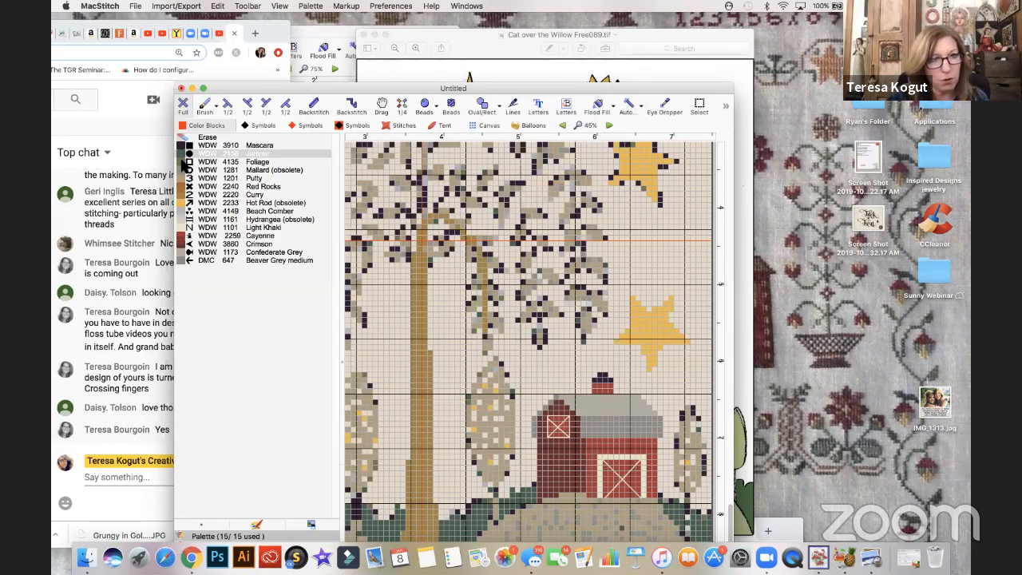
# - Flash the stitches of WDW 4135 Foliage repeatedly to check where that thread is used across the chart
pyautogui.click(183, 162)
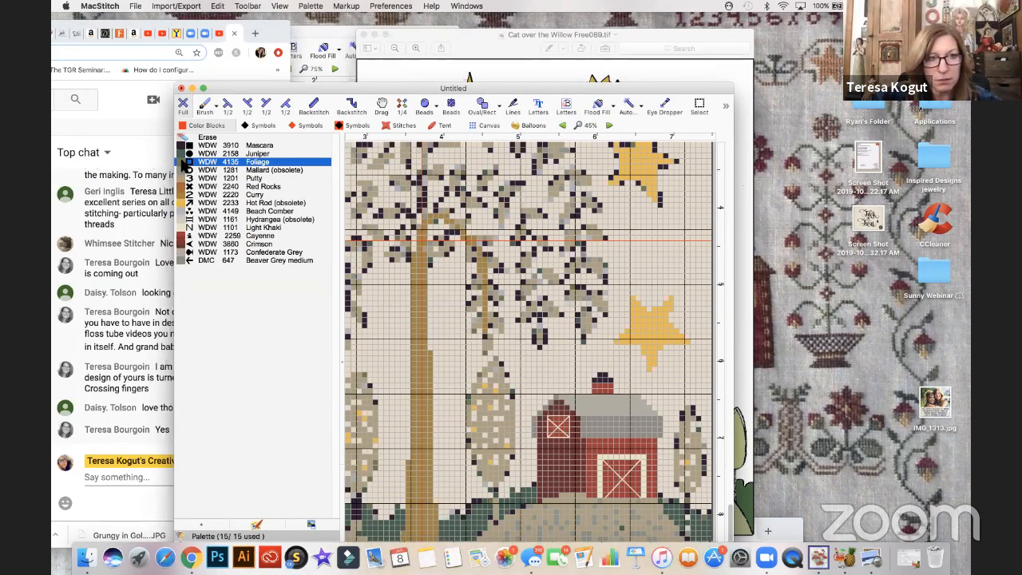
pyautogui.press('super+minus')
pyautogui.press('super+minus')
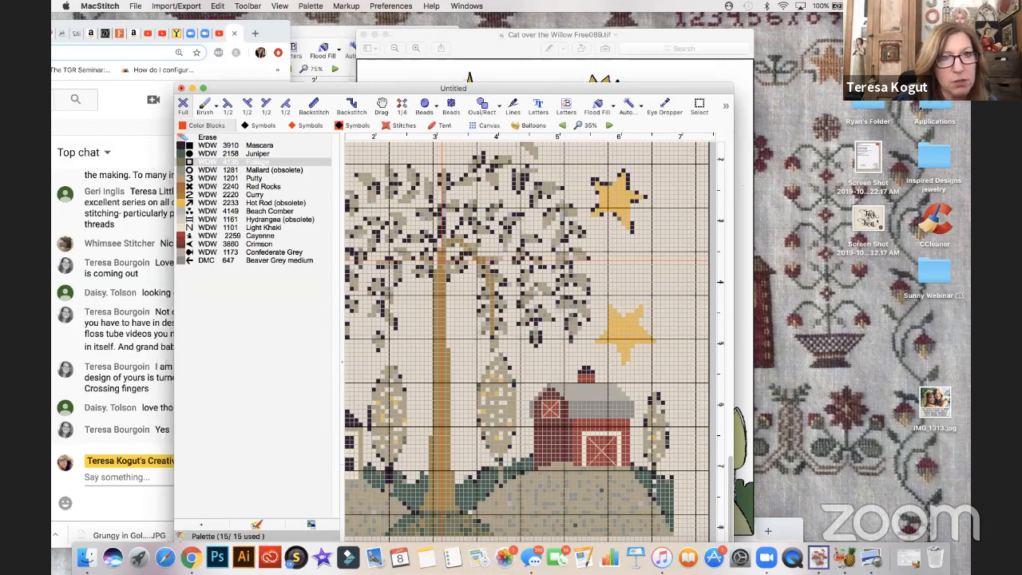
pyautogui.click(311, 5)
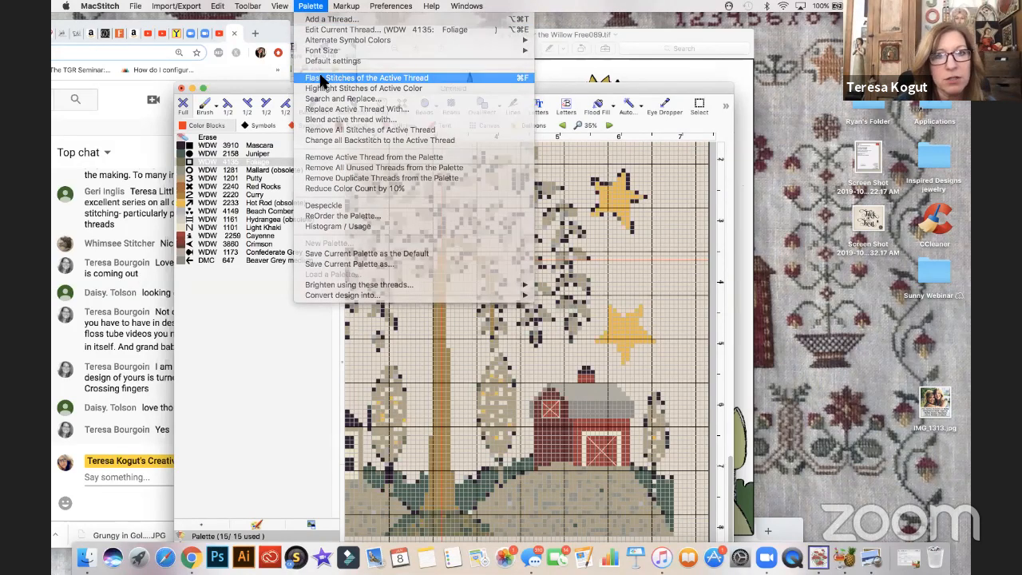
pyautogui.click(322, 79)
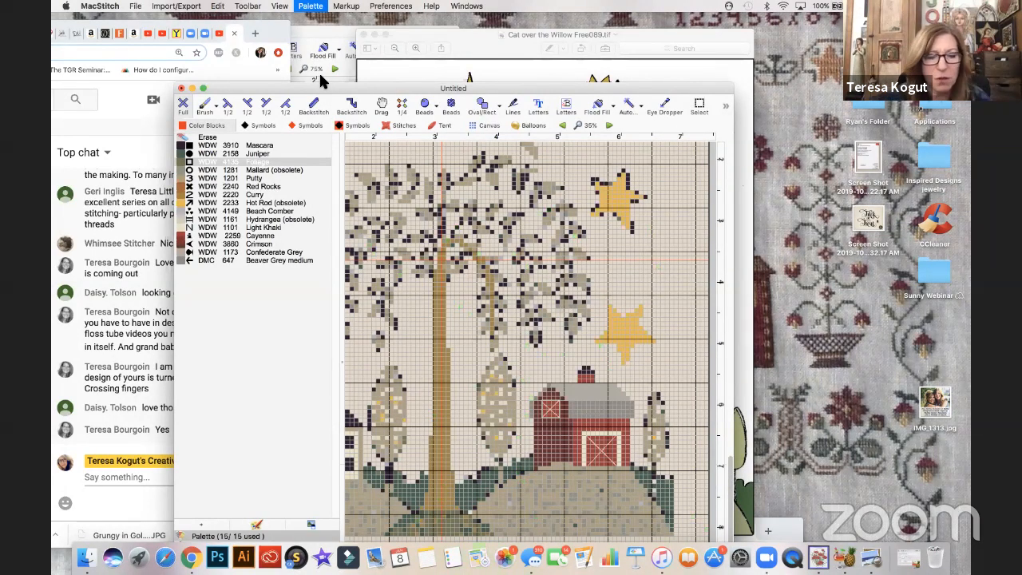
pyautogui.press('super+minus')
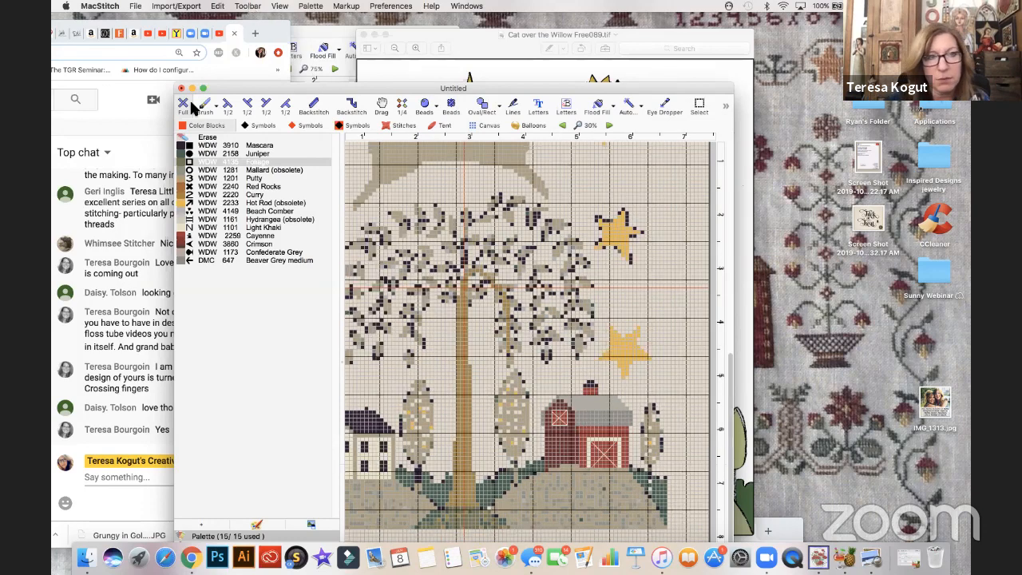
pyautogui.click(180, 163)
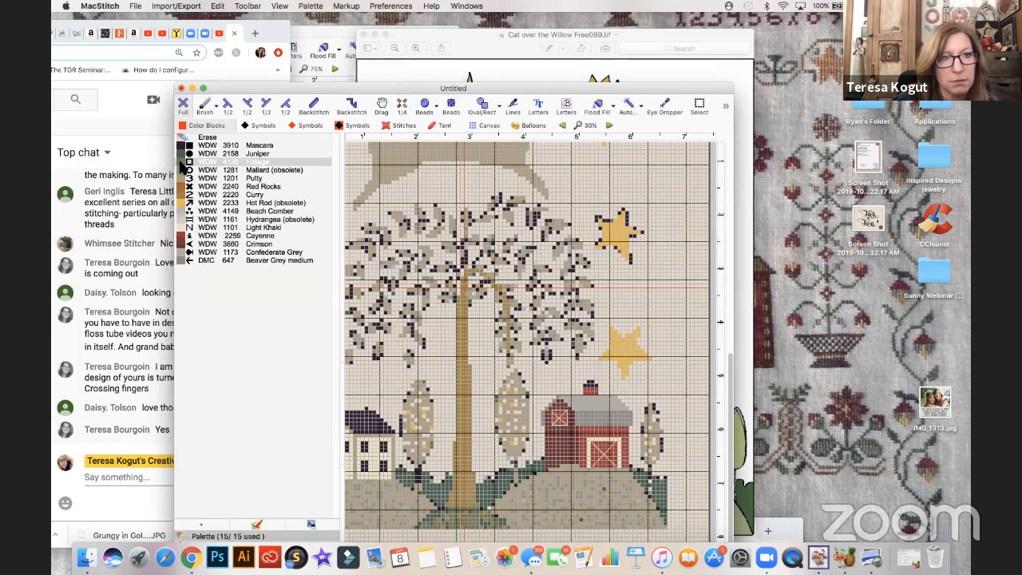
pyautogui.click(311, 5)
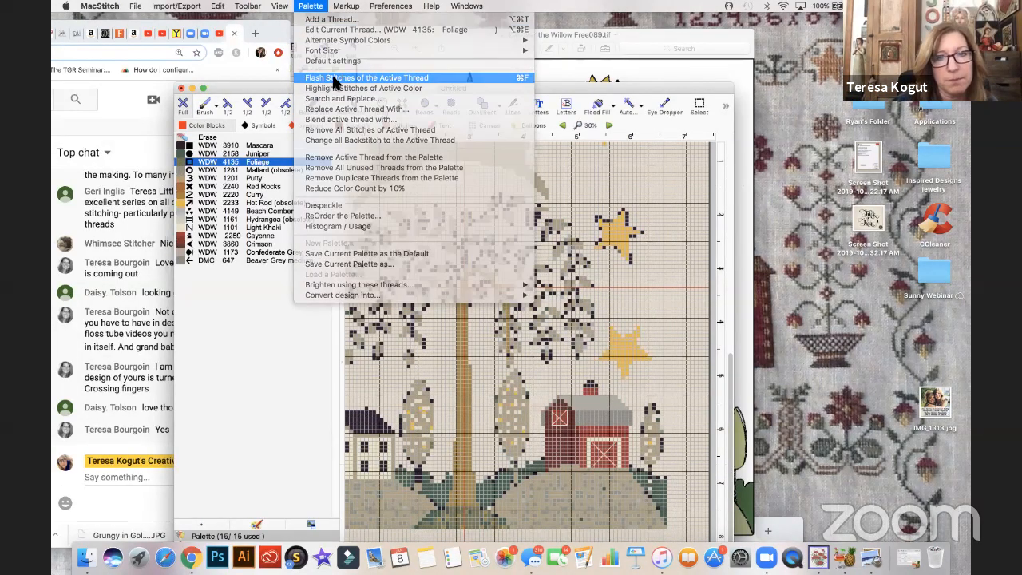
pyautogui.click(335, 78)
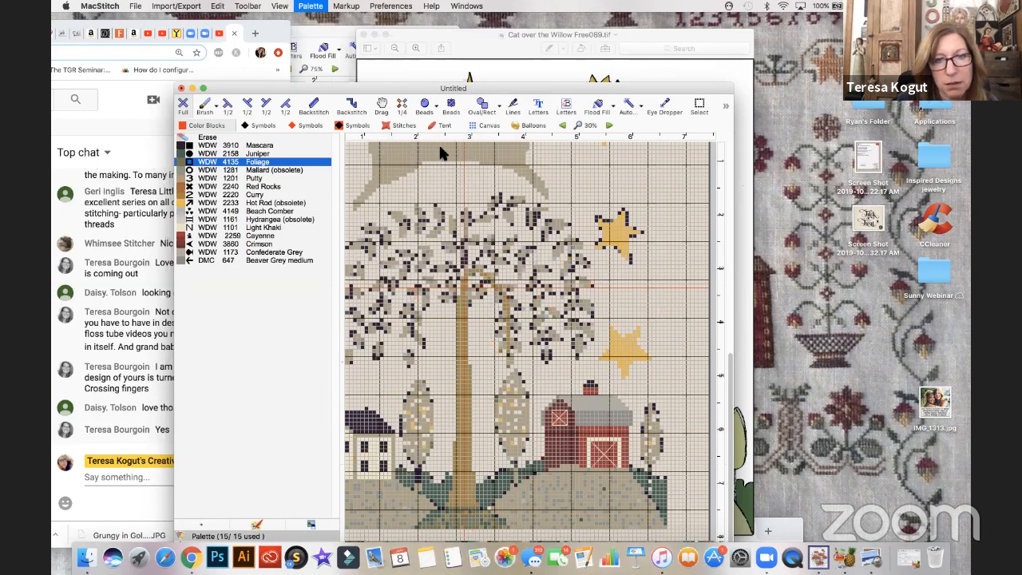
pyautogui.scroll(3, 441, 151)
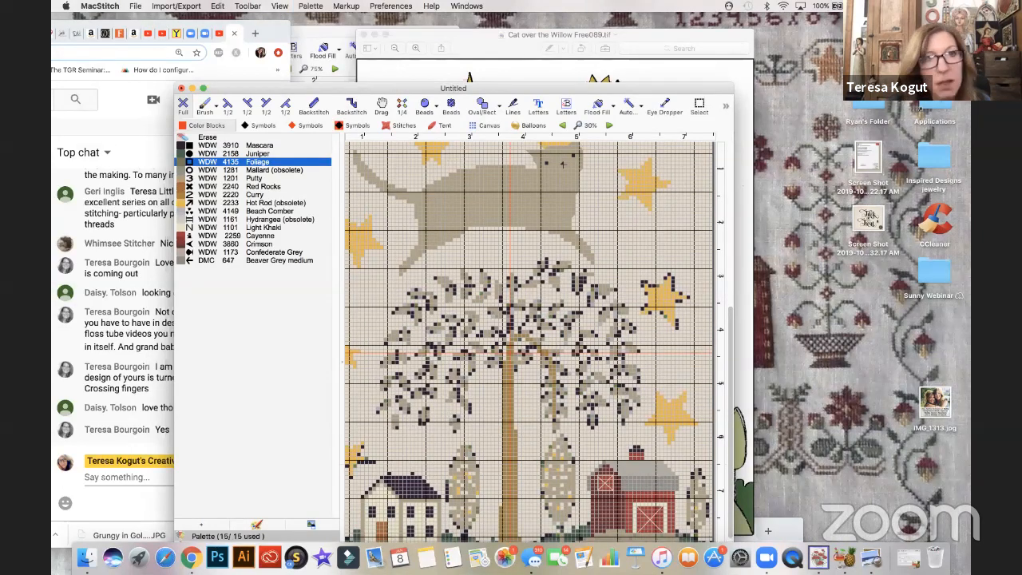
pyautogui.click(308, 8)
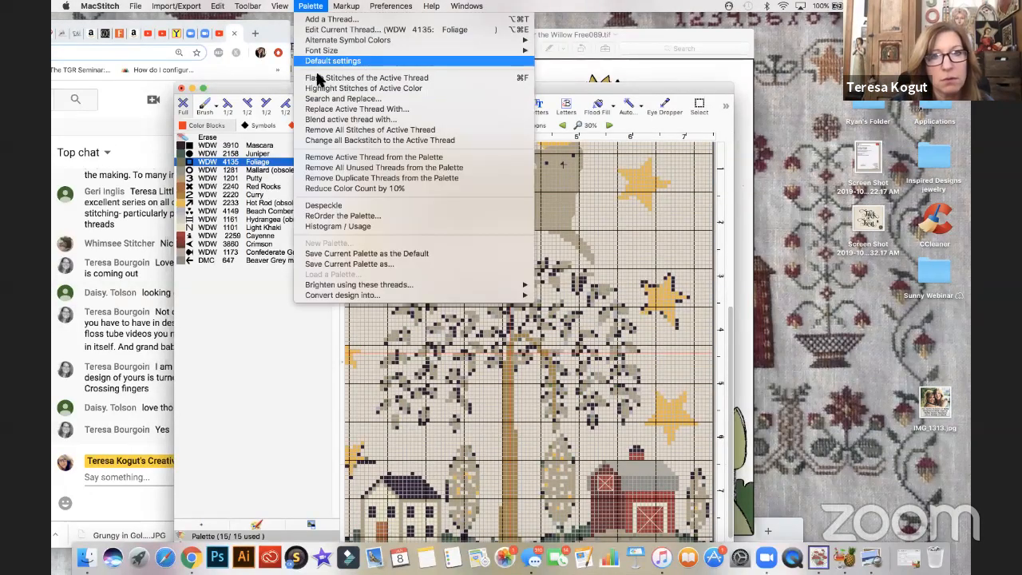
pyautogui.click(318, 77)
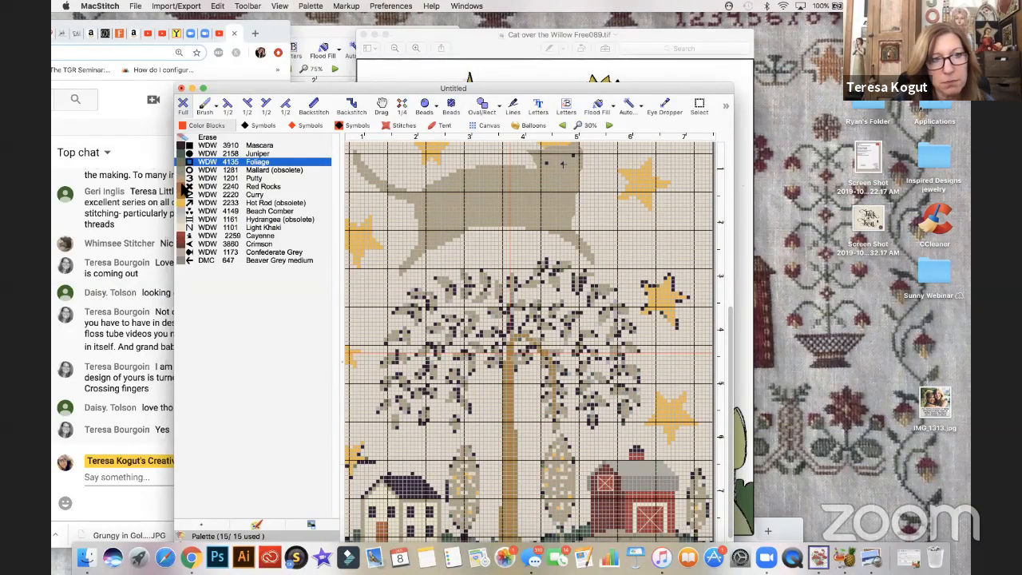
# - Flash the stitches of WDW 1281 Mallard (obsolete) to locate them in the chart, and select WDW 1201 Putty
pyautogui.click(271, 171)
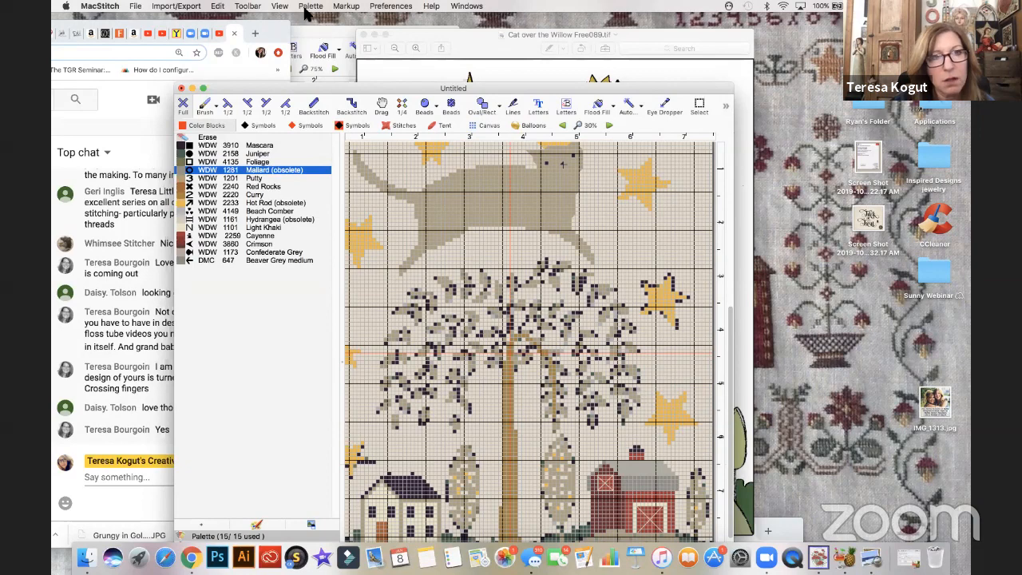
pyautogui.click(310, 6)
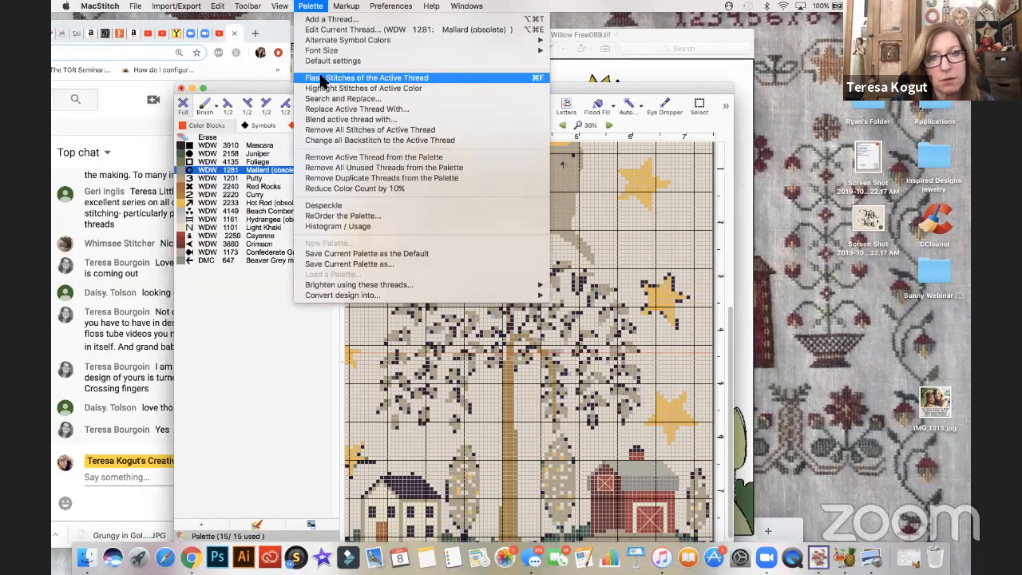
pyautogui.click(322, 78)
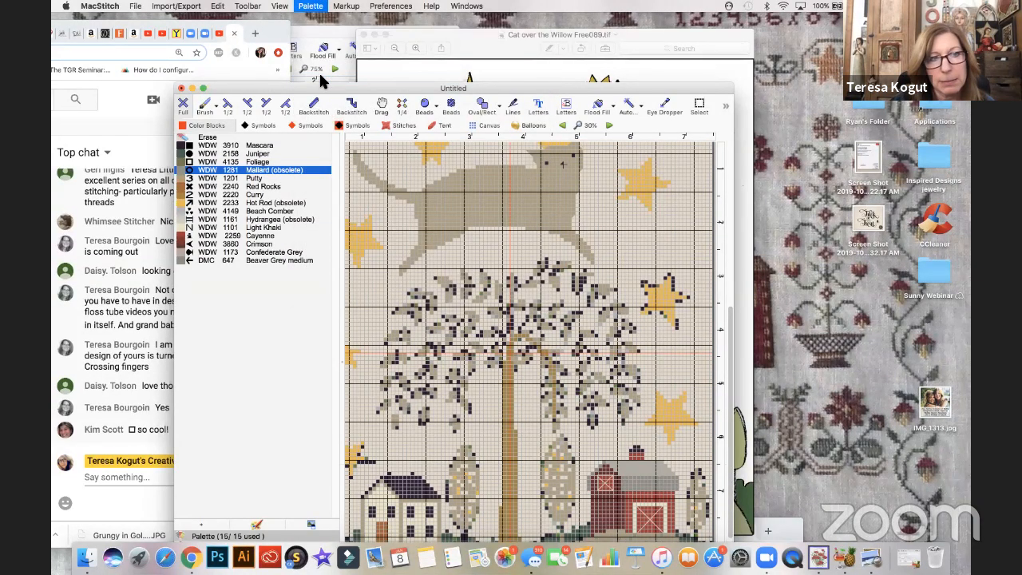
pyautogui.click(247, 178)
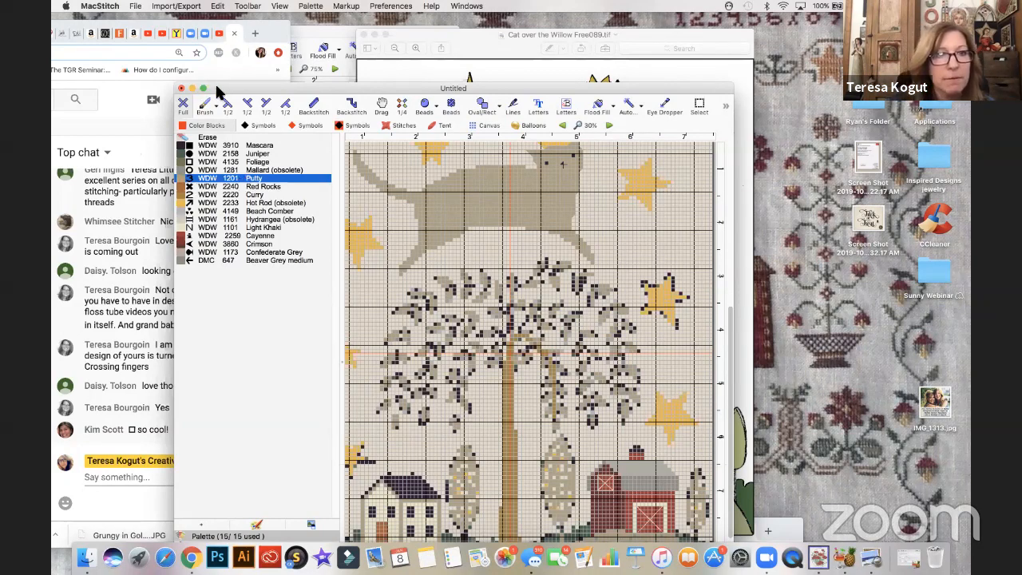
# - Rearrange the chart and YouTube windows so the live chat is uncovered, and read back through its earlier messages
pyautogui.moveTo(216, 86); pyautogui.dragTo(415, 105)
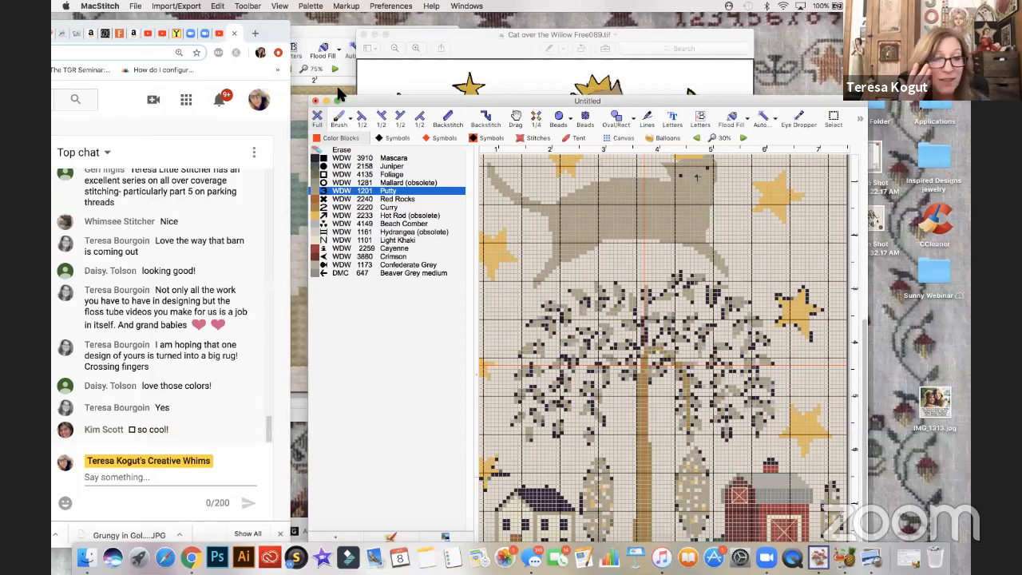
pyautogui.moveTo(350, 97); pyautogui.dragTo(337, 88)
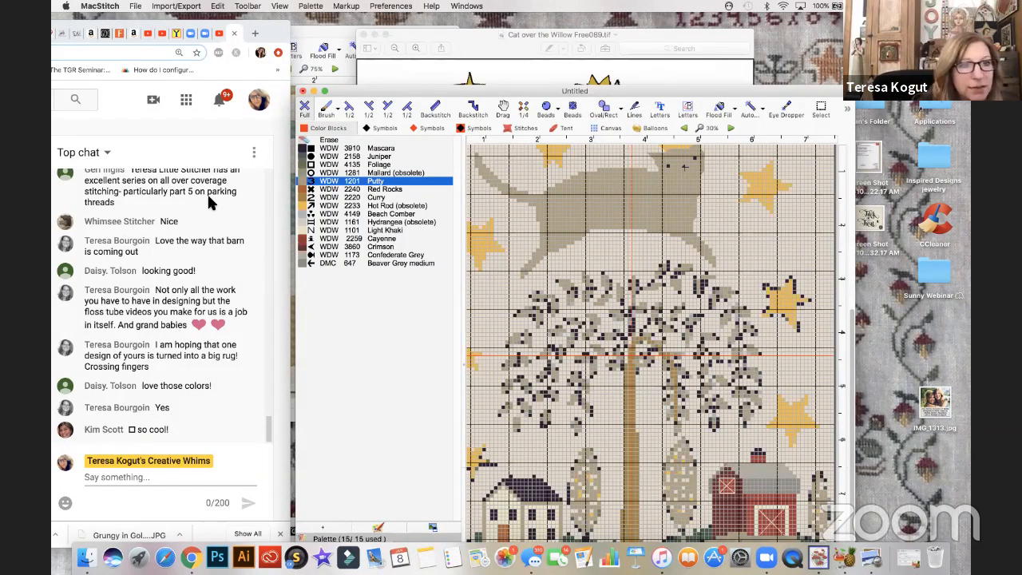
pyautogui.scroll(5, 164, 224)
pyautogui.scroll(5, 164, 224)
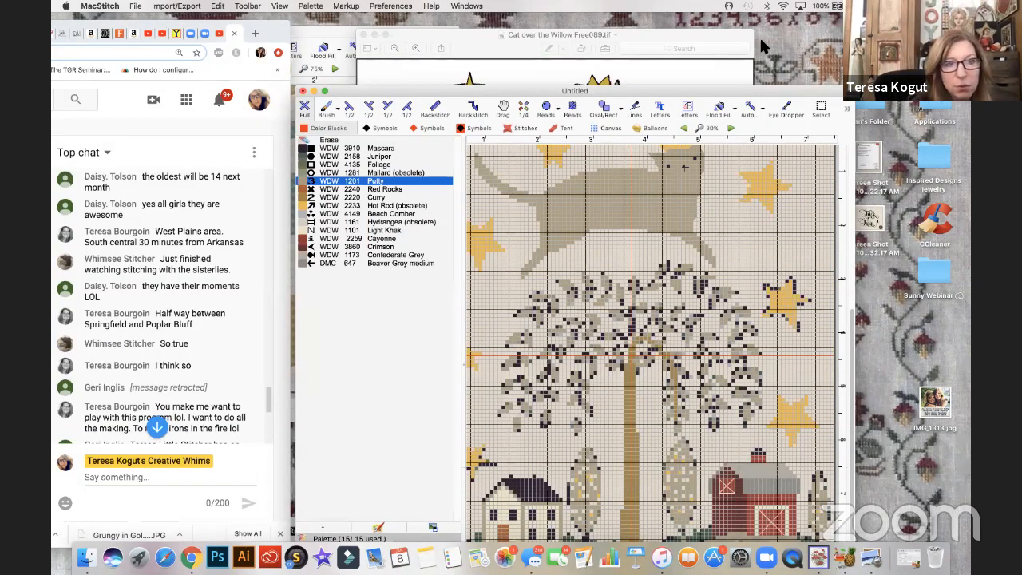
pyautogui.moveTo(270, 29); pyautogui.dragTo(760, 43)
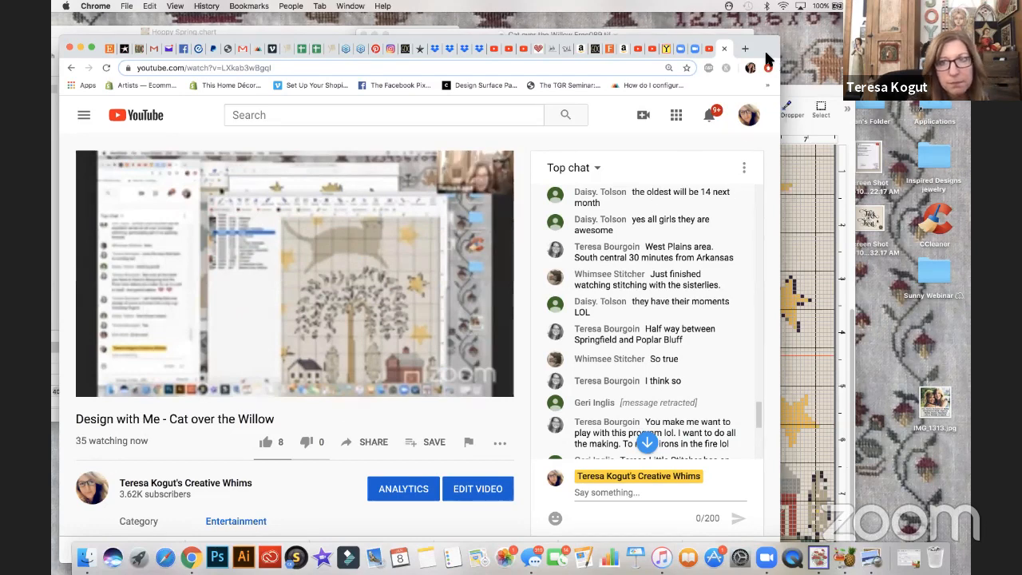
pyautogui.moveTo(372, 36); pyautogui.dragTo(277, 26)
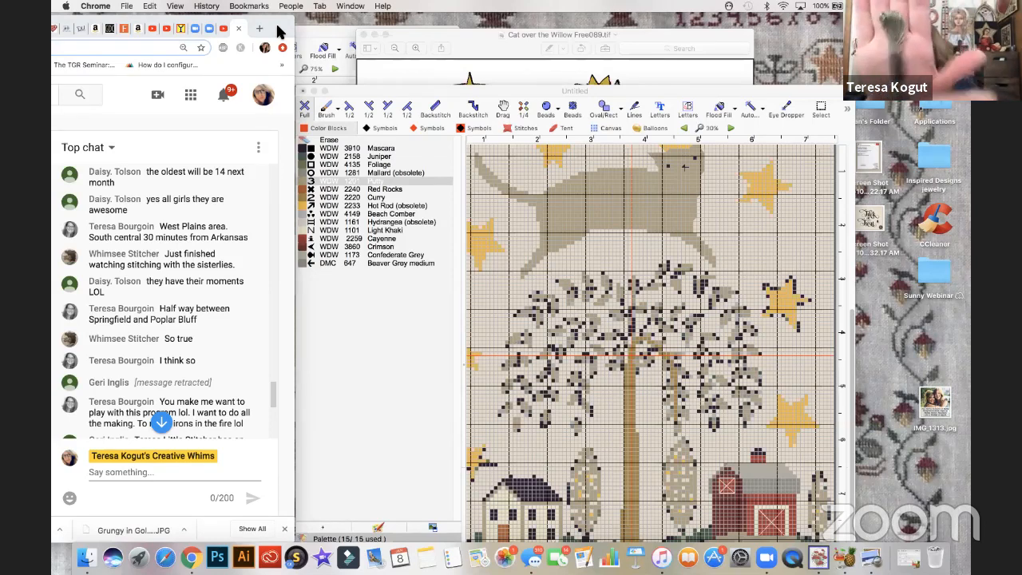
# - Add the DMC 642 Beige Grey dark thread to the chart's palette in MacStitch and make it active
pyautogui.click(370, 93)
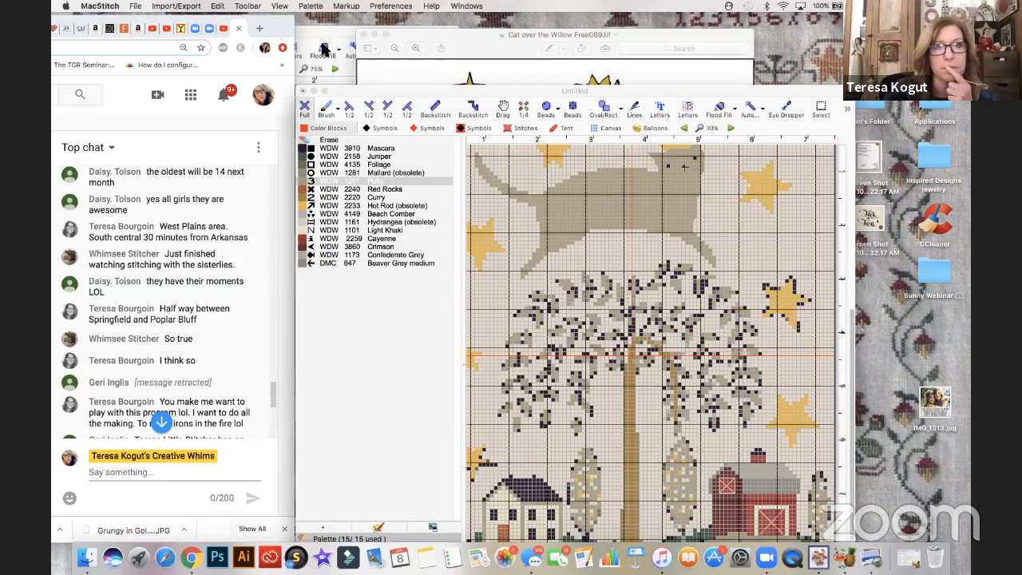
pyautogui.click(310, 6)
pyautogui.click(322, 20)
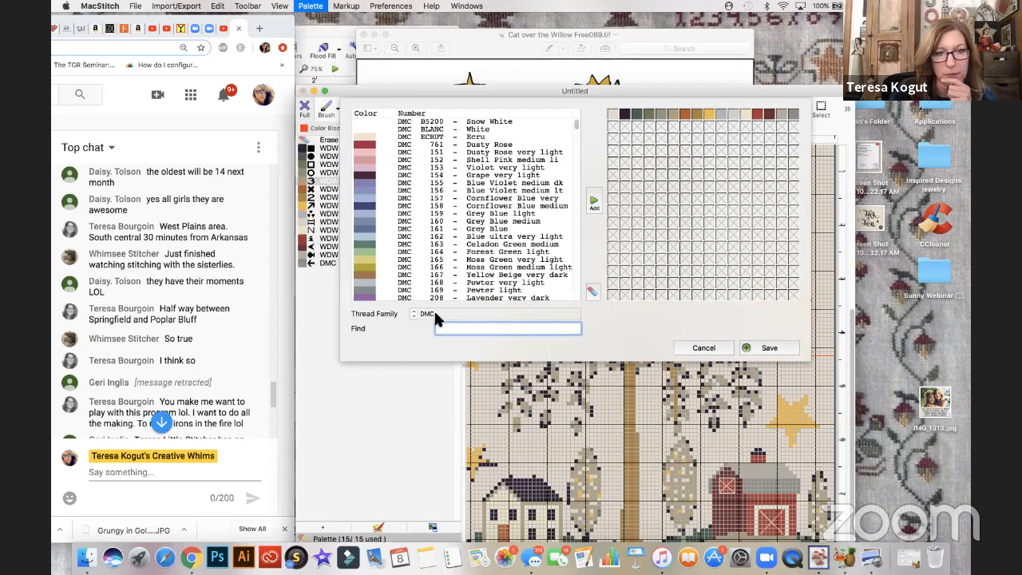
pyautogui.click(458, 330)
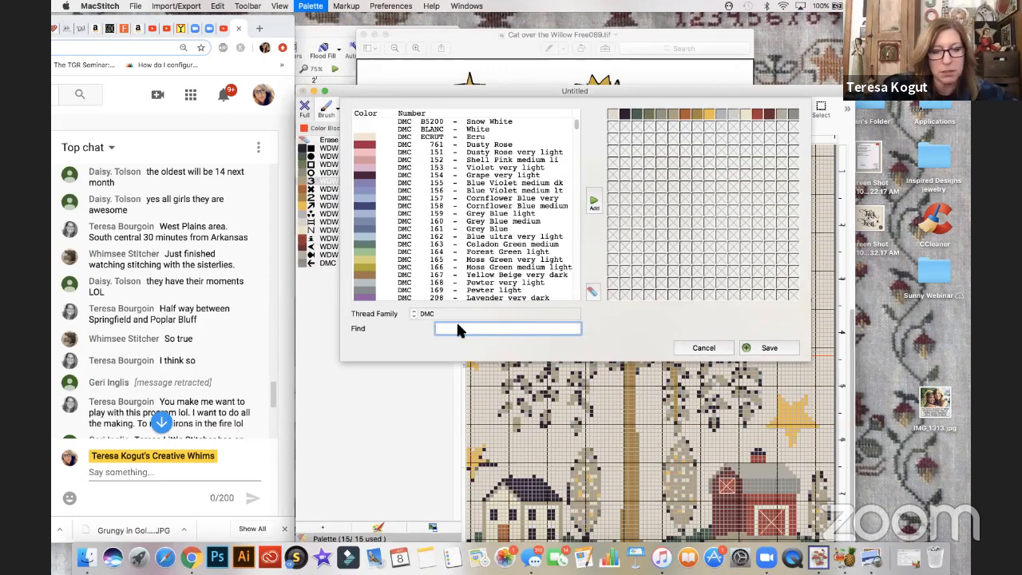
pyautogui.write('642')
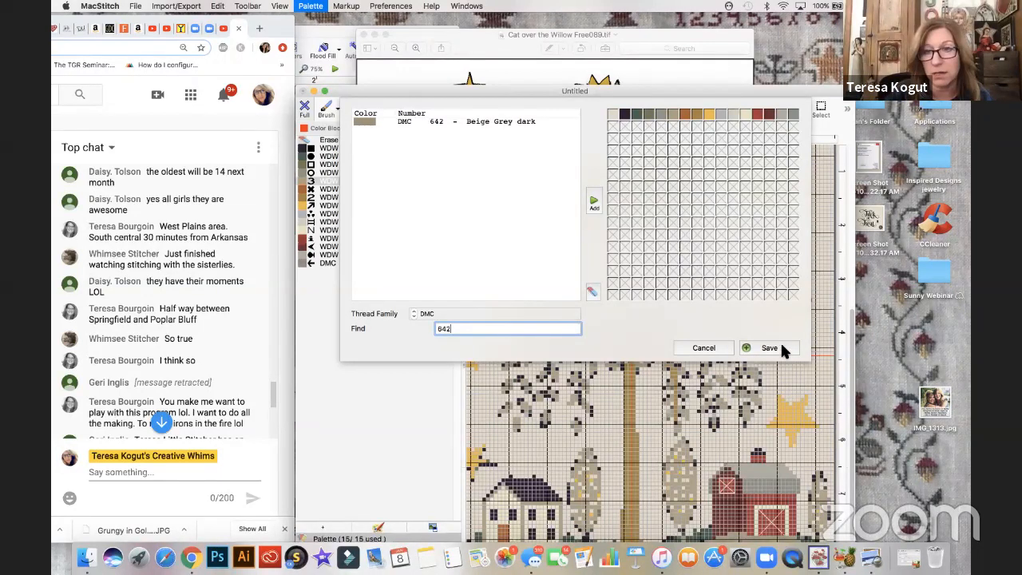
pyautogui.click(595, 201)
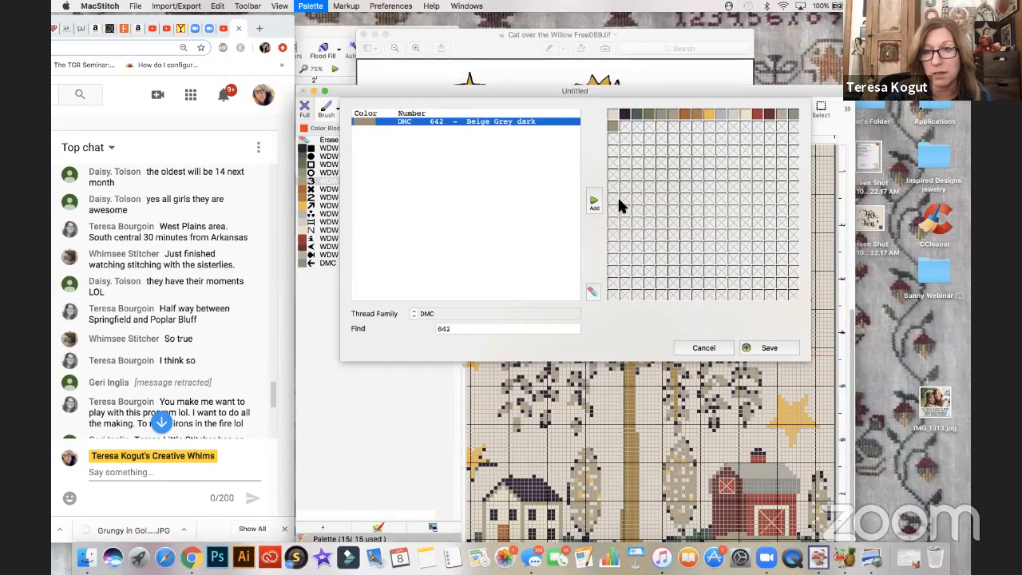
pyautogui.click(770, 349)
pyautogui.click(300, 272)
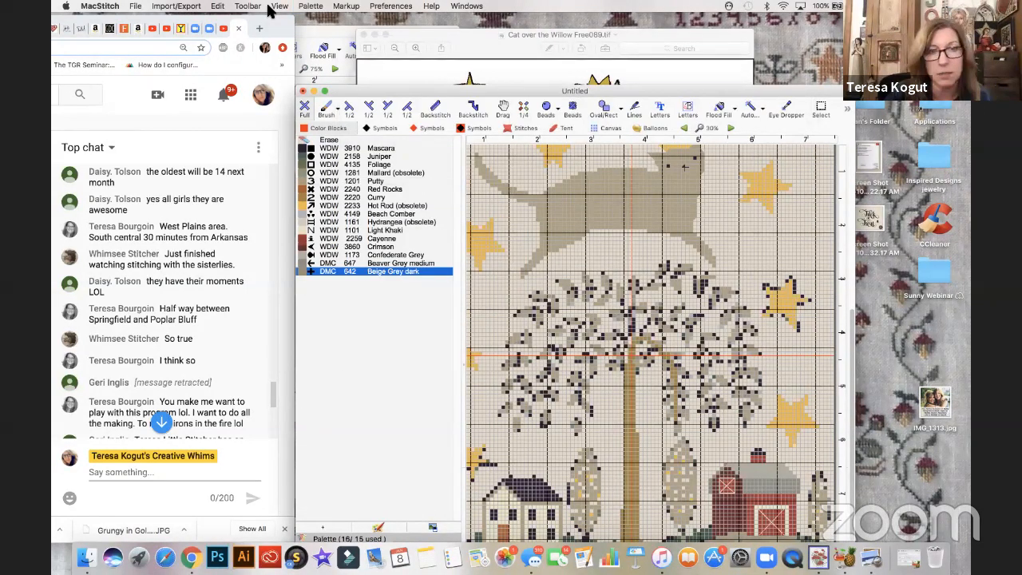
# - Lighten the color of the DMC 642 Beige Grey dark thread slightly
pyautogui.click(320, 9)
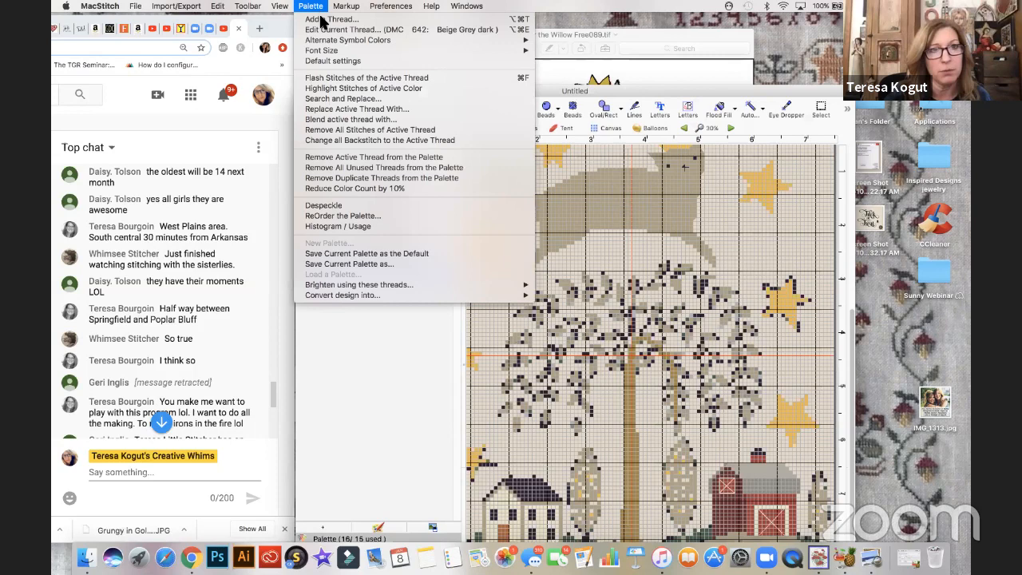
pyautogui.click(352, 30)
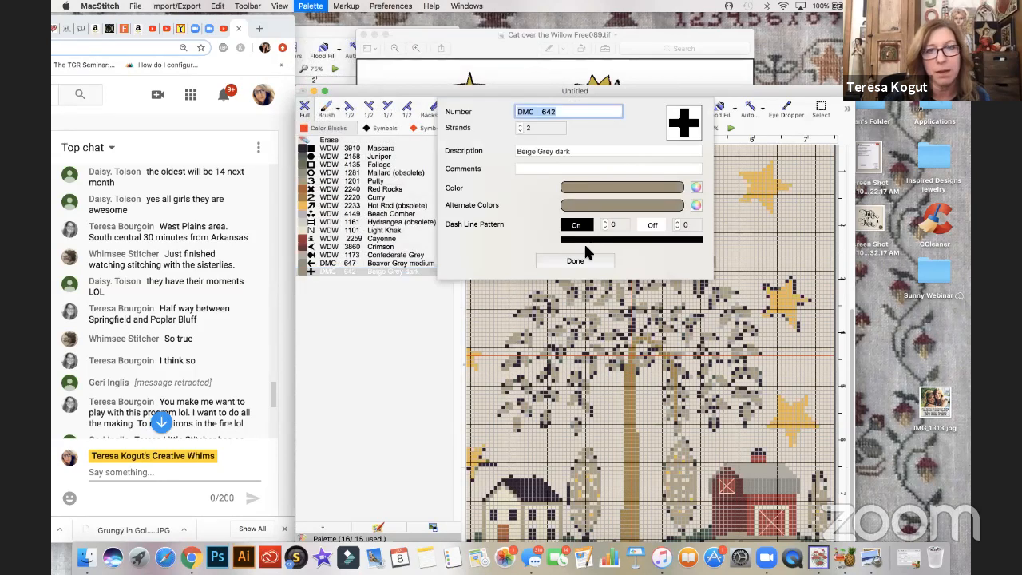
pyautogui.click(591, 189)
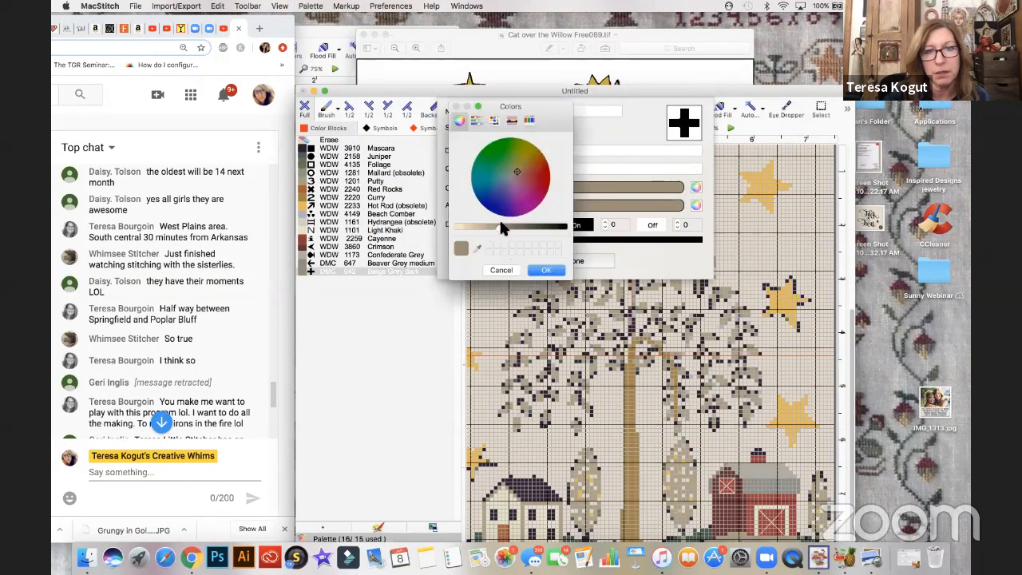
pyautogui.moveTo(496, 227); pyautogui.dragTo(492, 227)
pyautogui.click(539, 271)
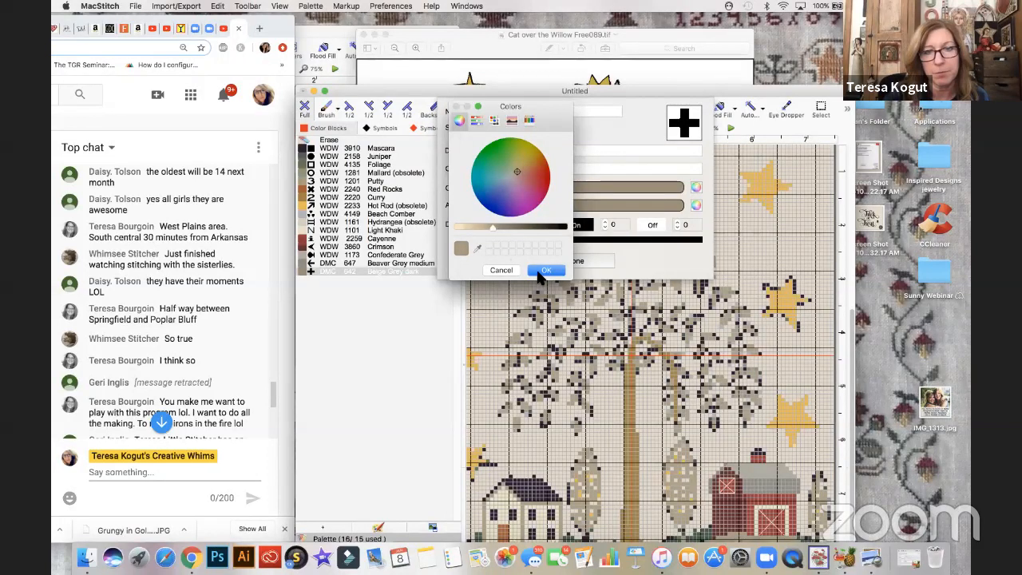
pyautogui.click(557, 261)
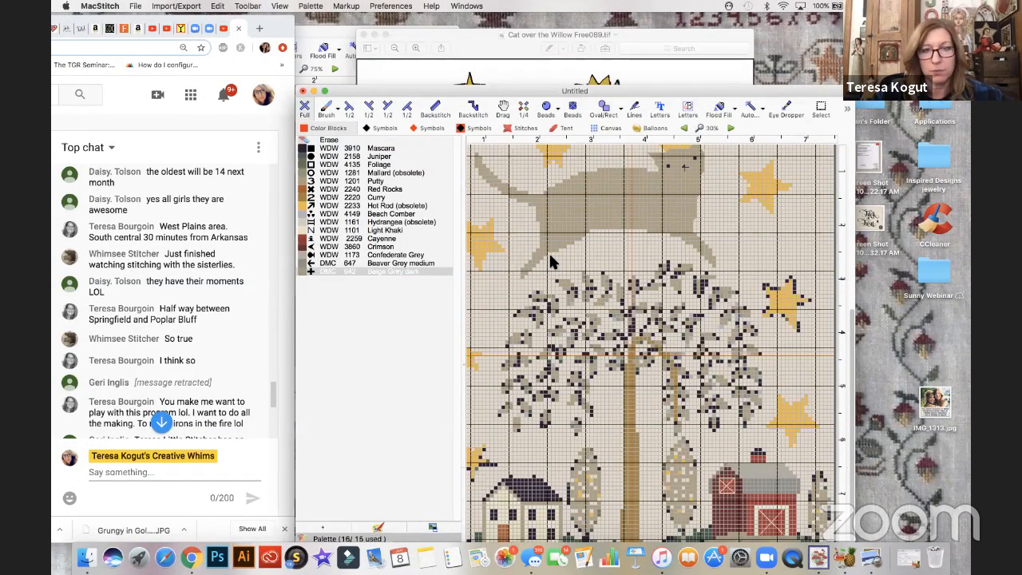
# - Replace all stitches of WDW 1201 Putty in the chart with DMC 642 Beige Grey dark
pyautogui.press('super+plus')
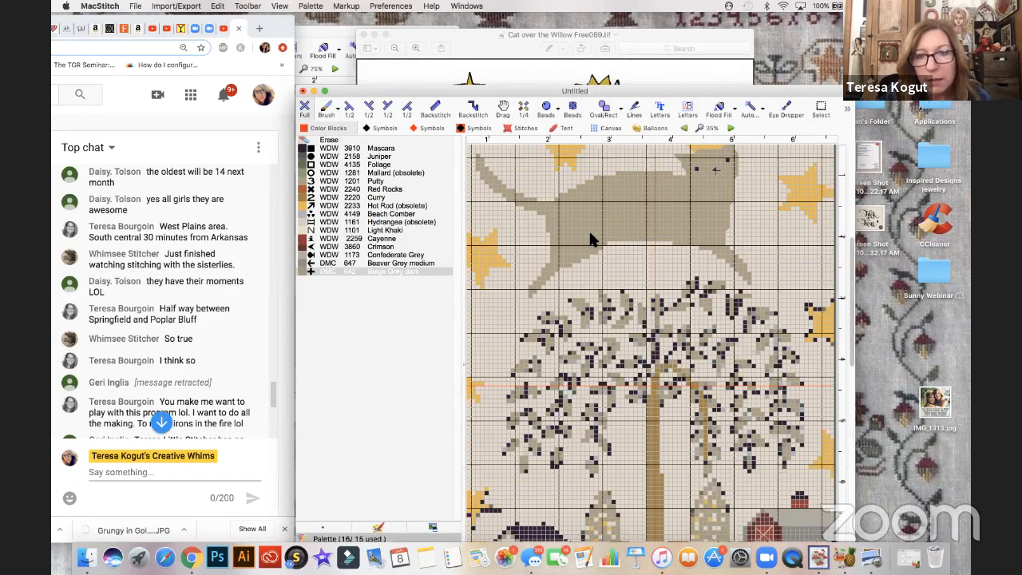
pyautogui.press('super+plus')
pyautogui.press('super+plus')
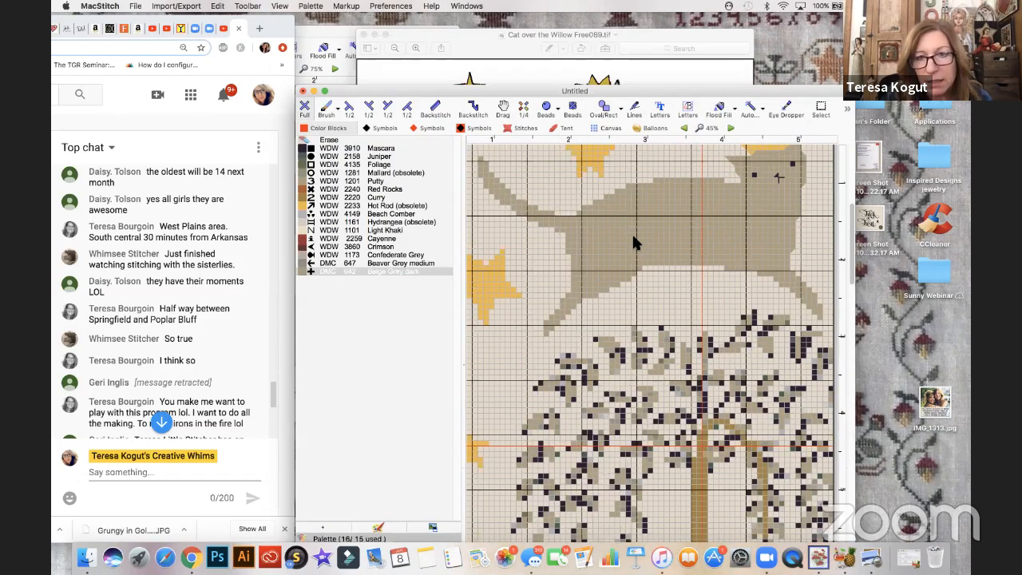
pyautogui.click(374, 270)
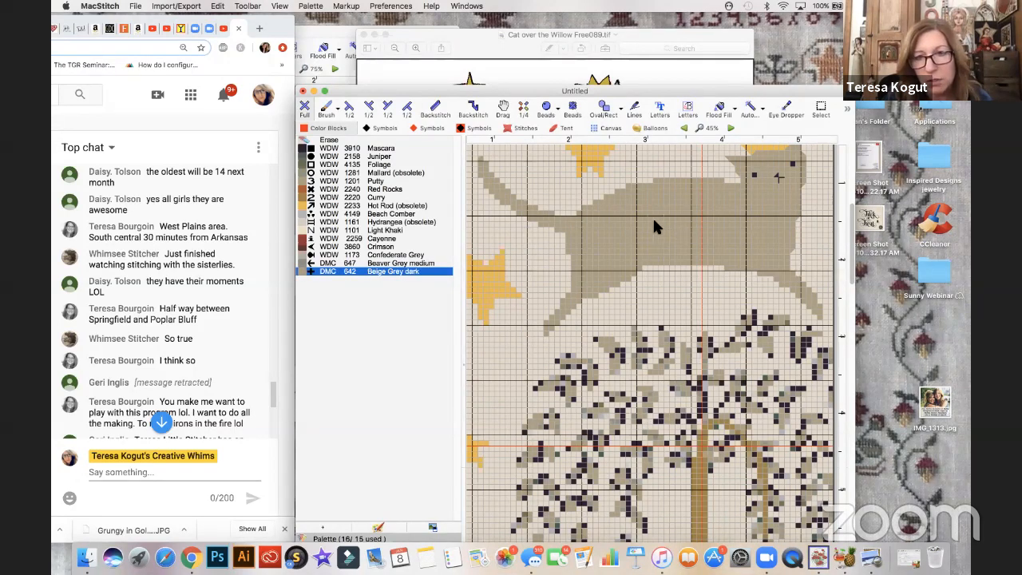
pyautogui.click(311, 6)
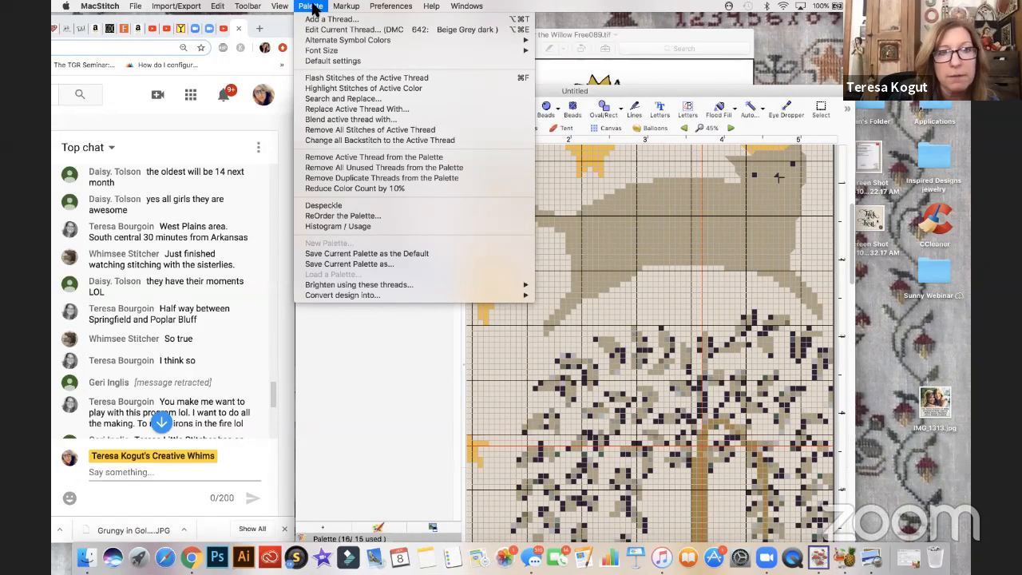
pyautogui.click(327, 100)
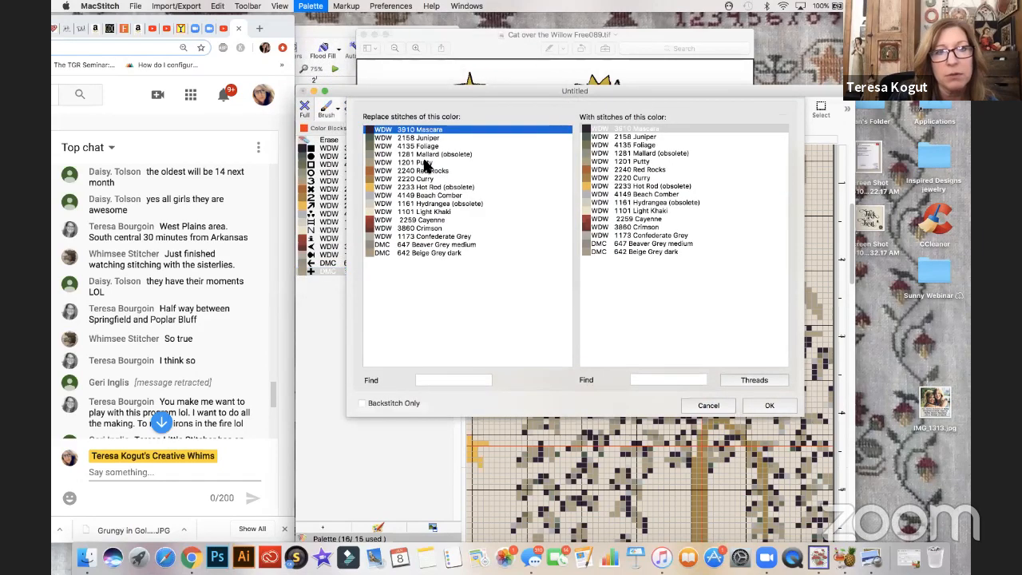
pyautogui.click(425, 163)
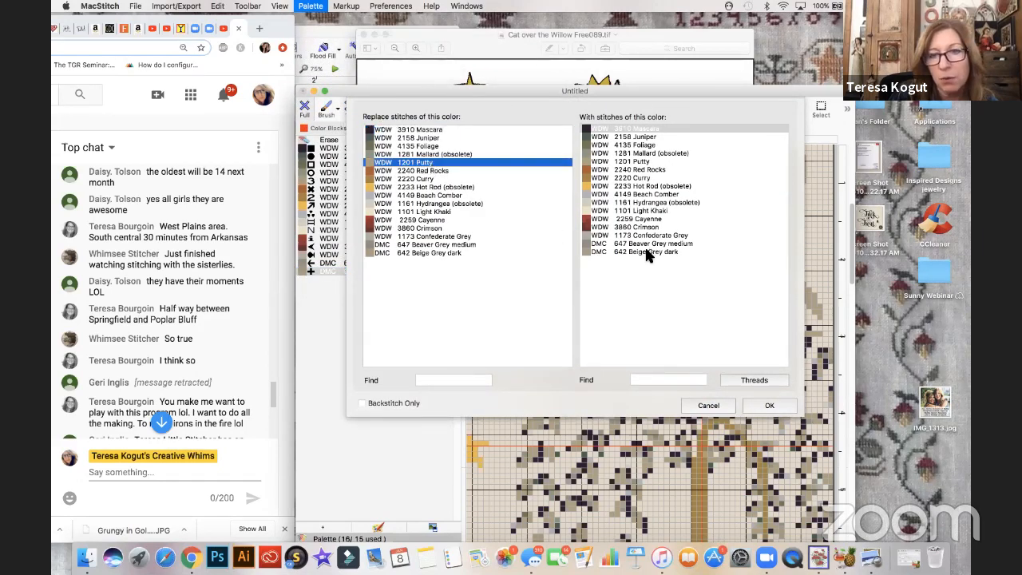
pyautogui.click(637, 252)
pyautogui.click(769, 406)
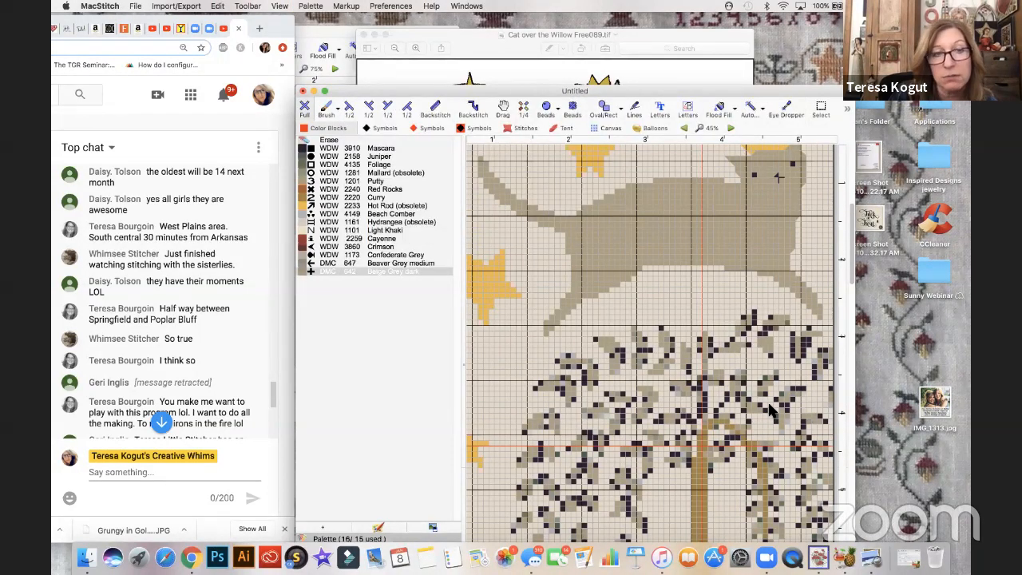
# - Change the WDW 1201 Putty thread's number to WDW 2200 and its description to Kudzu
pyautogui.click(376, 182)
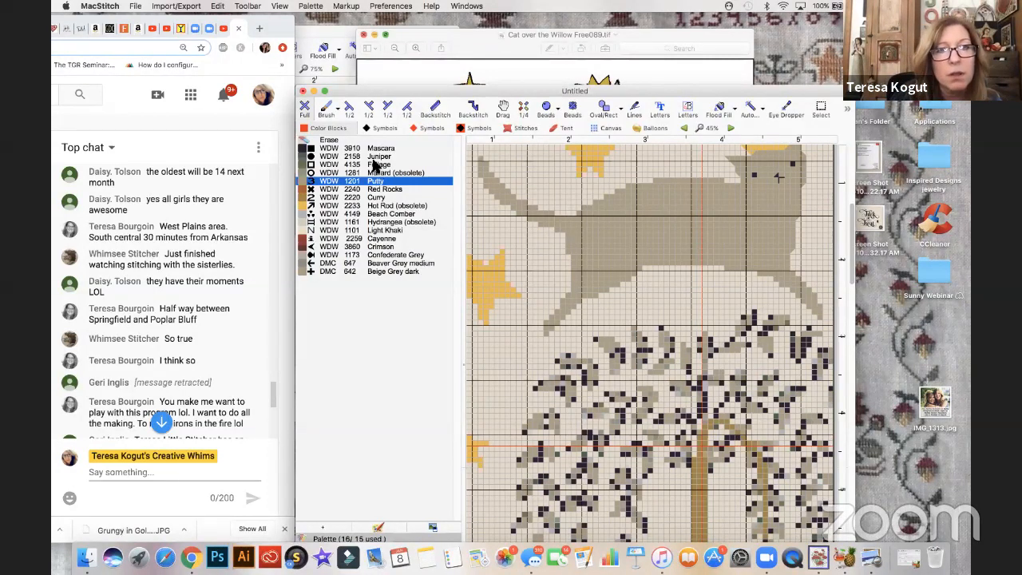
pyautogui.click(319, 7)
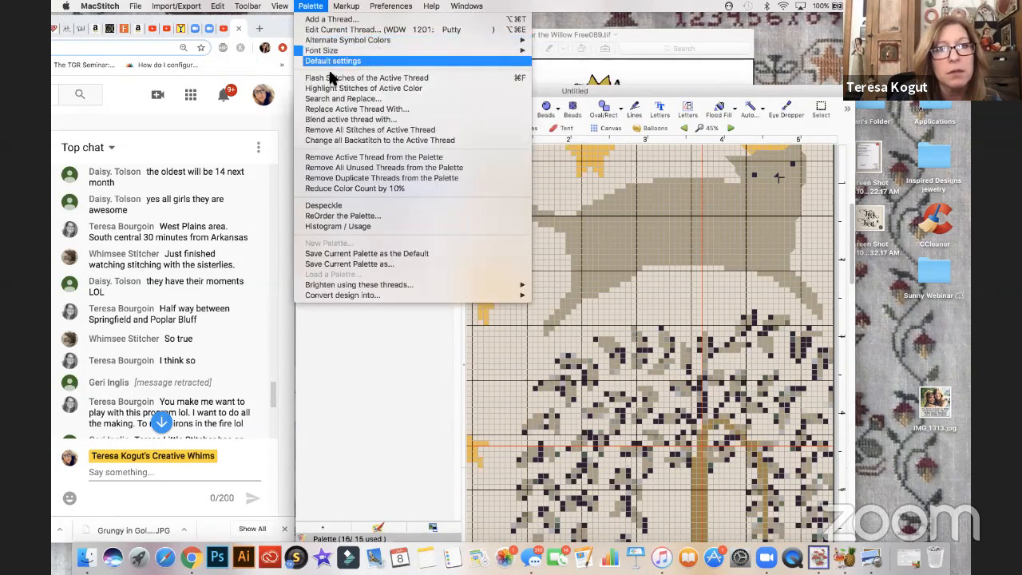
pyautogui.click(325, 31)
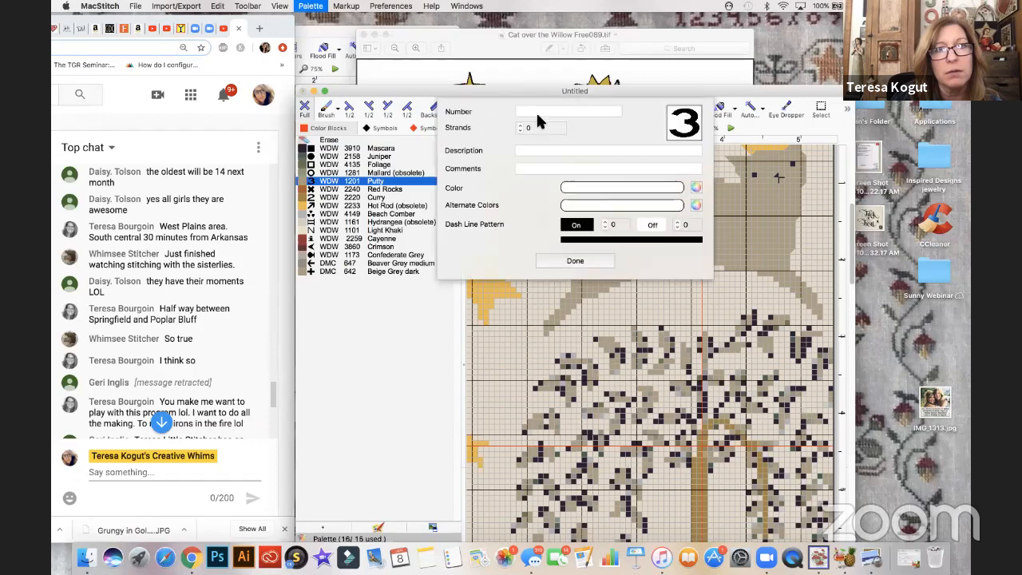
pyautogui.click(562, 112)
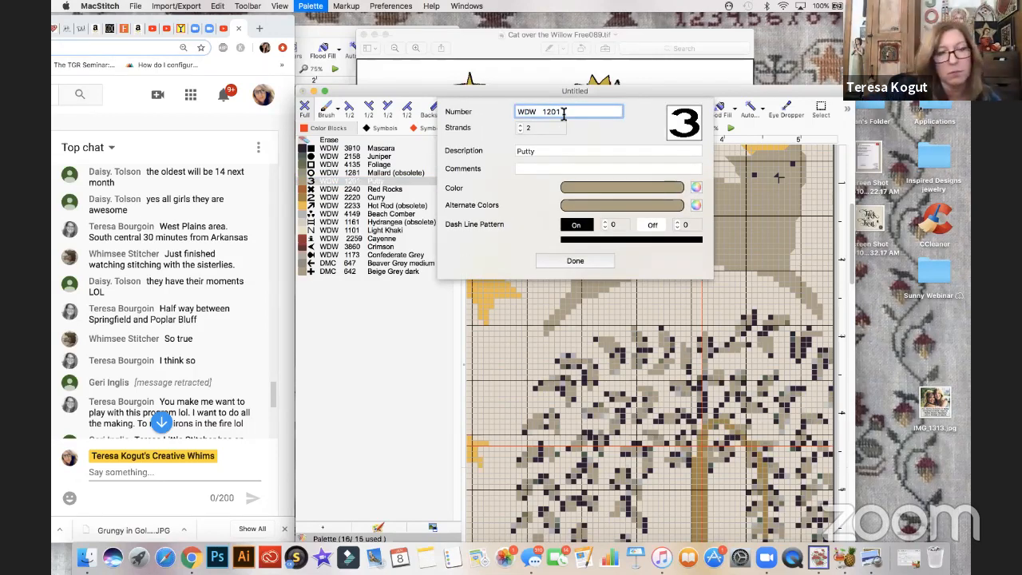
pyautogui.press('BackSpace')
pyautogui.press('BackSpace')
pyautogui.press('BackSpace')
pyautogui.press('BackSpace')
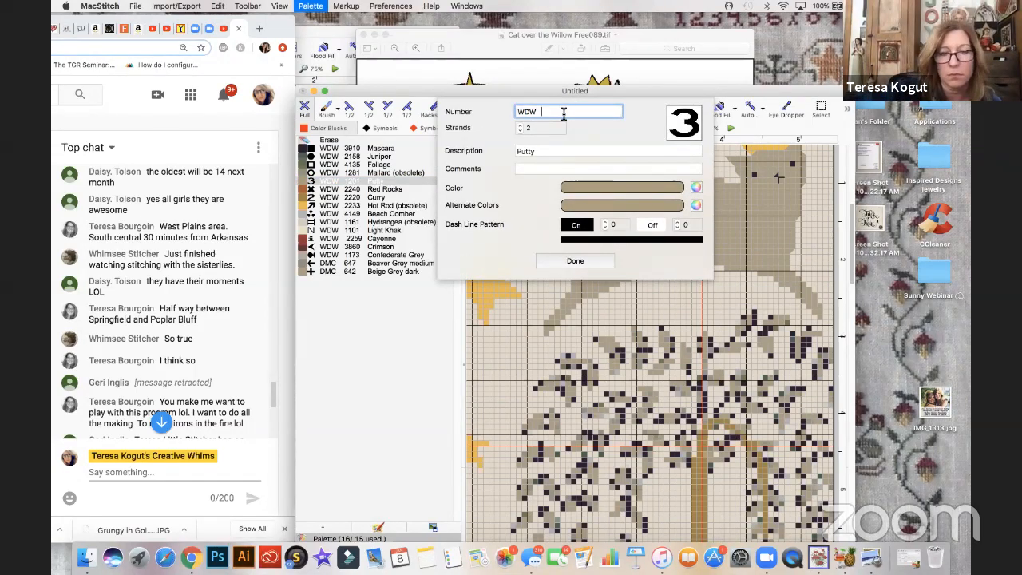
pyautogui.write('2200')
pyautogui.click(541, 152)
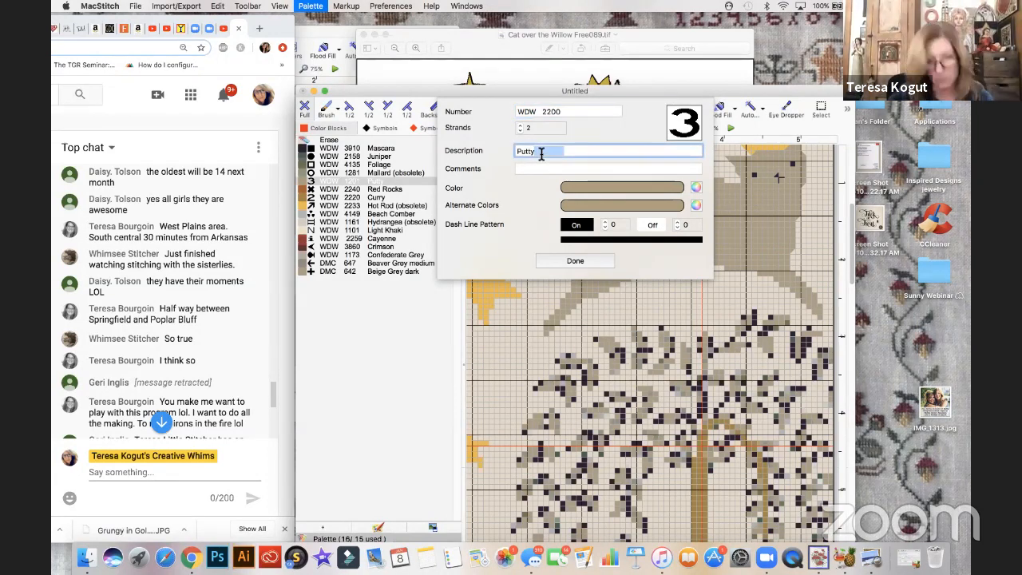
pyautogui.doubleClick(541, 152)
pyautogui.write('Kudzu')
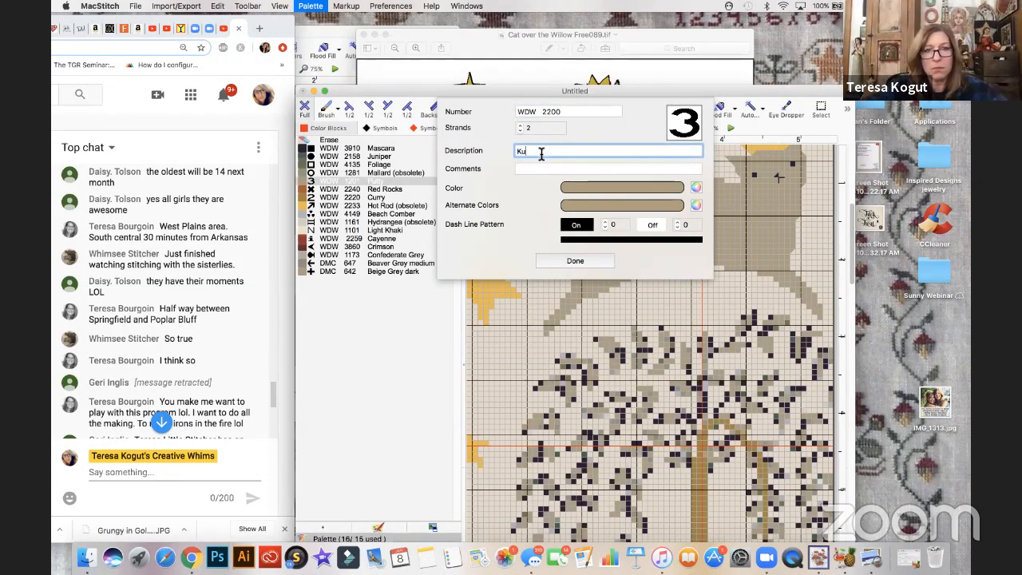
# - Shift the WDW 2200 Kudzu thread's color to a muted olive green and view the result on the willow leaves
pyautogui.click(581, 194)
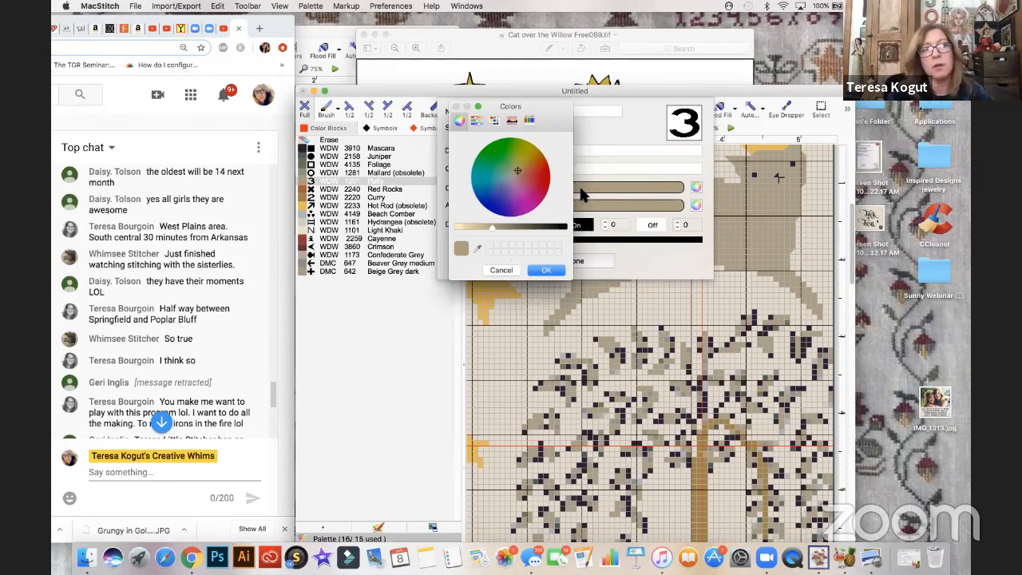
pyautogui.click(514, 168)
pyautogui.click(515, 169)
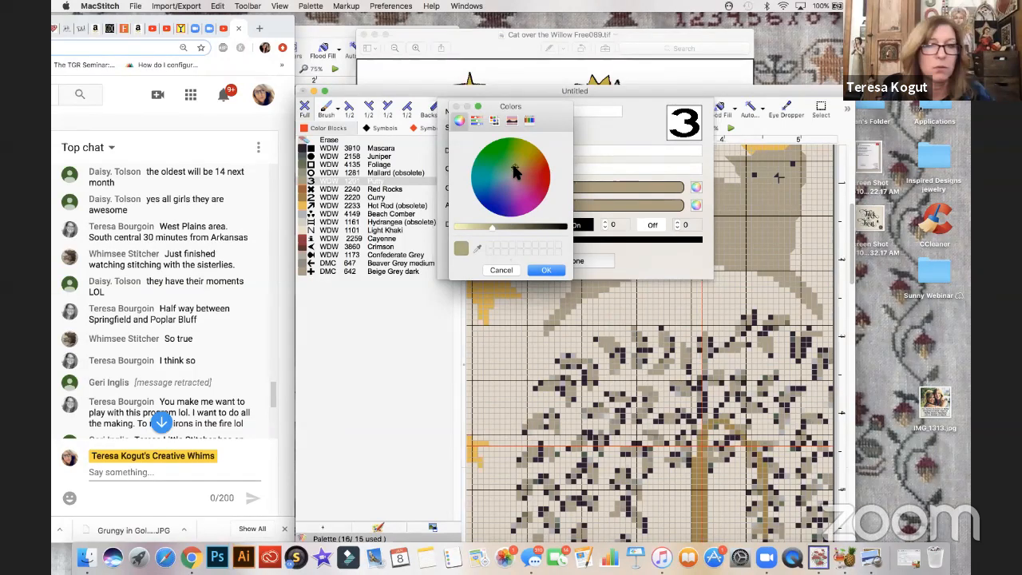
pyautogui.click(536, 272)
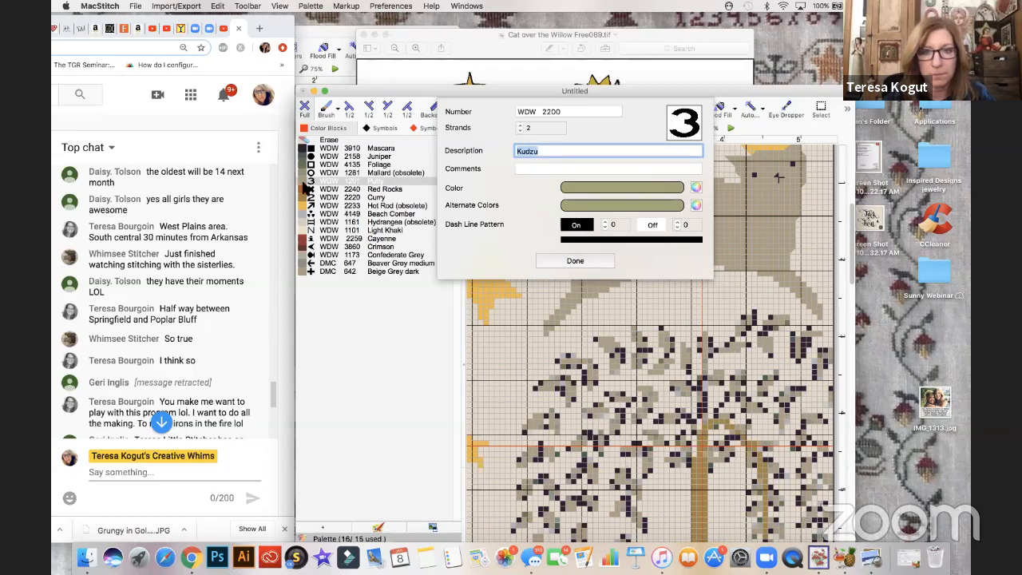
pyautogui.click(548, 262)
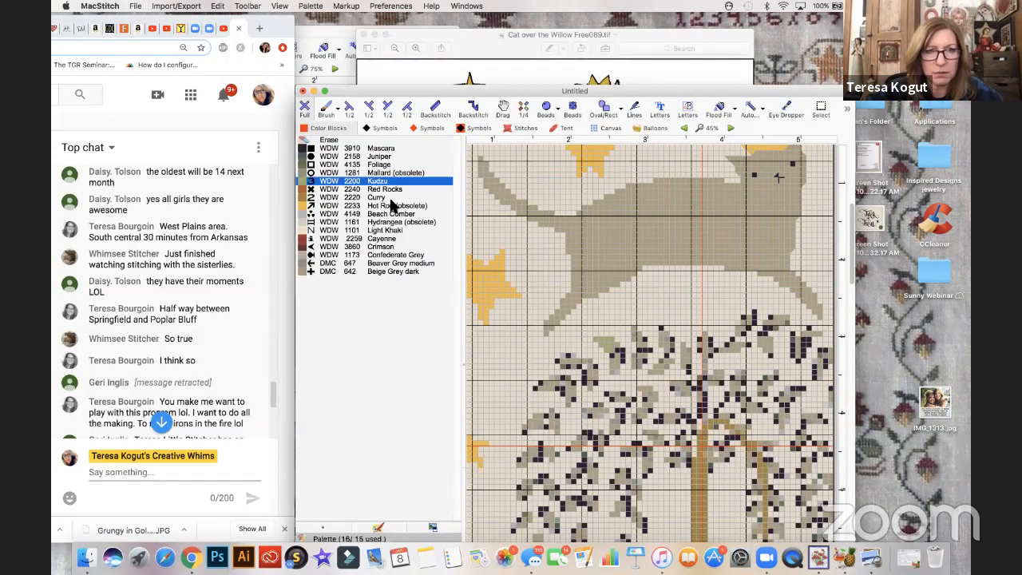
pyautogui.press('super+minus')
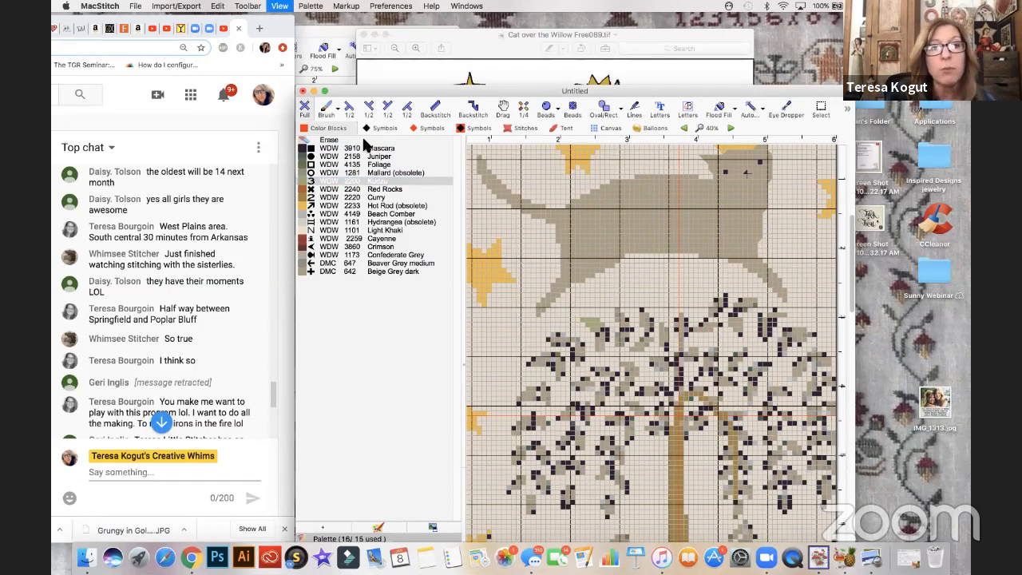
# - Try to remove all unused threads from the palette
pyautogui.press('super+minus')
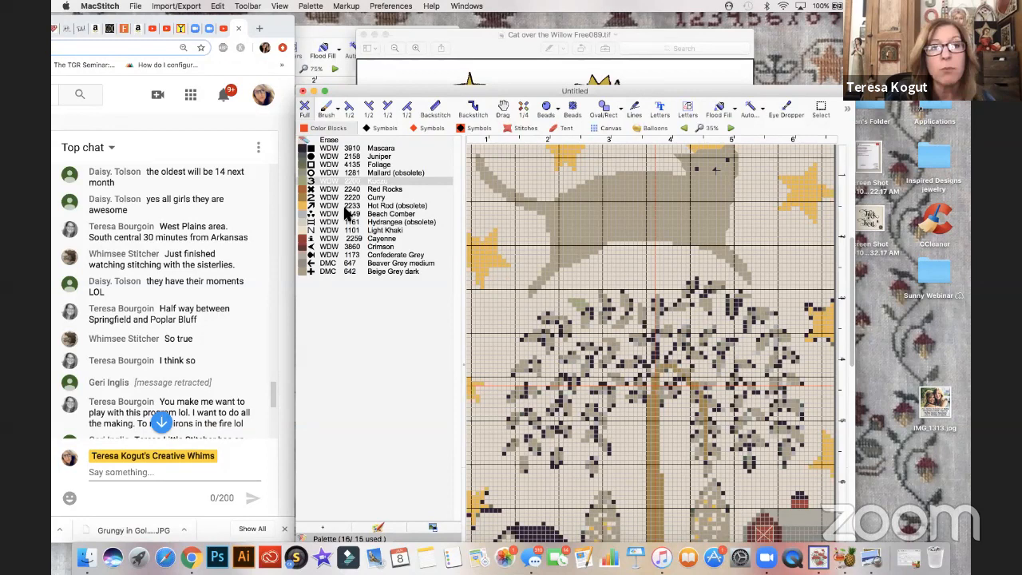
pyautogui.click(311, 5)
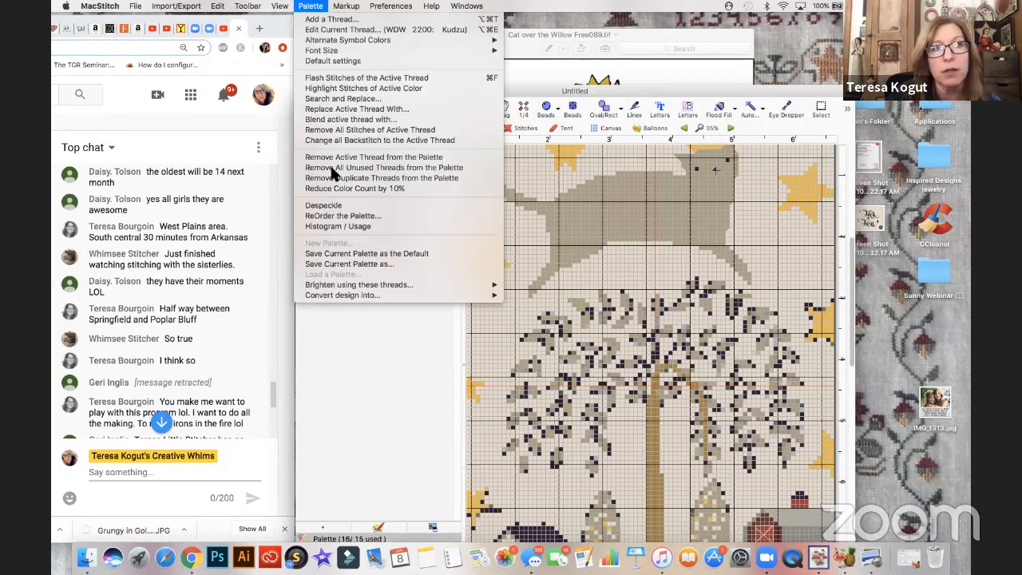
pyautogui.click(385, 168)
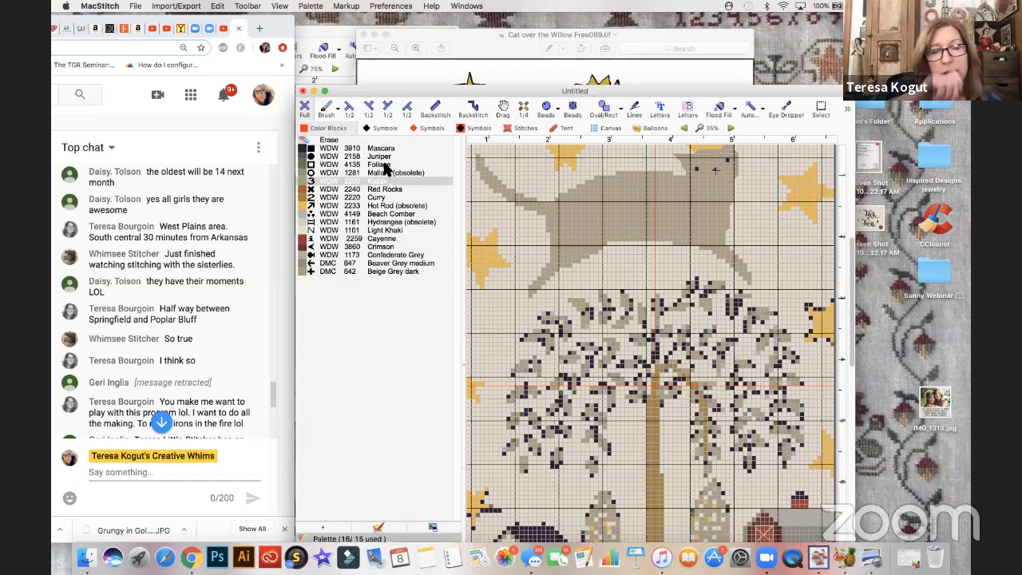
# - Flash the stitches of the WDW 2220 Curry thread to see where it is used in the chart
pyautogui.click(303, 198)
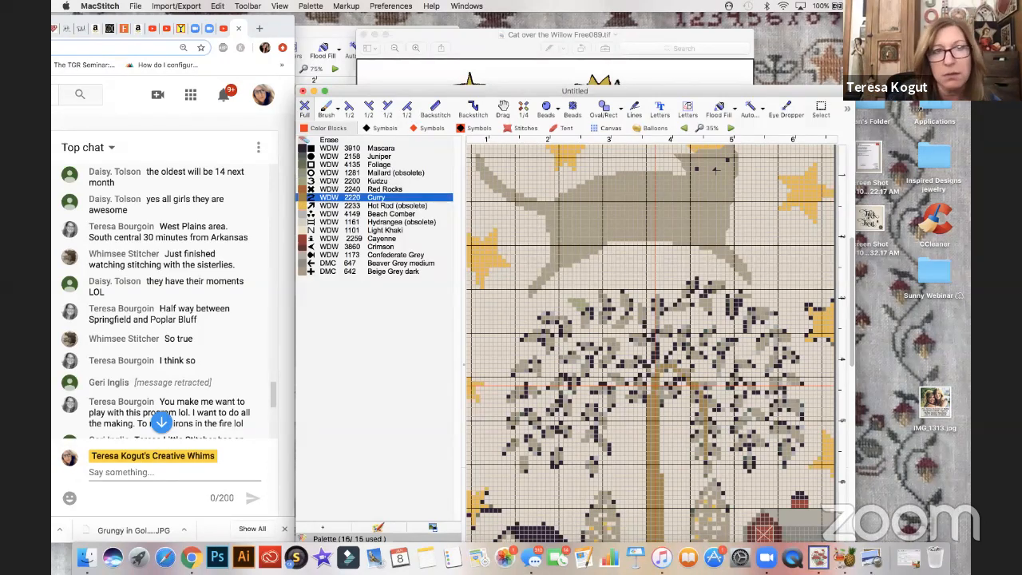
pyautogui.click(311, 5)
pyautogui.click(336, 77)
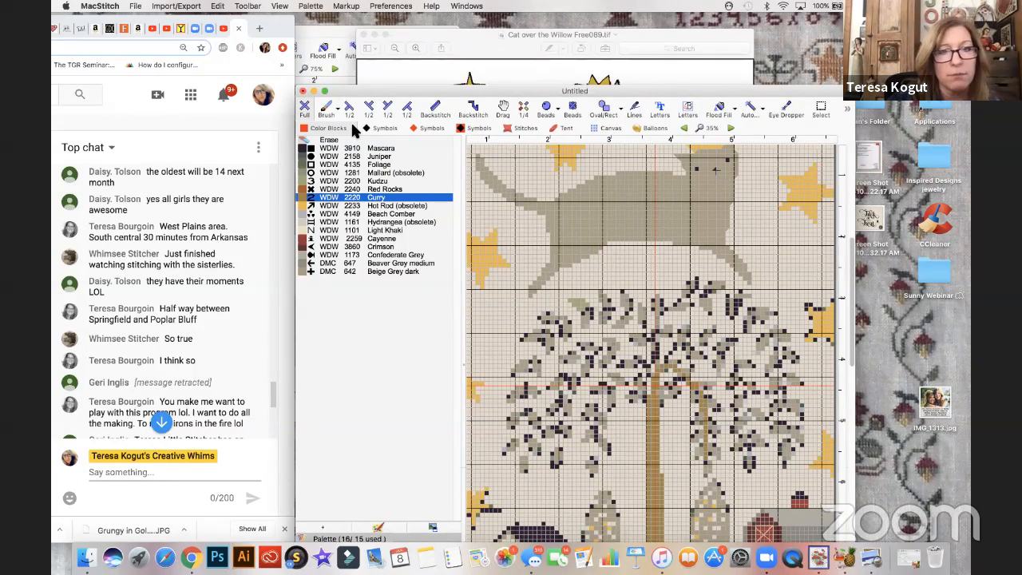
# - Change the WDW 2220 Curry thread's number to WDW 1232 and its description to Palamino
pyautogui.click(310, 6)
pyautogui.click(369, 31)
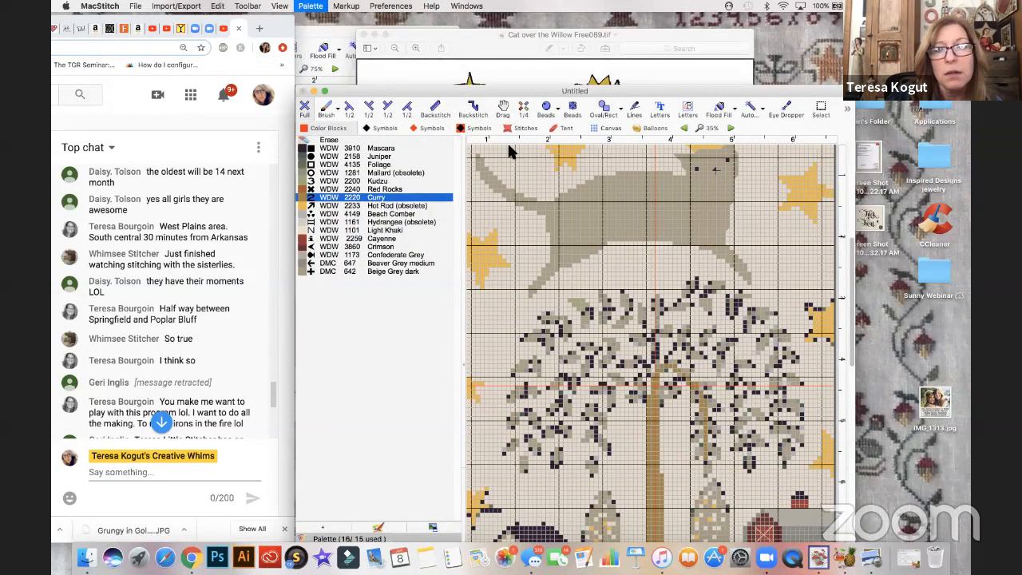
pyautogui.write('1232')
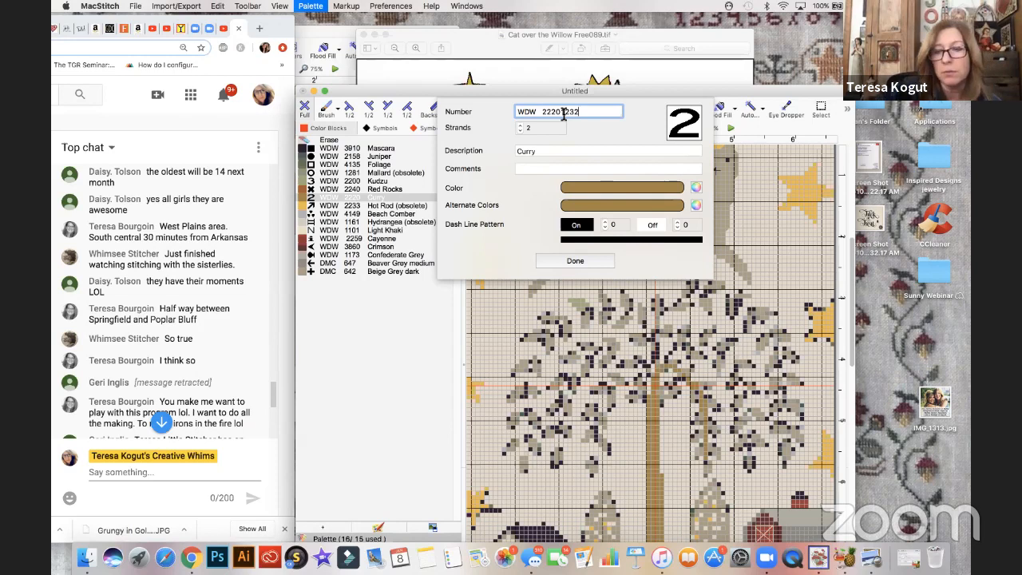
pyautogui.click(563, 114)
pyautogui.press('BackSpace')
pyautogui.press('BackSpace')
pyautogui.press('BackSpace')
pyautogui.press('BackSpace')
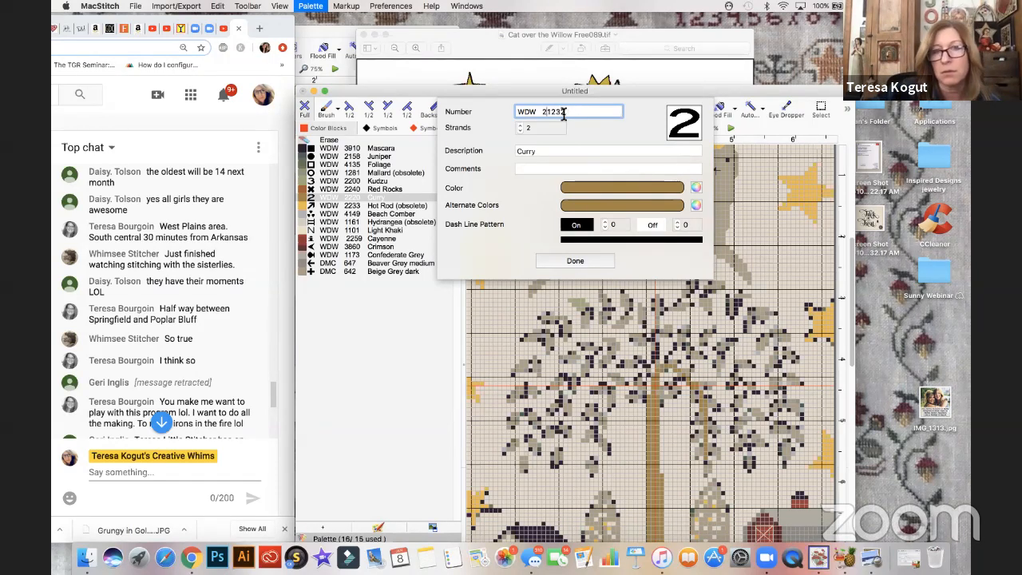
pyautogui.doubleClick(557, 151)
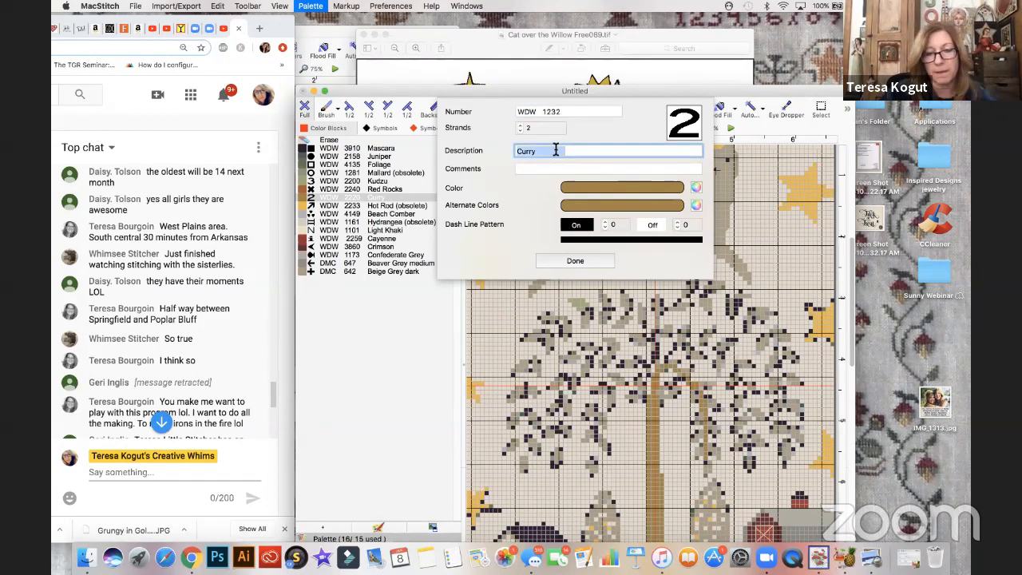
pyautogui.write('Palomi')
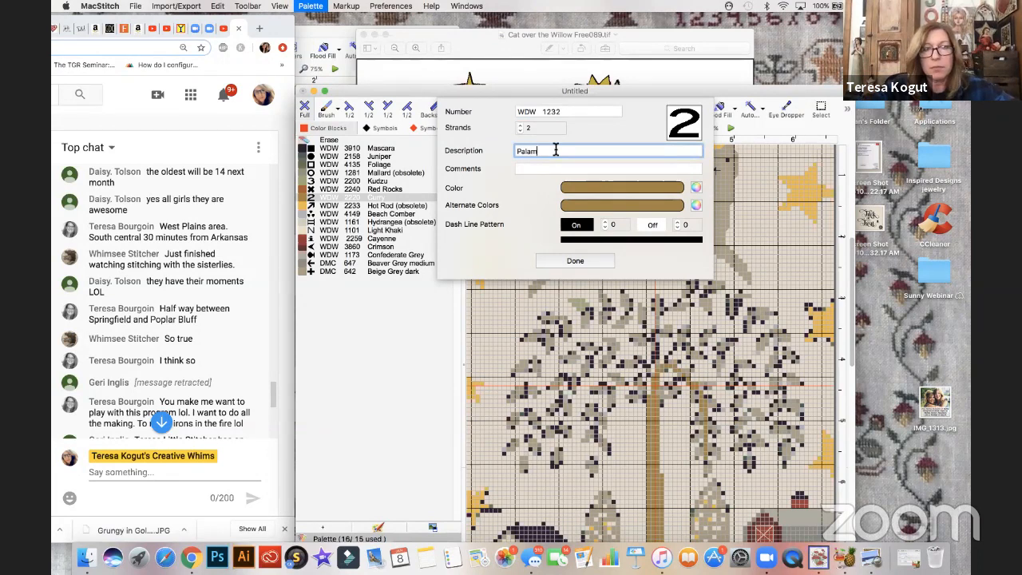
pyautogui.write('no')
pyautogui.click(584, 260)
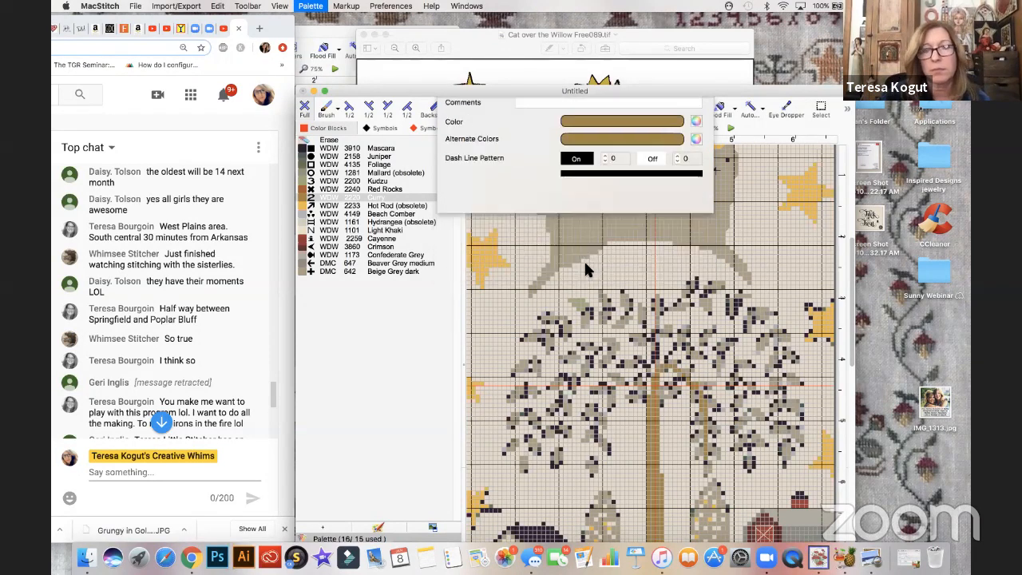
# - Flash the stitches of the WDW 1281 Mallard (obsolete) thread with the whole chart in view
pyautogui.click(305, 173)
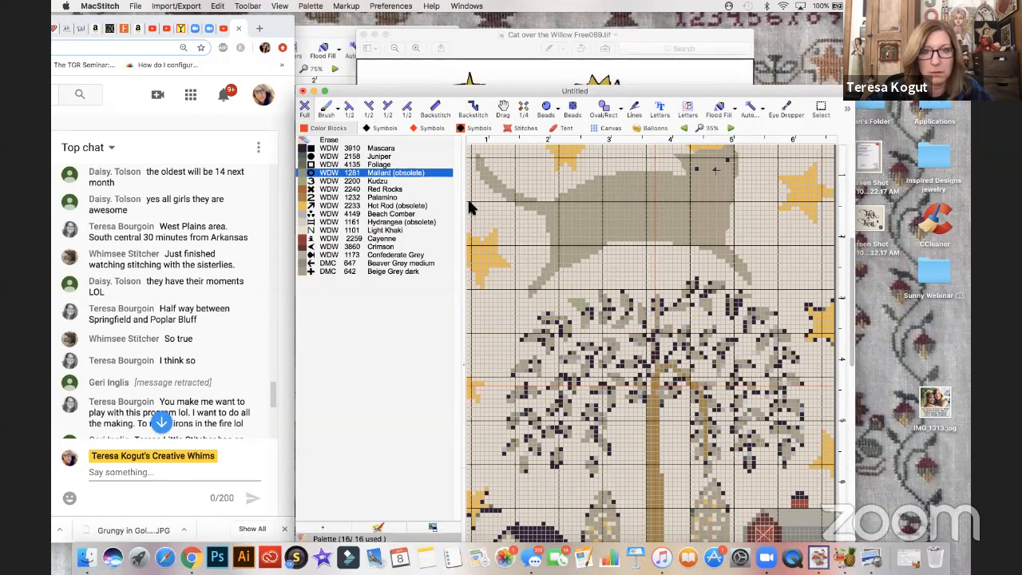
pyautogui.press('super+minus')
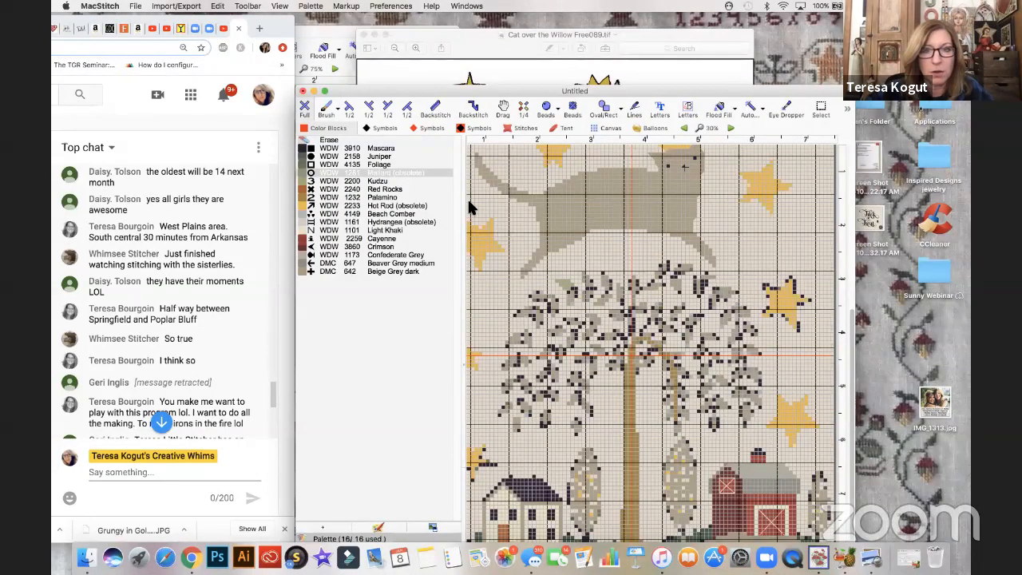
pyautogui.press('super+minus')
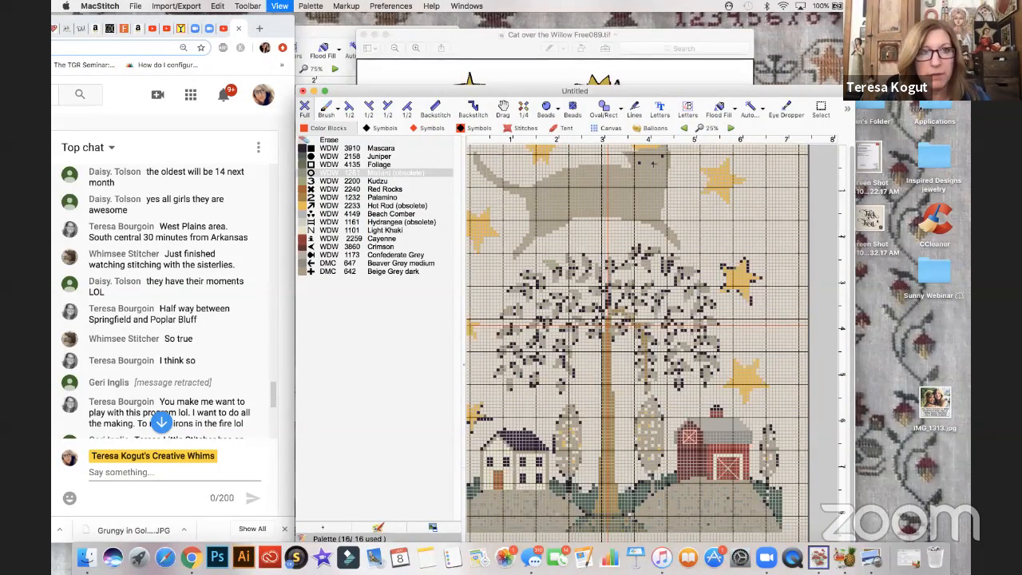
pyautogui.press('super+minus')
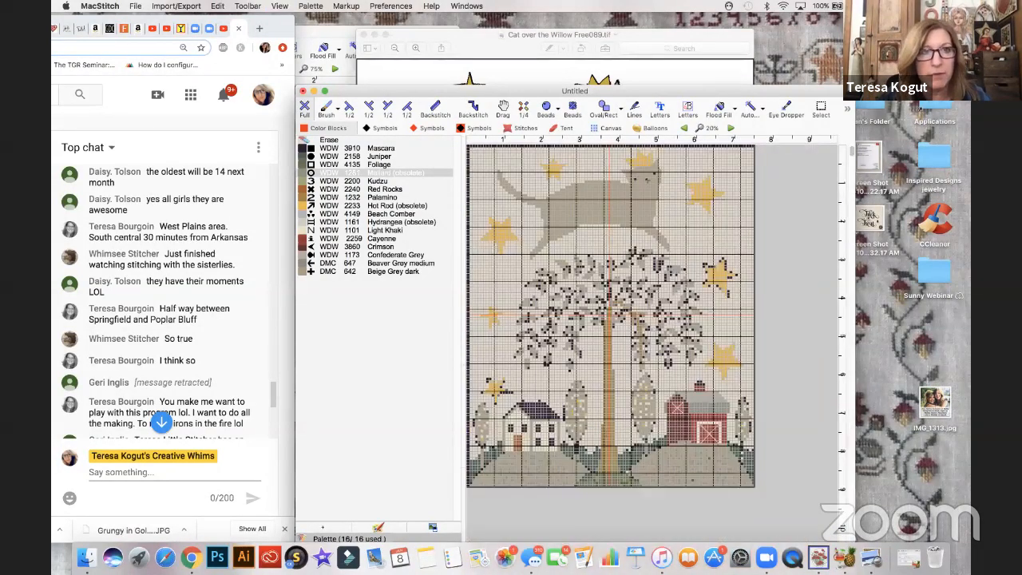
pyautogui.click(311, 6)
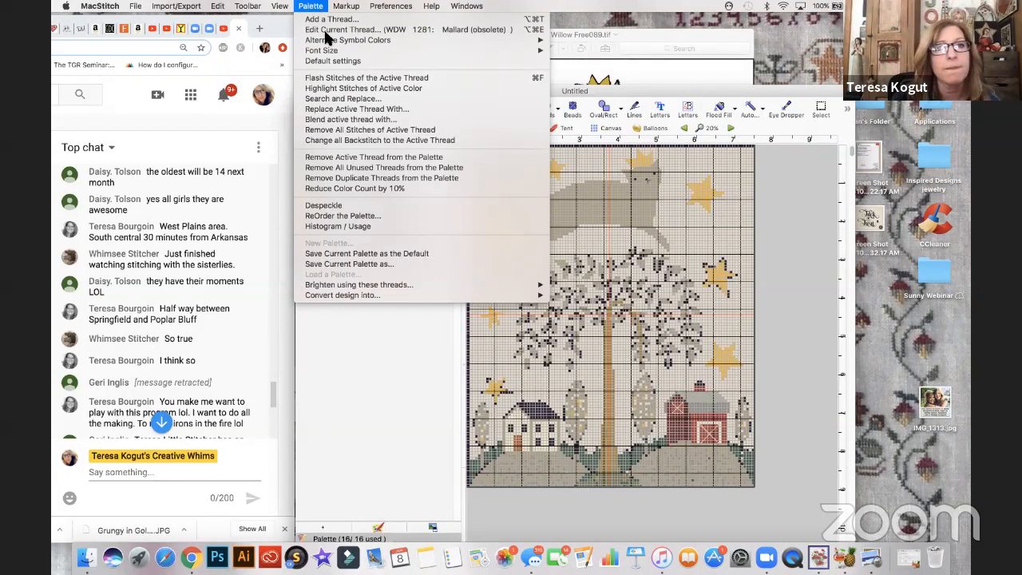
pyautogui.click(335, 80)
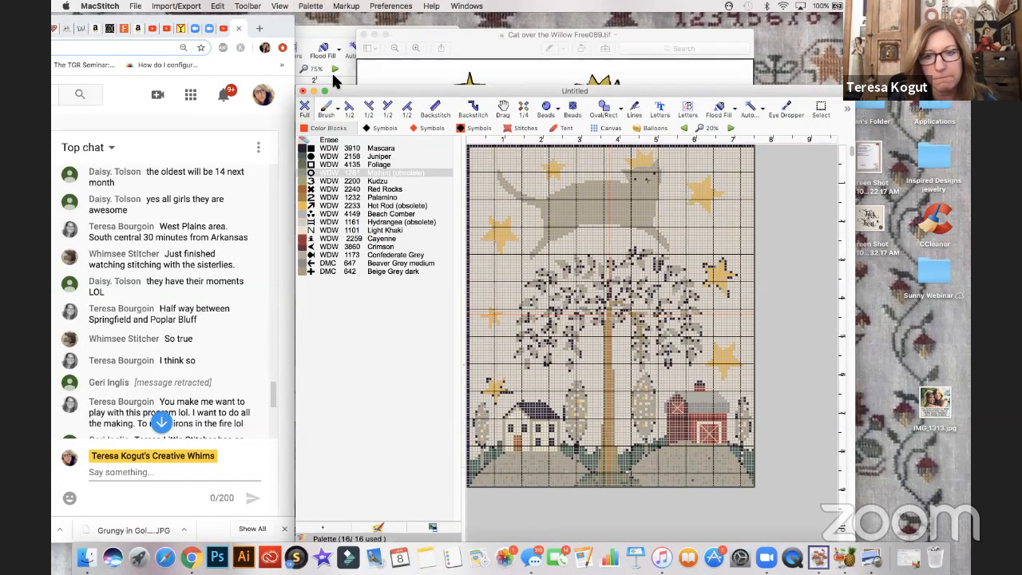
# - Replace all WDW 1281 Mallard stitches with WDW 2200 Kudzu and remove the unused threads from the palette
pyautogui.click(311, 7)
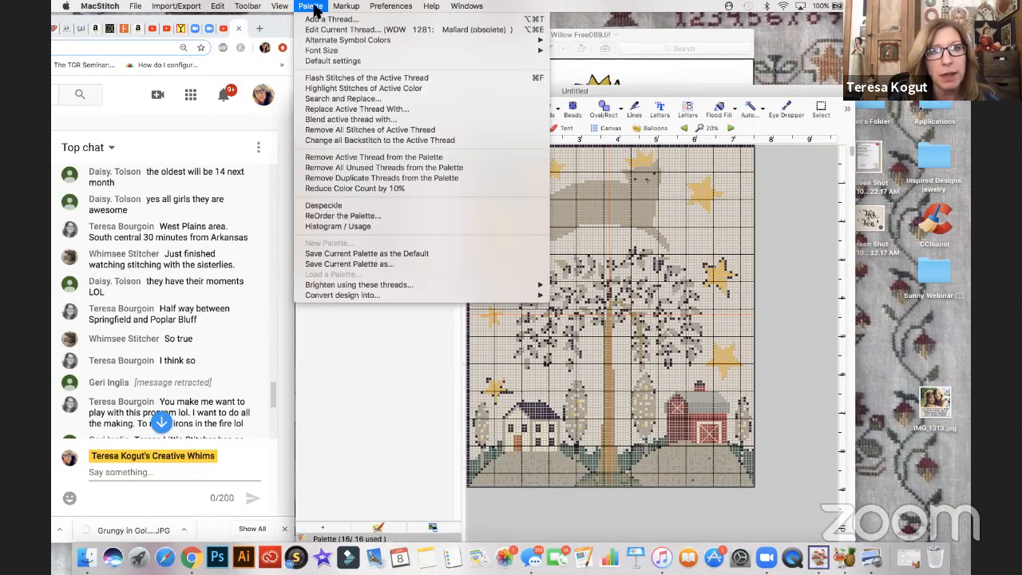
pyautogui.click(334, 98)
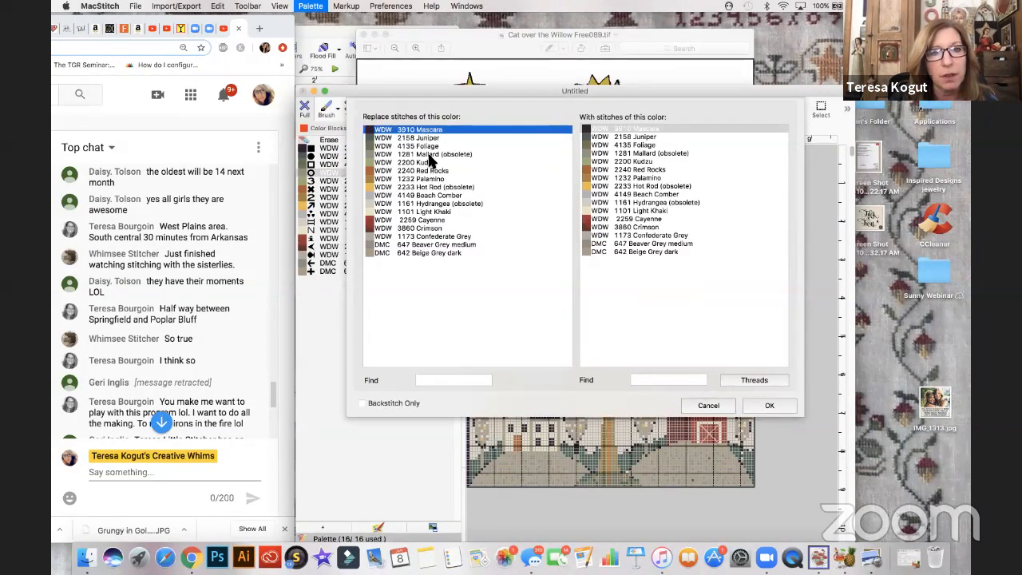
pyautogui.click(429, 154)
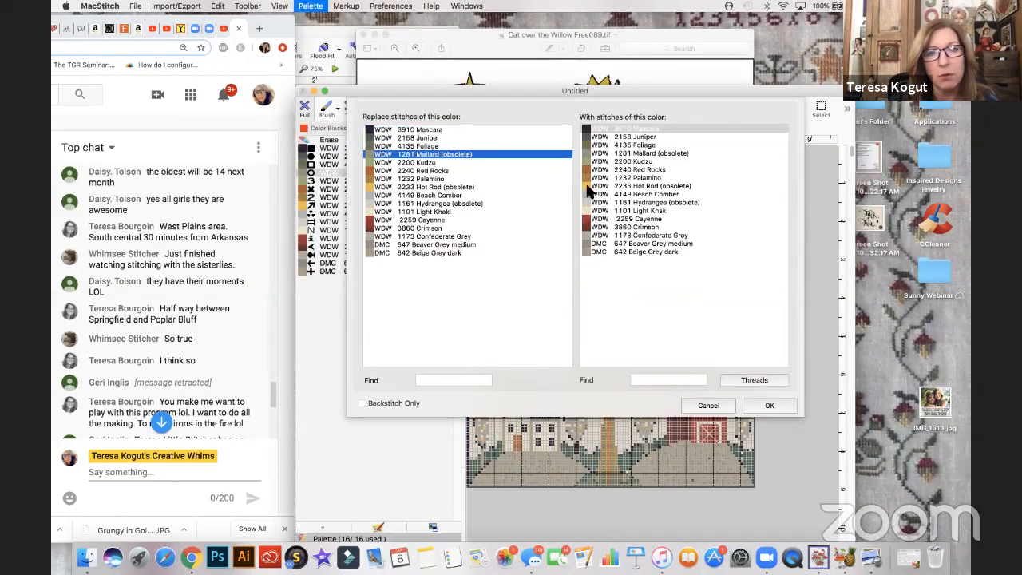
pyautogui.click(640, 161)
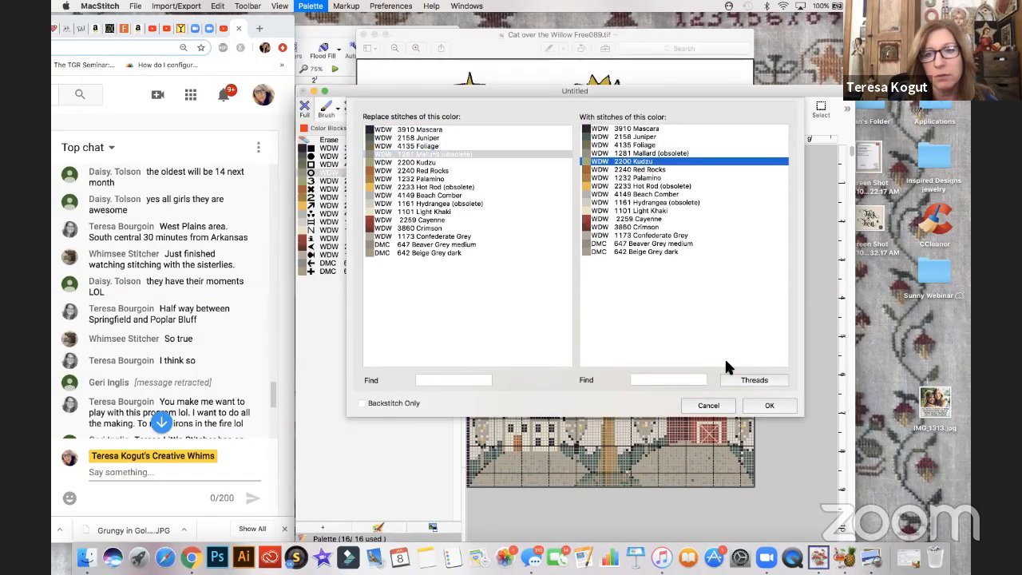
pyautogui.click(752, 402)
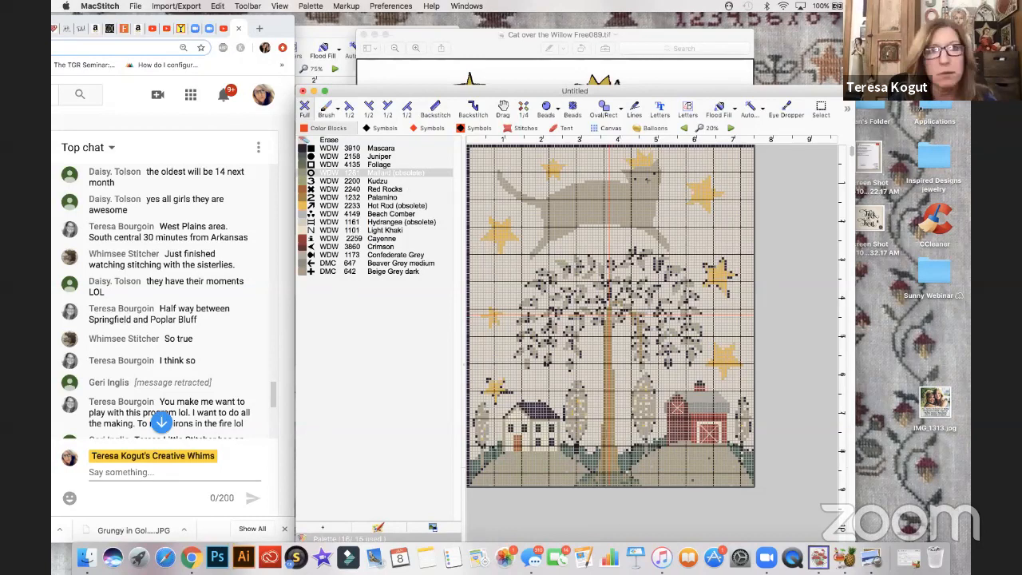
pyautogui.click(311, 6)
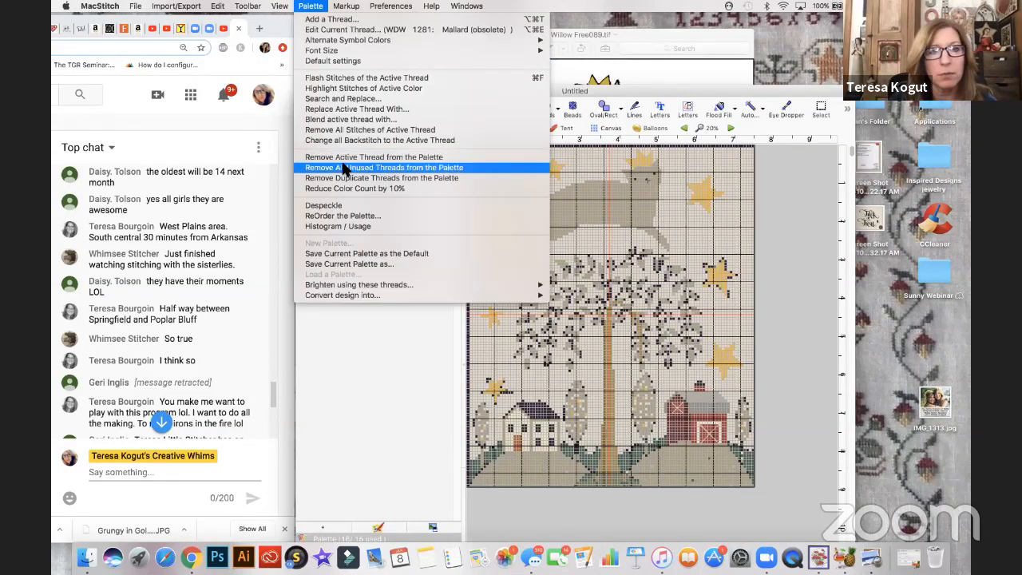
pyautogui.click(343, 168)
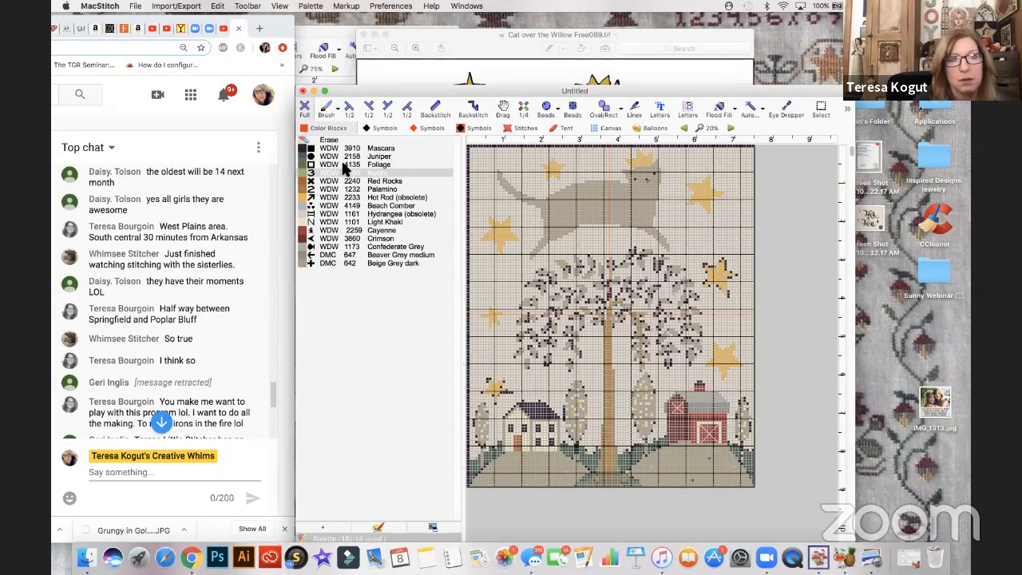
# - Flash the stitches of the WDW 4135 Foliage thread to locate them in the chart
pyautogui.click(351, 165)
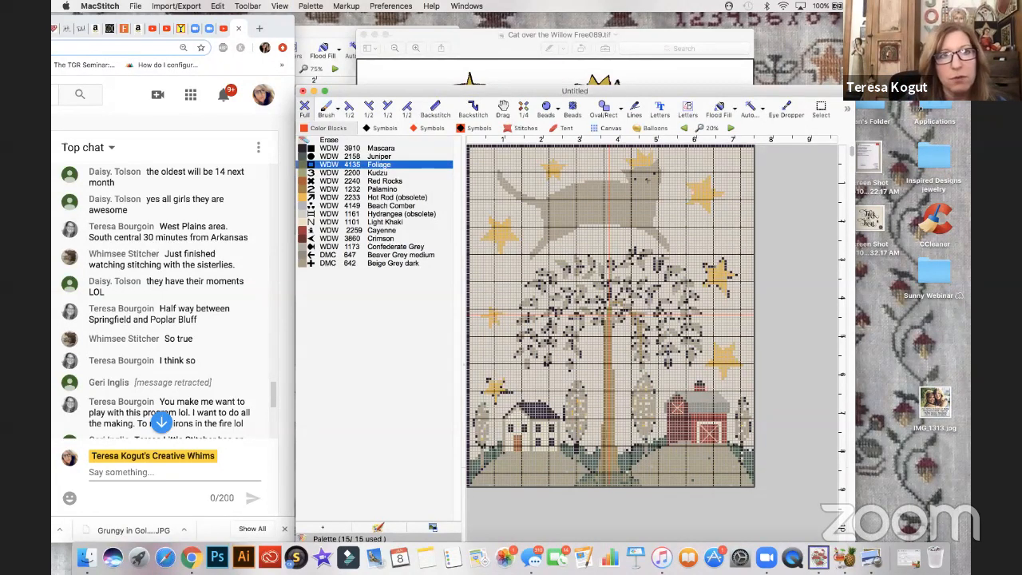
pyautogui.click(311, 5)
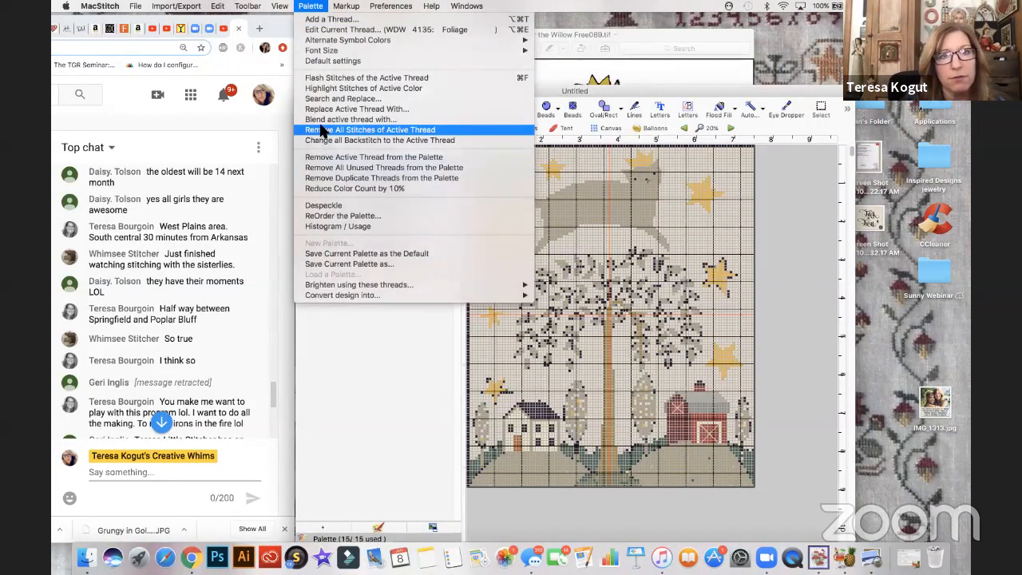
pyautogui.click(328, 77)
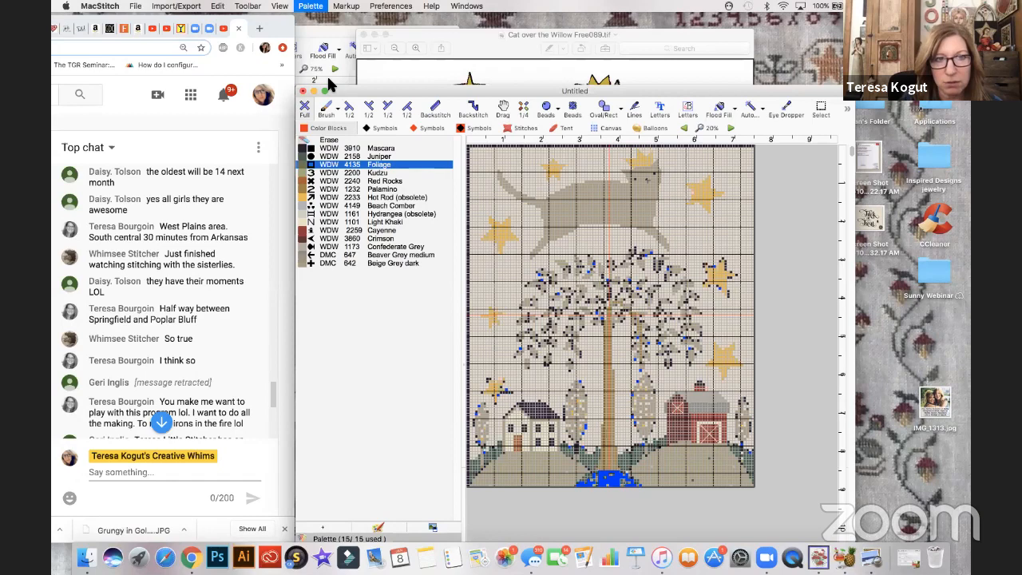
# - Change the WDW 4135 Foliage thread's number to WDW 2197 and its description to Oscar
pyautogui.click(312, 7)
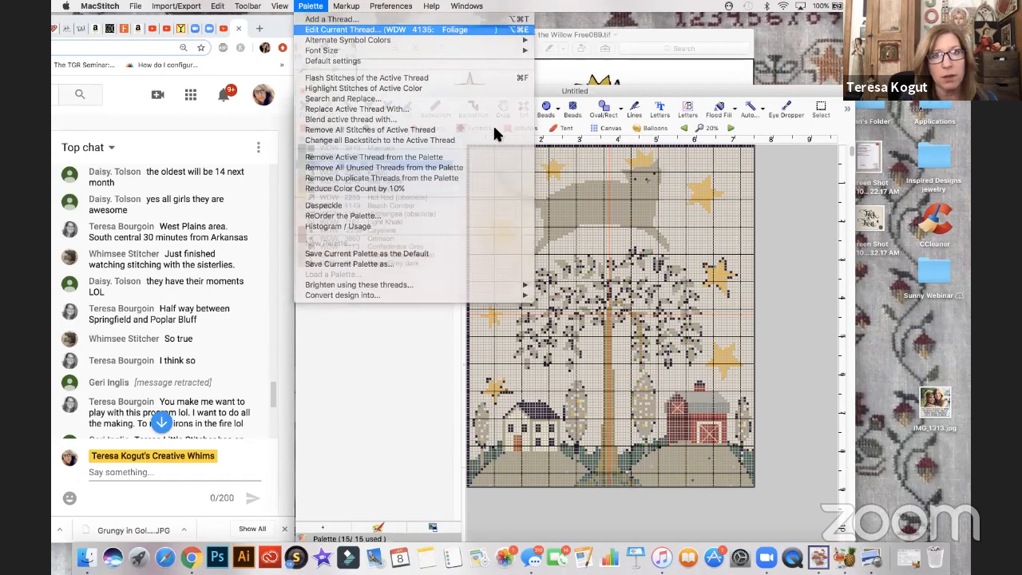
pyautogui.click(564, 115)
pyautogui.press('BackSpace')
pyautogui.press('BackSpace')
pyautogui.press('BackSpace')
pyautogui.press('BackSpace')
pyautogui.write('2197')
pyautogui.click(550, 154)
pyautogui.press('BackSpace')
pyautogui.press('BackSpace')
pyautogui.press('BackSpace')
pyautogui.press('BackSpace')
pyautogui.press('BackSpace')
pyautogui.press('BackSpace')
pyautogui.press('BackSpace')
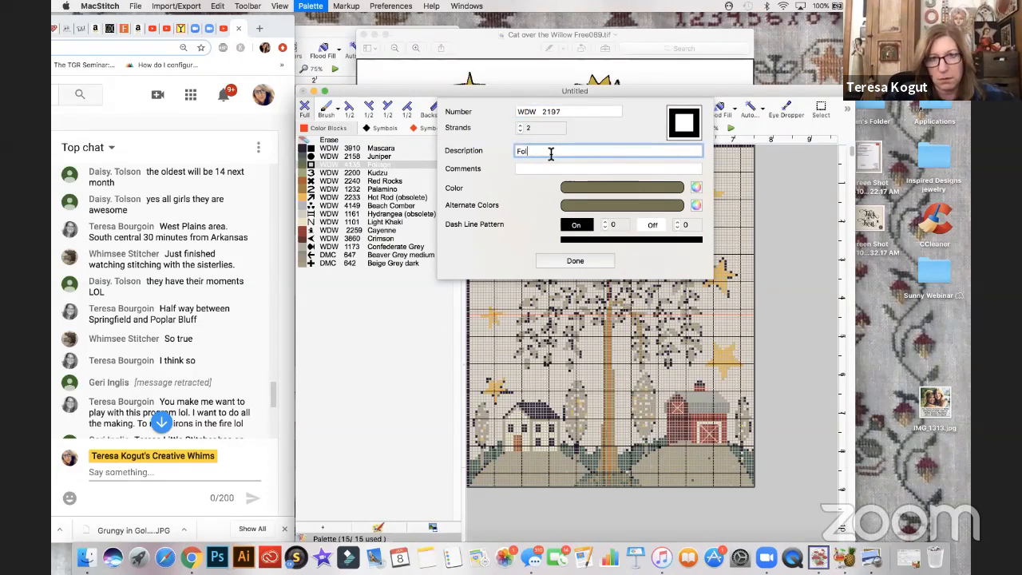
pyautogui.write('Oscar')
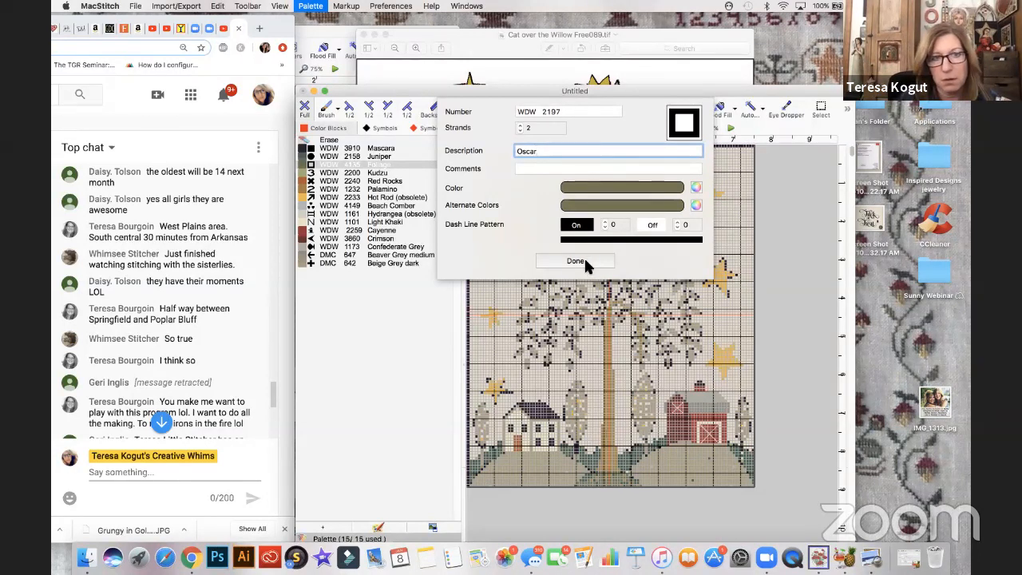
# - Lighten the olive color of the WDW 2197 Oscar thread slightly and save the thread's changes
pyautogui.click(597, 190)
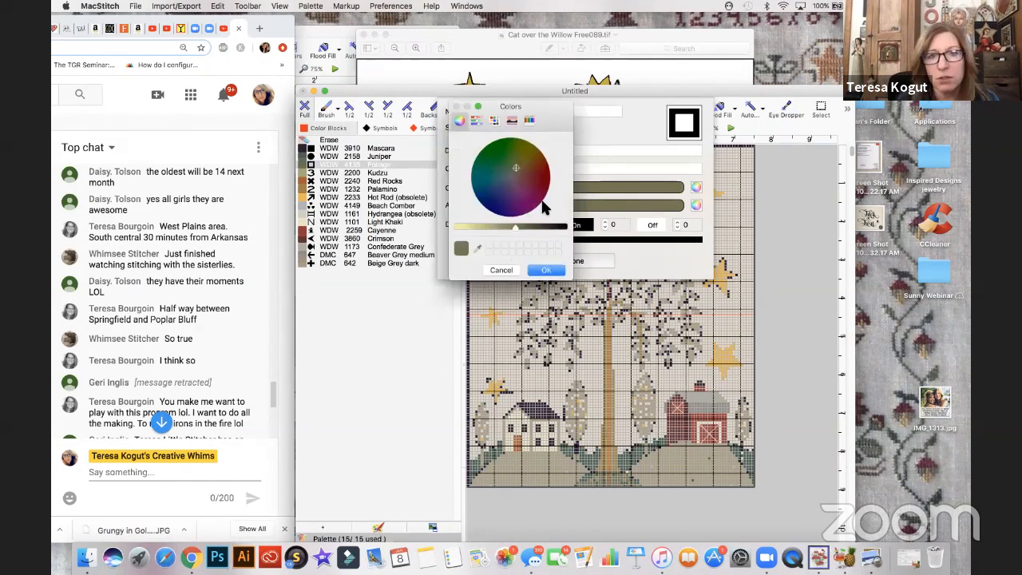
pyautogui.moveTo(515, 227); pyautogui.dragTo(502, 227)
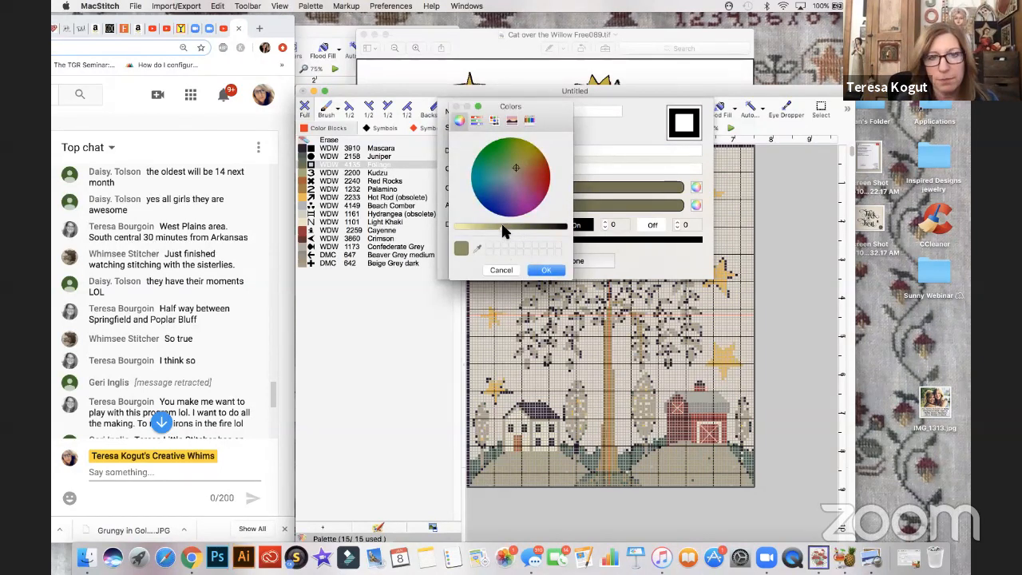
pyautogui.click(540, 272)
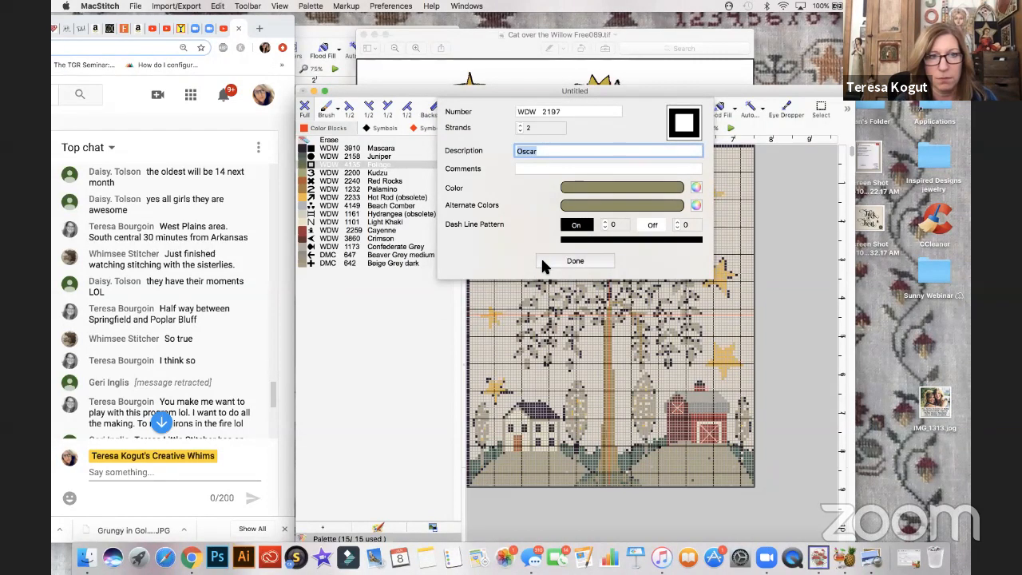
pyautogui.click(542, 261)
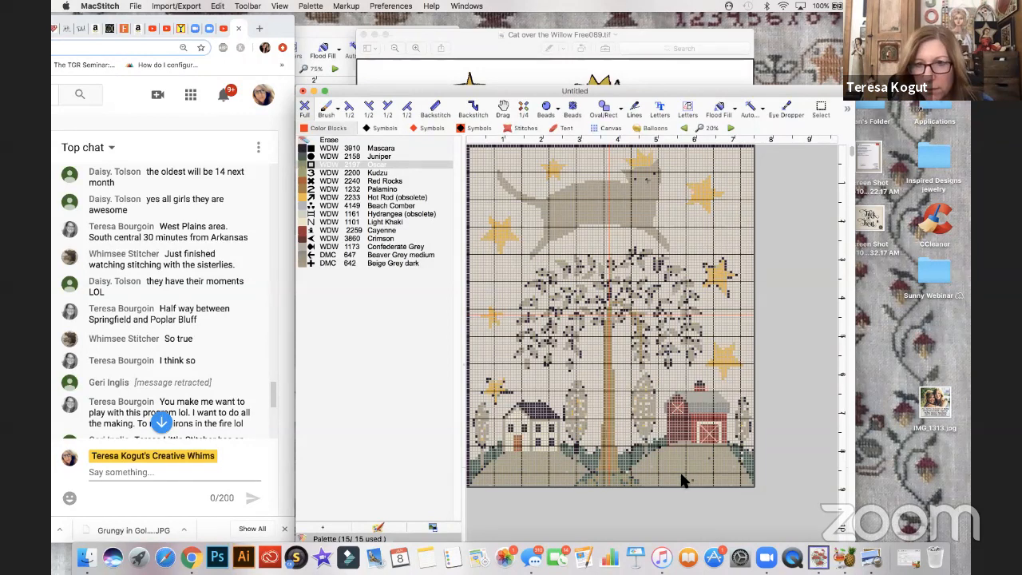
# - Change the WDW 2233 Hot Rod thread's number to WDW 1229 and its description to Chickpea
pyautogui.click(303, 197)
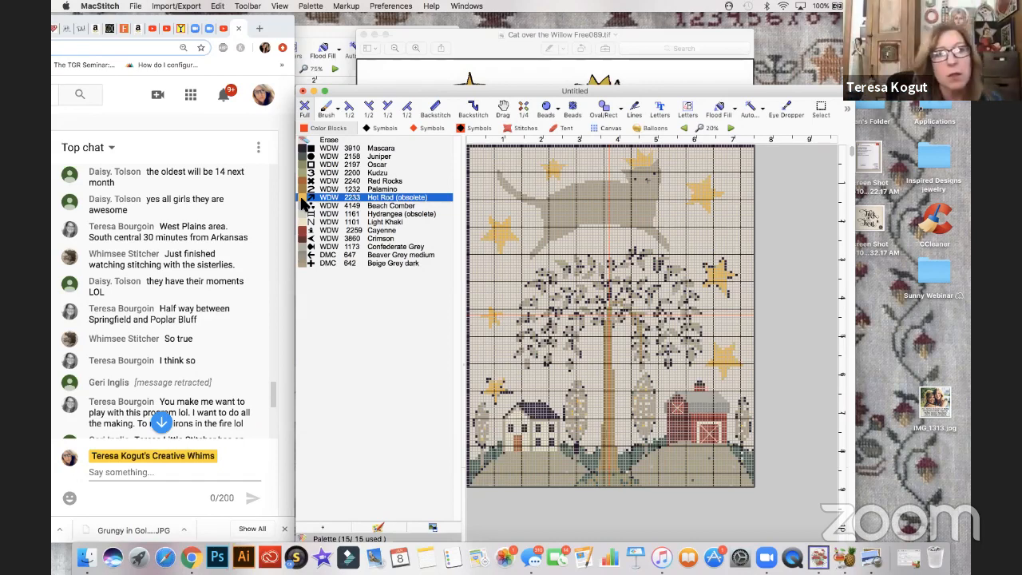
pyautogui.click(311, 6)
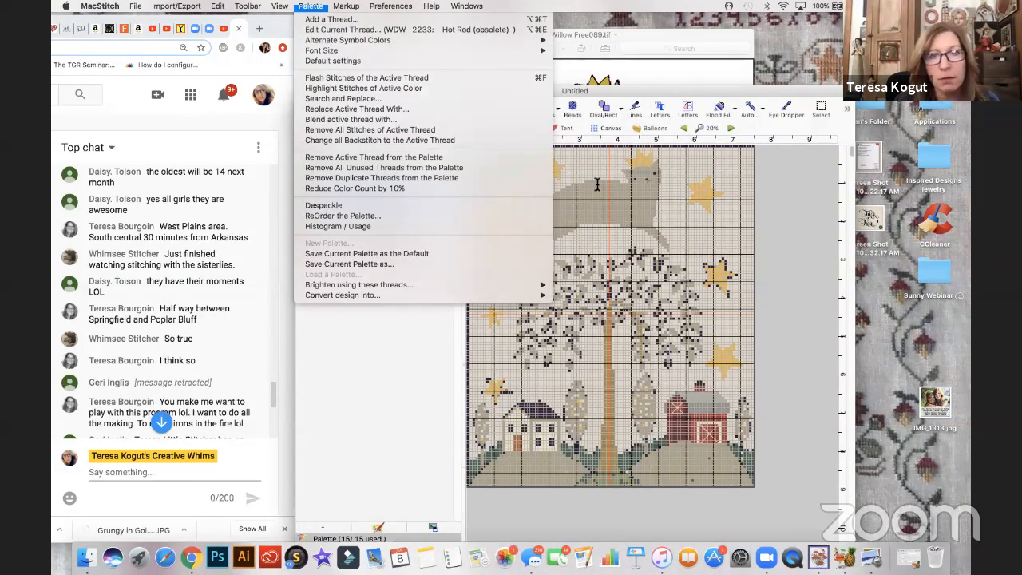
pyautogui.click(366, 29)
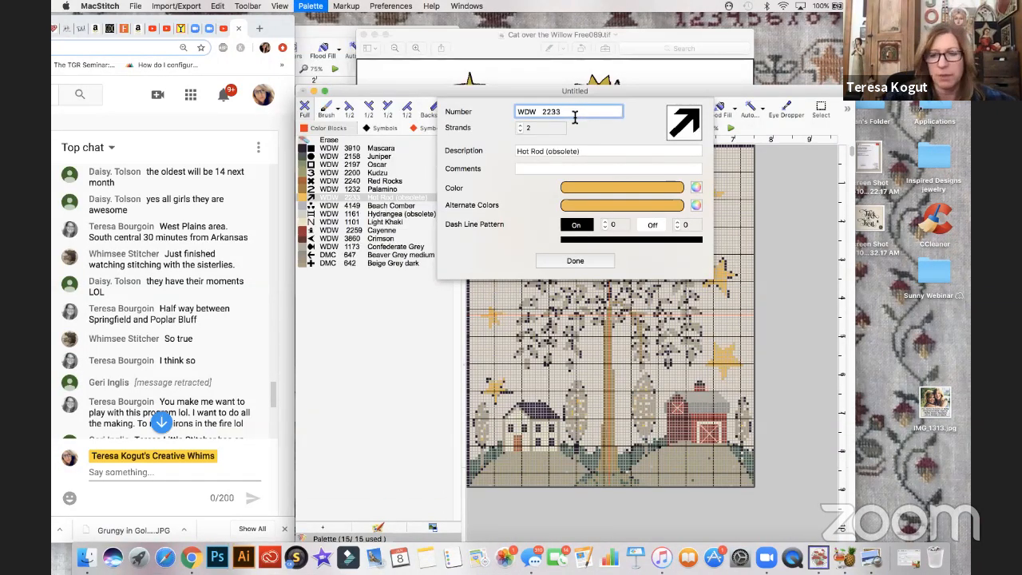
pyautogui.press('BackSpace')
pyautogui.press('BackSpace')
pyautogui.press('BackSpace')
pyautogui.press('BackSpace')
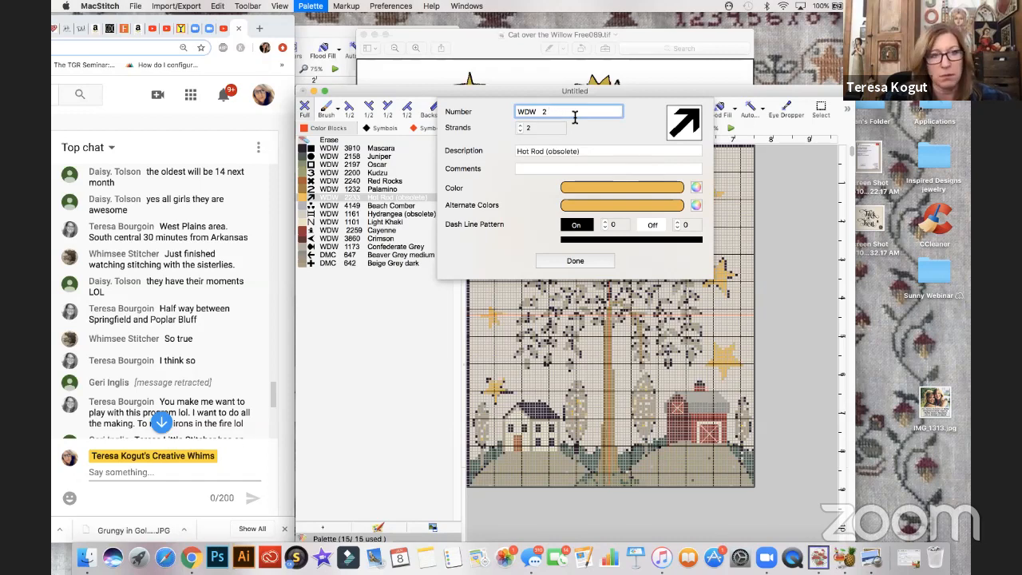
pyautogui.write('1229')
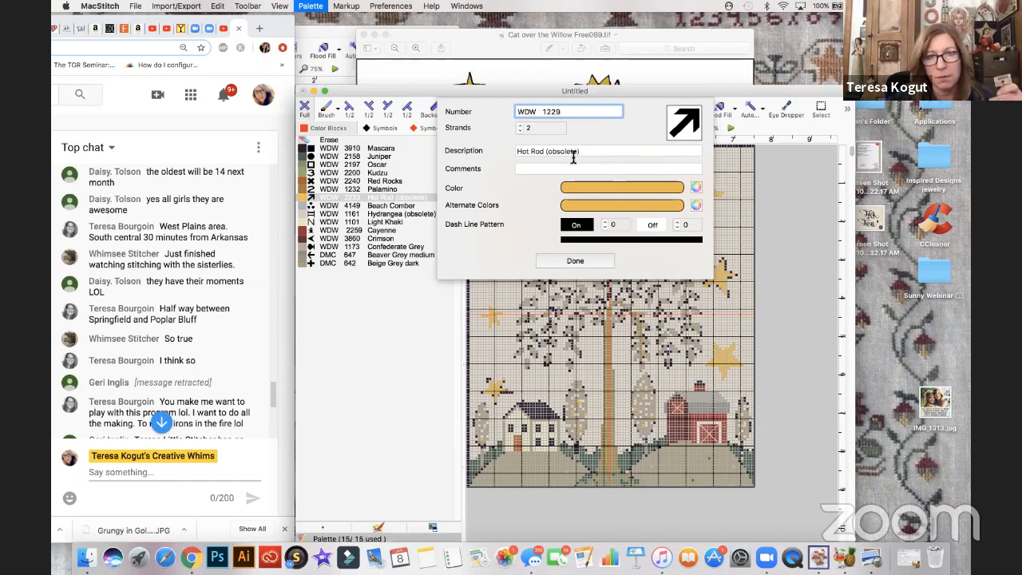
pyautogui.doubleClick(573, 151)
pyautogui.tripleClick(572, 151)
pyautogui.write('Chick')
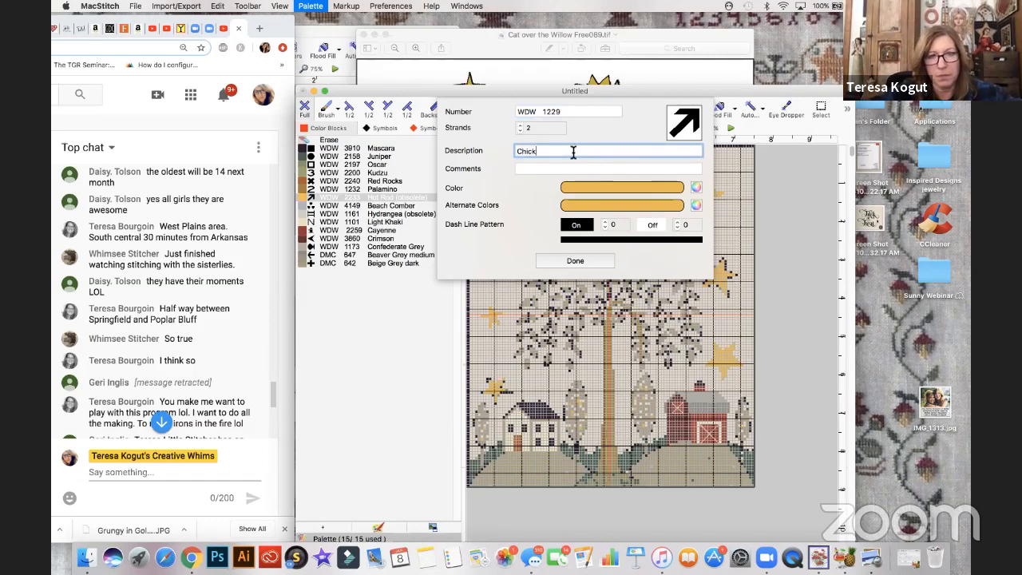
pyautogui.write('pea')
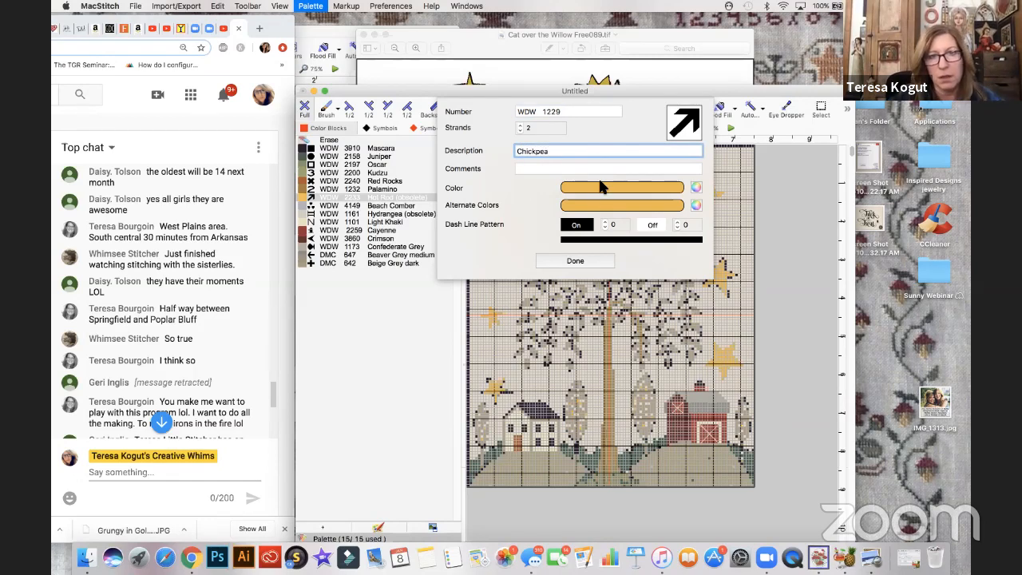
# - Darken the golden yellow color of the WDW 1229 Chickpea thread slightly and save the thread's changes
pyautogui.click(601, 187)
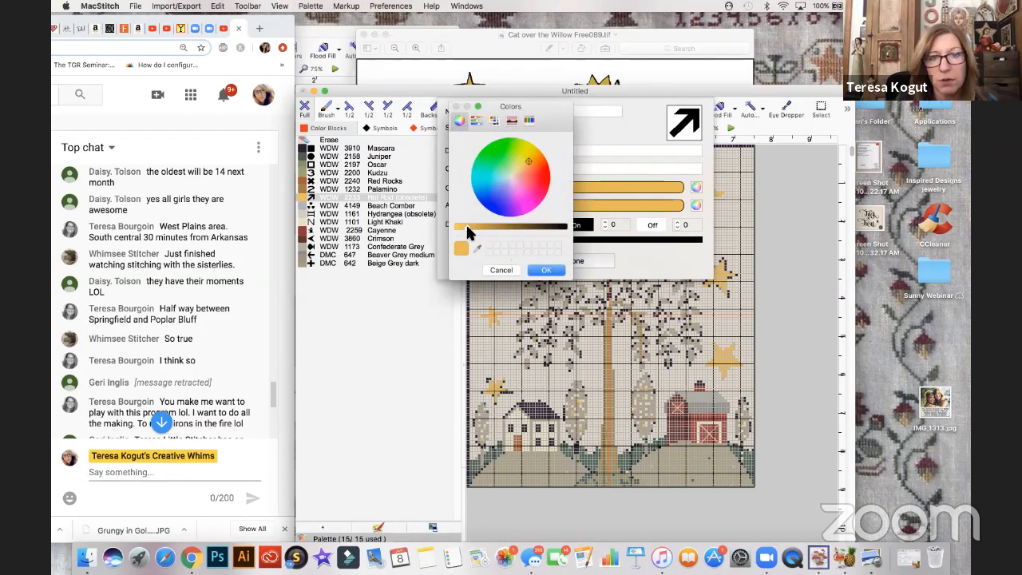
pyautogui.click(477, 228)
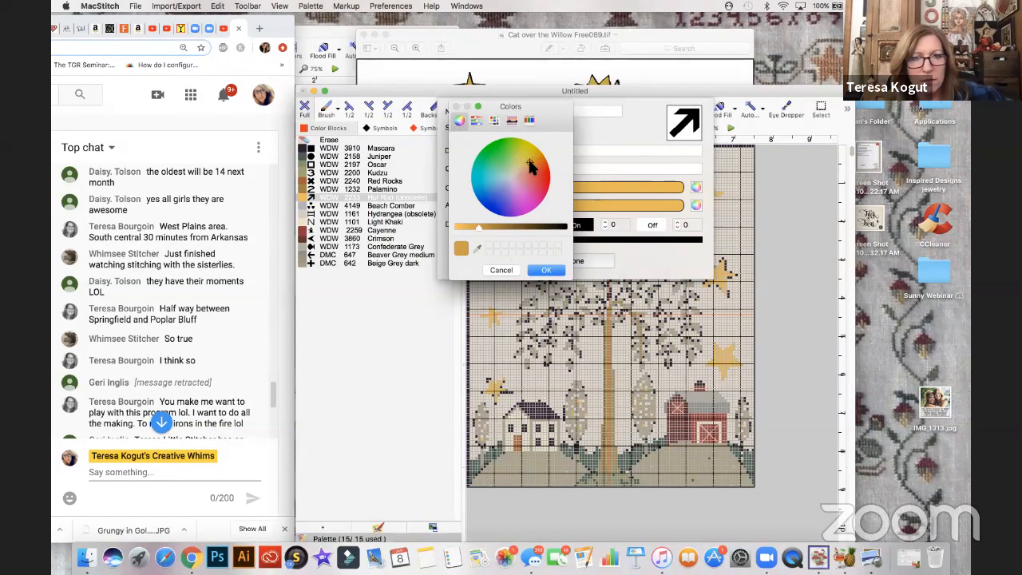
pyautogui.click(547, 270)
pyautogui.click(559, 262)
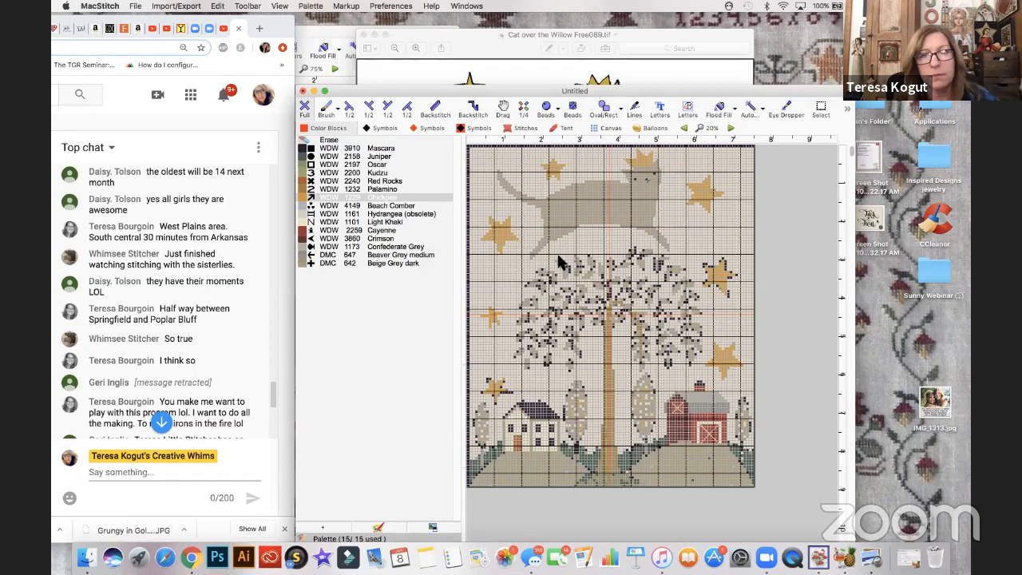
pyautogui.scroll(-1, 168, 288)
pyautogui.scroll(-5, 167, 287)
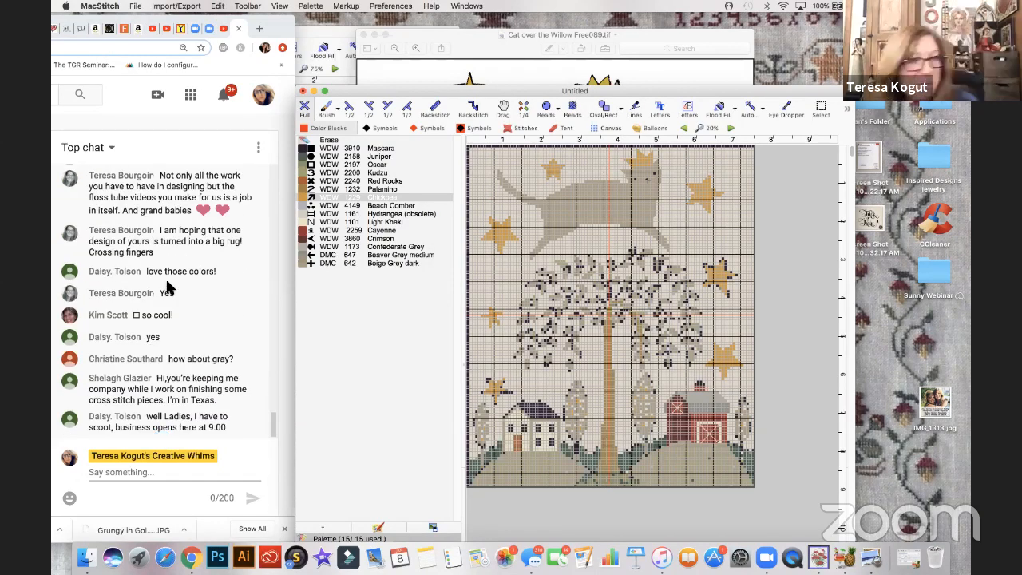
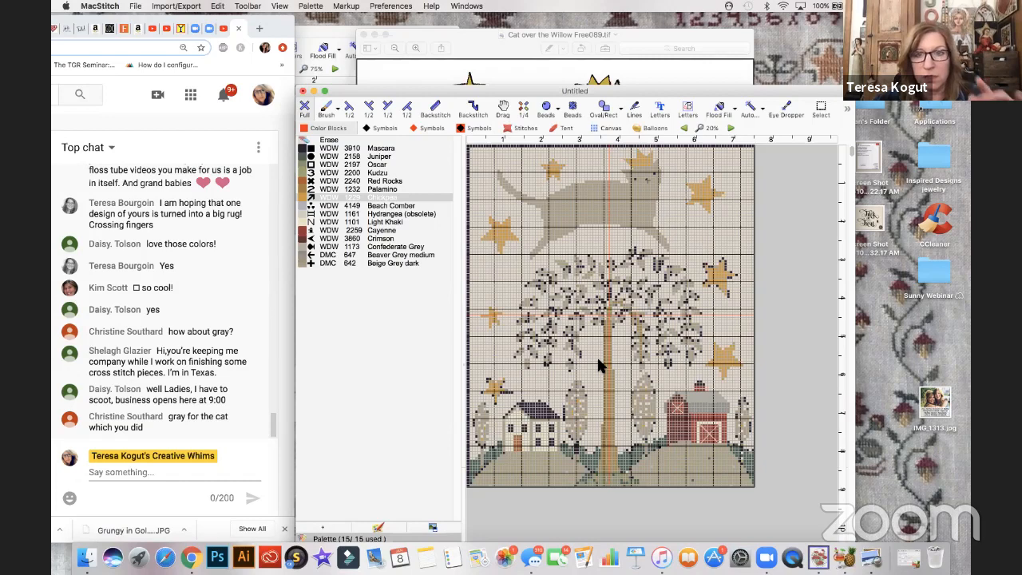
# - Recolor leaves in the upper part of the willow's left canopy with the WDW 2200 Kudzu thread
pyautogui.press('super+equal')
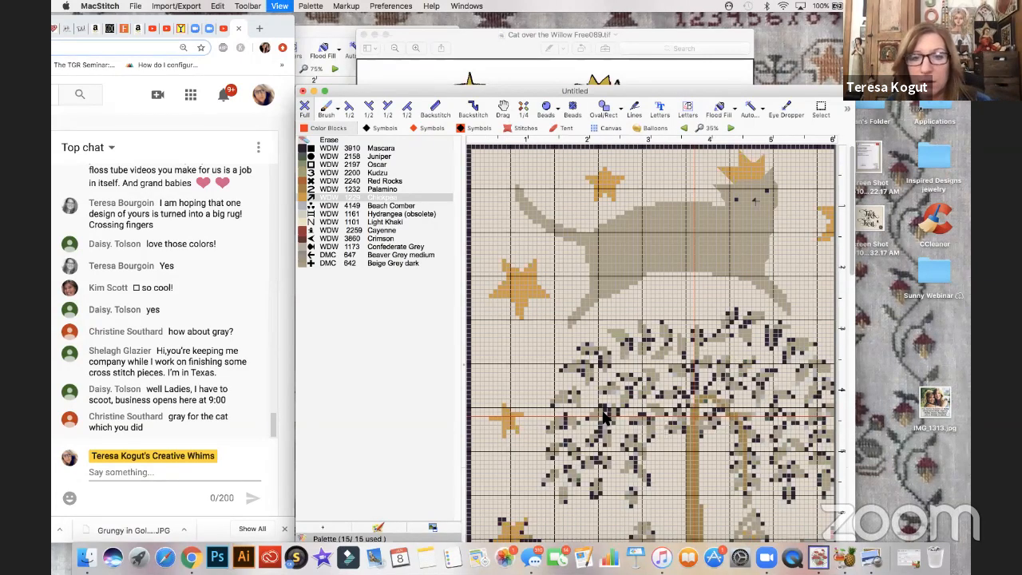
pyautogui.press('super+equal')
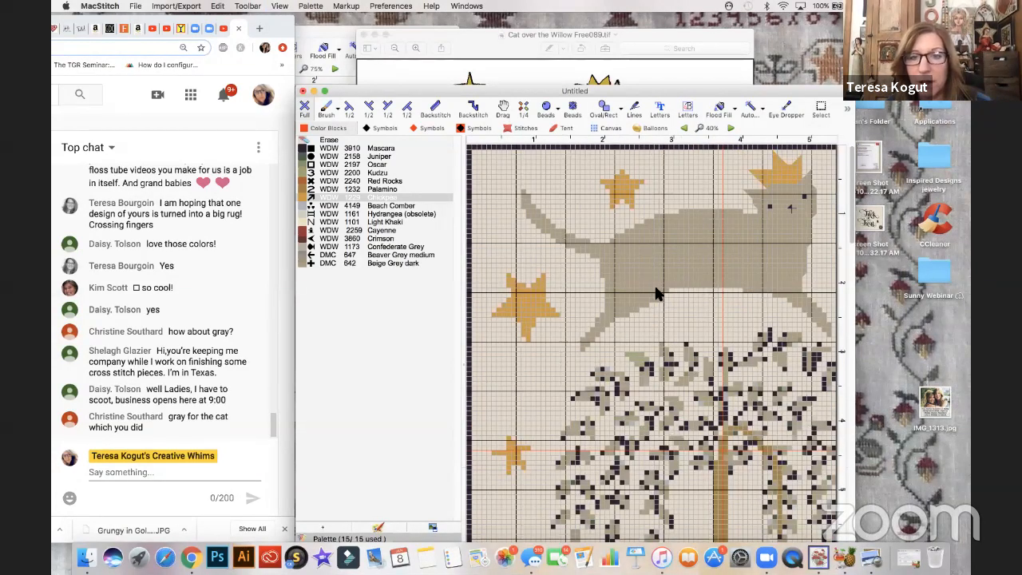
pyautogui.scroll(-5, 655, 294)
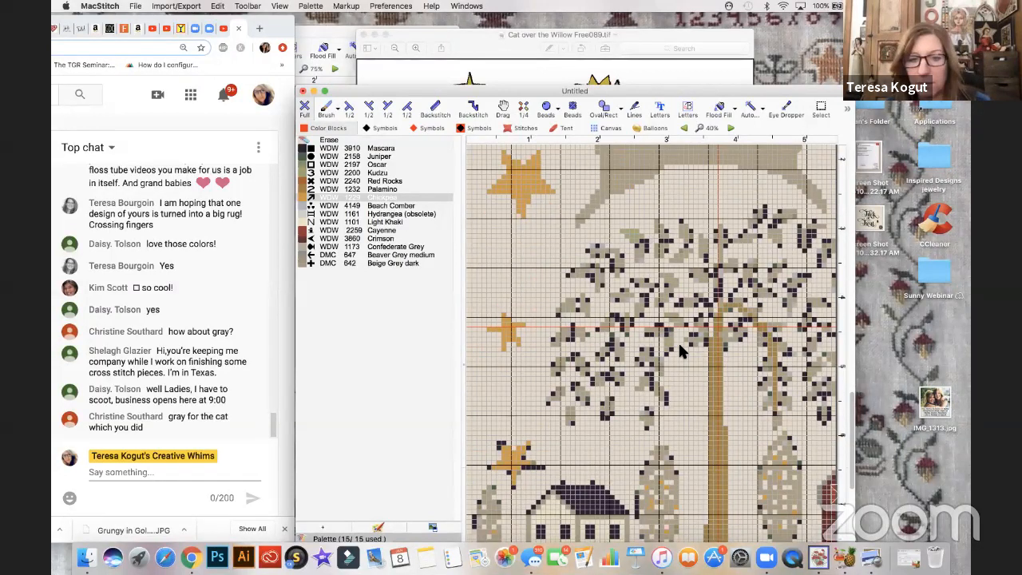
pyautogui.scroll(-2, 678, 340)
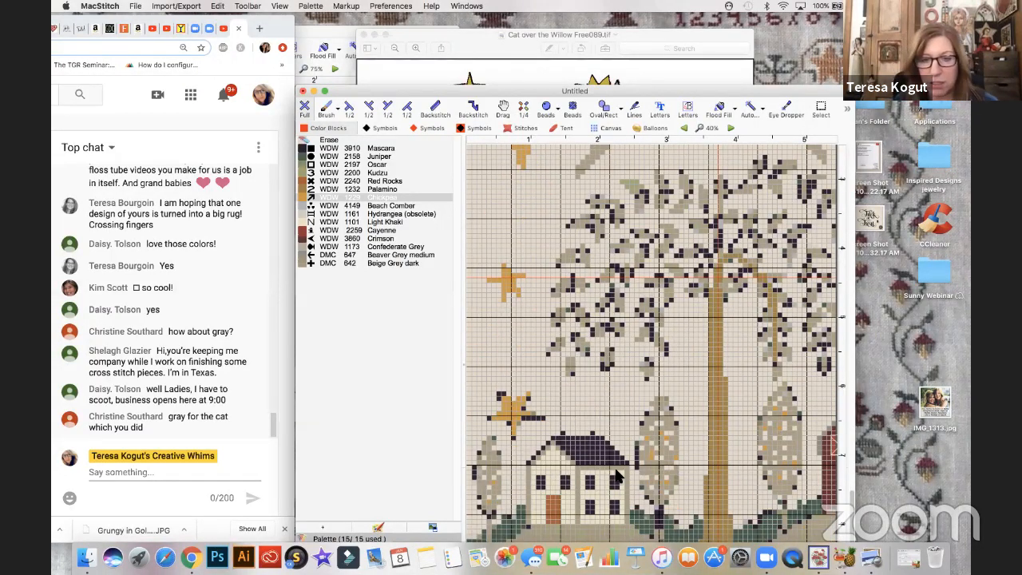
pyautogui.moveTo(506, 91); pyautogui.dragTo(505, 22)
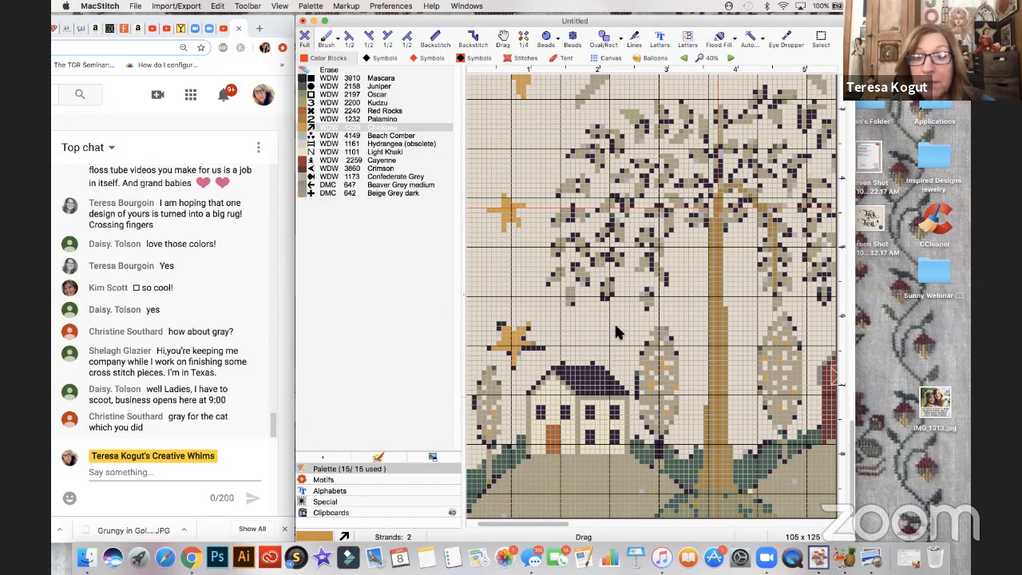
pyautogui.scroll(3, 616, 329)
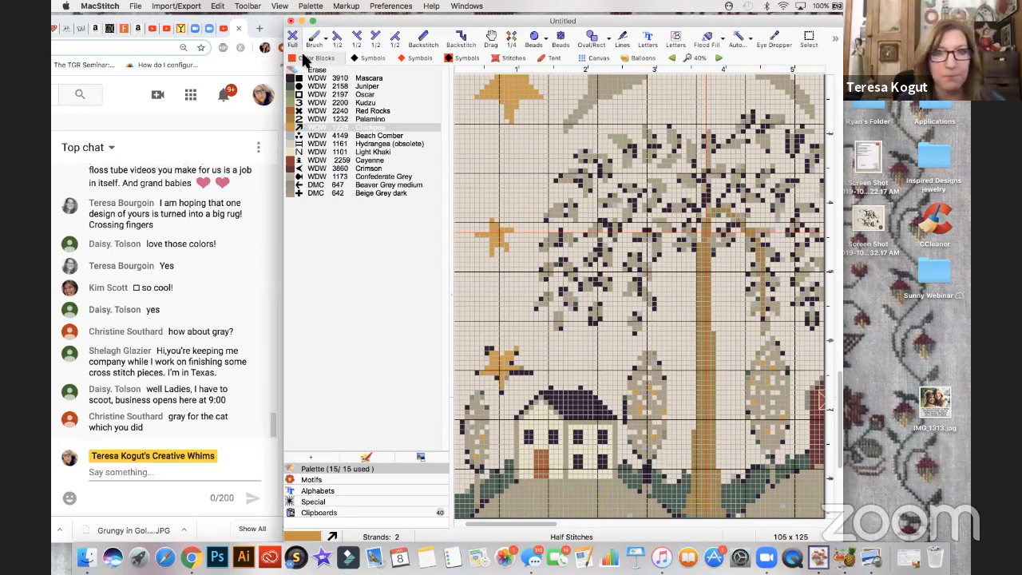
pyautogui.moveTo(347, 22); pyautogui.dragTo(245, 27)
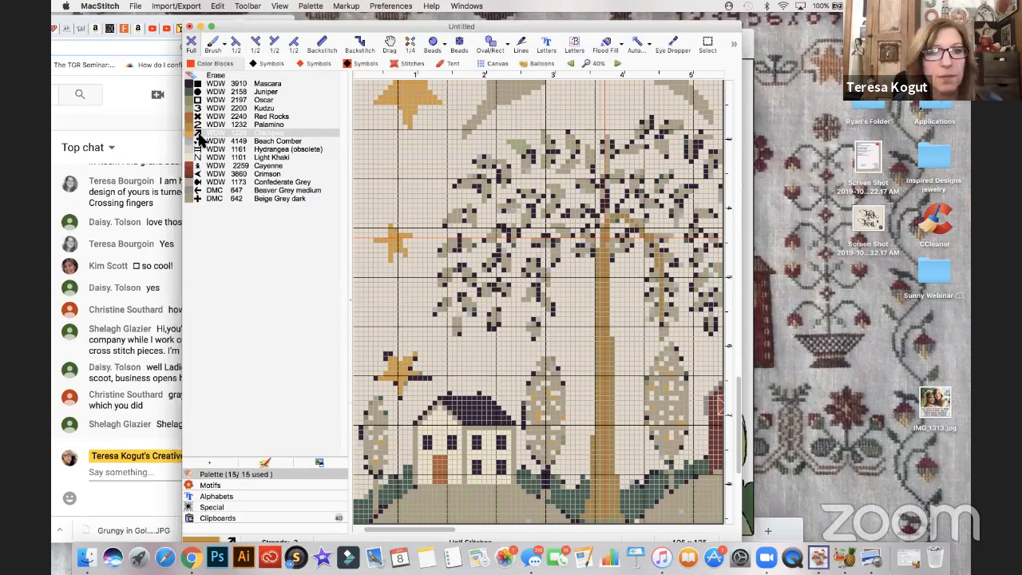
pyautogui.click(192, 109)
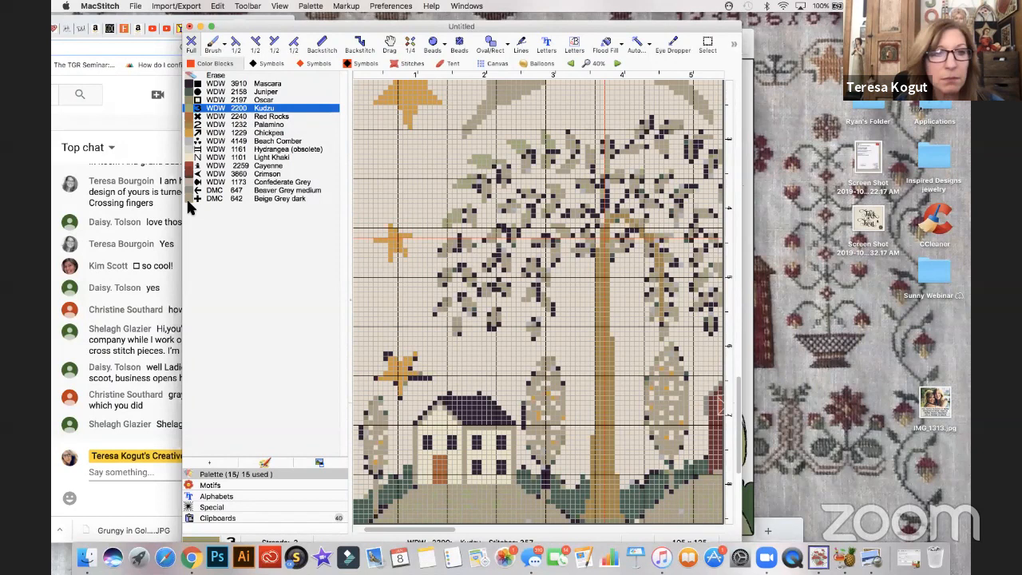
# - Paint arching, hanging branches on the willow's left side with WDW 1232 Palamino, erasing stray stitches along them
pyautogui.click(194, 125)
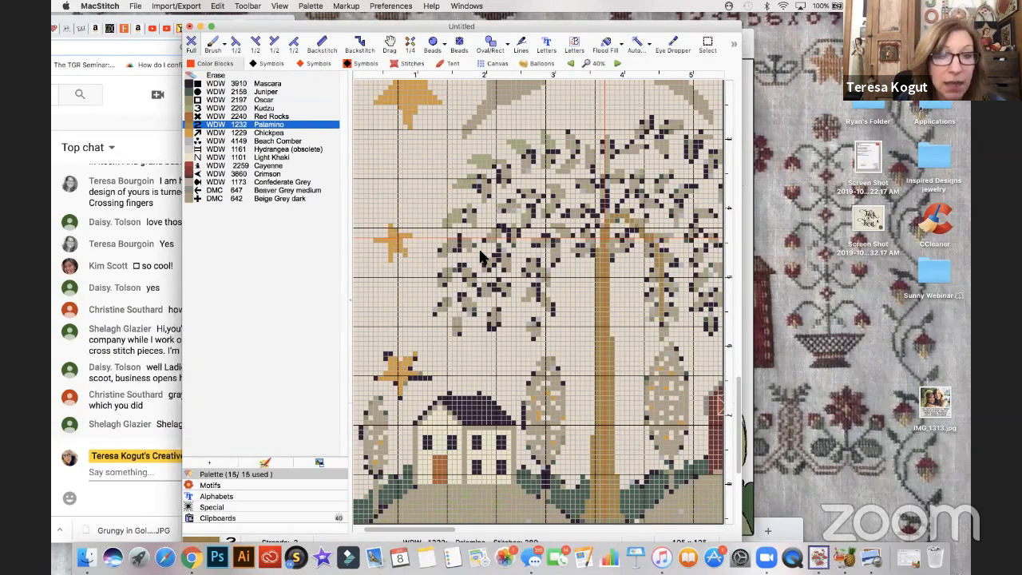
pyautogui.press('super+plus')
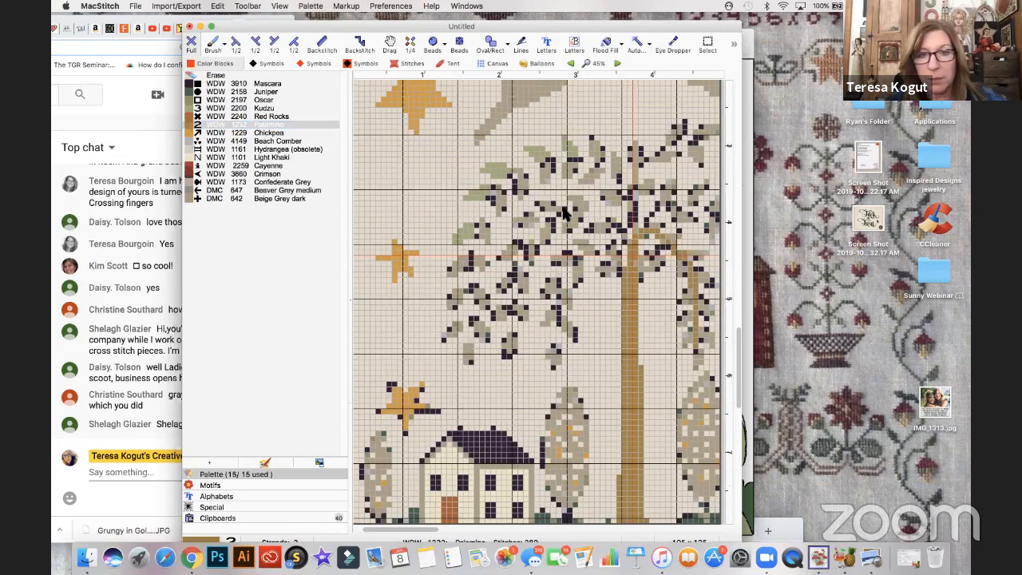
pyautogui.press('super+plus')
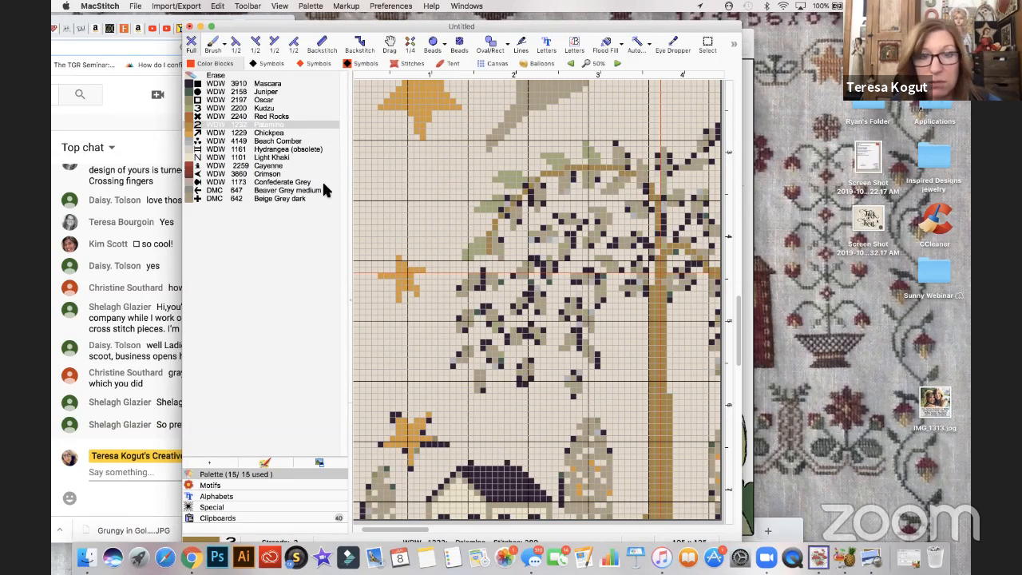
pyautogui.click(215, 76)
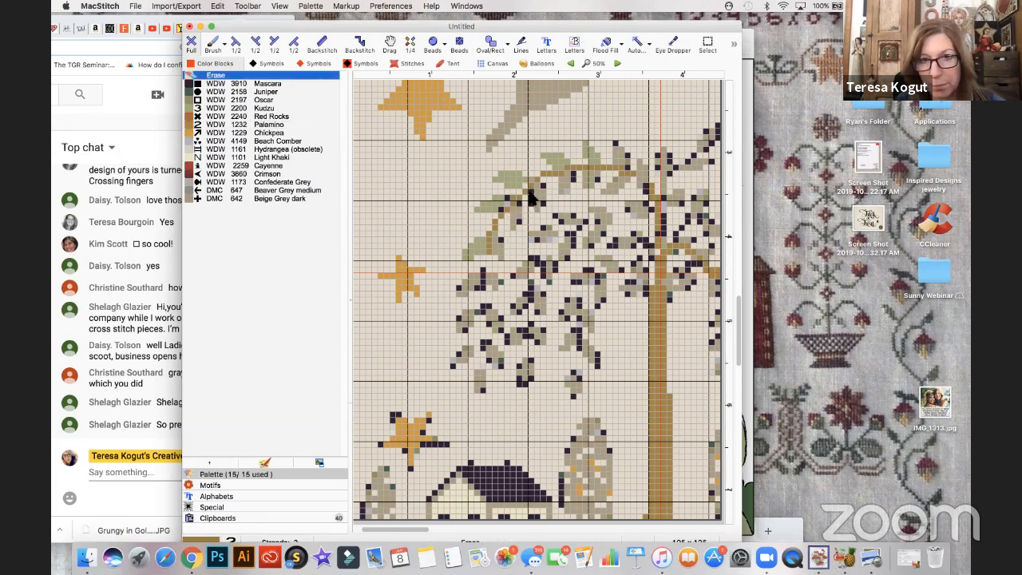
pyautogui.click(196, 125)
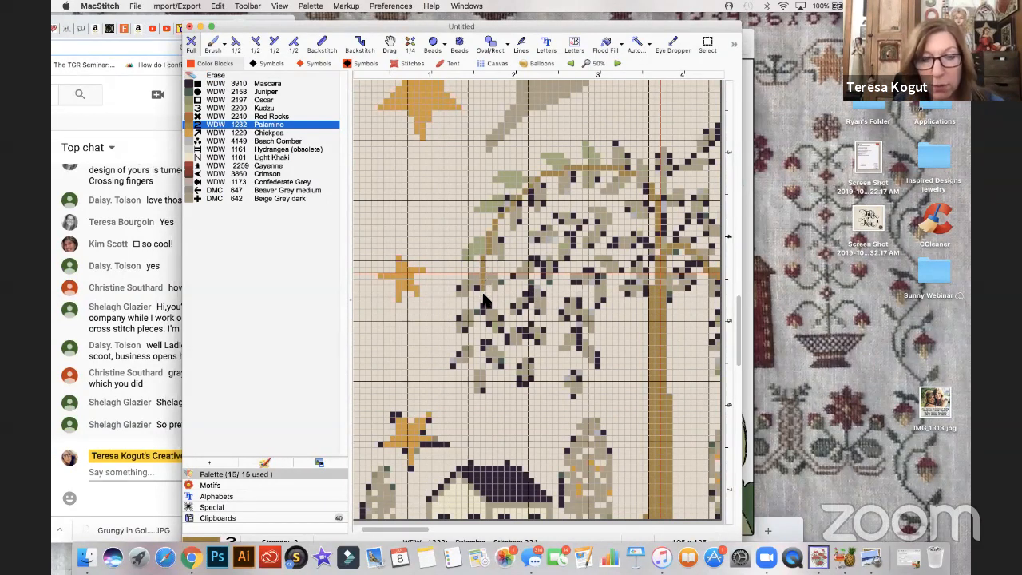
pyautogui.moveTo(477, 304); pyautogui.dragTo(479, 365)
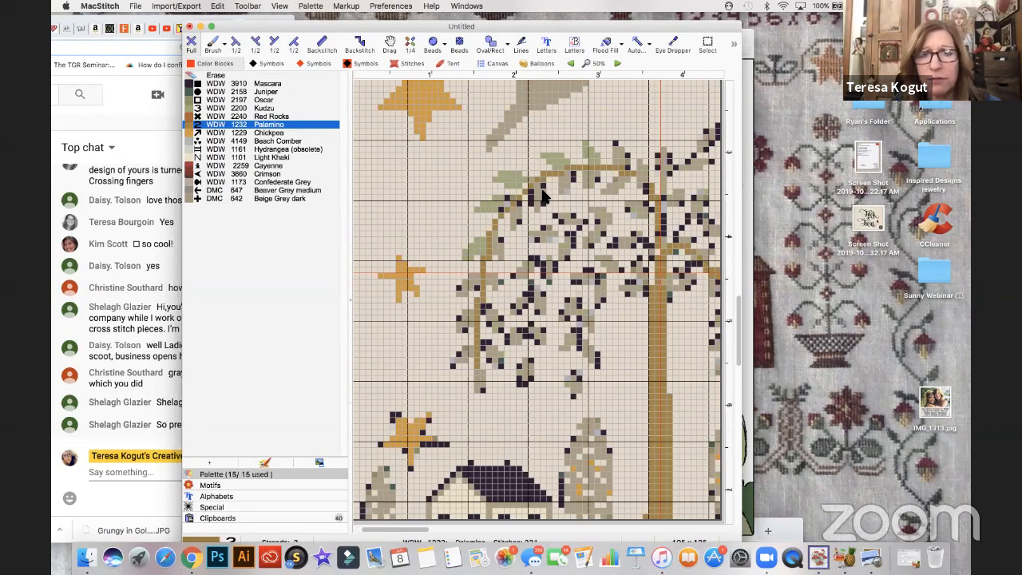
pyautogui.hscroll(5, 542, 195)
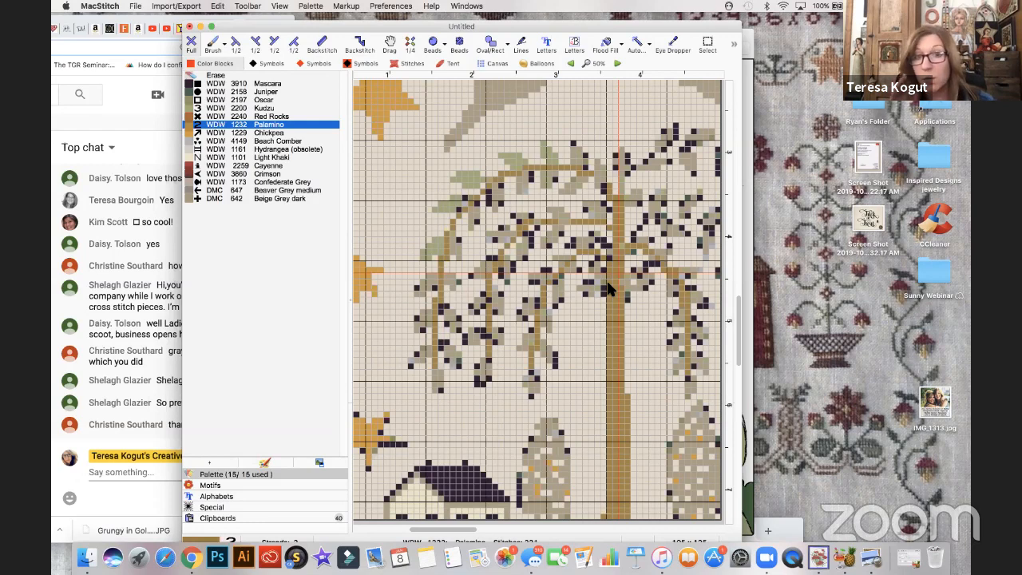
# - Erase stray stitches where the top branch meets the trunk and recolor more upper-left willow leaves with WDW 2200 Kudzu
pyautogui.hscroll(3, 607, 289)
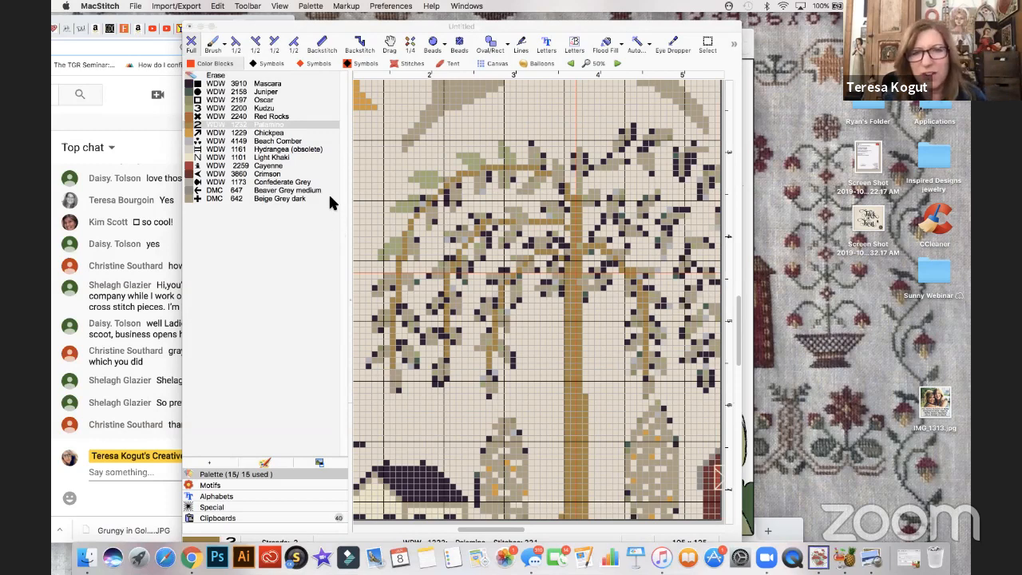
pyautogui.click(222, 74)
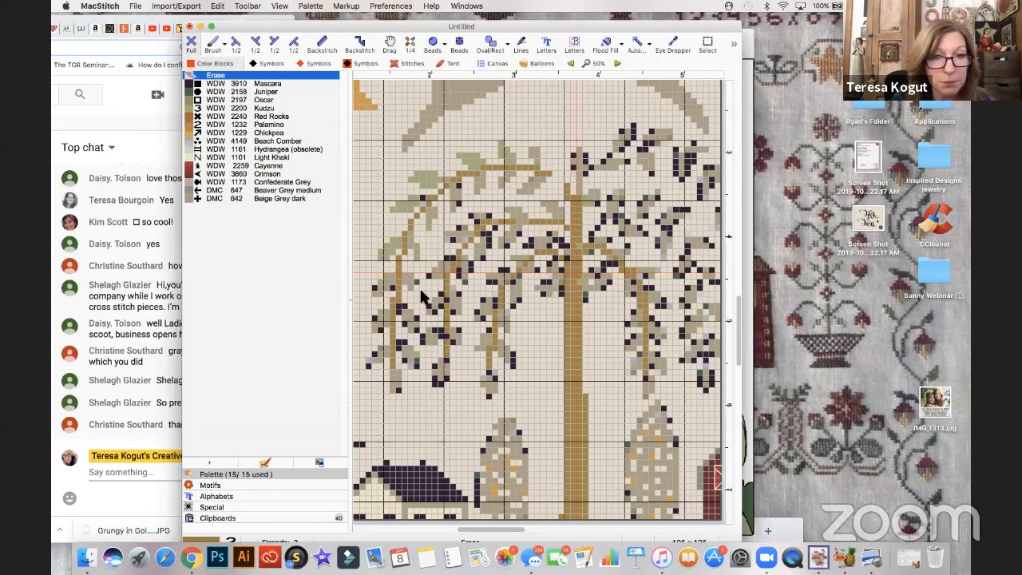
pyautogui.click(193, 108)
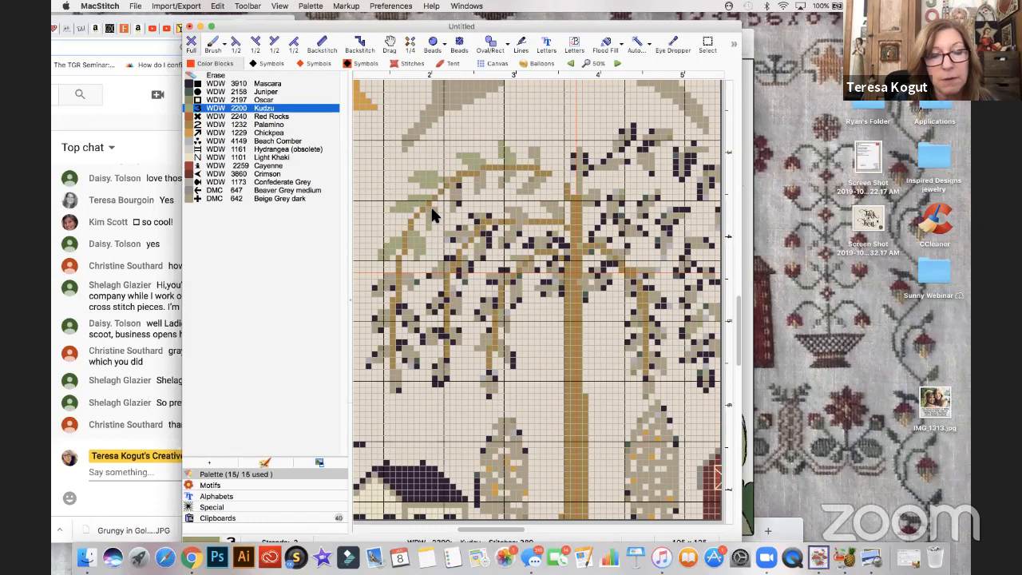
# - Move the chart window aside to uncover the live chat and read its messages
pyautogui.moveTo(261, 26); pyautogui.dragTo(332, 28)
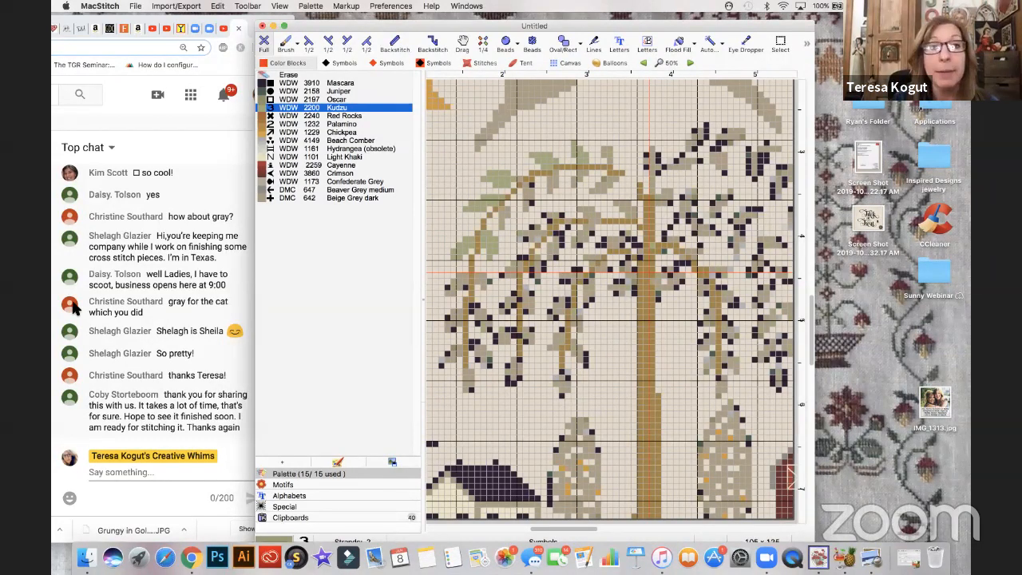
pyautogui.moveTo(287, 25); pyautogui.dragTo(208, 28)
pyautogui.moveTo(371, 27); pyautogui.dragTo(508, 43)
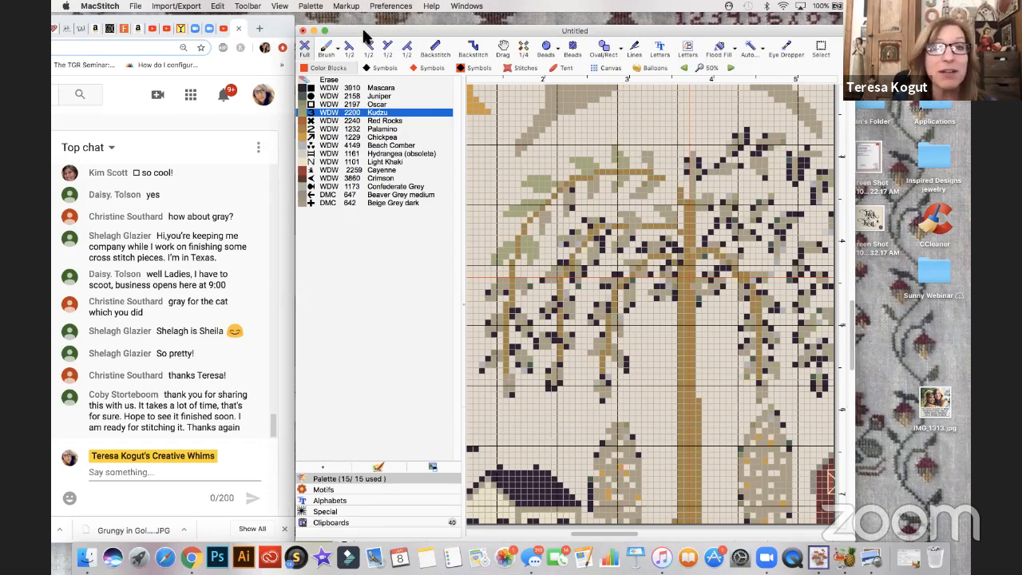
pyautogui.moveTo(348, 28); pyautogui.dragTo(333, 20)
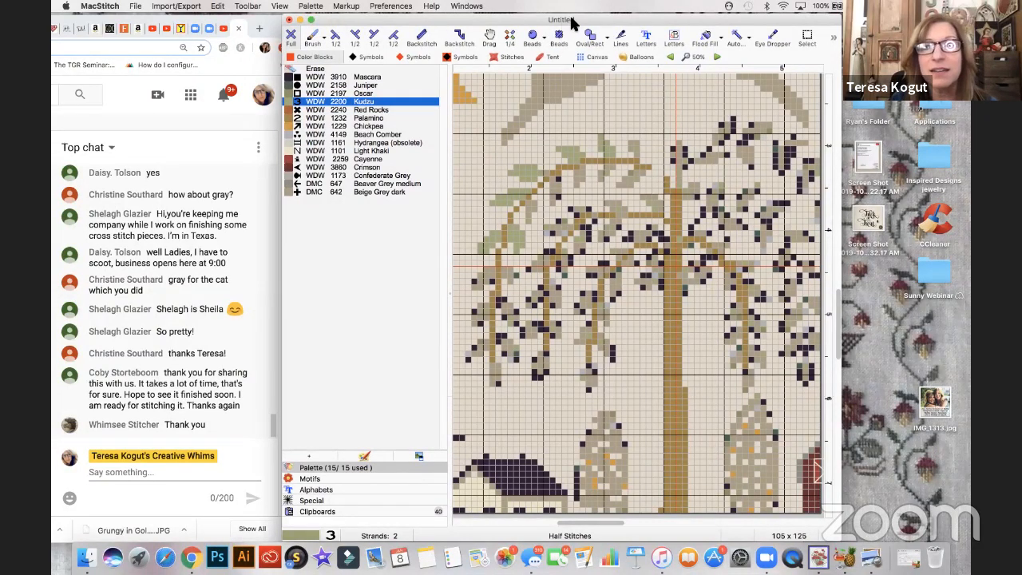
# - Switch to the YouTube livestream page in Chrome and bring its video and live chat into view
pyautogui.click(533, 36)
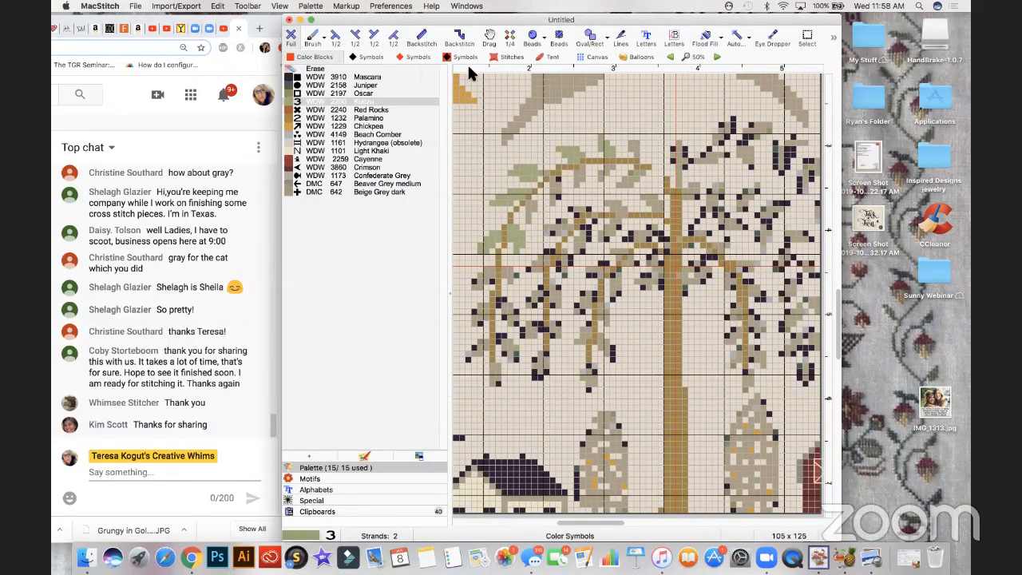
pyautogui.click(182, 16)
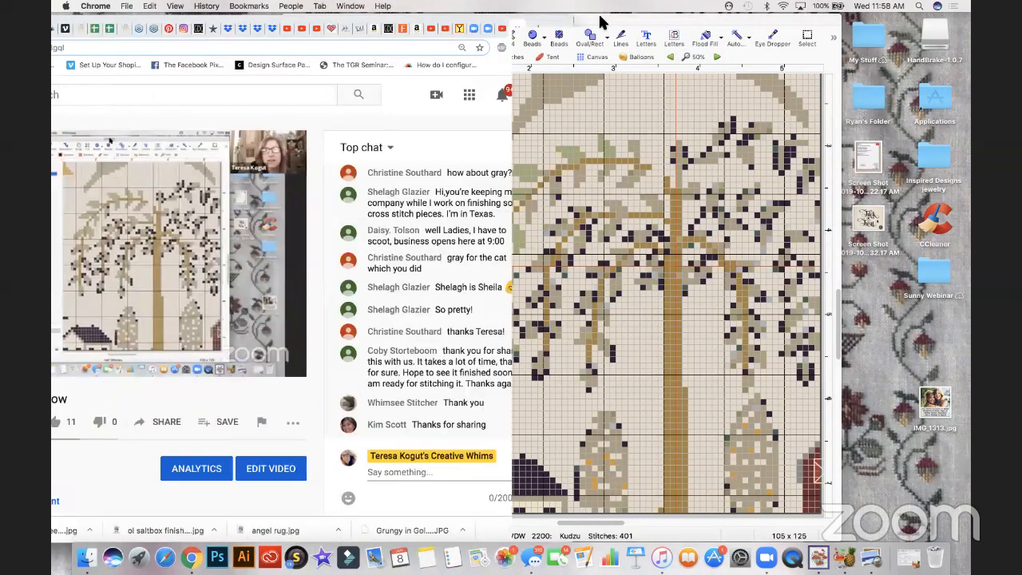
pyautogui.moveTo(603, 22); pyautogui.dragTo(627, 16)
pyautogui.press('XF86AudioLowerVolume')
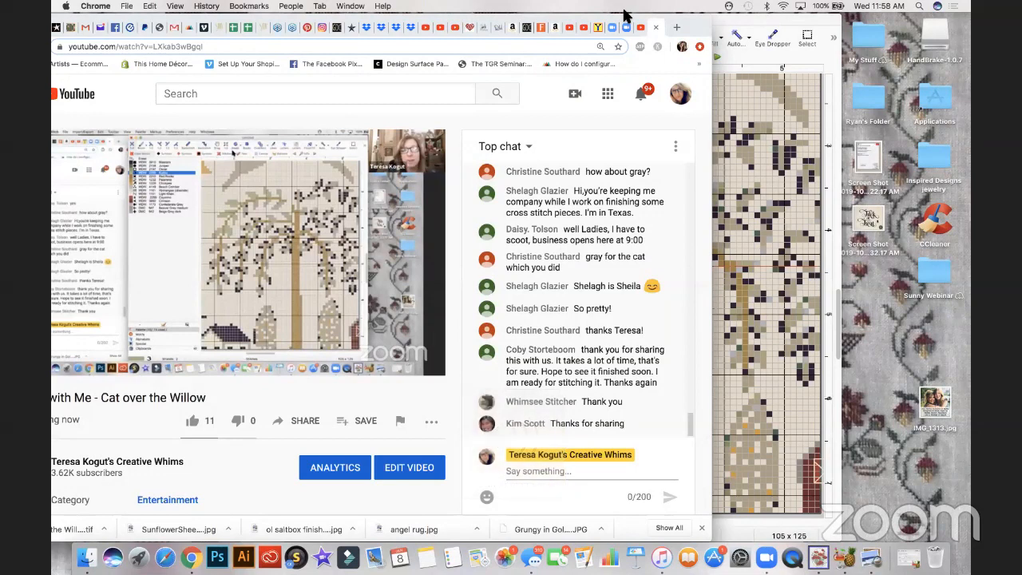